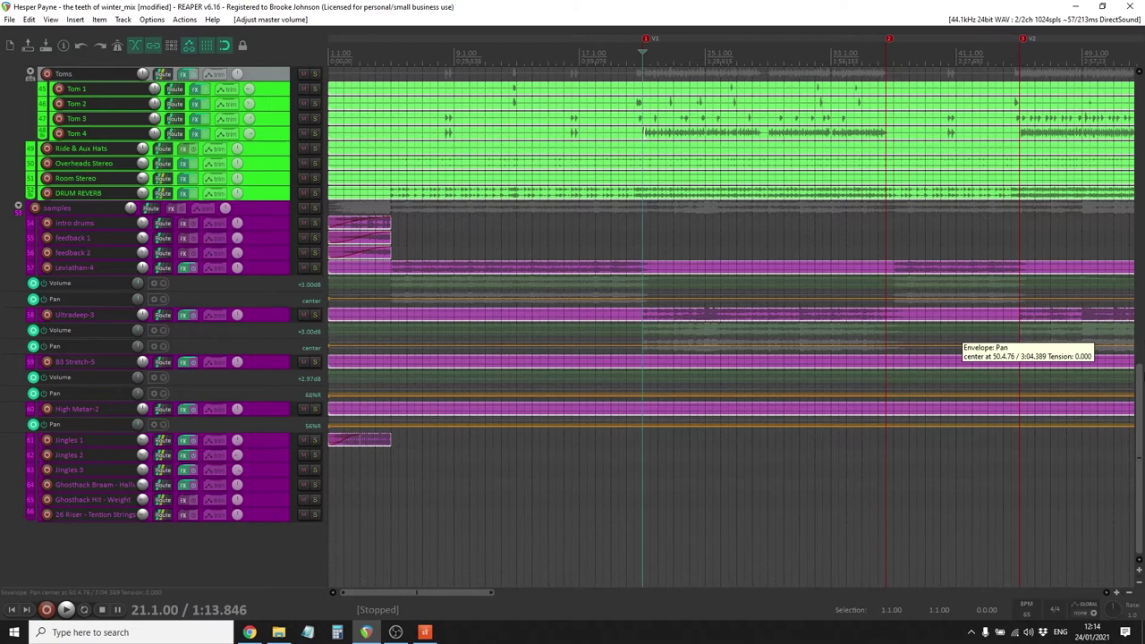
Look over the vocal, guitar, bass, drum and sample tracks across the full song arrangement
drag(1140, 393, 1140, 100)
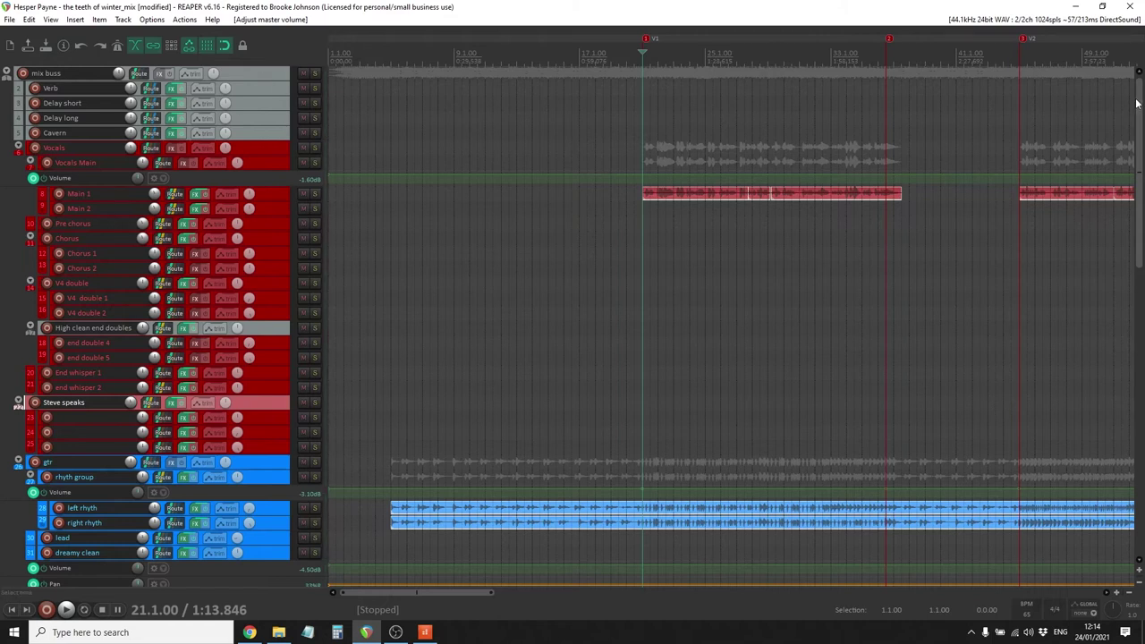
drag(1141, 100, 1142, 108)
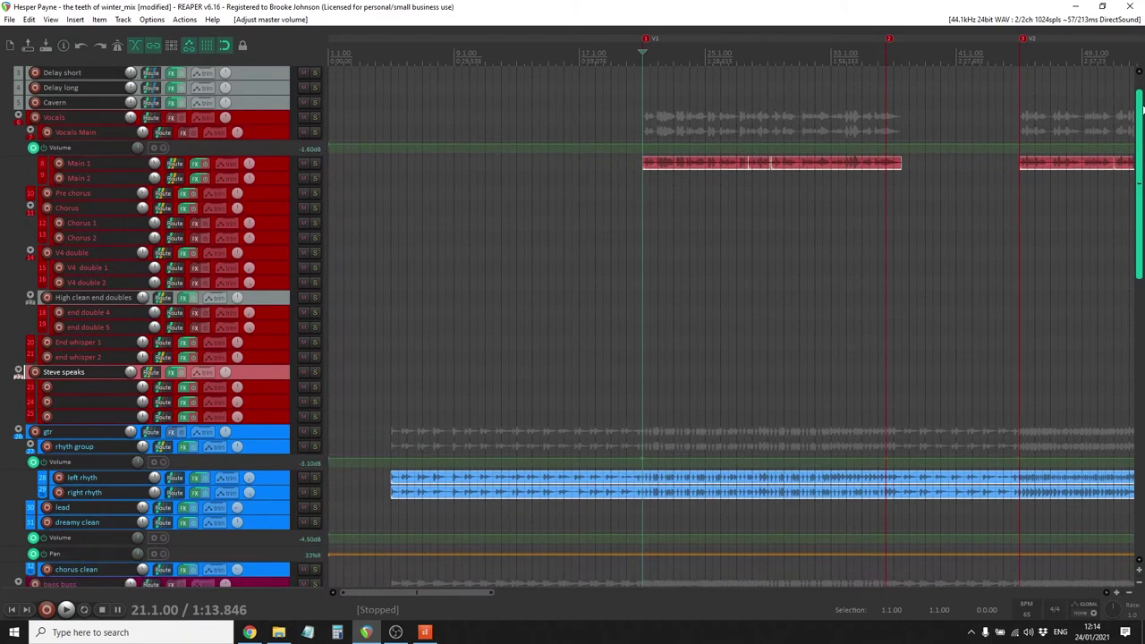
scroll(282, 226, down, 3)
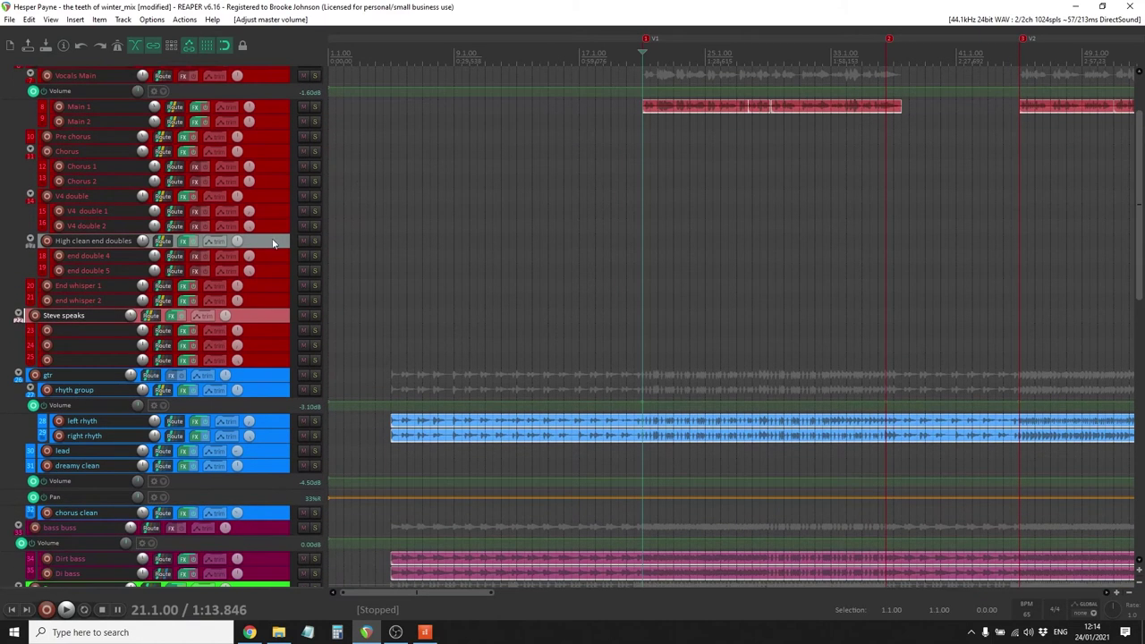
drag(1141, 128, 1141, 218)
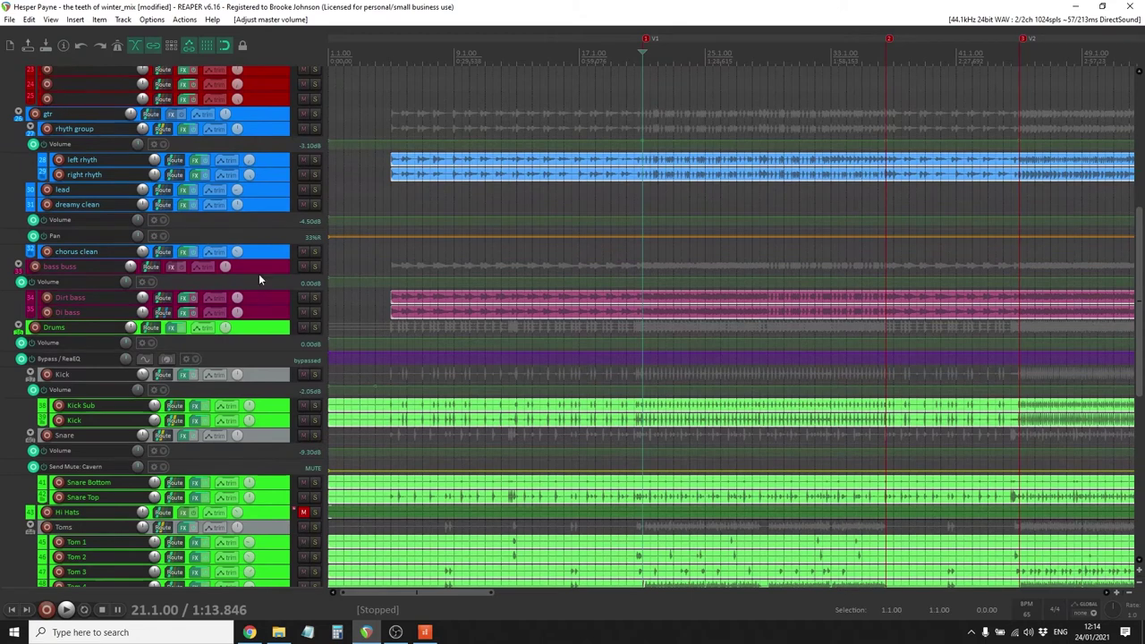
drag(1140, 260, 1098, 473)
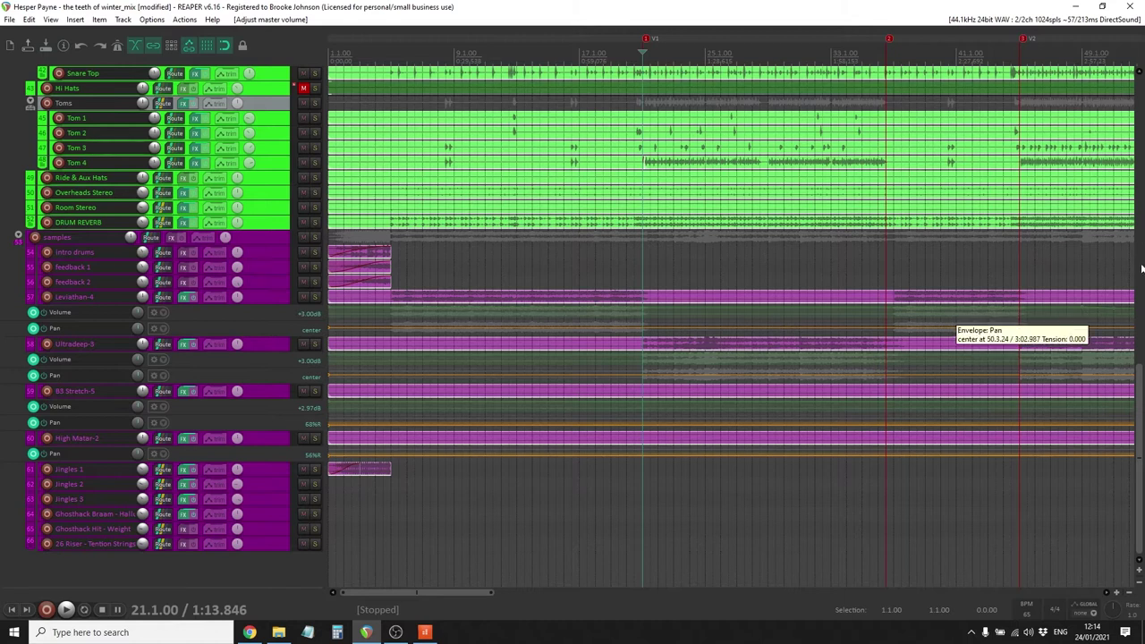
scroll(745, 231, down, 2)
scroll(745, 231, down, 3)
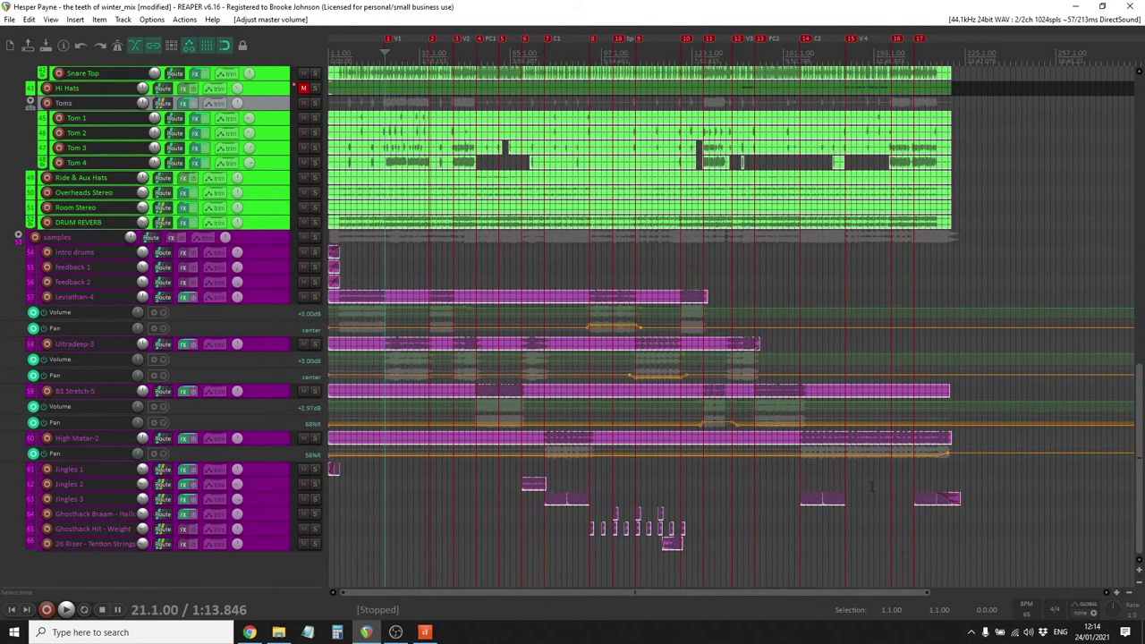
drag(1143, 510, 1141, 334)
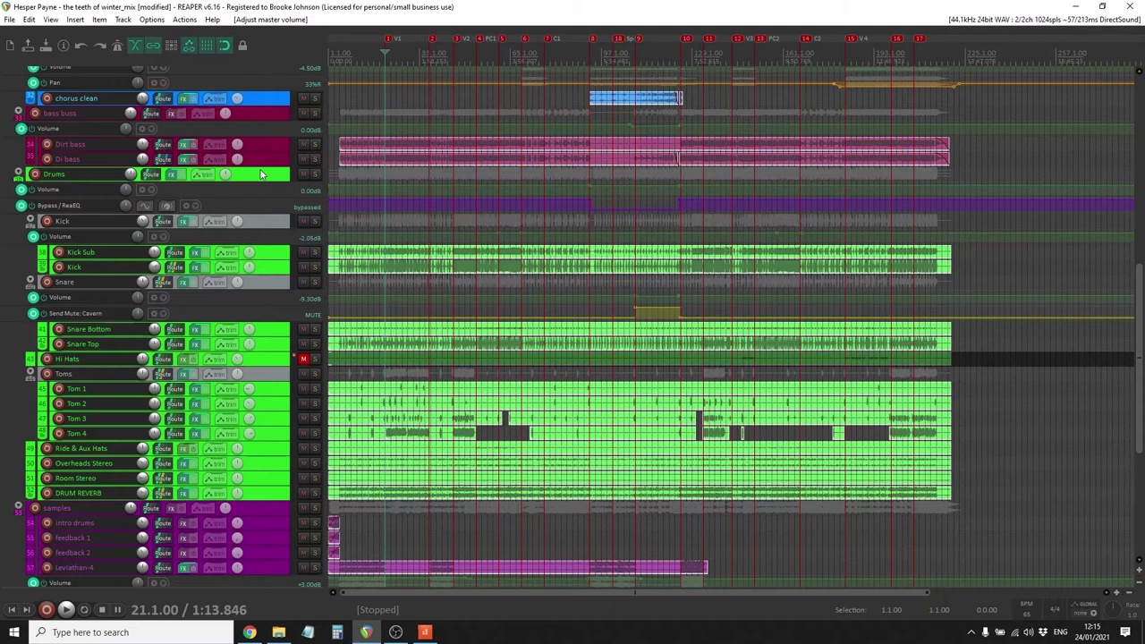
scroll(266, 304, down, 2)
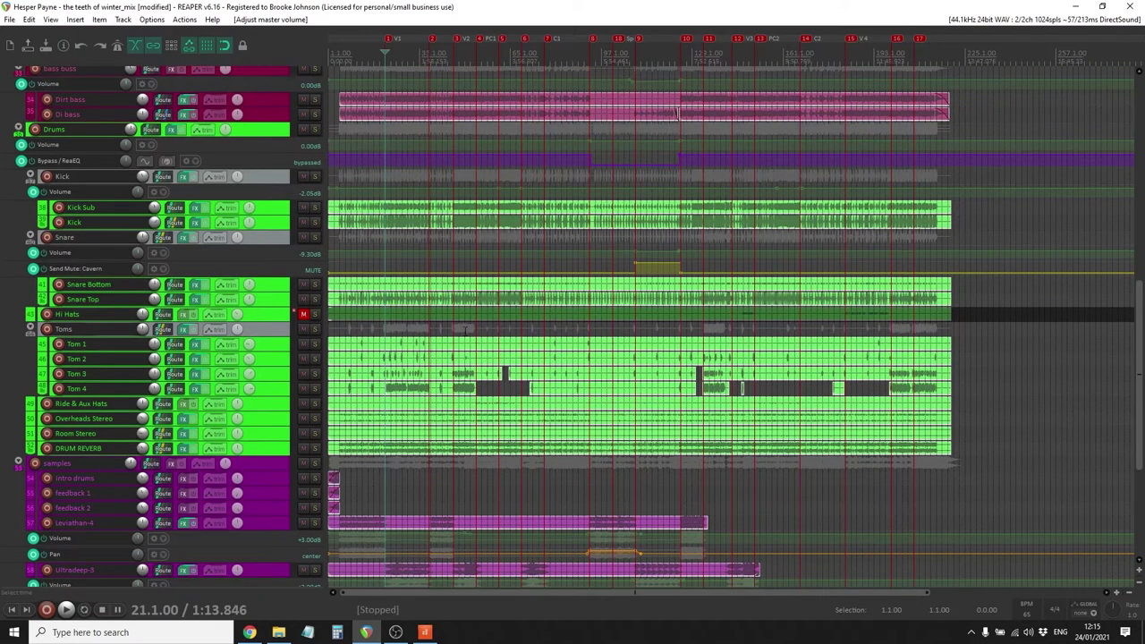
scroll(464, 331, up, 5)
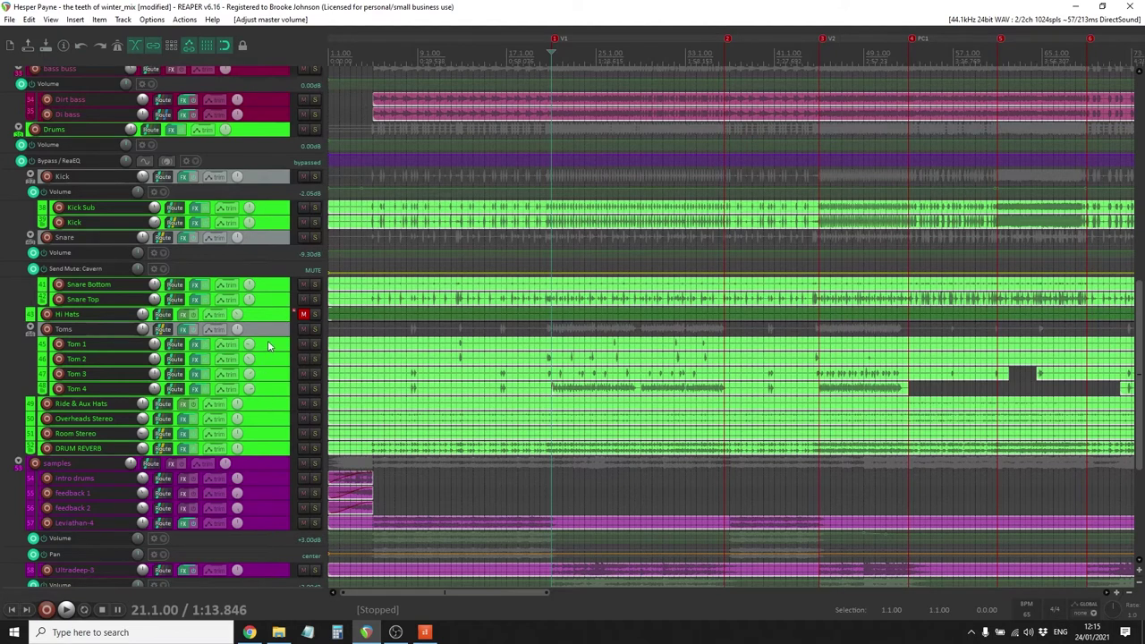
scroll(272, 333, down, 1)
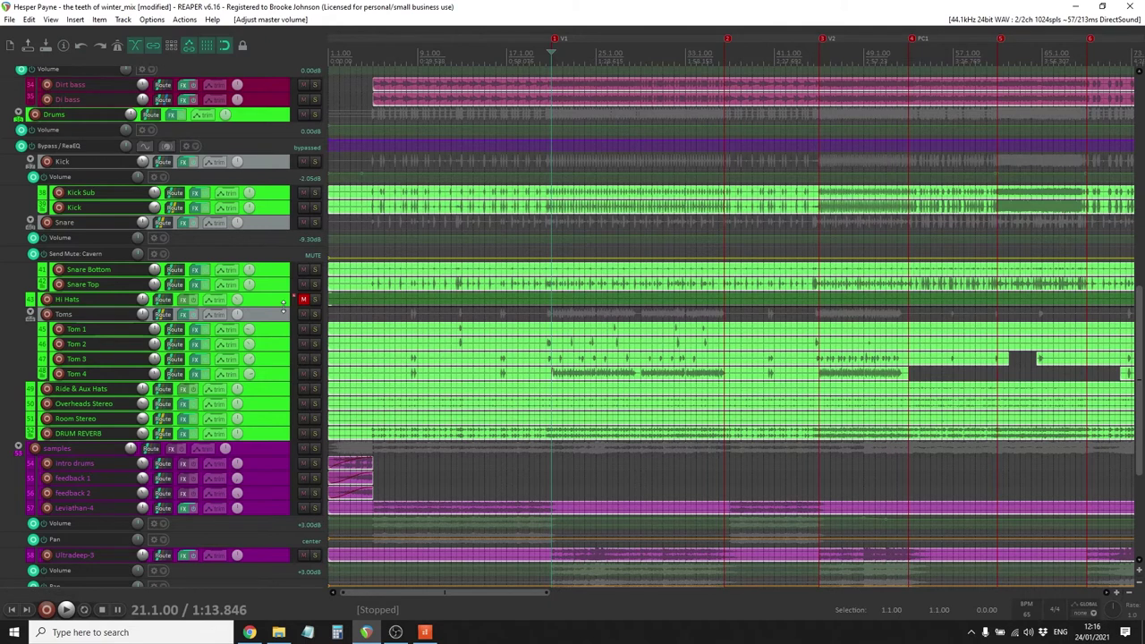
Show the mixer, review the channel strips of all track groups and bring the drum channels into view
key(ctrl+m)
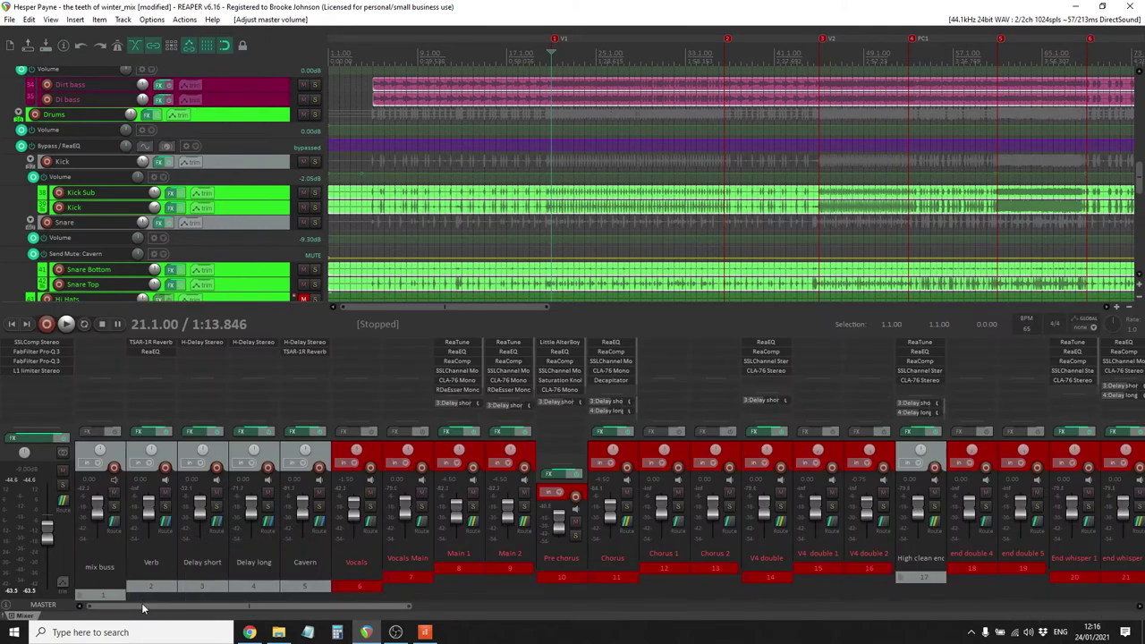
drag(141, 605, 461, 608)
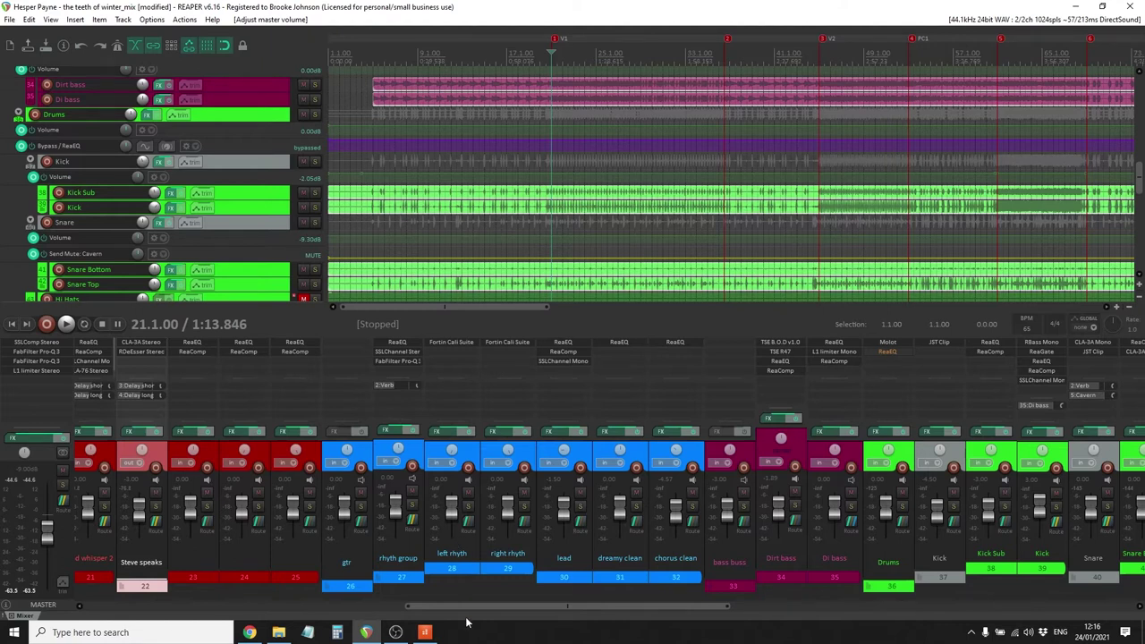
drag(465, 607, 834, 608)
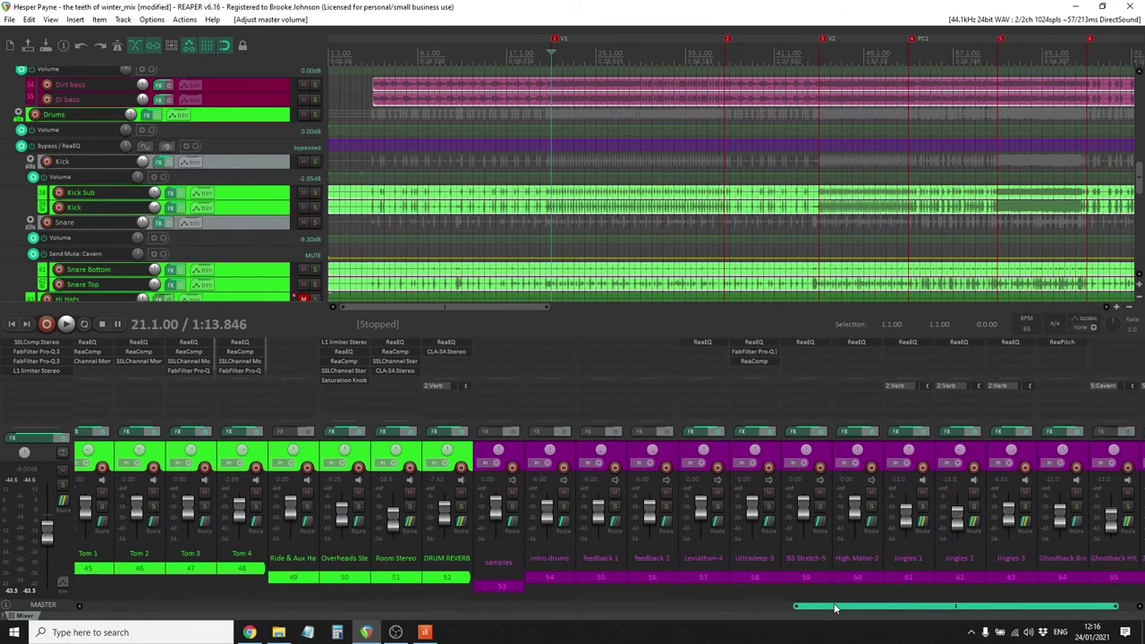
drag(834, 607, 891, 609)
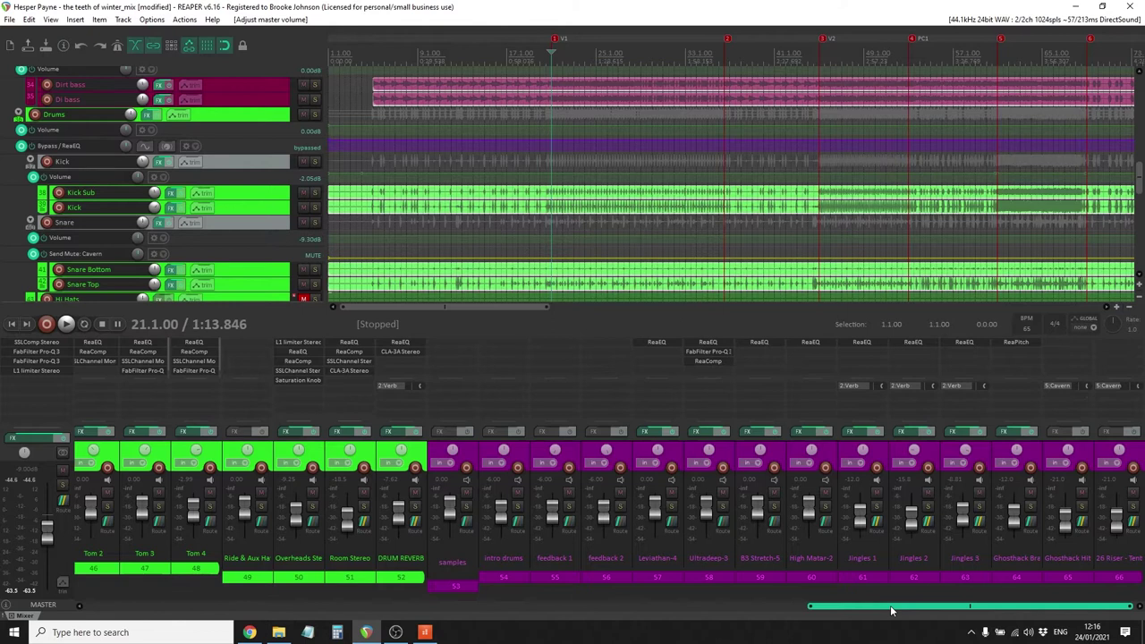
drag(891, 609, 655, 614)
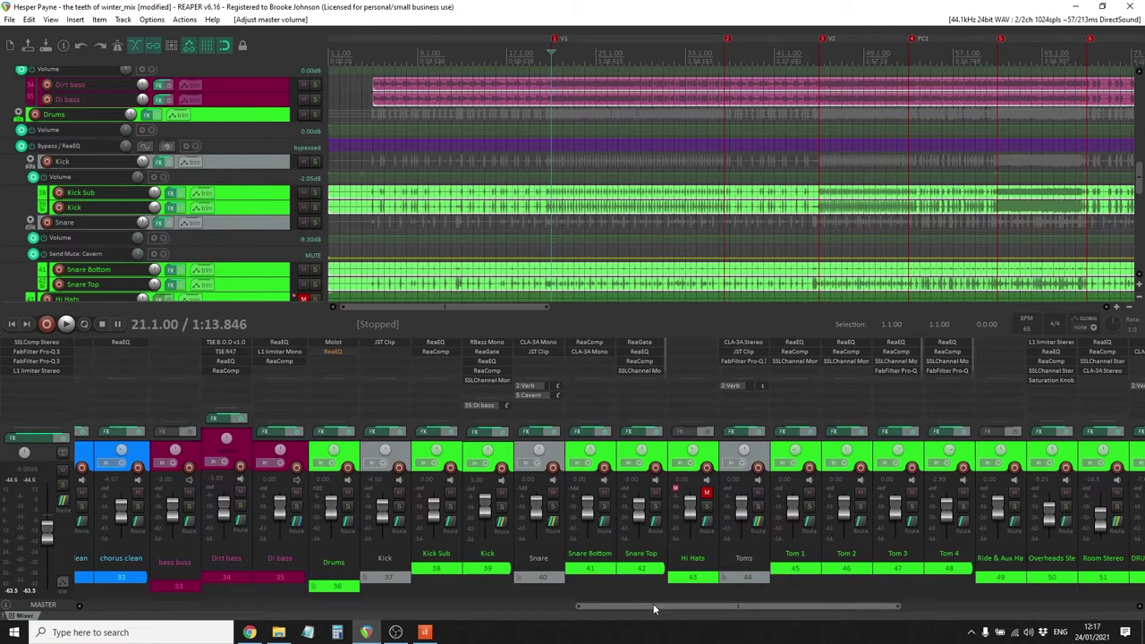
drag(653, 604, 478, 611)
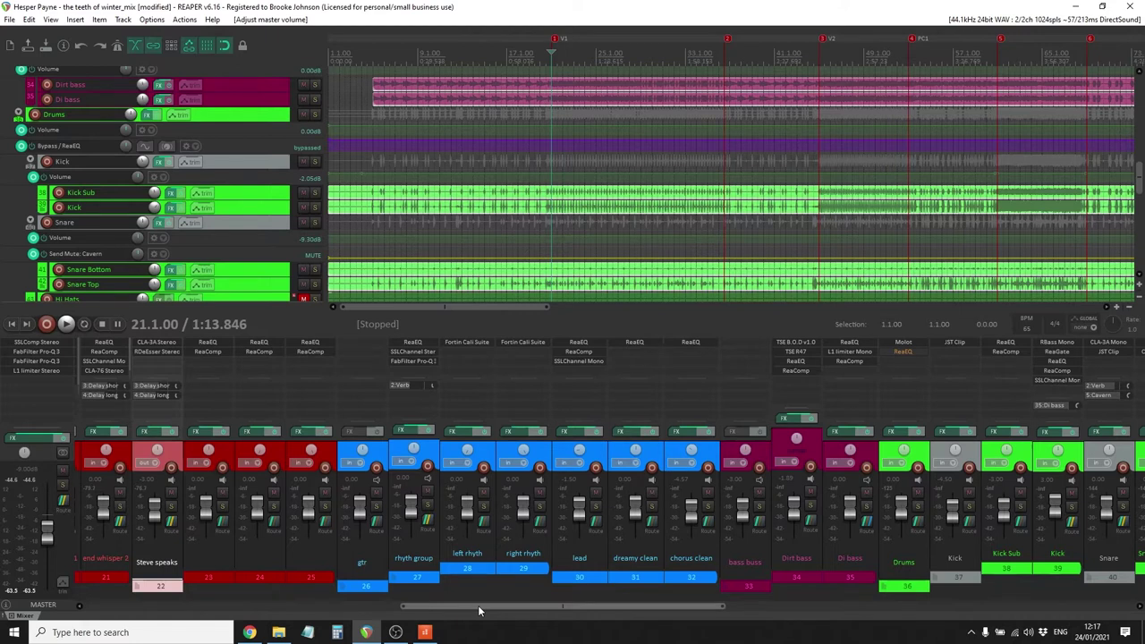
drag(478, 605, 626, 604)
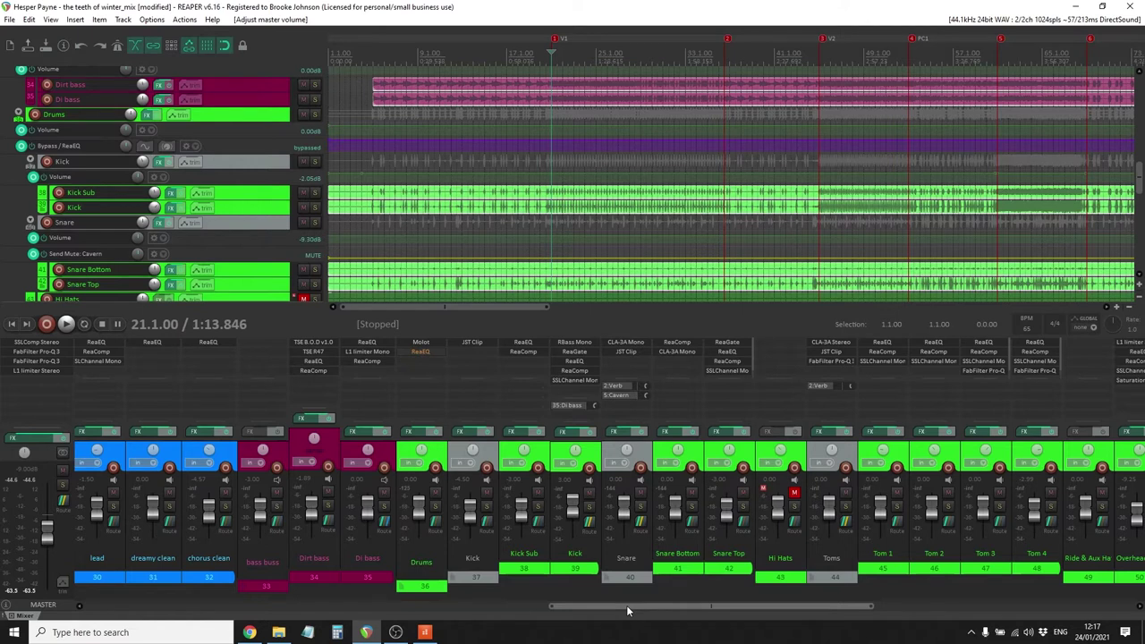
drag(626, 604, 684, 606)
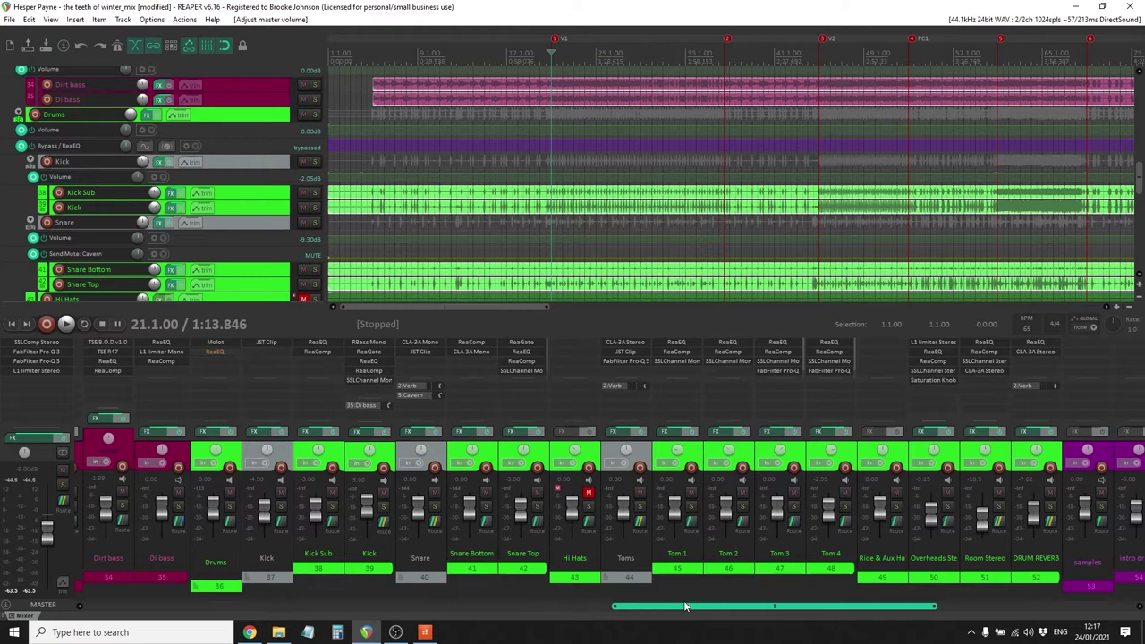
drag(686, 606, 666, 622)
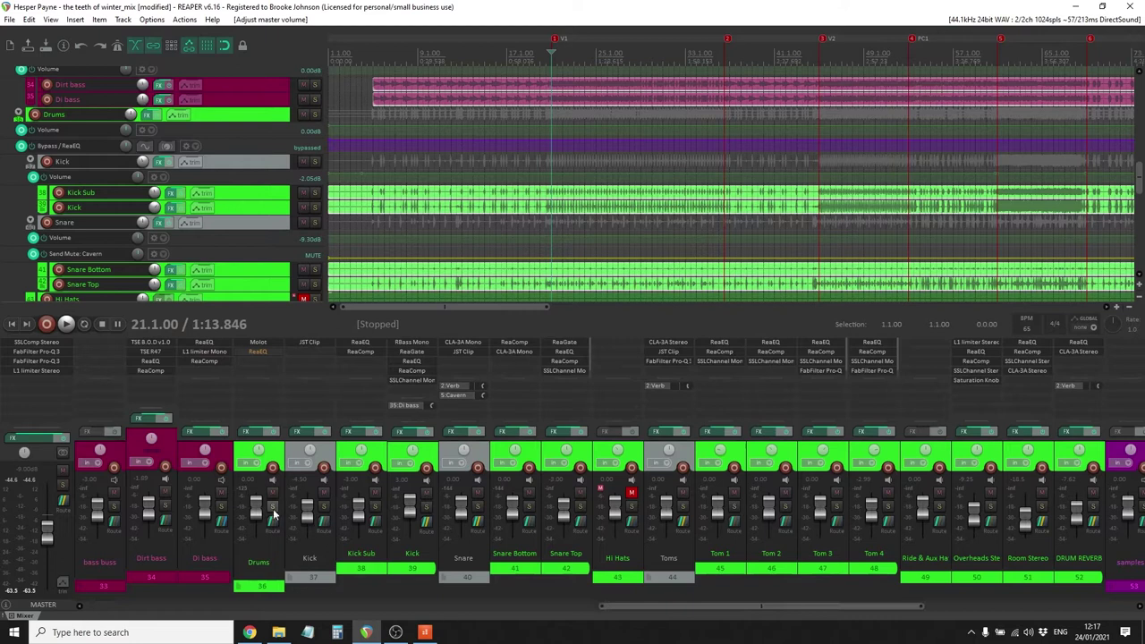
Solo the Drums bus and bypass the effects on it and on the drum channels from Kick through DRUM REVERB
click(273, 508)
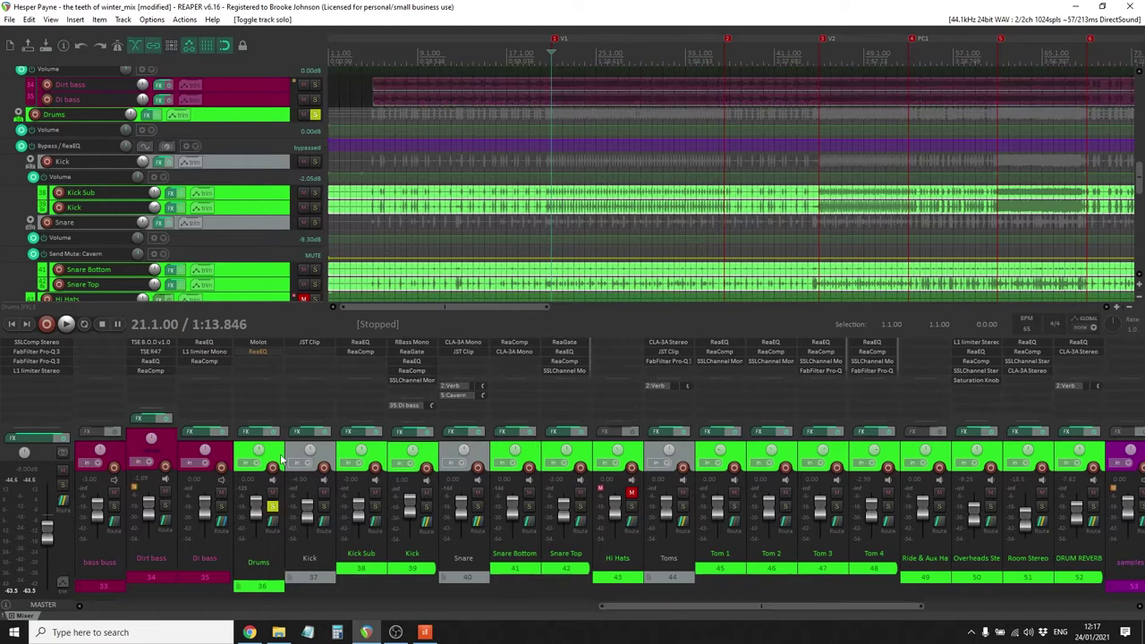
click(272, 432)
click(323, 432)
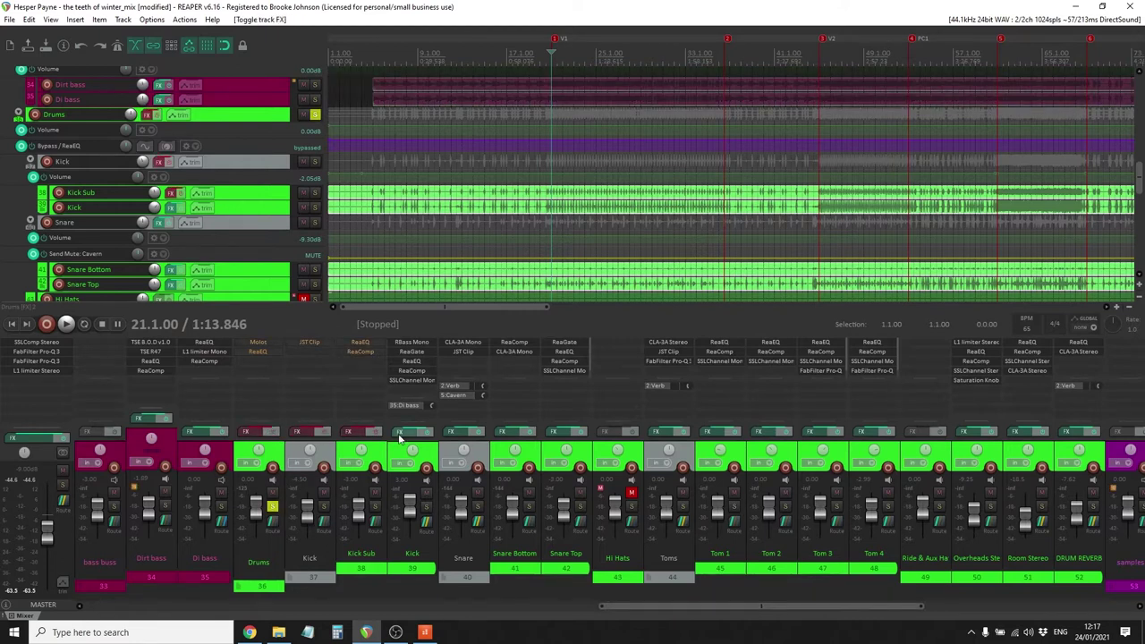
scroll(483, 170, down, 3)
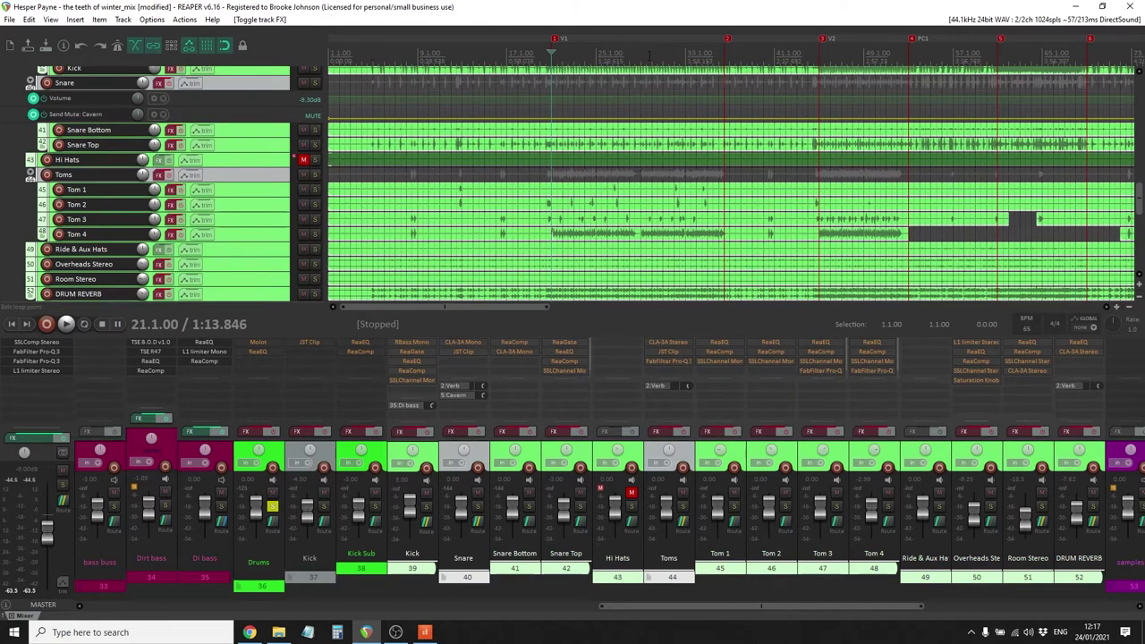
Listen to the soloed drums without effects from the V1 marker, the V2 marker and bar 62.3
key(space)
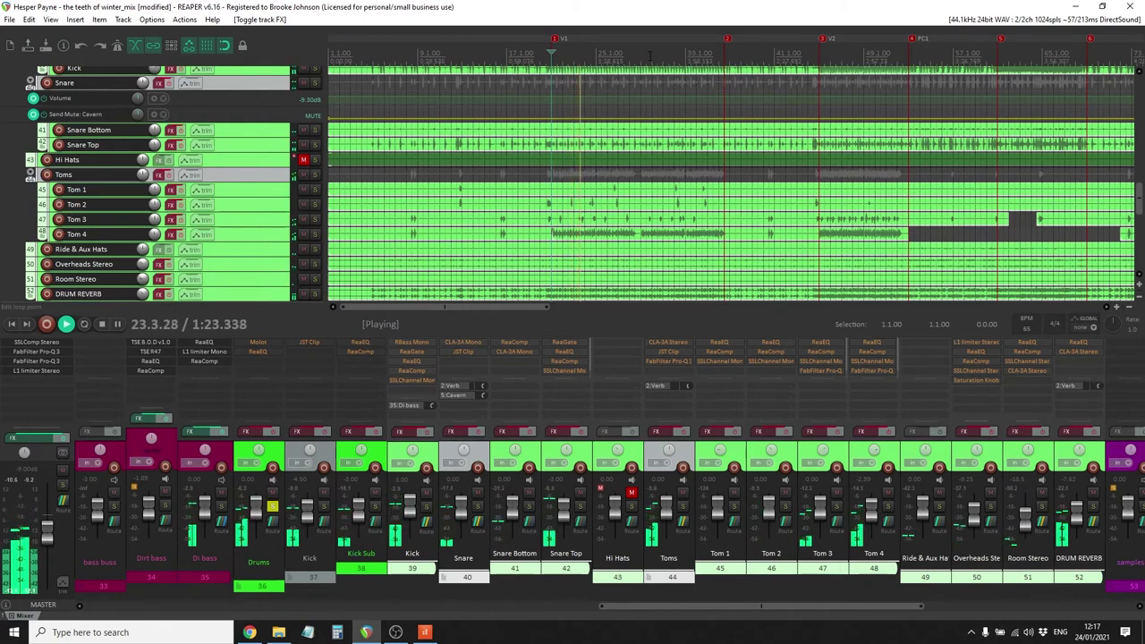
click(821, 57)
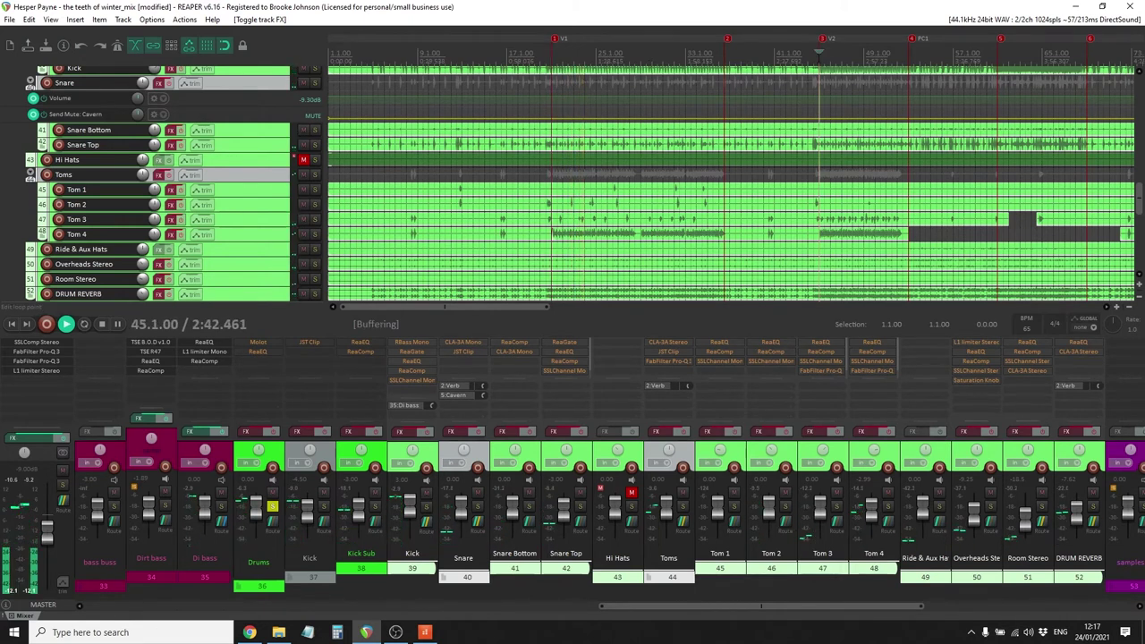
click(1012, 56)
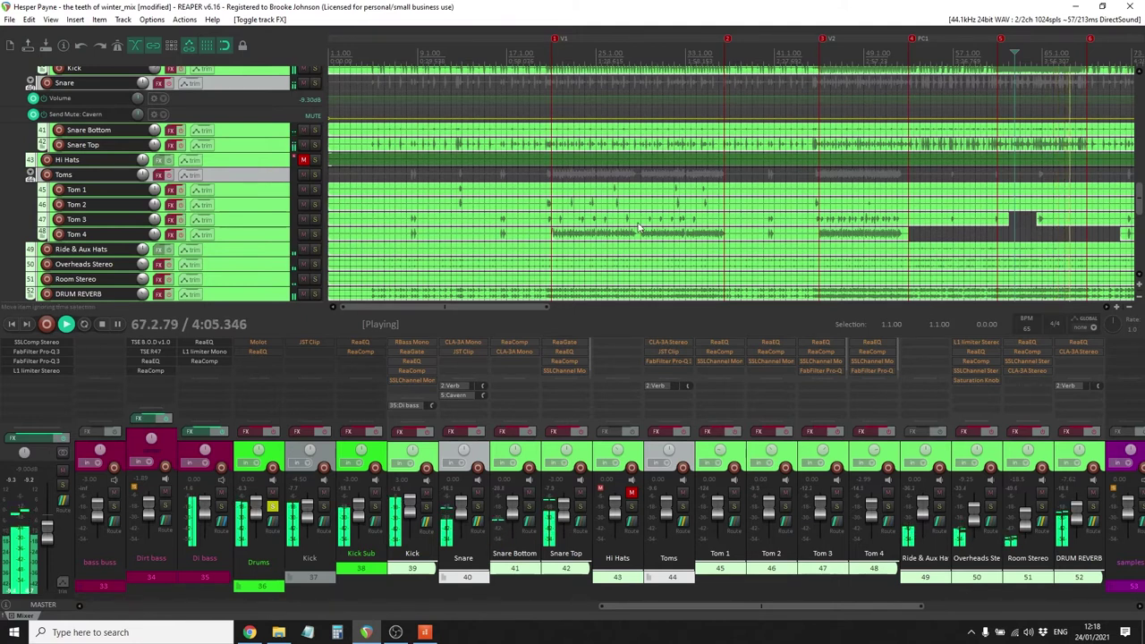
key(space)
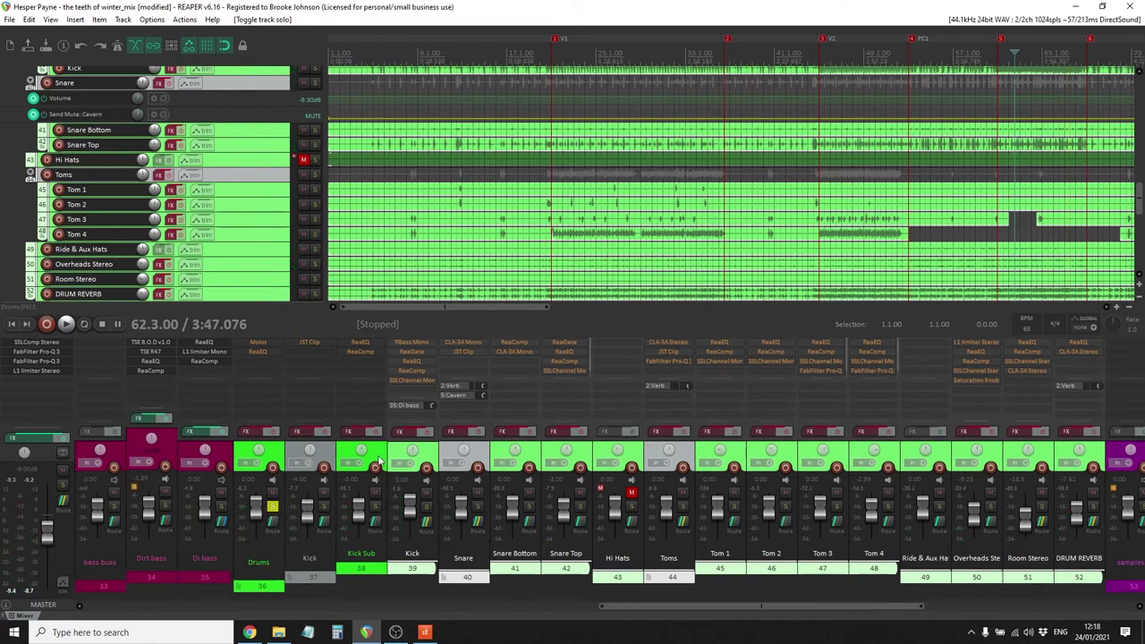
Audition the Kick Sub track in solo from the V1 marker and from marker 5, and unsolo it
click(373, 519)
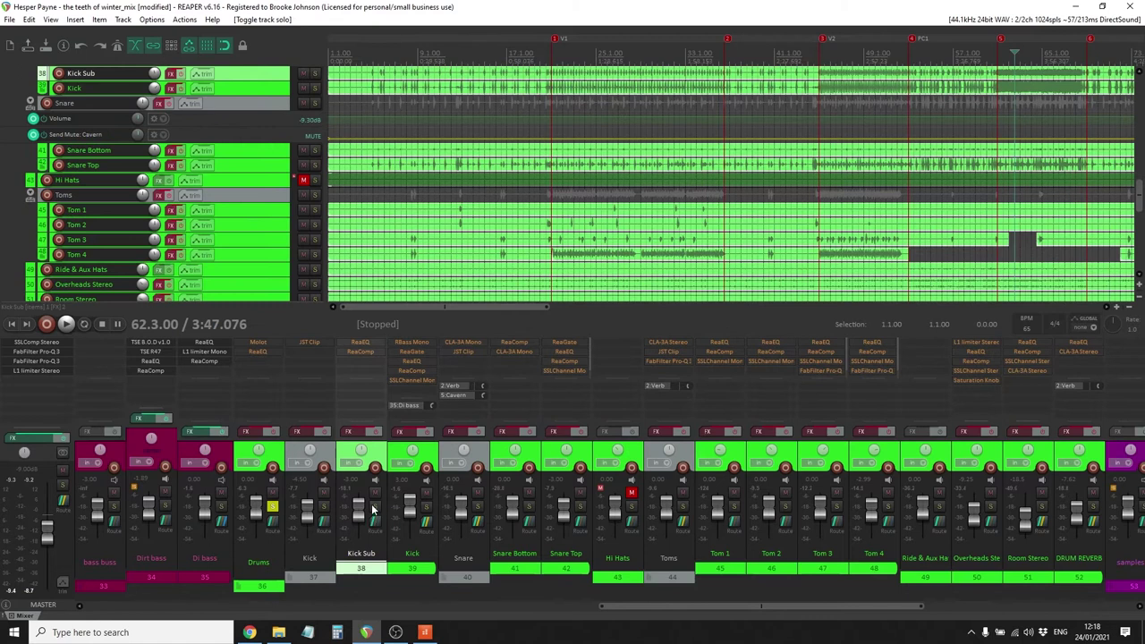
click(373, 507)
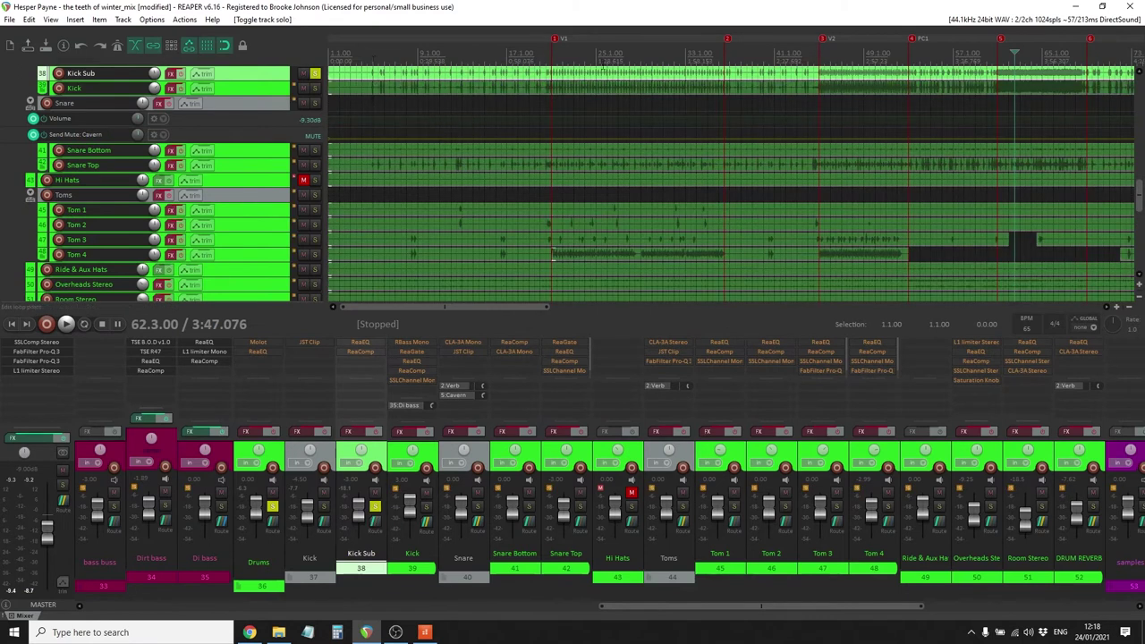
key(space)
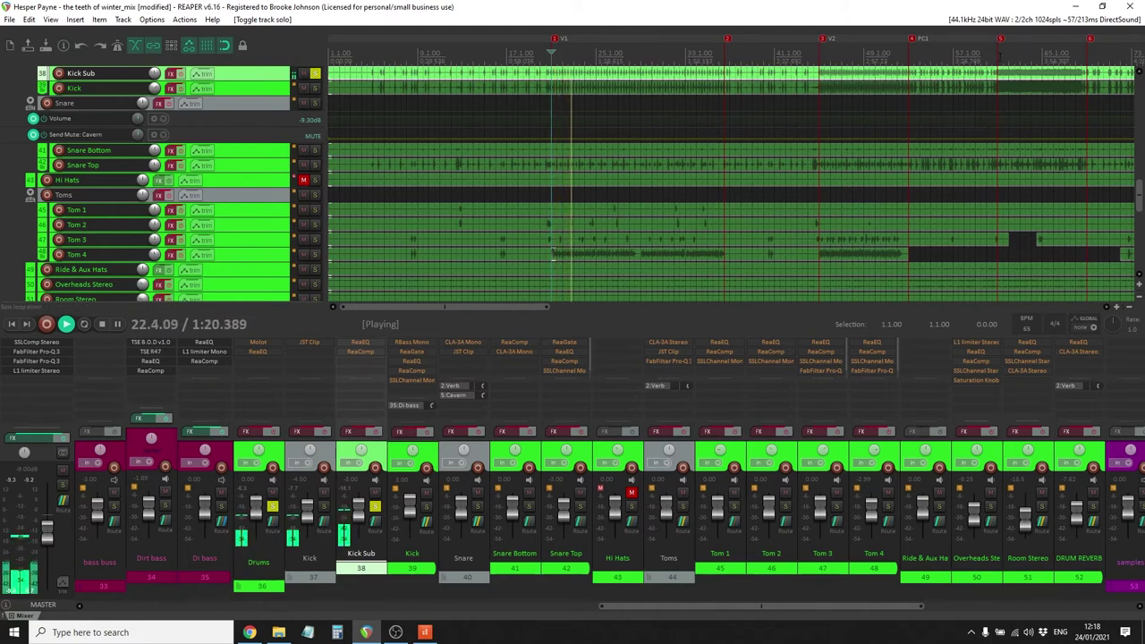
key(5)
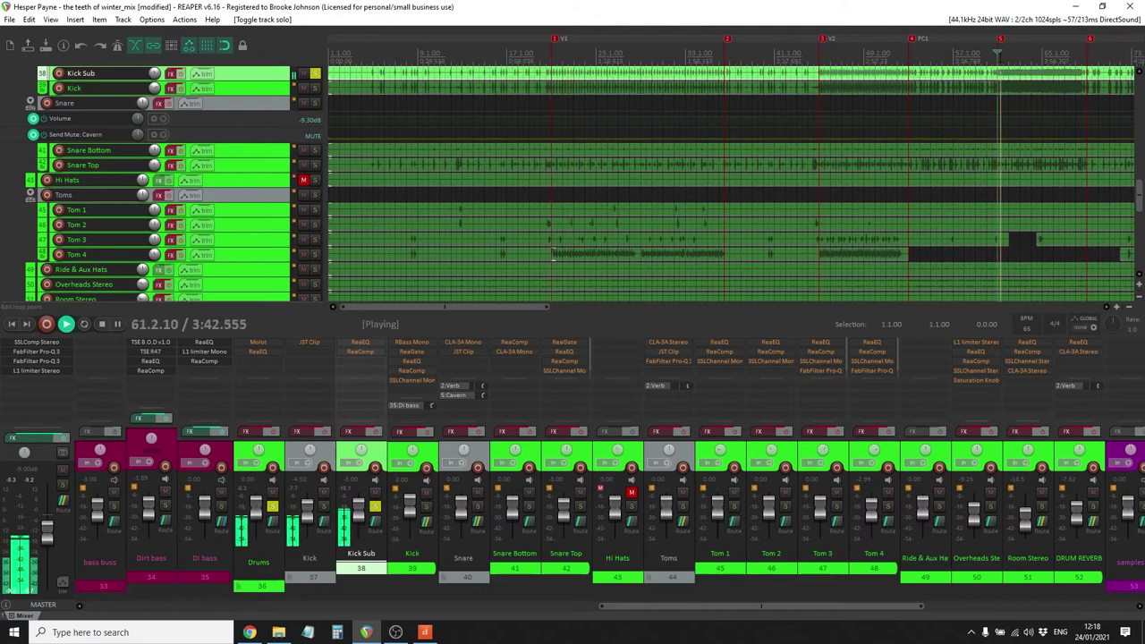
key(space)
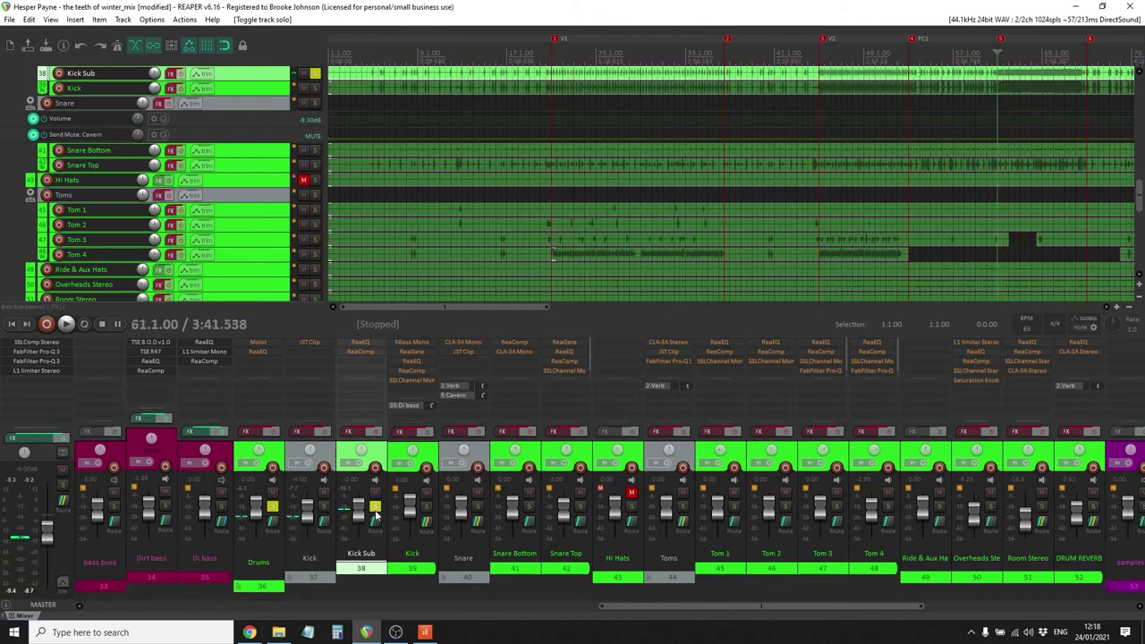
click(375, 509)
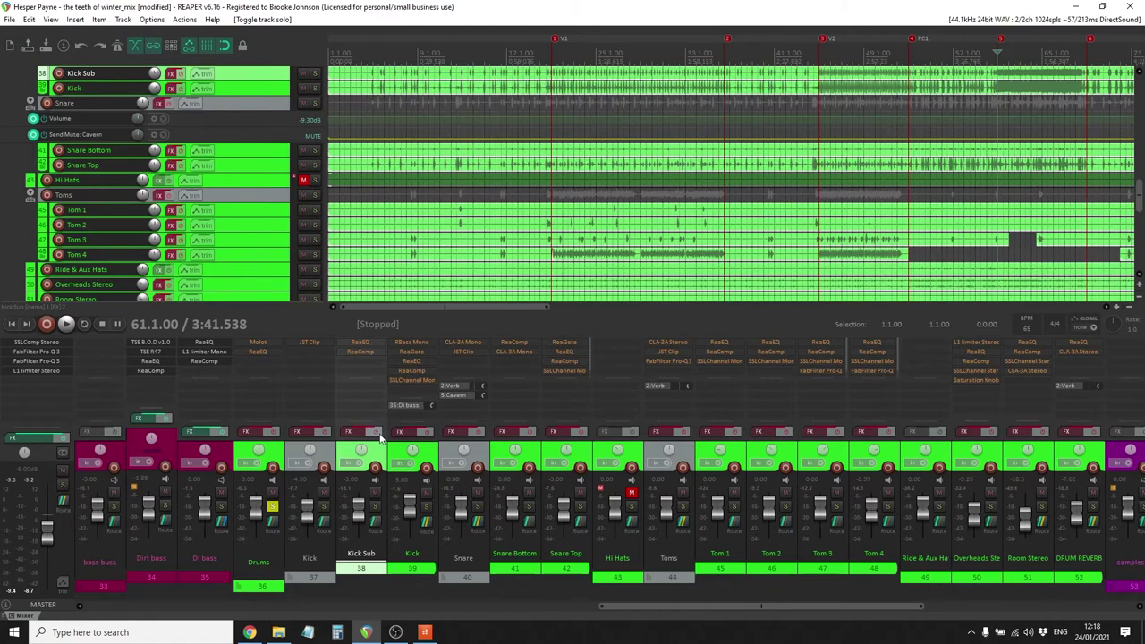
Reactivate the Kick Sub effects chain with its plug-ins individually bypassed, and enable its ReaEQ during playback from the V1 marker
click(373, 347)
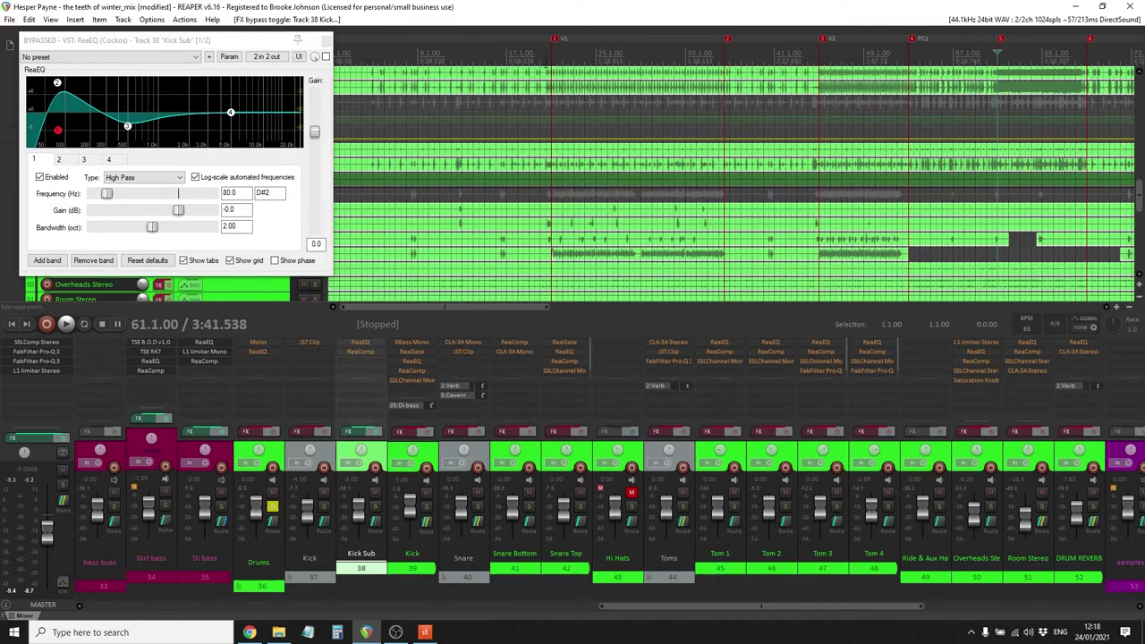
click(551, 57)
key(space)
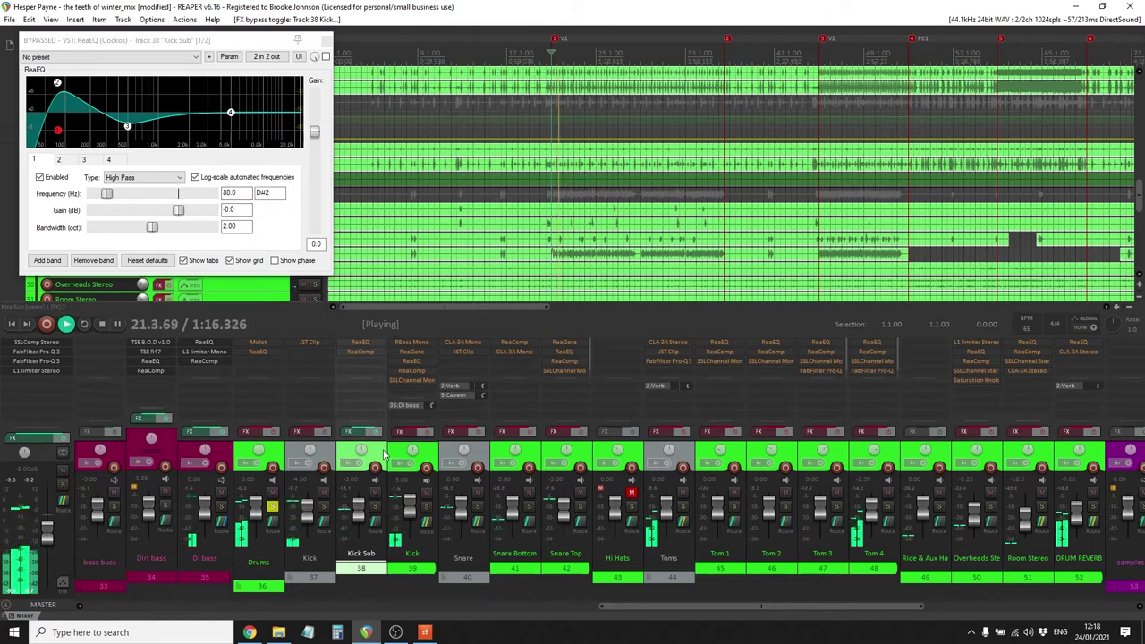
click(326, 56)
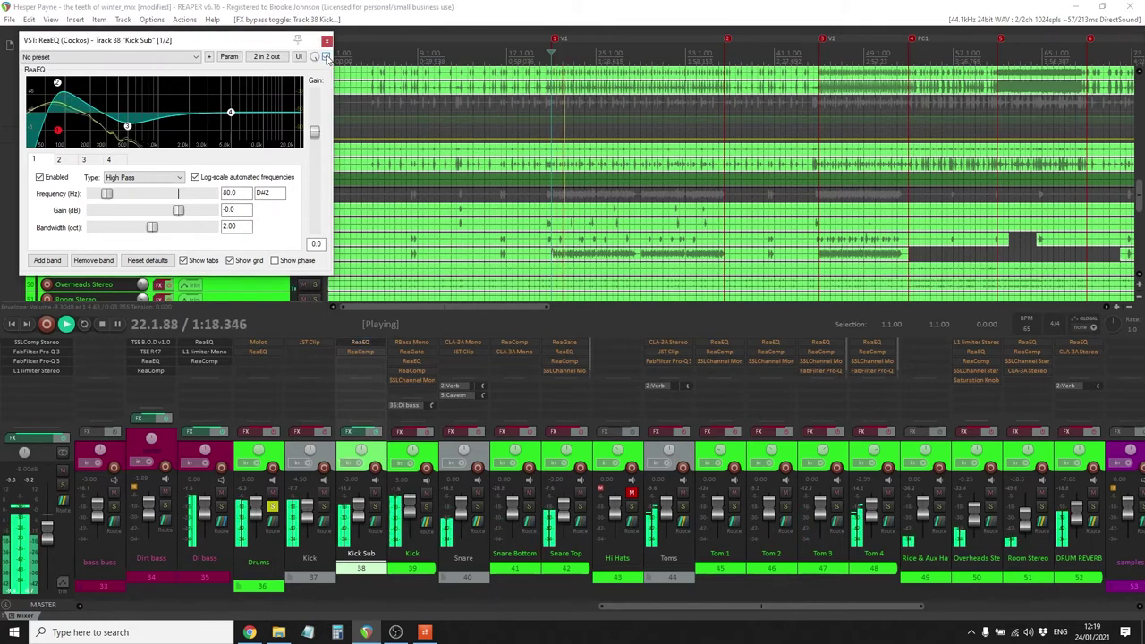
Solo the Kick Sub track and lower its ReaEQ band 3 to about -5.8 dB near 499 Hz
click(376, 508)
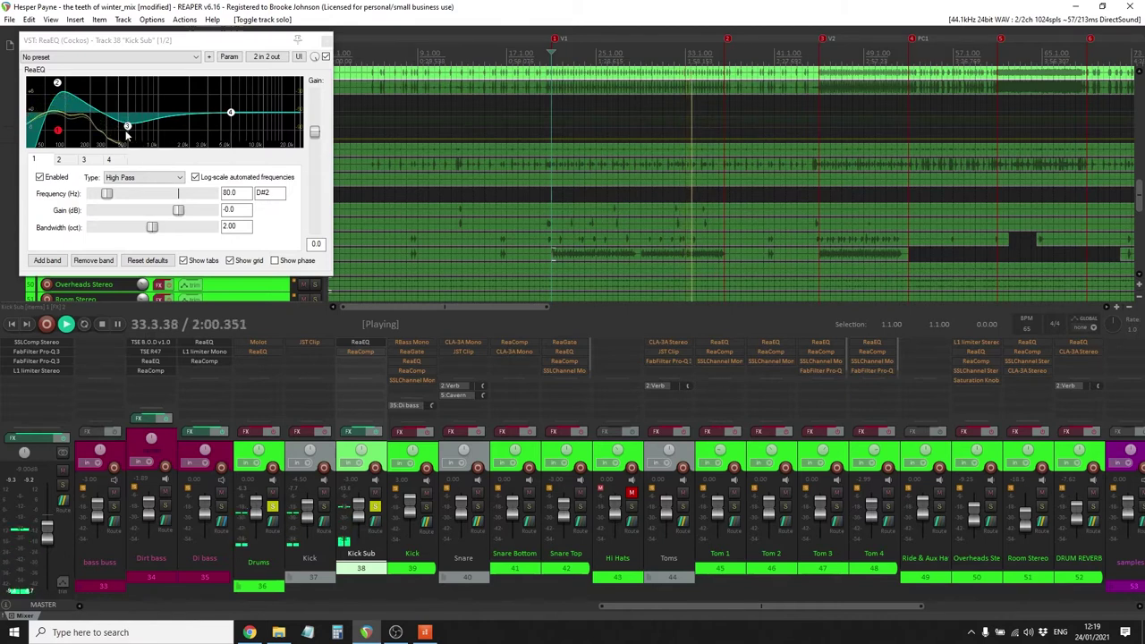
mouse_move(127, 125)
mouse_down()
mouse_move(126, 78)
mouse_move(128, 134)
mouse_up()
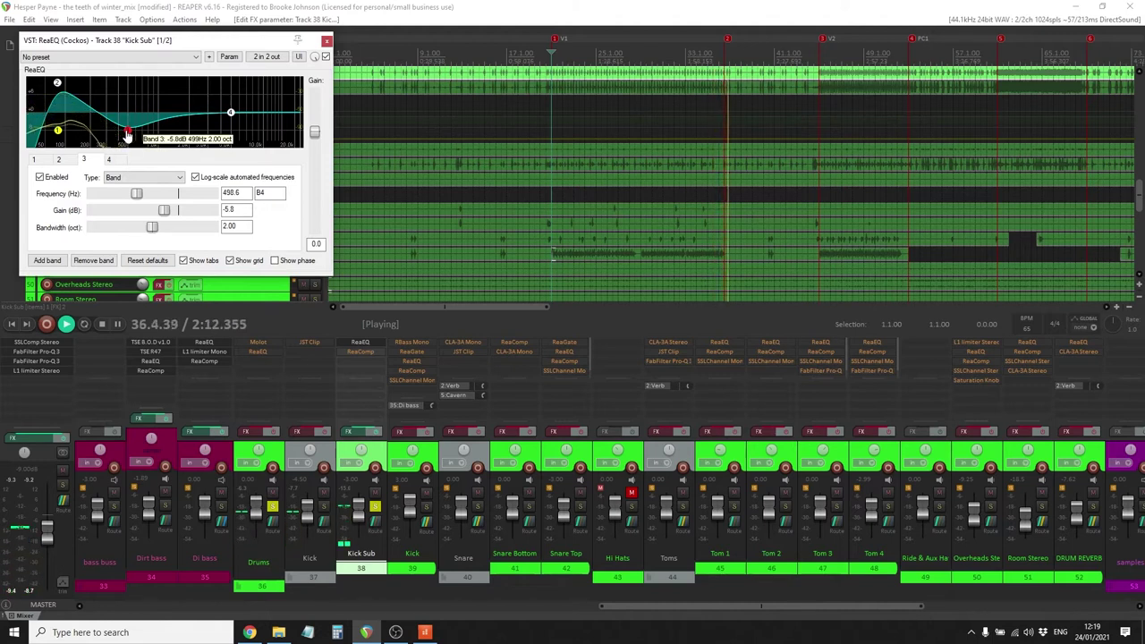
click(327, 42)
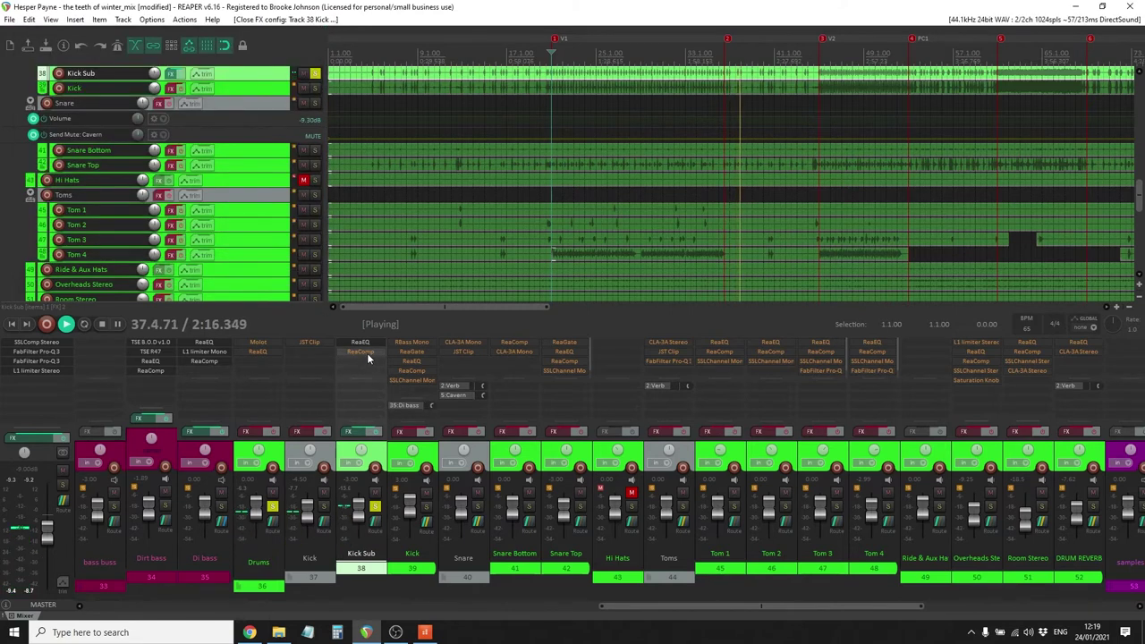
Enable the ReaComp on the Kick Sub track and review its settings during playback
click(366, 352)
click(307, 57)
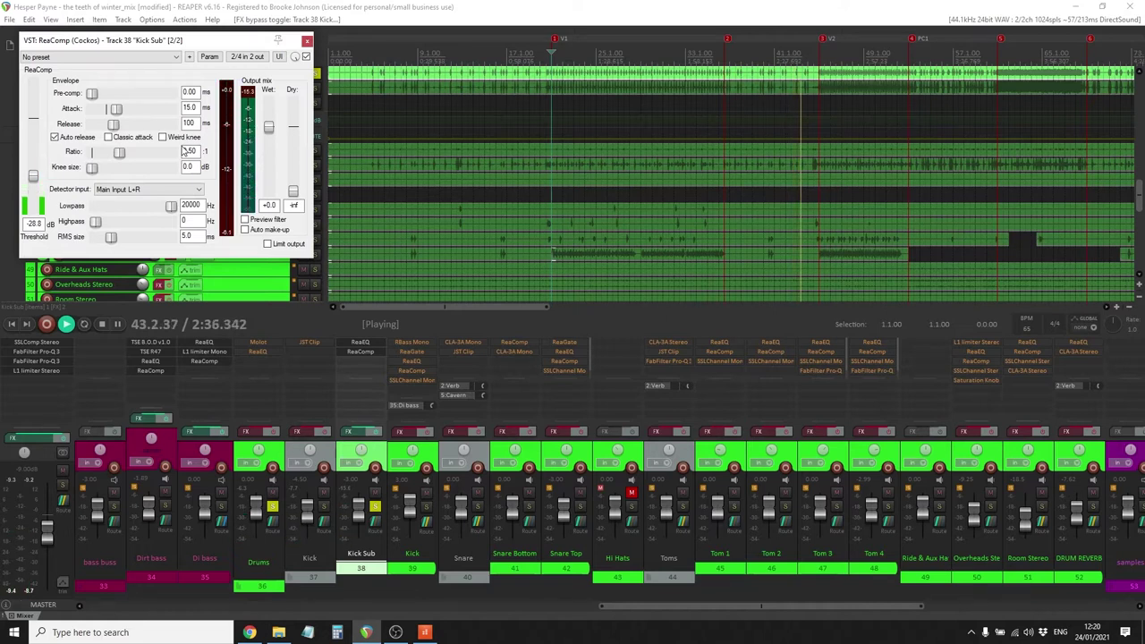
click(307, 42)
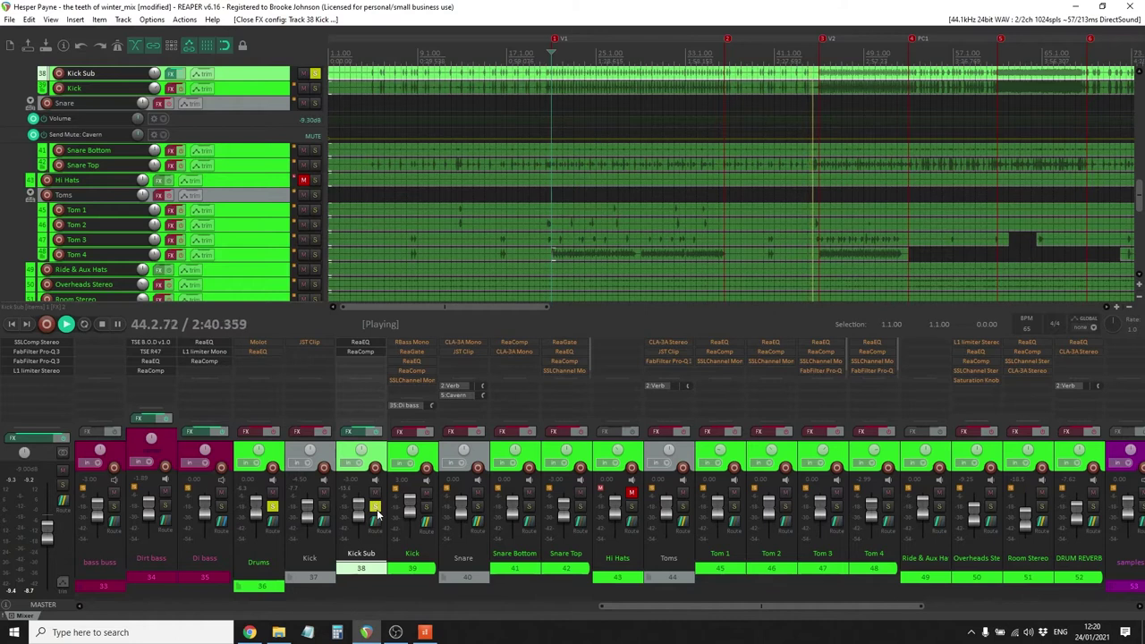
Solo Kick track 39 in place of Kick Sub and reactivate its effects chain with the plug-ins individually bypassed
click(426, 507)
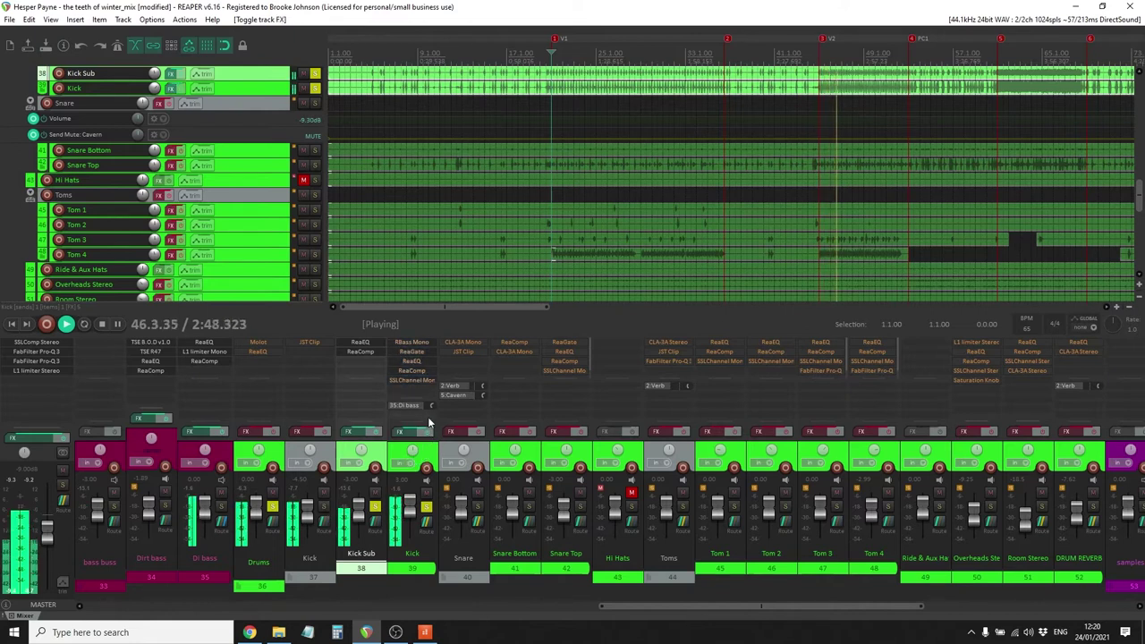
shift+click(421, 344)
shift+click(422, 352)
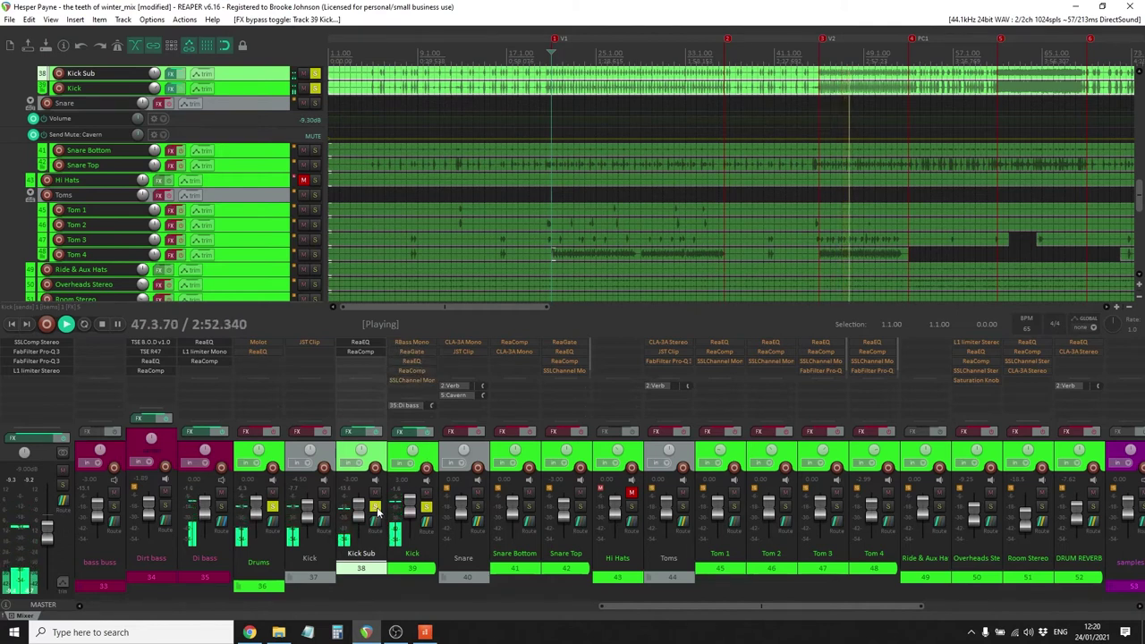
click(375, 507)
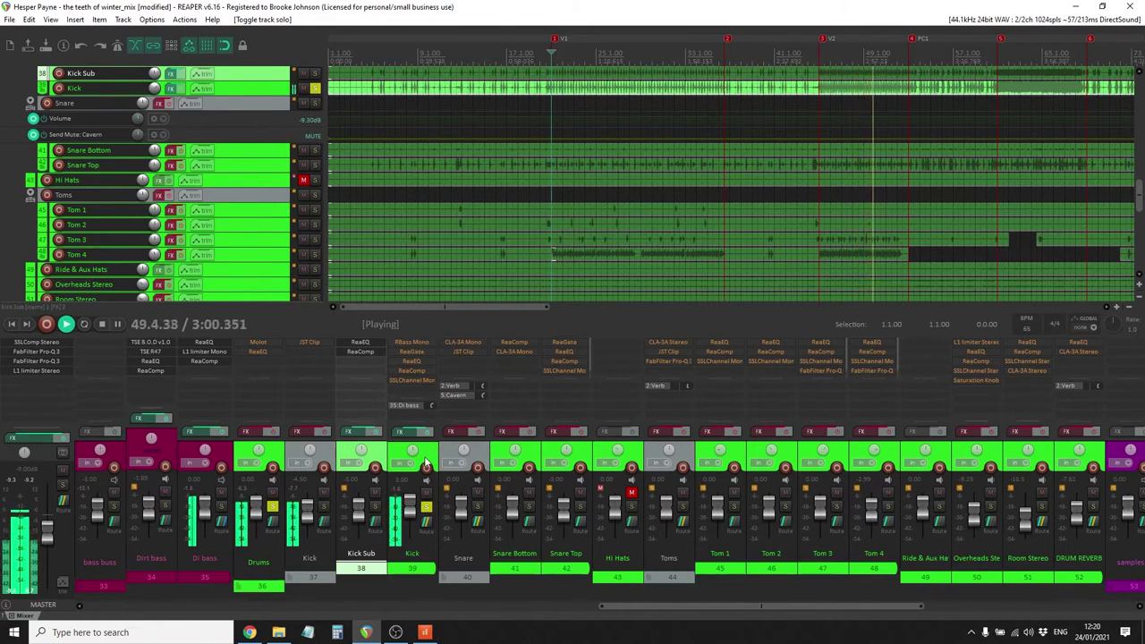
Enable RBass Mono on Kick track 39 and compare the sound with it bypassed and active
click(412, 342)
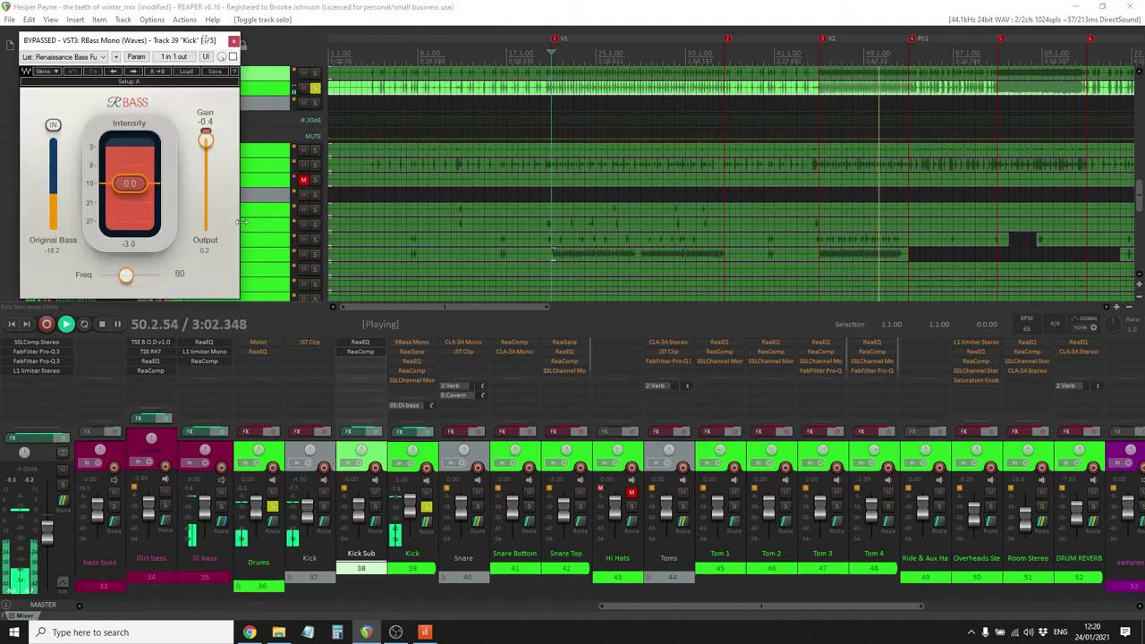
shift+click(411, 342)
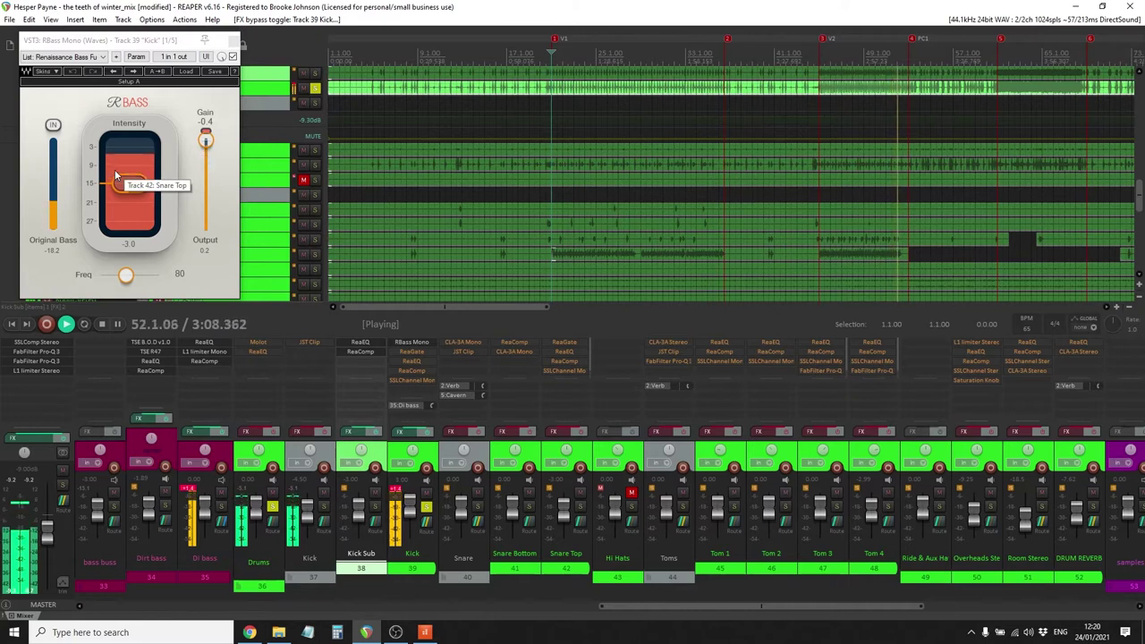
click(233, 56)
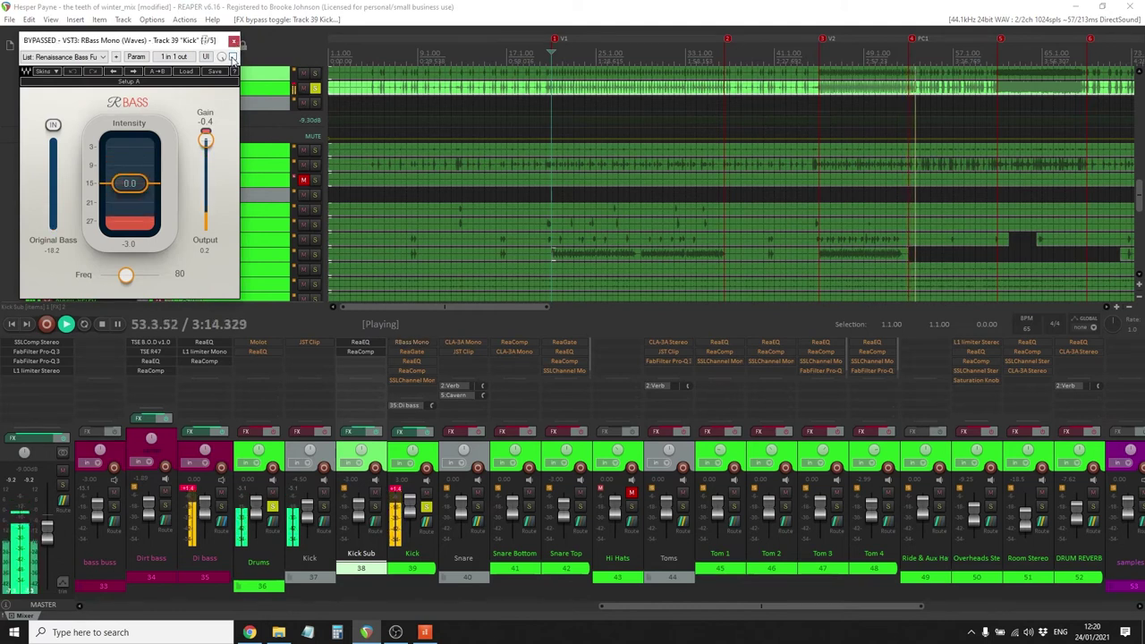
click(233, 57)
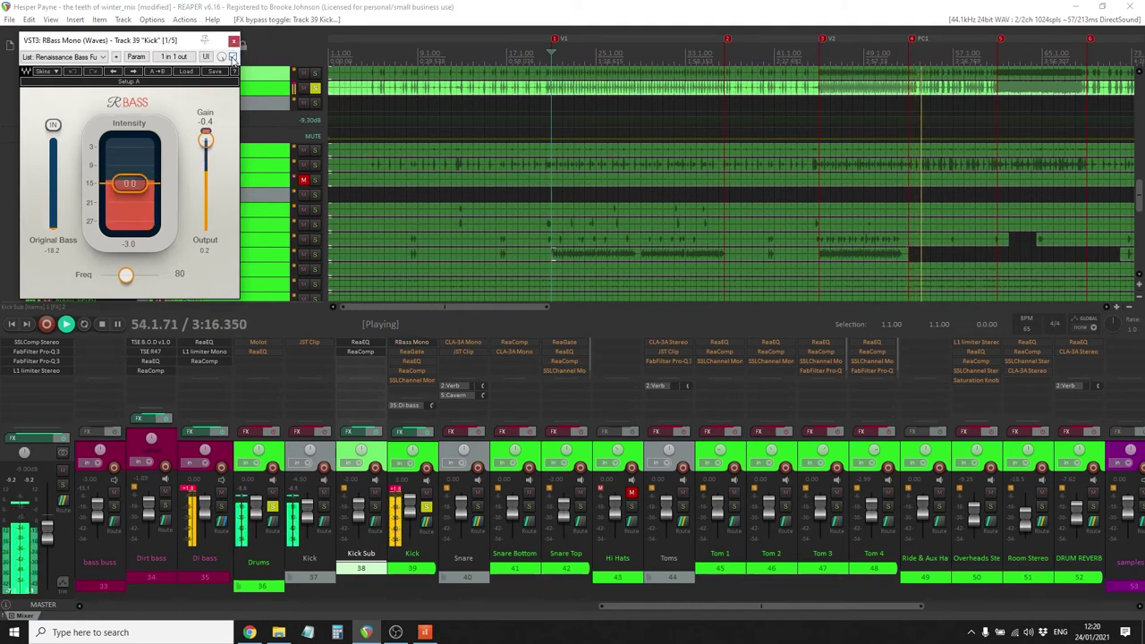
Enable the ReaGate with the kick gate preset on Kick track 39 and audition it from just before marker 2
click(418, 356)
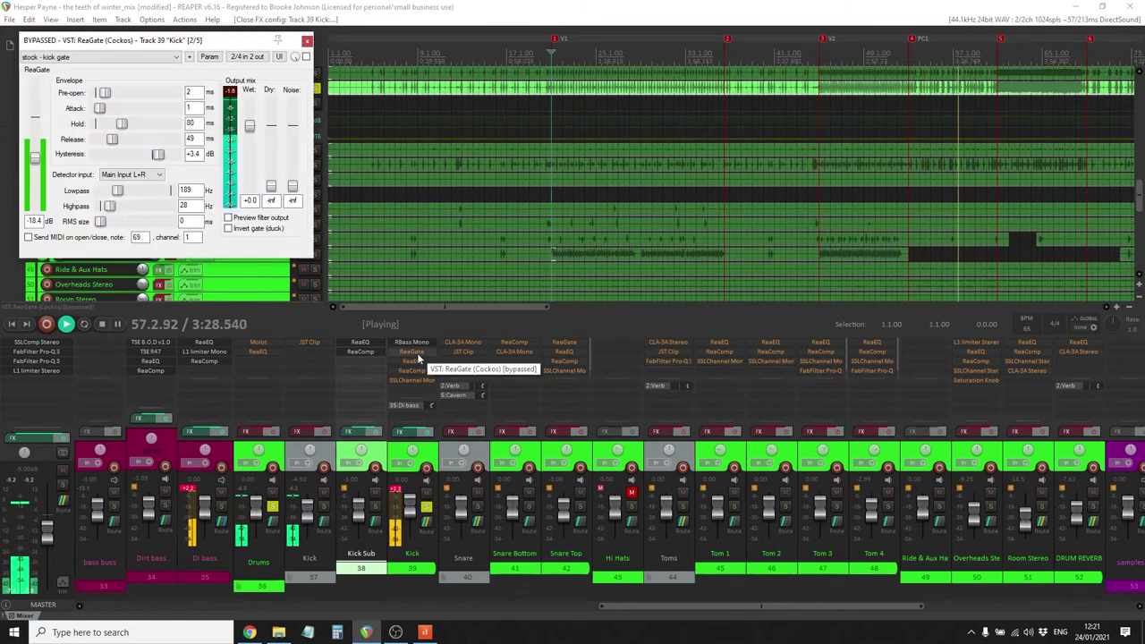
shift+click(418, 356)
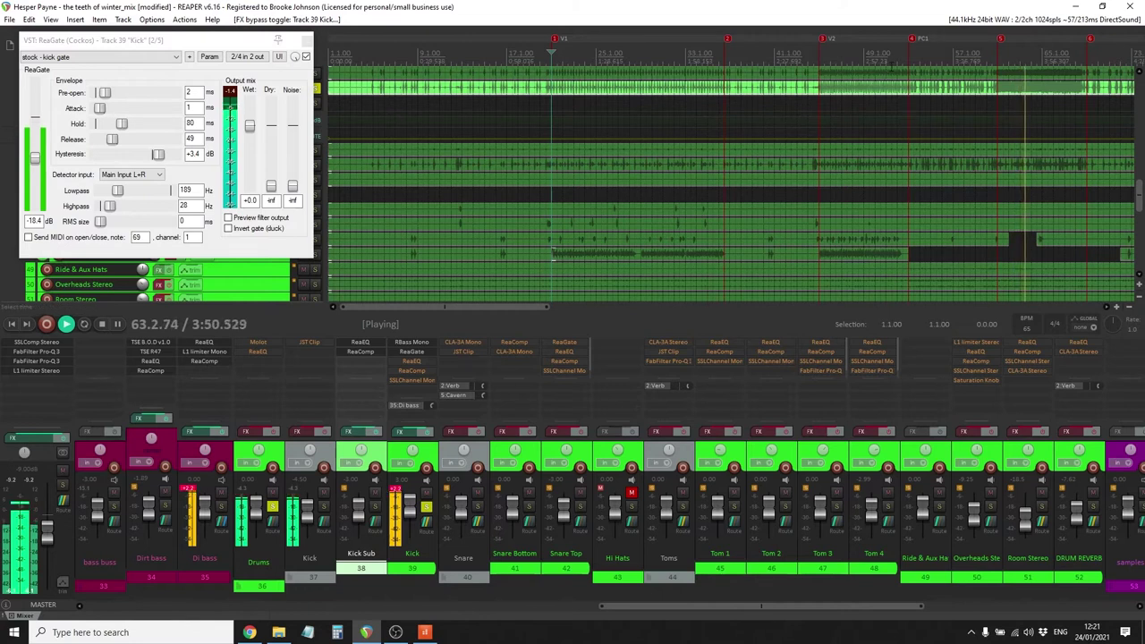
click(721, 56)
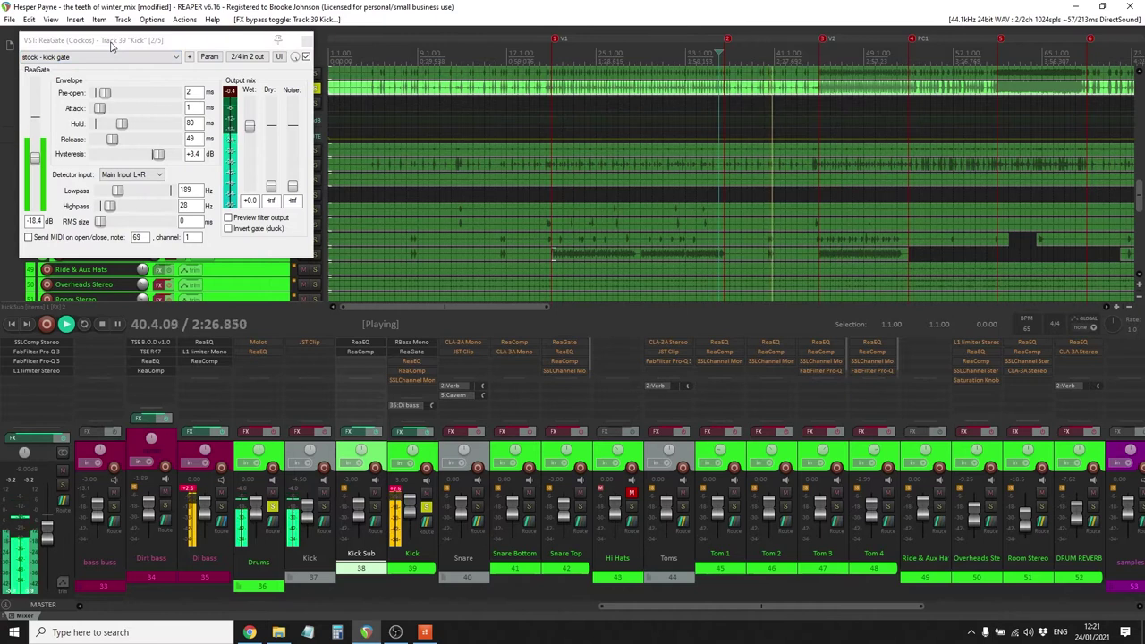
click(307, 42)
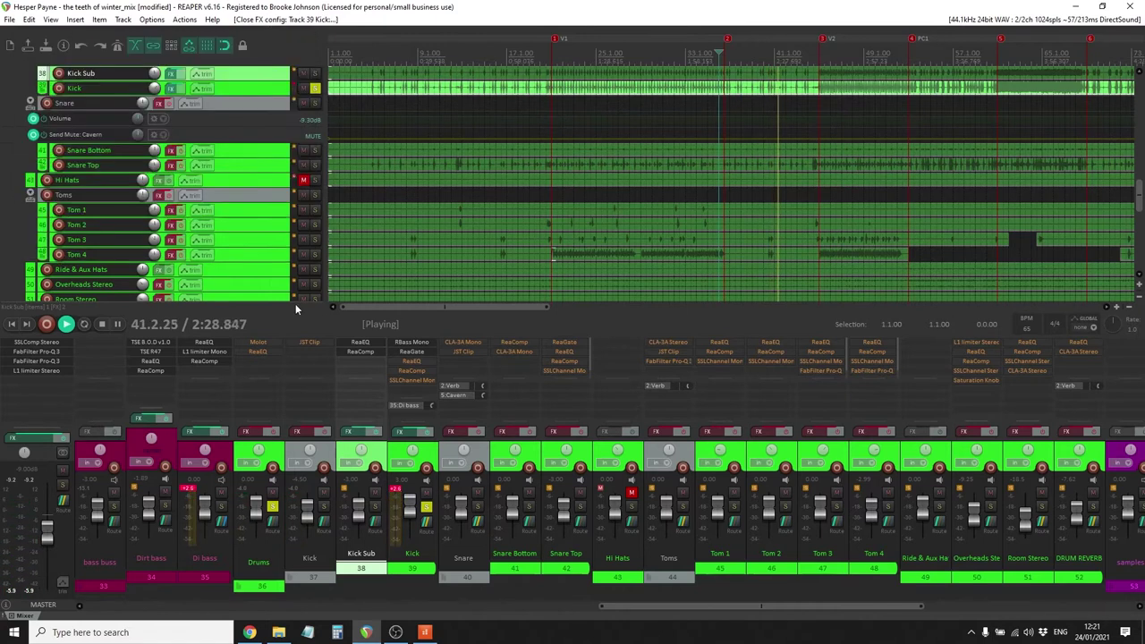
Enable the ReaEQ on Kick track 39, compare it bypassed and active, and leave it switched on
shift+click(421, 359)
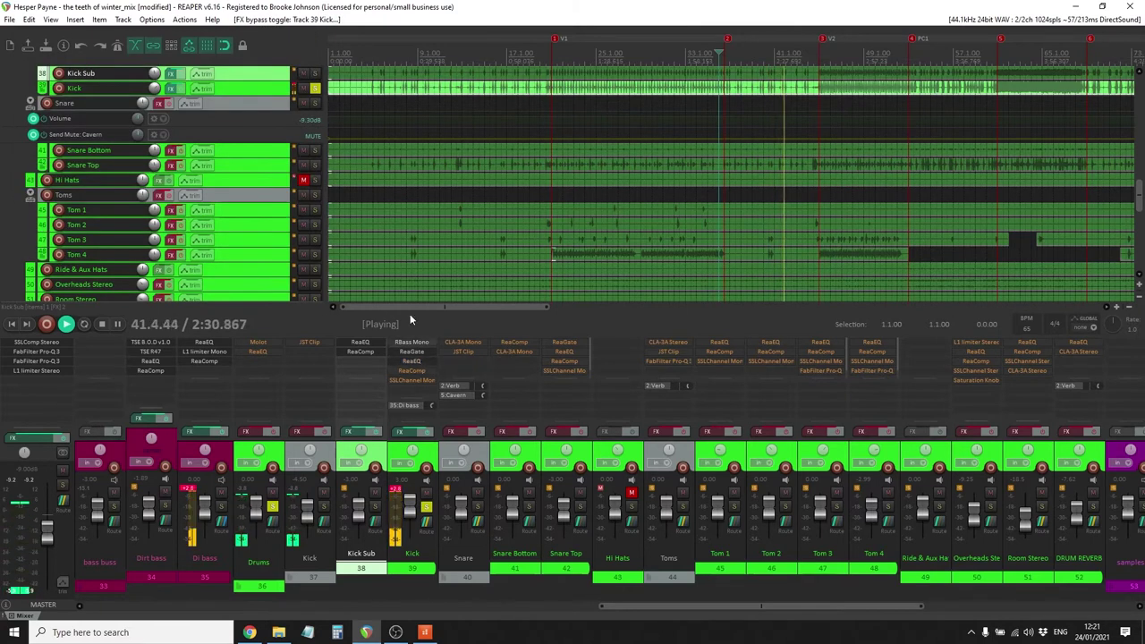
click(411, 361)
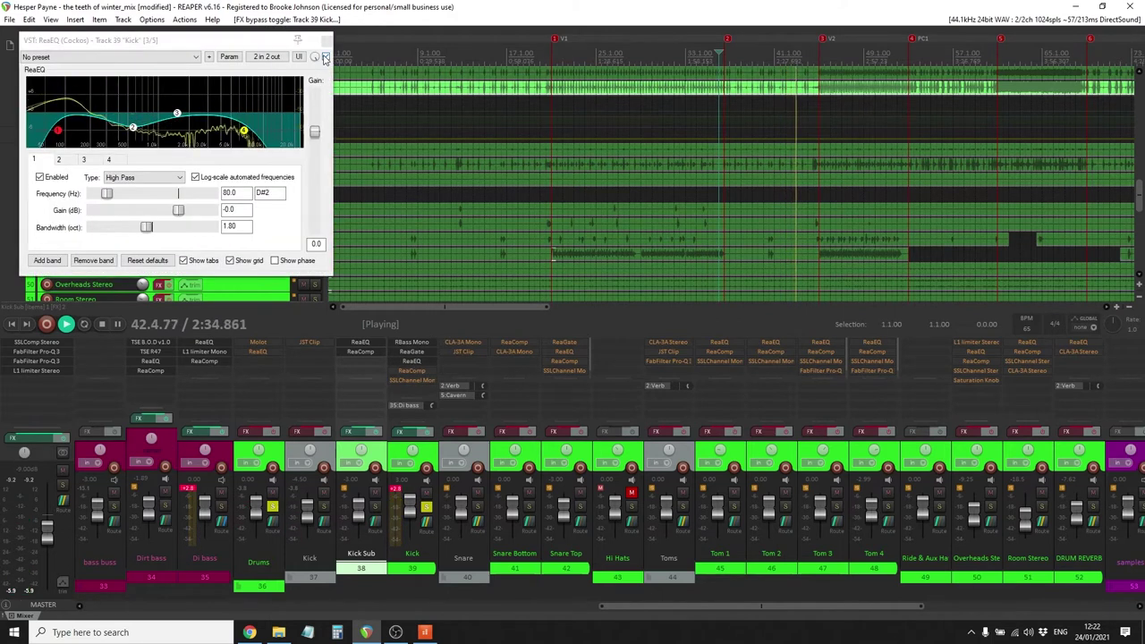
click(325, 58)
click(326, 58)
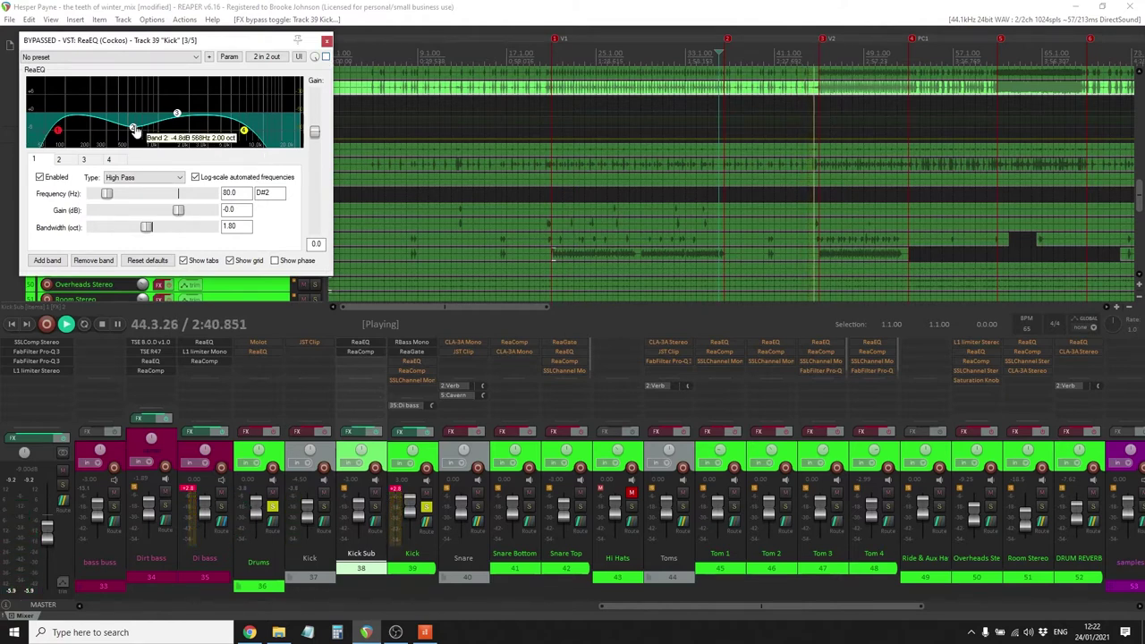
mouse_move(132, 131)
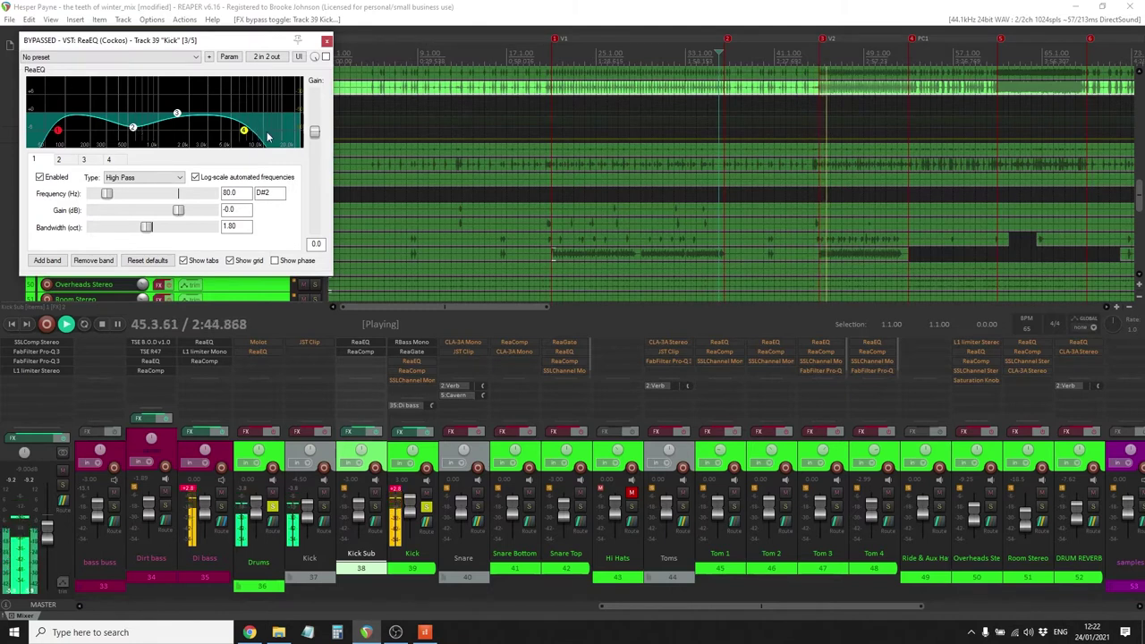
click(326, 57)
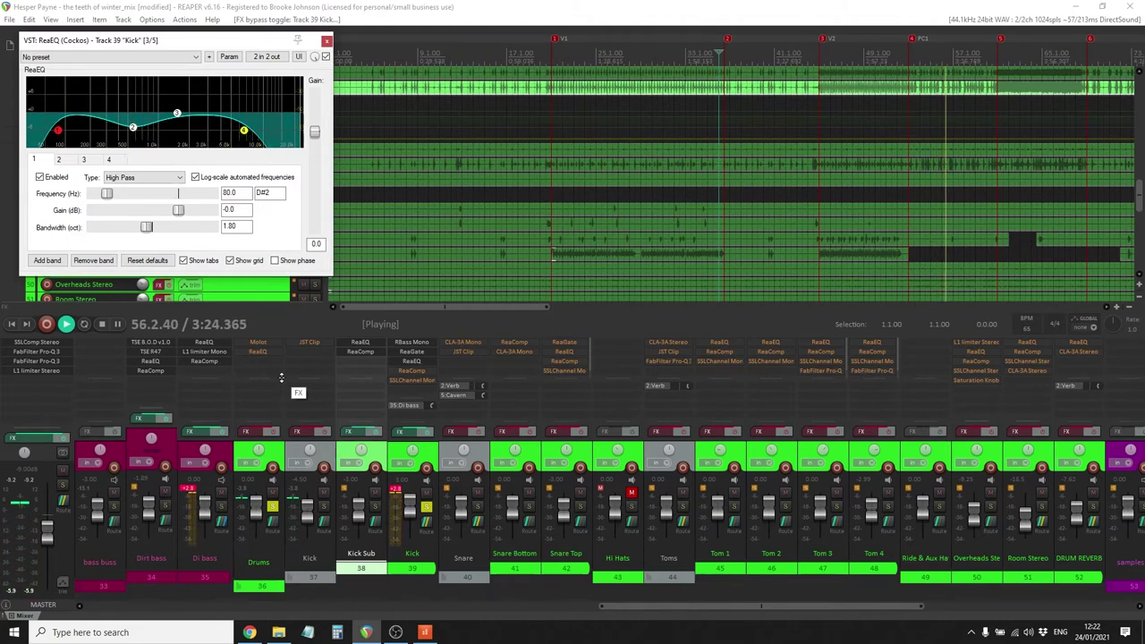
click(326, 42)
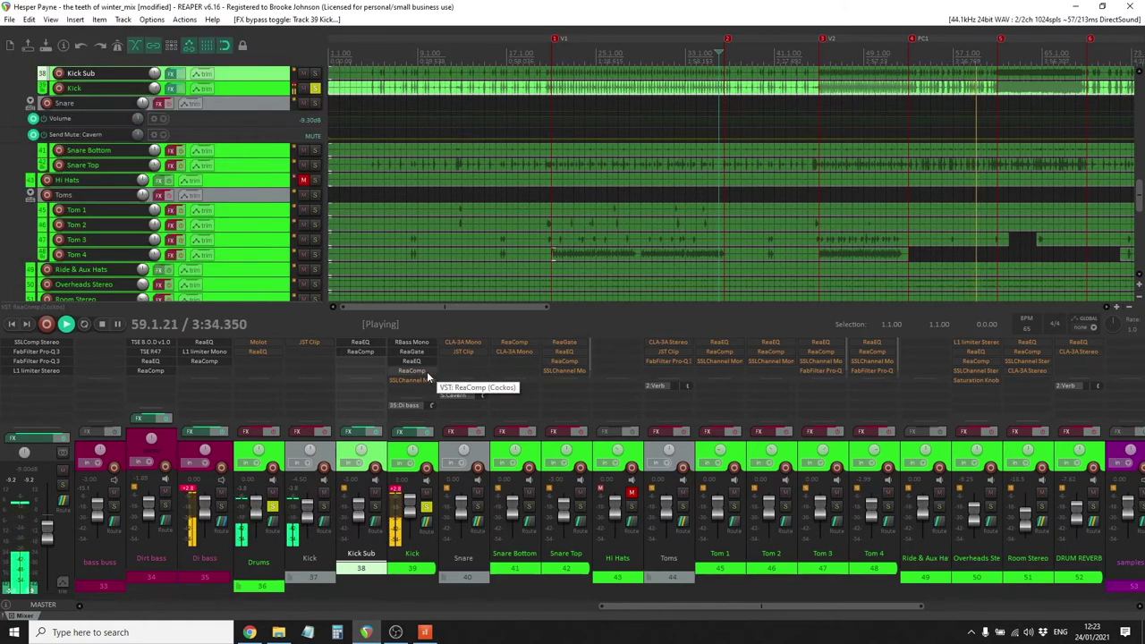
Show the settings of the ReaComp and SSLChannel Mono on Kick track 39 with both plug-ins enabled
click(426, 372)
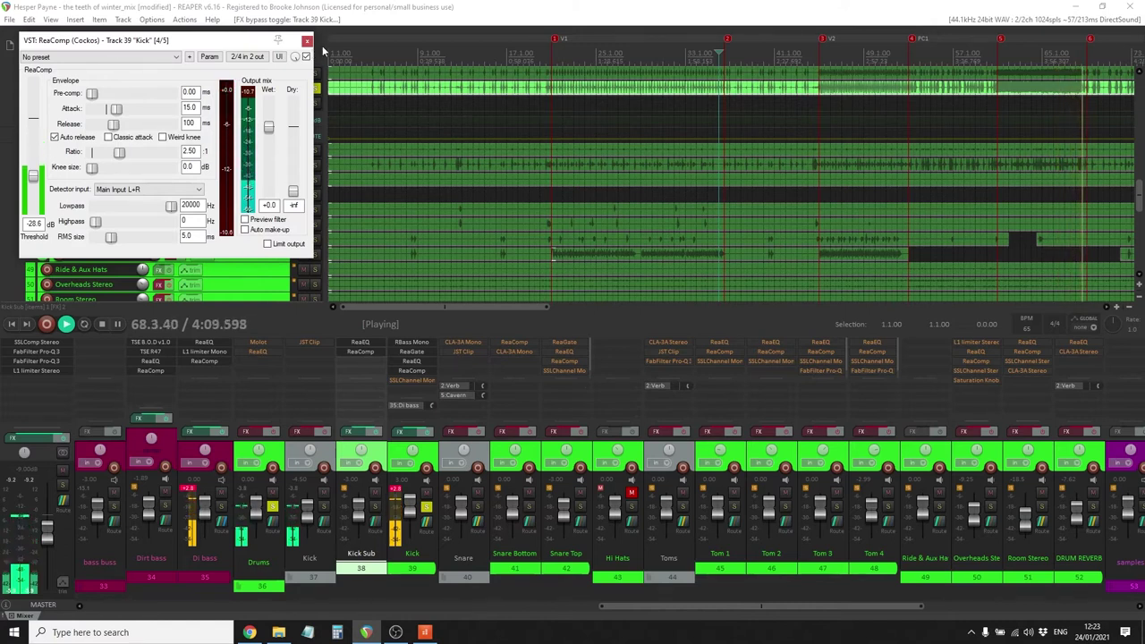
click(415, 381)
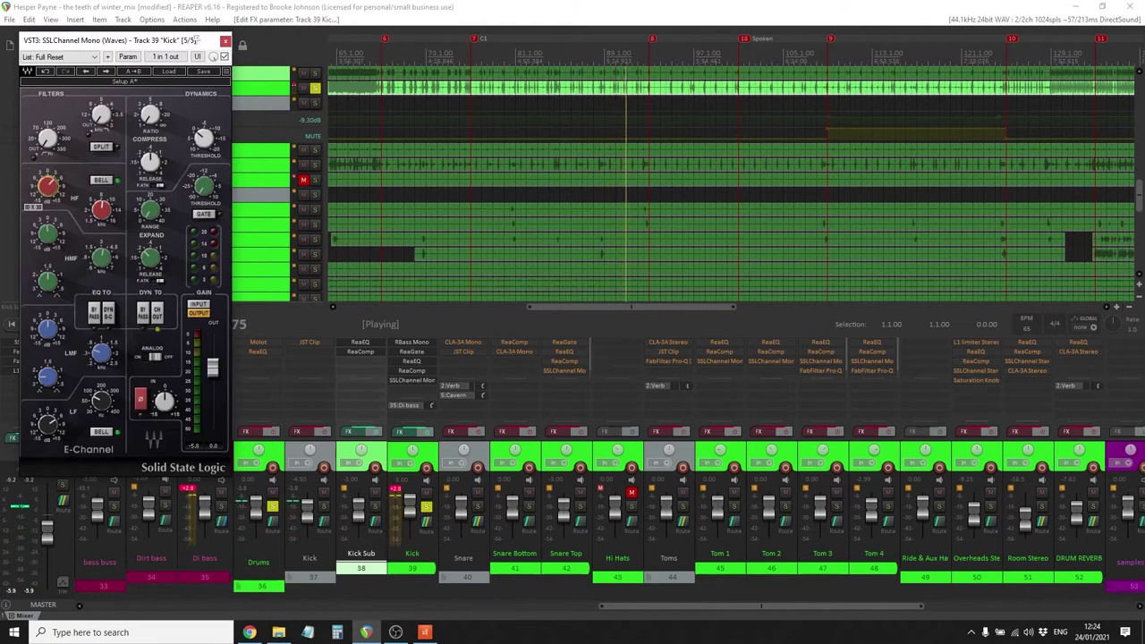
Solo the Kick folder track, reactivate its effects and show its JST Clip, leaving the plug-in windows closed
click(372, 509)
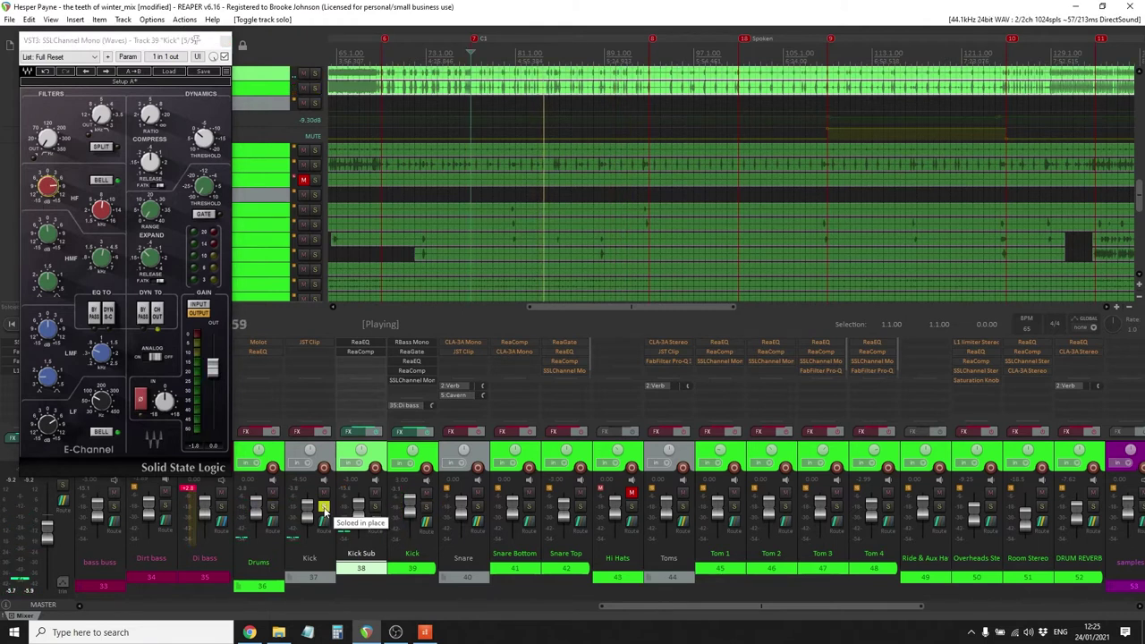
click(315, 432)
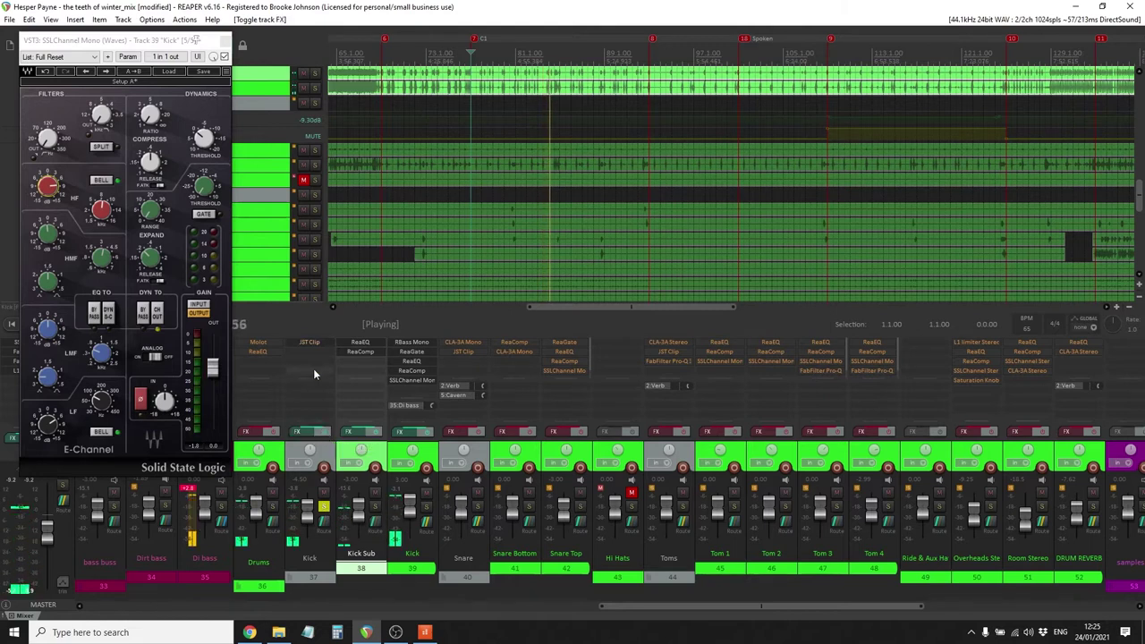
click(317, 344)
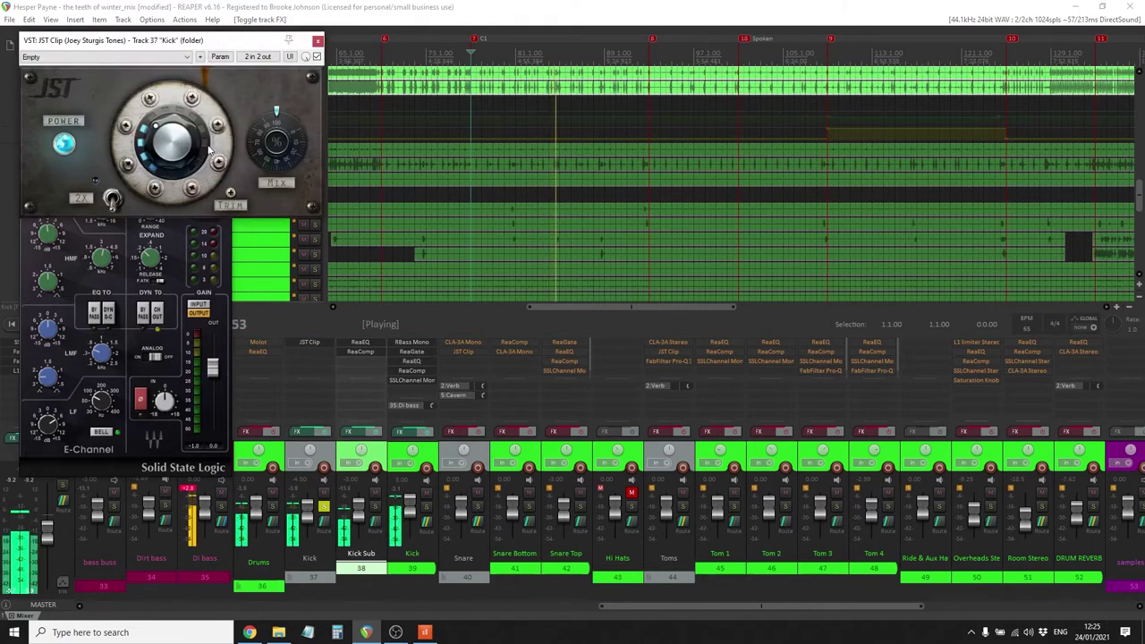
drag(203, 39, 305, 144)
click(225, 41)
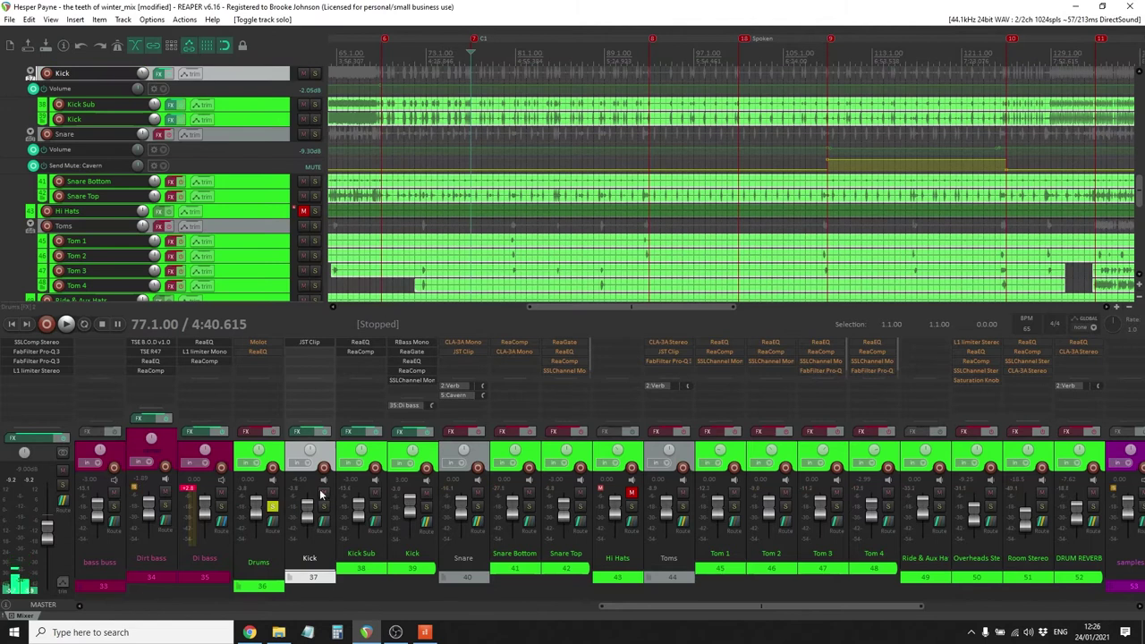
Play from marker 7, unsolo the Drums bus to hear the full mix, and reset the Di bass clip indicator
key(space)
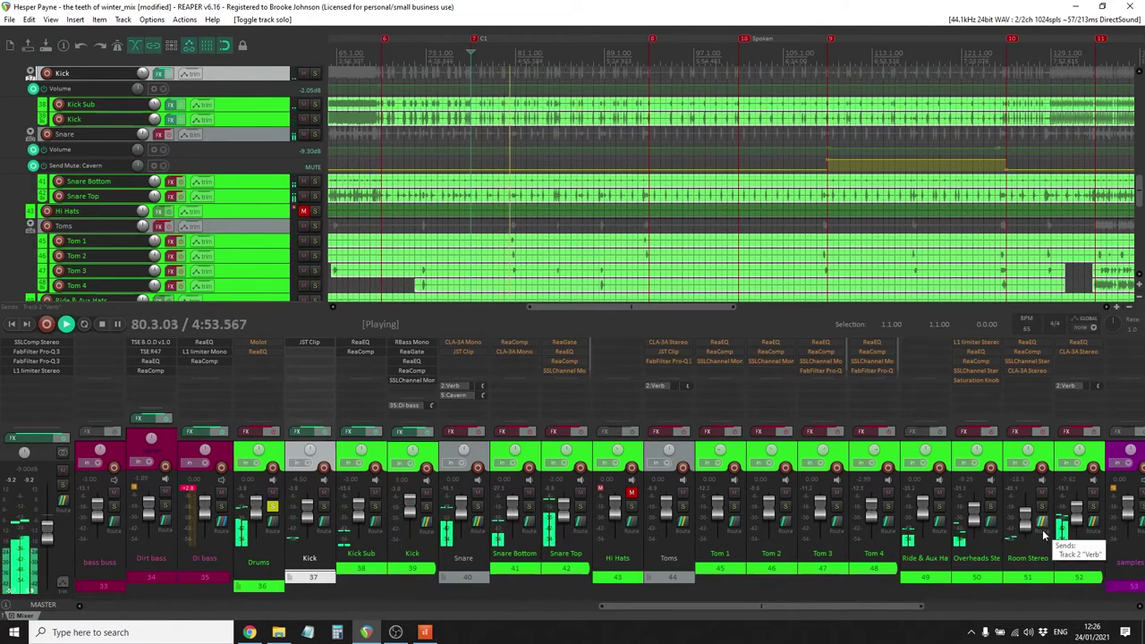
click(273, 509)
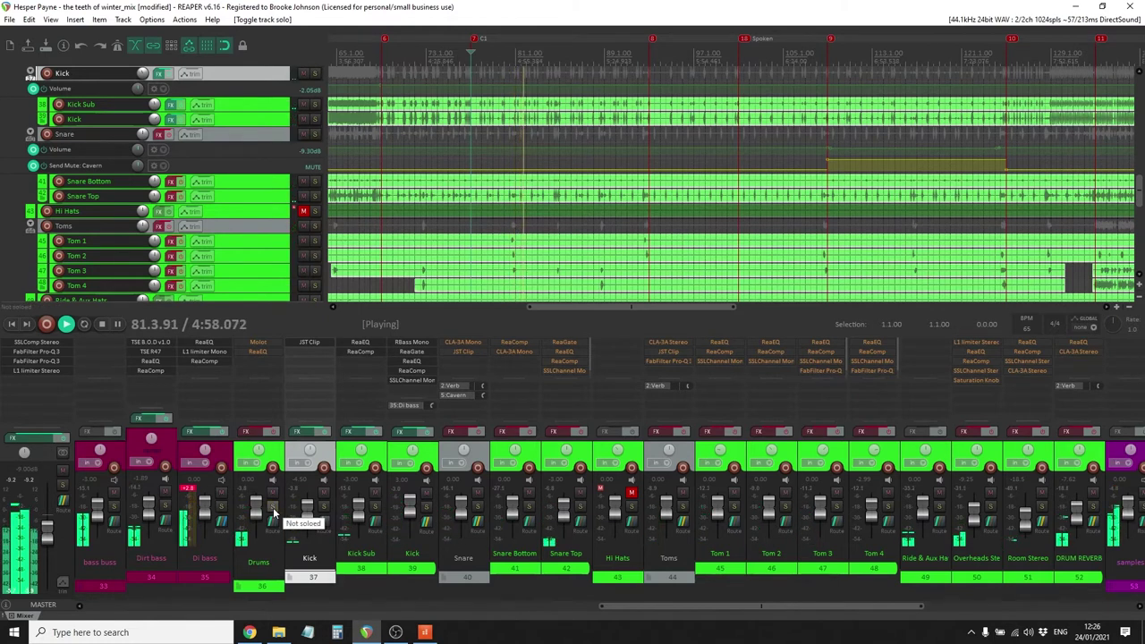
click(189, 487)
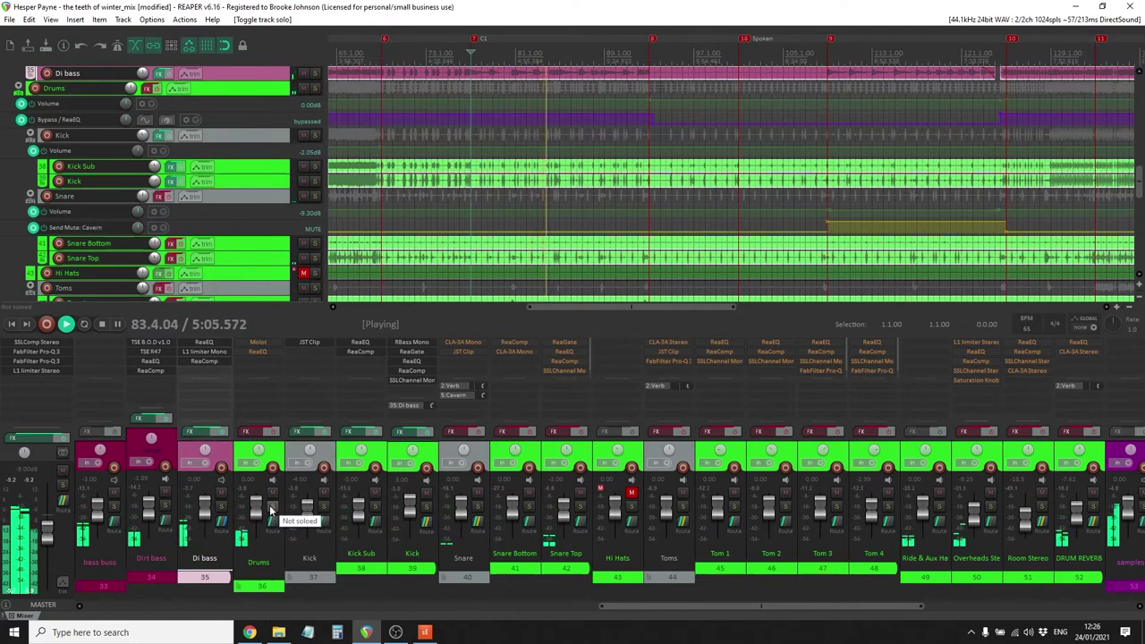
Switch to OBS to check the running recording and return to the mix project
click(396, 633)
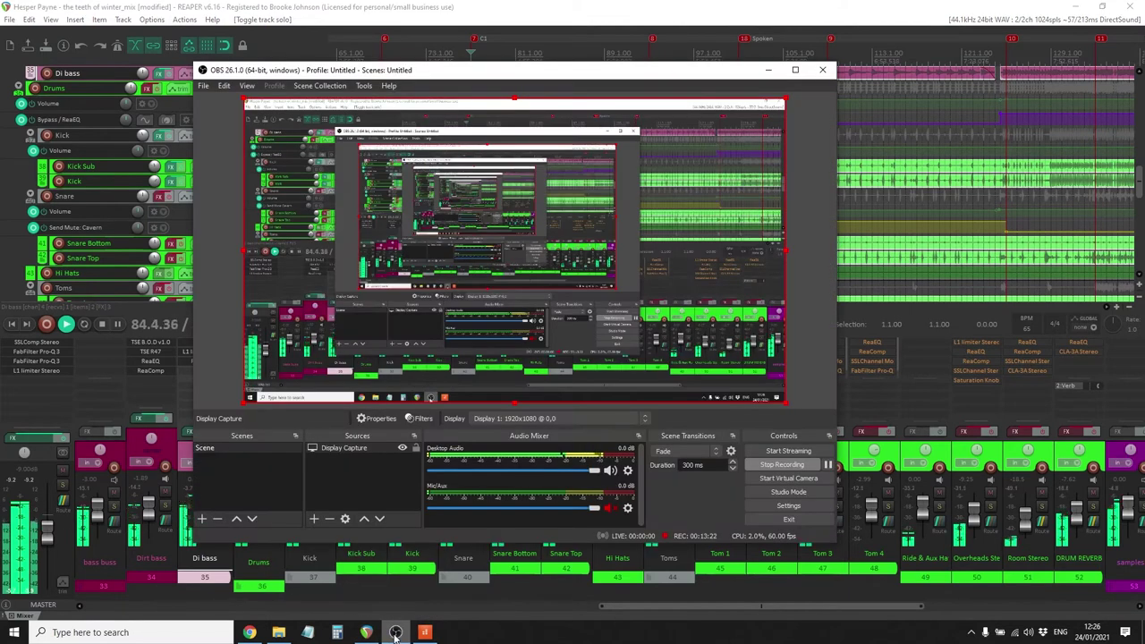
click(395, 633)
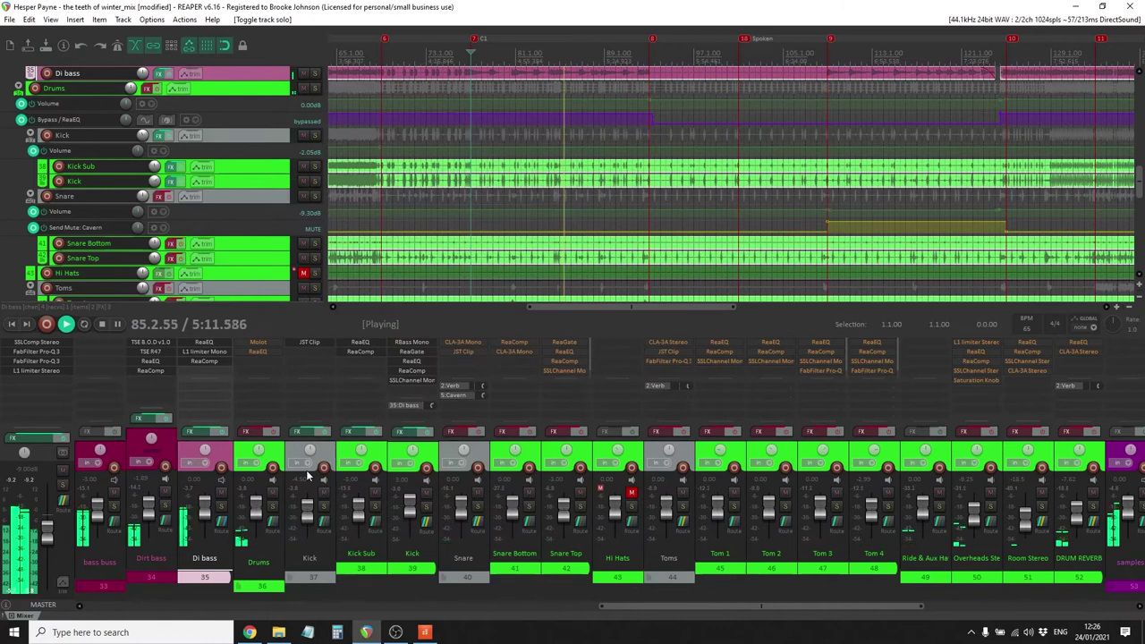
Stop the full-mix playback, reactivate the Snare Bottom track's effects and show its ReaComp settings, leaving the plug-in window closed
key(space)
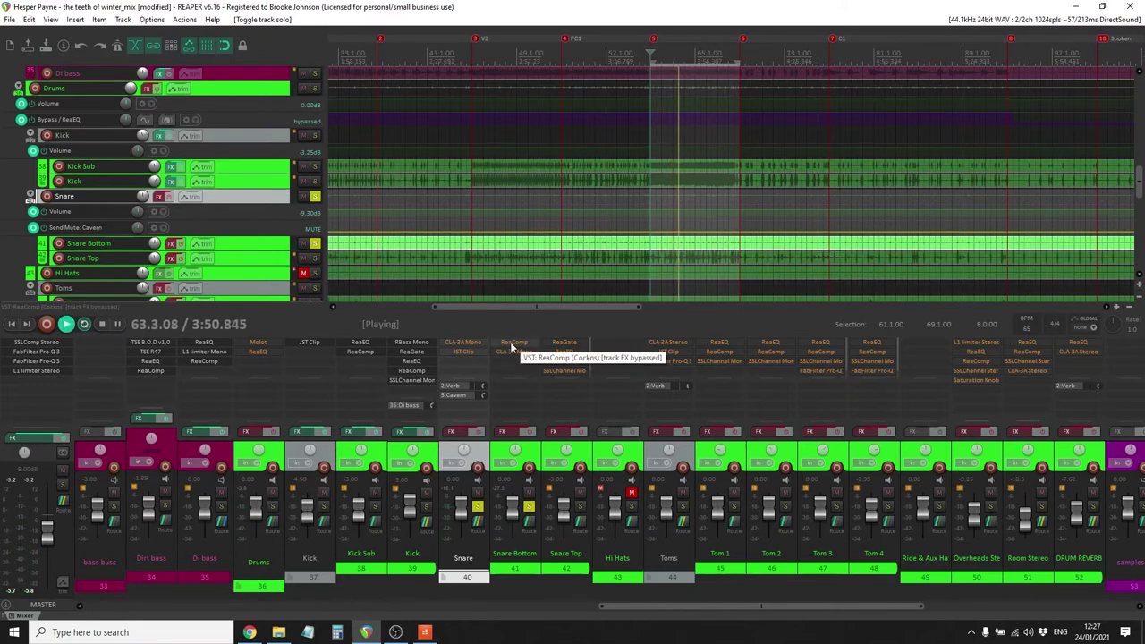
click(512, 345)
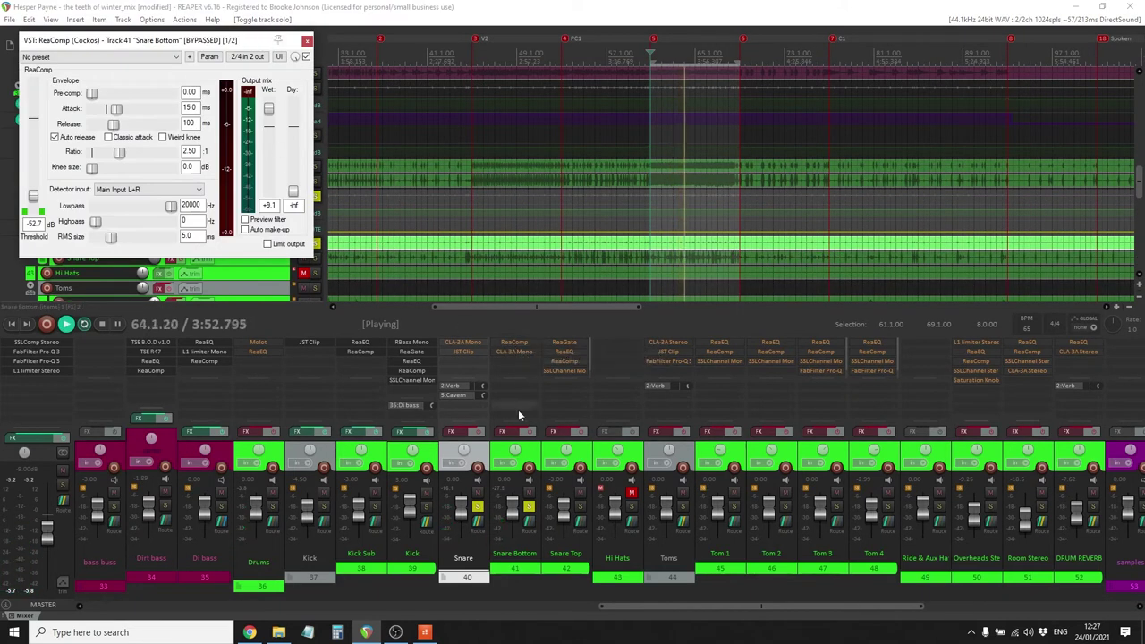
click(529, 434)
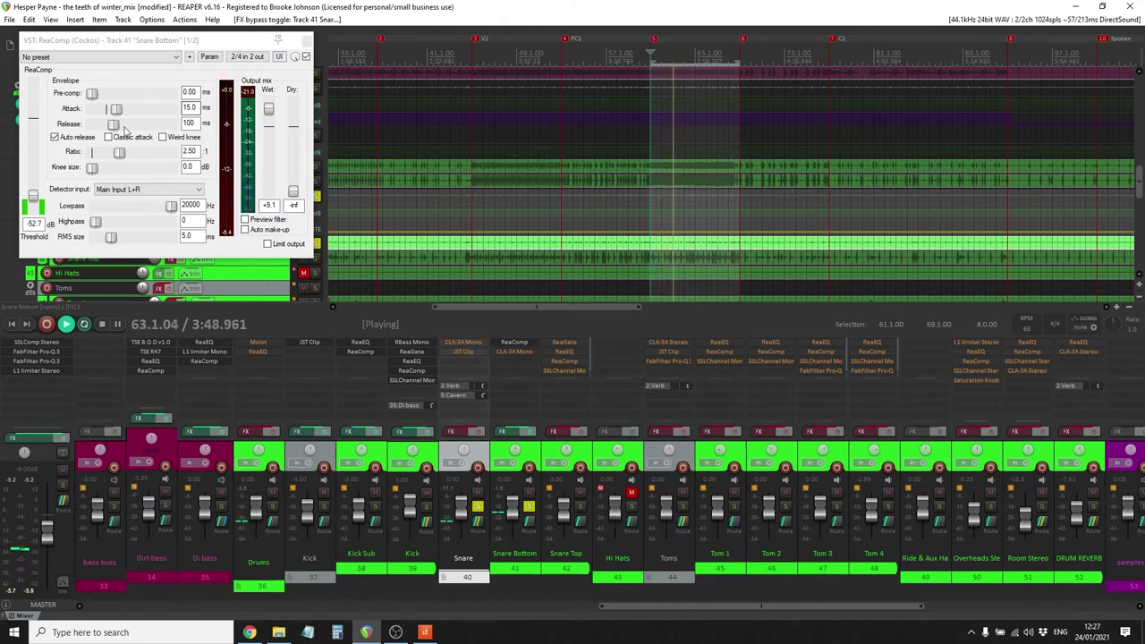
click(306, 39)
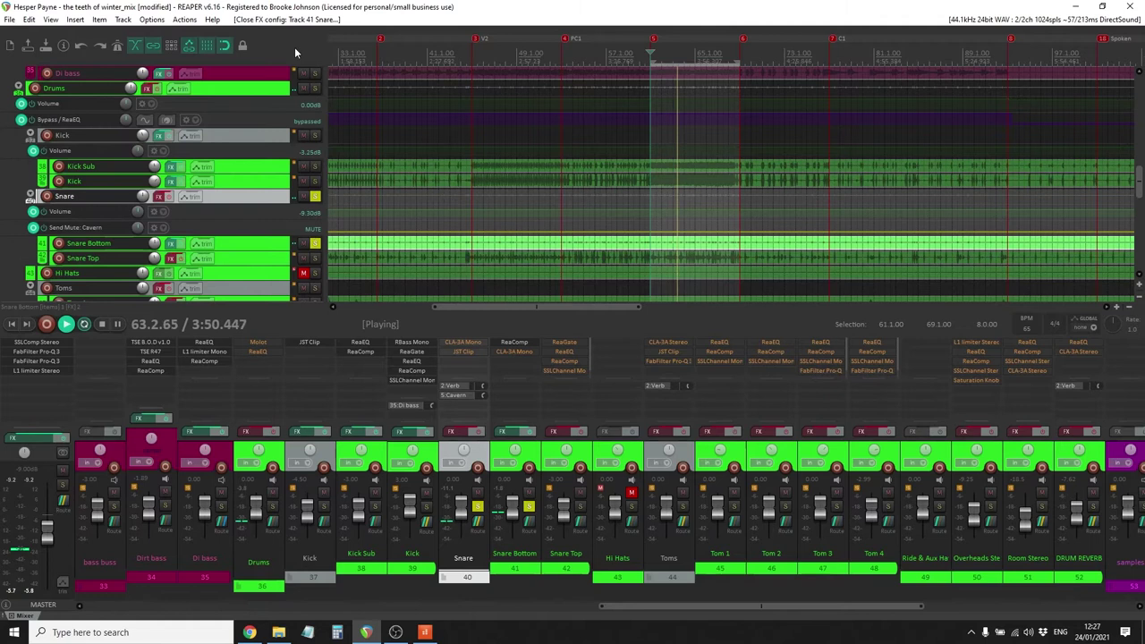
Enable the CLA-3A Mono on Snare Bottom, compare the sound with it bypassed and enabled, and close its window
click(515, 351)
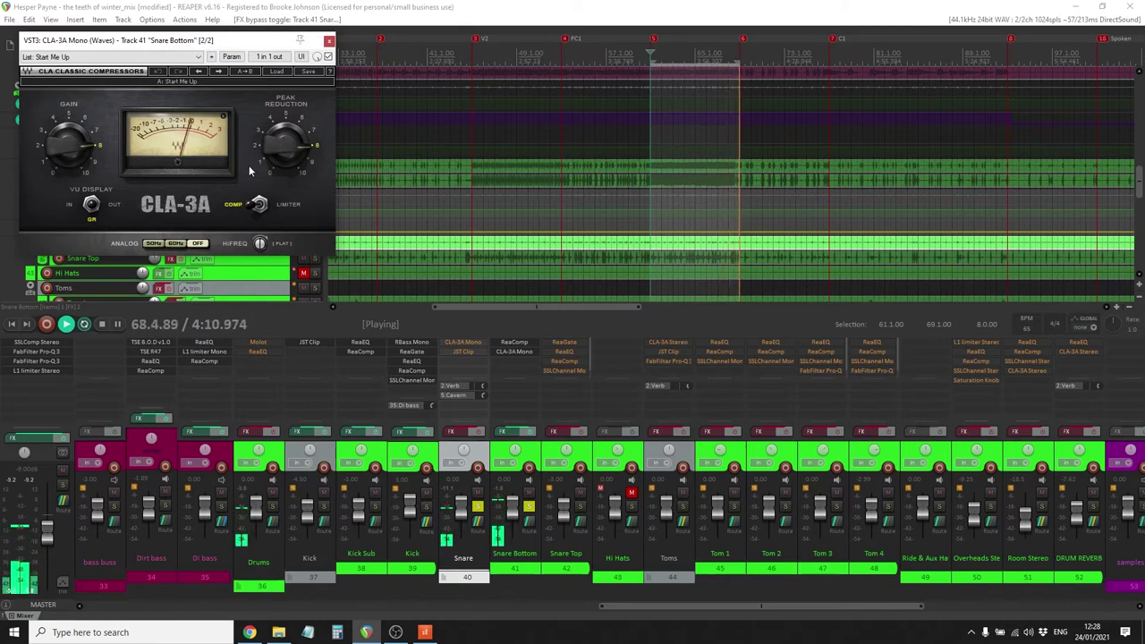
click(328, 56)
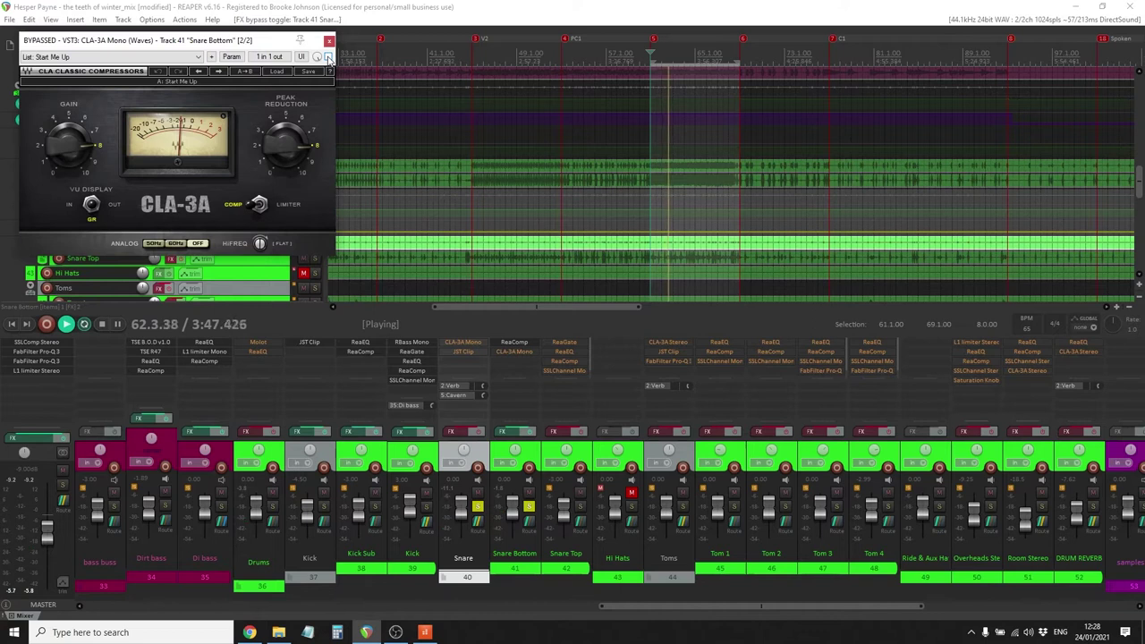
click(328, 56)
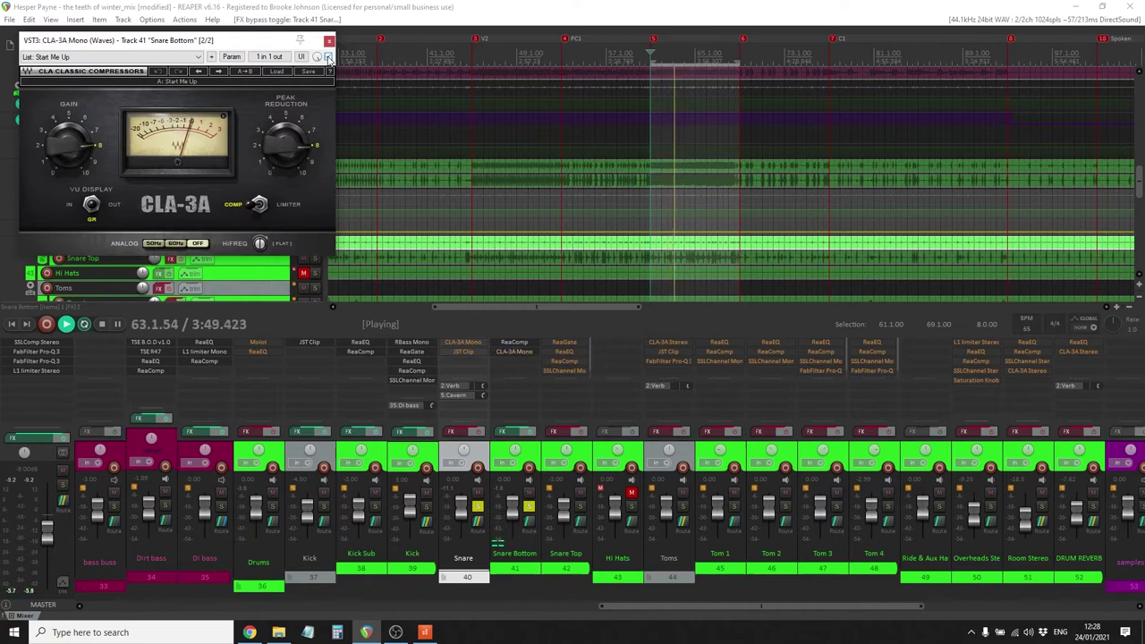
click(328, 42)
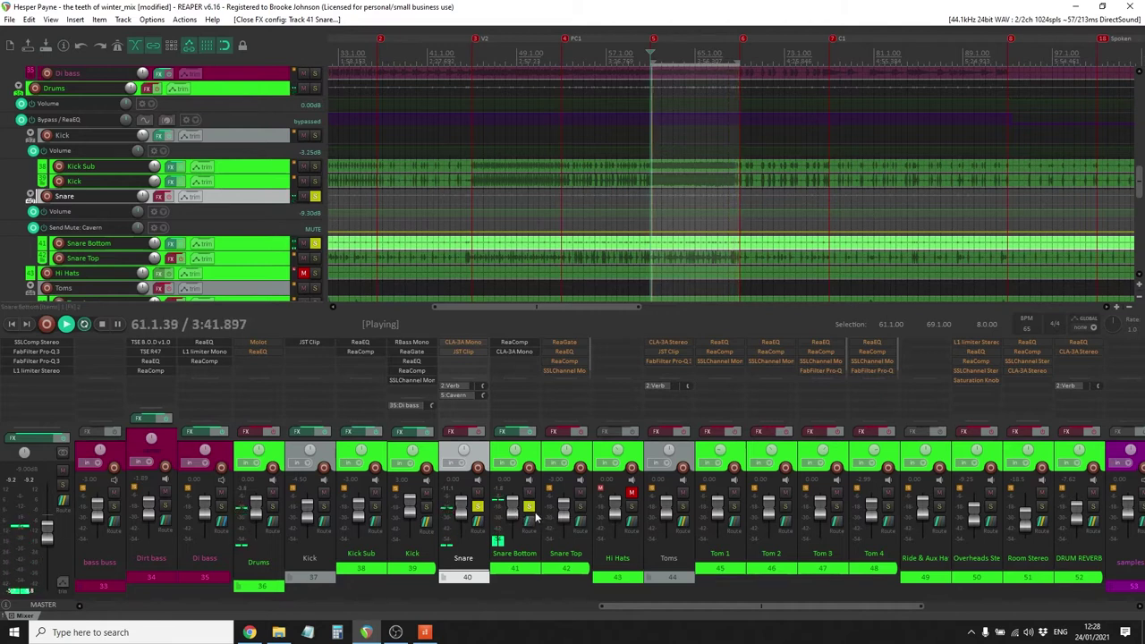
Switch the solo from Snare Bottom to Snare Top and reactivate its effects chain with all four plug-ins individually bypassed
click(529, 508)
click(580, 508)
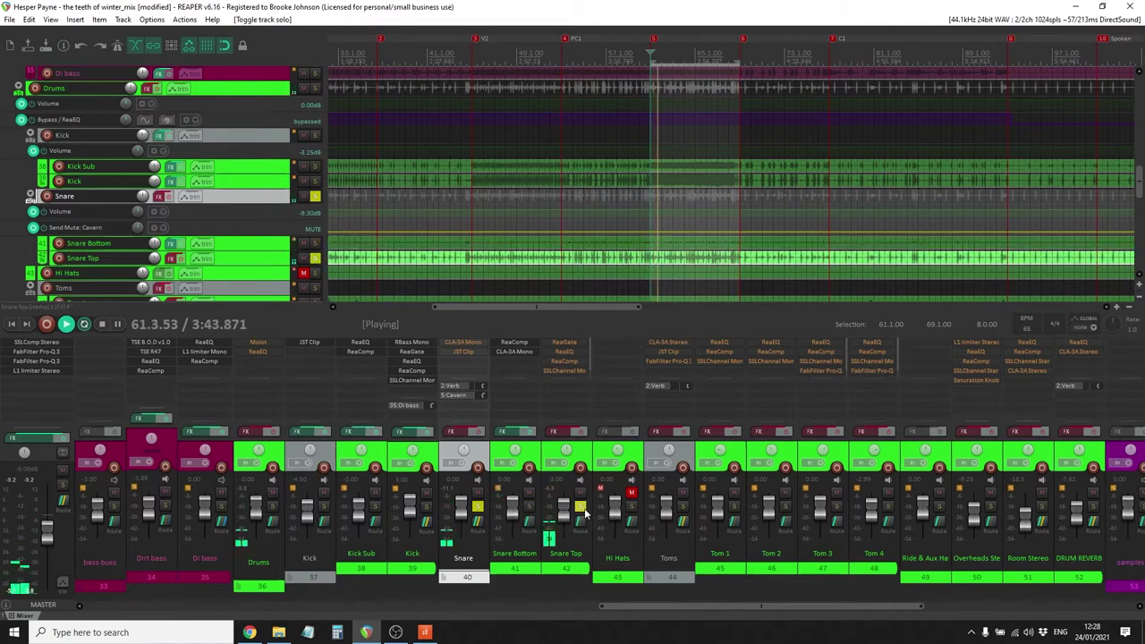
shift+click(565, 371)
shift+click(564, 361)
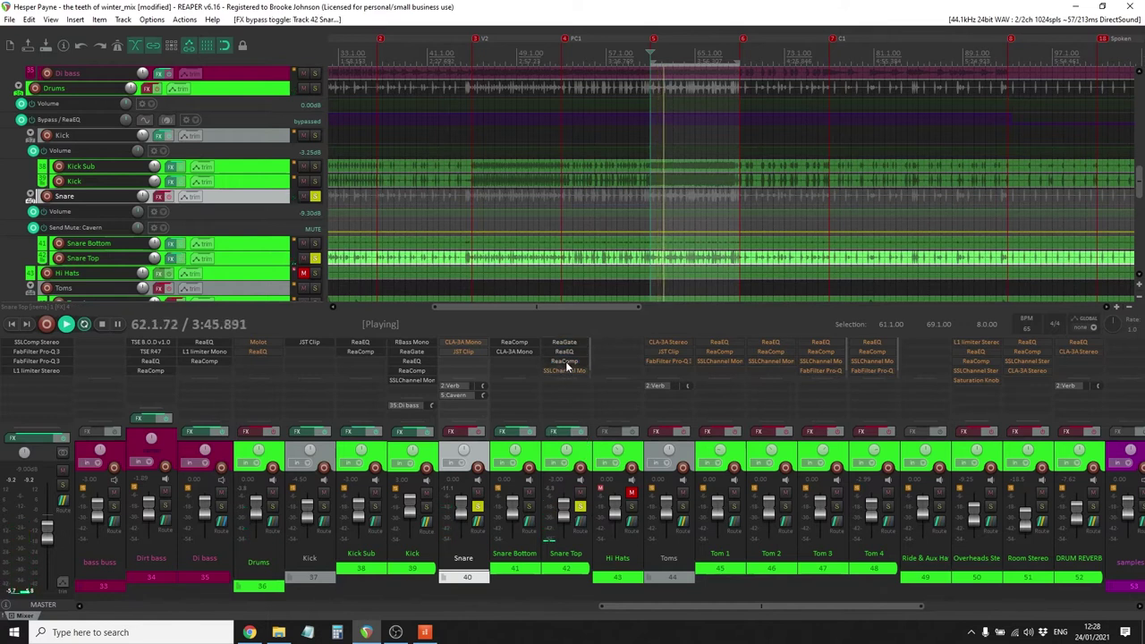
shift+click(564, 352)
shift+click(564, 343)
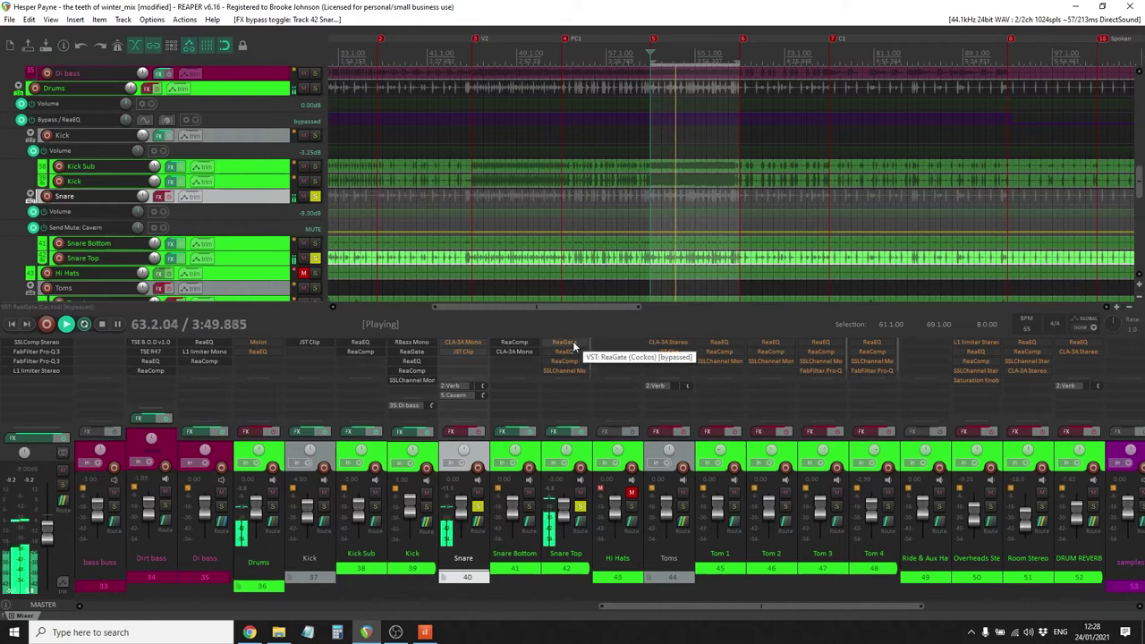
Show the ReaGate on Snare Top, enable it to hear the gating, and close its window
click(573, 342)
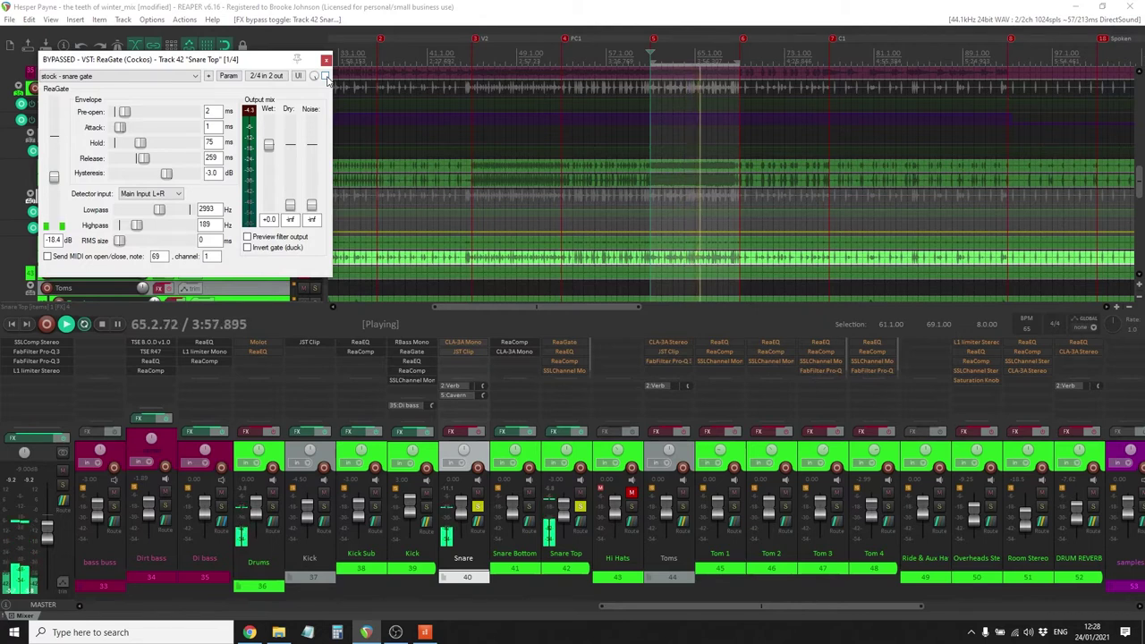
click(326, 76)
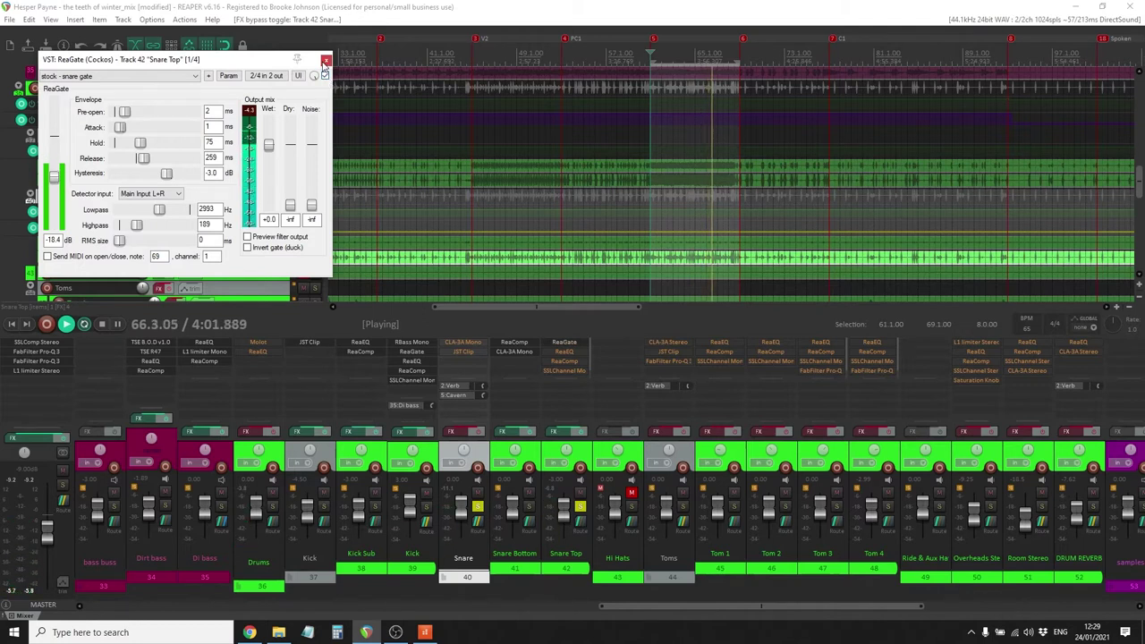
click(326, 61)
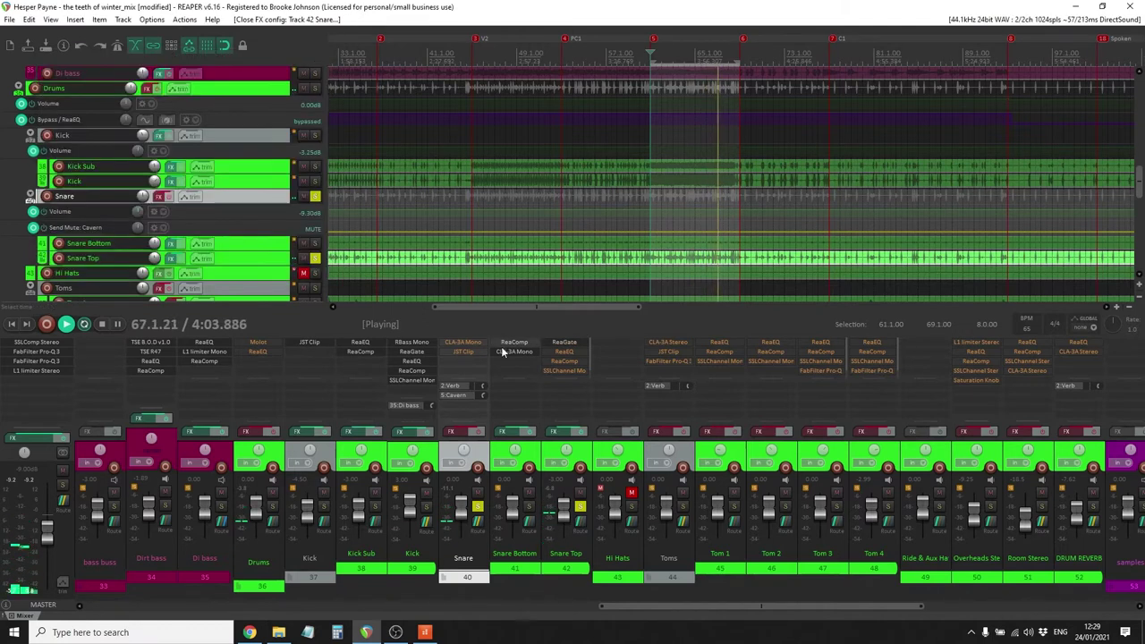
Enable the ReaEQ on Snare Top, audition band 2 boosted by about 12.4 dB, and leave it at about -5.2 dB near 576 Hz
click(566, 352)
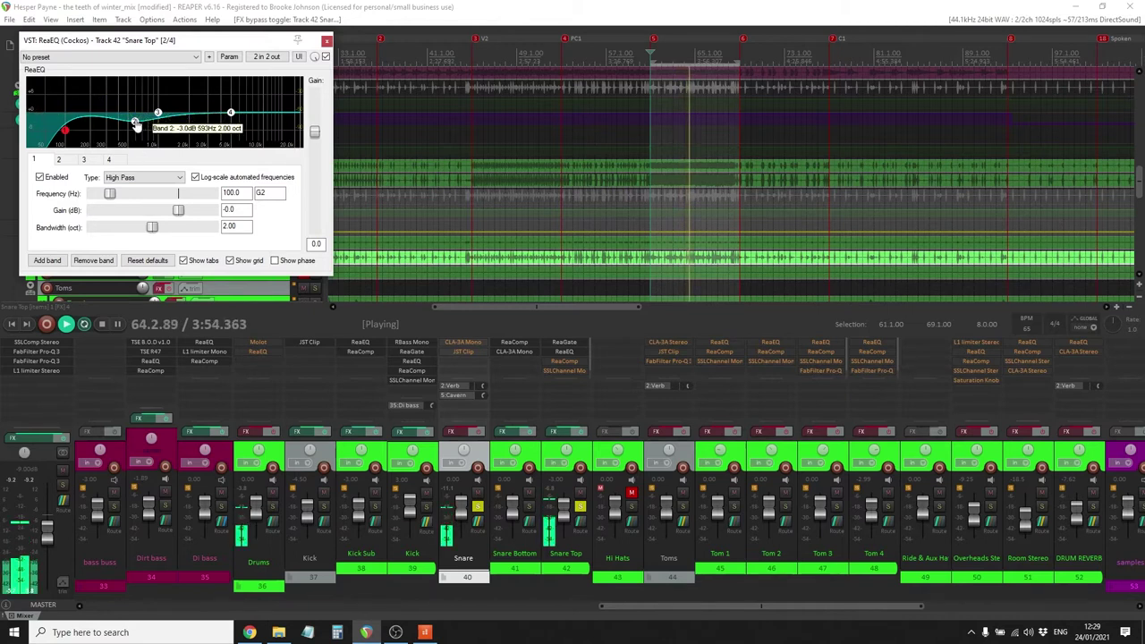
drag(137, 125, 137, 79)
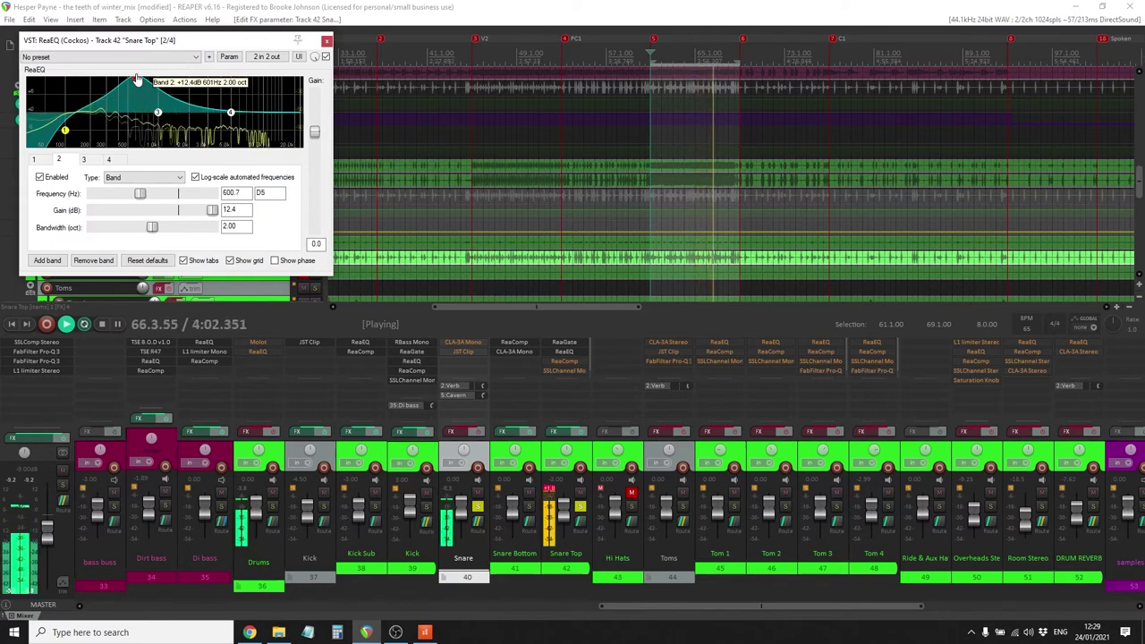
drag(137, 78, 134, 132)
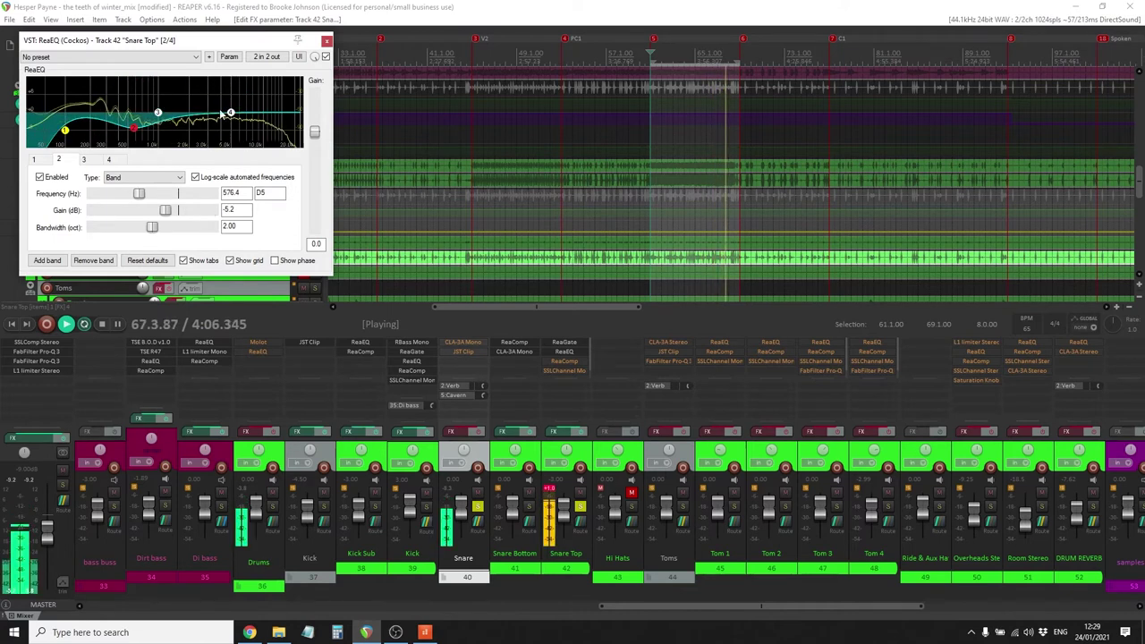
click(326, 40)
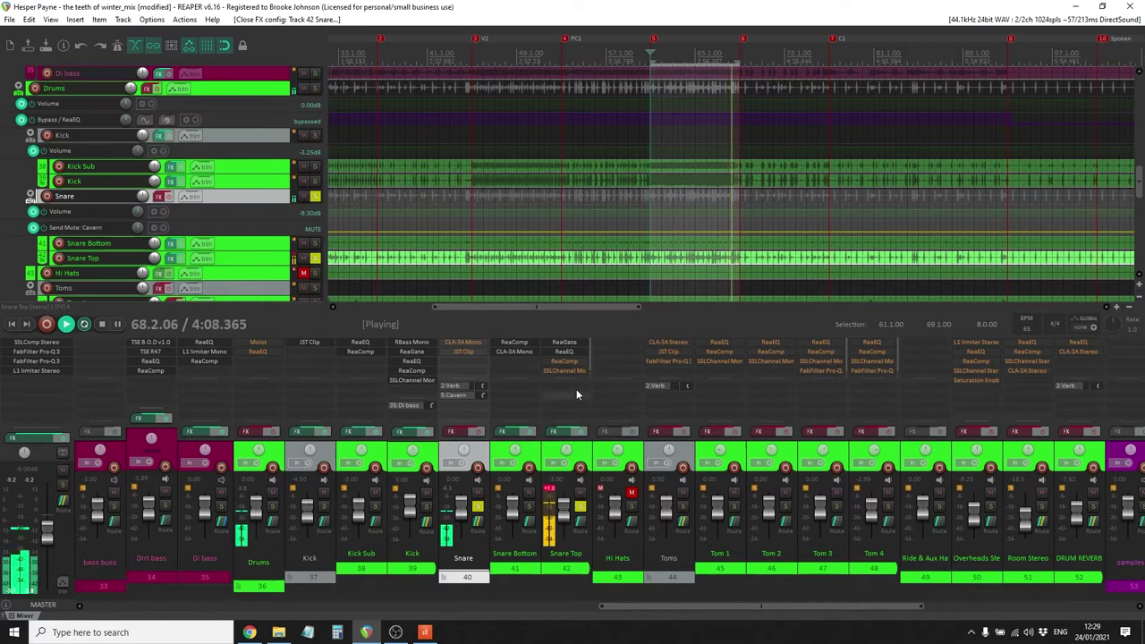
Enable the ReaComp on Snare Top, compare the sound with it bypassed and enabled, and close its window
click(565, 361)
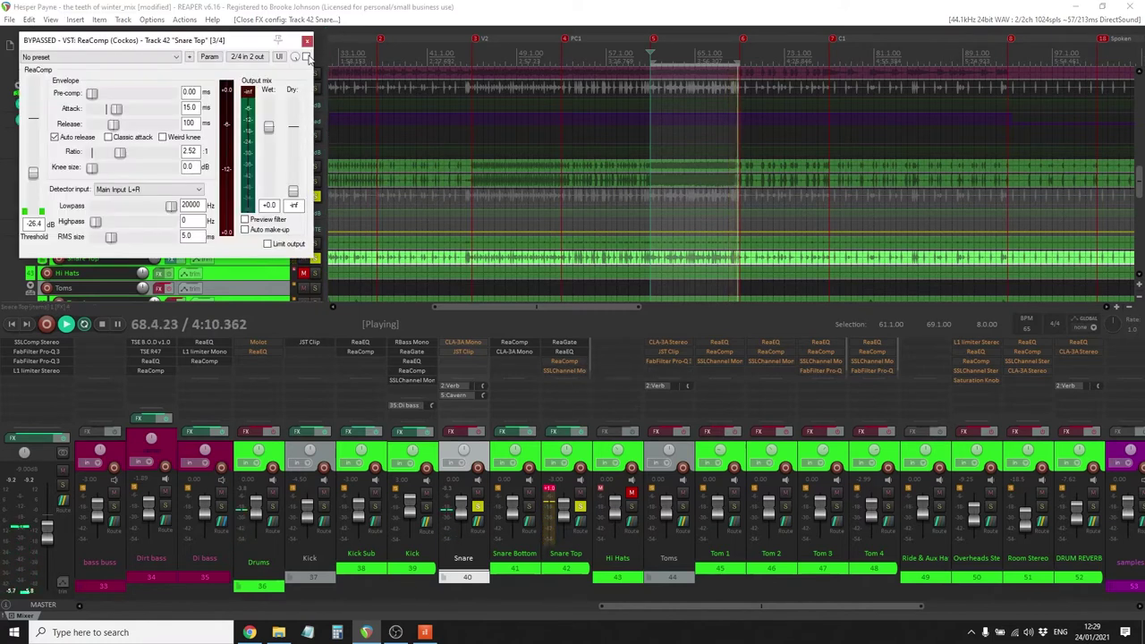
click(306, 56)
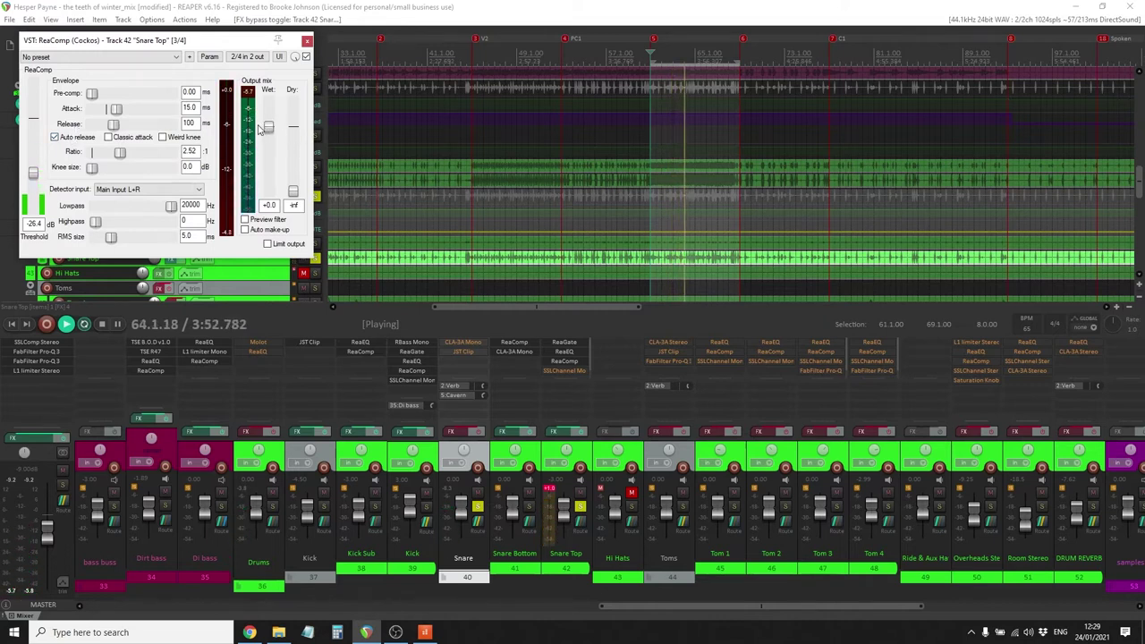
click(307, 42)
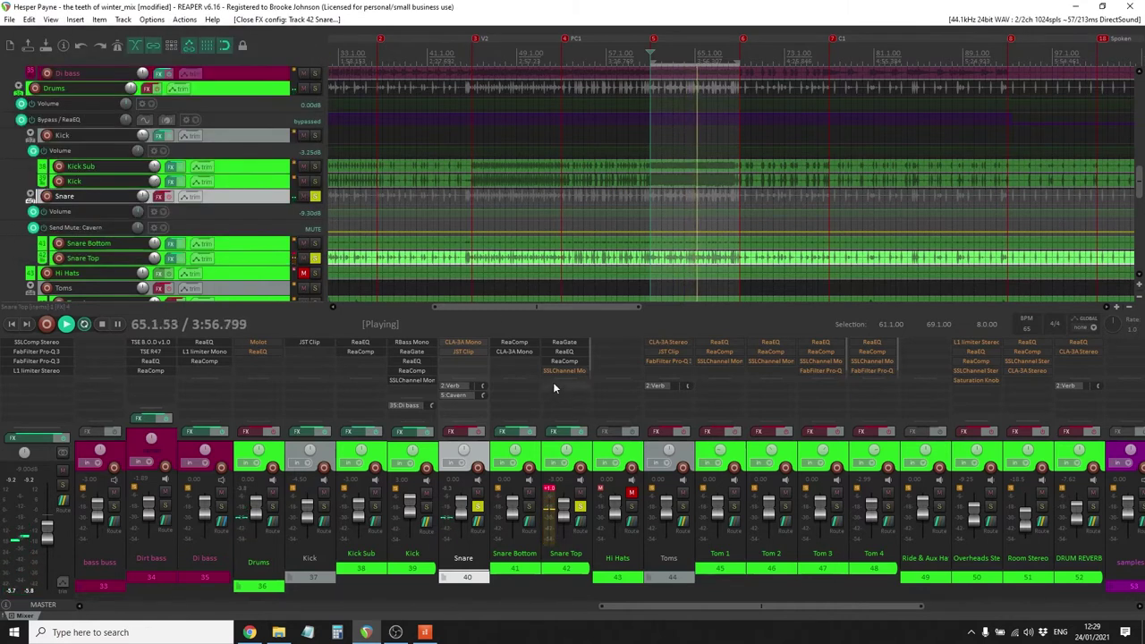
click(564, 360)
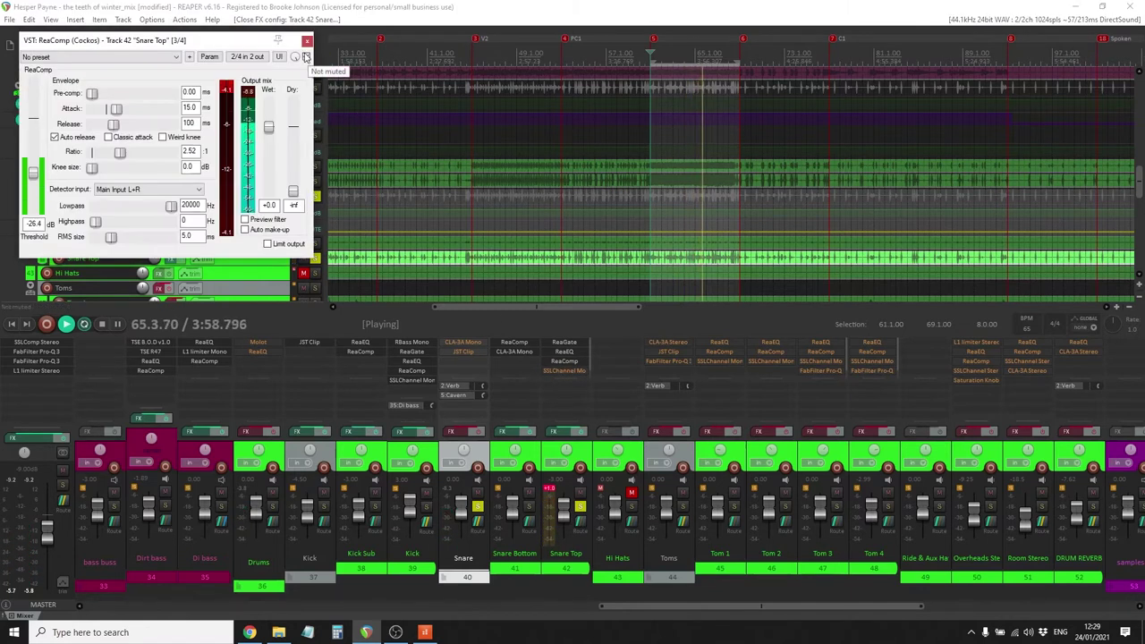
click(306, 58)
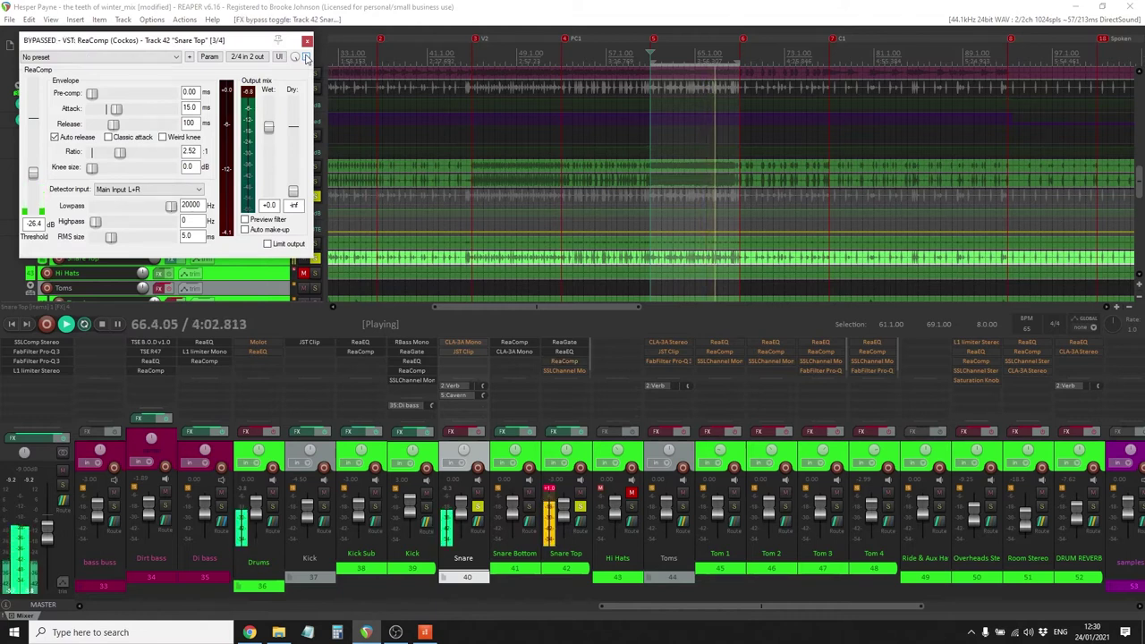
click(306, 57)
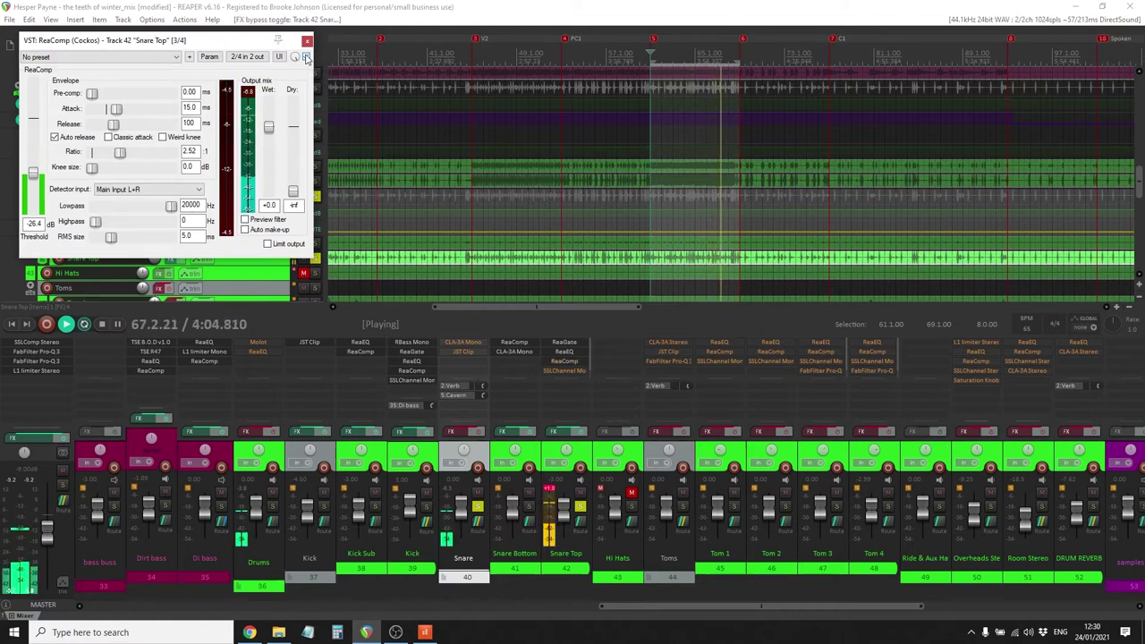
click(306, 41)
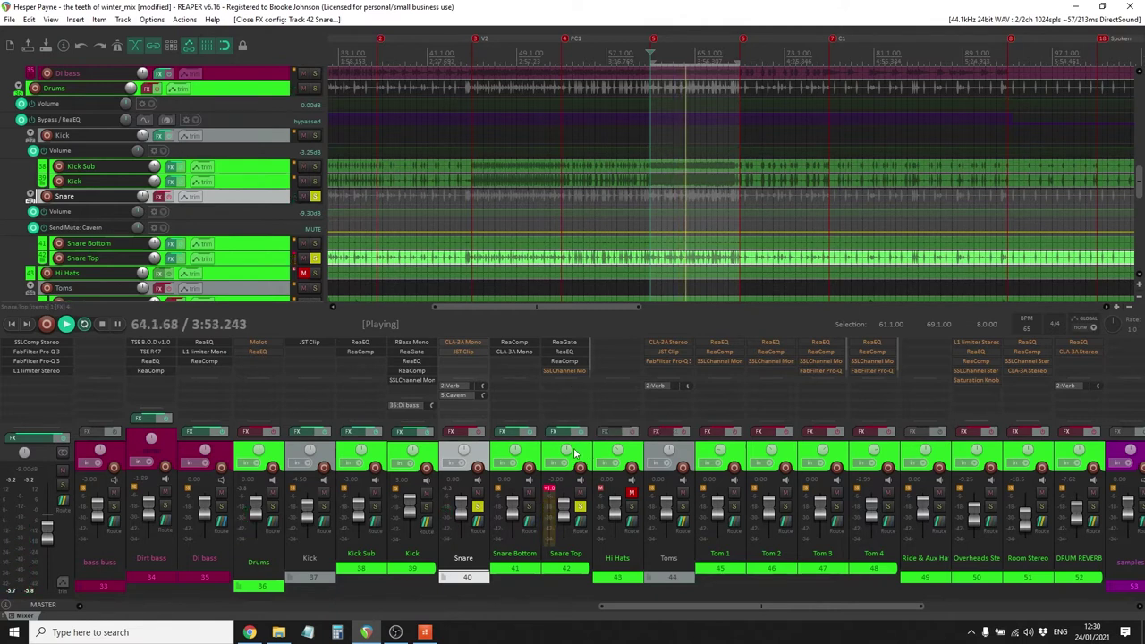
Enable the SSLChannel Mono on Snare Top, examine its high and low-mid EQ settings, and close its window
click(561, 372)
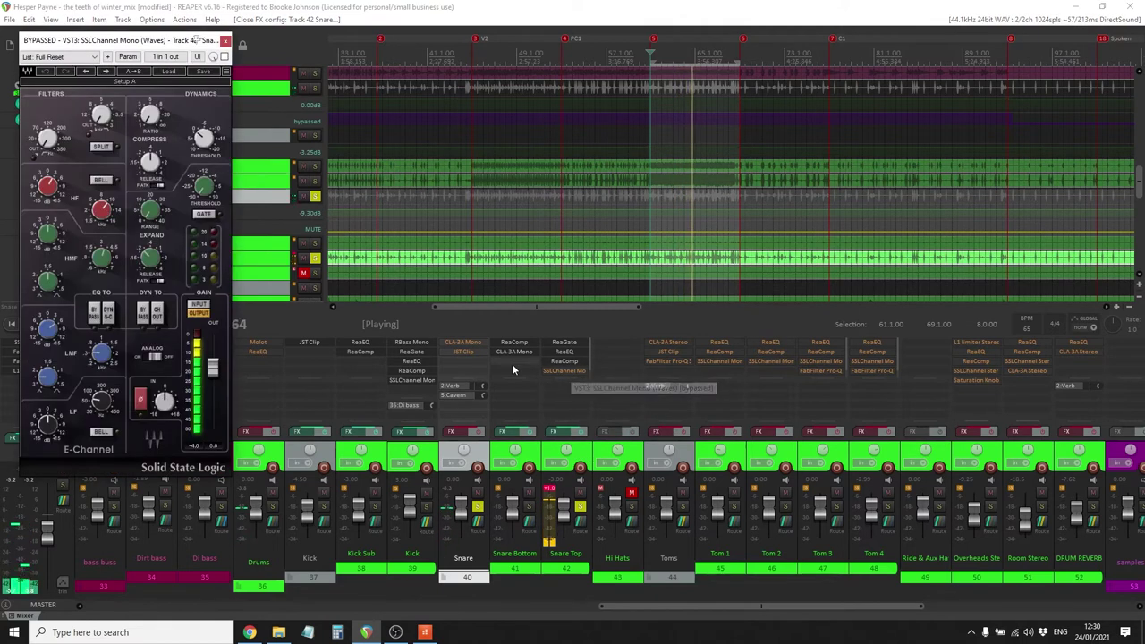
click(223, 57)
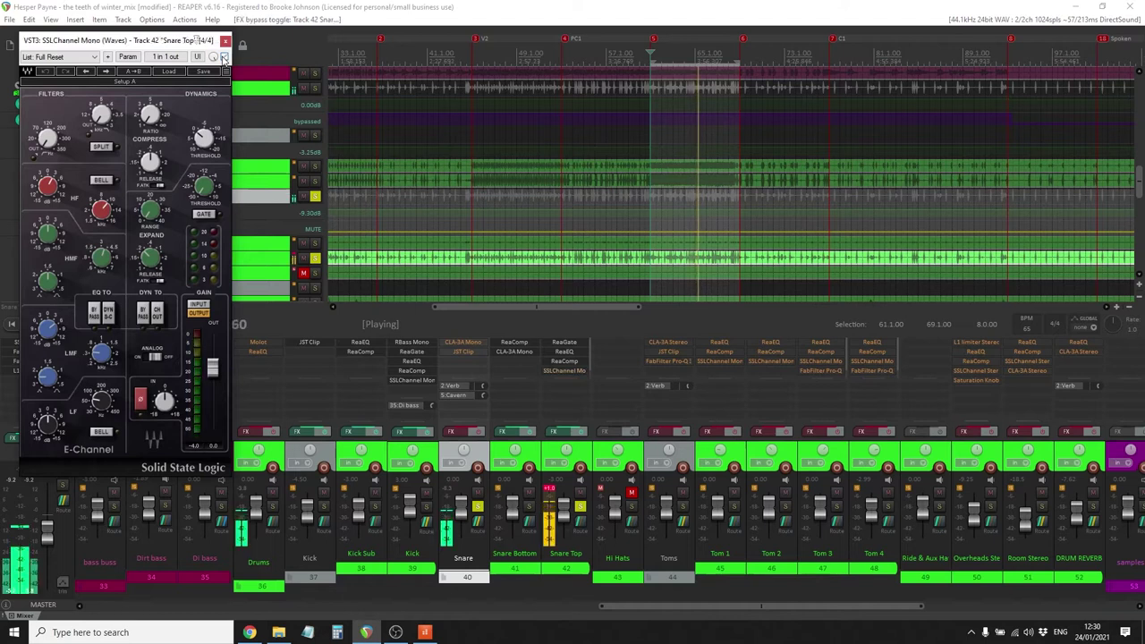
mouse_move(48, 192)
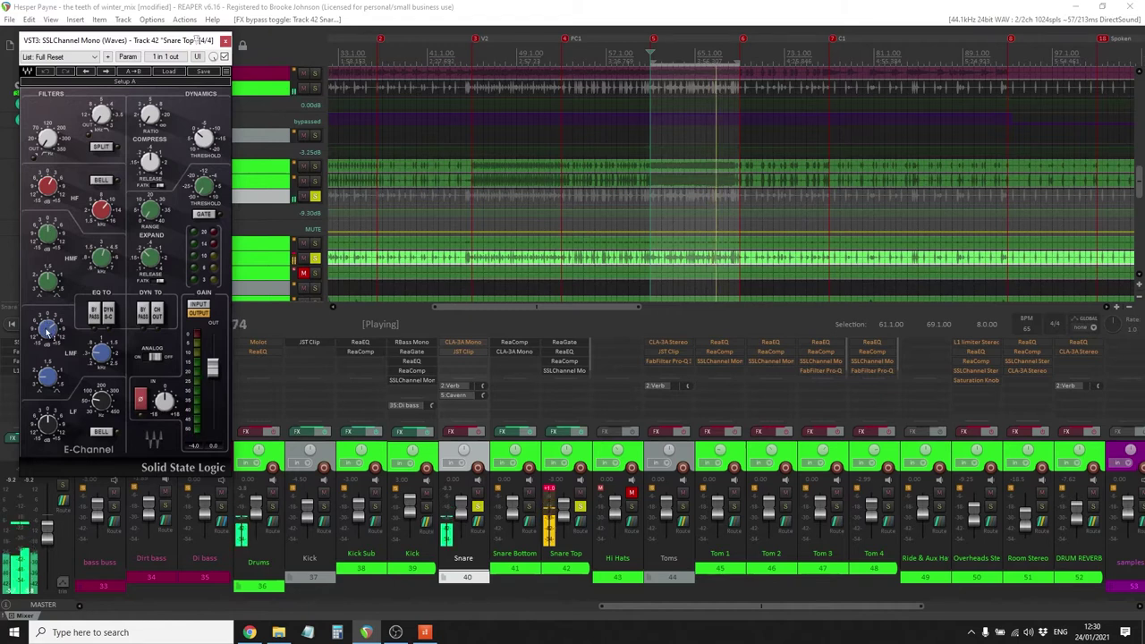
mouse_move(47, 327)
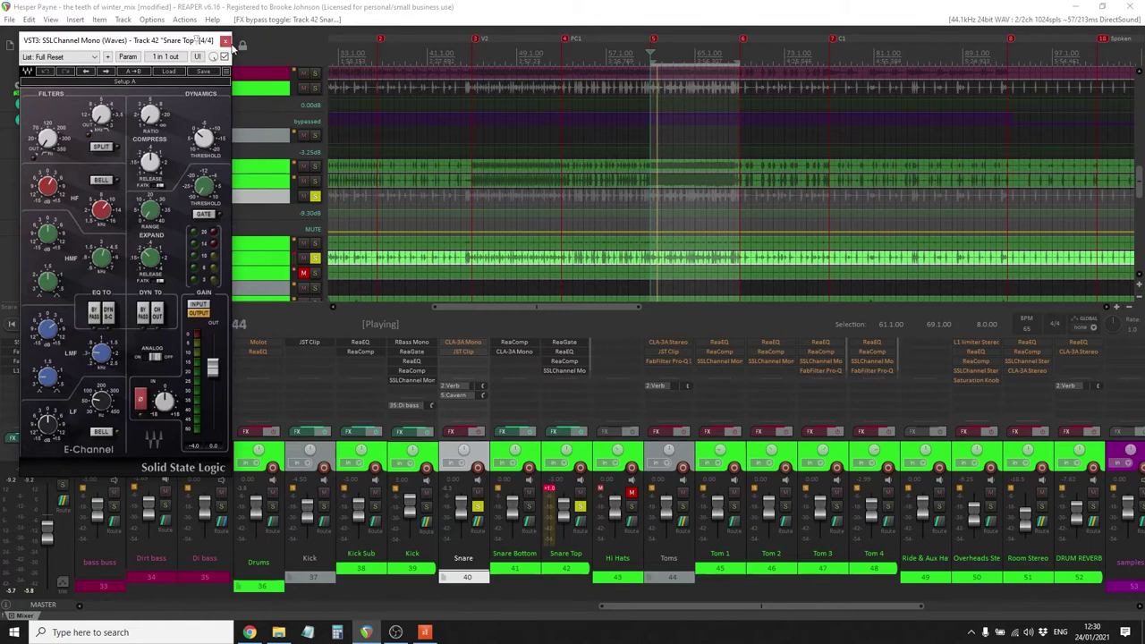
click(226, 41)
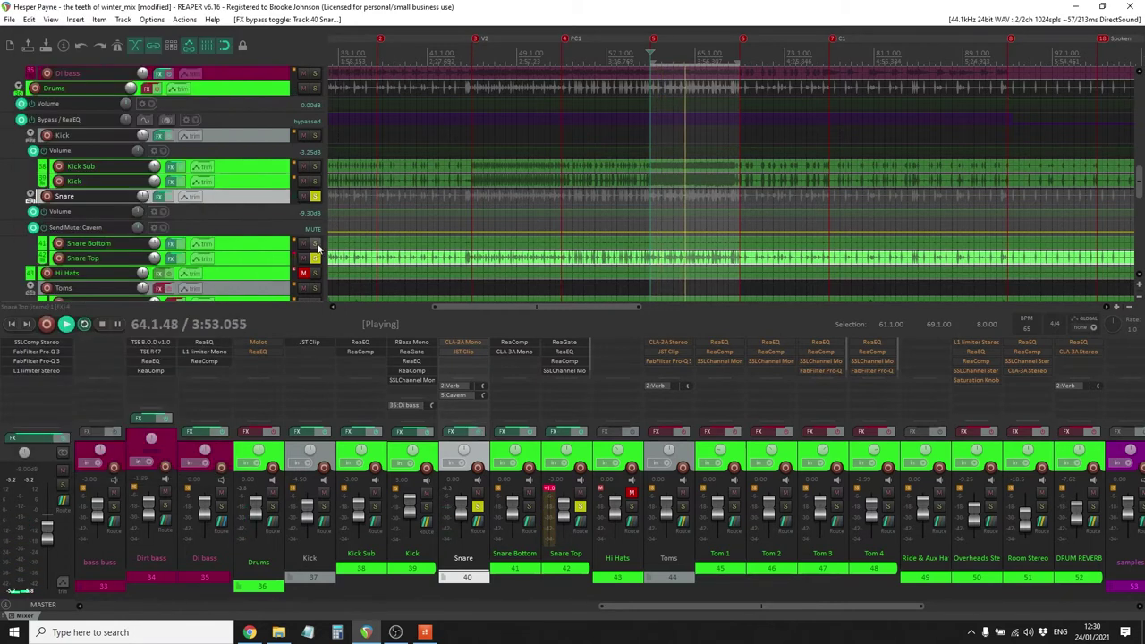
Reactivate the Snare folder track's effects and enable its CLA-3A Mono and JST Clip, leaving both plug-in windows closed
click(483, 342)
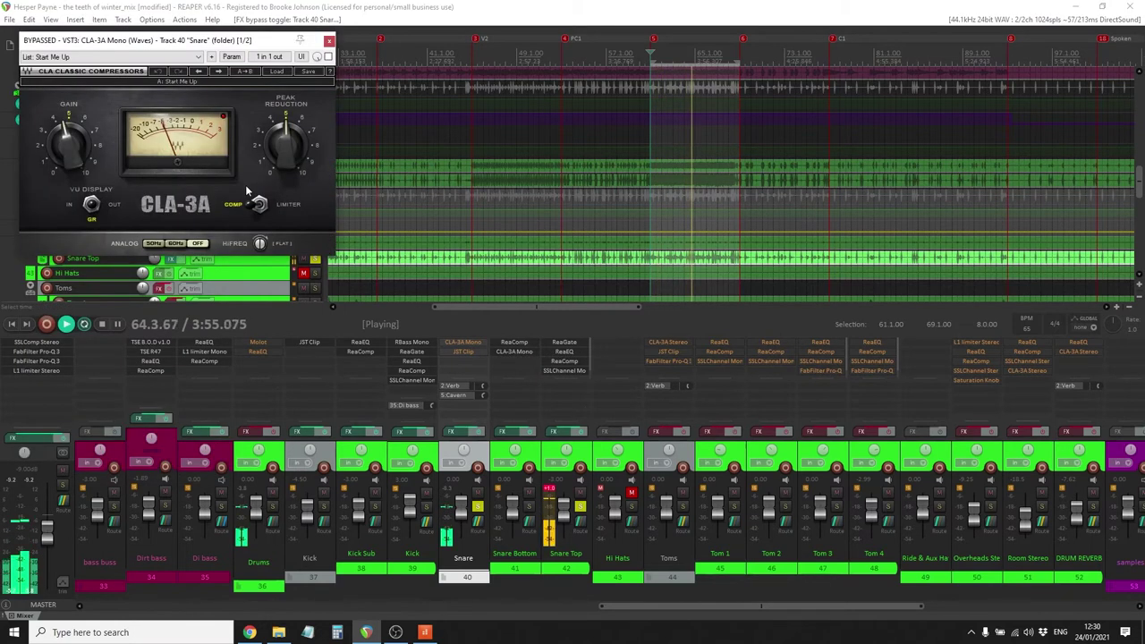
click(329, 57)
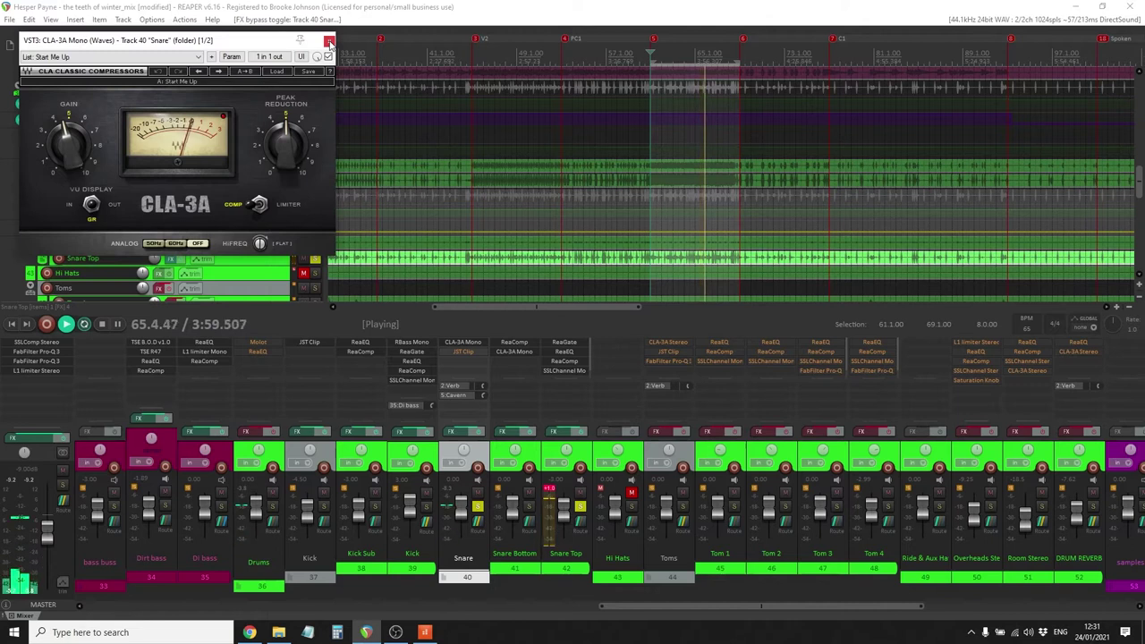
click(329, 42)
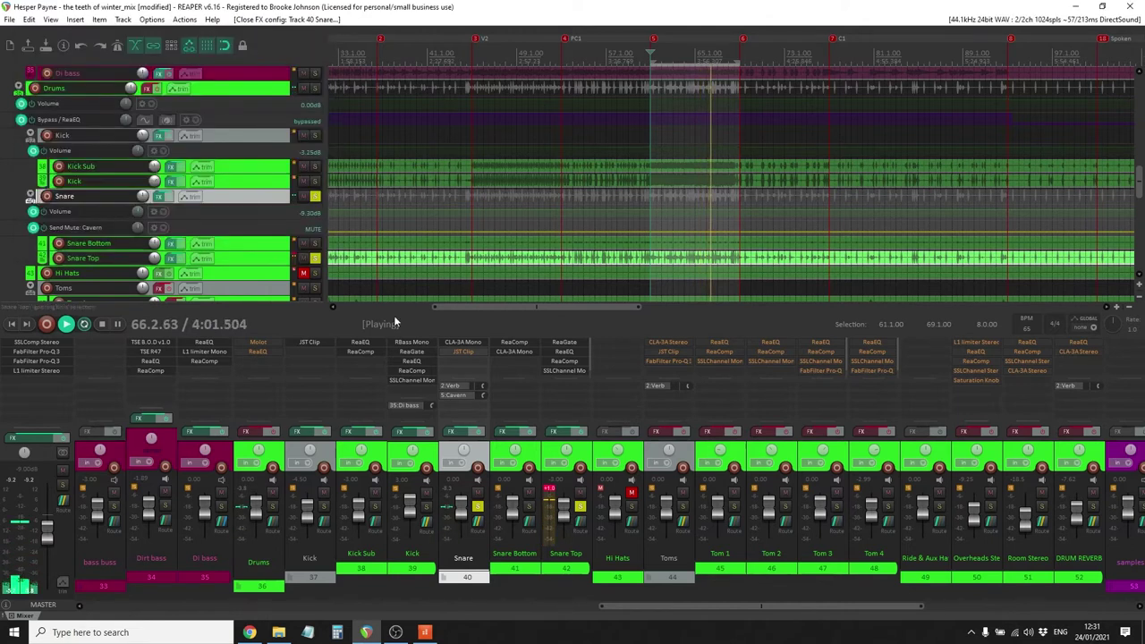
click(474, 353)
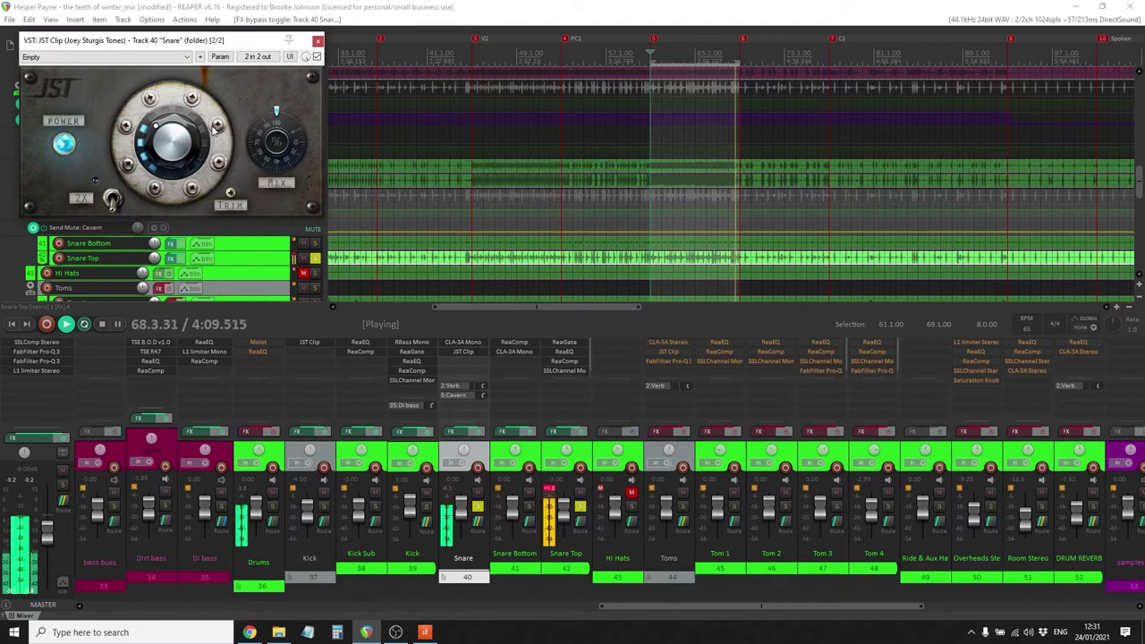
click(317, 40)
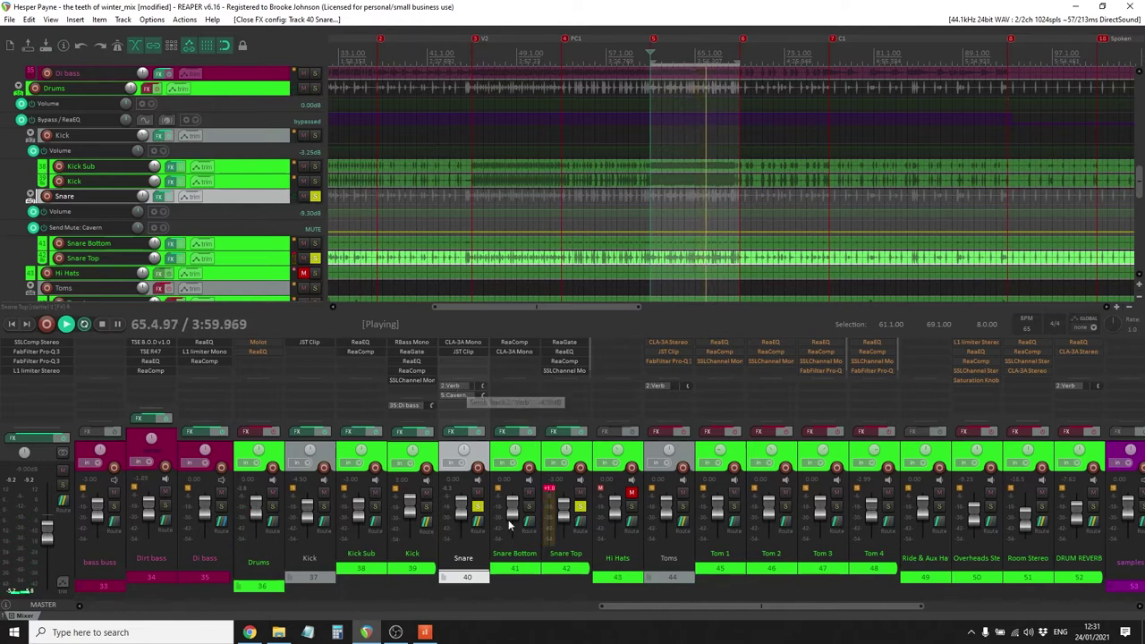
Move the solo from the Snare and Snare Top tracks to the Drums folder, comparing the drums with the full mix, and stop playback
click(579, 508)
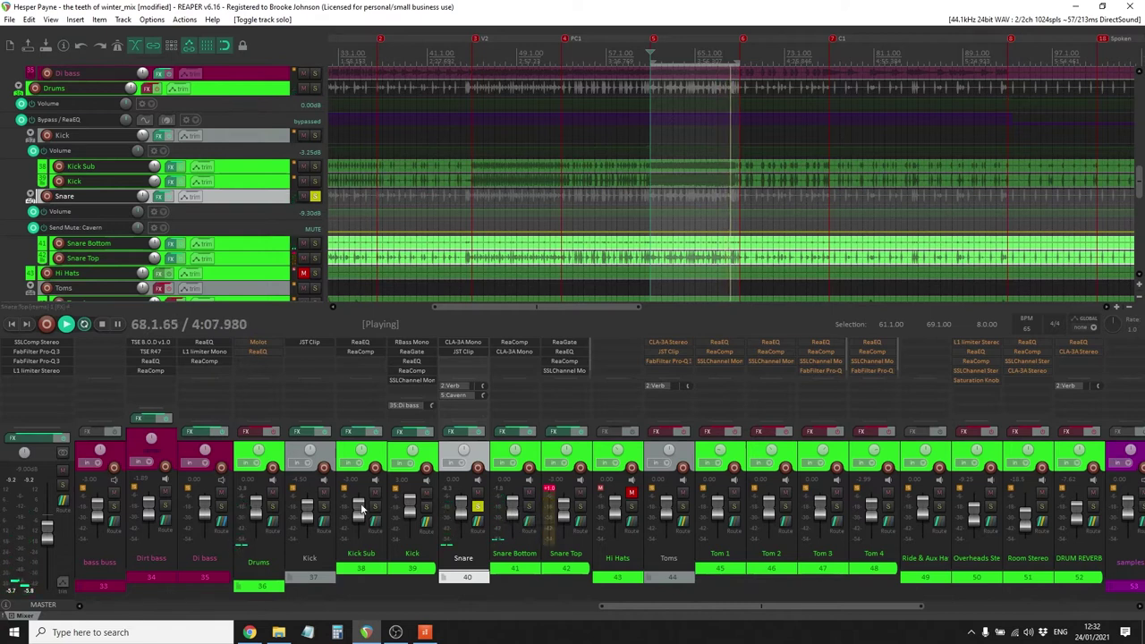
click(273, 508)
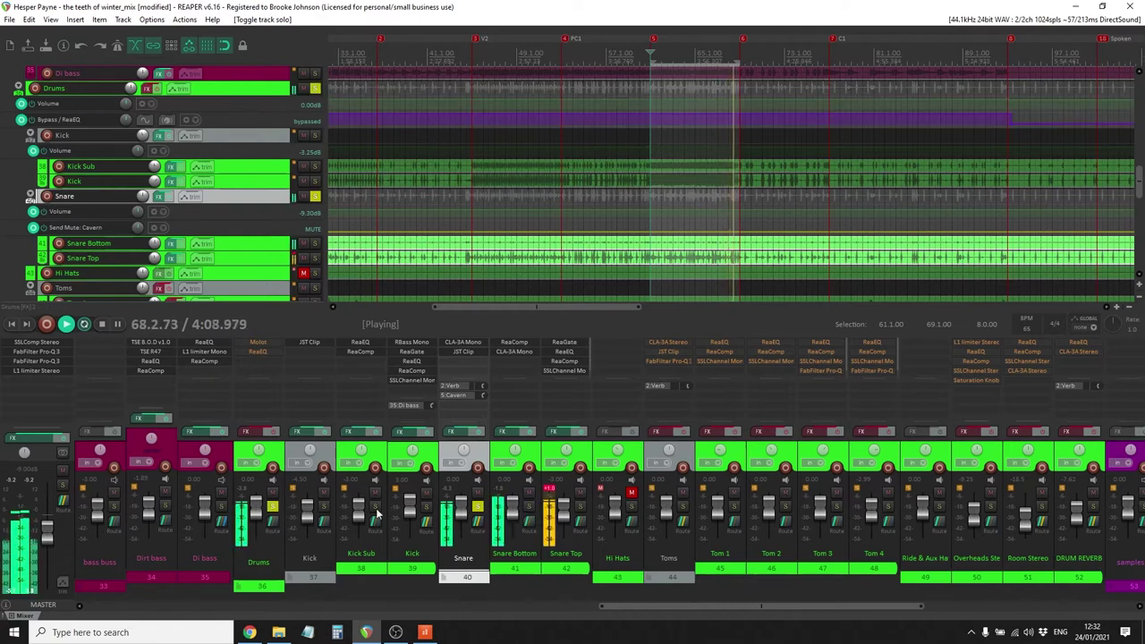
click(478, 509)
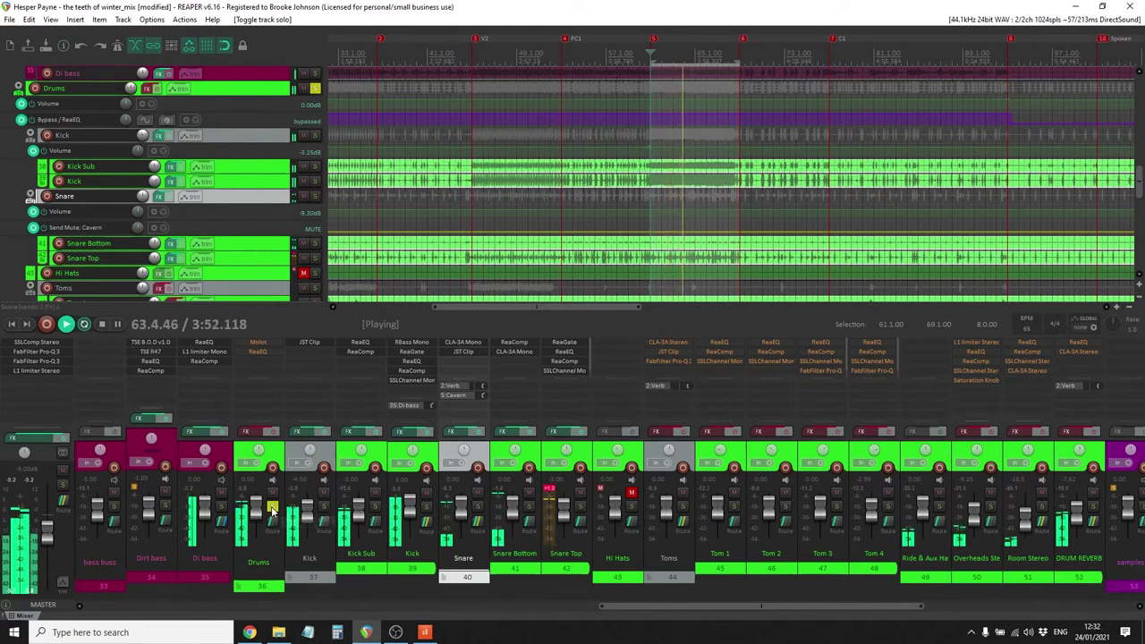
click(273, 510)
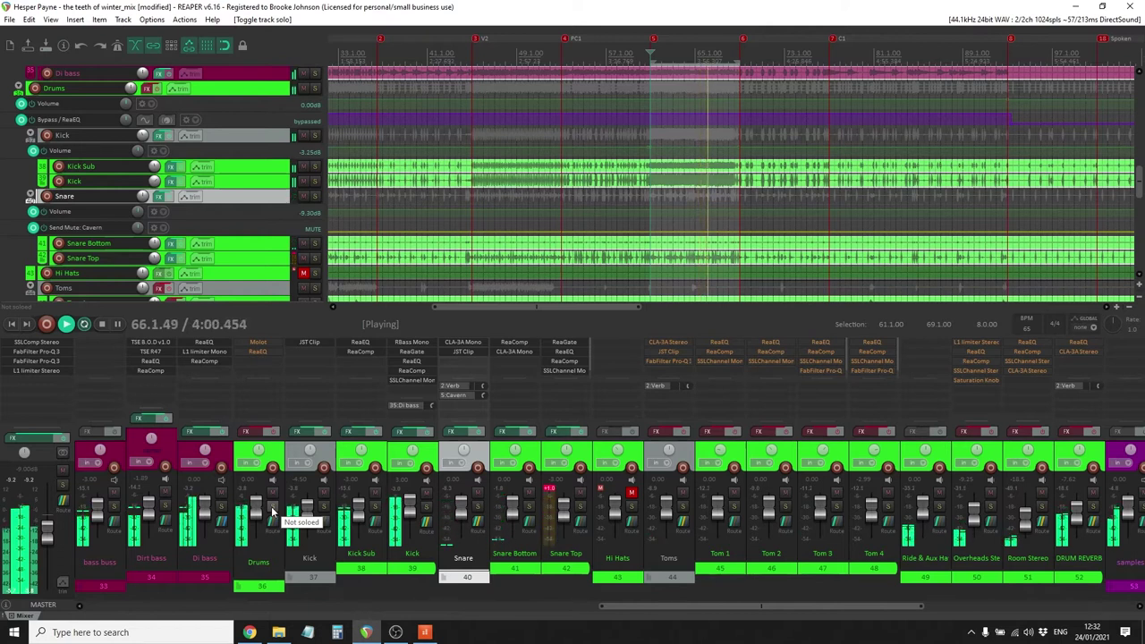
click(273, 511)
key(space)
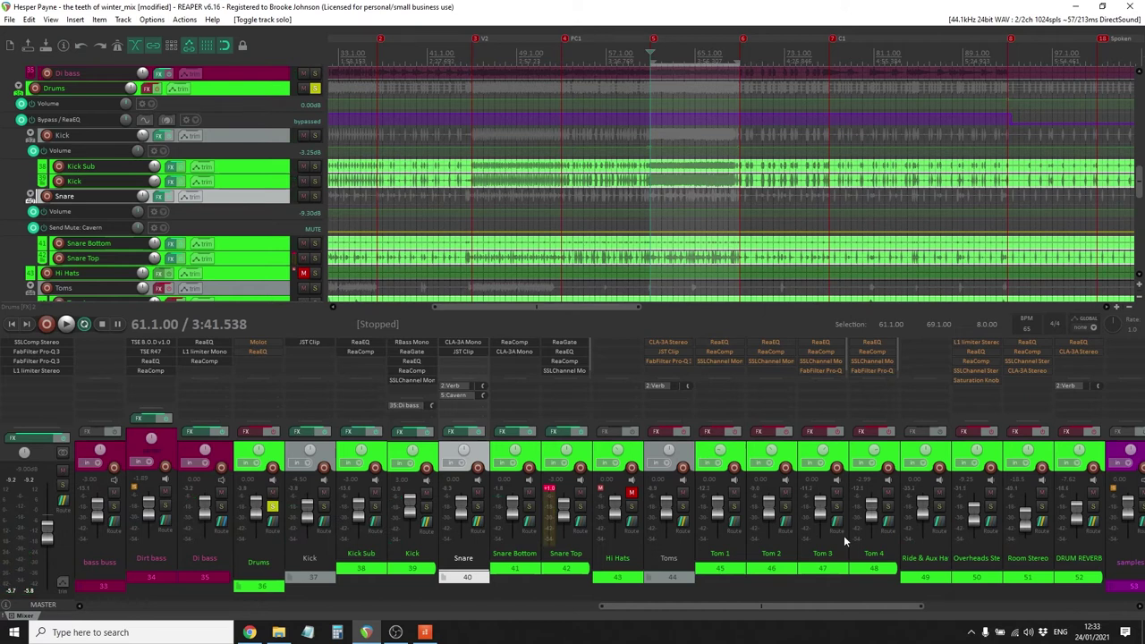
Clear the time selection and play the soloed Toms folder from marker V1, with the individual tom tracks in view
key(Escape)
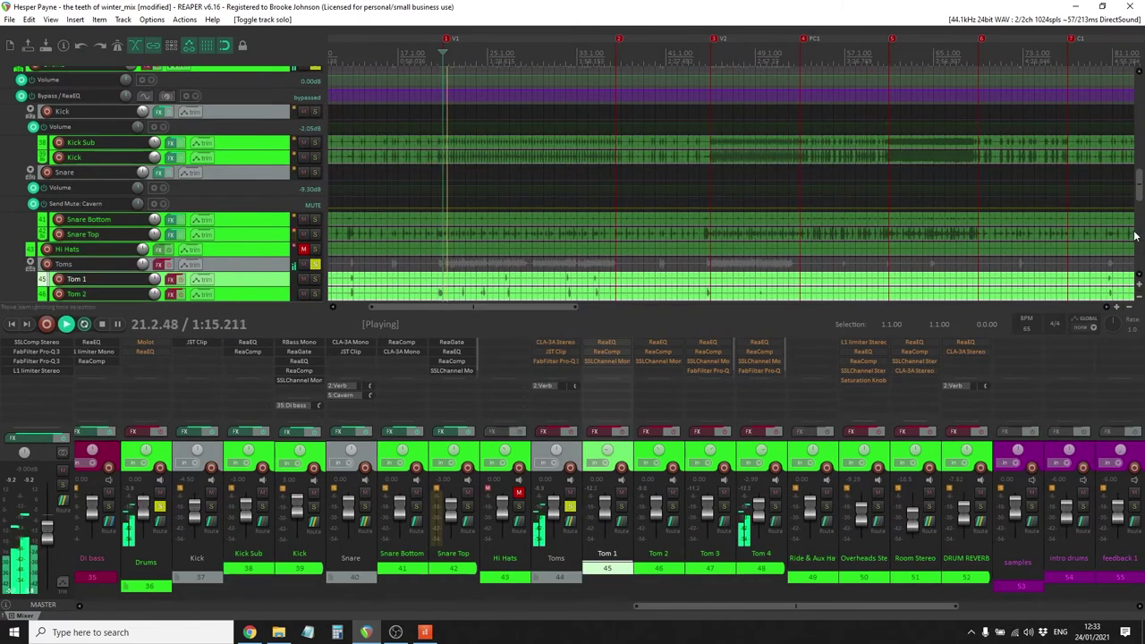
scroll(1134, 235, down, 5)
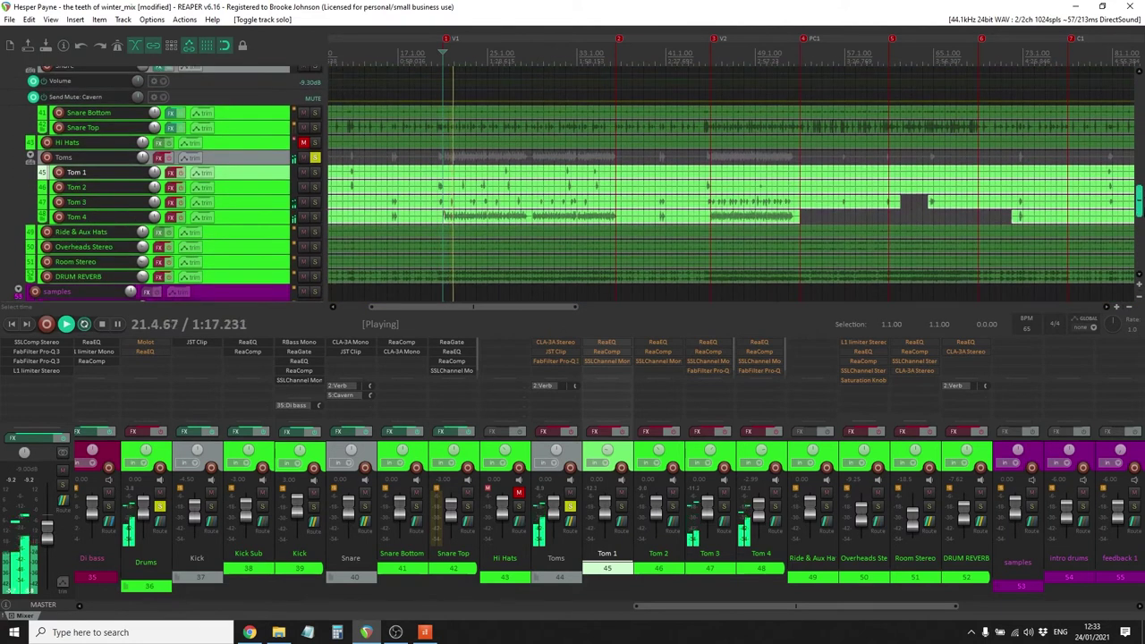
drag(1139, 202, 1138, 200)
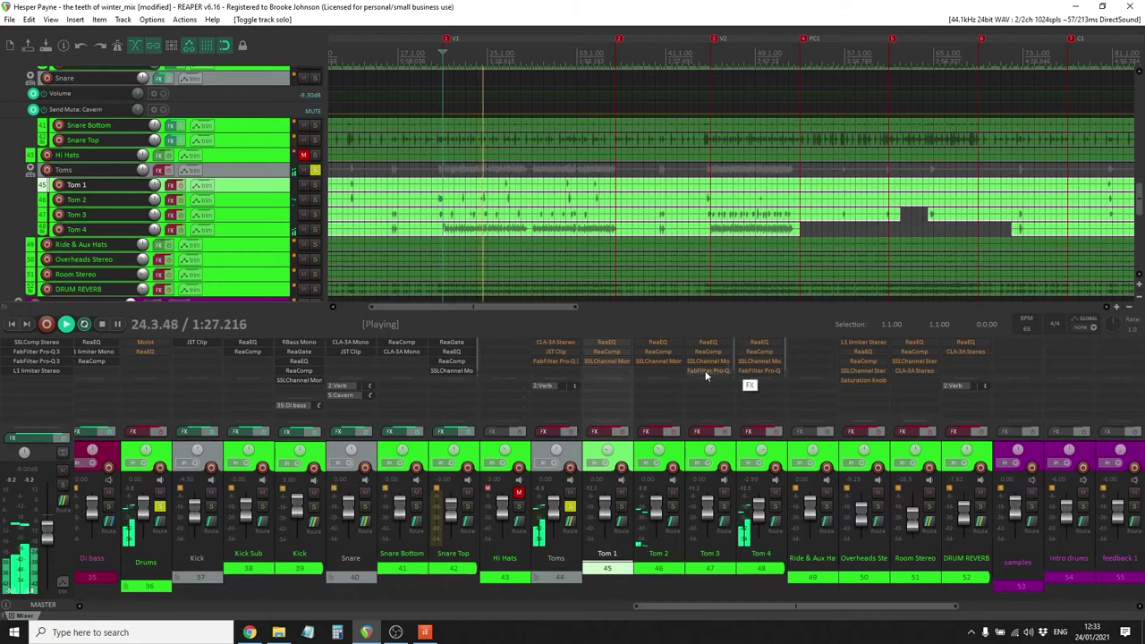
Solo Tom 1 and compare its sound with the track's effects chain active and bypassed
click(595, 431)
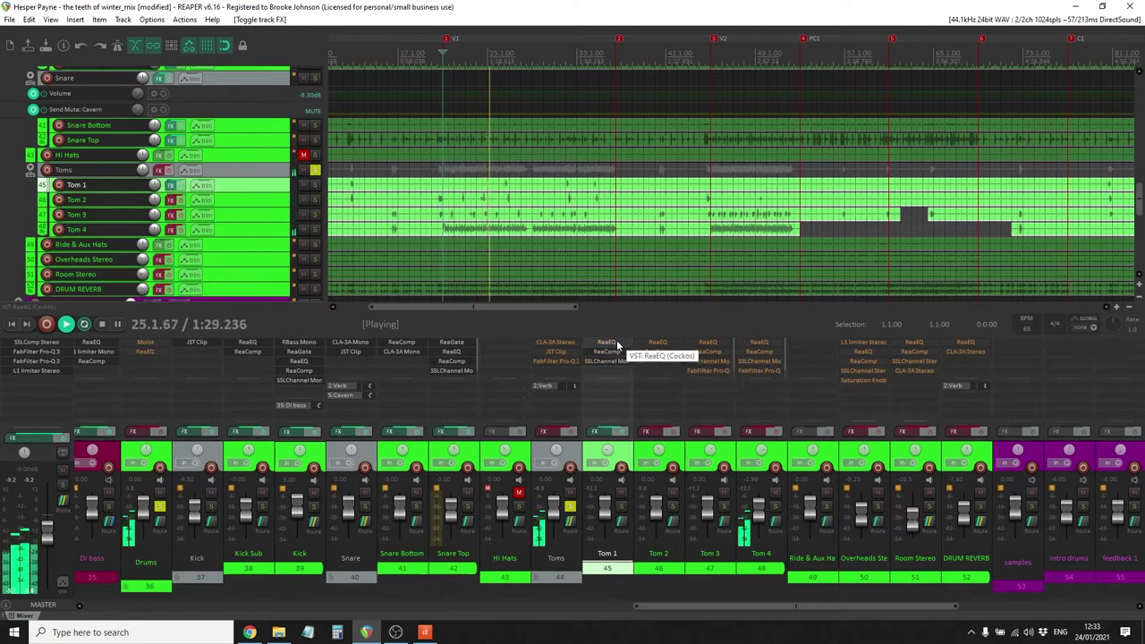
click(621, 507)
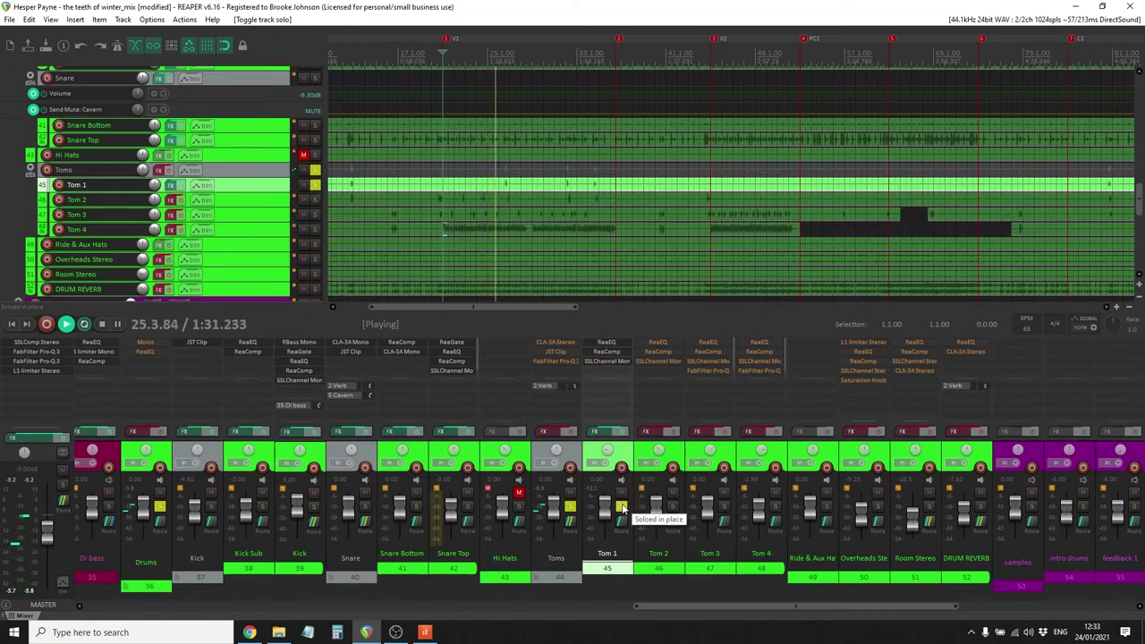
click(595, 431)
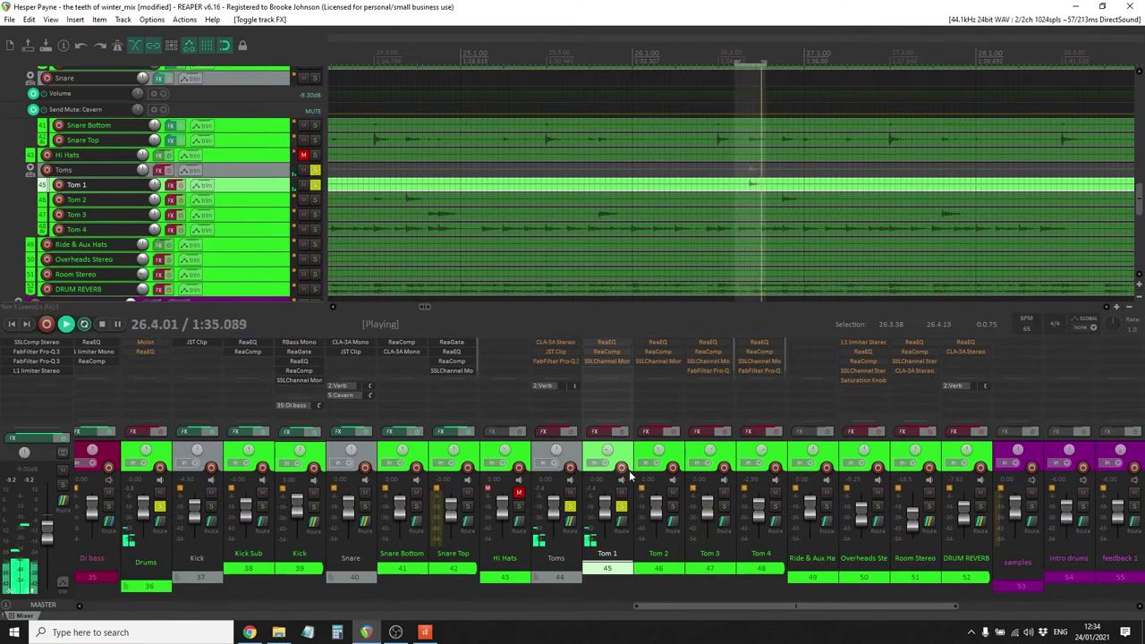
Enable the ReaEQ on Tom 1, audition band 3's gain and leave it at -9.5 dB near 590 Hz, examine band 2, and close the window
click(609, 343)
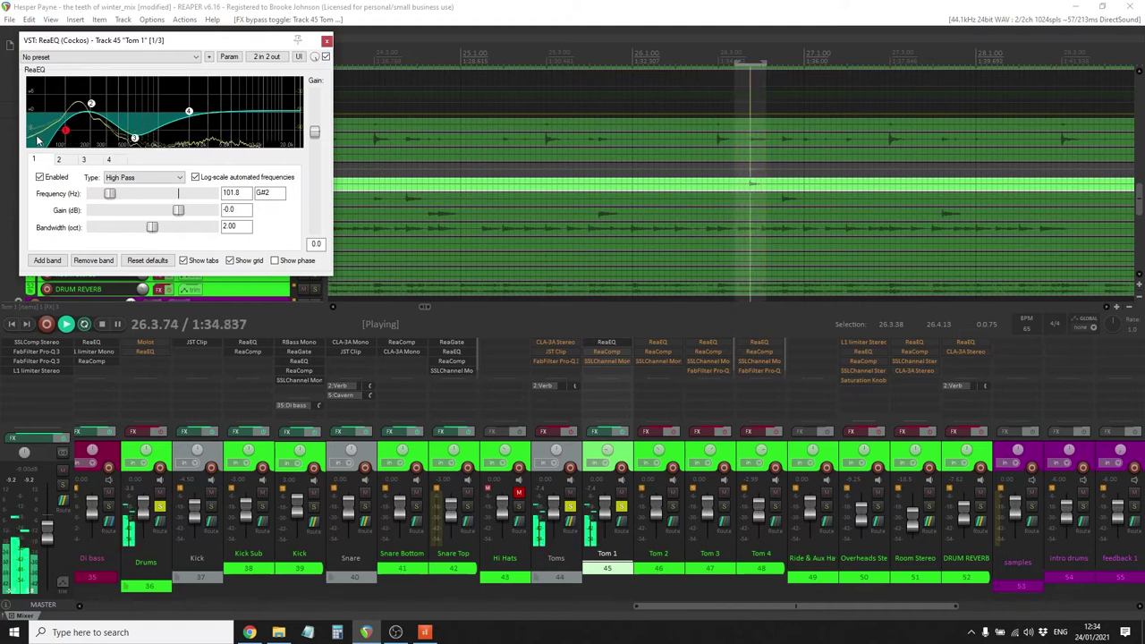
click(134, 139)
drag(156, 211, 214, 220)
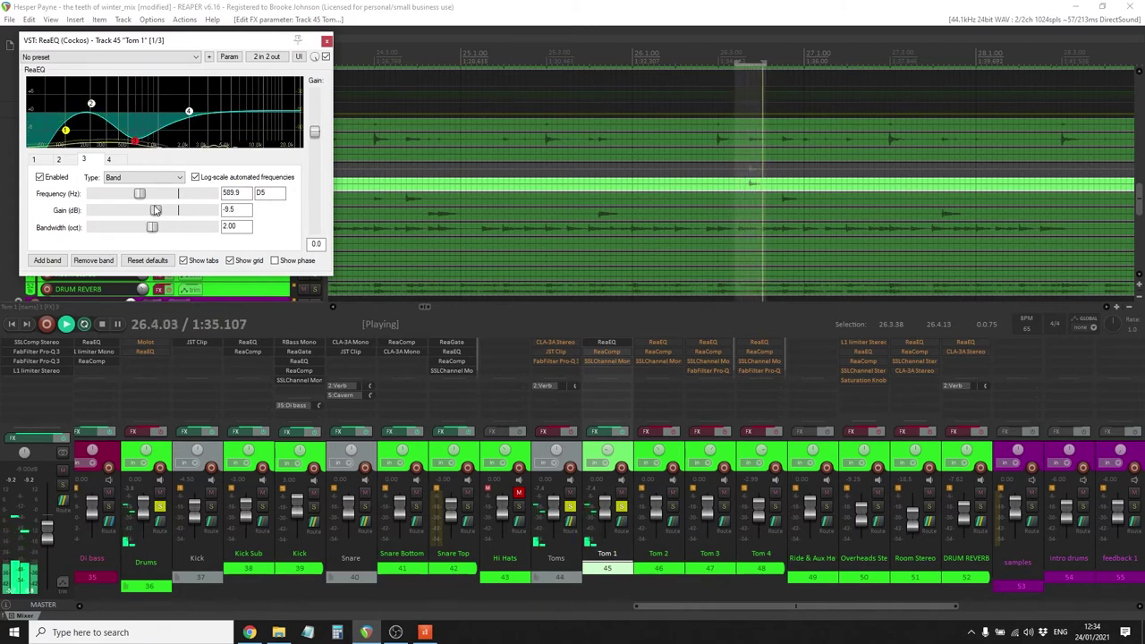
click(90, 105)
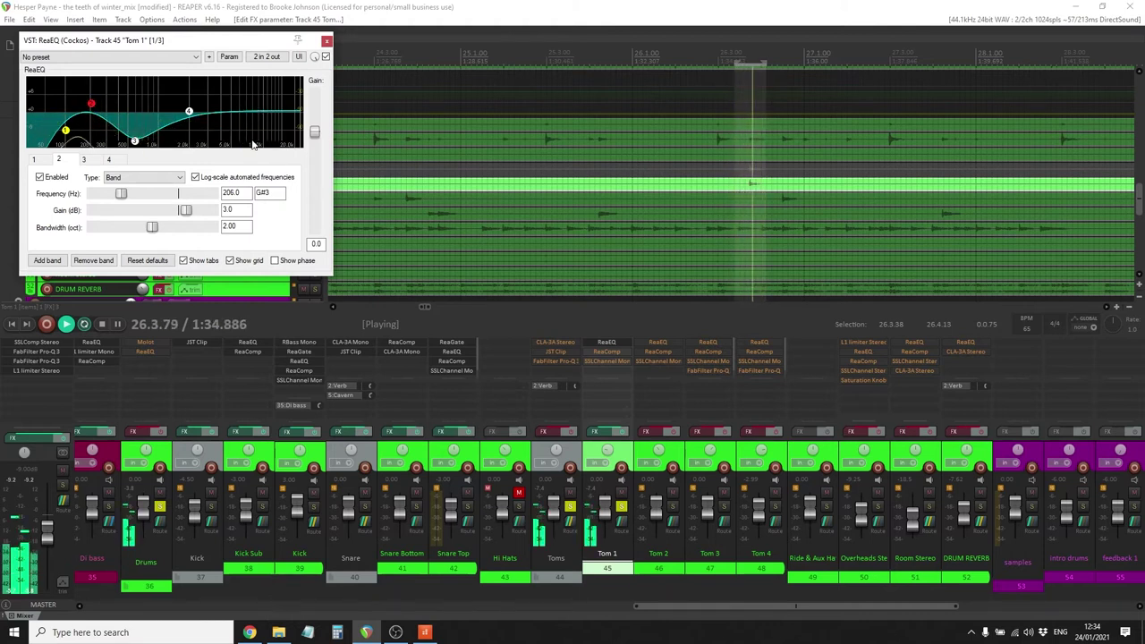
click(326, 42)
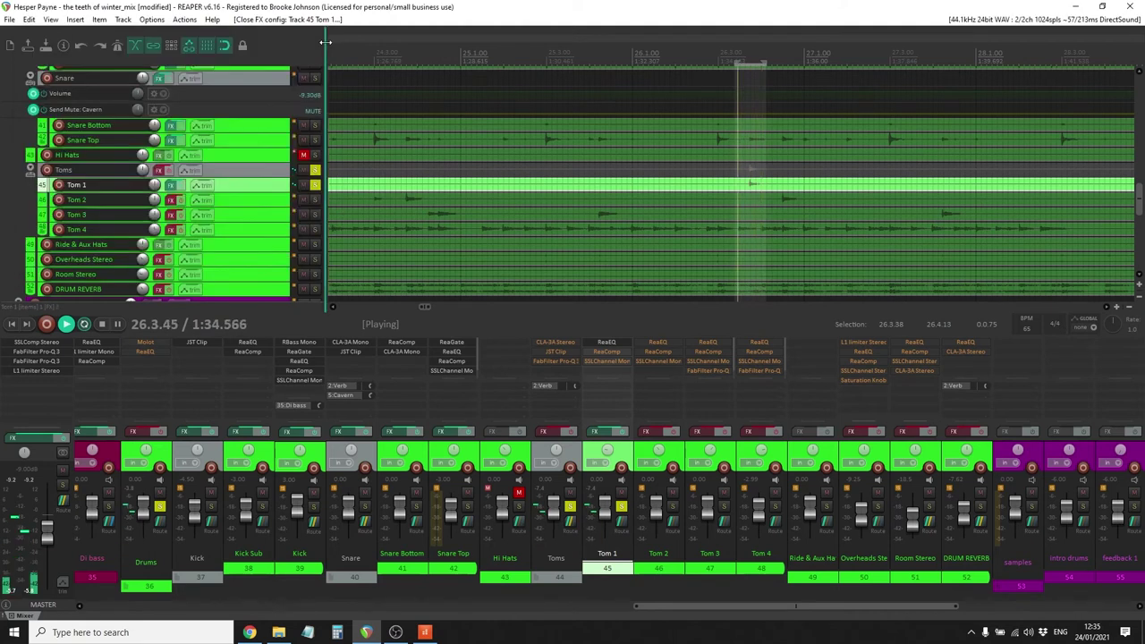
Enable the ReaComp on Tom 1, compare the sound with it bypassed and enabled, and close its window
click(624, 351)
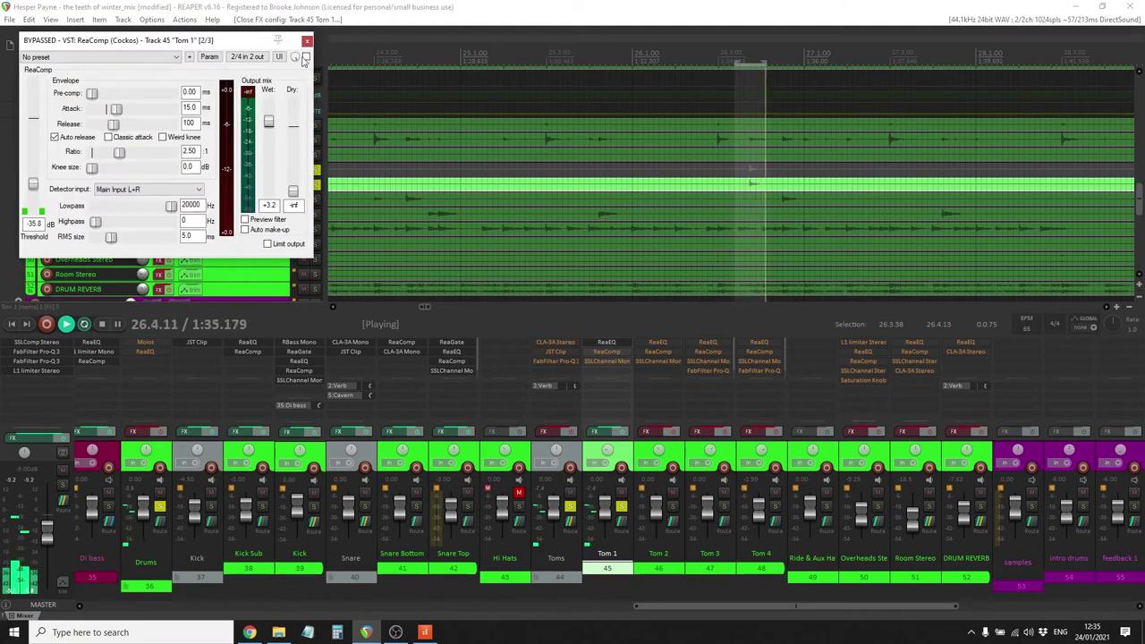
click(305, 57)
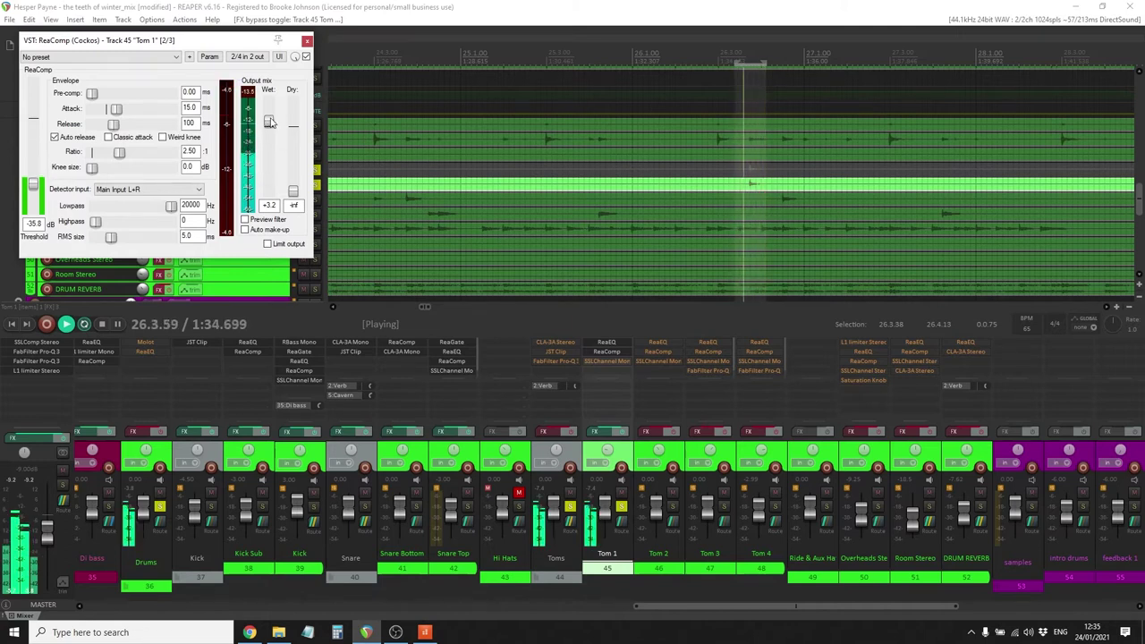
click(305, 57)
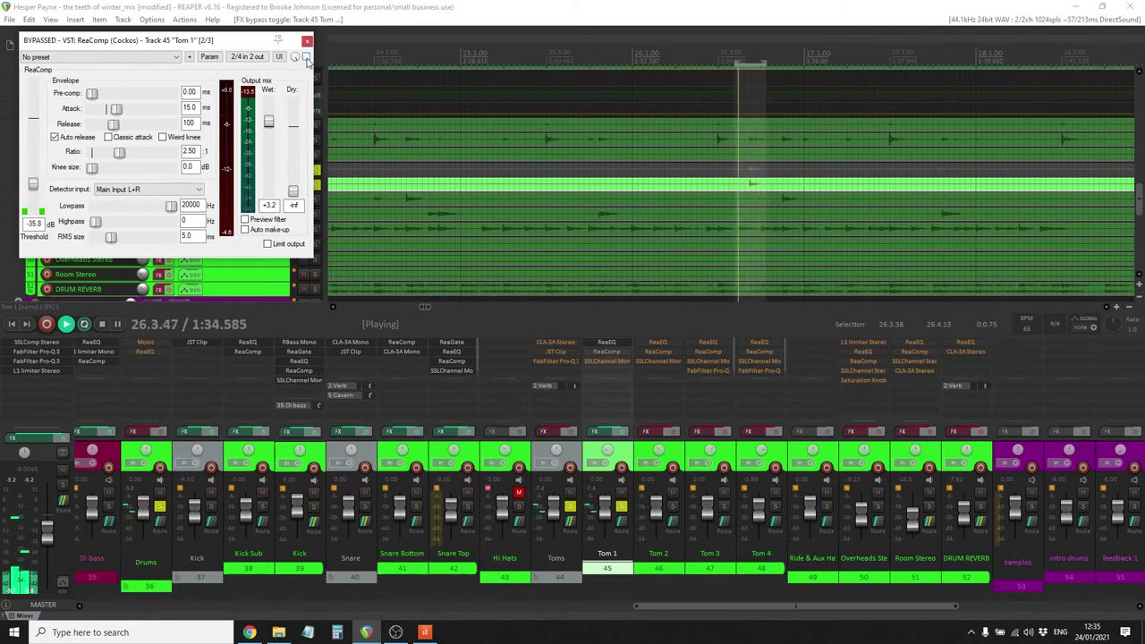
click(305, 57)
click(306, 40)
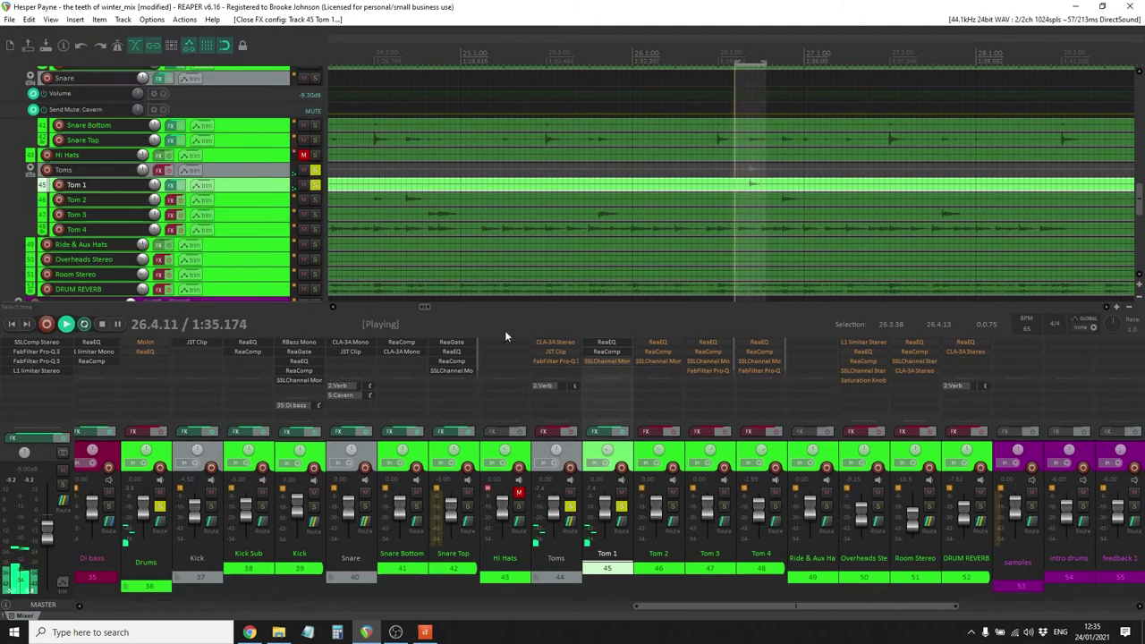
Enable the SSLChannel Mono on Tom 1, close its window, and stop playback
click(619, 361)
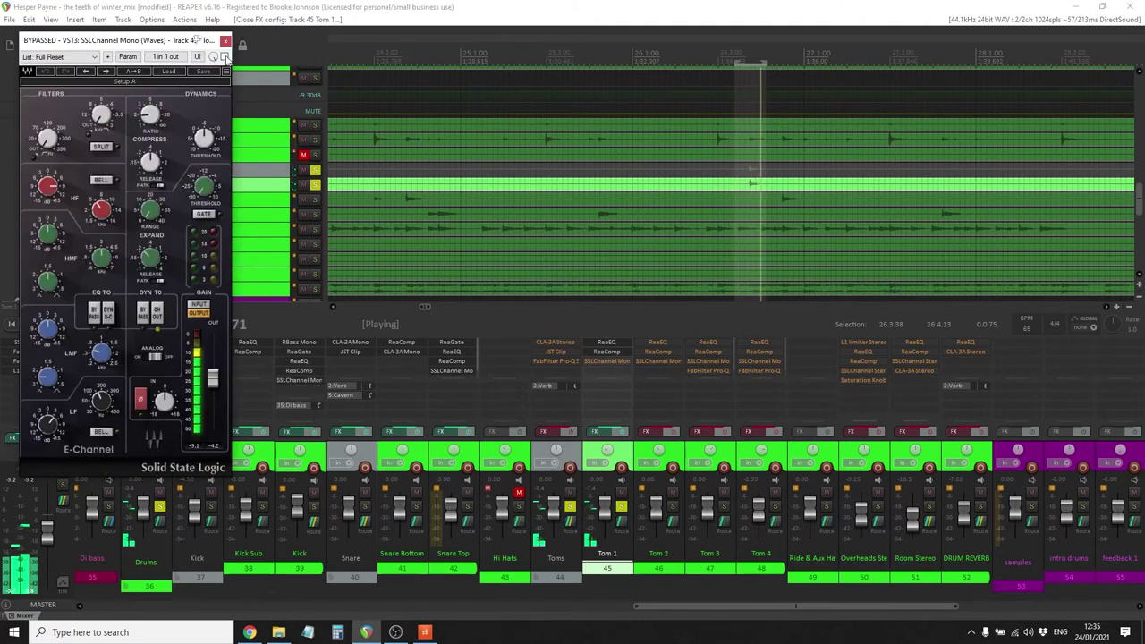
click(224, 57)
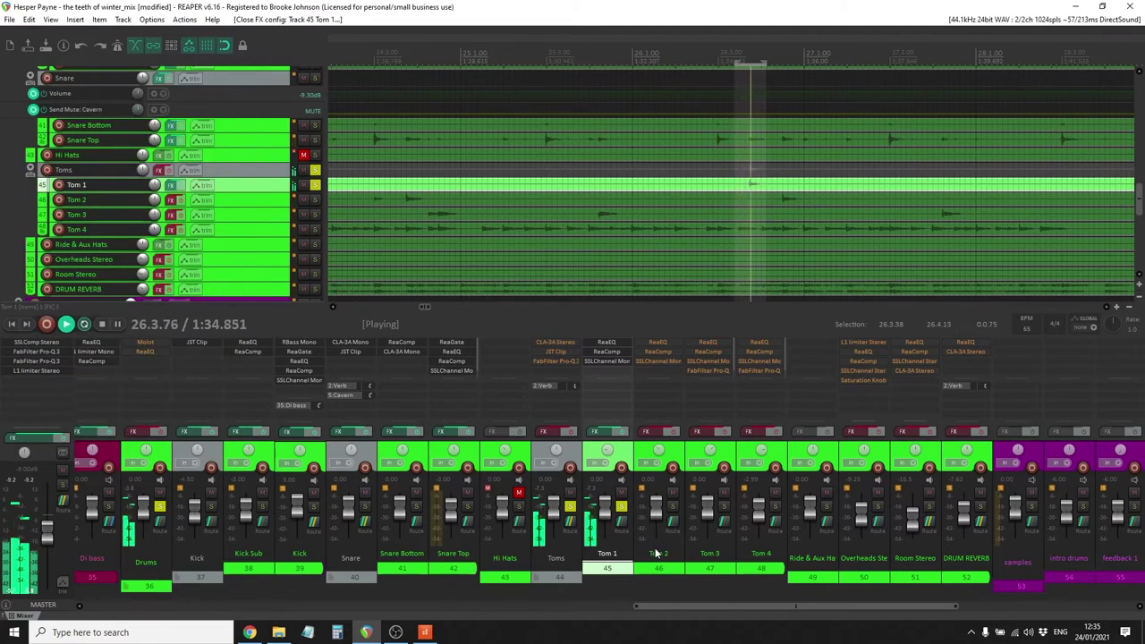
key(space)
Solo Tom 4 in place of Tom 1, loop 22.1.00 to 23.1.00, and reactivate Tom 4's effects chain
click(621, 506)
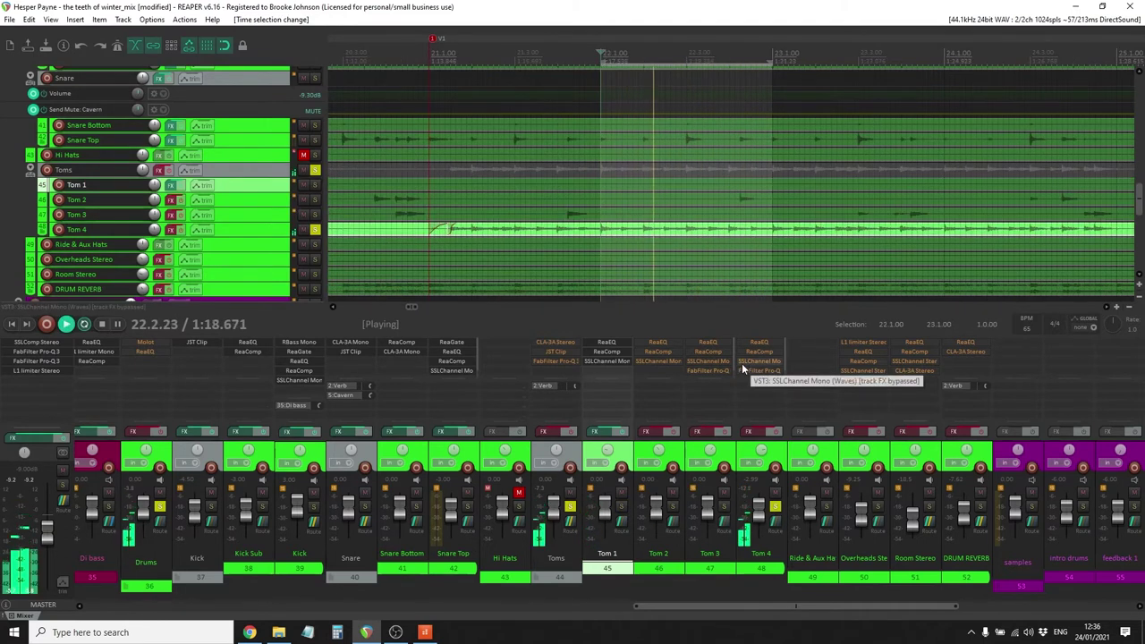
click(772, 431)
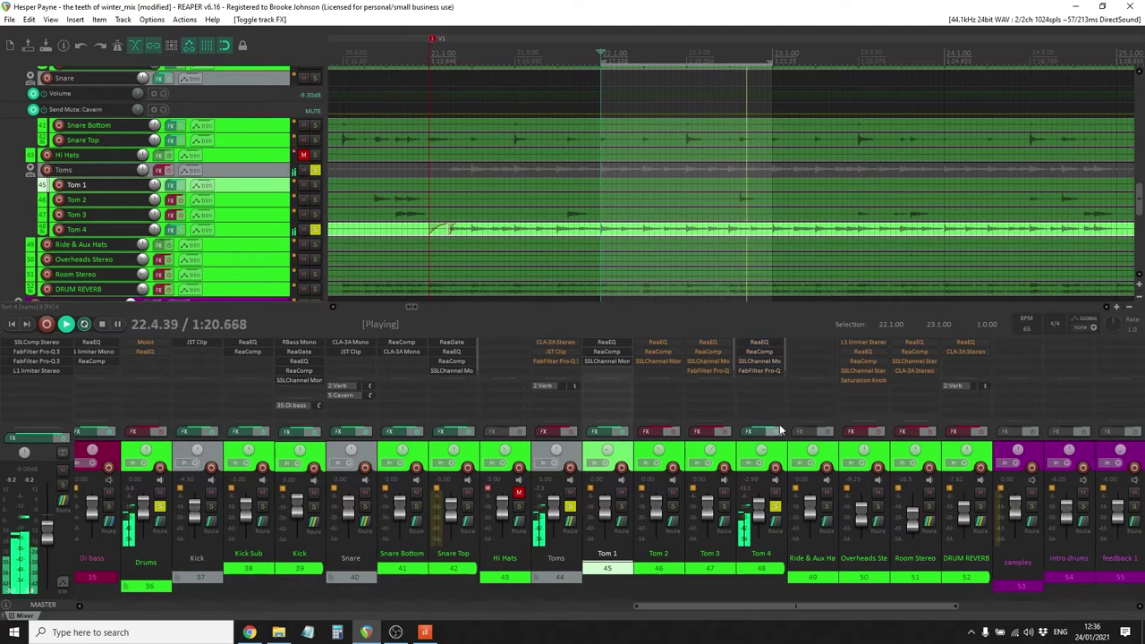
Enable the ReaEQ on Tom 4, compare the sound with it bypassed and enabled, and close its window
click(768, 343)
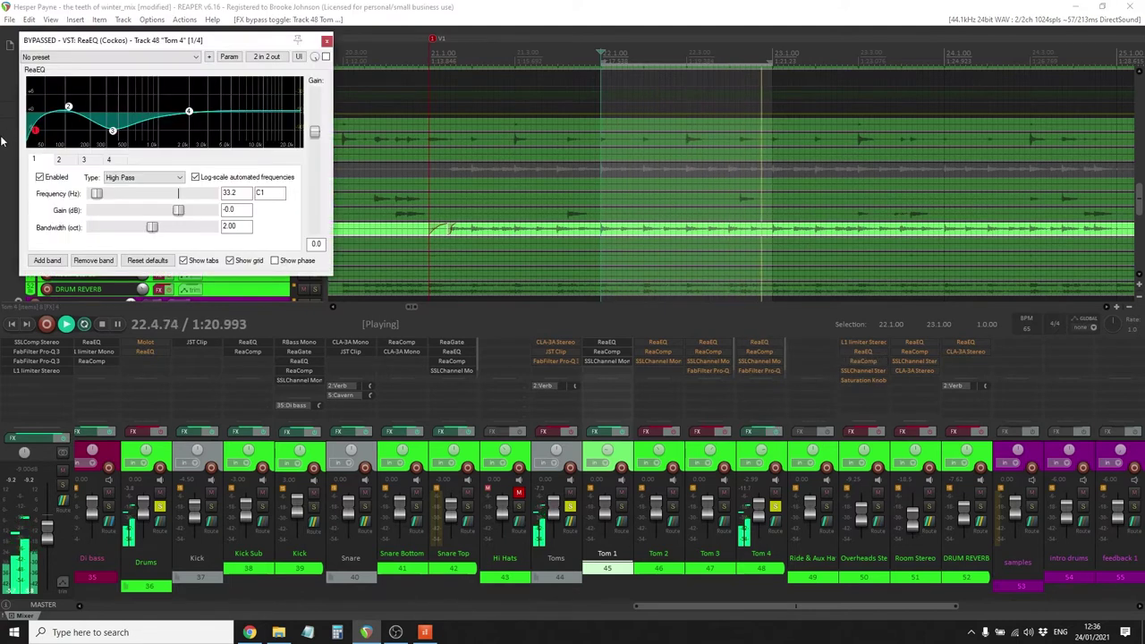
click(326, 56)
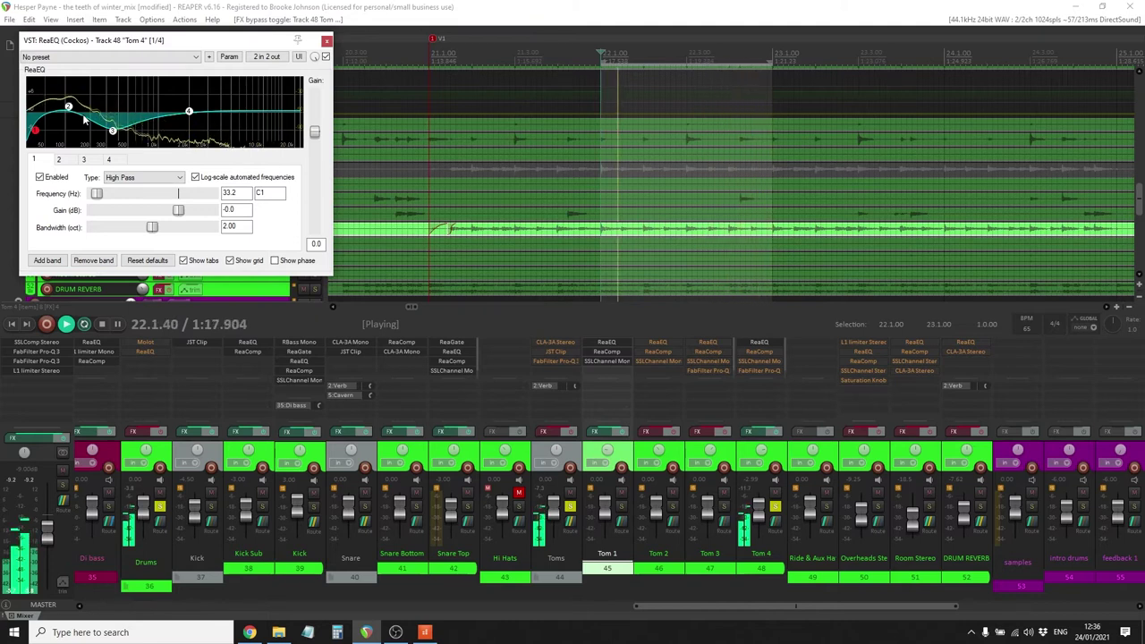
click(325, 58)
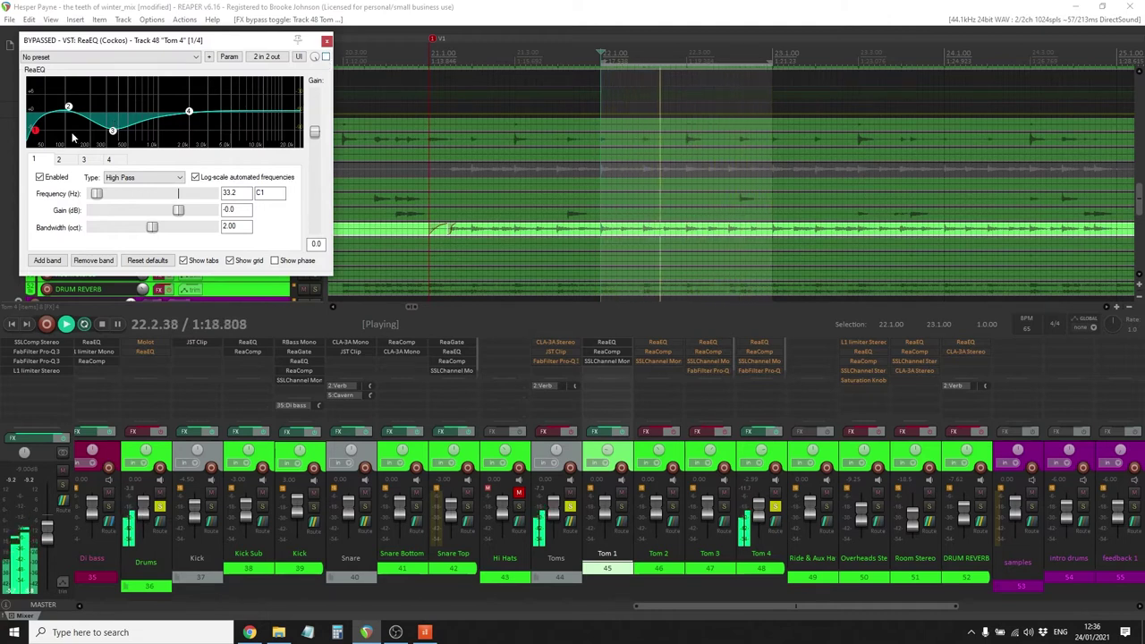
click(325, 57)
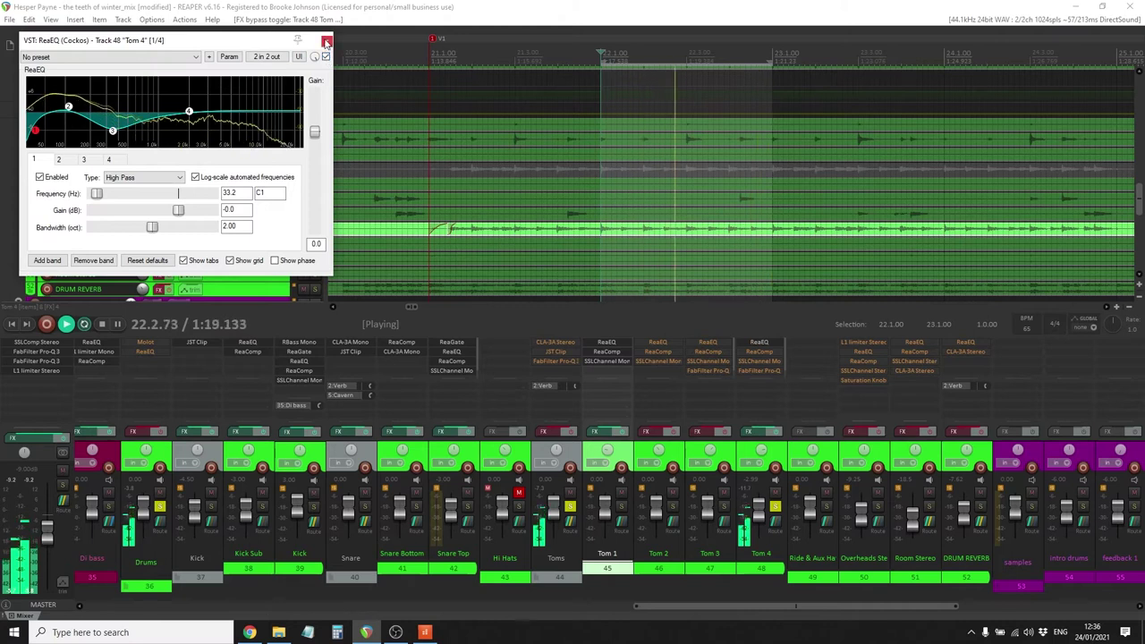
click(327, 41)
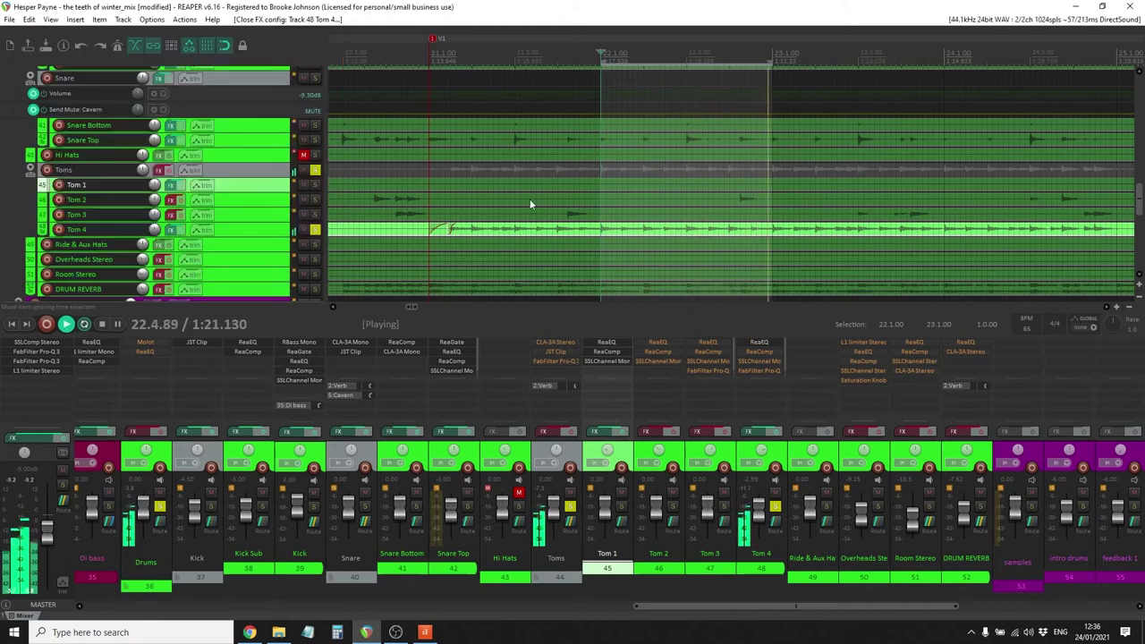
Enable the ReaComp on Tom 4, examine its compression settings, and close its window
click(768, 352)
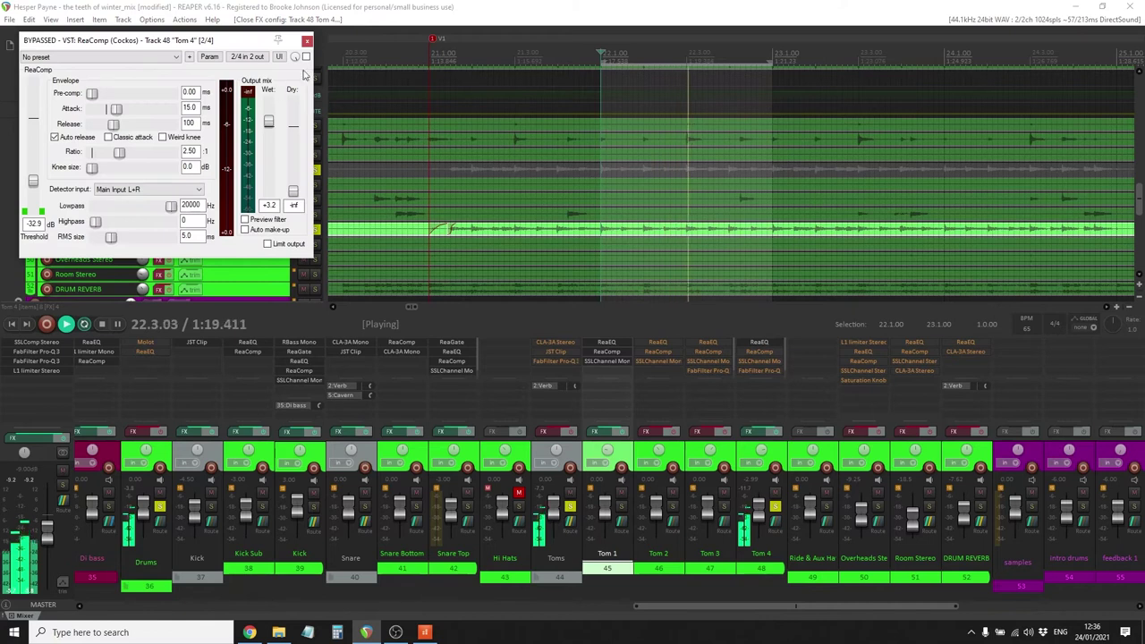
click(306, 56)
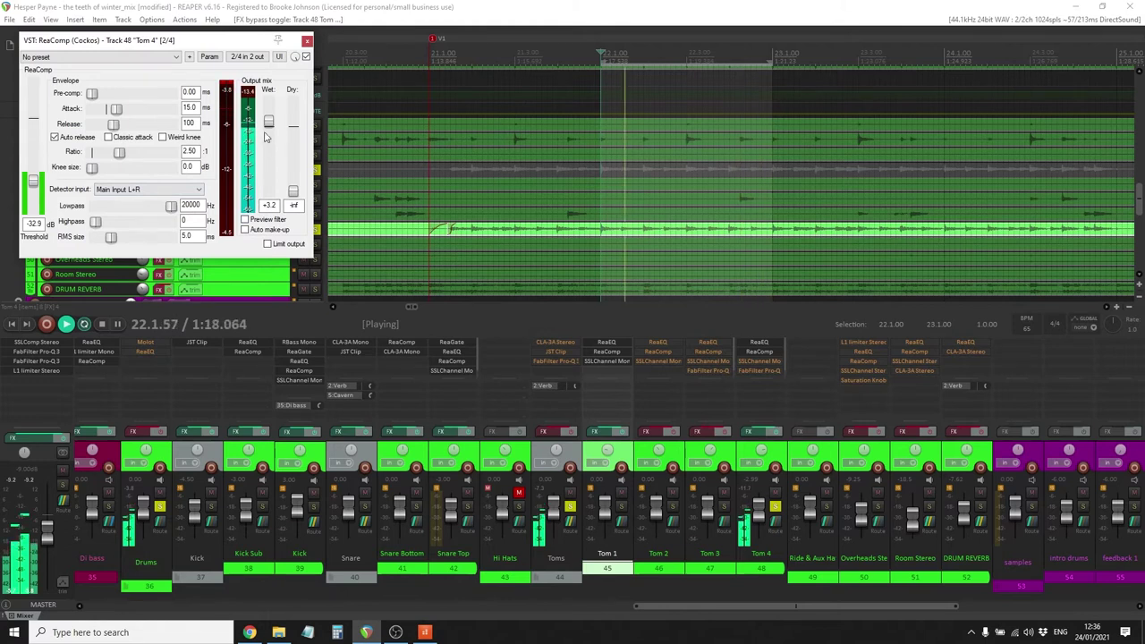
click(306, 41)
Enable the SSLChannel Mono on Tom 4, examine its high- and low-frequency EQ settings, and close its window
click(757, 361)
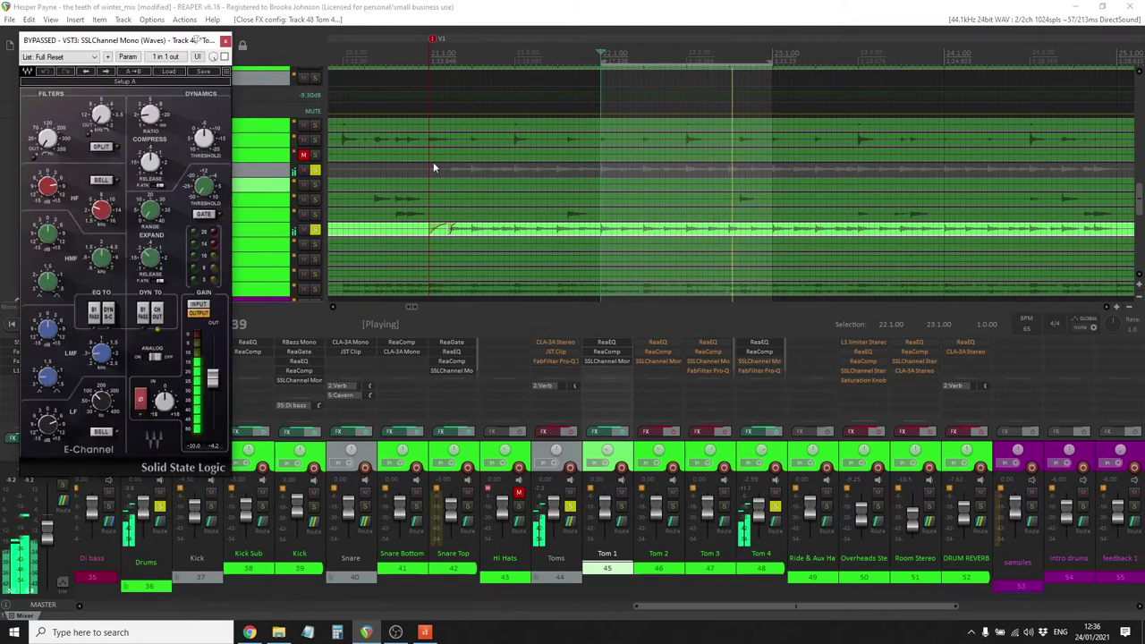
click(225, 56)
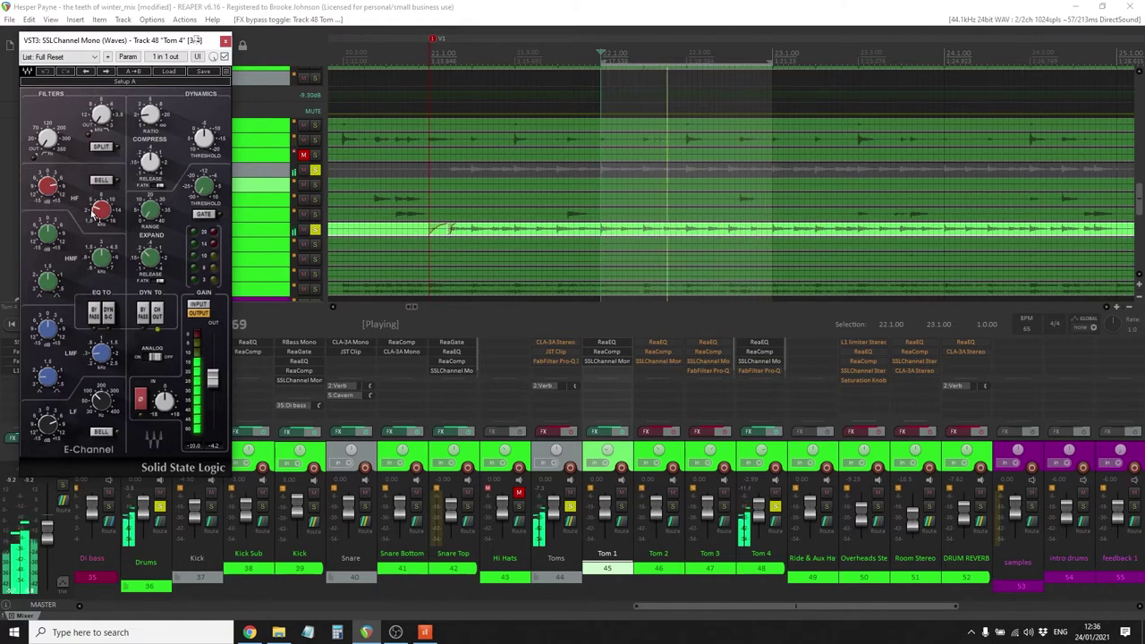
mouse_move(95, 212)
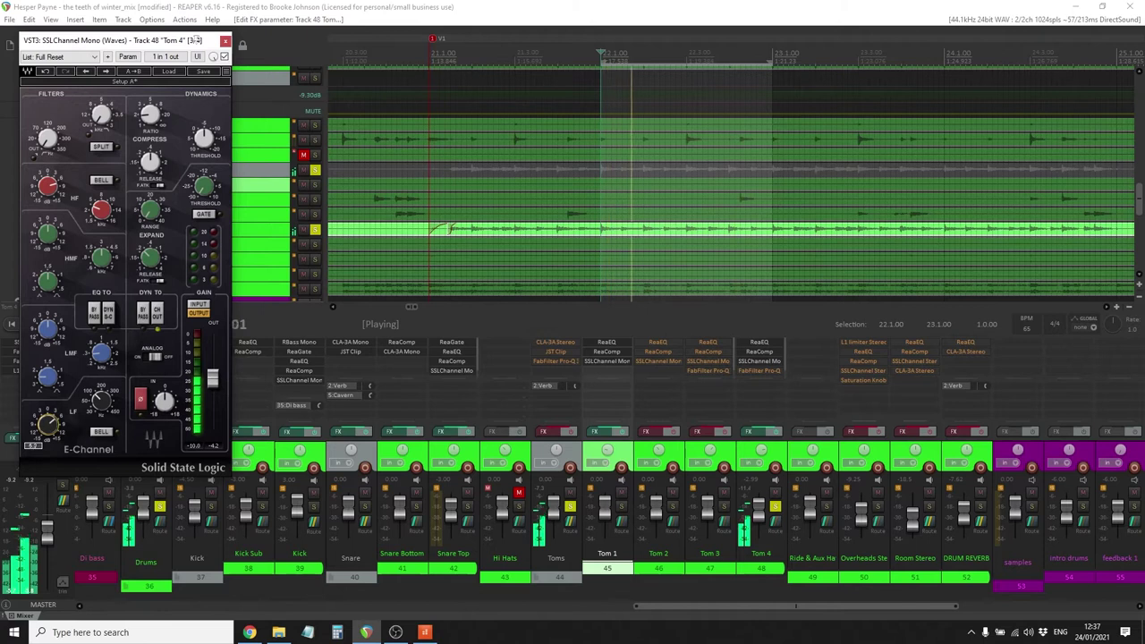
click(225, 42)
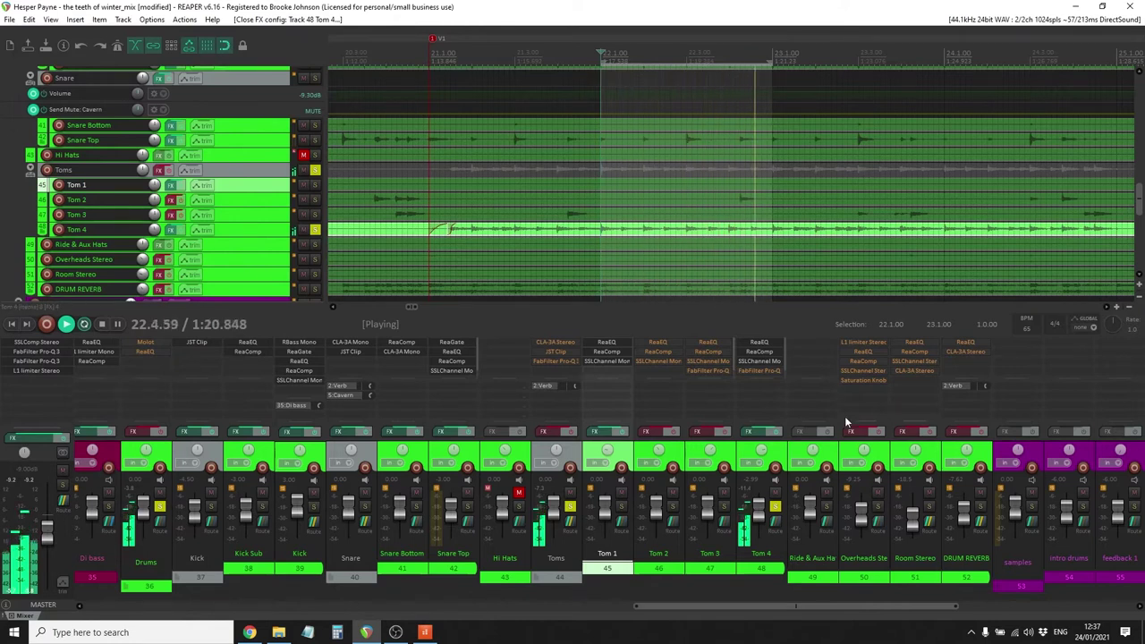
Enable the FabFilter Pro-Q 3 on Tom 4 and examine its dynamic low-frequency cut during playback
click(768, 361)
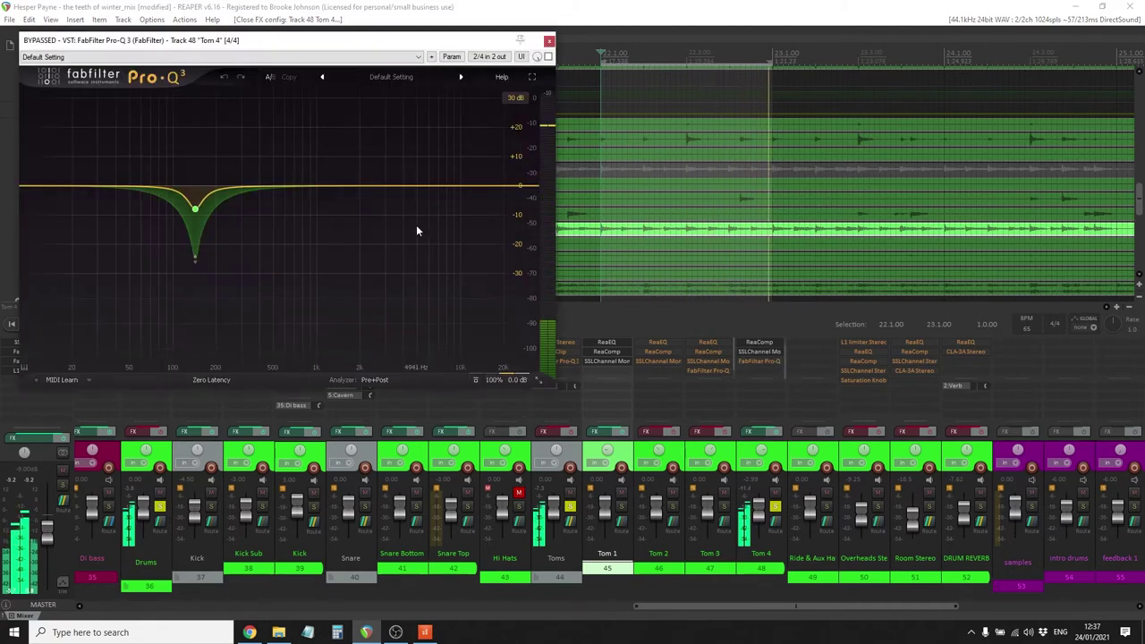
click(550, 57)
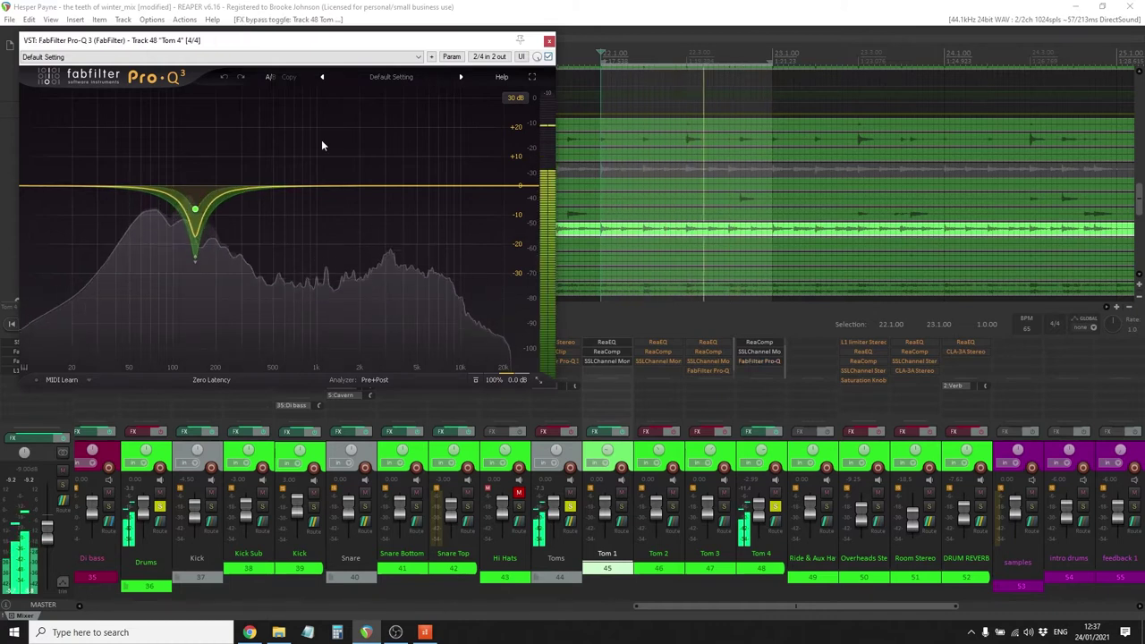
mouse_move(217, 227)
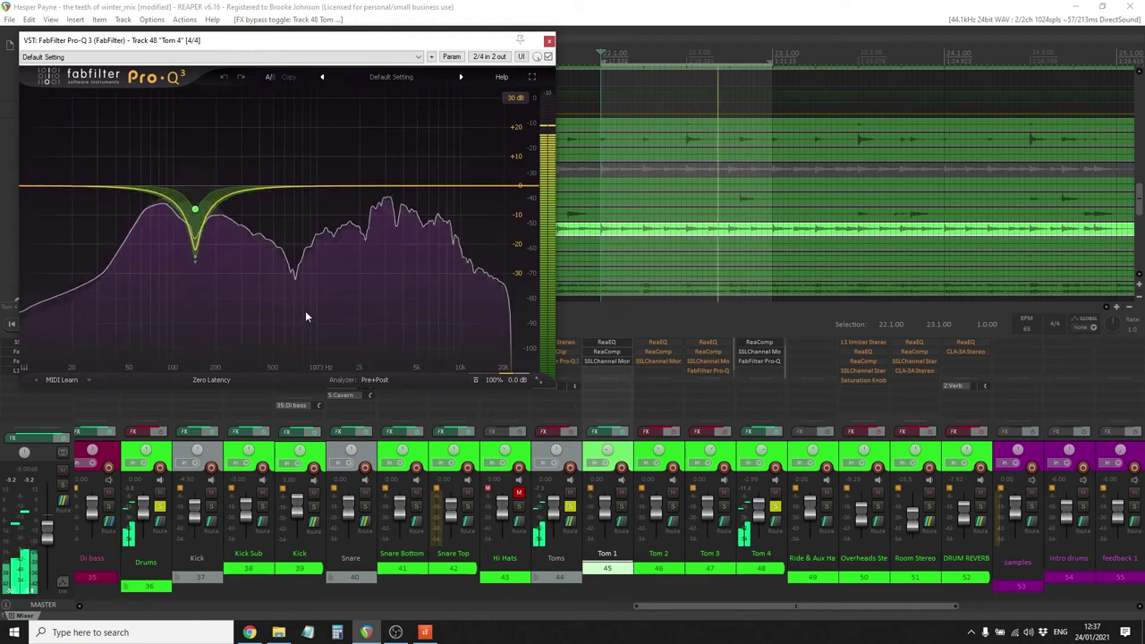
mouse_move(305, 311)
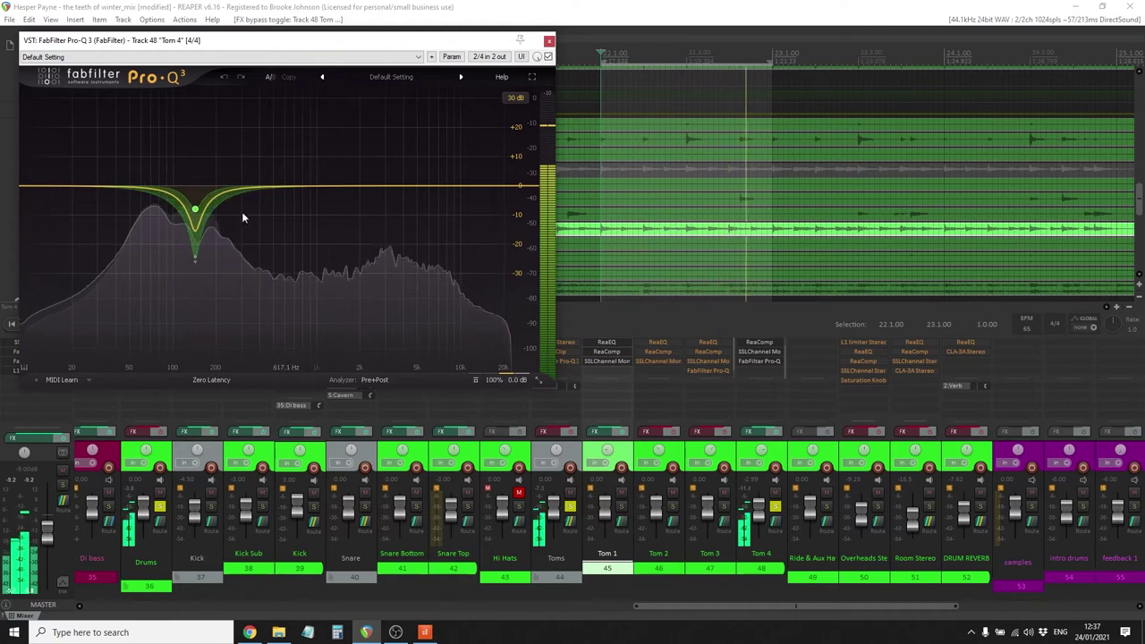
Boost the Tom 4 Pro-Q 3's band 1 gain to about +28 dB, lower it to -7.24 dB, and close the window
click(195, 210)
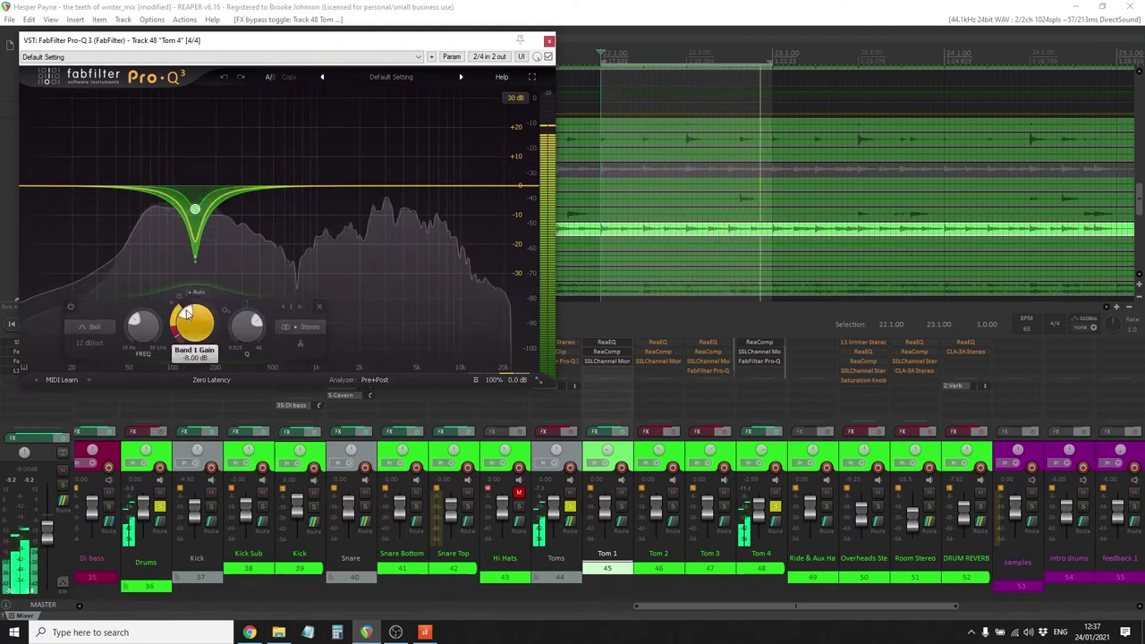
drag(186, 313, 231, 393)
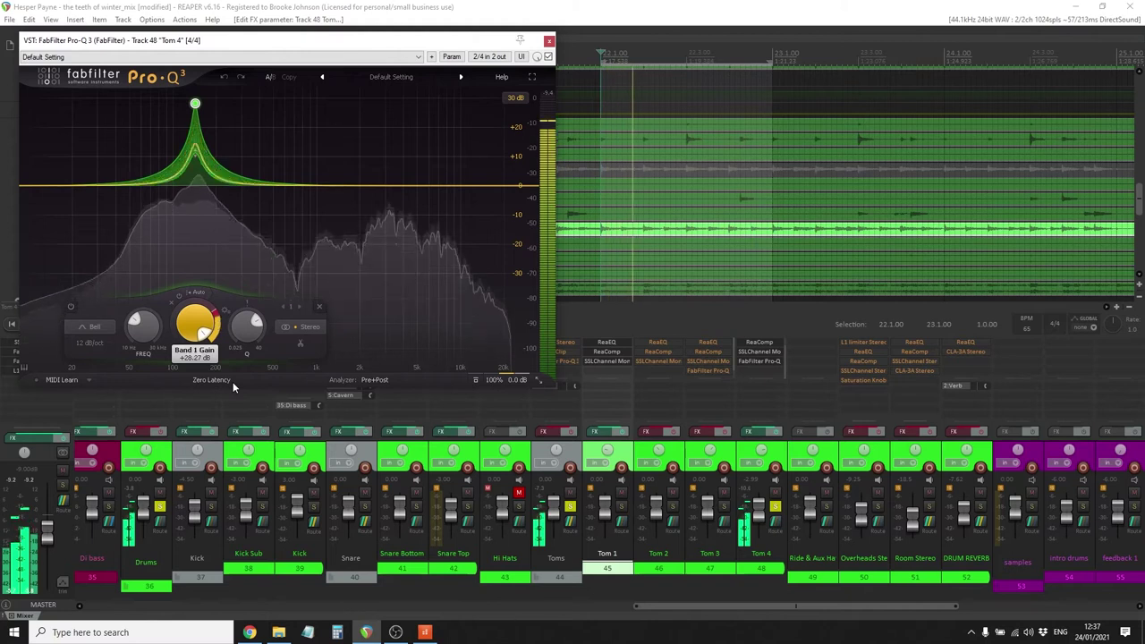
drag(233, 381, 181, 301)
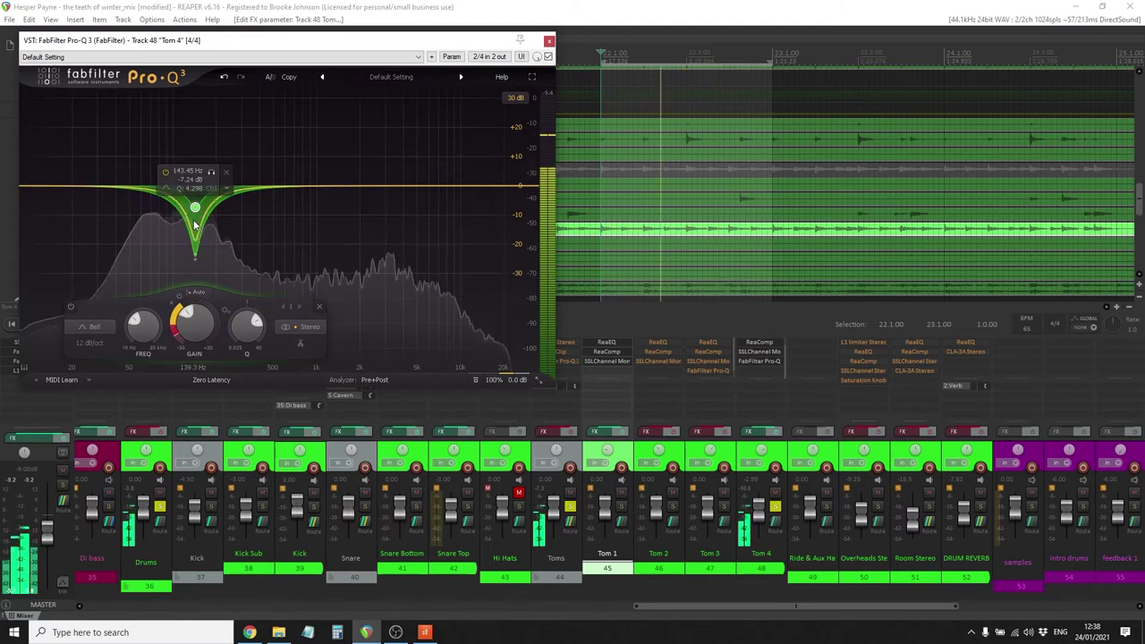
click(547, 41)
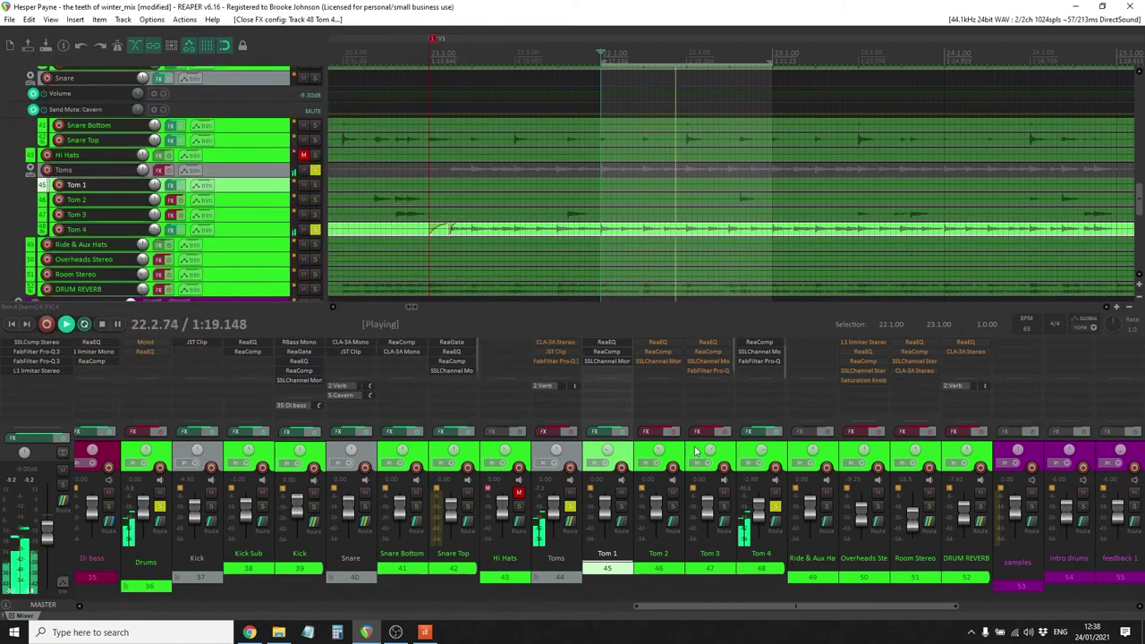
Reactivate the effects chains of Tom 3, Tom 2 and the Toms folder, and examine the folder's CLA-3A compressor
click(724, 435)
click(671, 433)
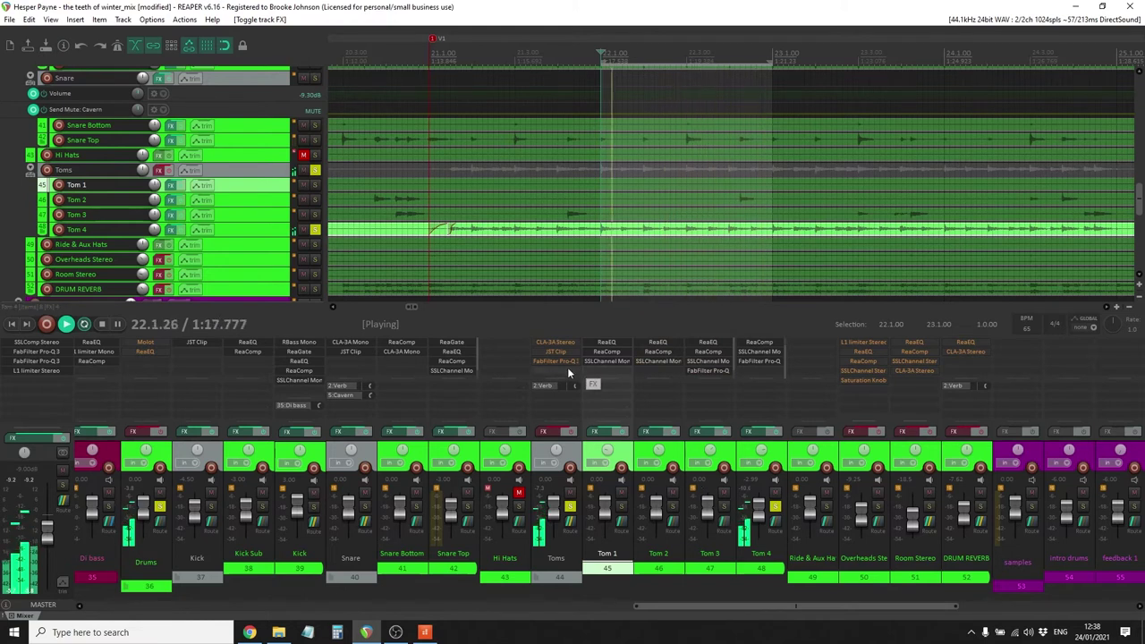
click(568, 343)
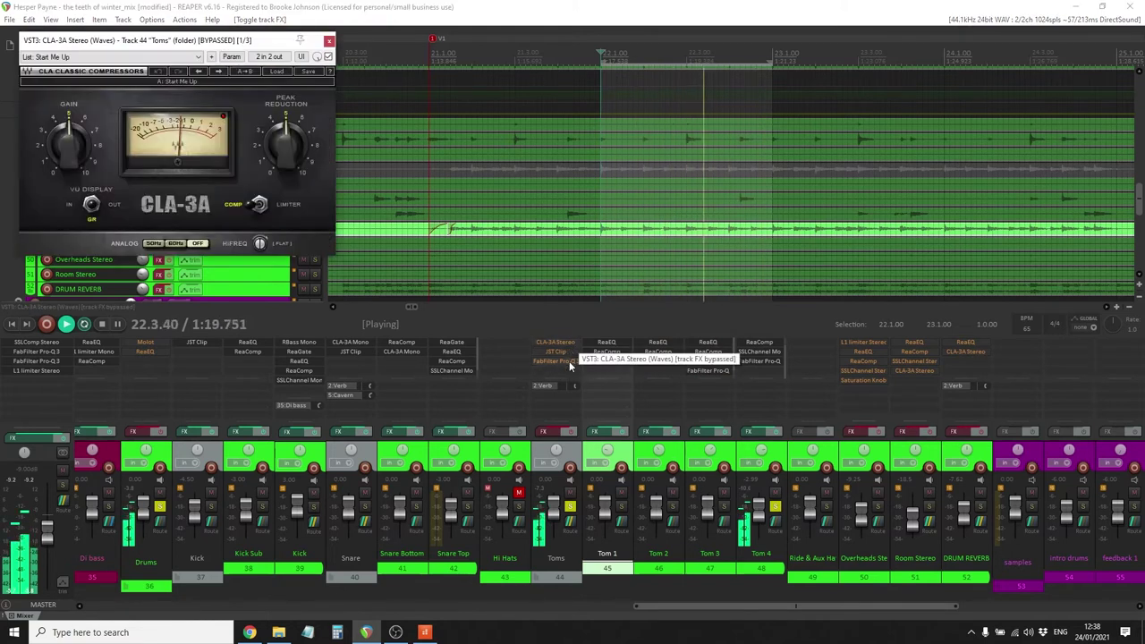
click(569, 432)
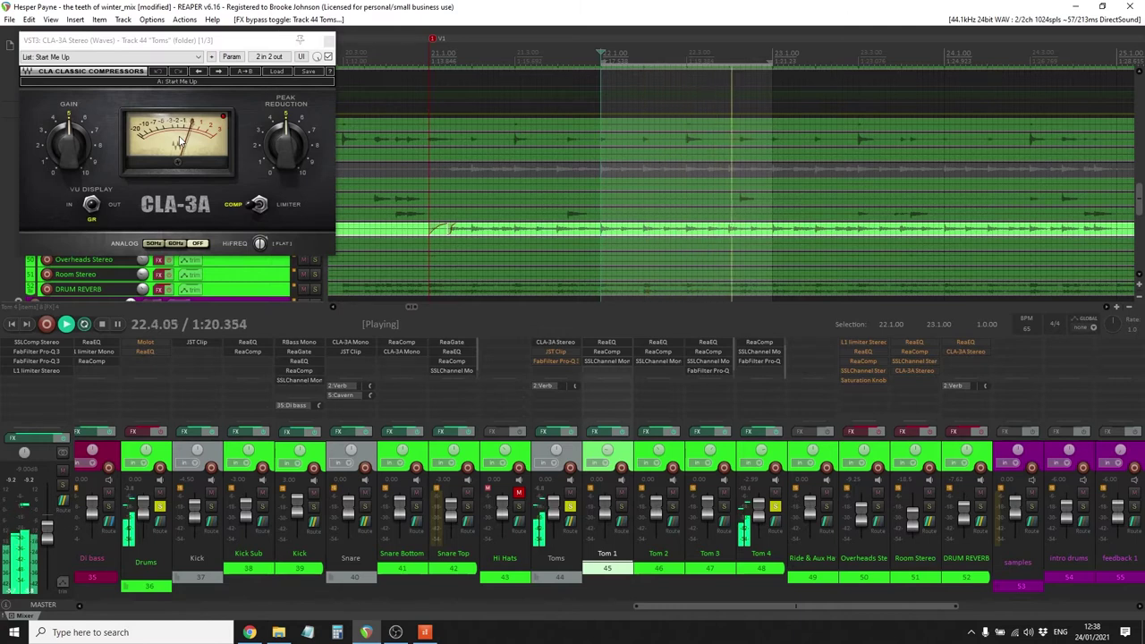
click(329, 41)
Enable the JST Clip on the Toms folder, examine its controls, and close its window
click(559, 352)
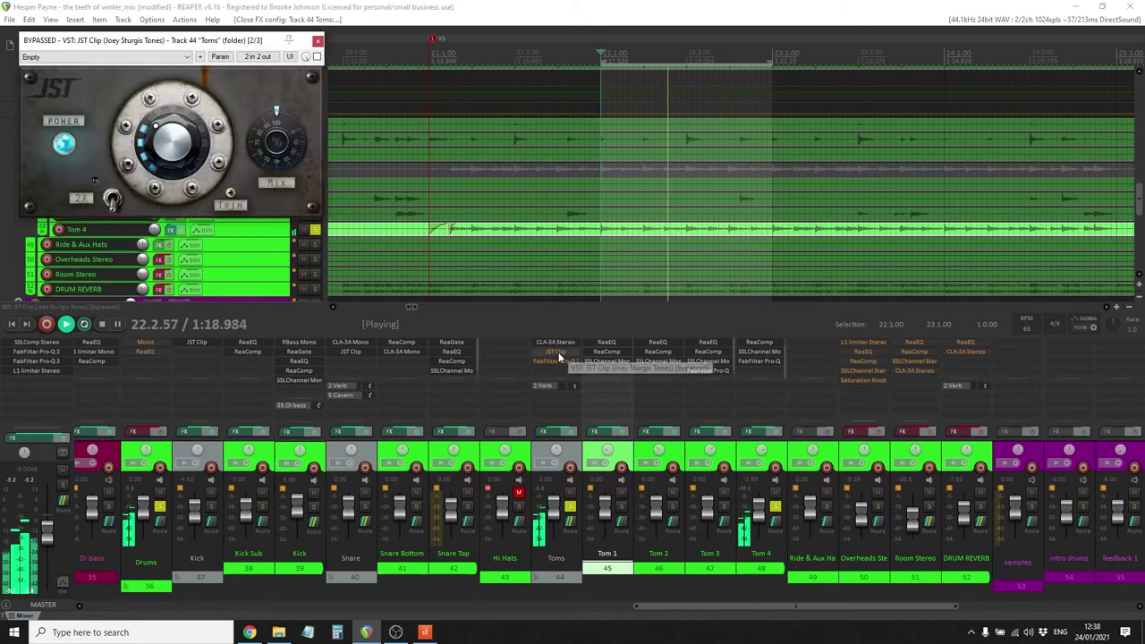
click(316, 57)
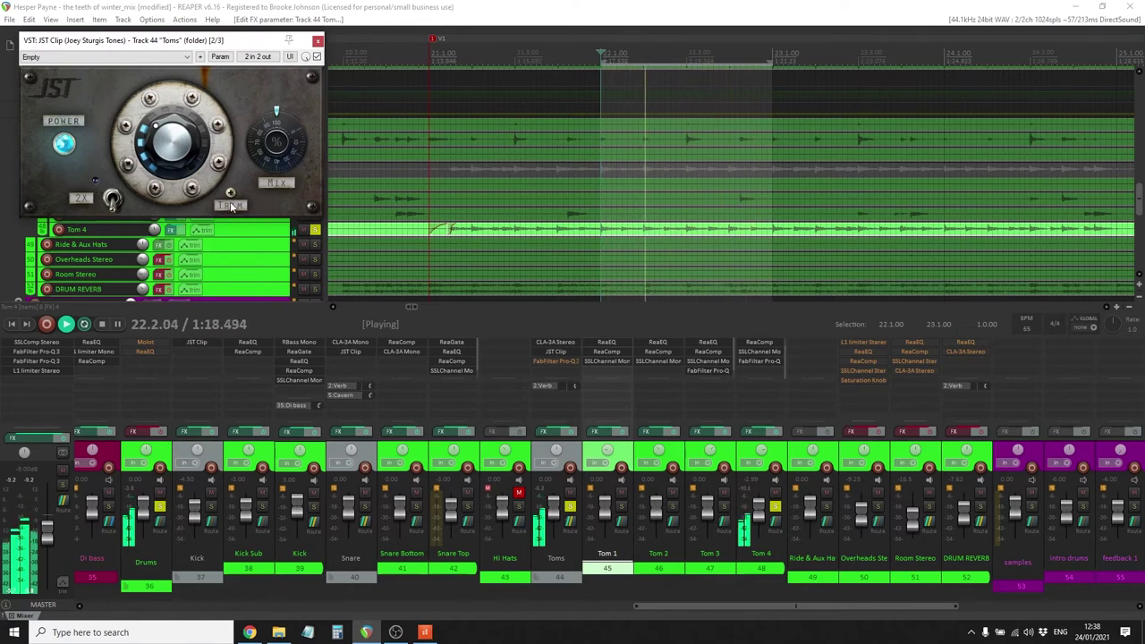
click(317, 41)
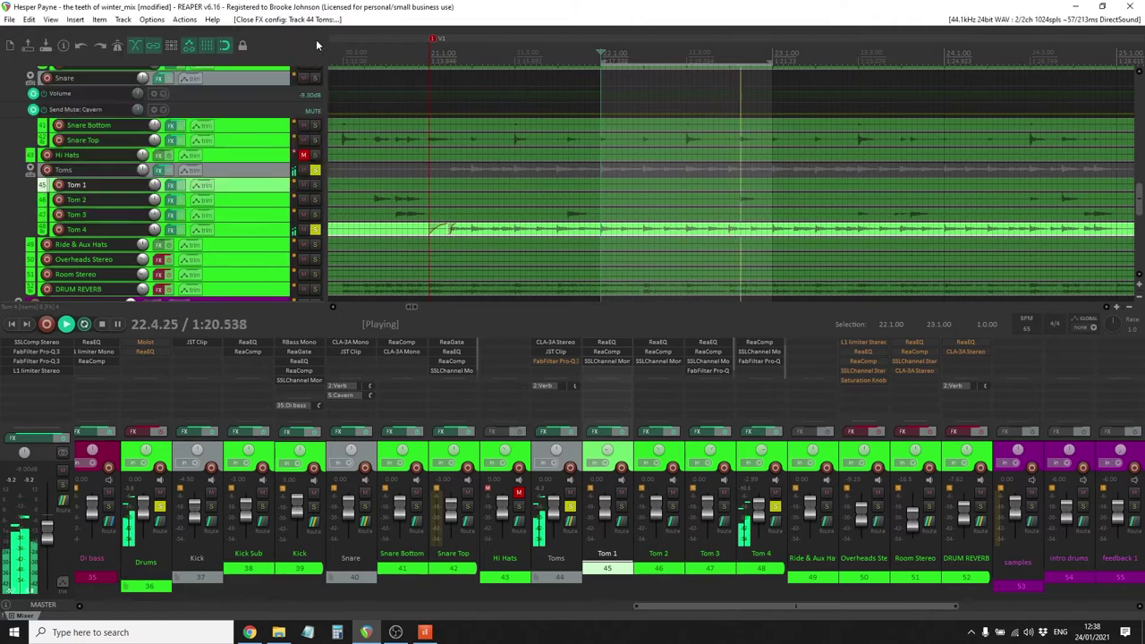
Enable the FabFilter Pro-Q 3 on the Toms folder and examine its dynamic low-frequency cut
click(553, 361)
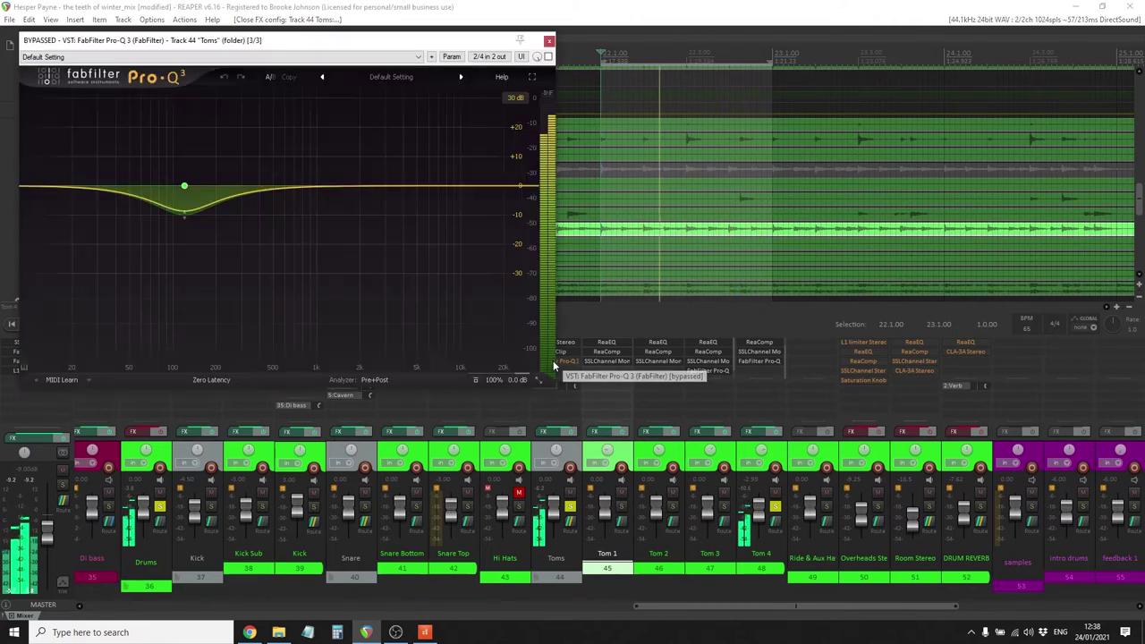
click(549, 57)
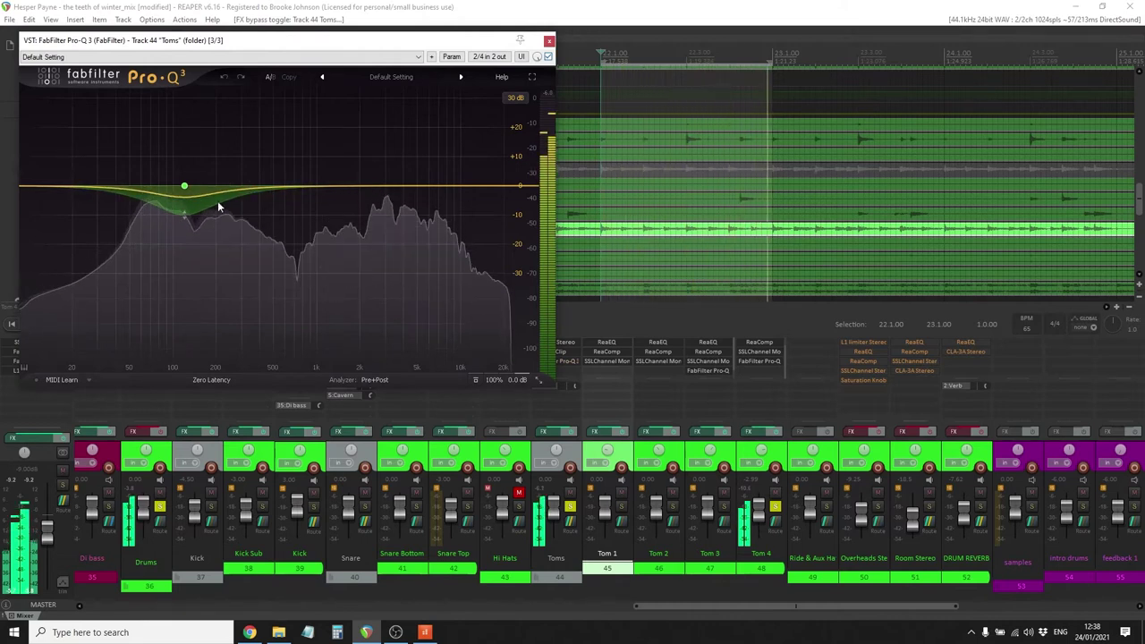
mouse_move(184, 205)
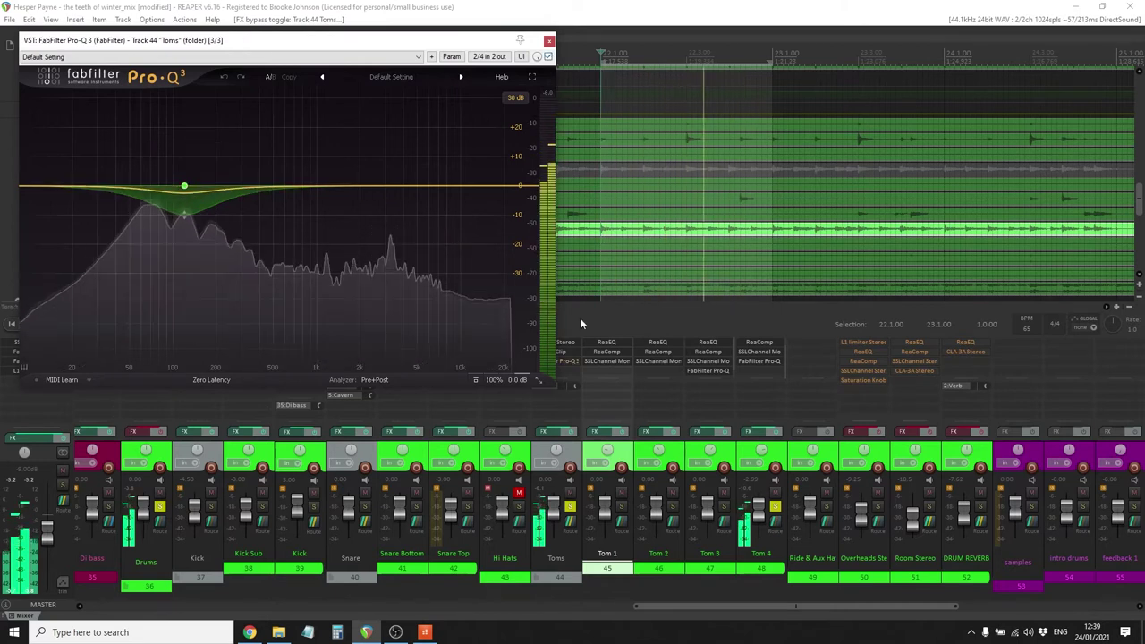
Unsolo Tom 4 and remove the loop selection to hear all toms together, and close the Toms folder's Pro-Q 3
click(759, 503)
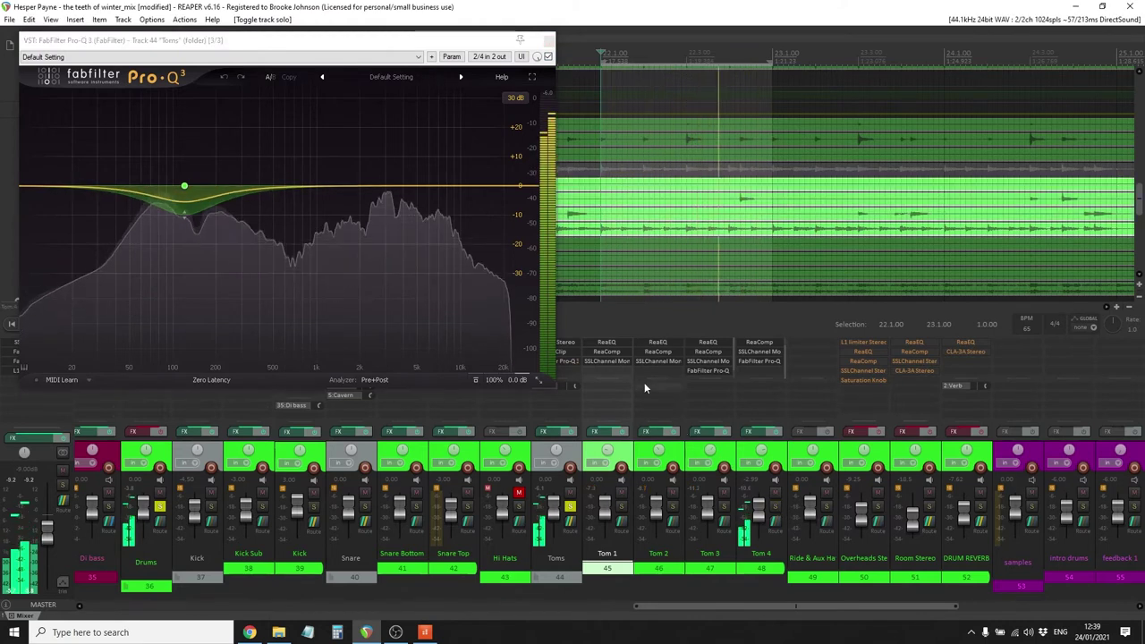
click(640, 96)
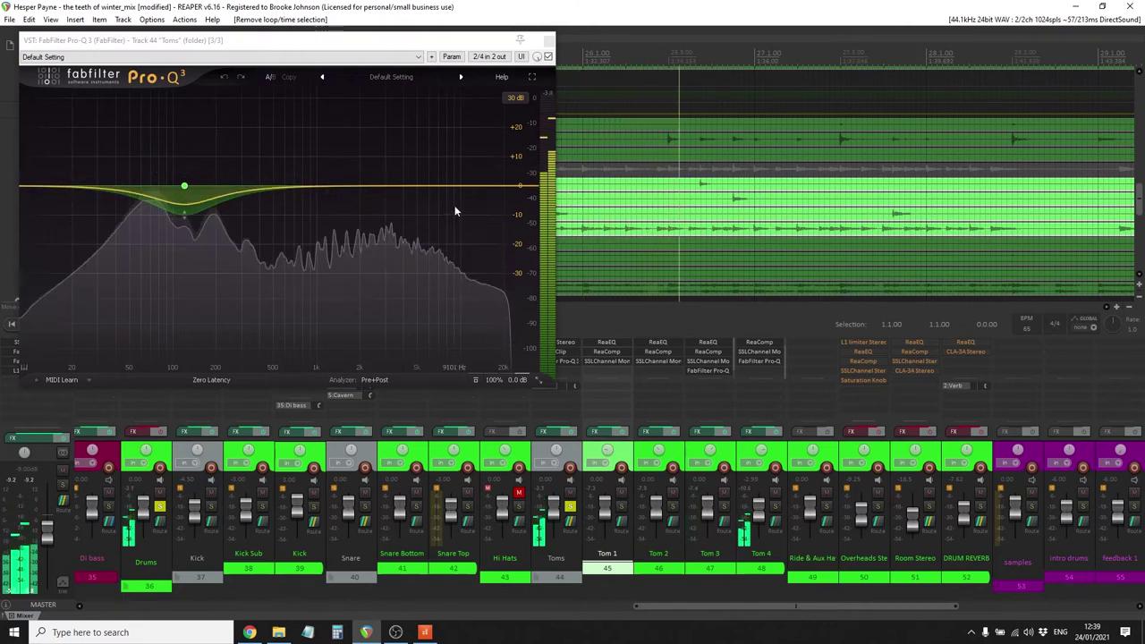
click(547, 42)
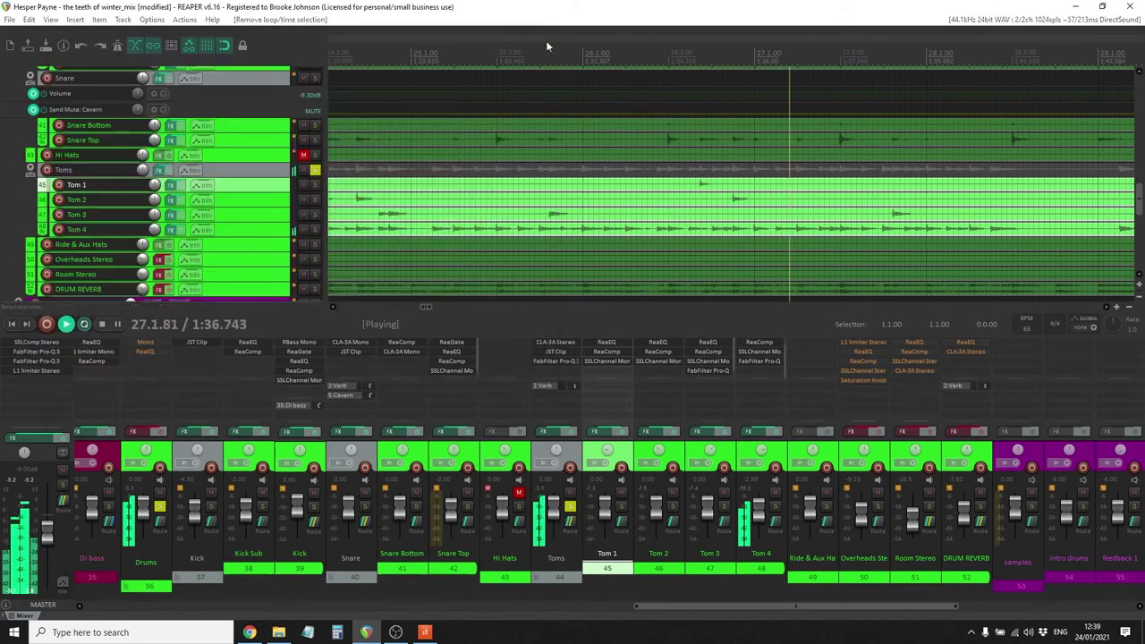
Unsolo the Toms folder, listen to the toms within the drum mix, and stop playback
click(570, 507)
scroll(551, 215, down, 6)
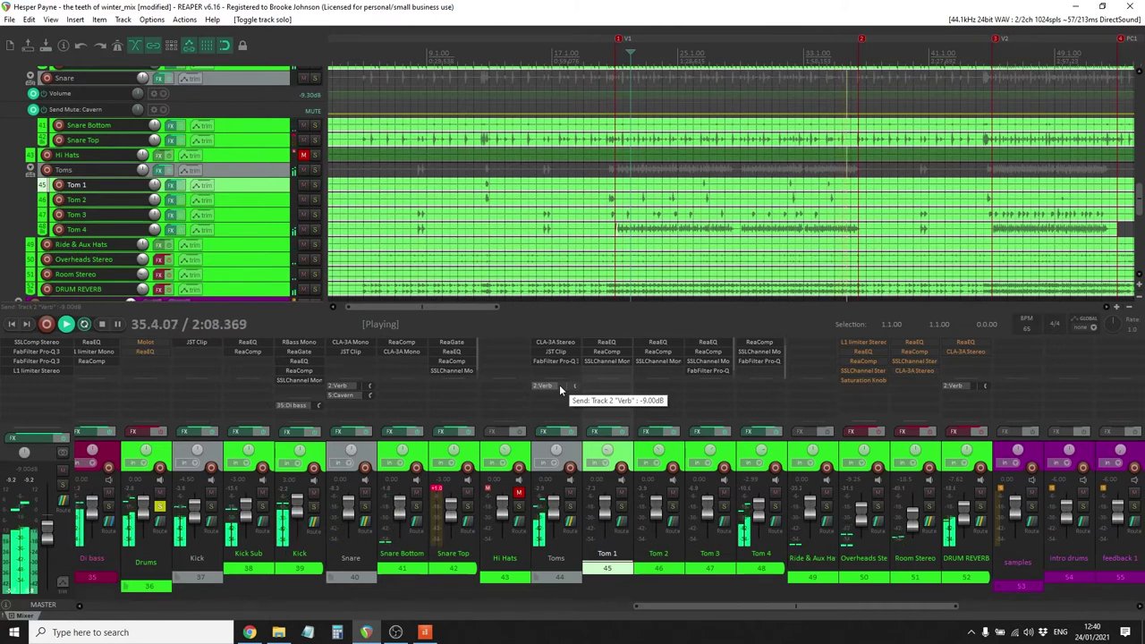
key(space)
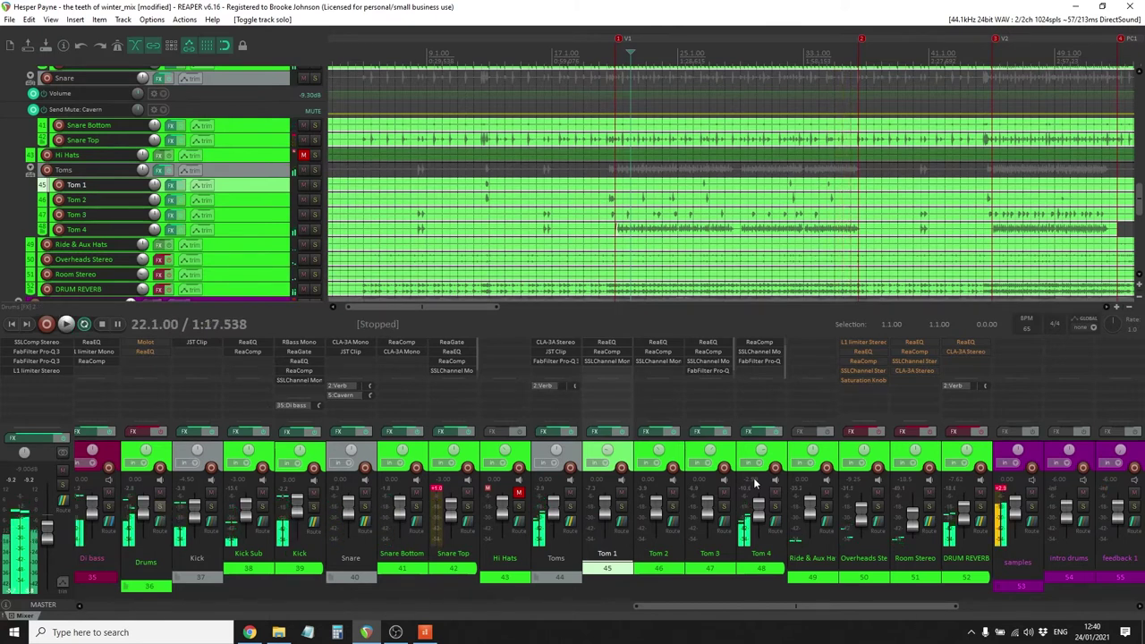
Select the Ride & Aux Hats track, and solo Overheads Stereo with its L1 limiter enabled over a 53.1.00 to 77.1.00 loop
click(832, 454)
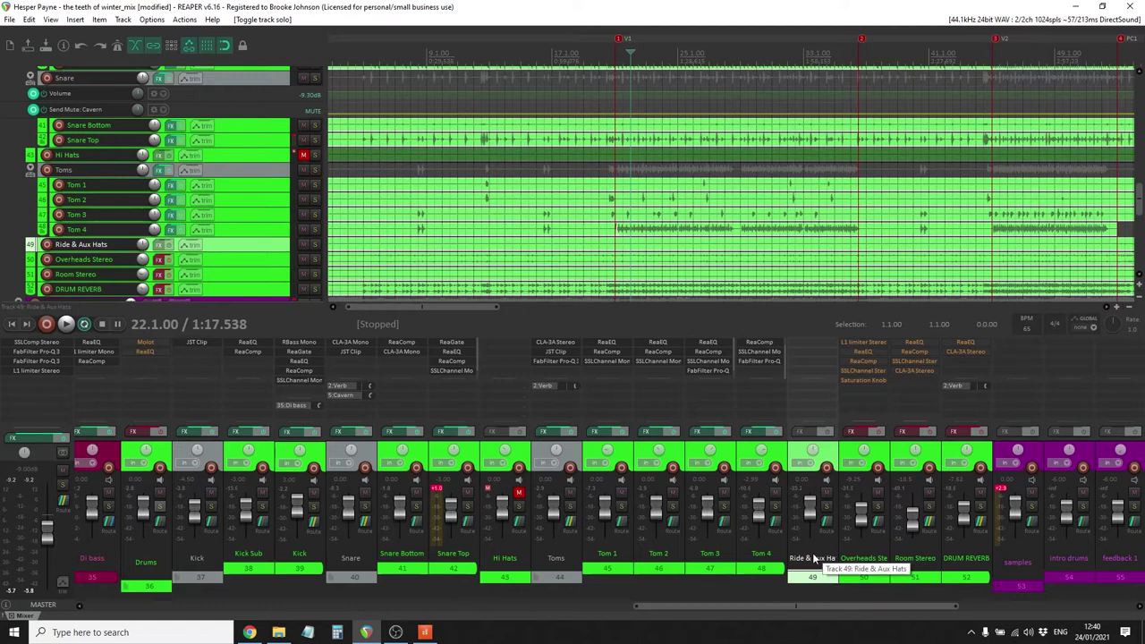
drag(827, 605, 929, 605)
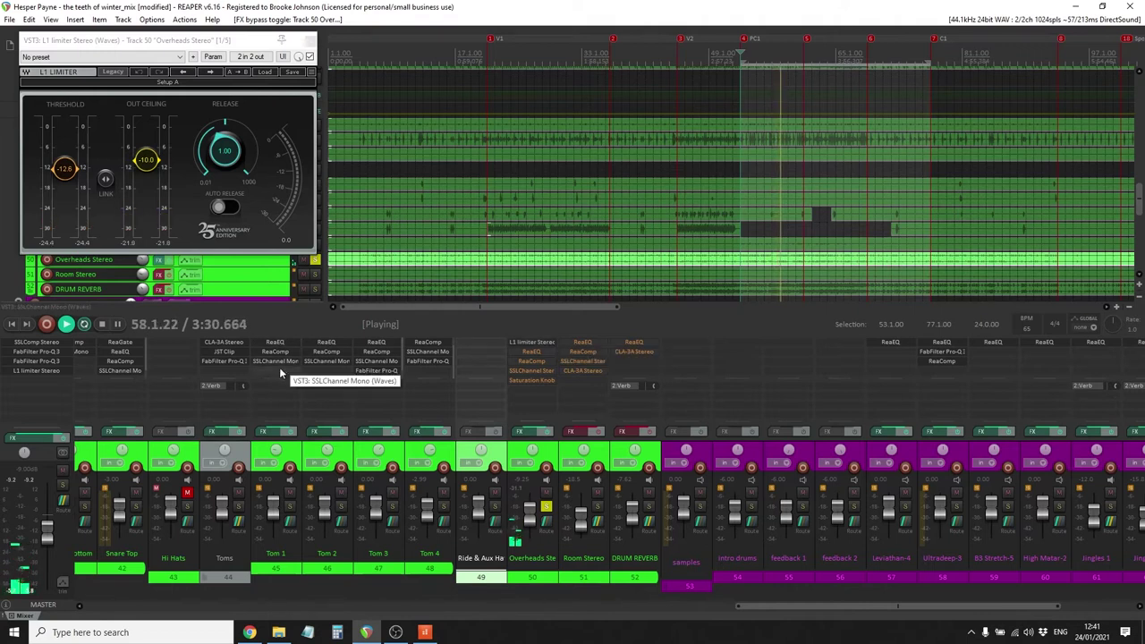
mouse_move(532, 529)
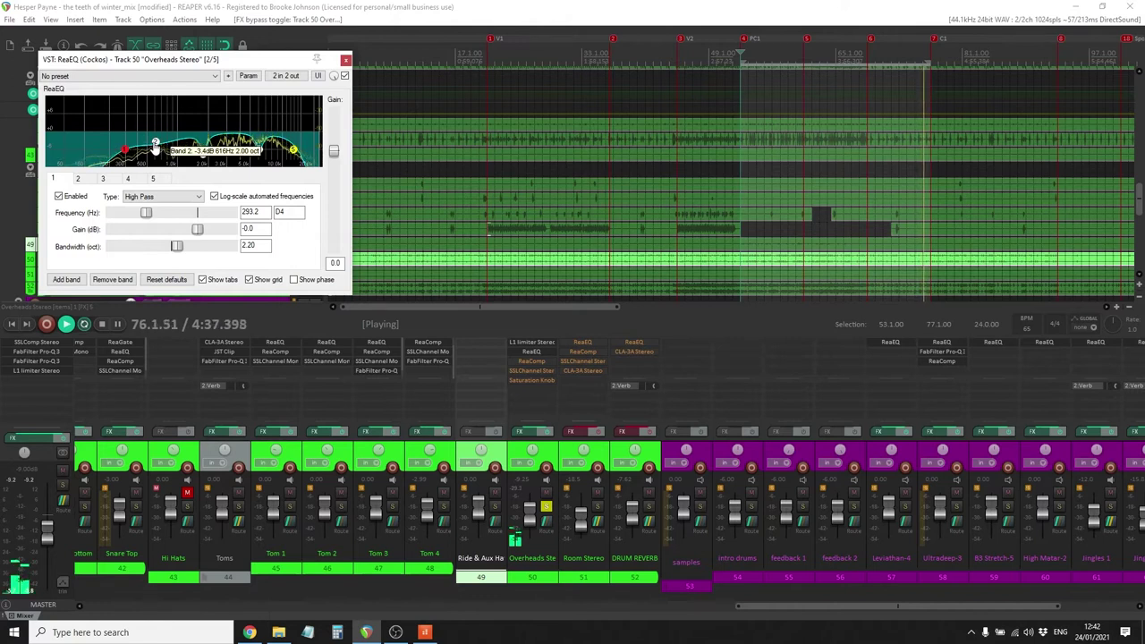
Boost band 2 of the Overheads Stereo ReaEQ to about 11 dB, and set it to -4.6 dB at 616.4 Hz
click(154, 144)
drag(154, 144, 150, 109)
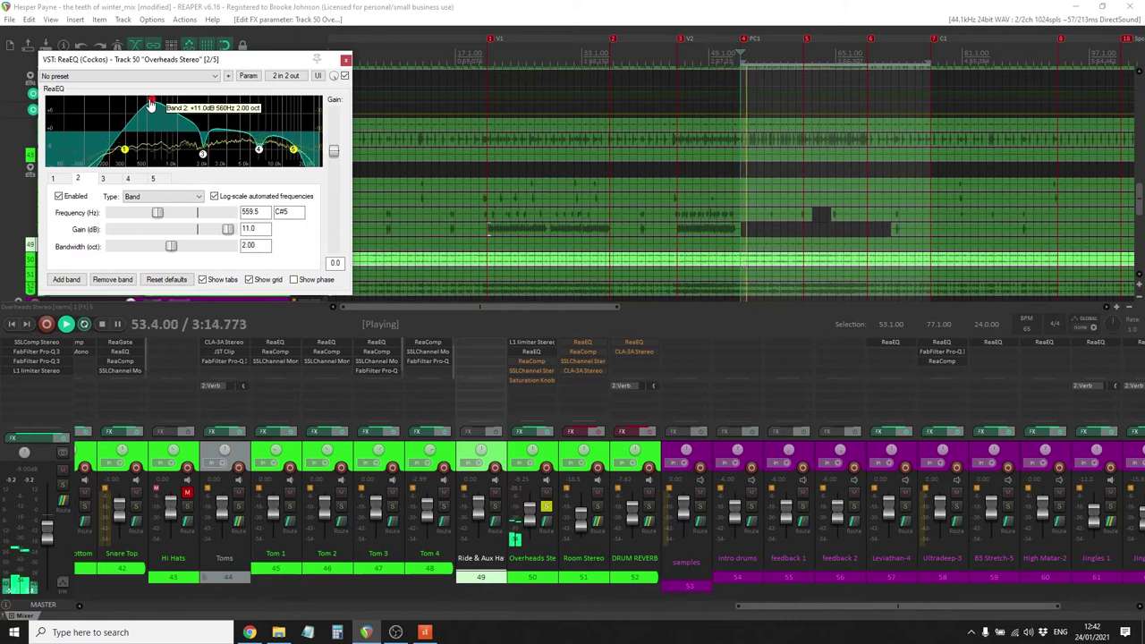
drag(155, 103, 154, 151)
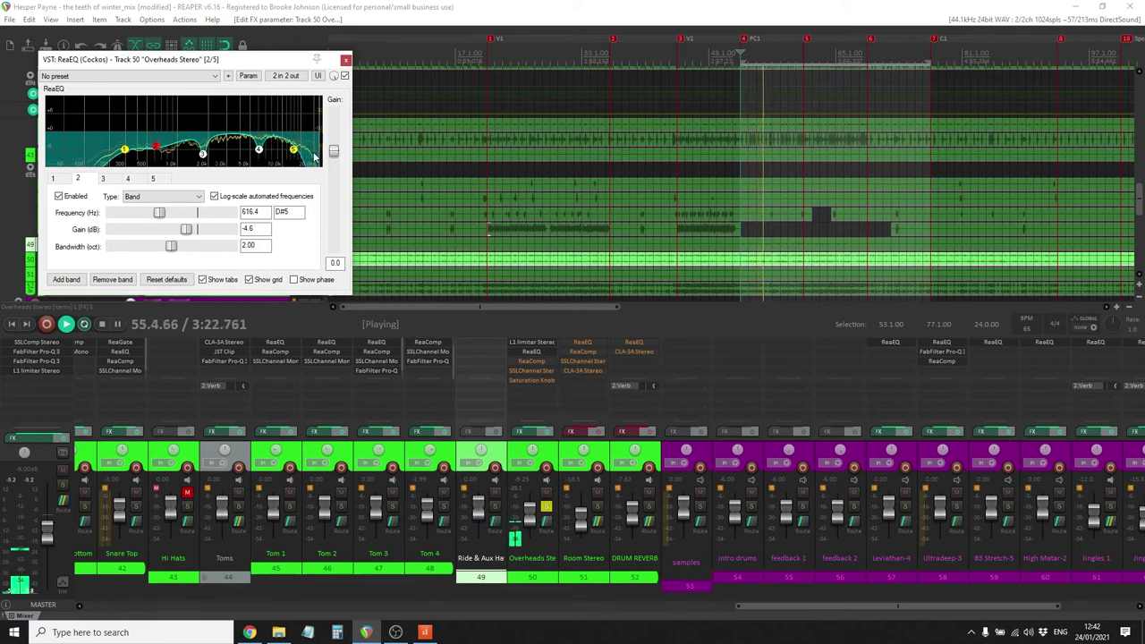
Boost band 3 of the Overheads Stereo ReaEQ to about 10.2 dB to expose its frequency, and set its gain to -8.0 dB
click(201, 156)
click(259, 149)
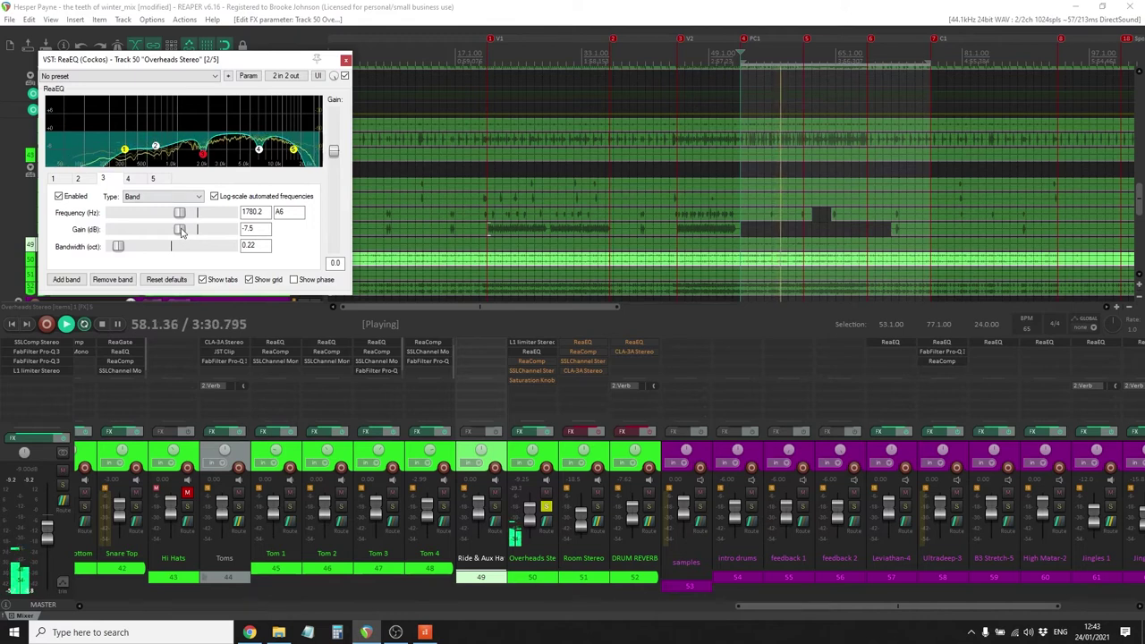
drag(180, 231, 222, 233)
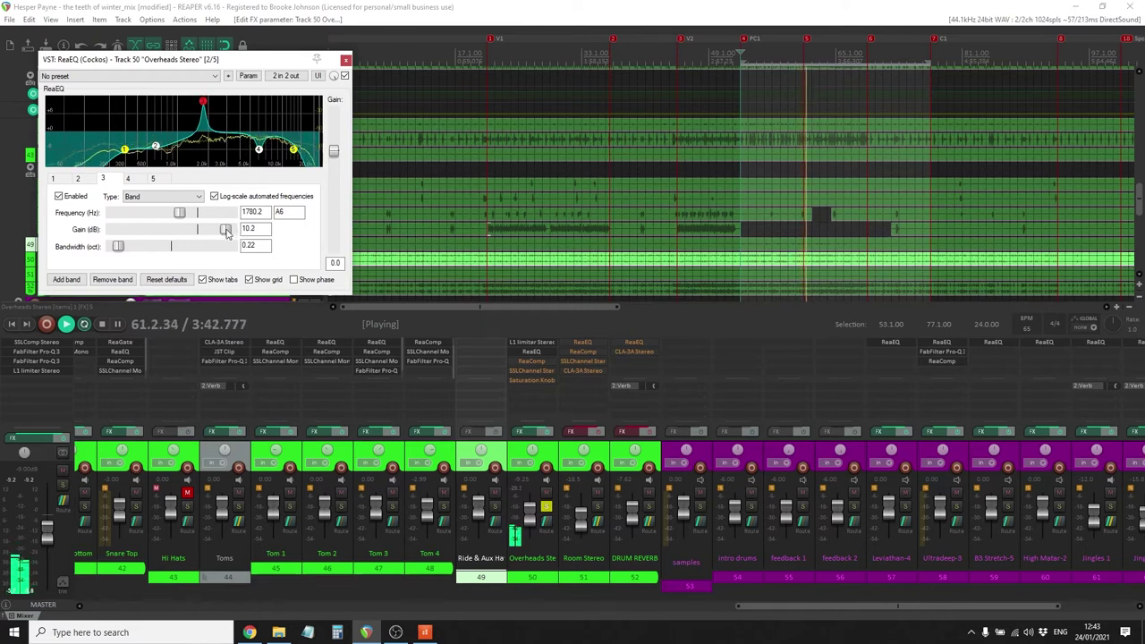
drag(227, 231, 180, 228)
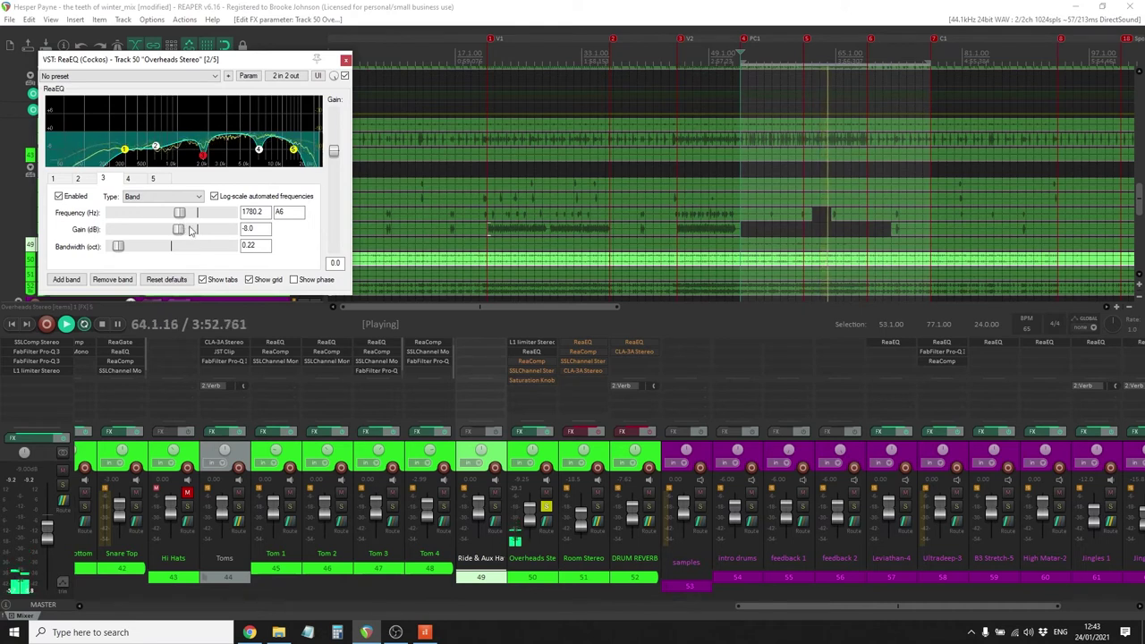
Boost ReaEQ band 4 on Overheads Stereo to 12.0 dB, set its gain to -8.0 dB, and compare the EQ bypassed and enabled
click(259, 150)
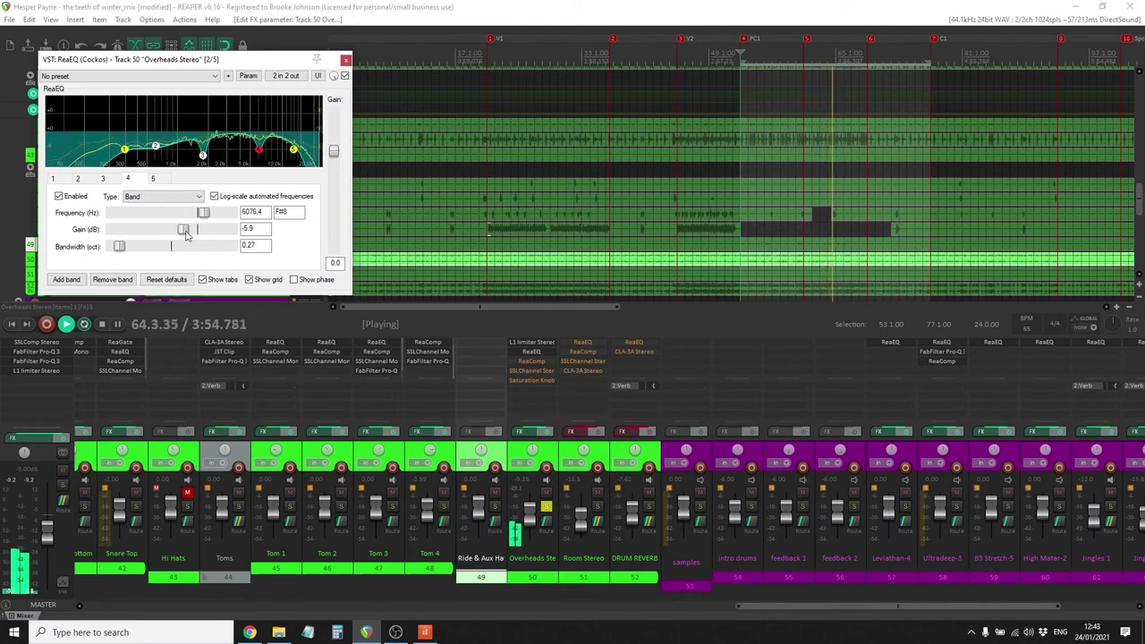
drag(183, 232, 234, 233)
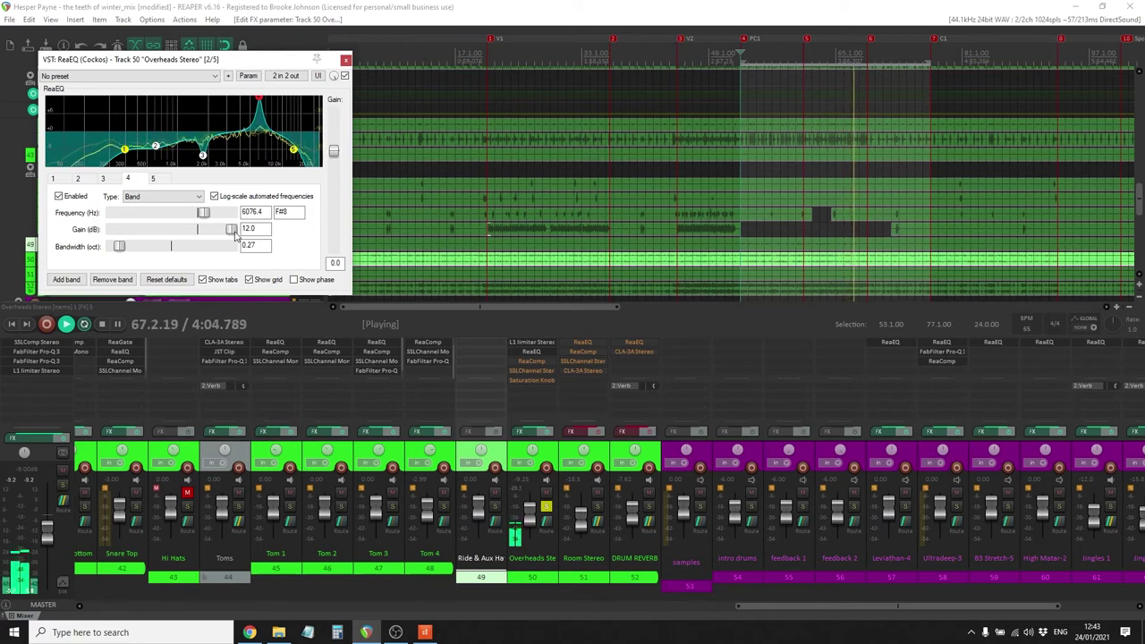
drag(235, 230, 179, 226)
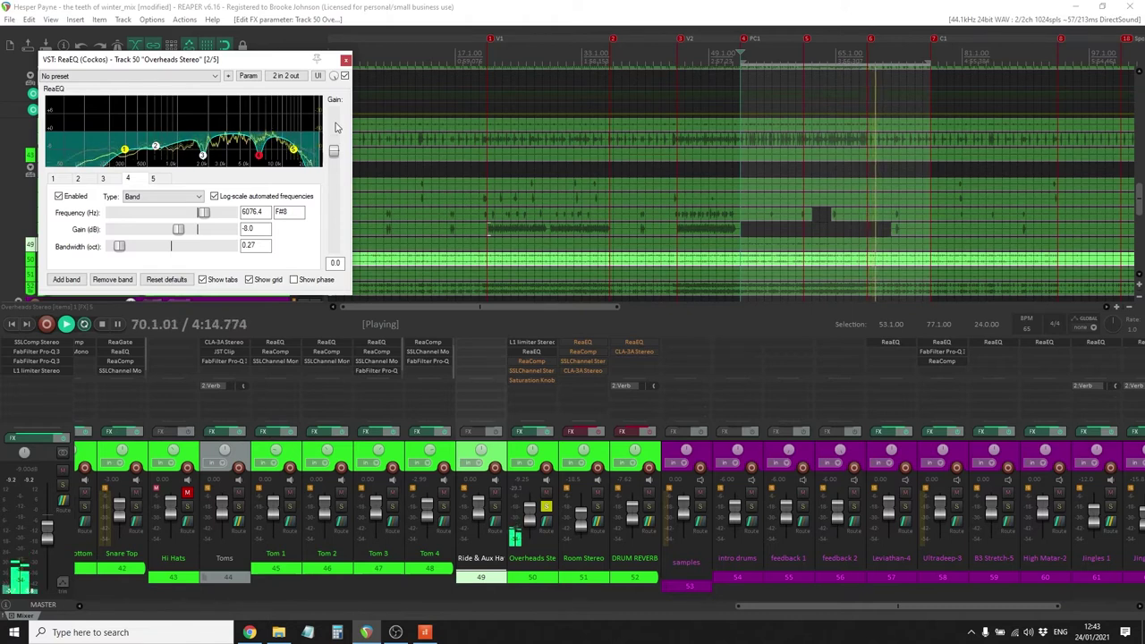
click(344, 77)
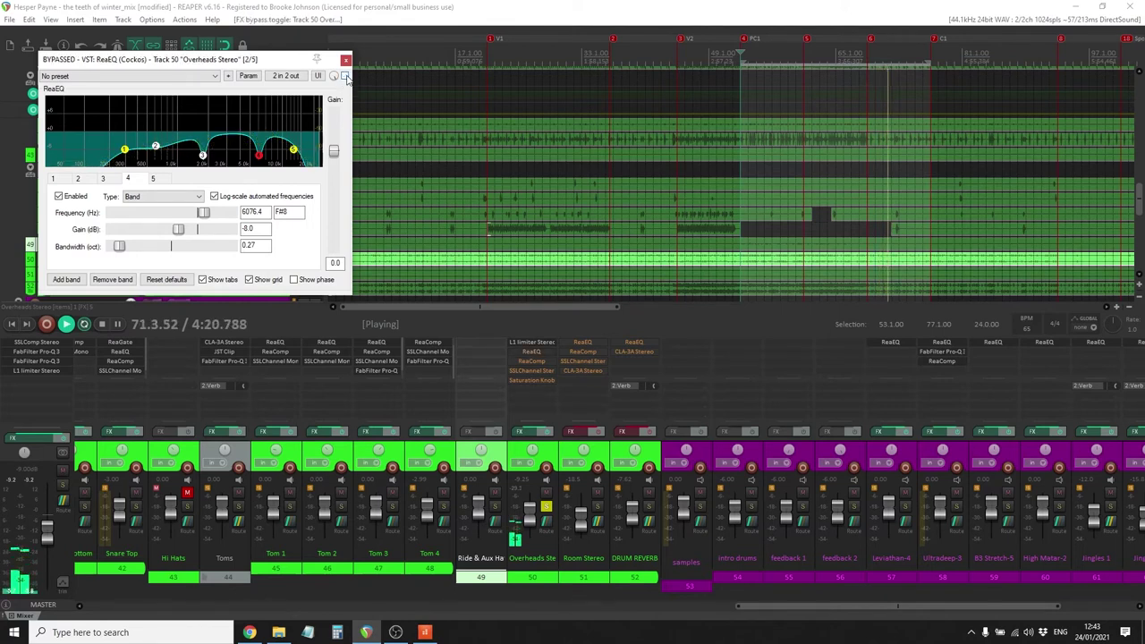
click(344, 76)
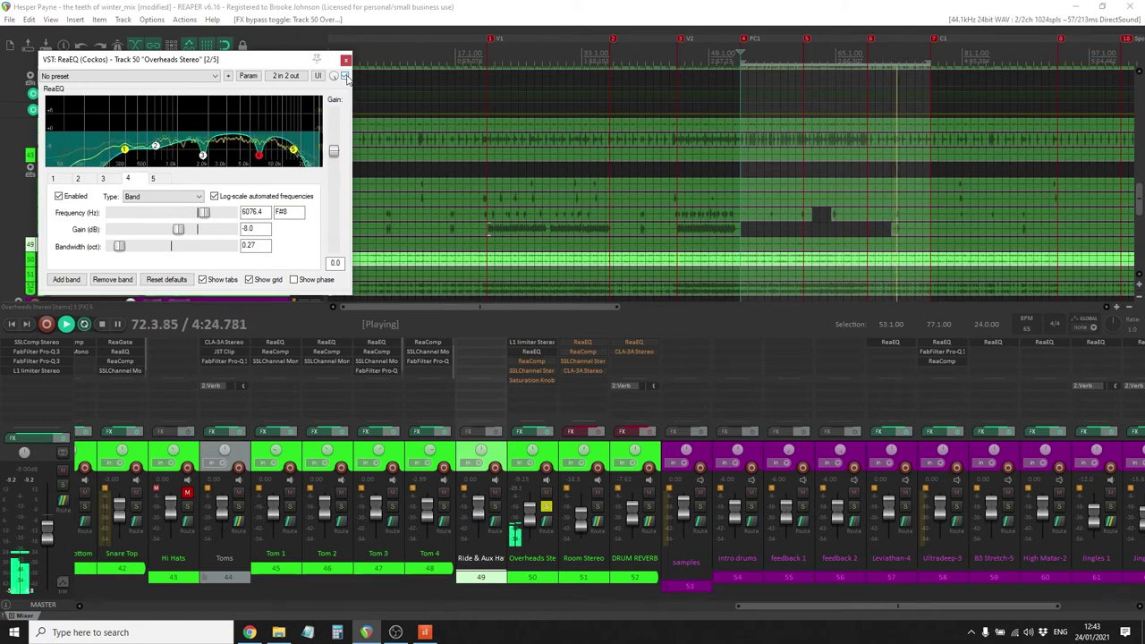
Enable ReaComp and SSLChannel Stereo on Overheads Stereo, and slightly adjust the SSL channel's HF gain
click(345, 76)
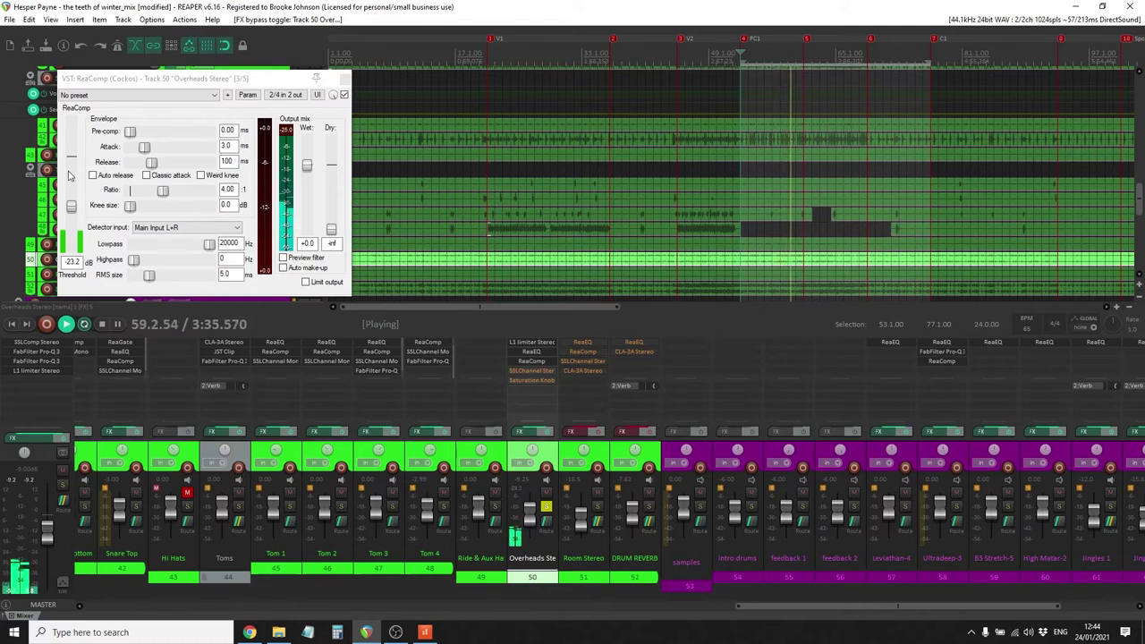
click(346, 80)
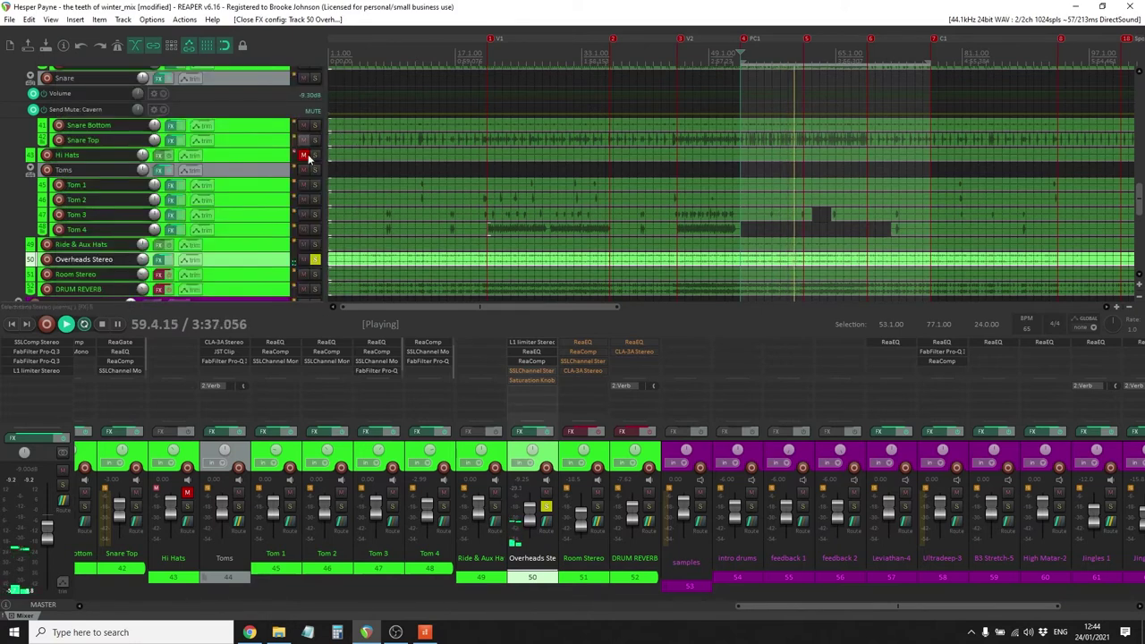
click(532, 370)
click(281, 113)
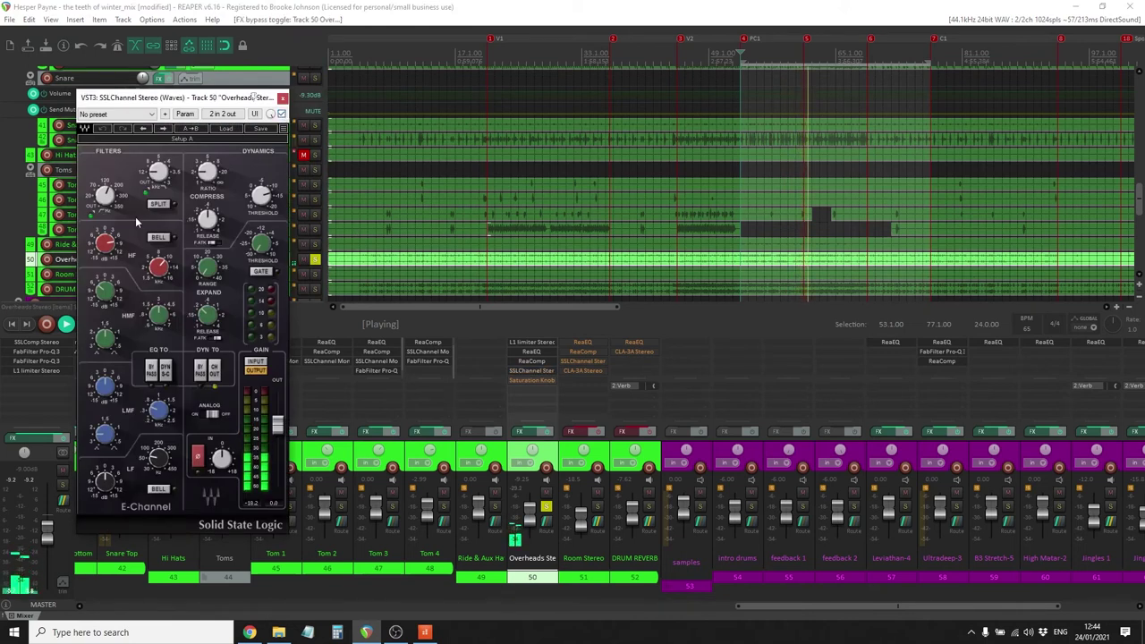
mouse_move(155, 271)
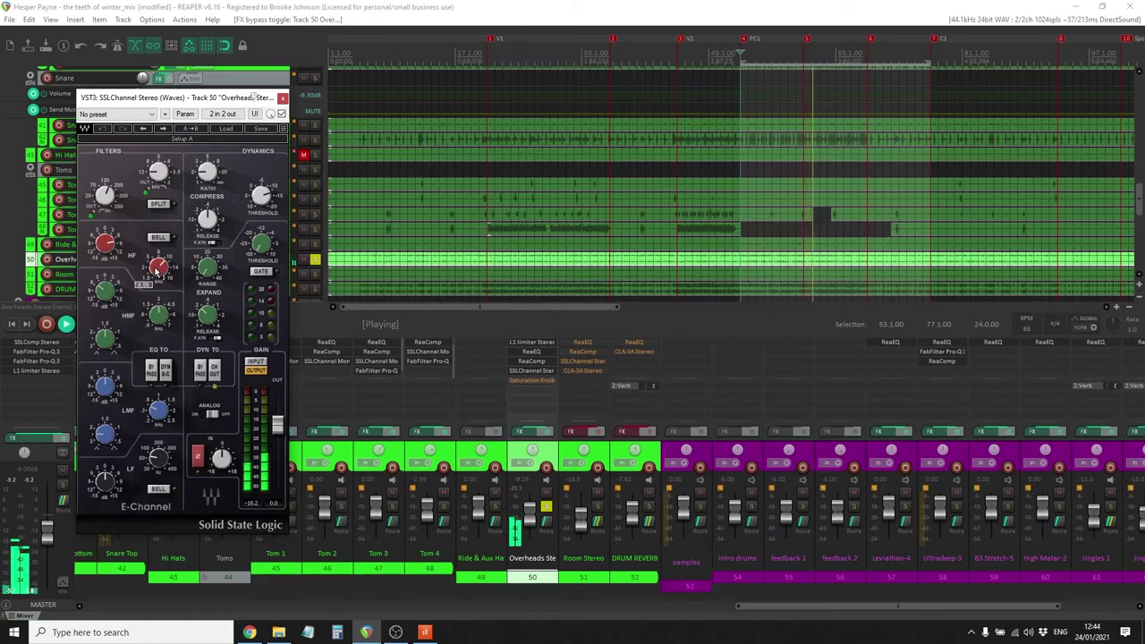
drag(105, 244, 105, 243)
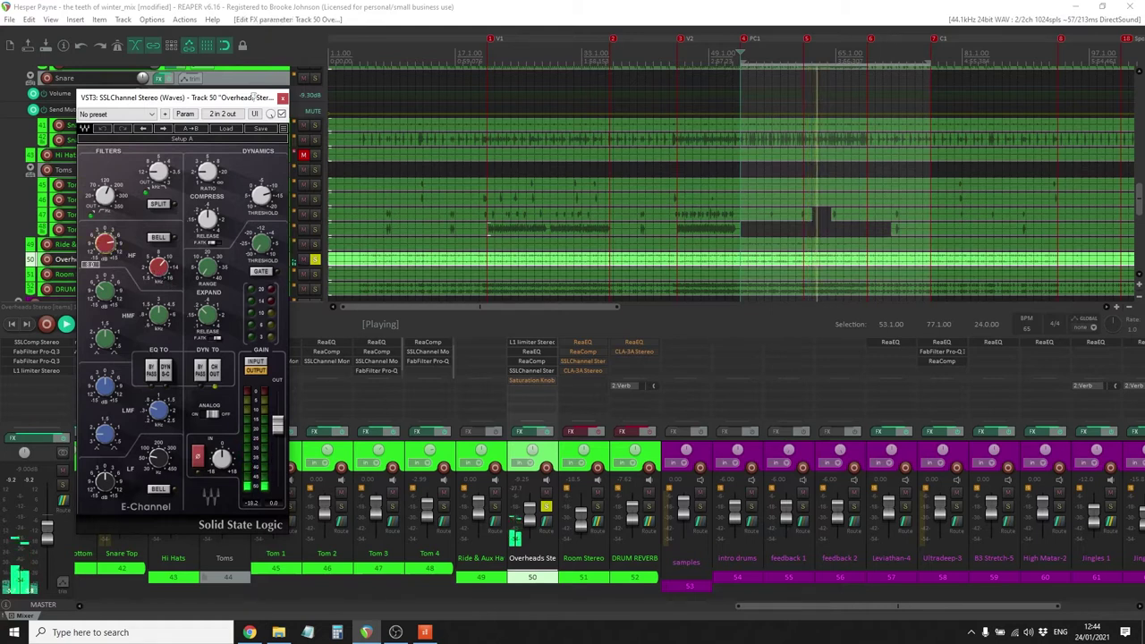
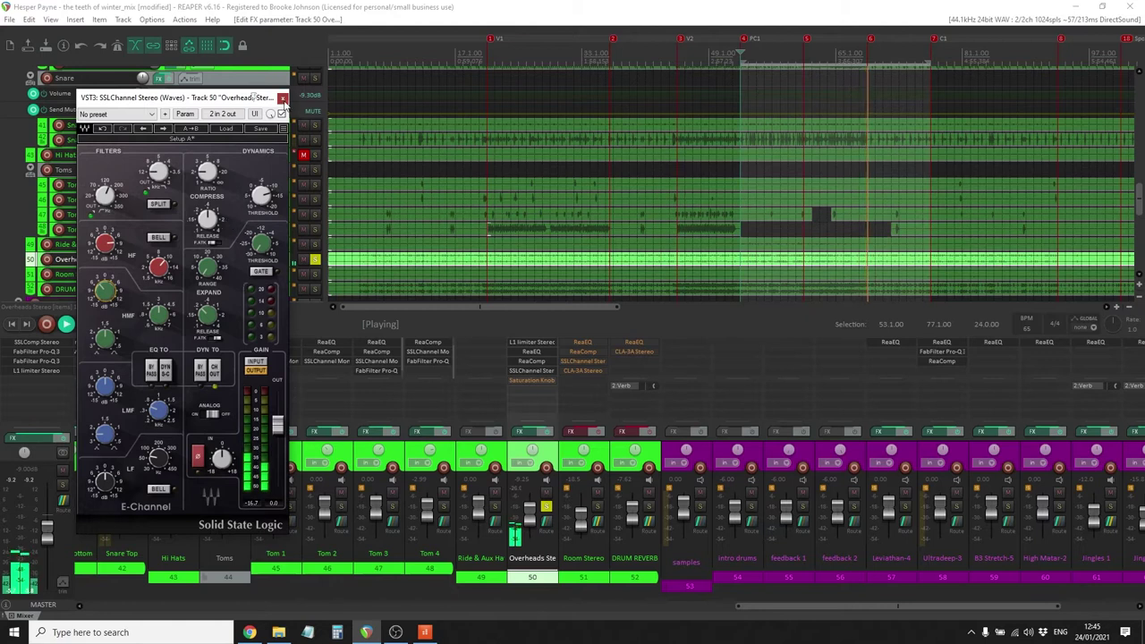
click(283, 98)
Enable the Saturation Knob on Overheads Stereo, compare it bypassed and enabled, and adjust its saturation amount
click(531, 380)
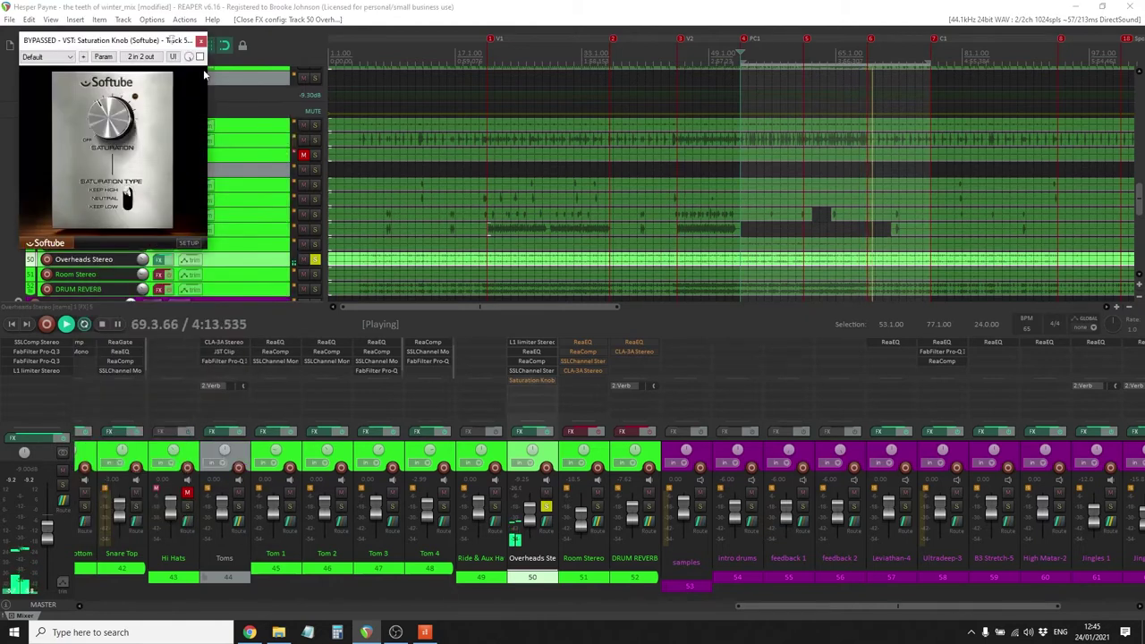
click(200, 57)
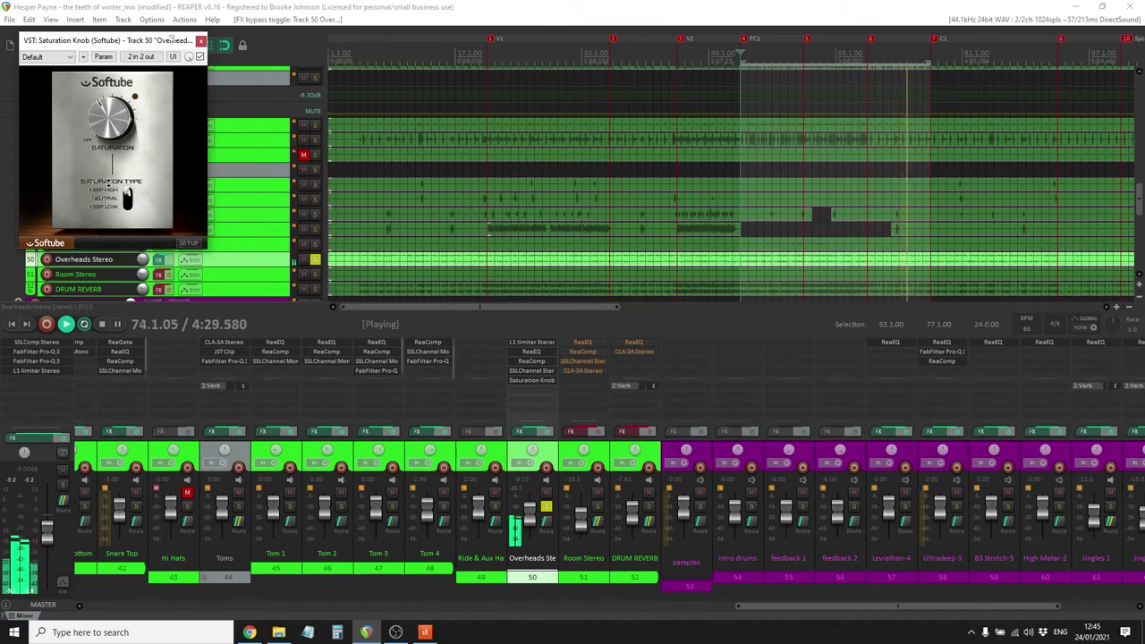
click(200, 56)
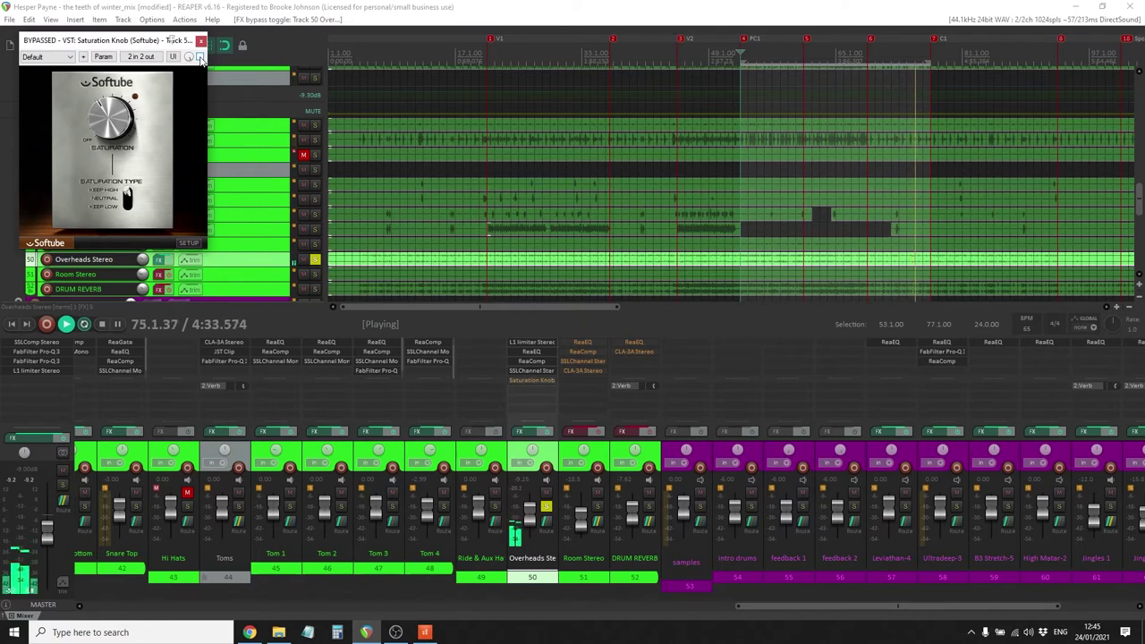
click(200, 58)
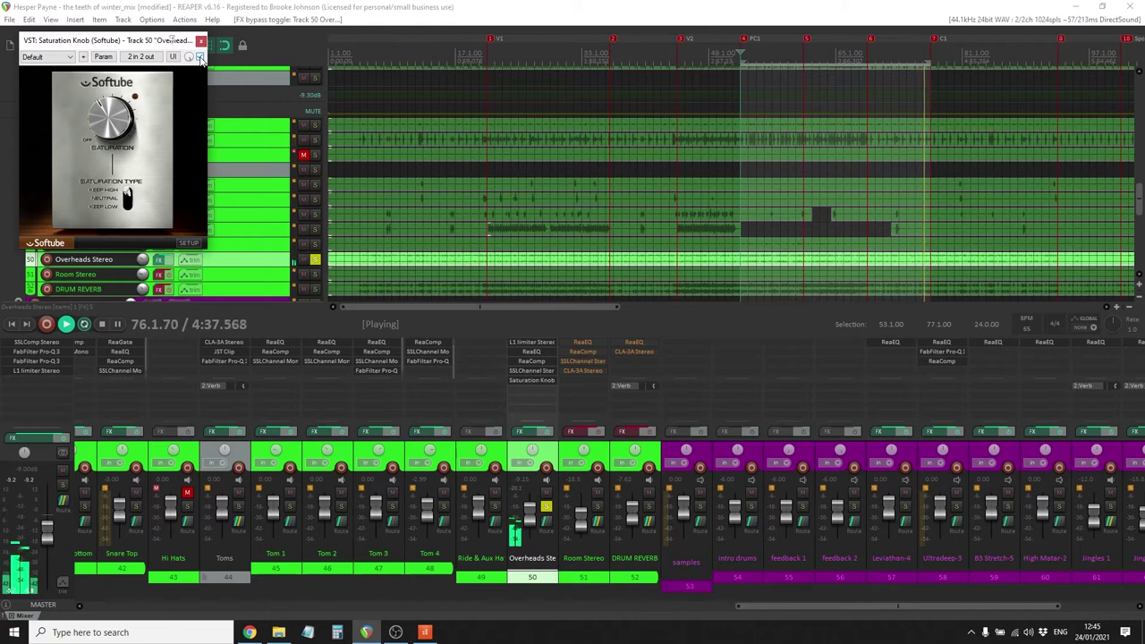
click(200, 57)
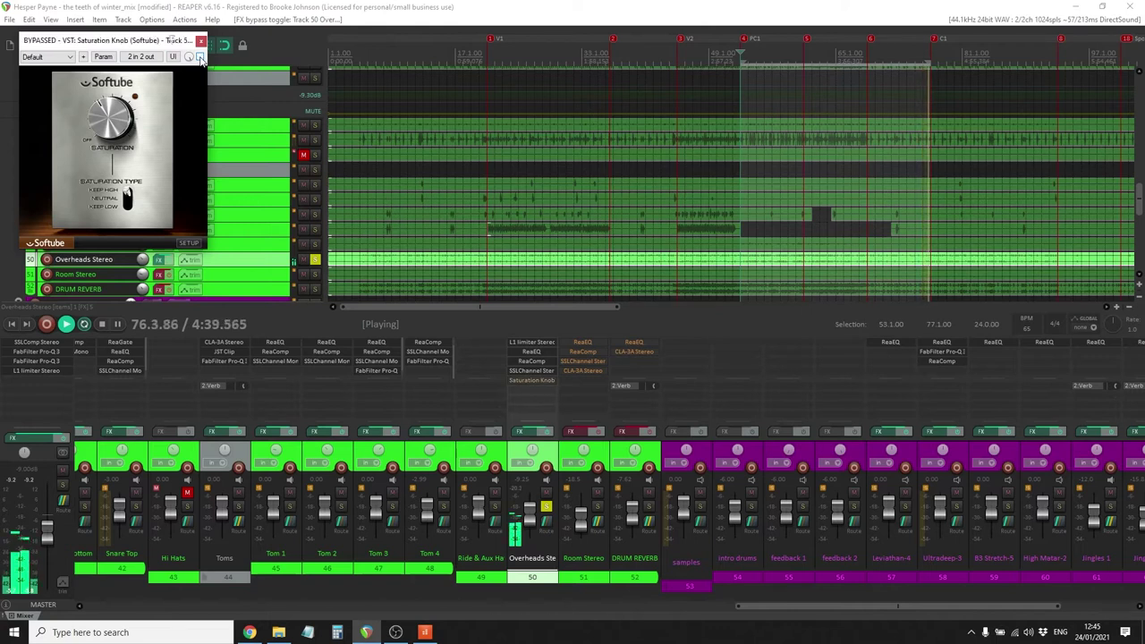
click(200, 58)
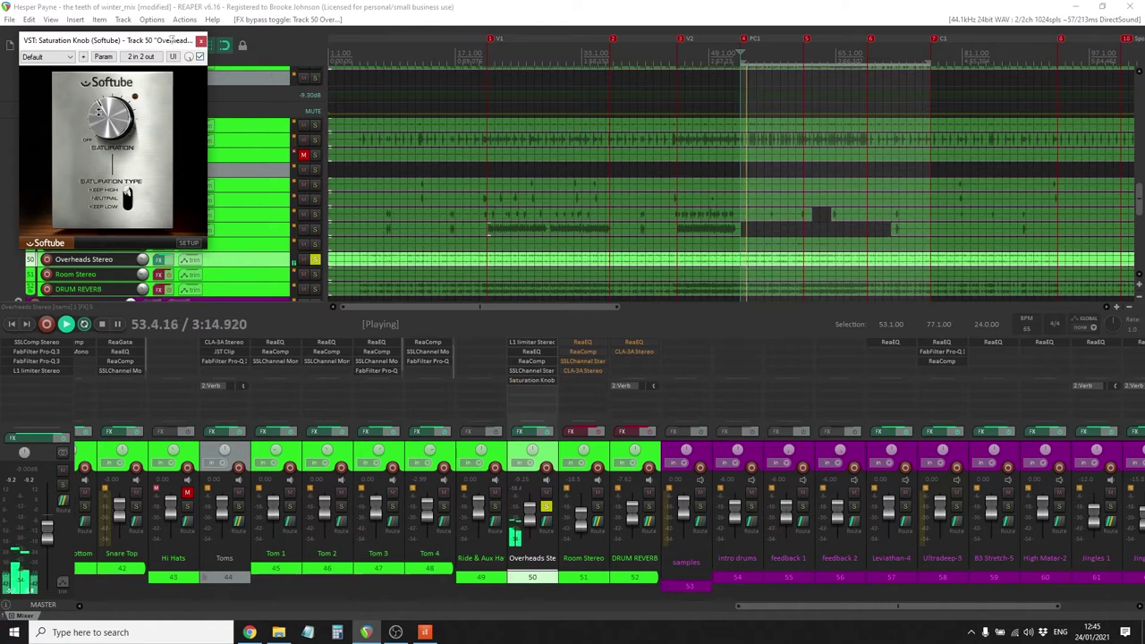
click(102, 108)
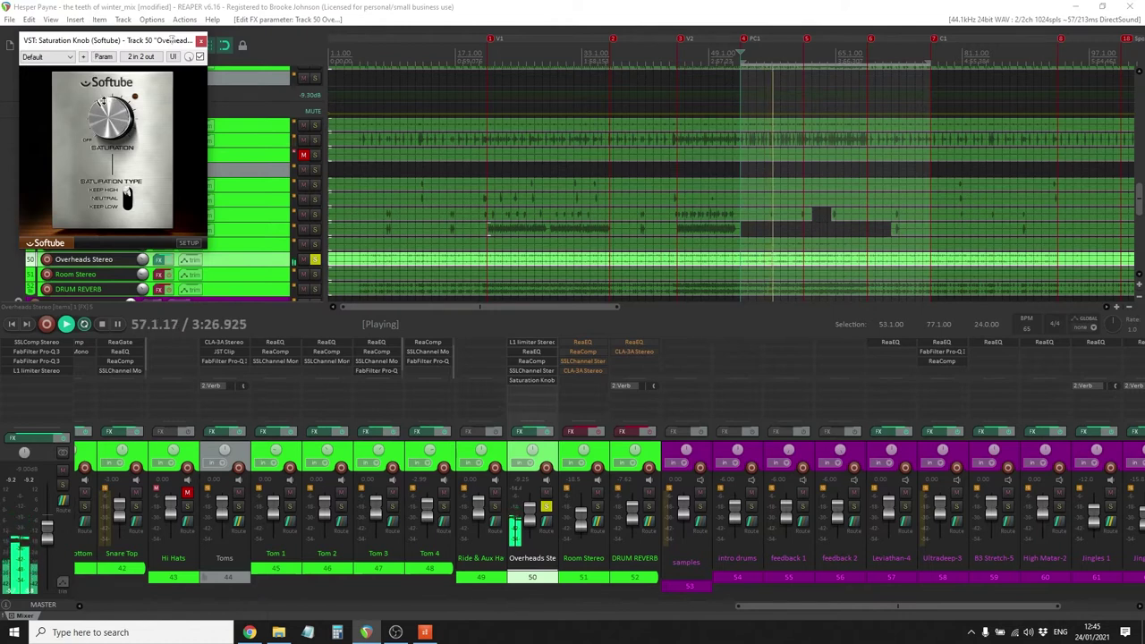
click(201, 41)
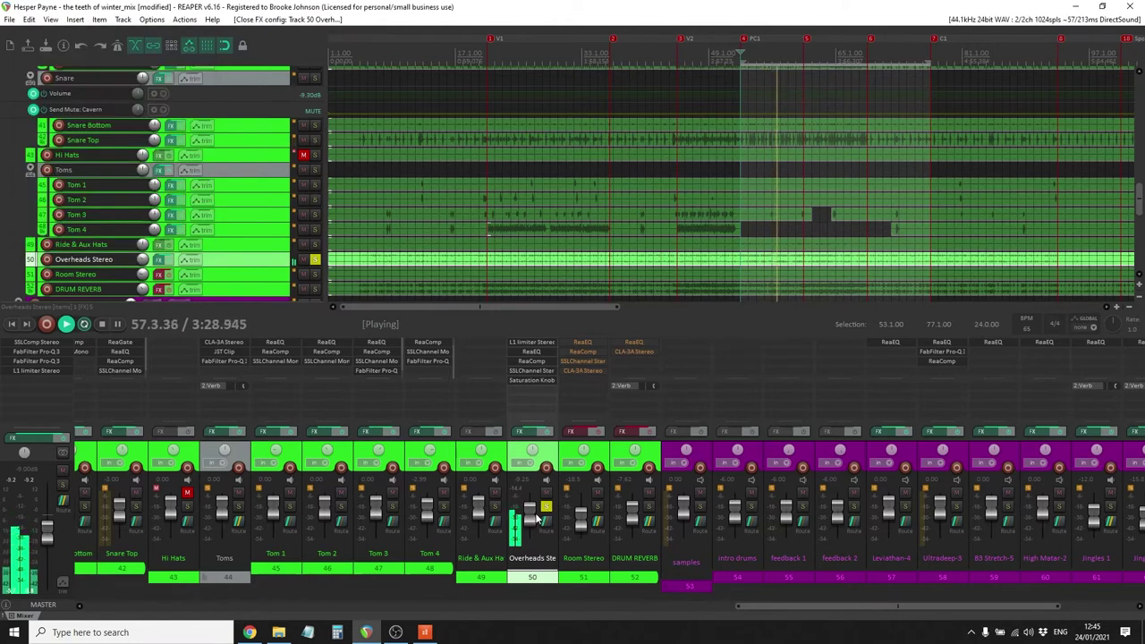
Unsolo Overheads Stereo and play the loop, briefly soloing it again to compare the overheads with the full drum kit
key(space)
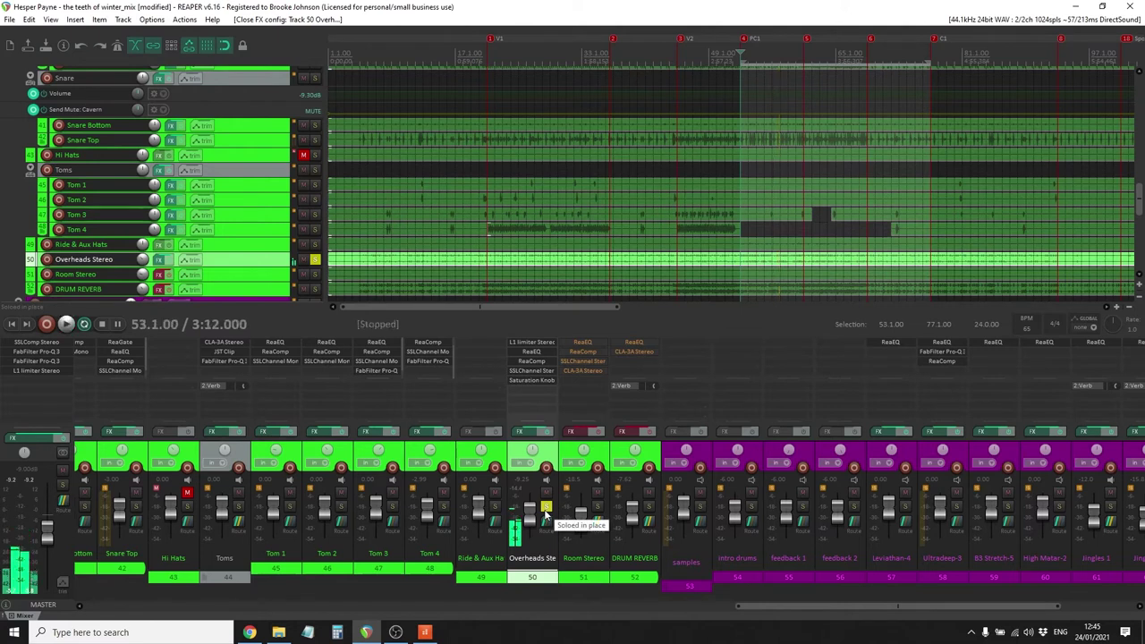
click(545, 507)
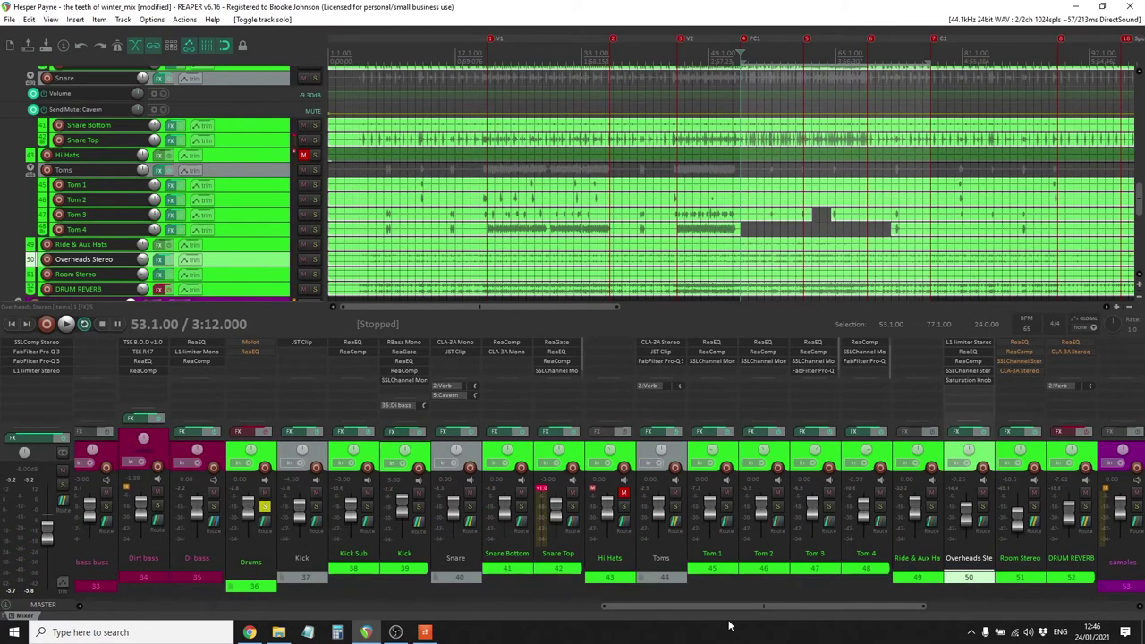
key(space)
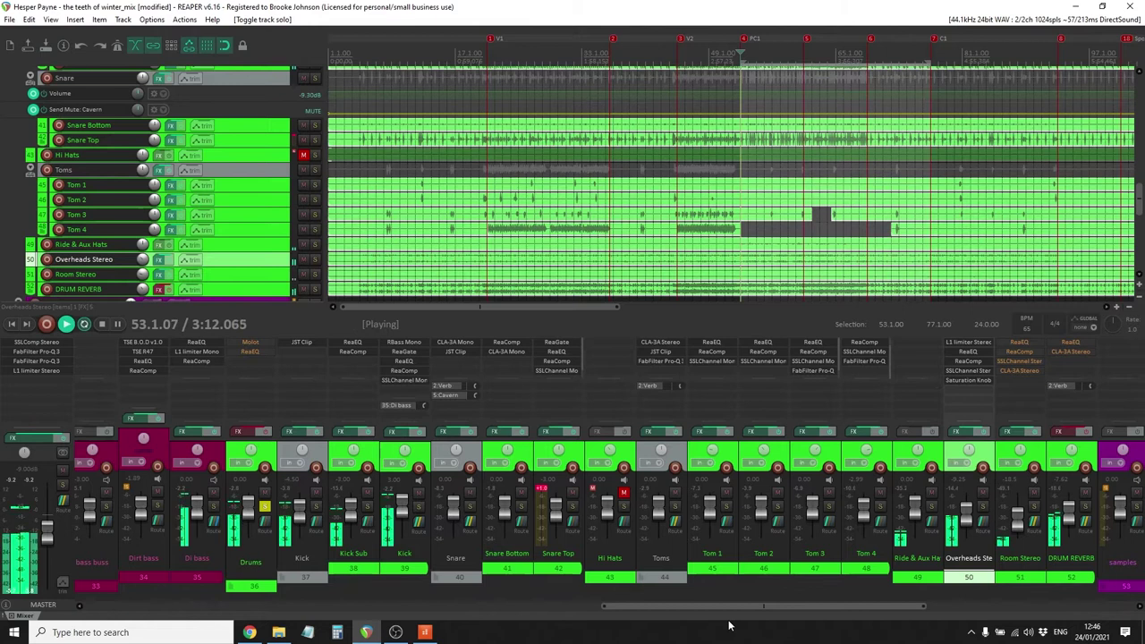
click(983, 511)
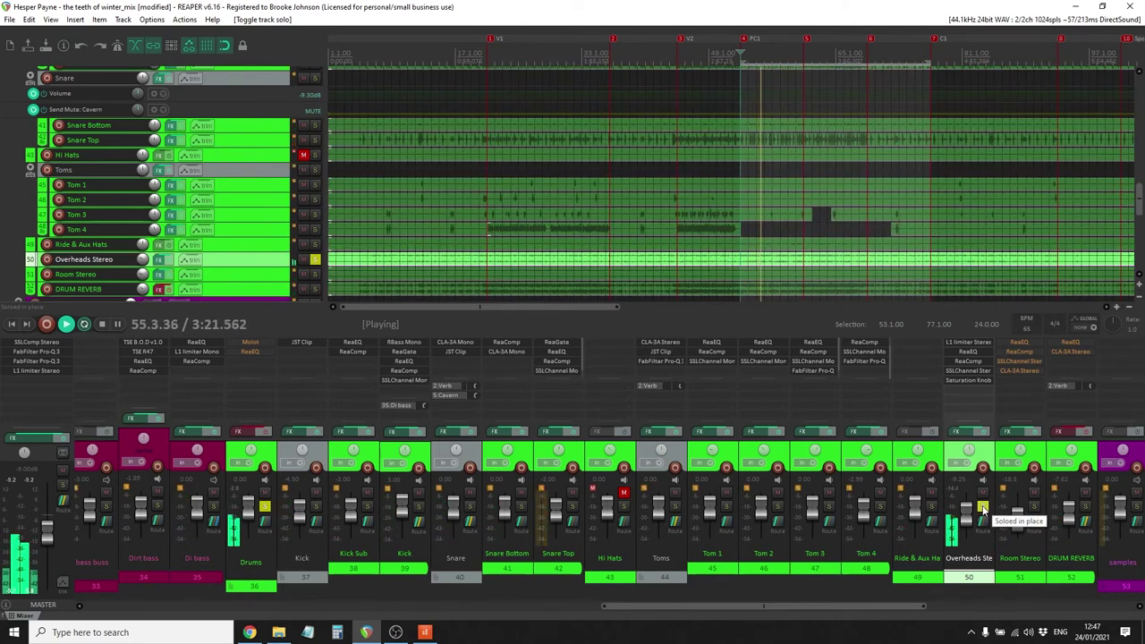
click(983, 509)
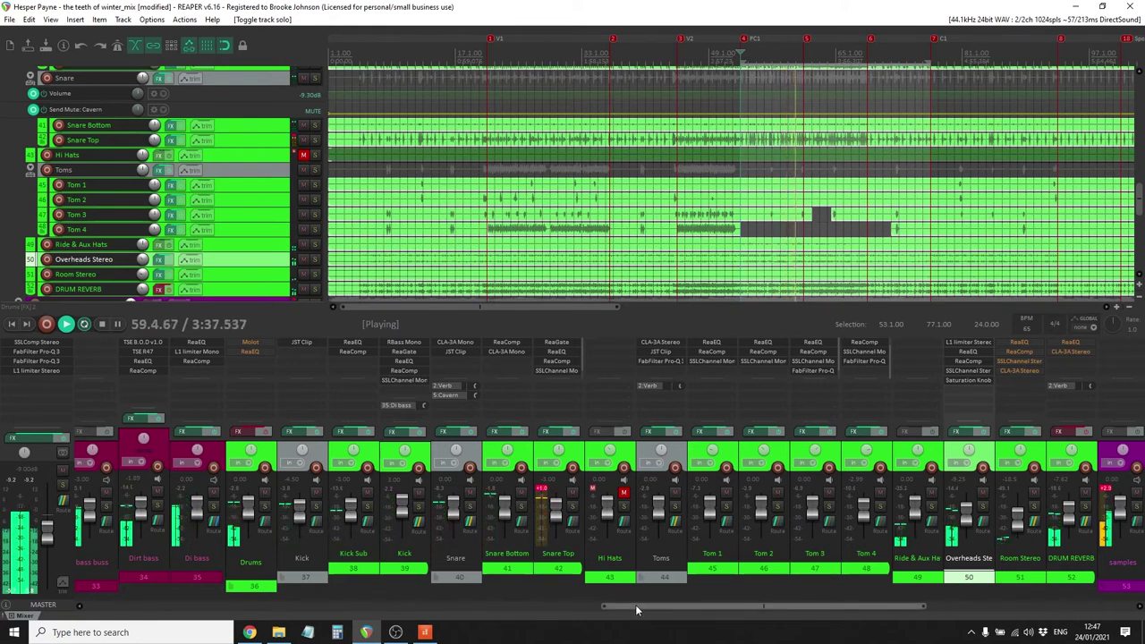
key(space)
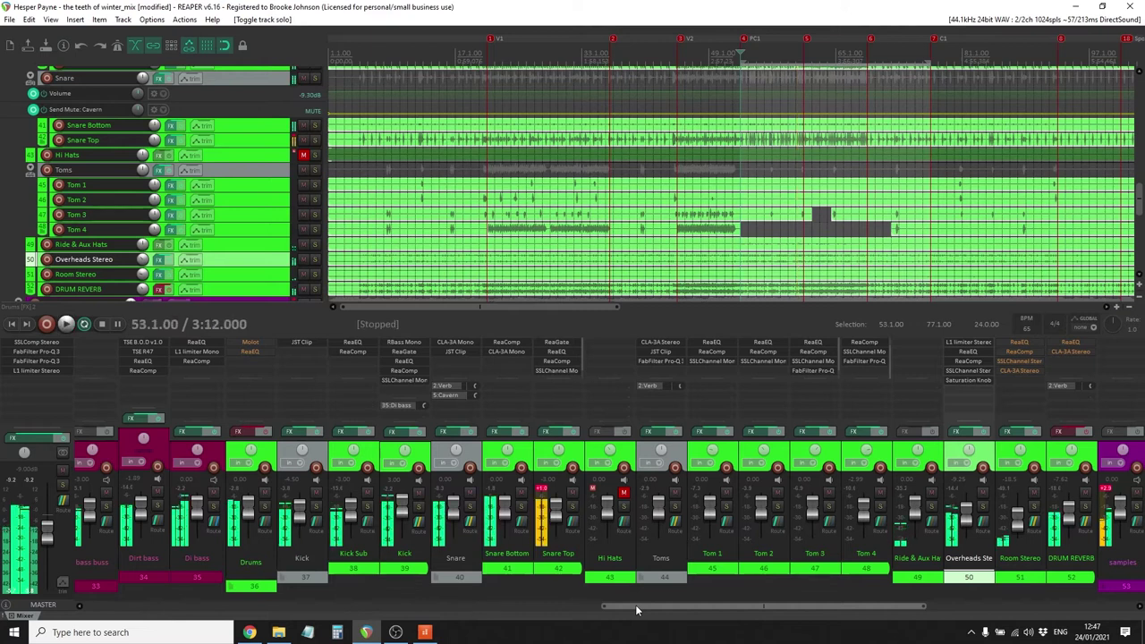
Solo Room Stereo with its fader at 12.0 dB, and enable its ReaEQ while the loop plays
drag(635, 606, 764, 612)
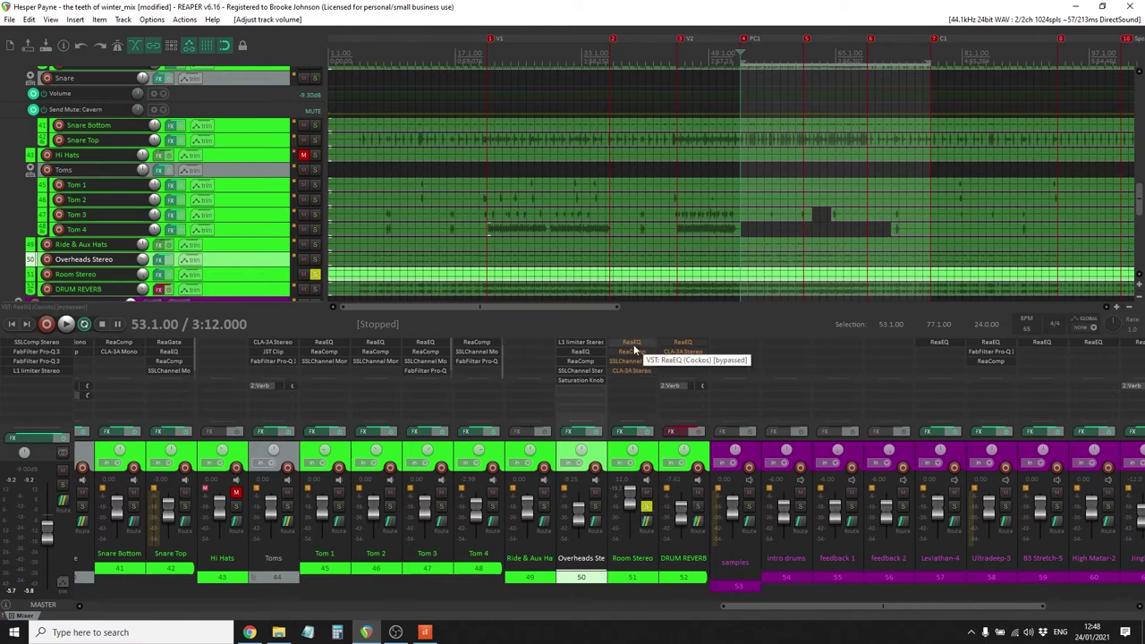
click(633, 345)
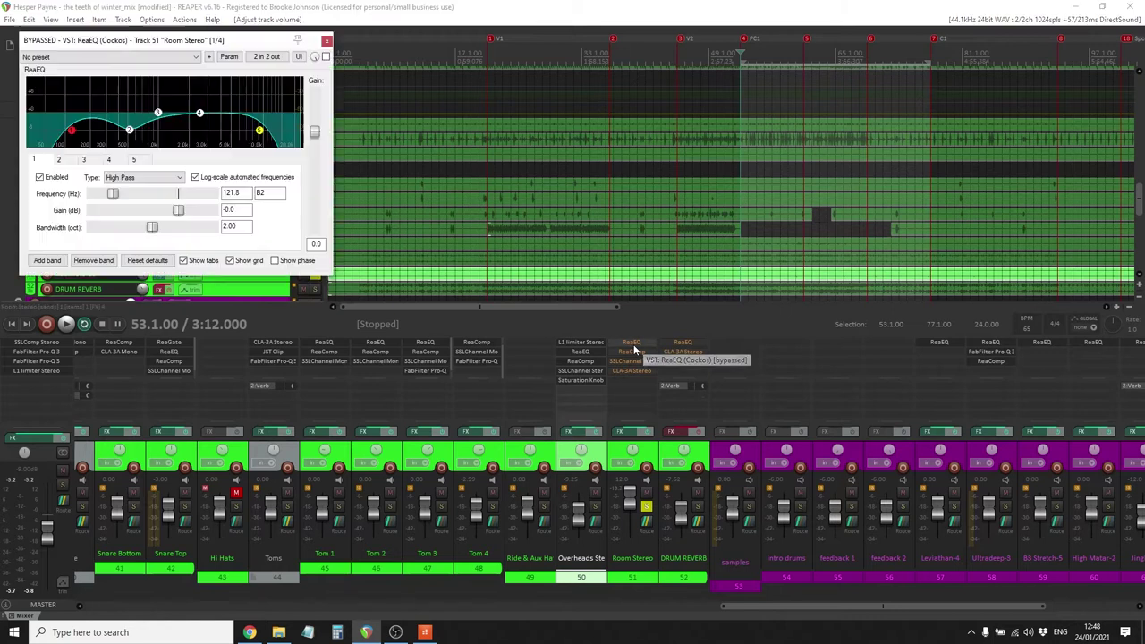
key(space)
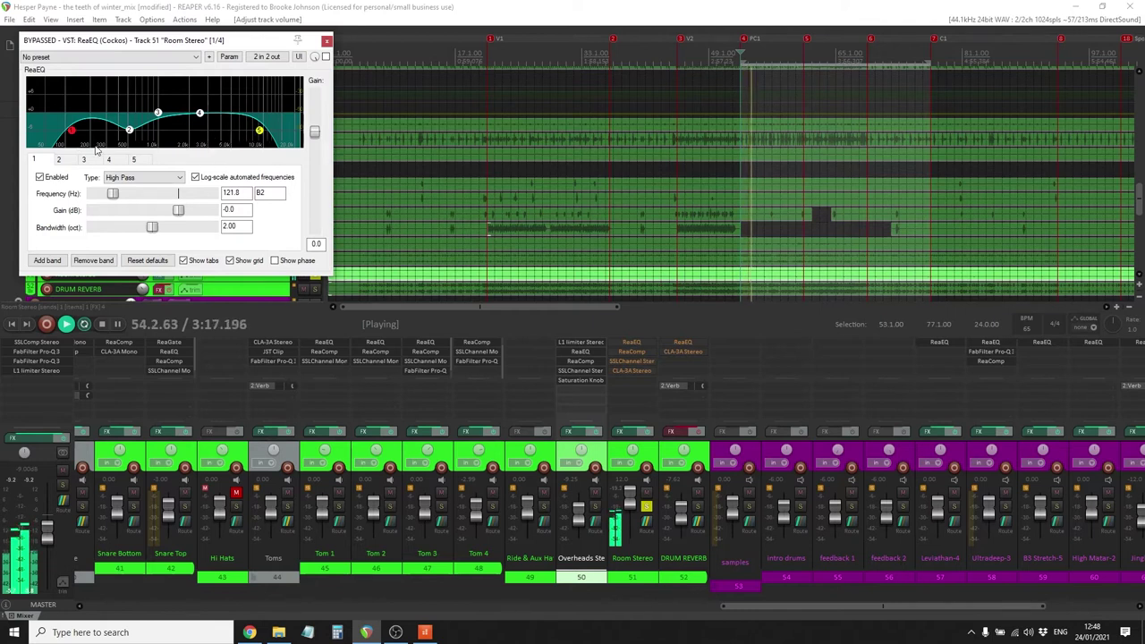
click(324, 56)
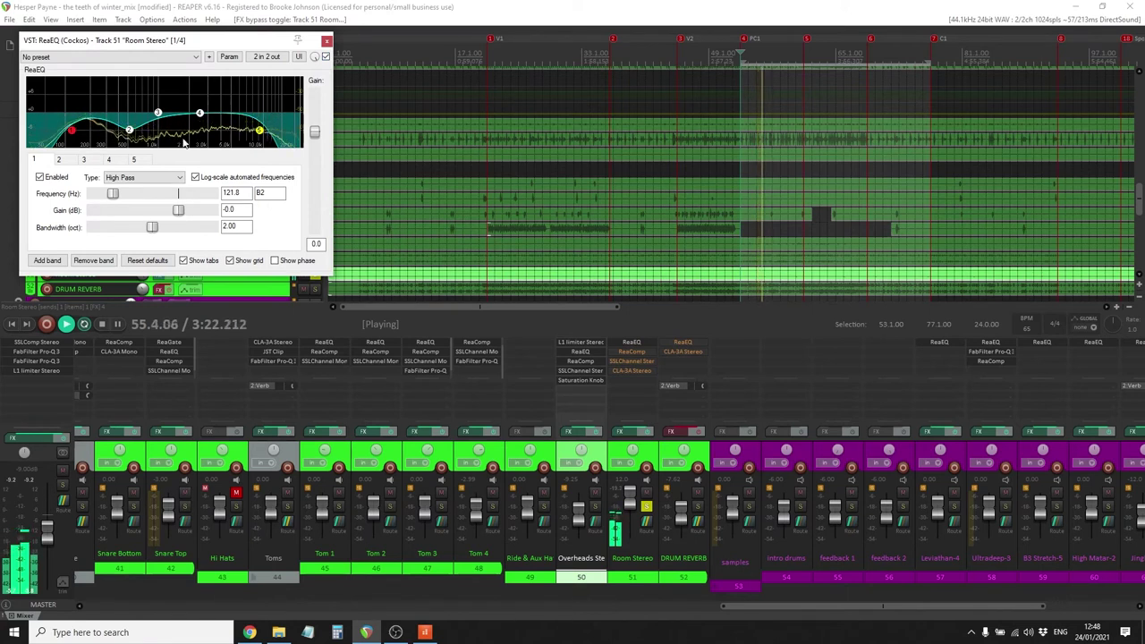
Boost band 2 of the Room Stereo ReaEQ to about 11.8 dB, and set its gain to -8.5 dB
click(130, 132)
drag(167, 210, 211, 212)
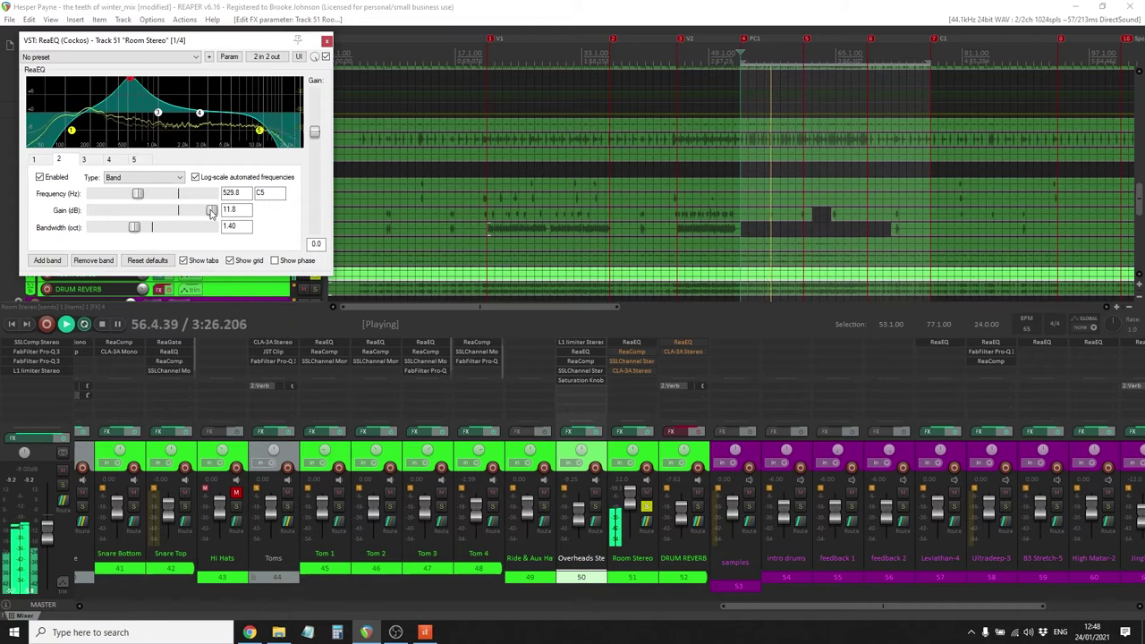
drag(178, 209, 0, 205)
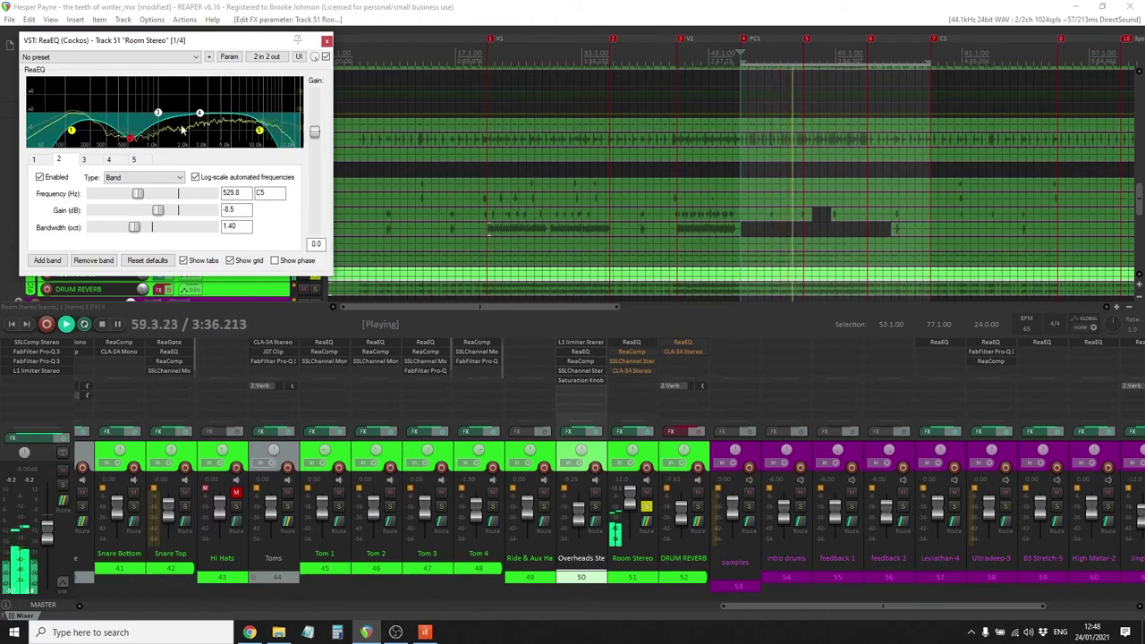
click(327, 41)
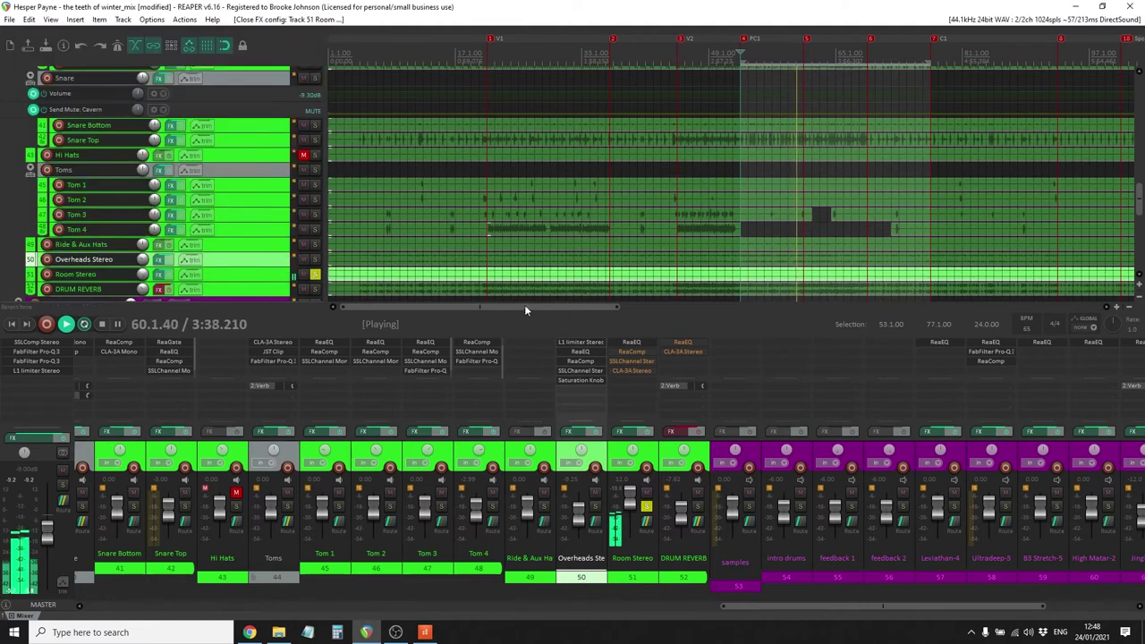
Enable ReaComp on Room Stereo, and try a threshold of about -42.9 dB before setting it to -23.5 dB
click(626, 352)
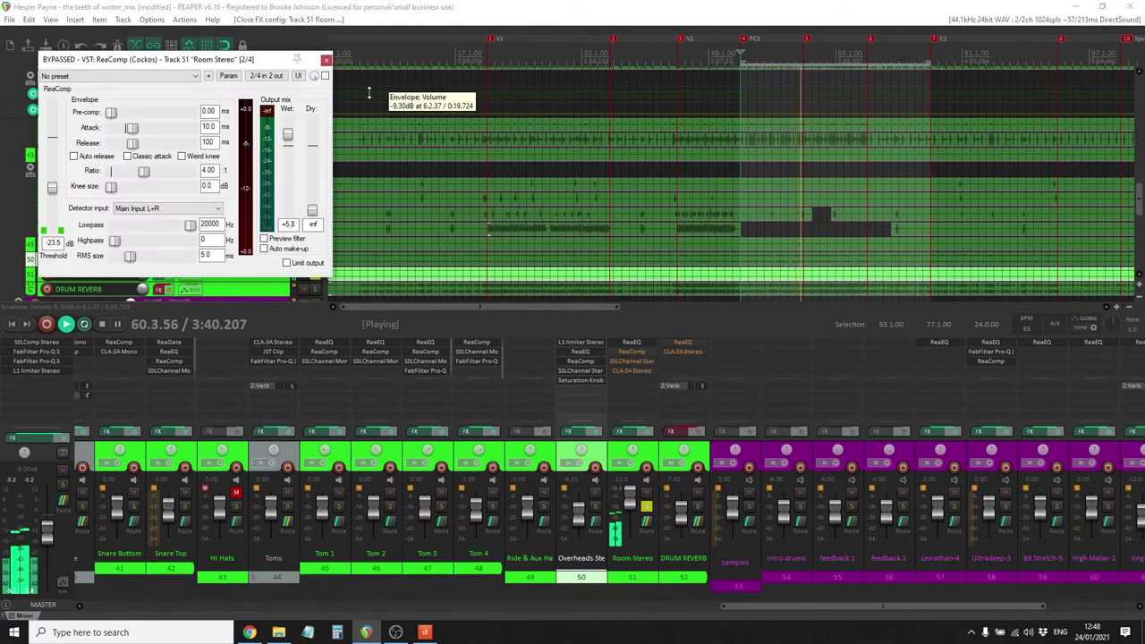
click(325, 78)
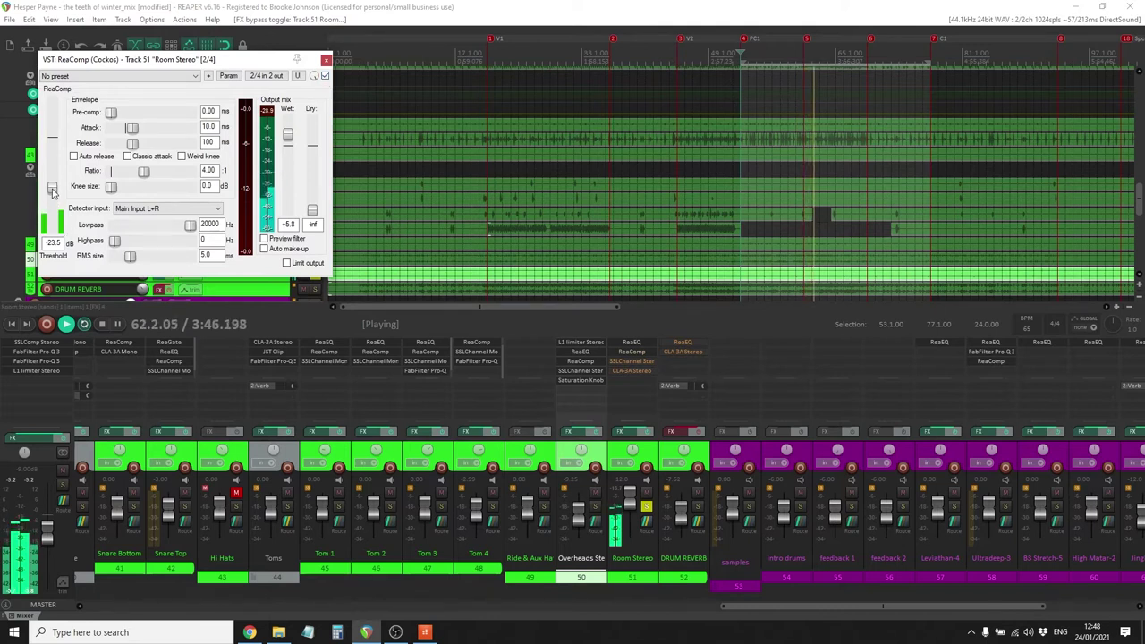
drag(52, 197, 53, 211)
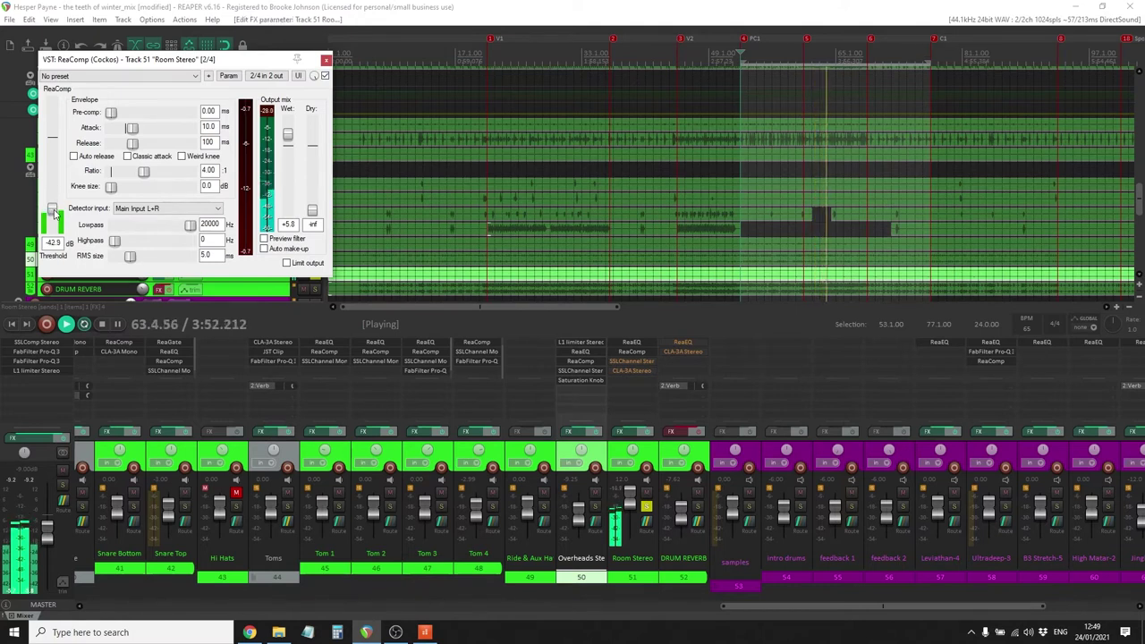
drag(53, 212, 52, 188)
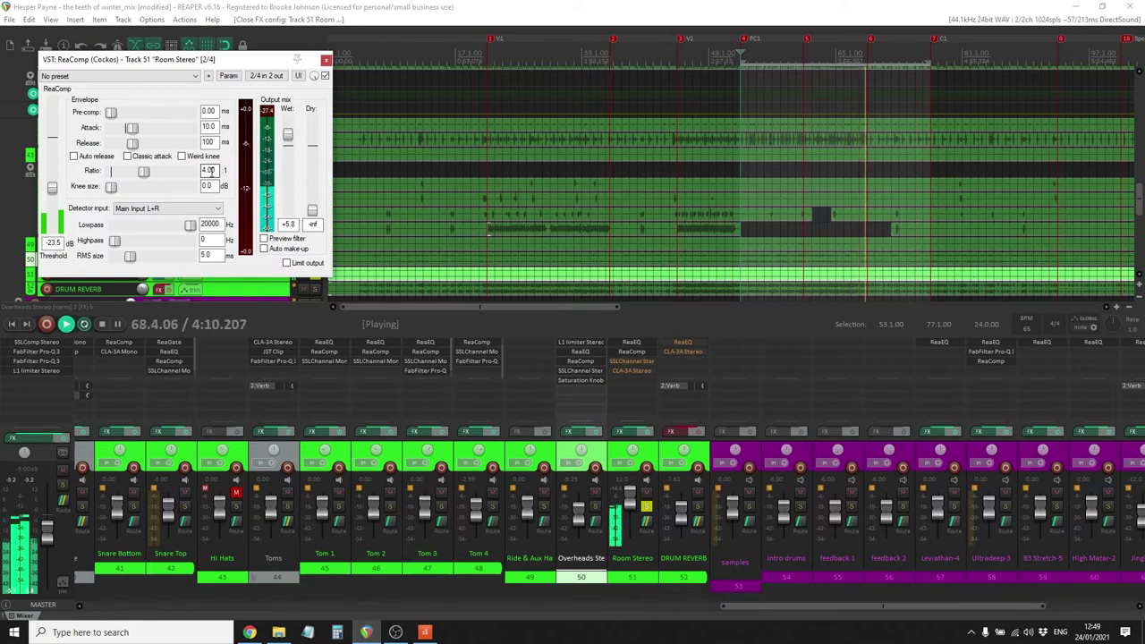
Compare the Room Stereo sound with ReaComp bypassed and enabled, leaving the compressor on
click(326, 76)
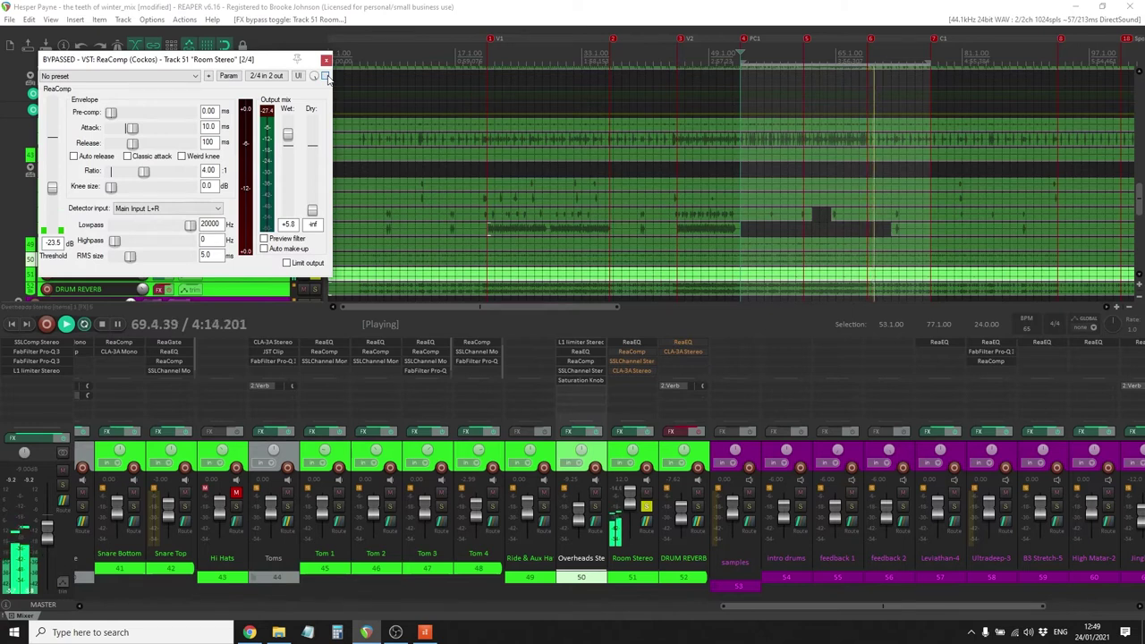
click(325, 76)
click(326, 61)
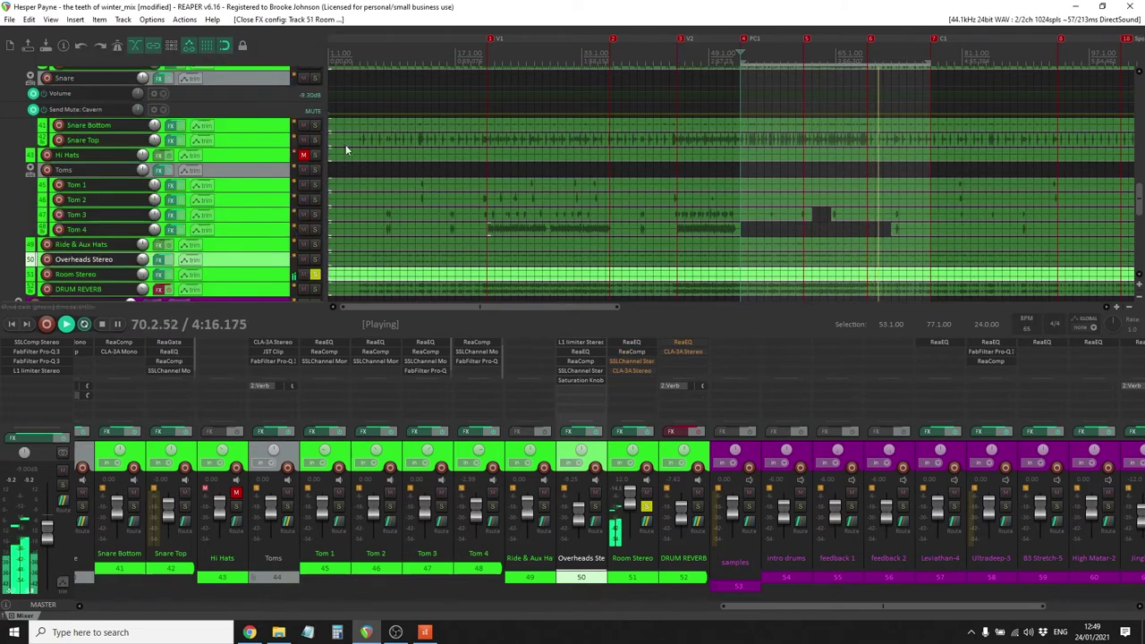
Enable SSLChannel Stereo on Room Stereo and make small adjustments to its HF gain and LMF gain while the loop plays
click(619, 363)
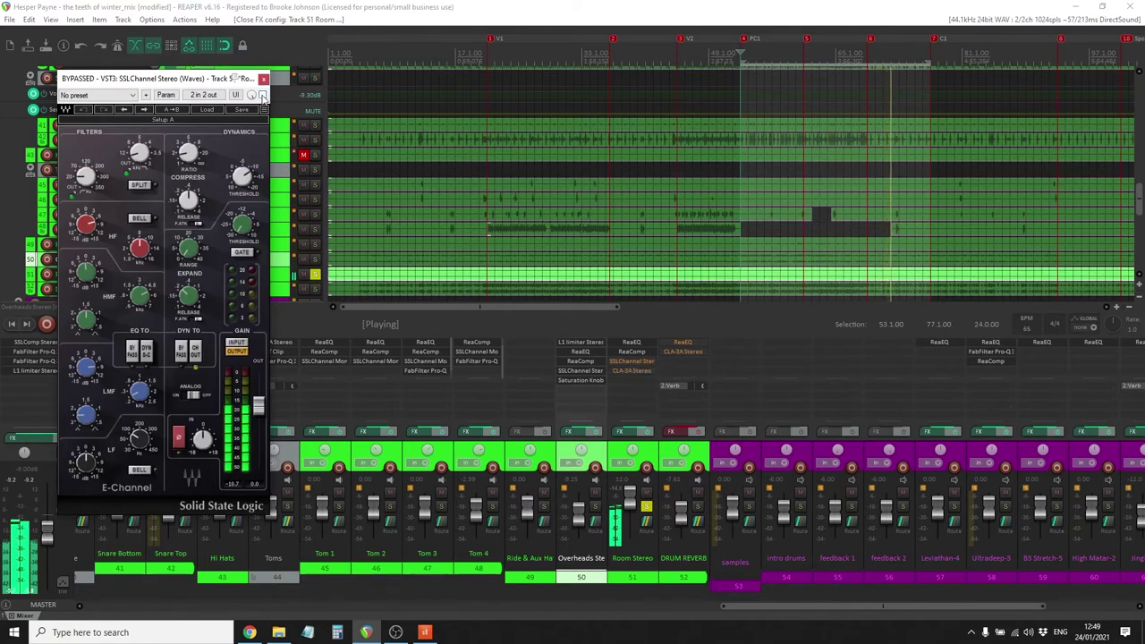
click(263, 95)
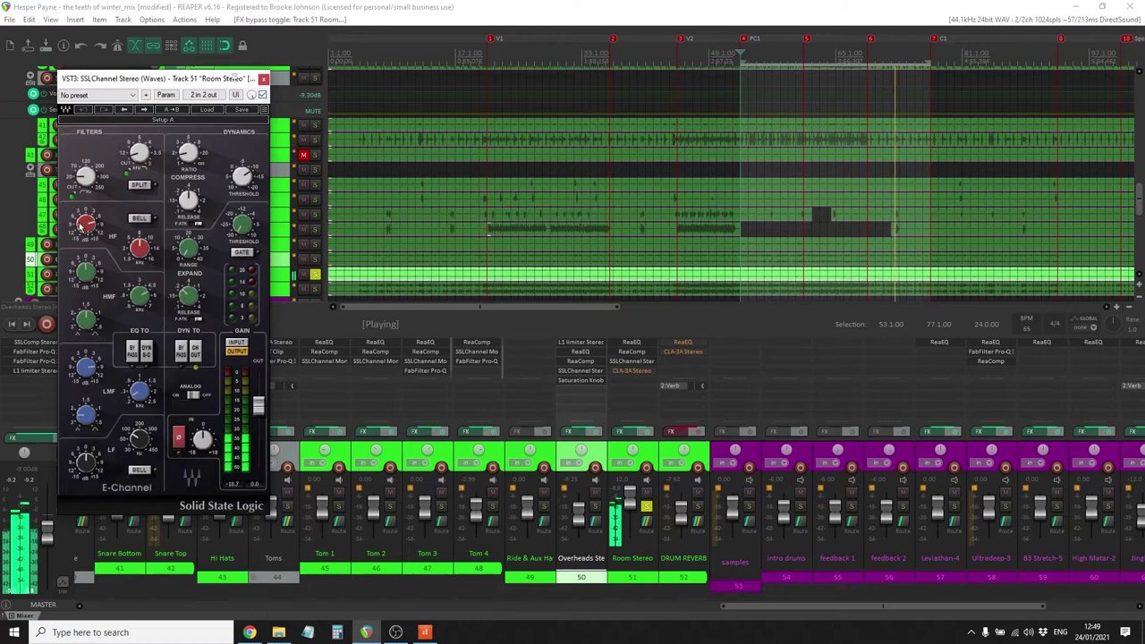
drag(85, 225, 85, 218)
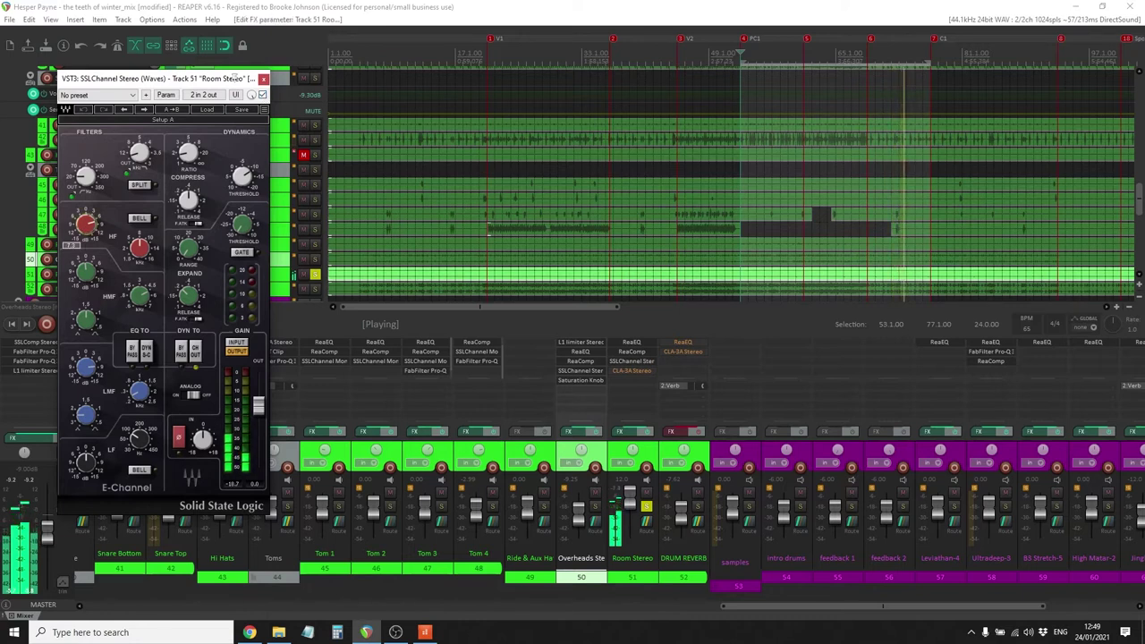
drag(85, 224, 85, 230)
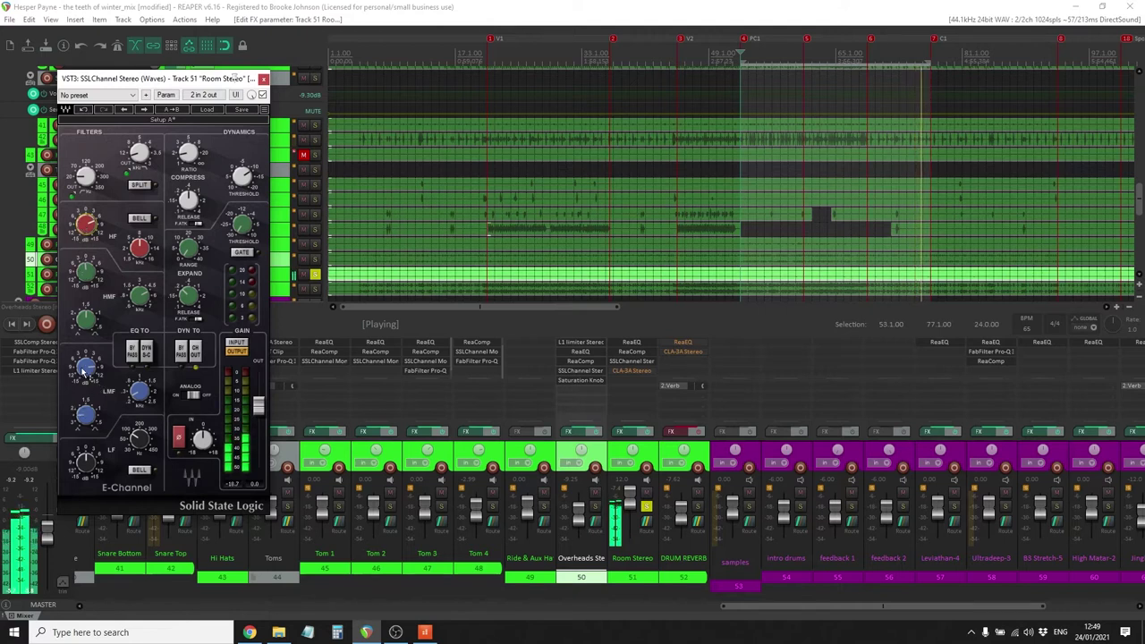
drag(82, 372, 83, 368)
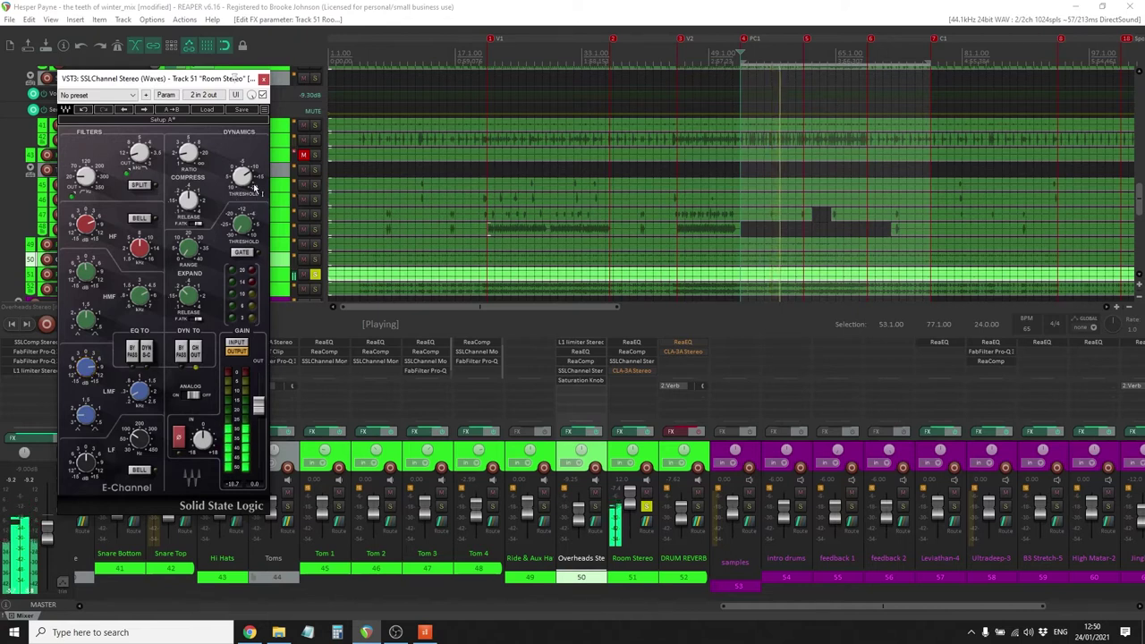
click(263, 79)
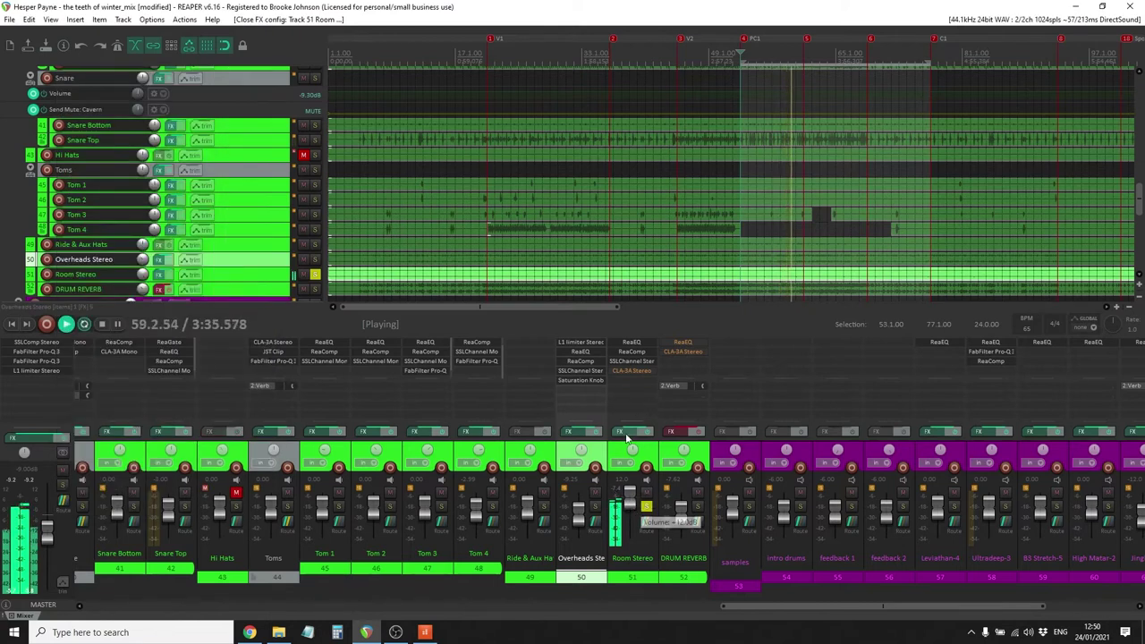
Enable CLA-3A Stereo on Room Stereo and lower the track's fader to -18.5 dB
click(626, 371)
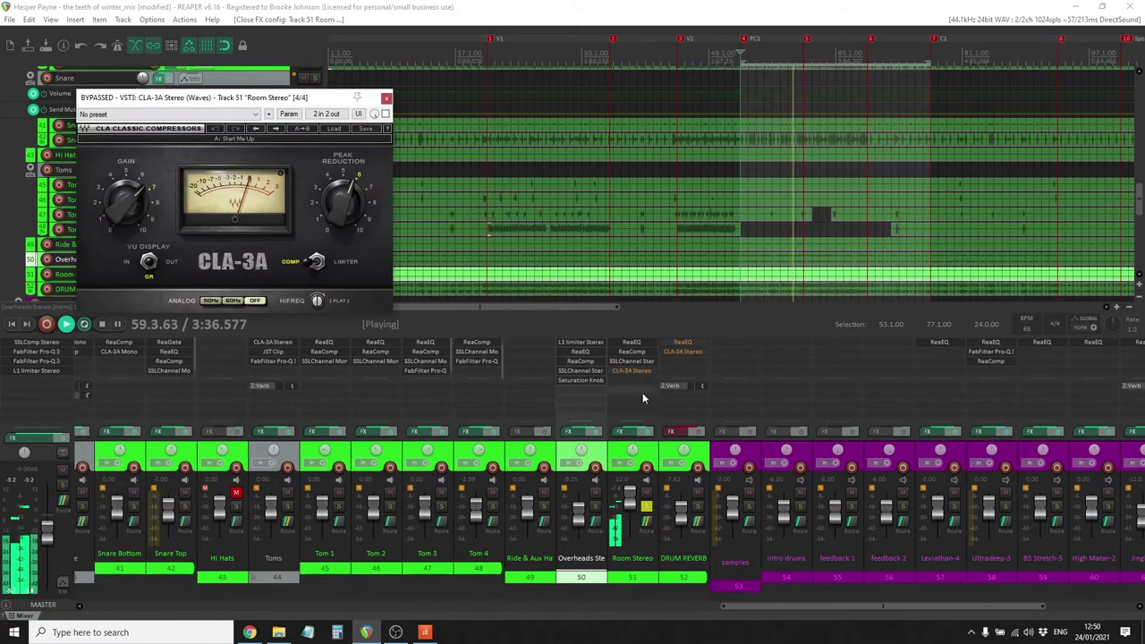
click(385, 114)
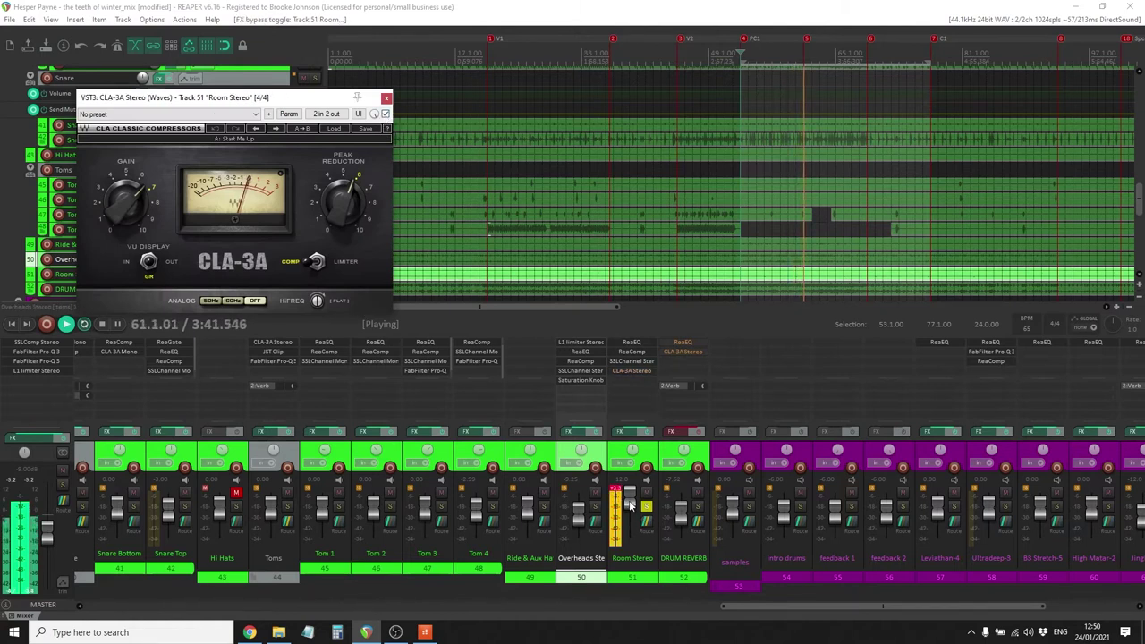
drag(630, 505, 630, 526)
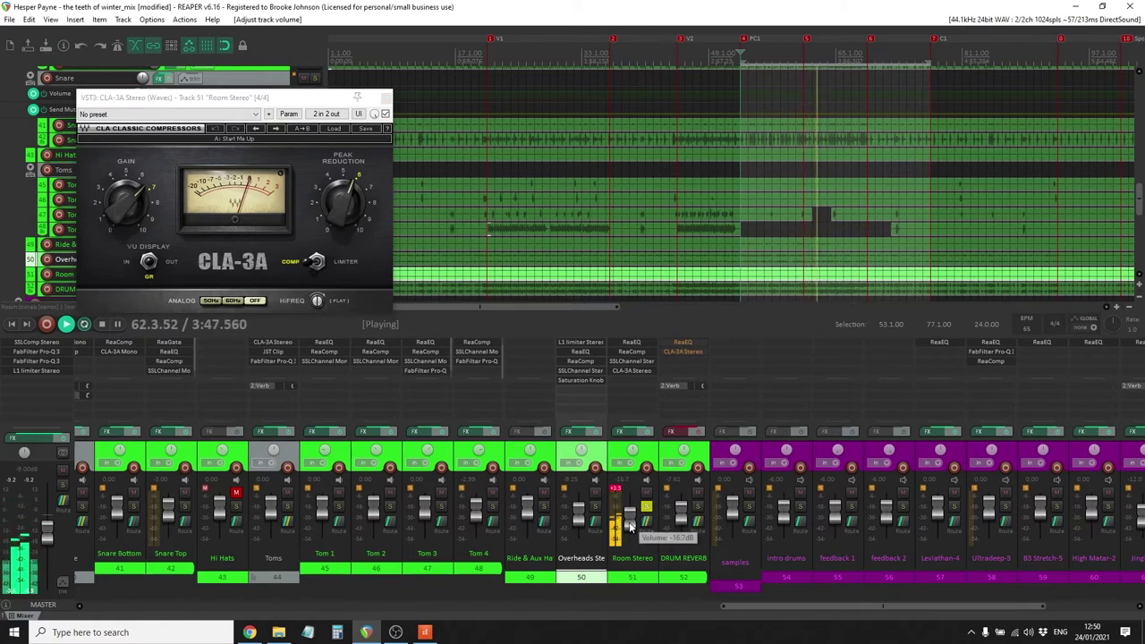
right_click(630, 528)
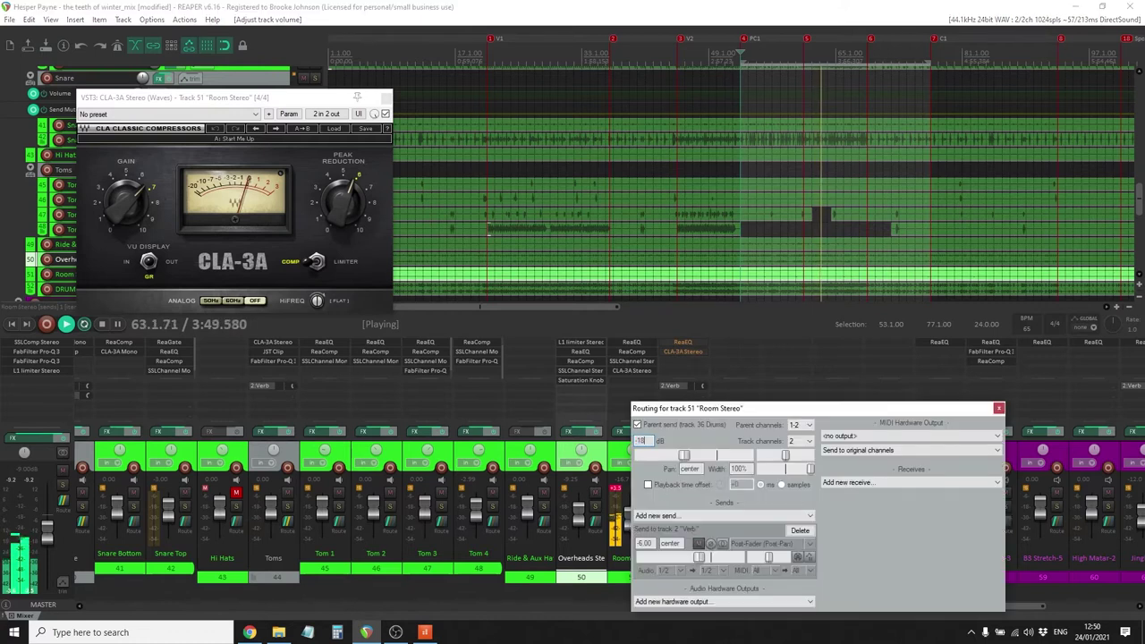
click(998, 408)
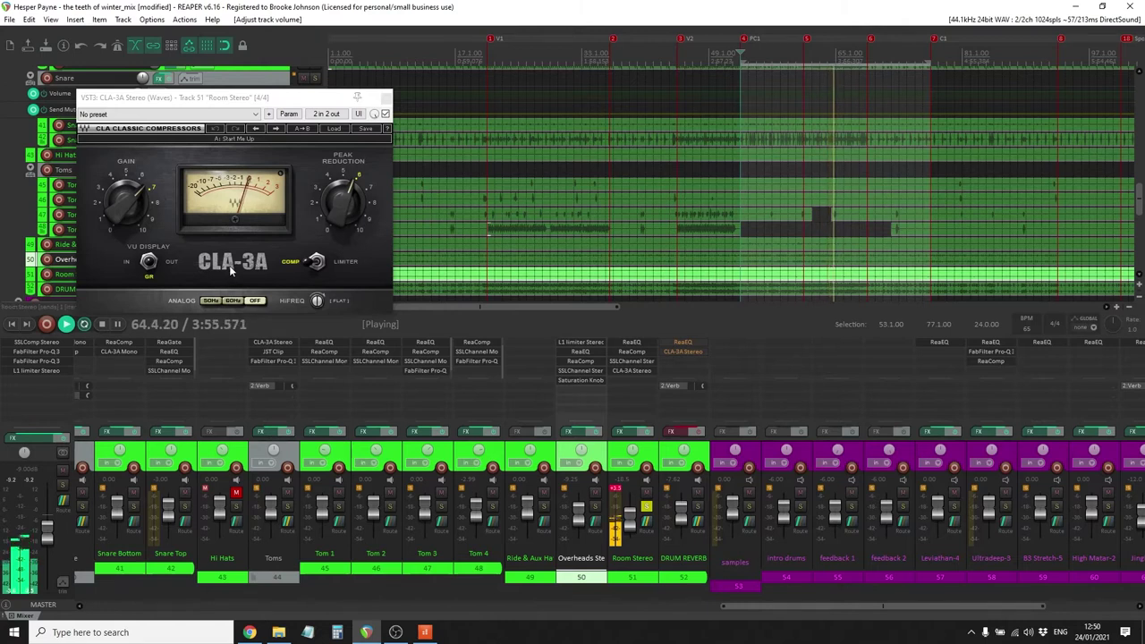
click(385, 98)
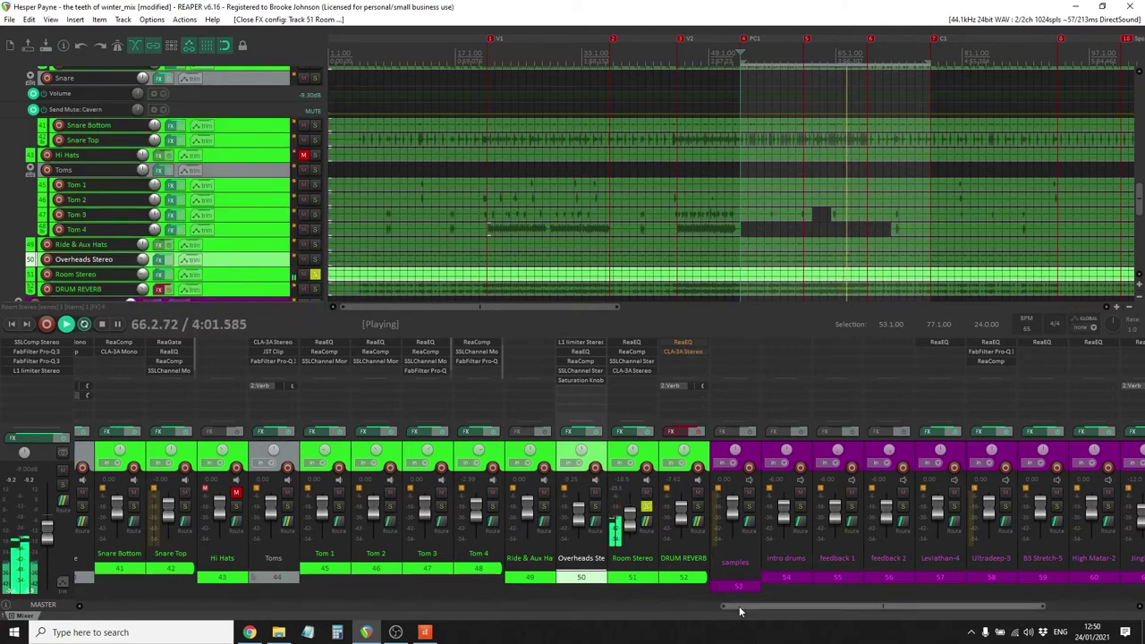
Solo the whole Drums folder and clear the solo on Room Stereo
drag(736, 606, 653, 620)
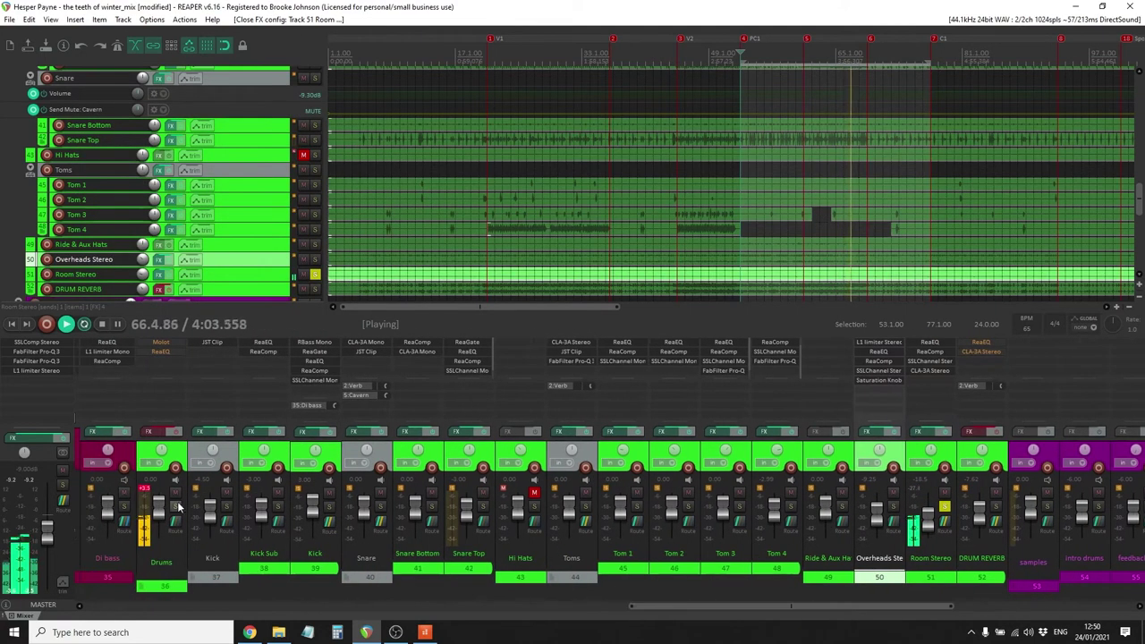
click(175, 507)
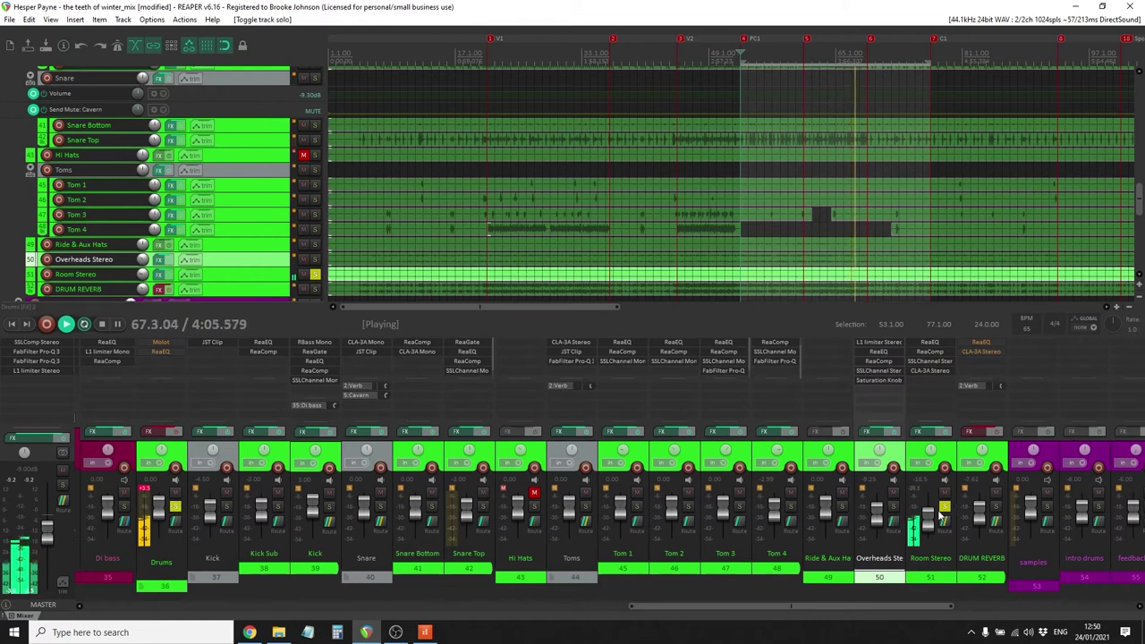
click(944, 507)
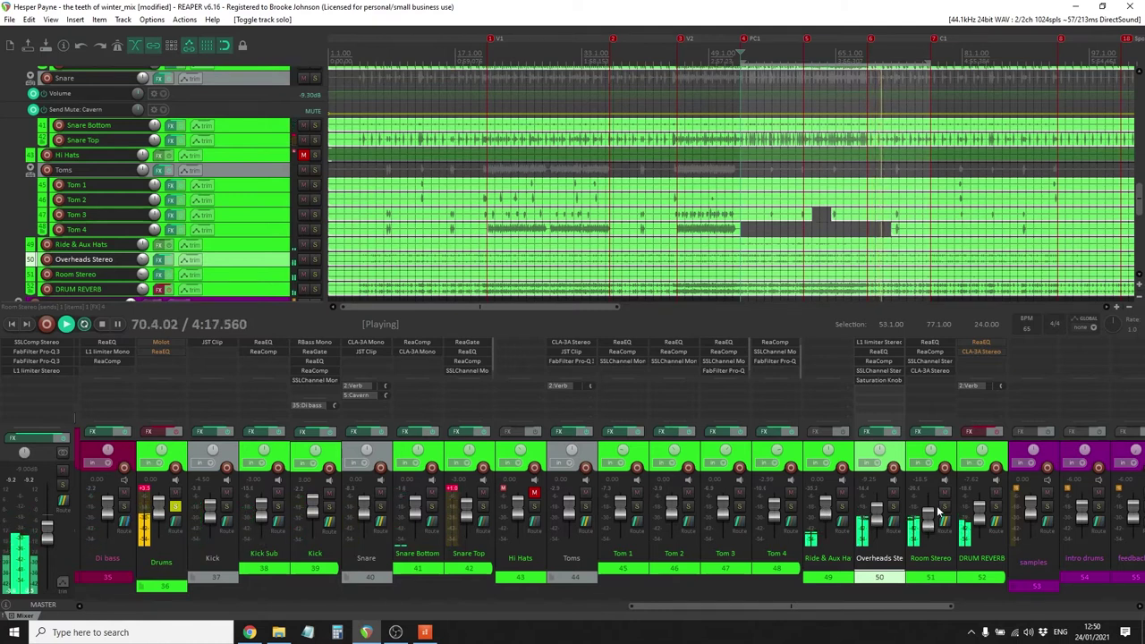
Compare the drum mix with Room Stereo muted and unmuted, leaving the track unmuted
click(944, 492)
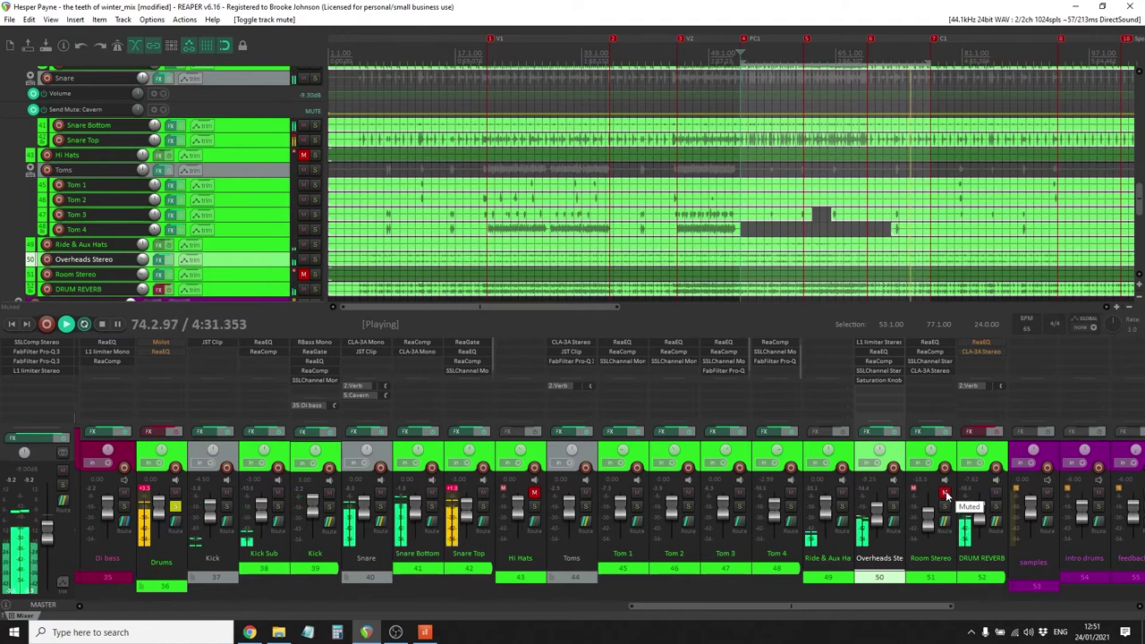
click(944, 493)
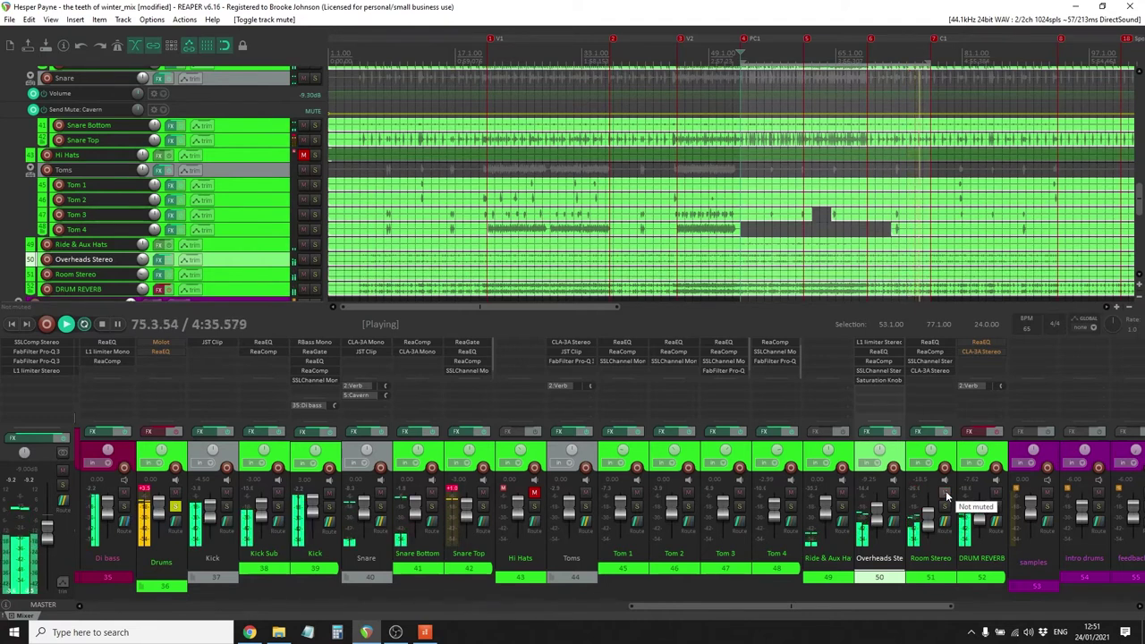
click(946, 494)
click(946, 493)
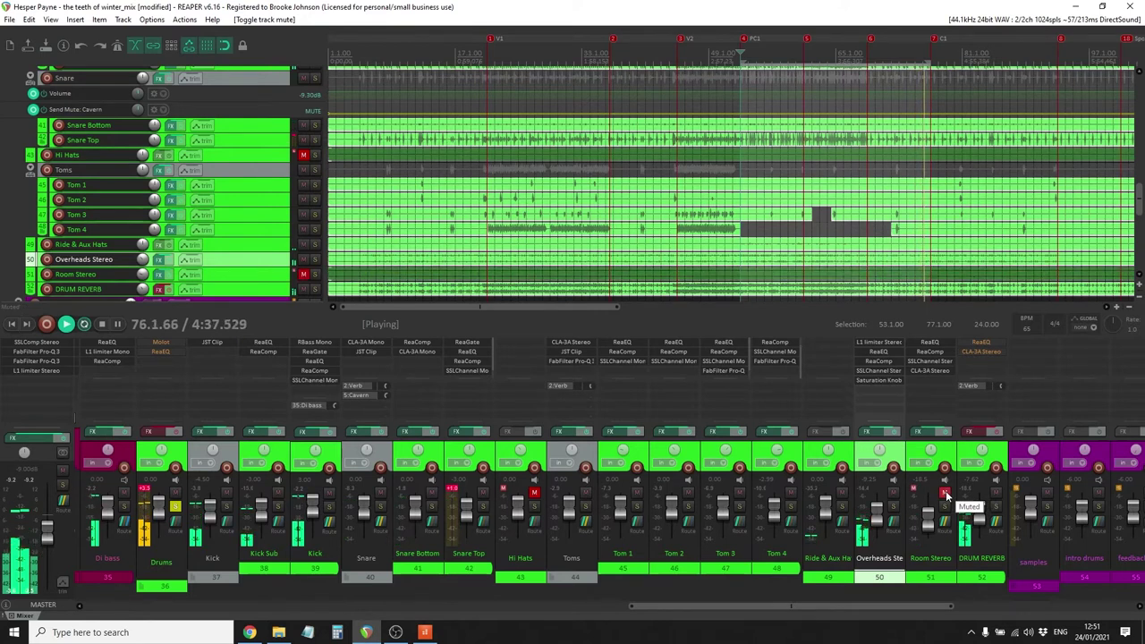
click(946, 494)
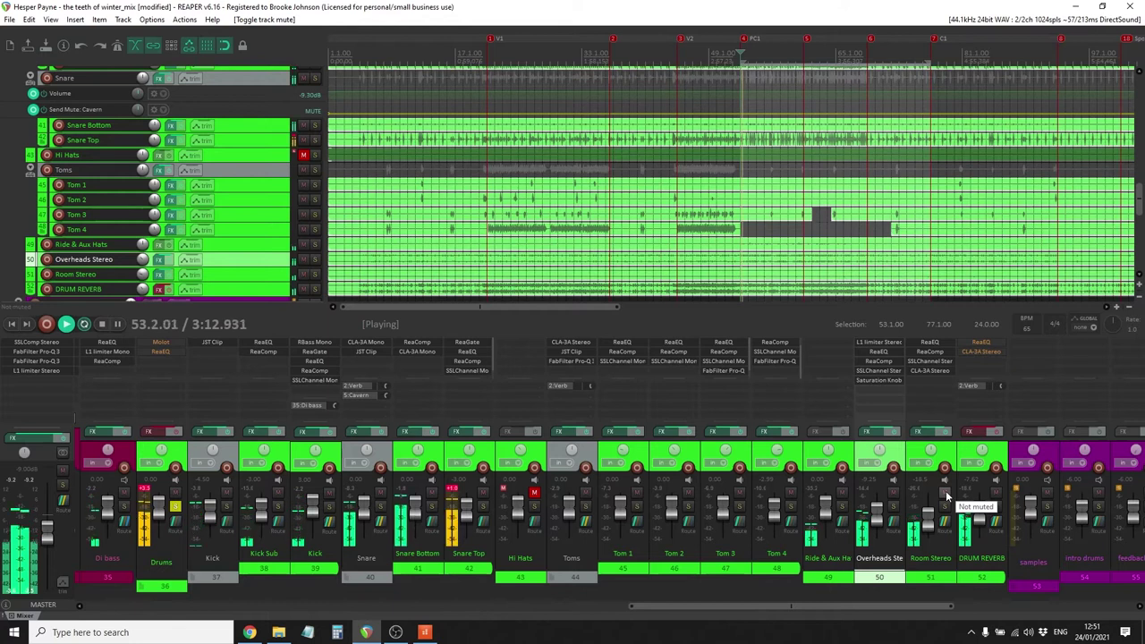
Solo DRUM REVERB, restart the loop from its beginning, and enable the track's ReaEQ
key(space)
click(995, 506)
key(space)
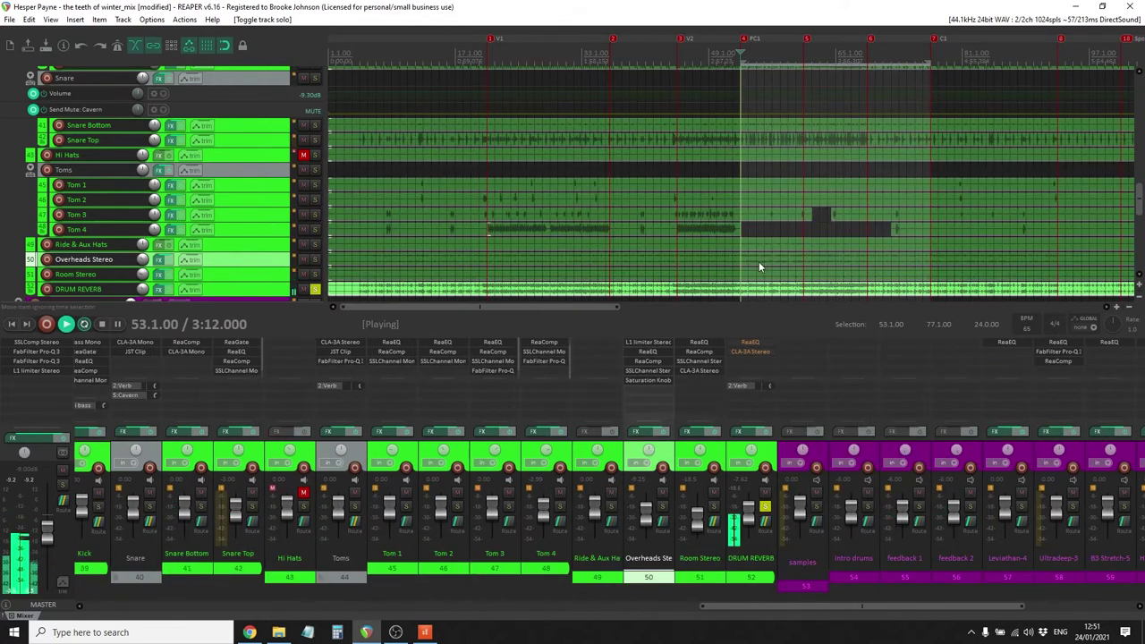
click(764, 450)
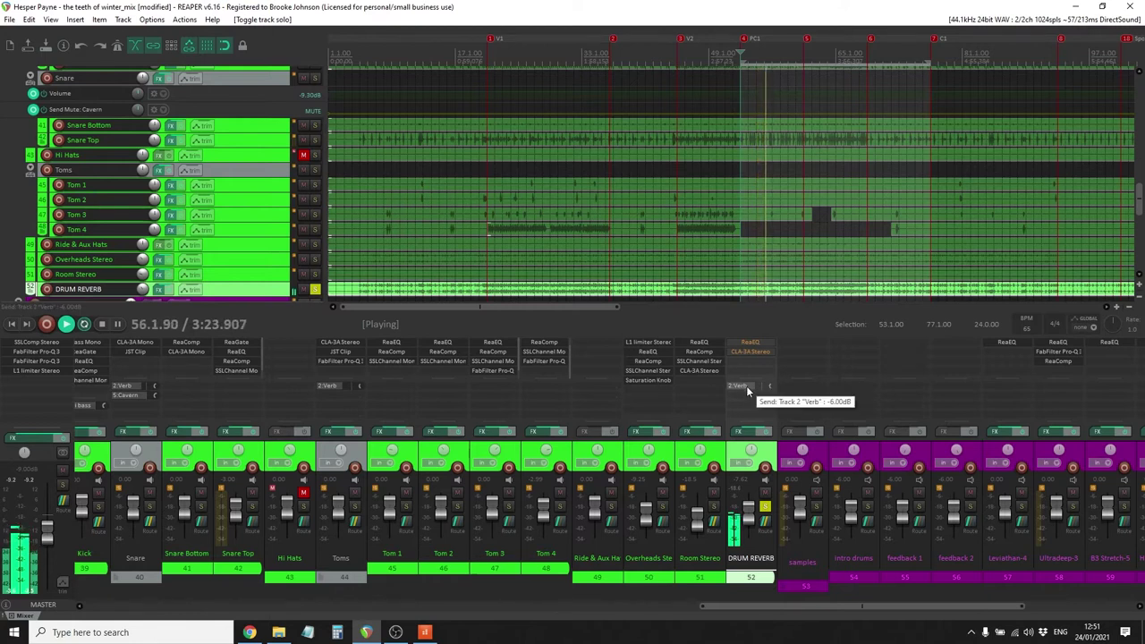
click(755, 342)
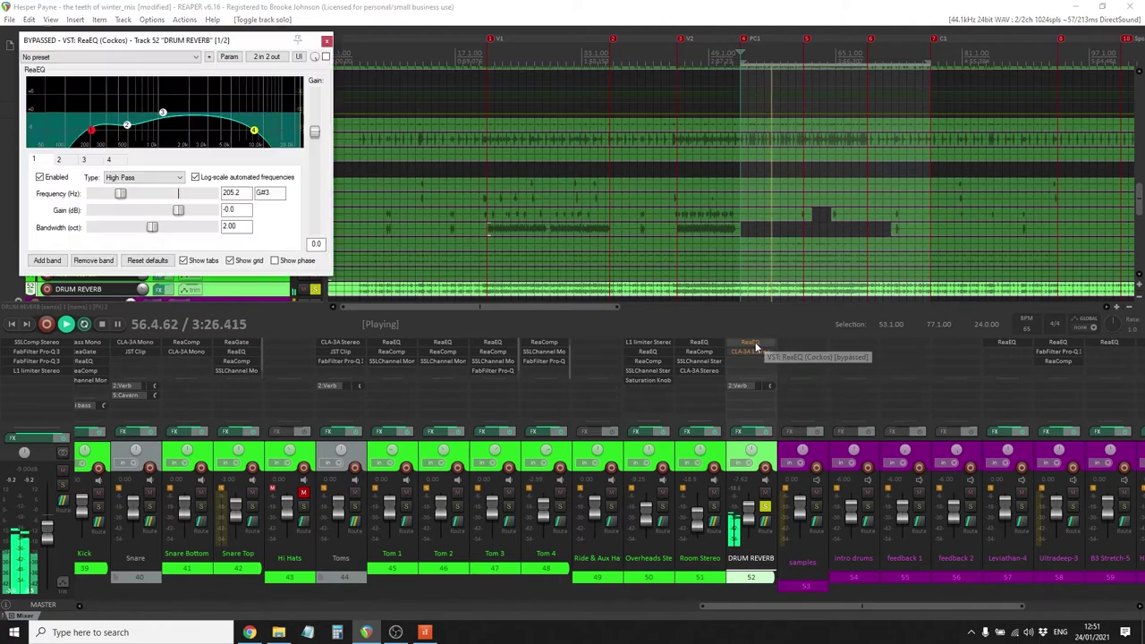
click(326, 56)
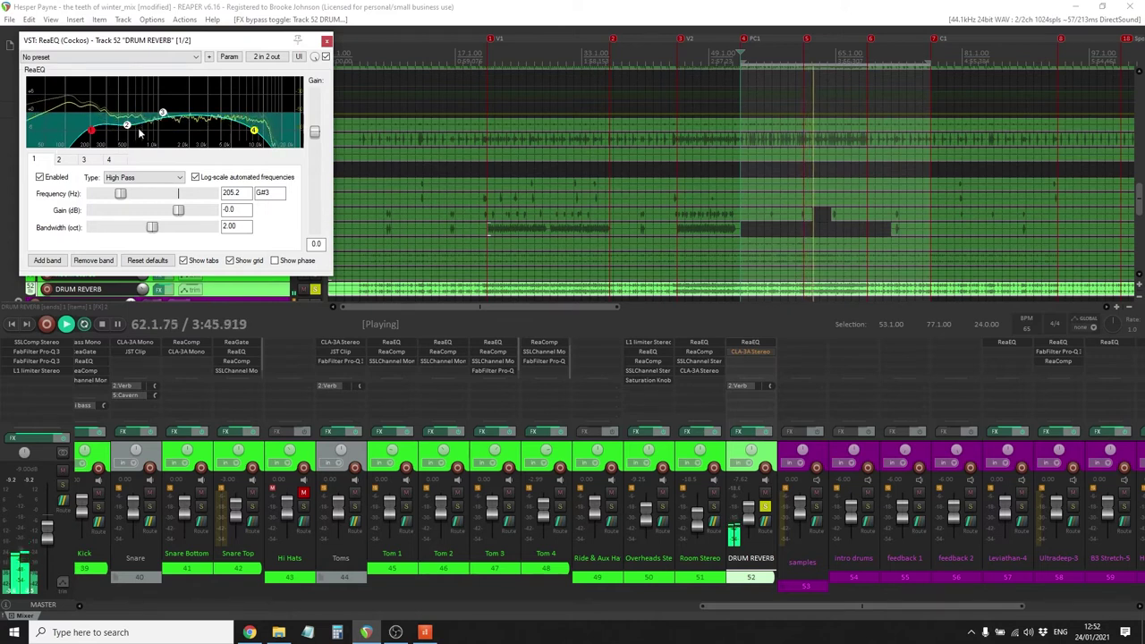
click(327, 40)
Enable CLA-3A Stereo on DRUM REVERB
click(753, 349)
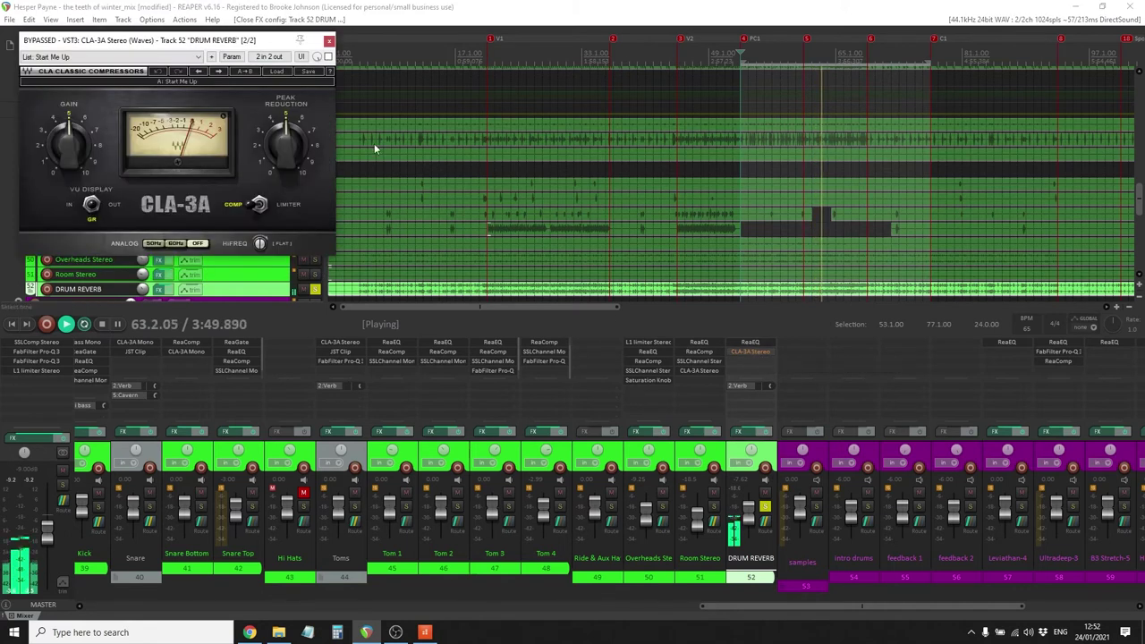
click(328, 57)
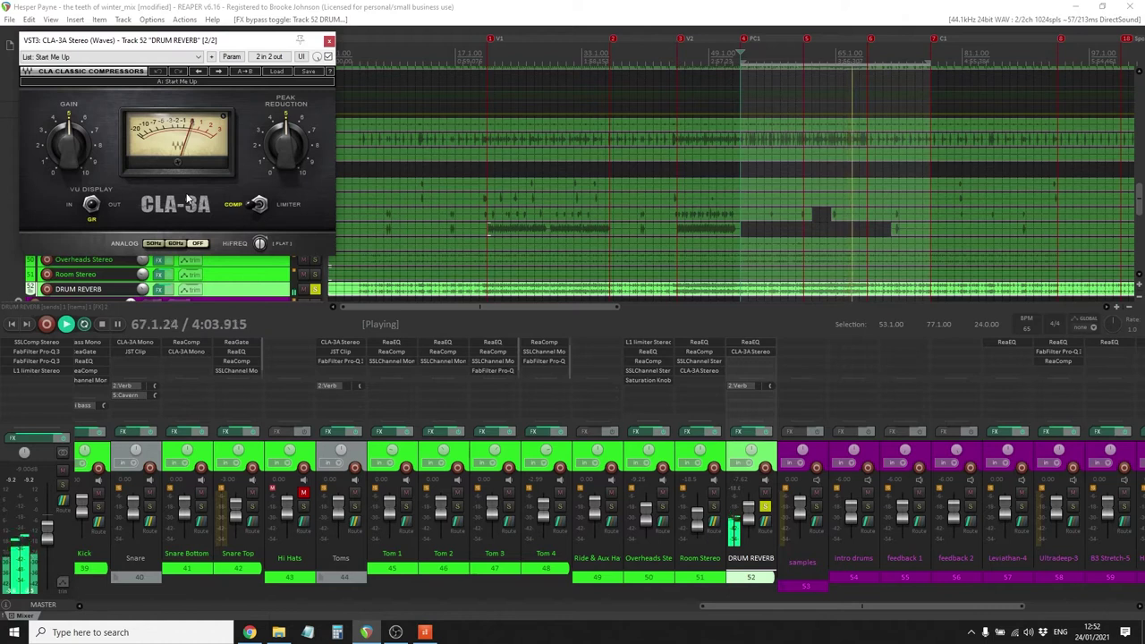
mouse_move(290, 150)
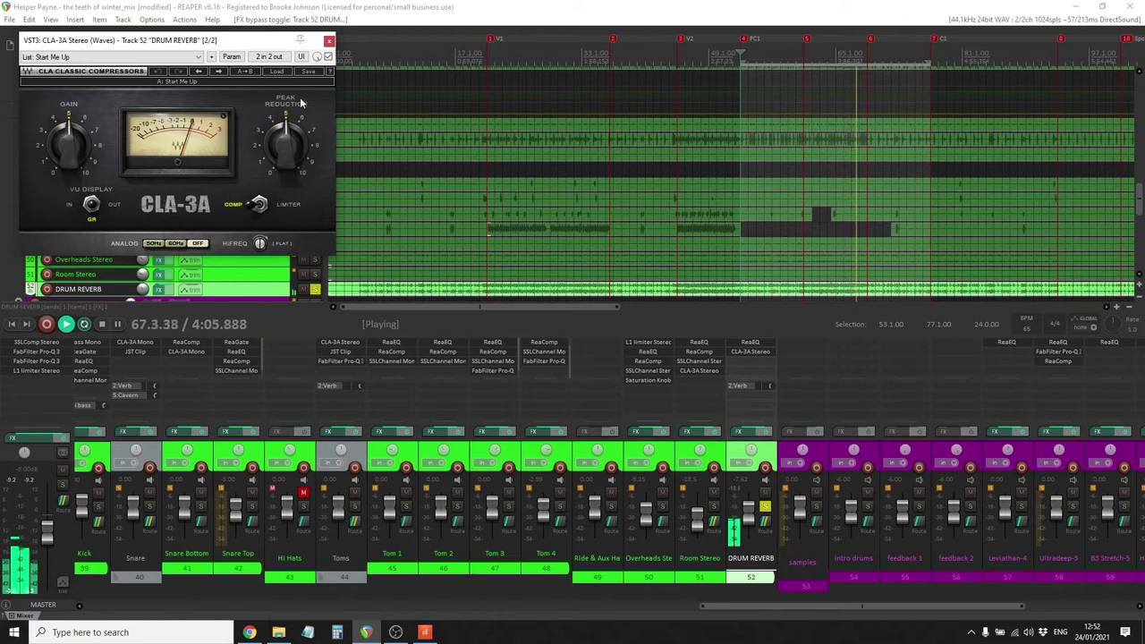
click(330, 42)
Clear the solo on DRUM REVERB and compare the mix with that track muted and unmuted, leaving it unmuted
drag(733, 608, 640, 610)
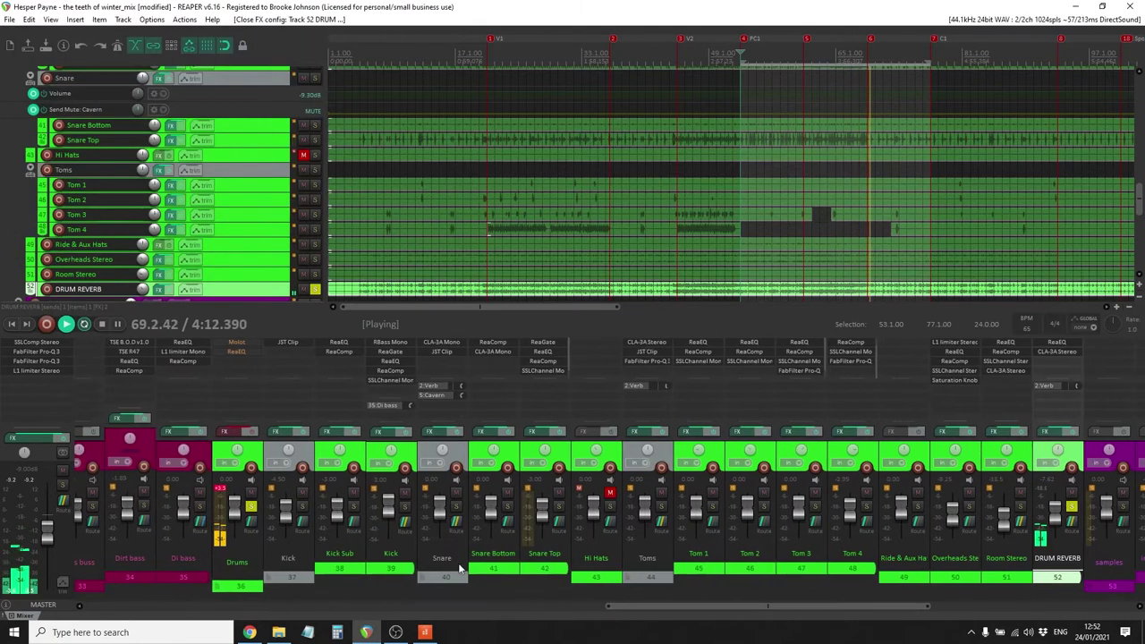
click(1071, 506)
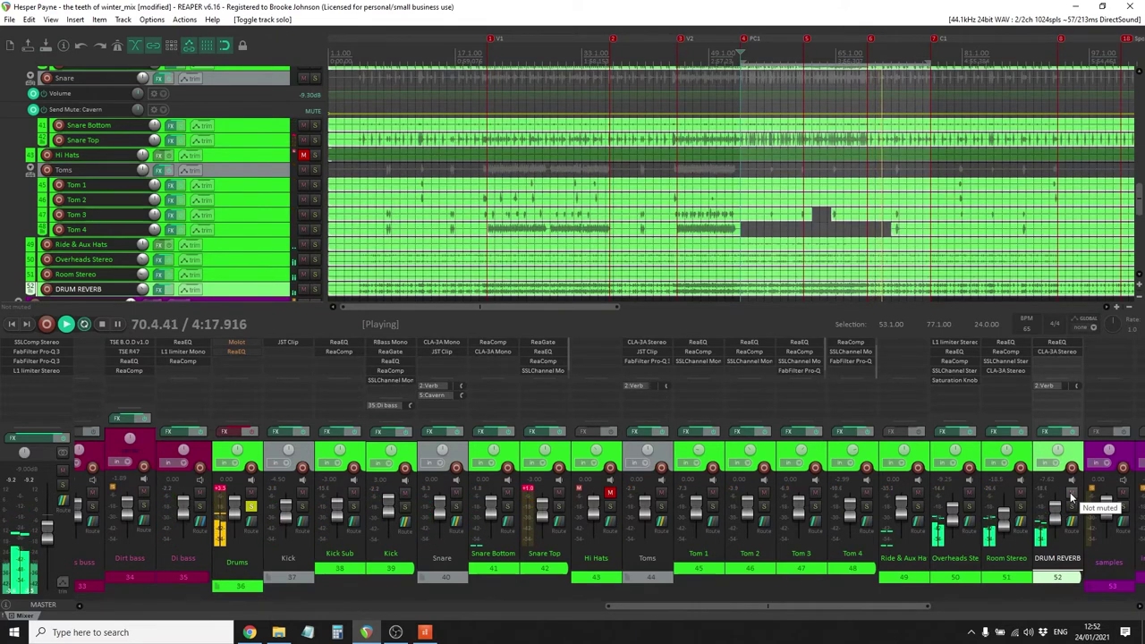
click(1072, 495)
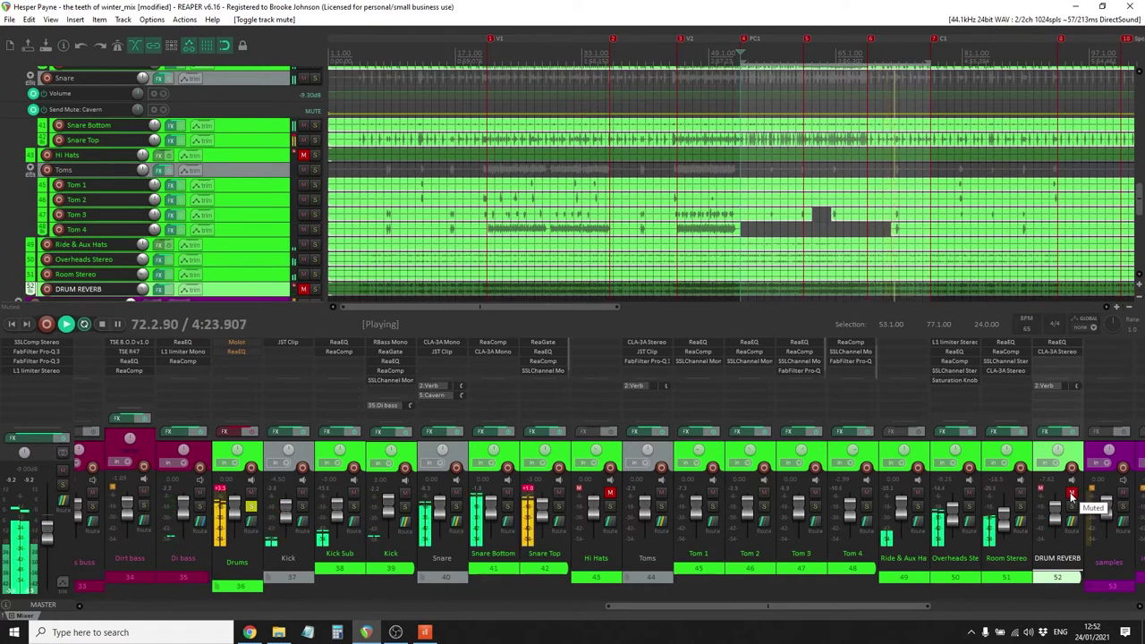
click(1071, 494)
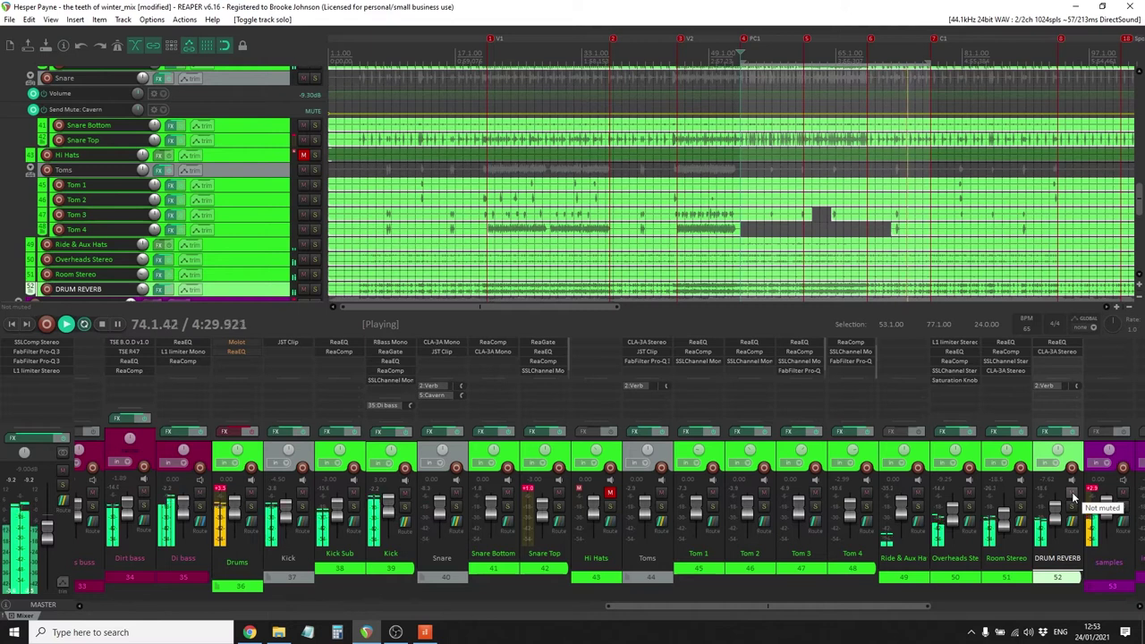
click(1073, 497)
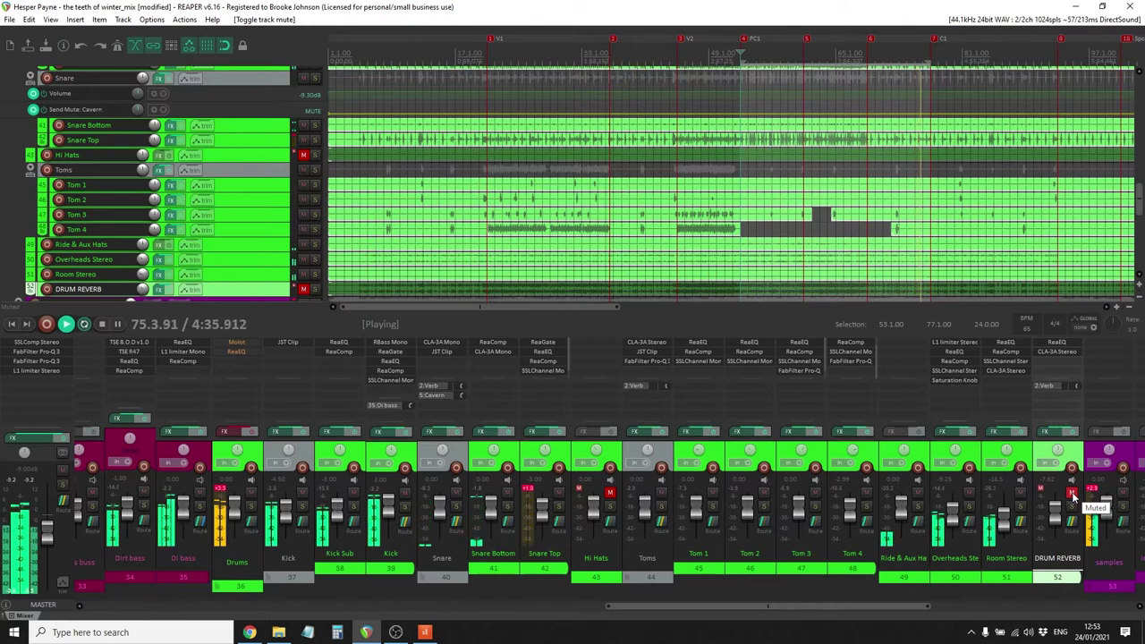
click(1073, 498)
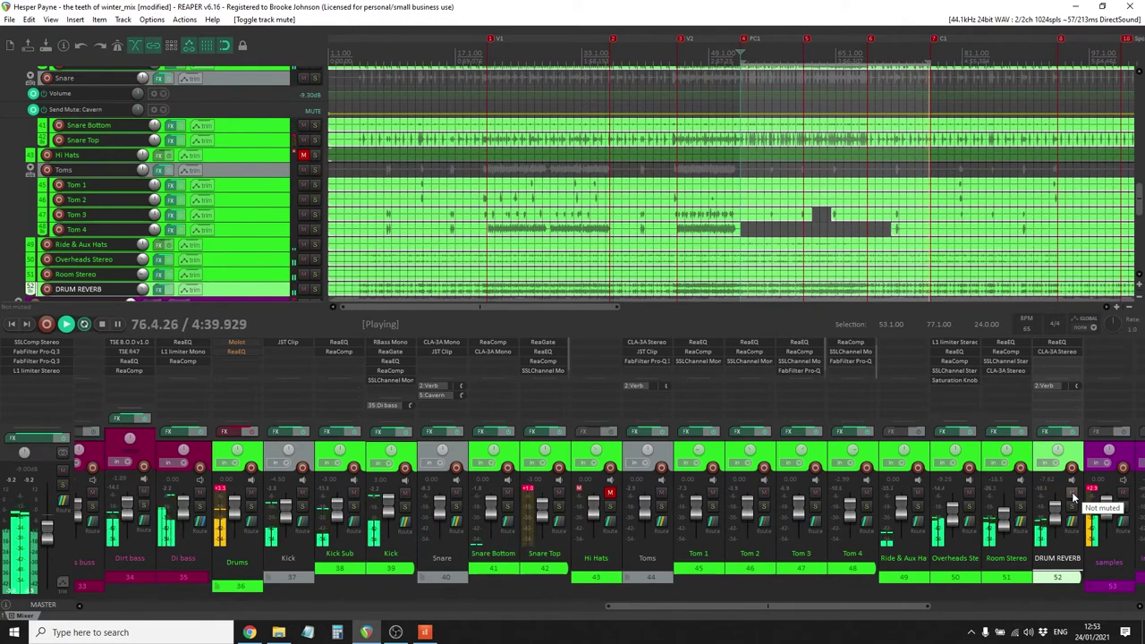
Stop playback, enable Molot with its DRUM BUSS preset on the Drums folder, and play the loop through it
key(space)
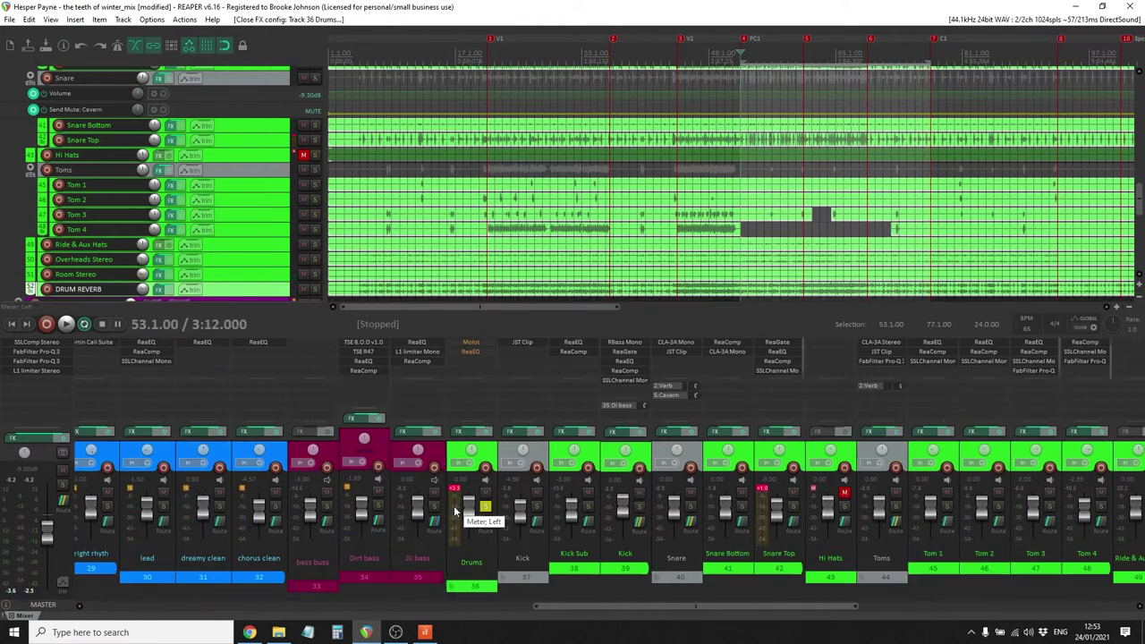
click(471, 344)
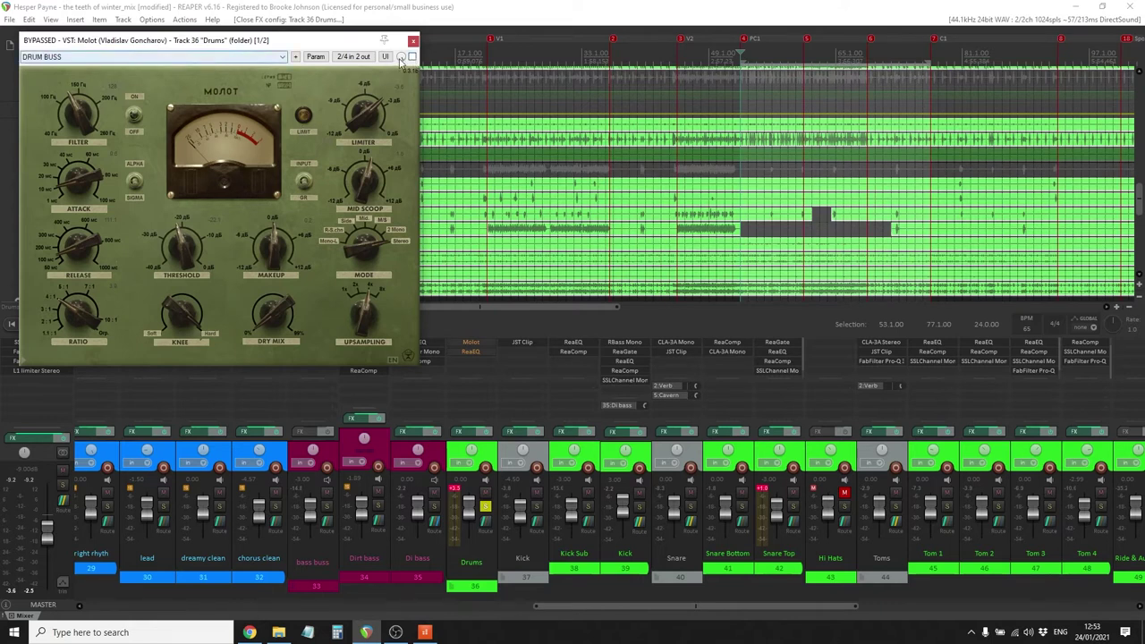
click(412, 56)
key(space)
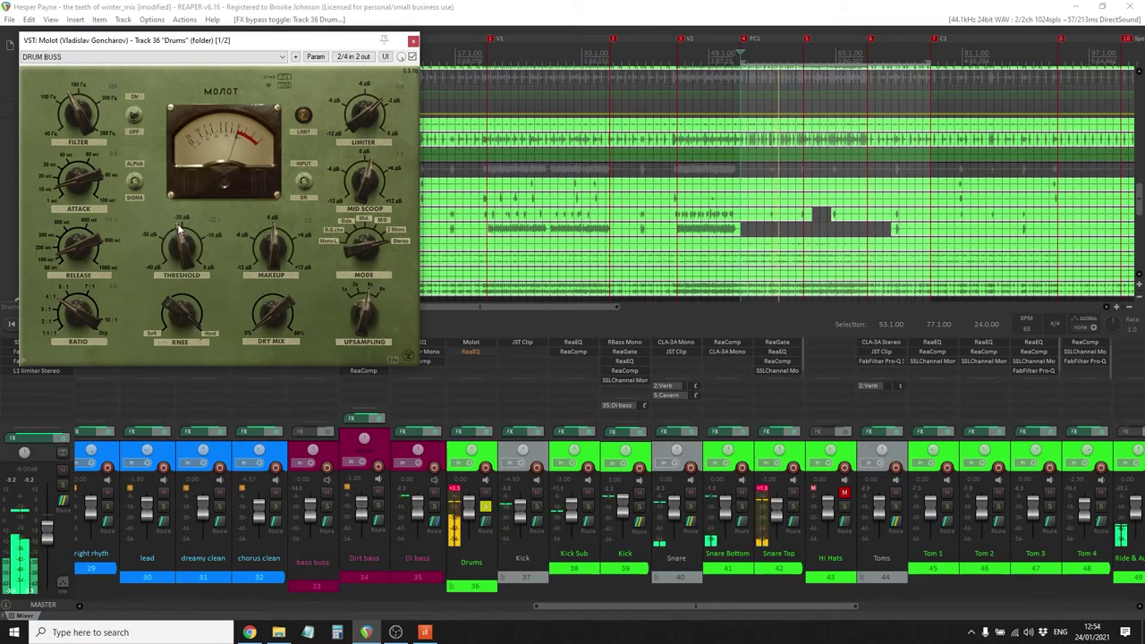
Close Molot, remove the loop selection and play the soloed drums from bar 97
mouse_move(179, 229)
mouse_down()
mouse_move(215, 274)
mouse_move(199, 179)
mouse_move(192, 242)
mouse_up()
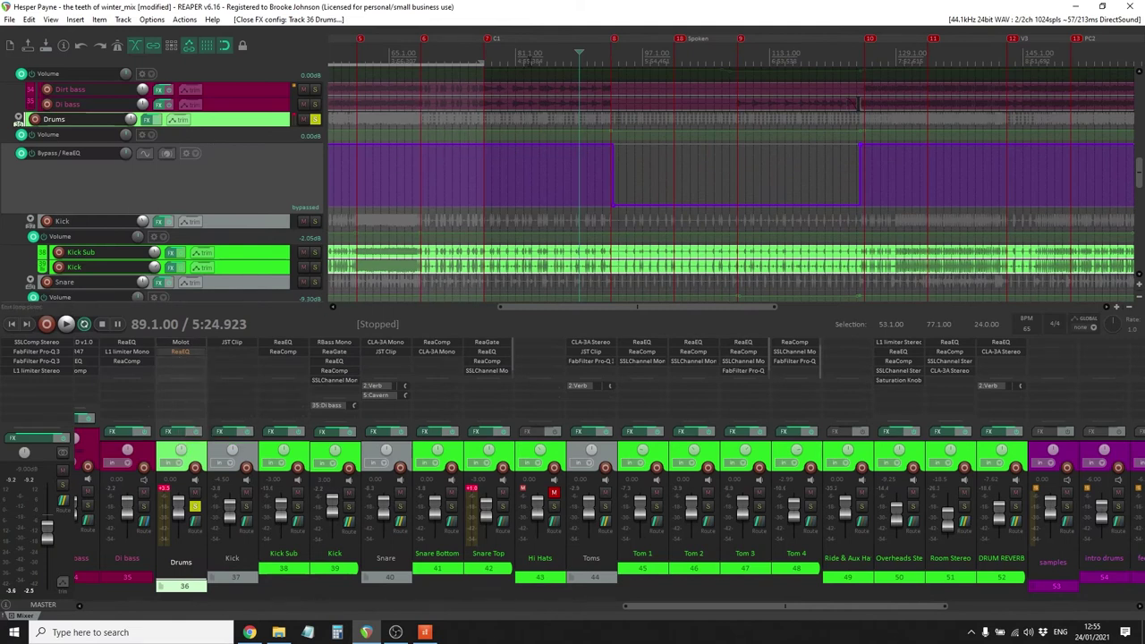
click(531, 56)
click(577, 51)
key(Escape)
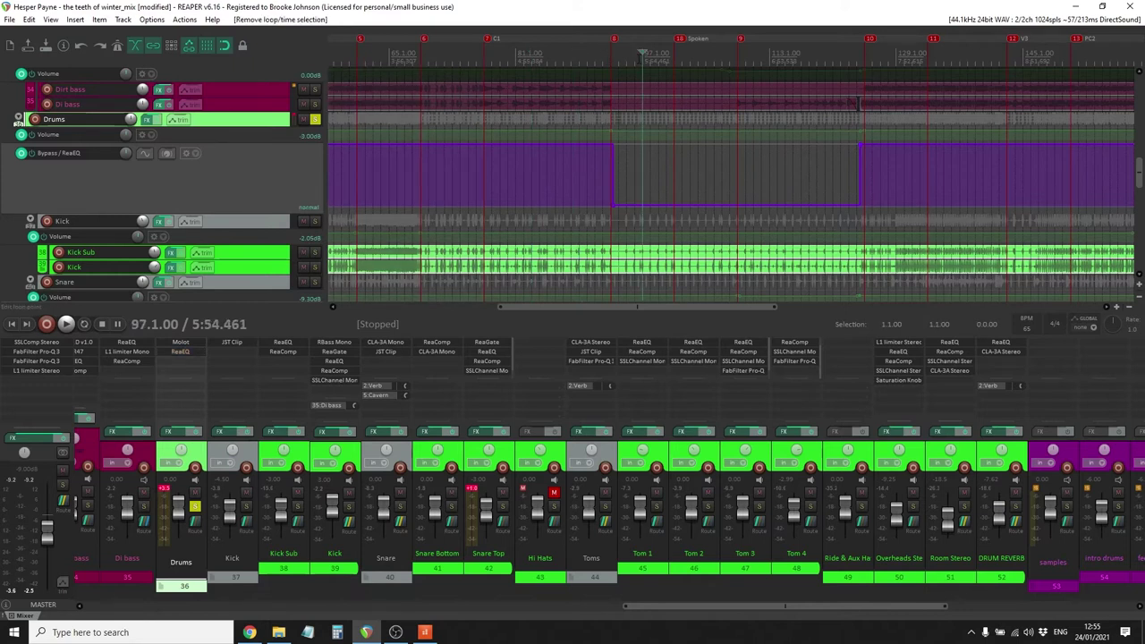
key(space)
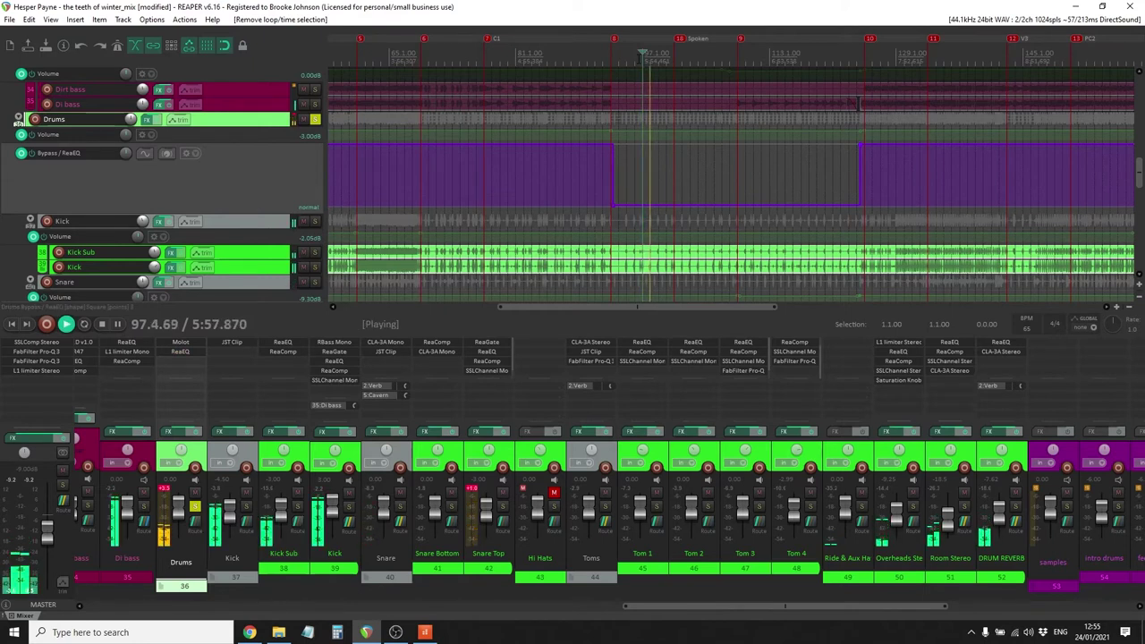
key(space)
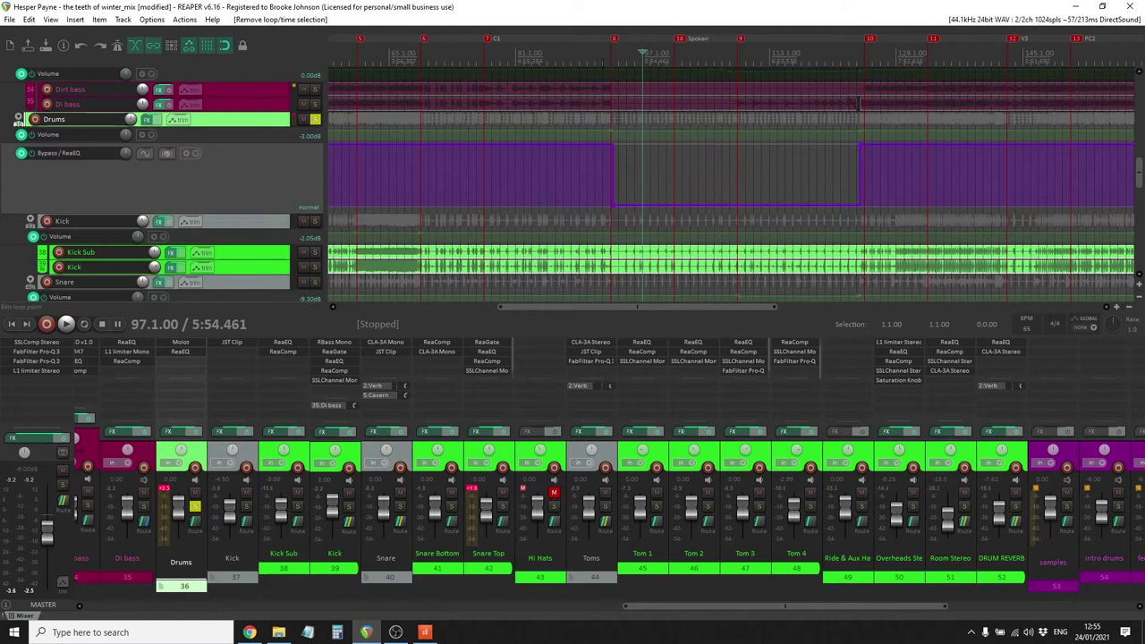
Inspect the ReaEQ on the Drums folder and play the soloed drums around both ends of its bypass automation
click(181, 351)
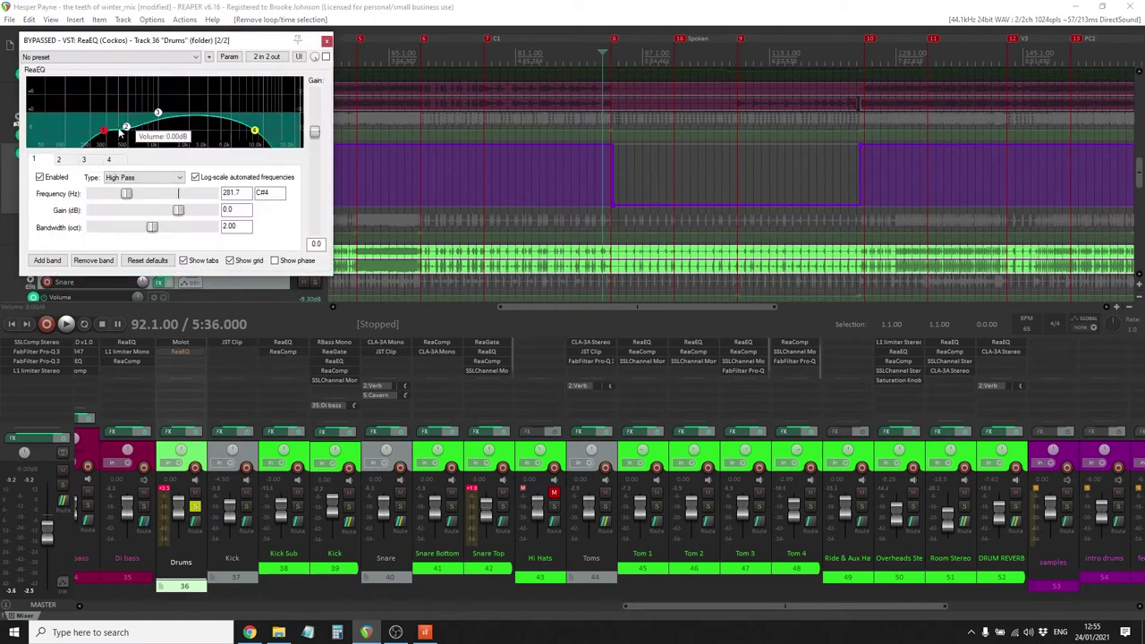
click(326, 41)
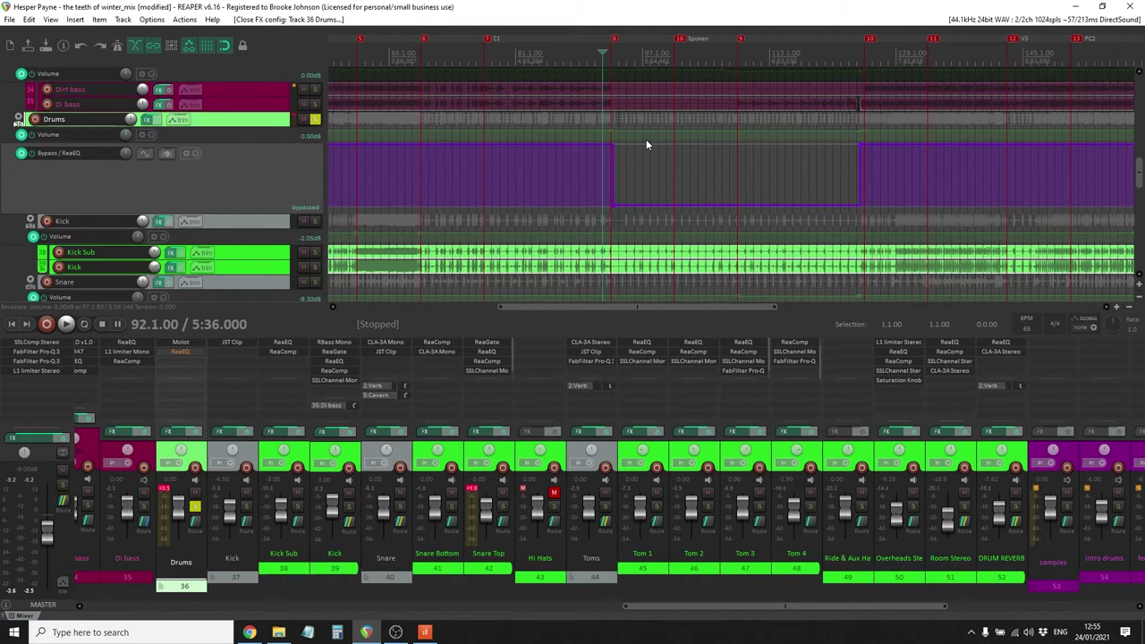
key(space)
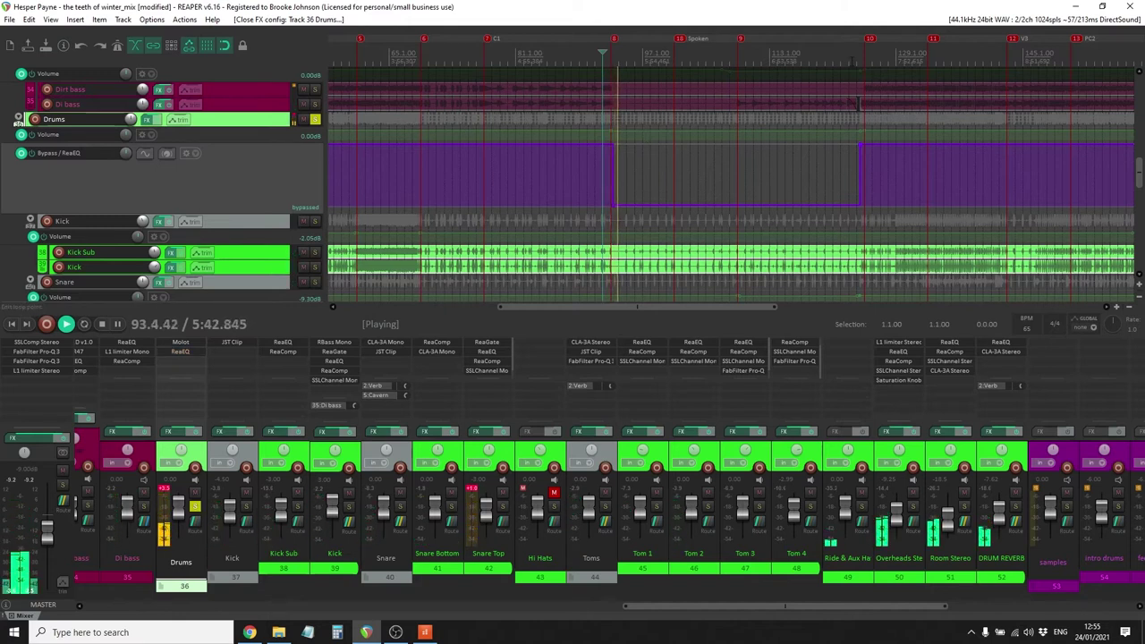
click(859, 102)
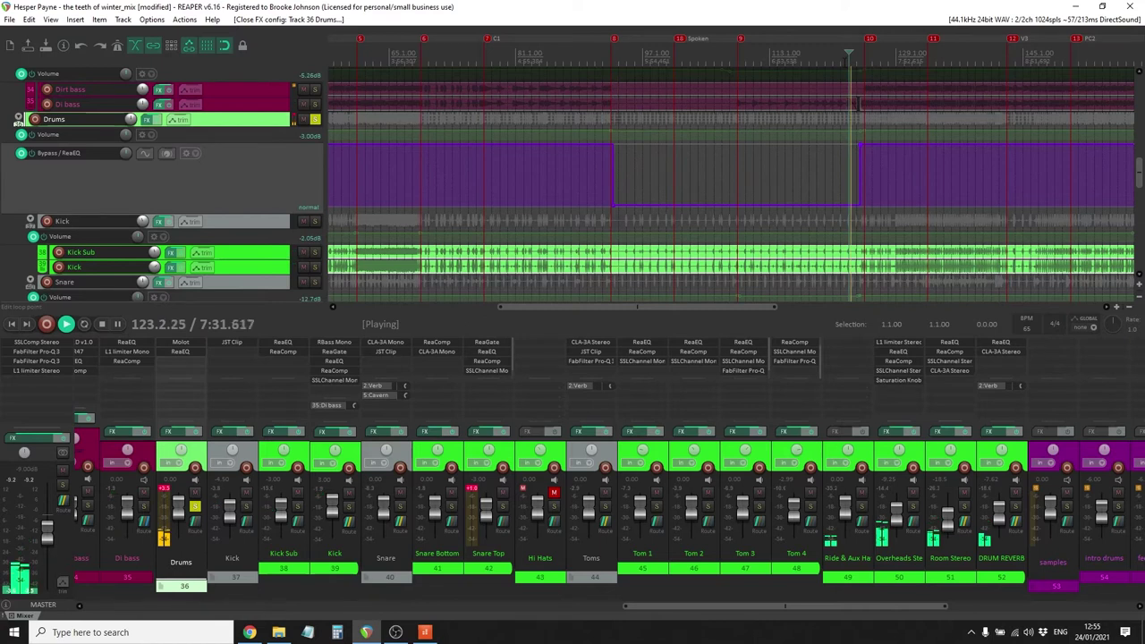
Clear the solo on Drums and play the full mix from bar 113 and across the end of the ReaEQ automation
key(space)
click(769, 65)
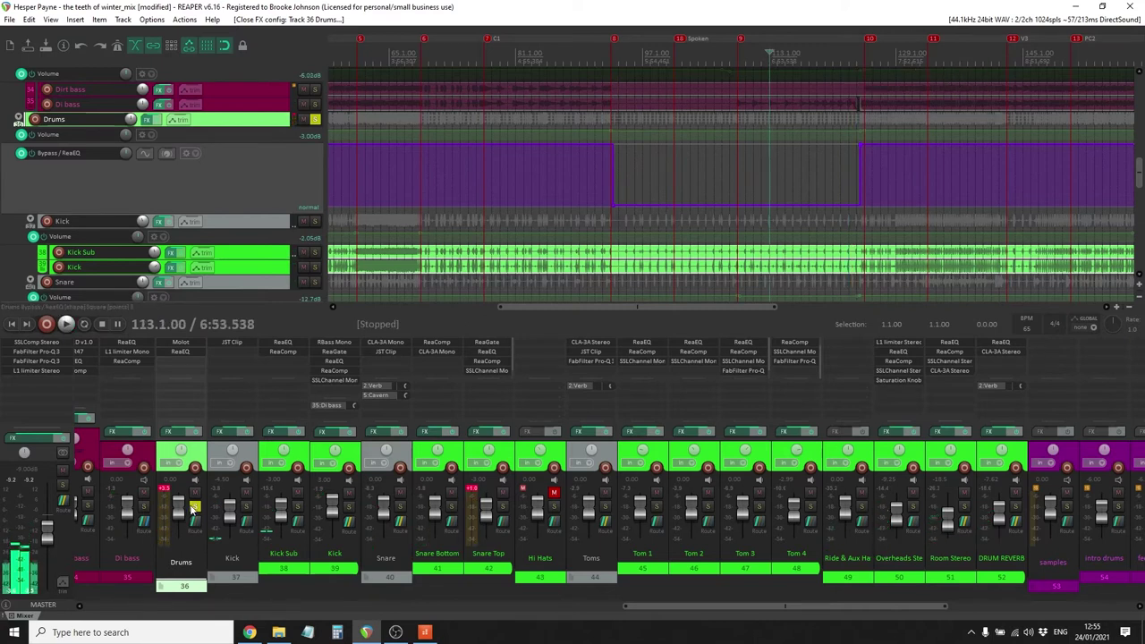
click(194, 508)
key(space)
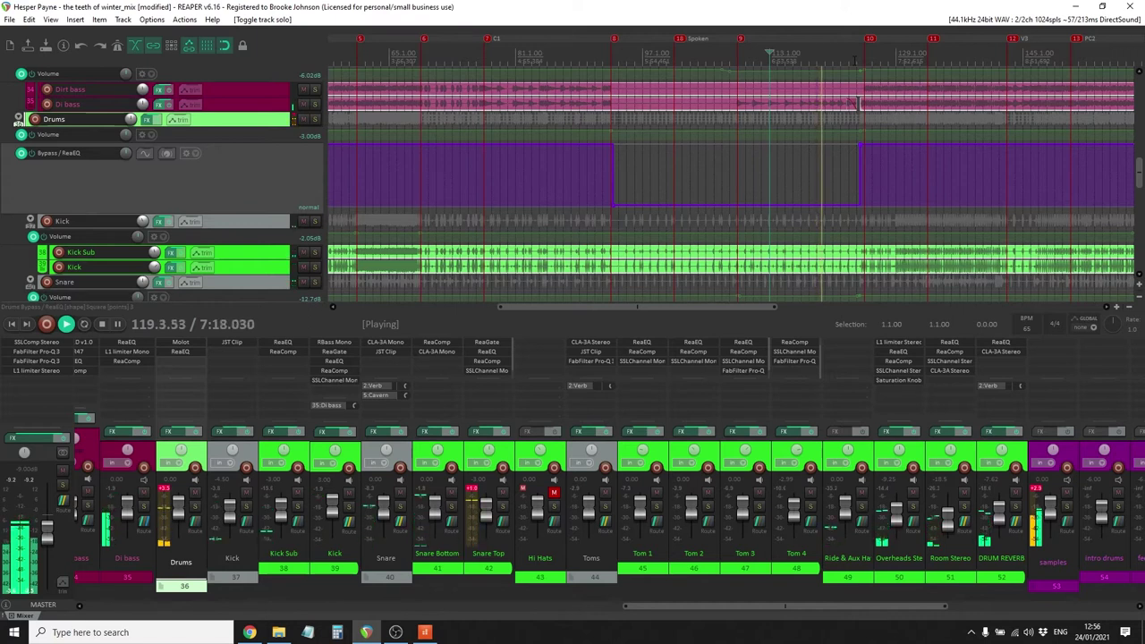
click(857, 104)
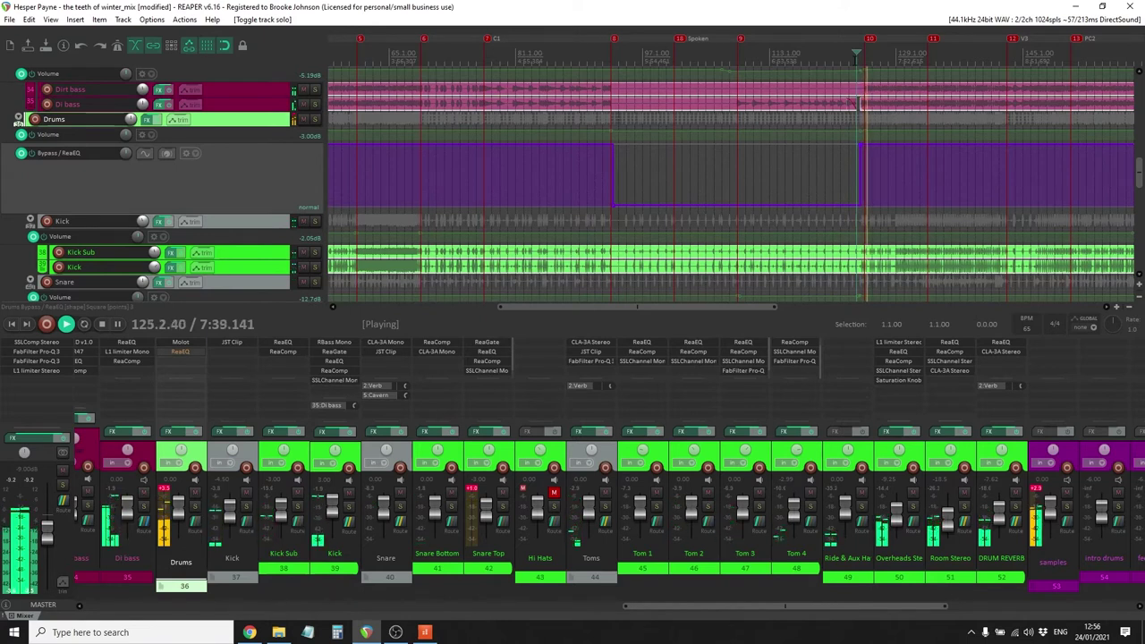
key(space)
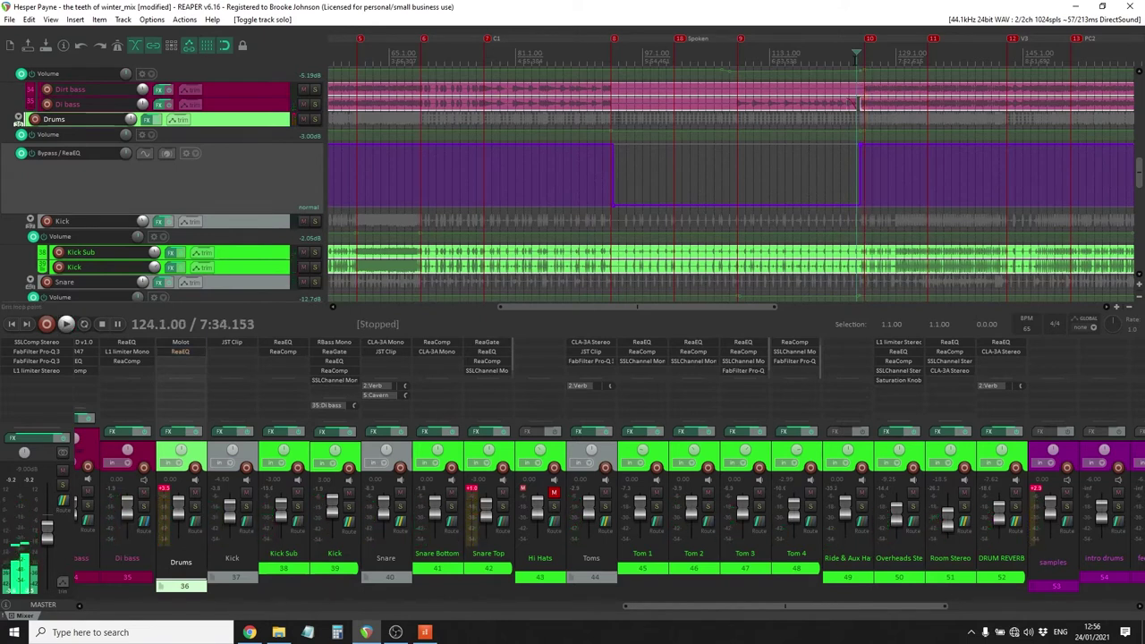
Save the project and shrink the height of the Bypass / ReaEQ envelope lane under Drums
key(ctrl+s)
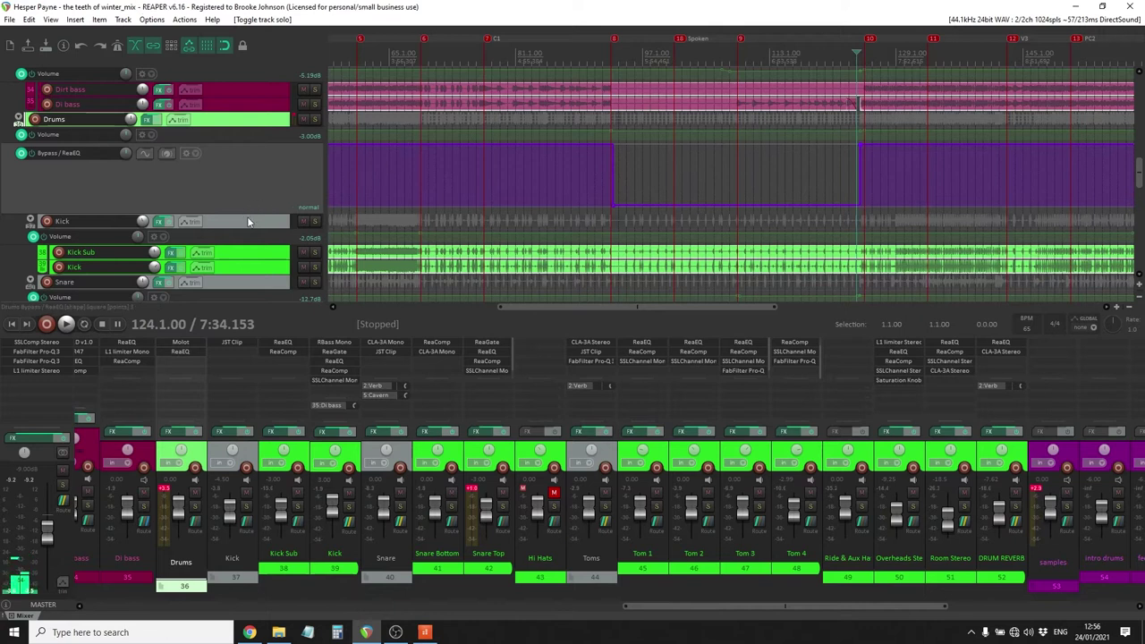
drag(250, 213, 248, 152)
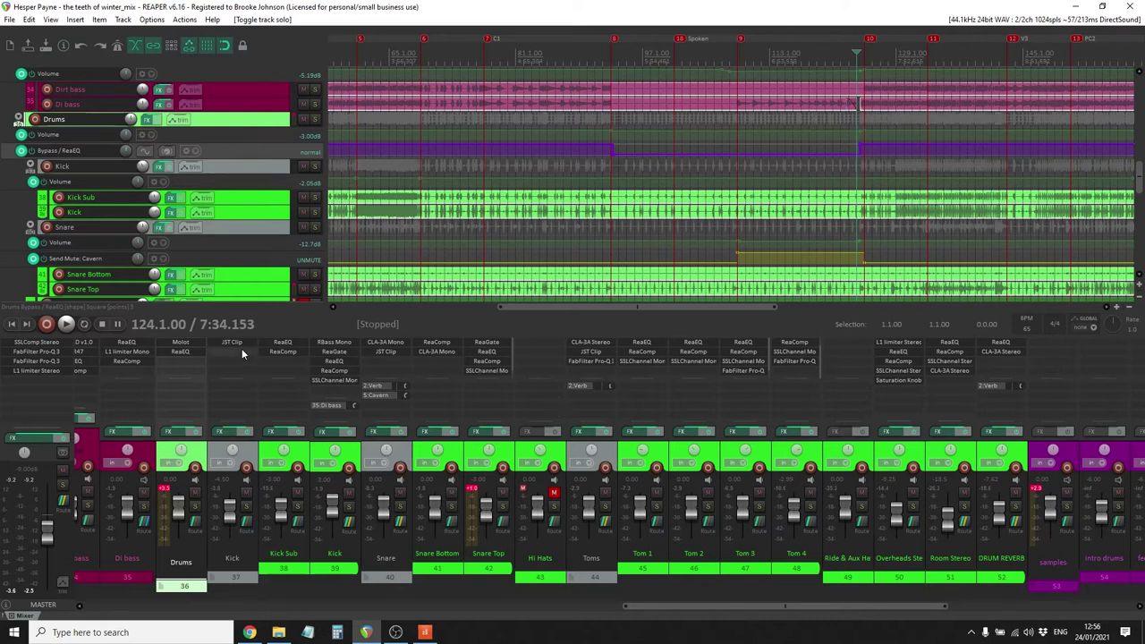
Play the soloed bass buss from bar 5, then stop playback
click(666, 609)
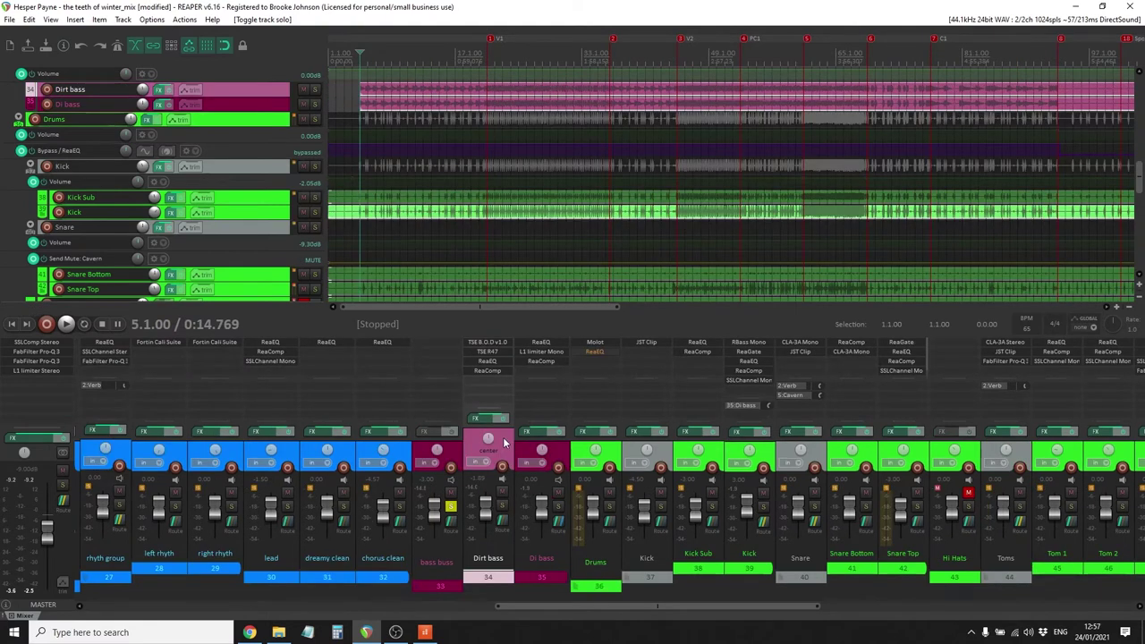
key(space)
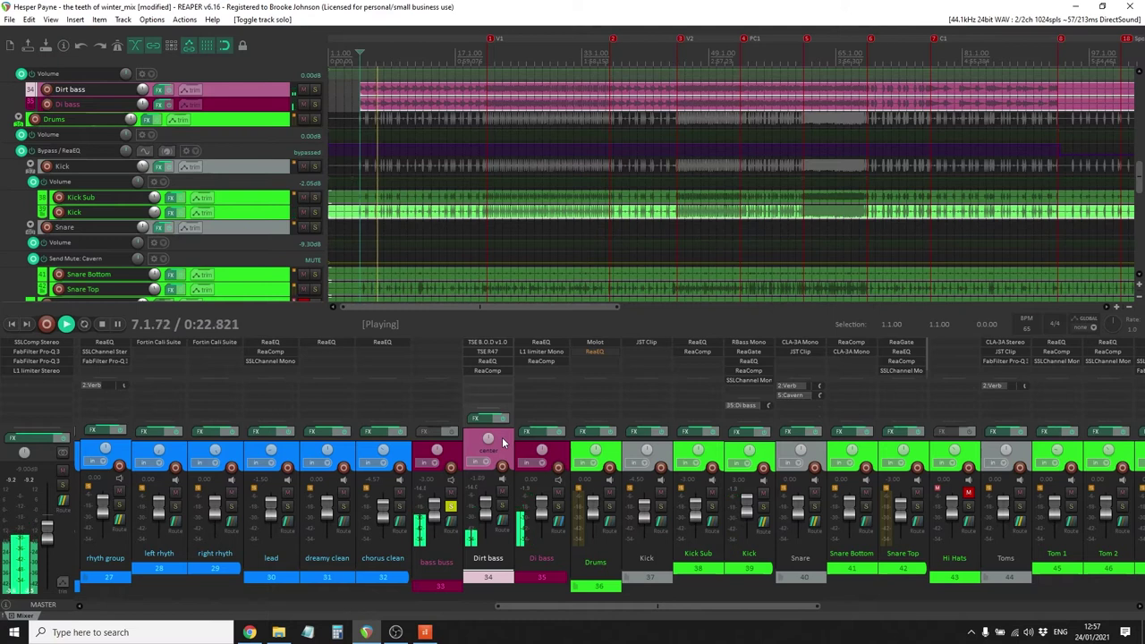
key(space)
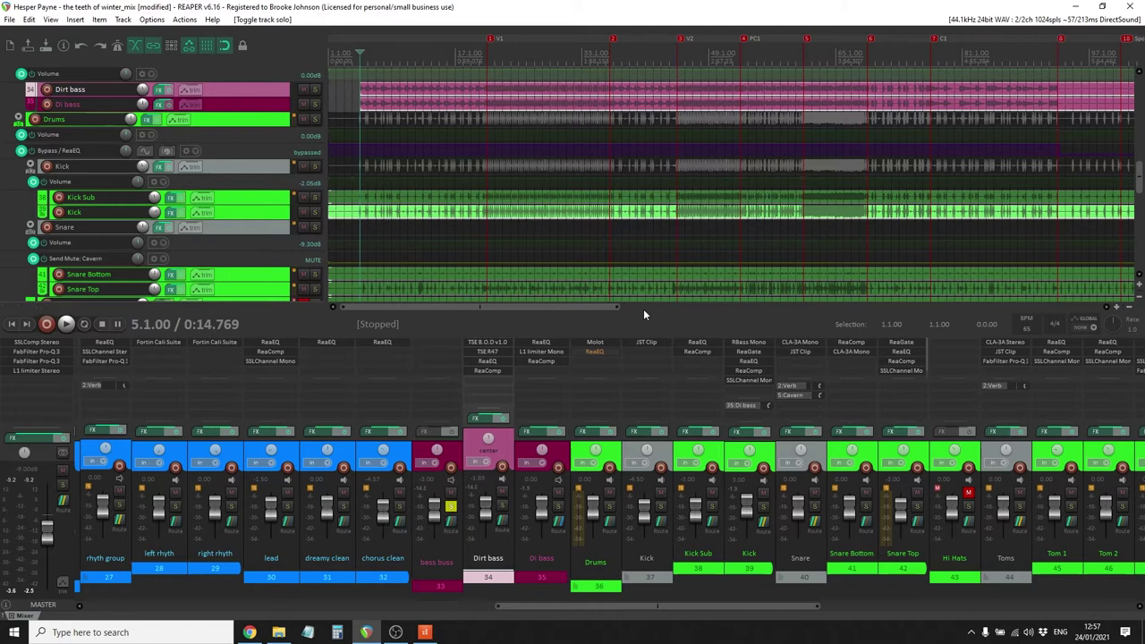
Clear the solo on bass buss, solo Di bass and play it from bar 5
click(453, 507)
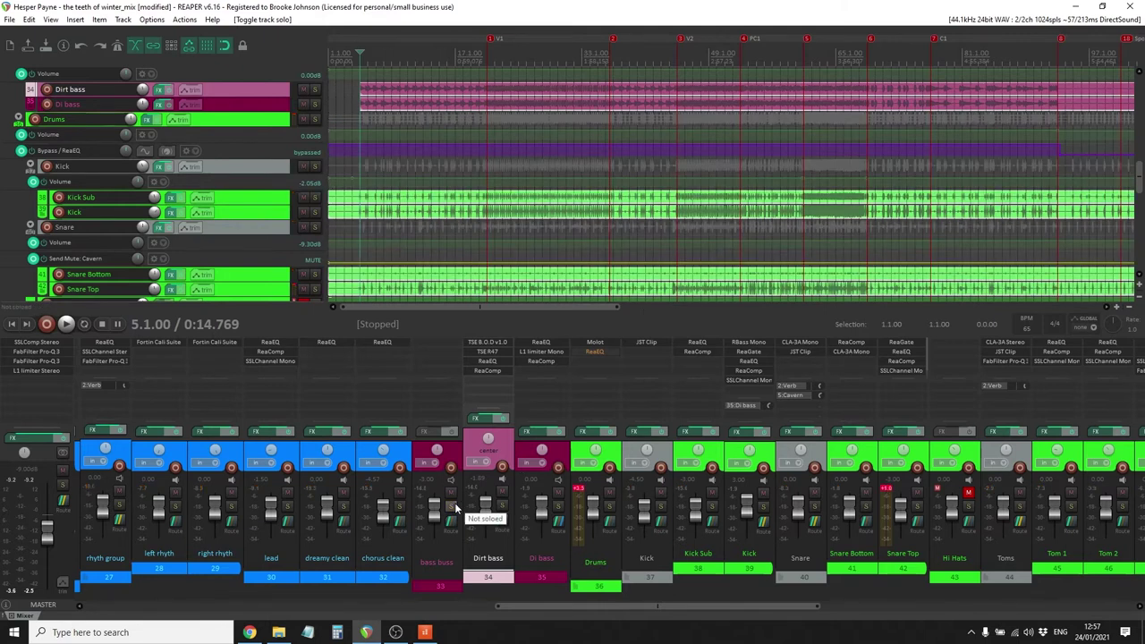
click(559, 457)
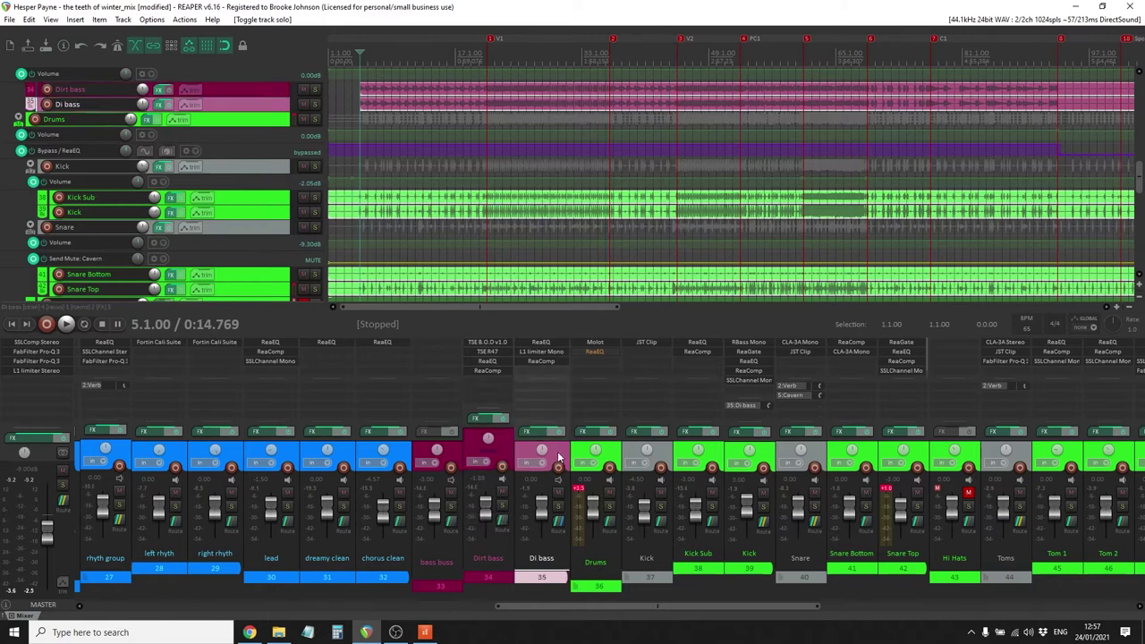
click(558, 507)
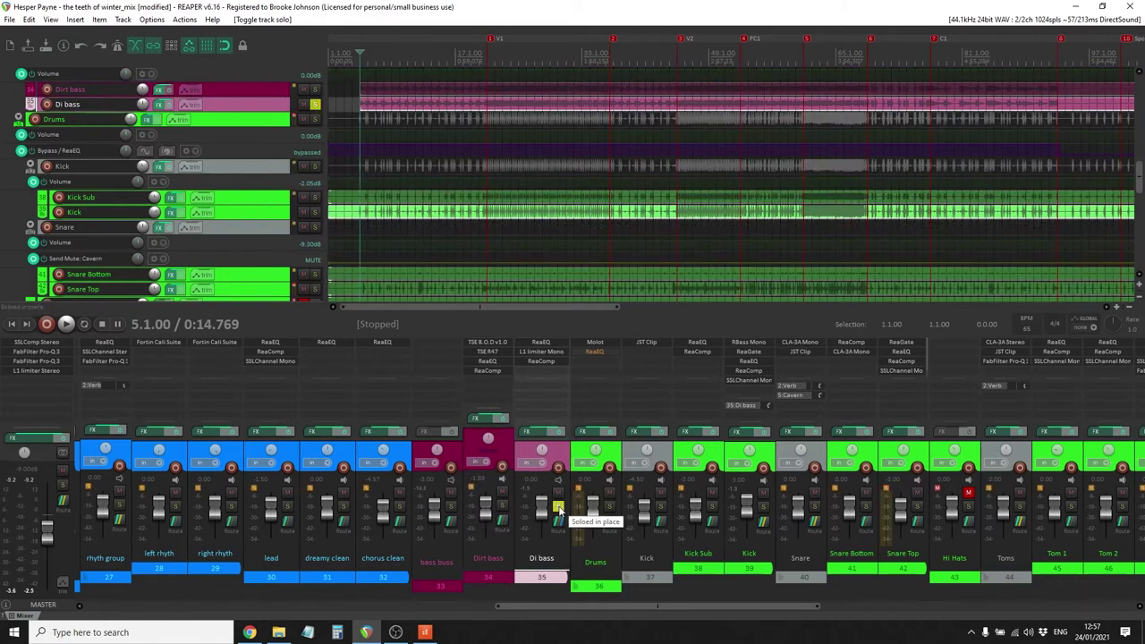
key(space)
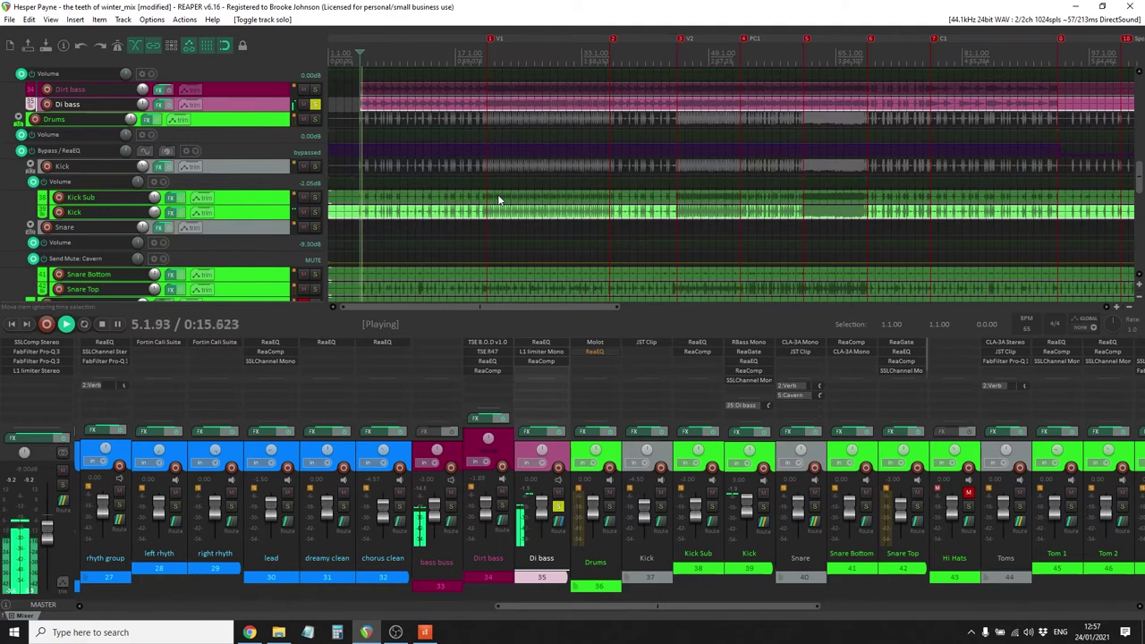
In the Di bass ReaEQ, set the low-pass band's gain to -0.5 dB and the high-pass band's bandwidth to 0.96 oct
click(541, 352)
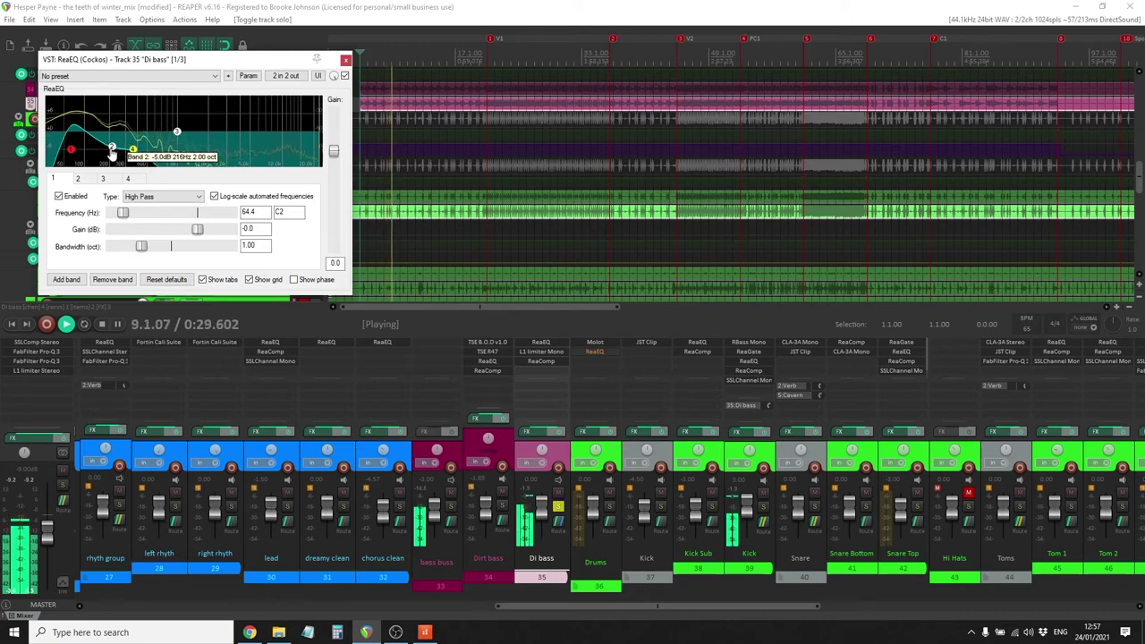
click(111, 153)
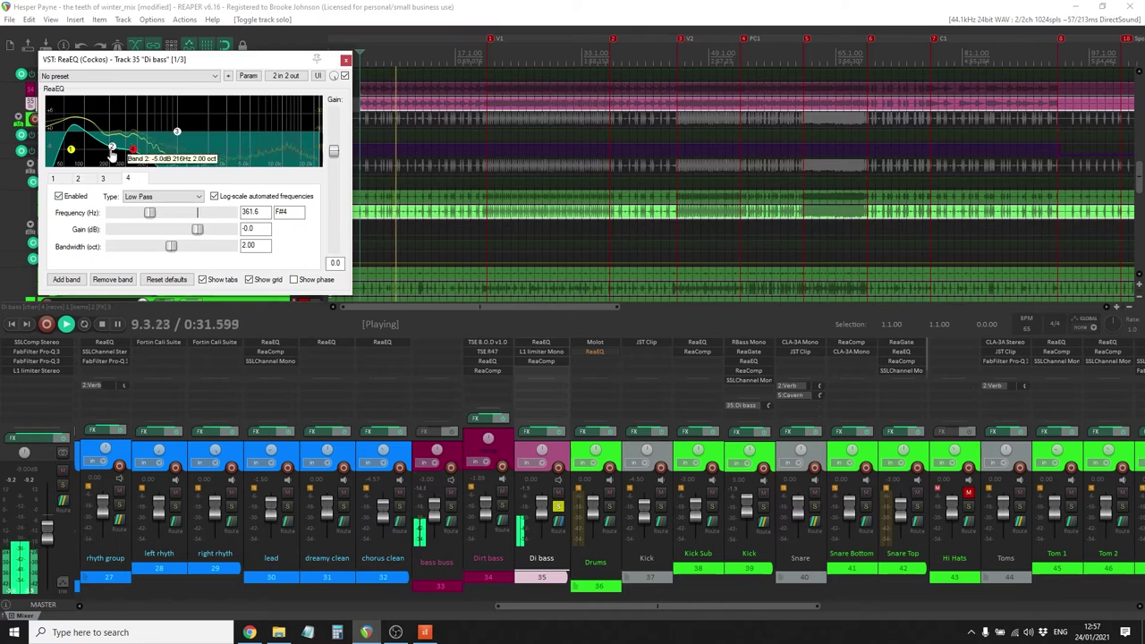
click(111, 150)
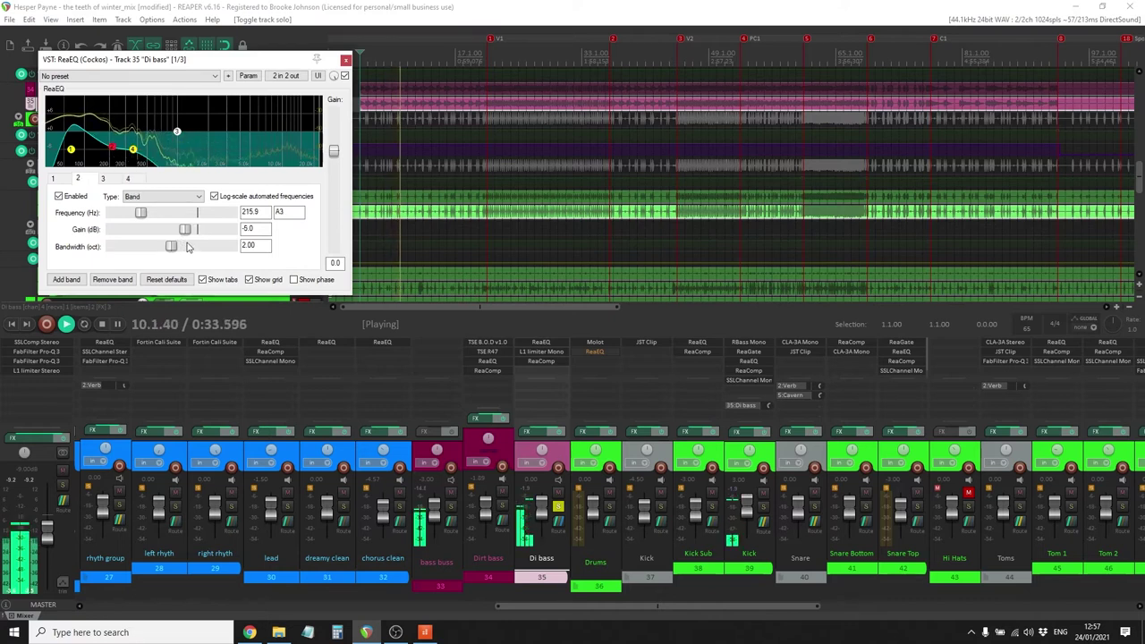
mouse_move(185, 230)
mouse_down()
mouse_move(217, 231)
mouse_move(186, 224)
mouse_up()
click(127, 177)
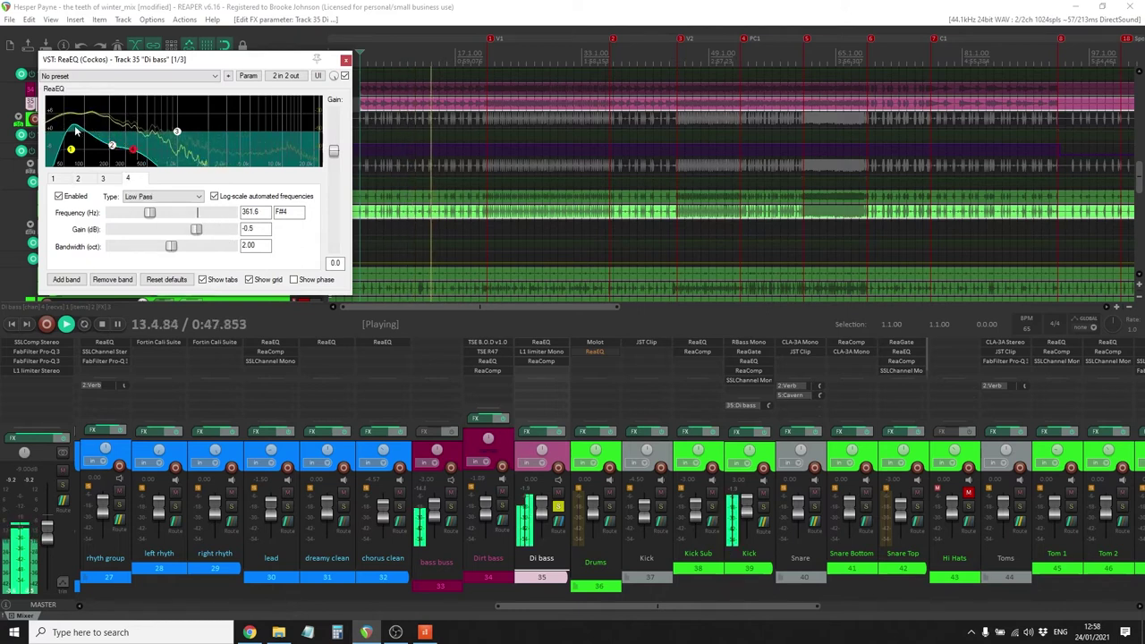
click(72, 152)
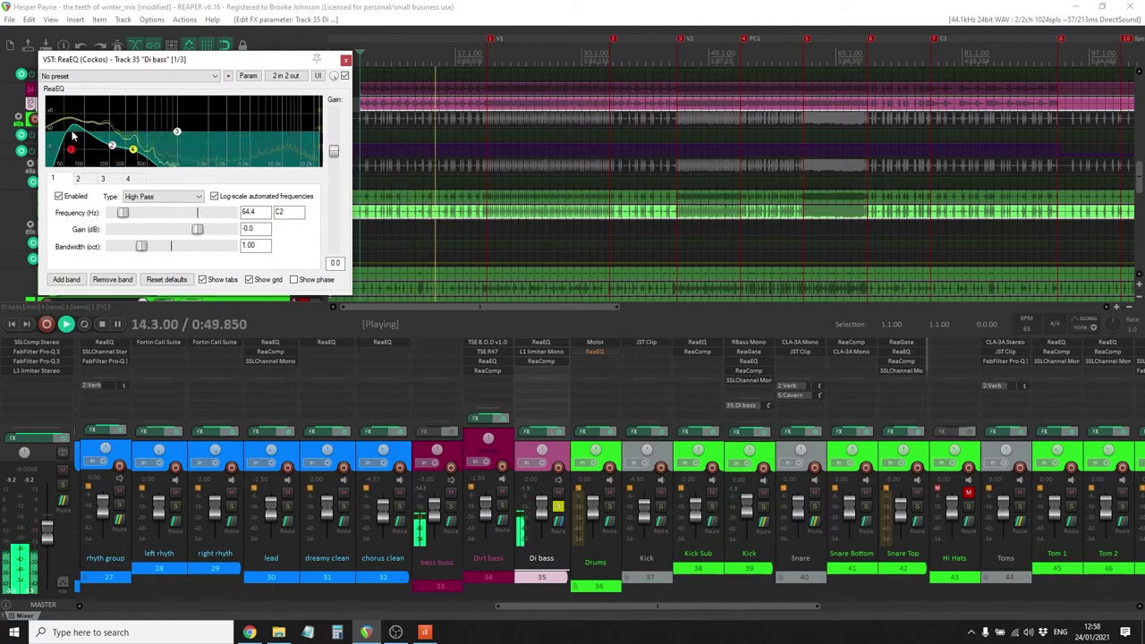
drag(144, 247, 142, 246)
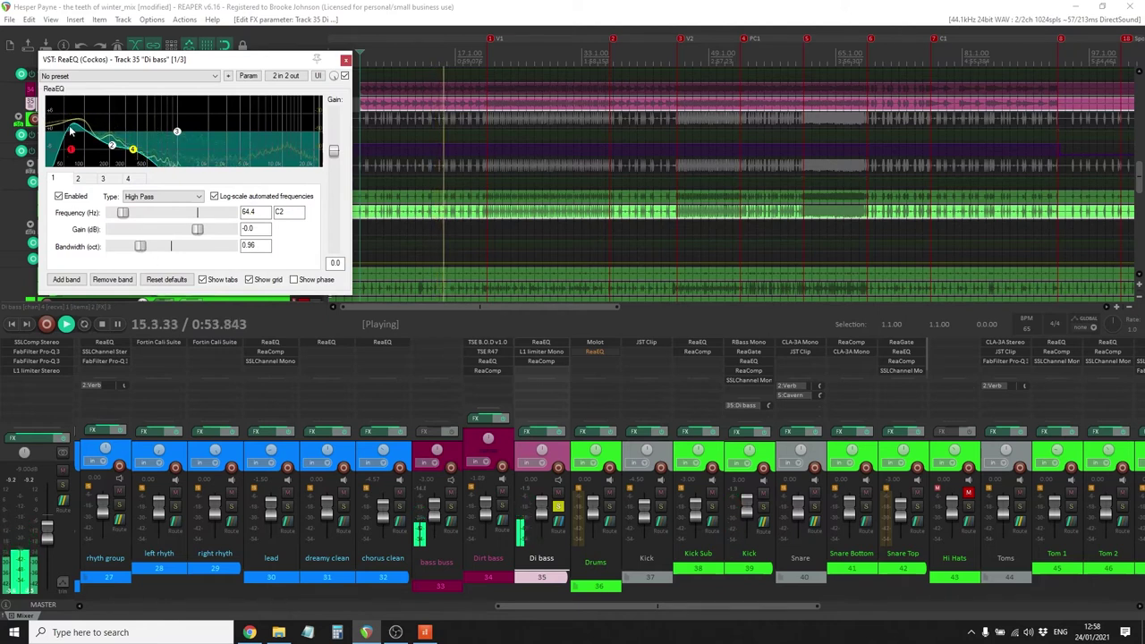
Bypass ReaEQ, L1 limiter Mono and ReaComp on Di bass, then re-enable only ReaEQ
click(346, 76)
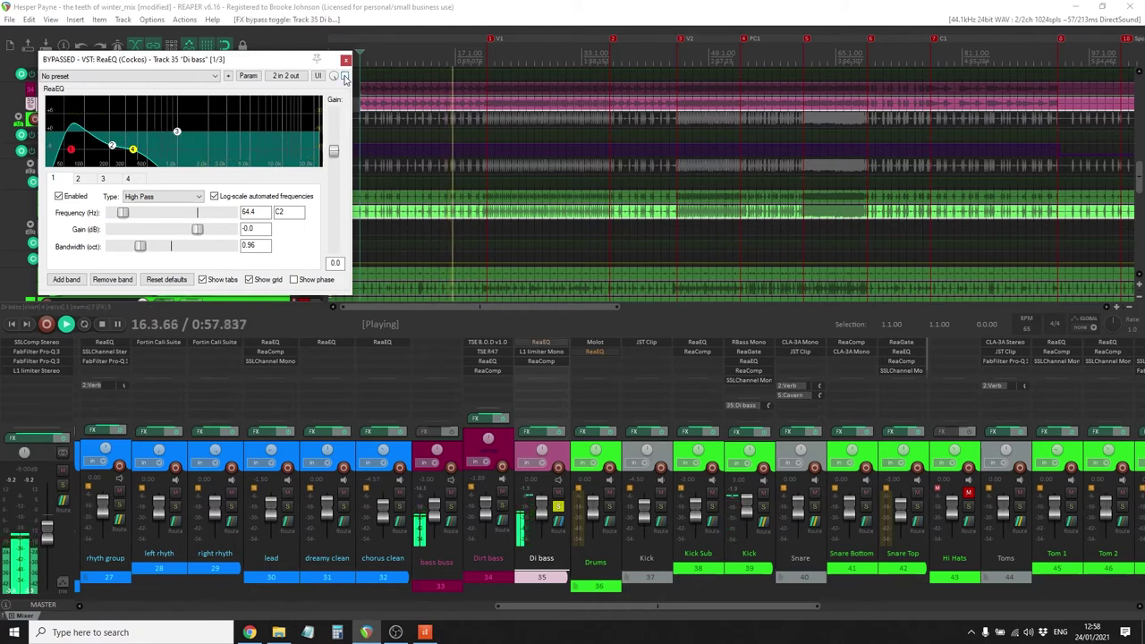
shift+click(542, 353)
shift+click(542, 363)
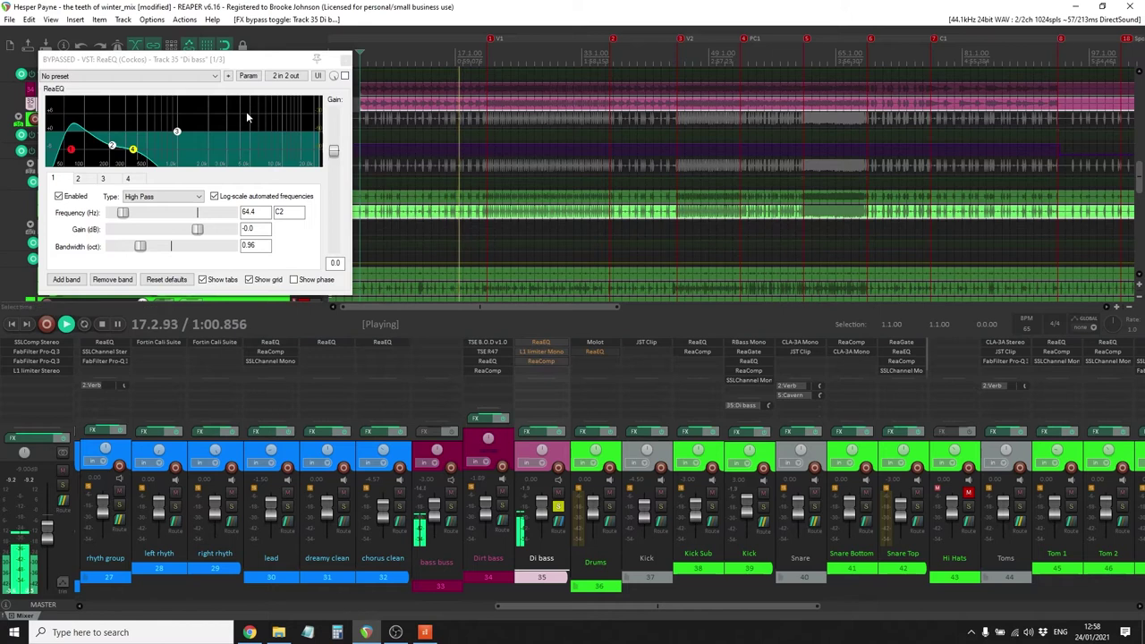
click(346, 78)
click(345, 60)
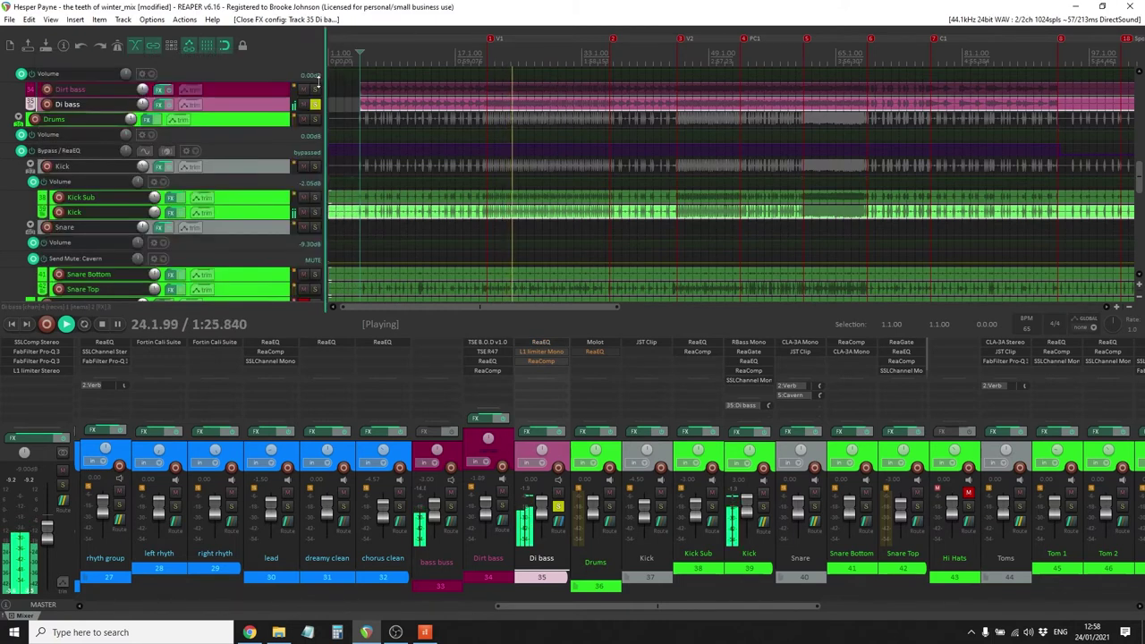
Enable L1 limiter Mono on Di bass and listen to the track through it
click(540, 352)
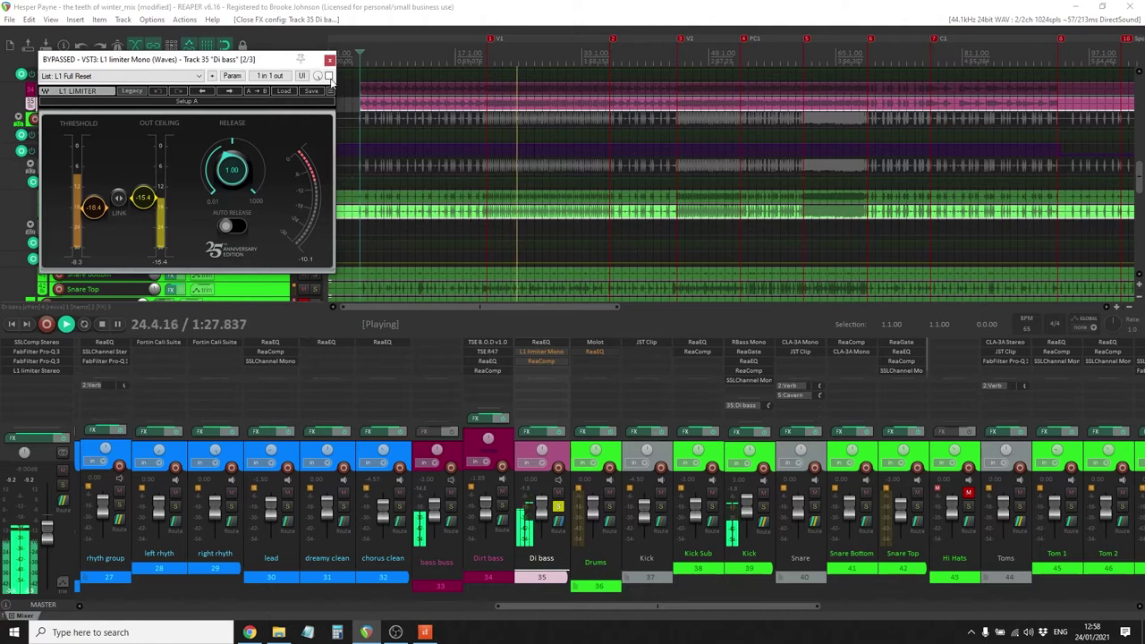
click(329, 77)
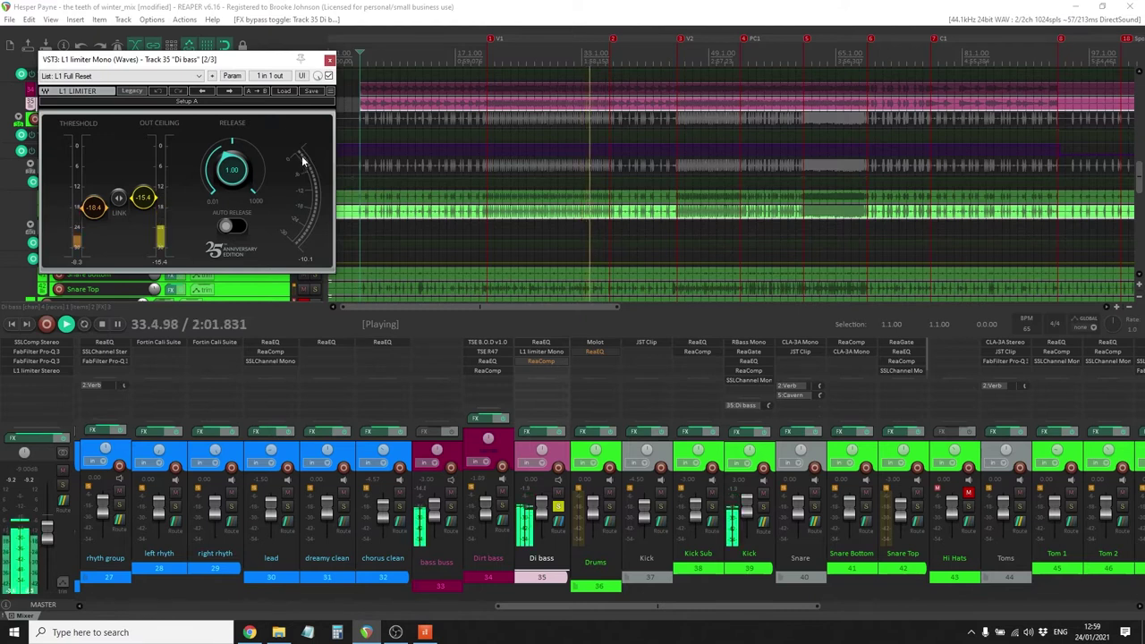
click(329, 61)
Enable ReaComp on Di bass and briefly try its filter preview, leaving the preview off
click(556, 365)
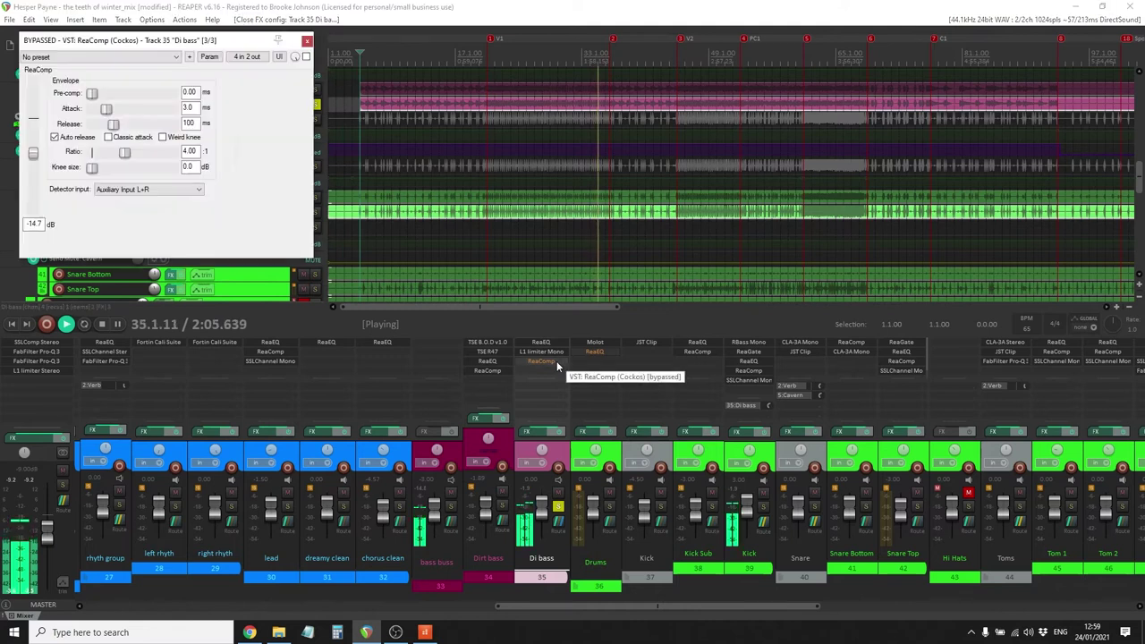
click(306, 56)
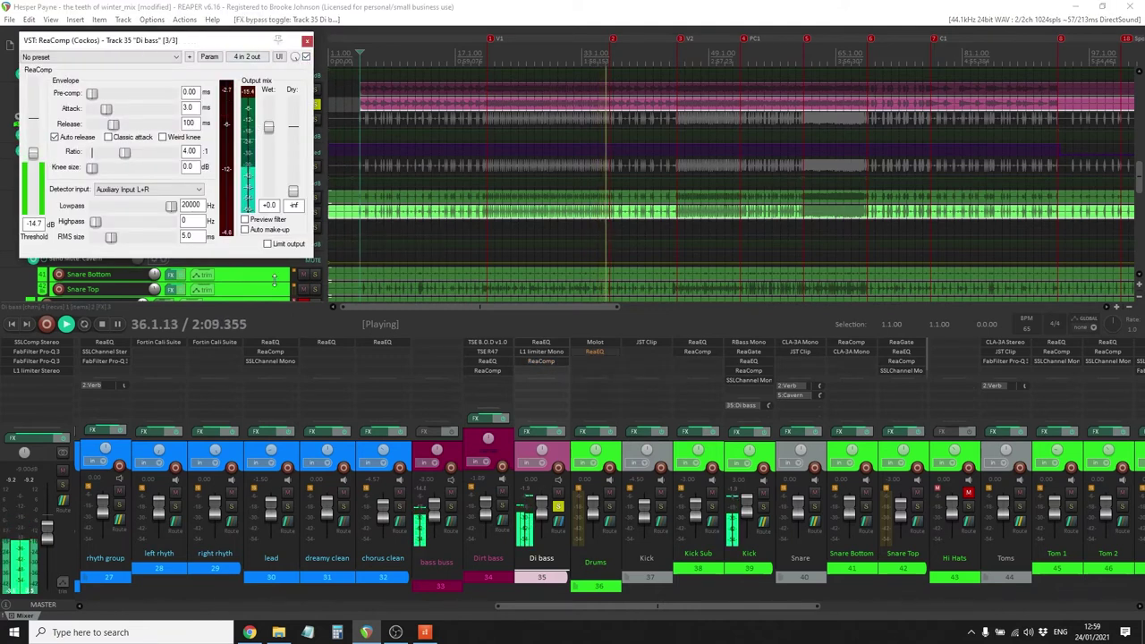
click(246, 220)
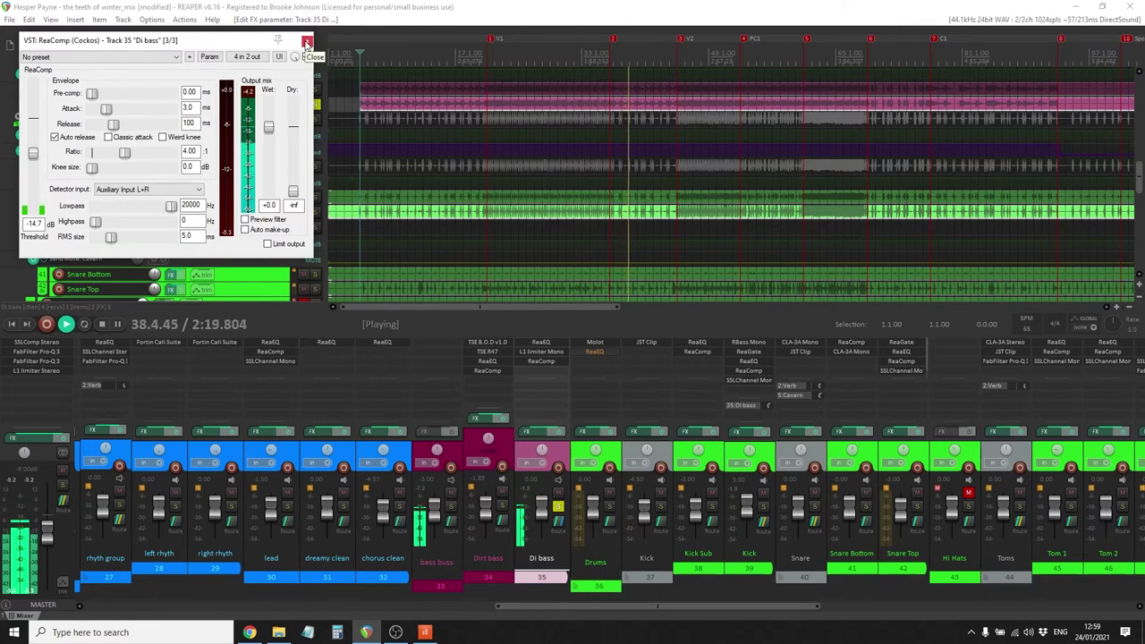
Close the Di bass ReaComp window and switch the solo from Di bass to Dirt bass
click(306, 42)
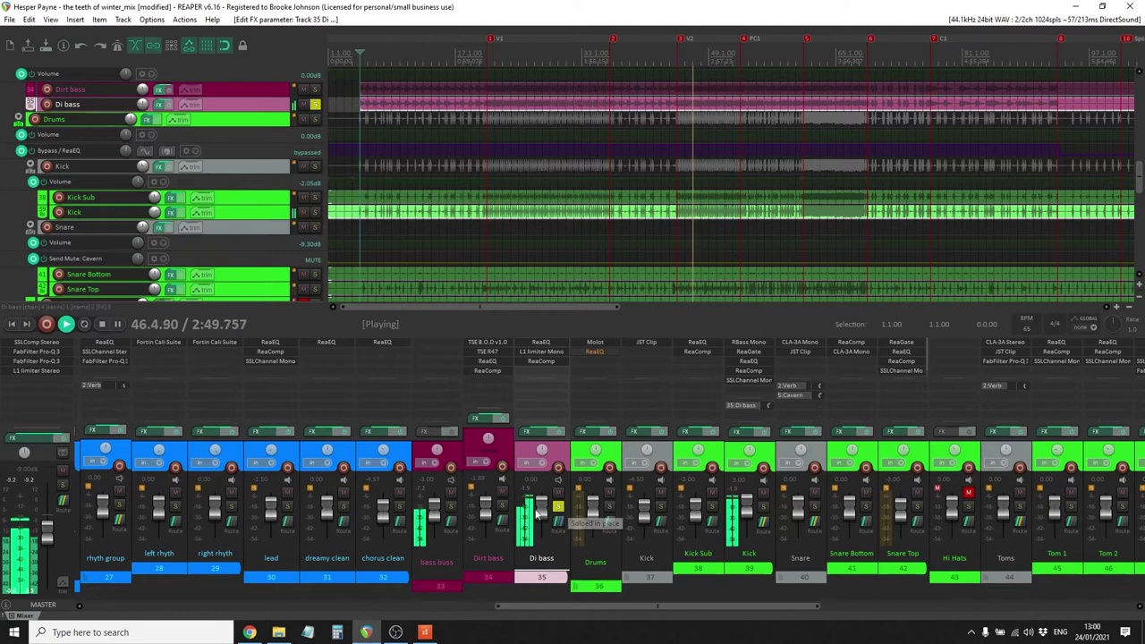
click(503, 506)
click(559, 506)
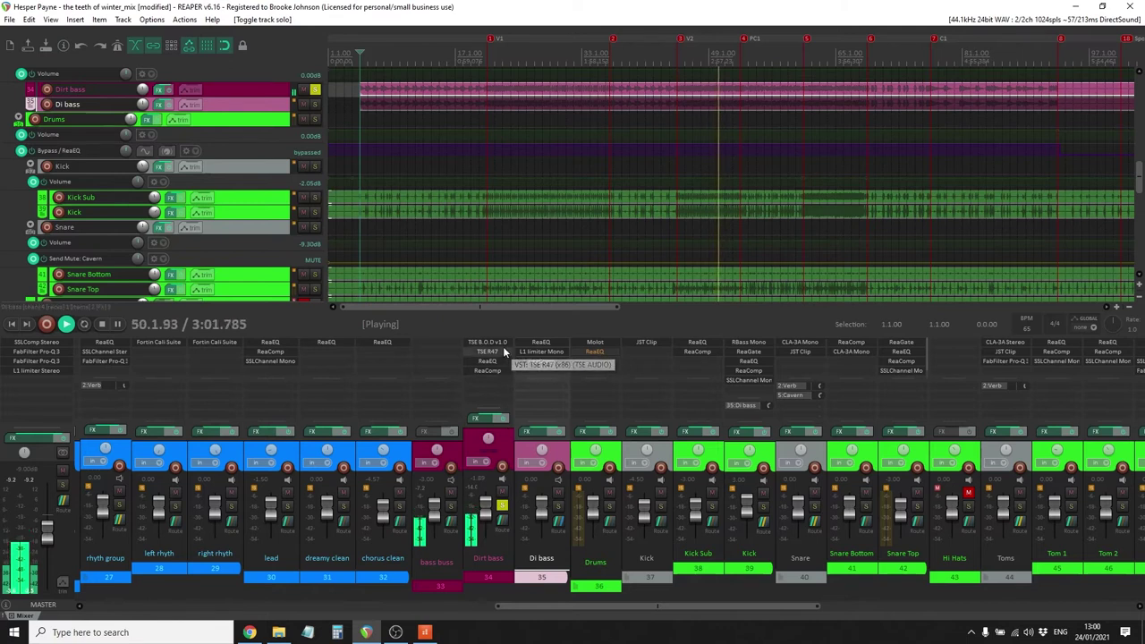
Bypass all four effects on Dirt bass: ReaComp, ReaEQ, TSE R47 and TSE B.O.D
shift+click(500, 371)
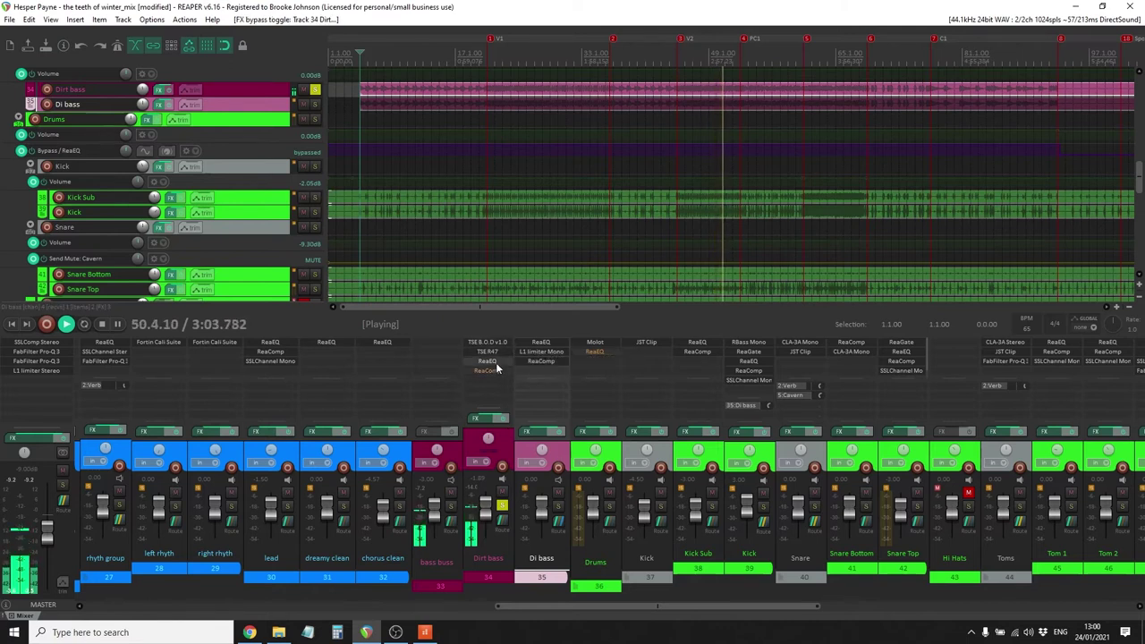
shift+click(495, 361)
shift+click(499, 344)
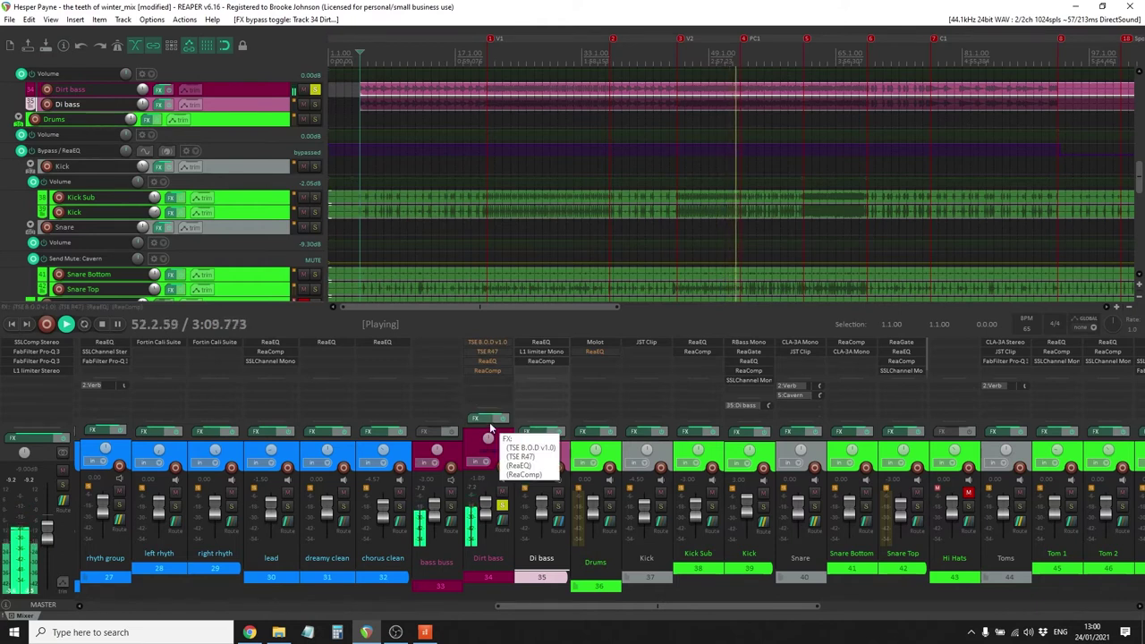
Enable the TSE B.O.D overdrive on Dirt bass, listen to the track through it and close the plug-in
click(502, 341)
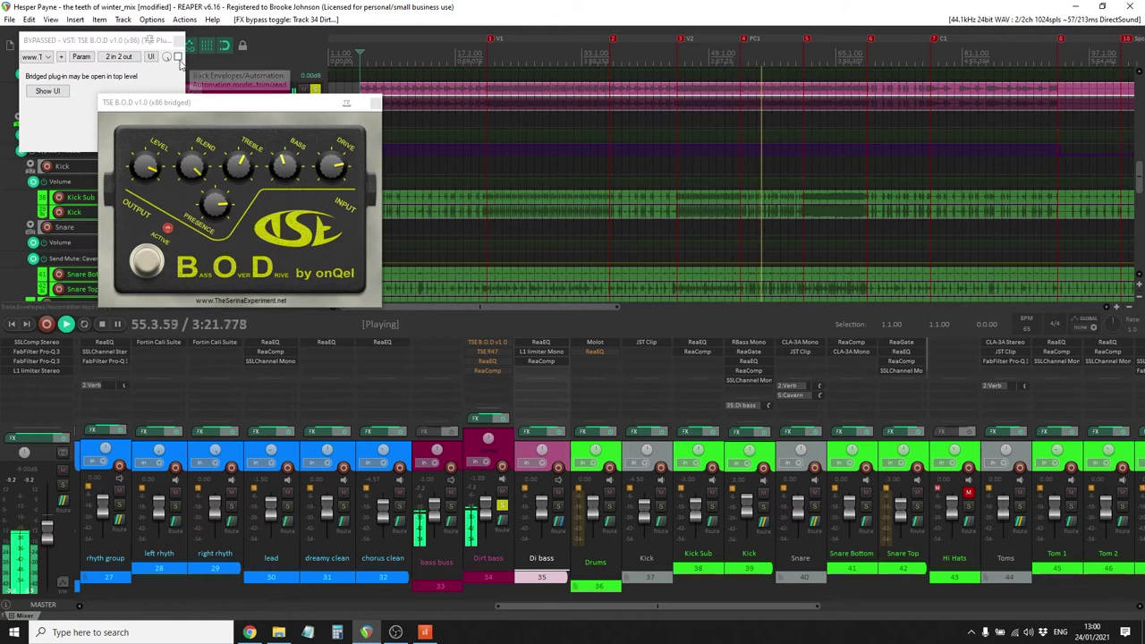
click(178, 57)
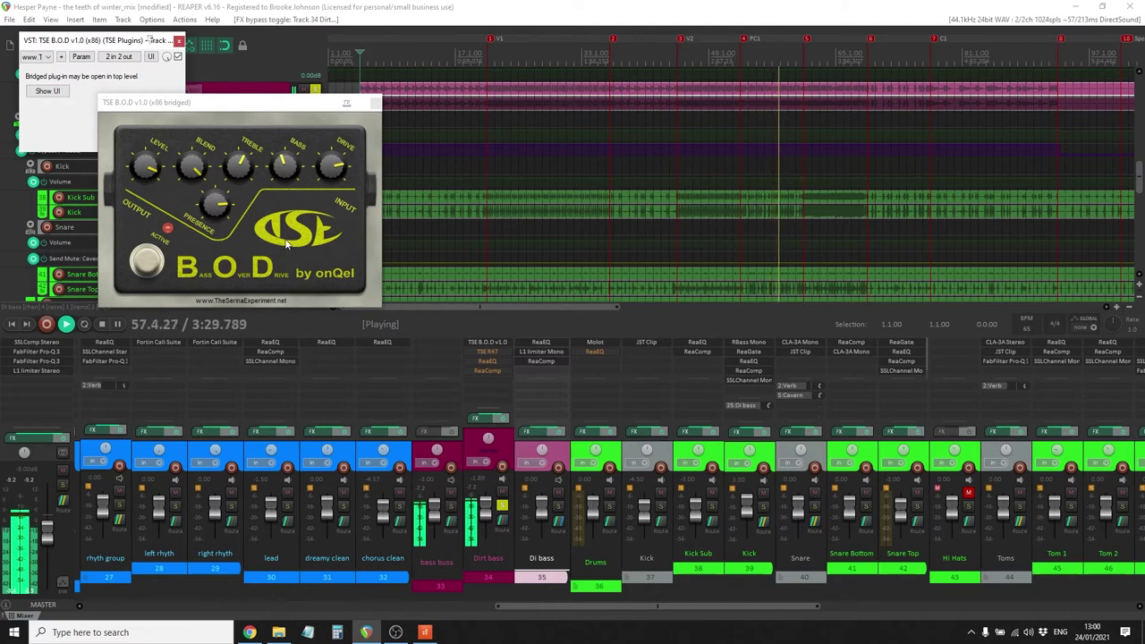
click(375, 104)
click(375, 103)
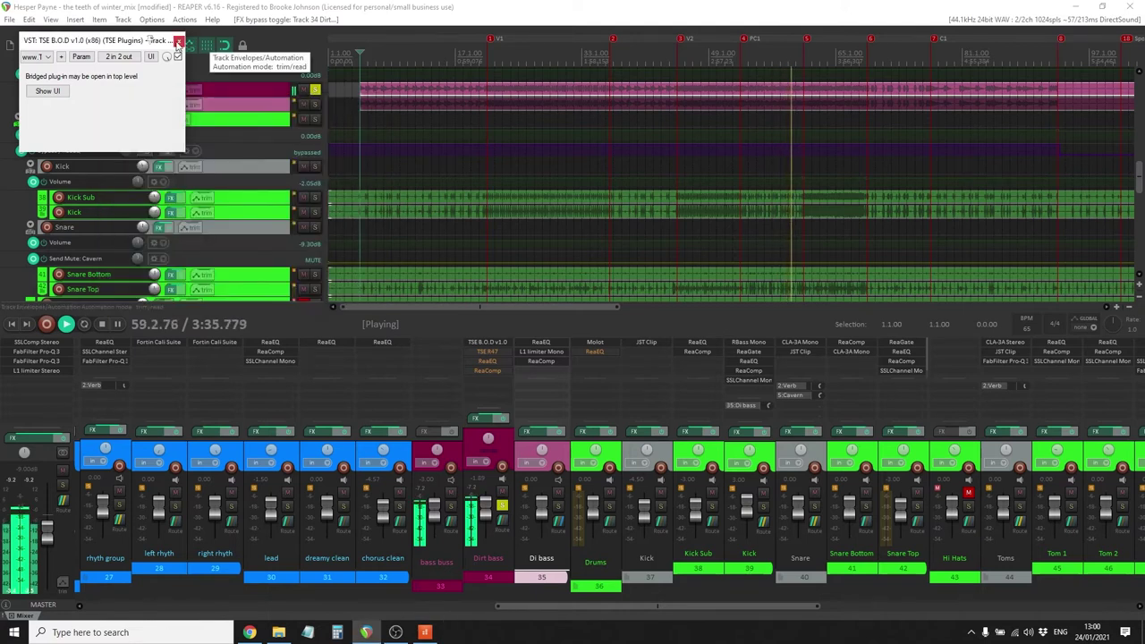
click(179, 40)
Enable the TSE R47 distortion on Dirt bass, listen to its effect and close the plug-in
click(483, 352)
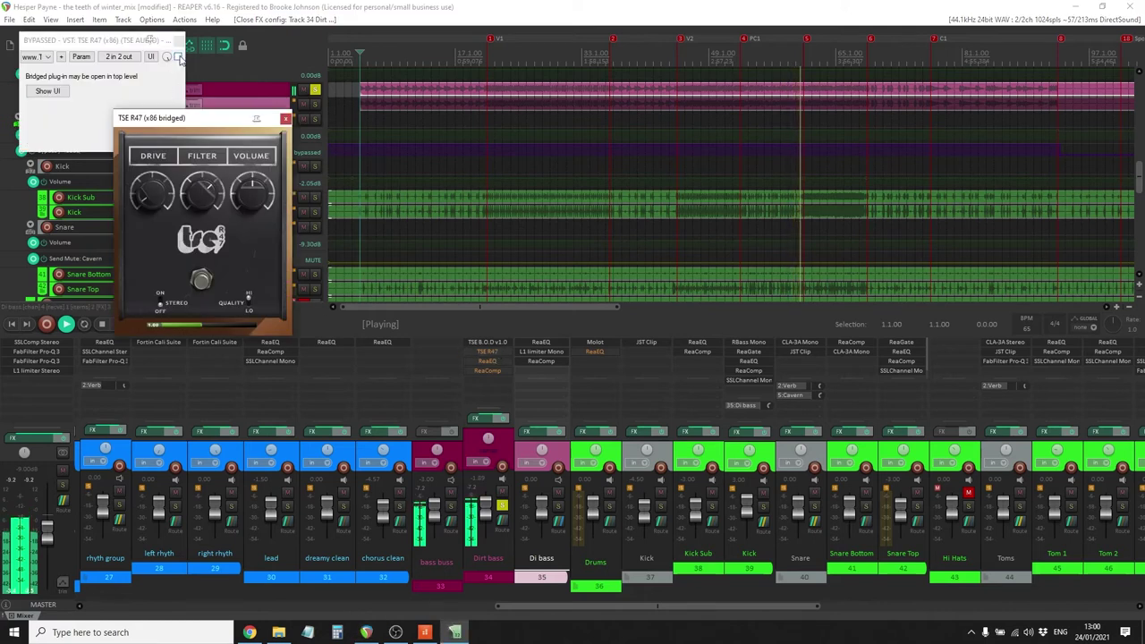
click(178, 57)
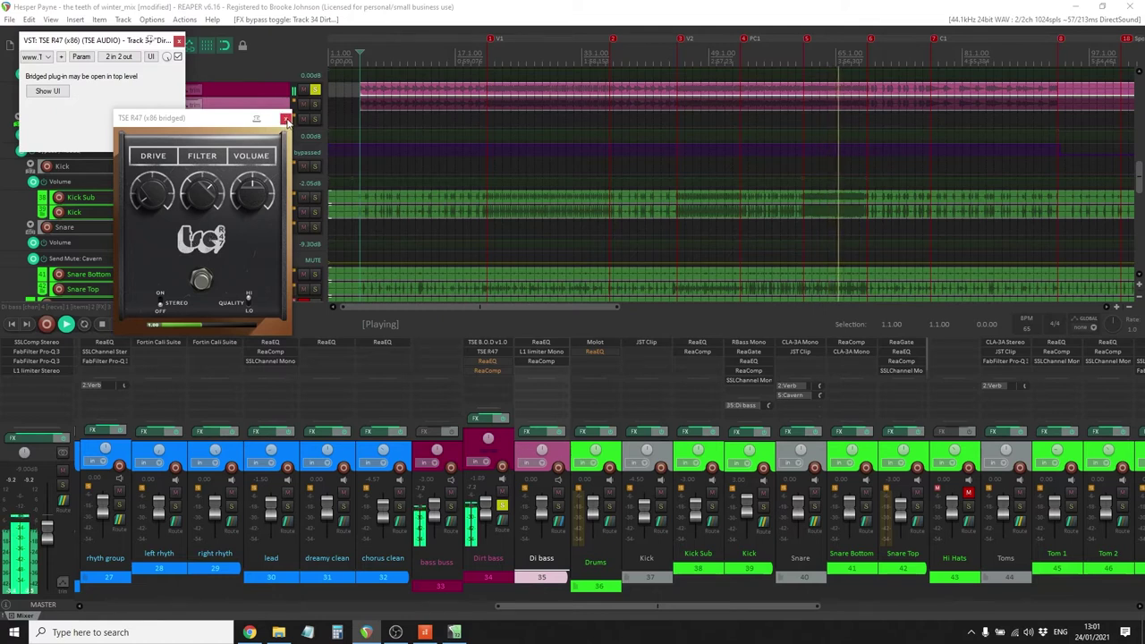
click(286, 121)
click(179, 40)
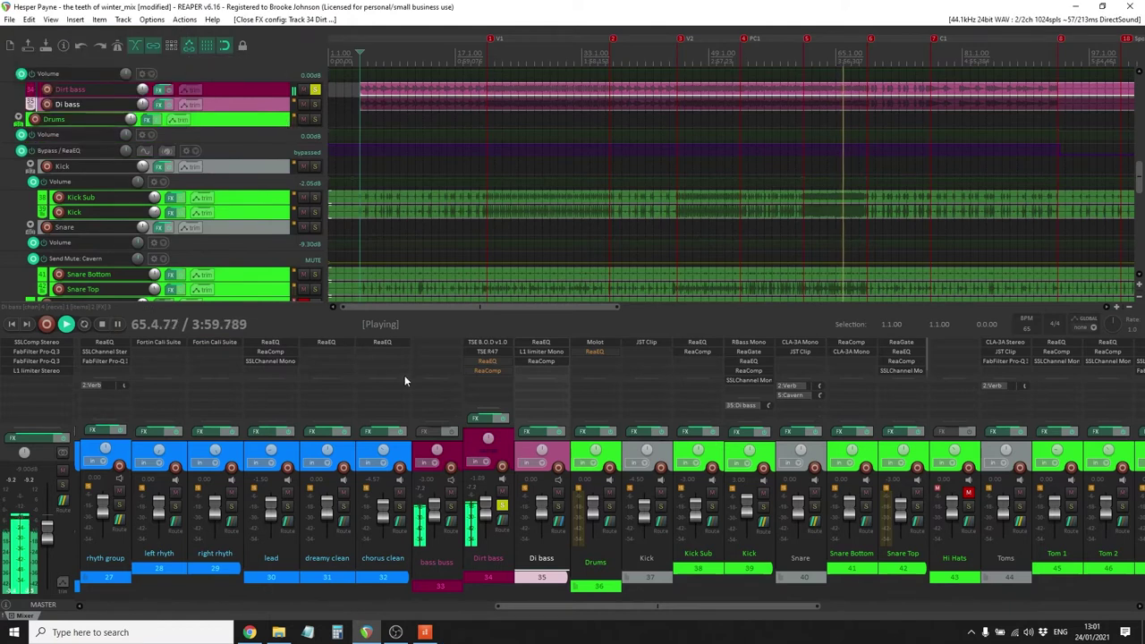
Enable ReaEQ on Dirt bass, compare its curve with the Di bass ReaEQ, and close both equalizers
click(484, 362)
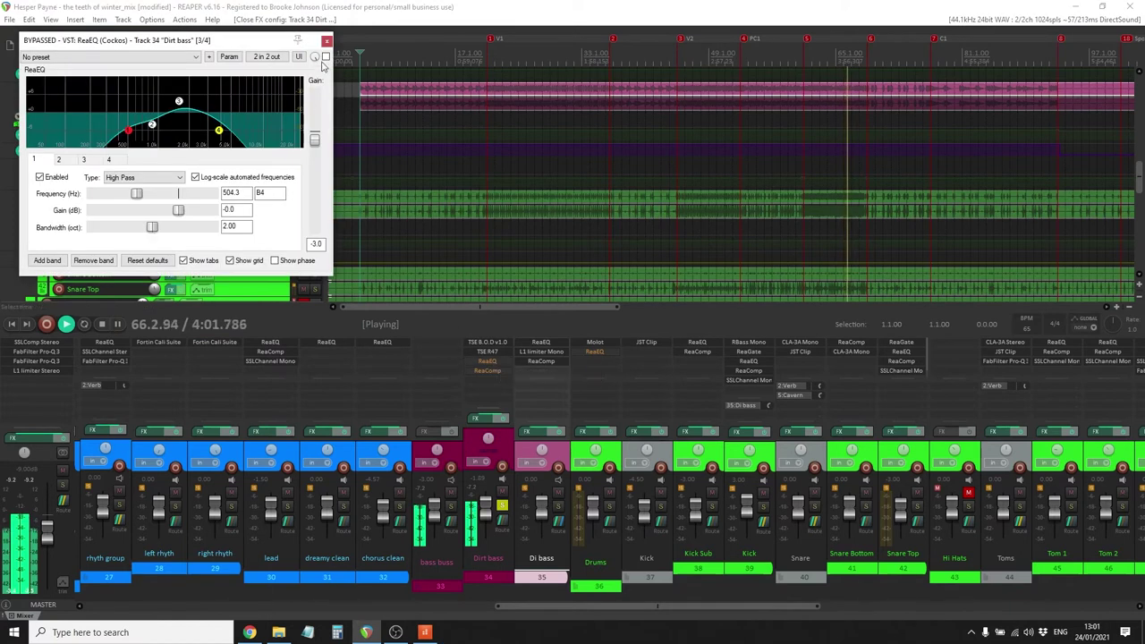
click(325, 57)
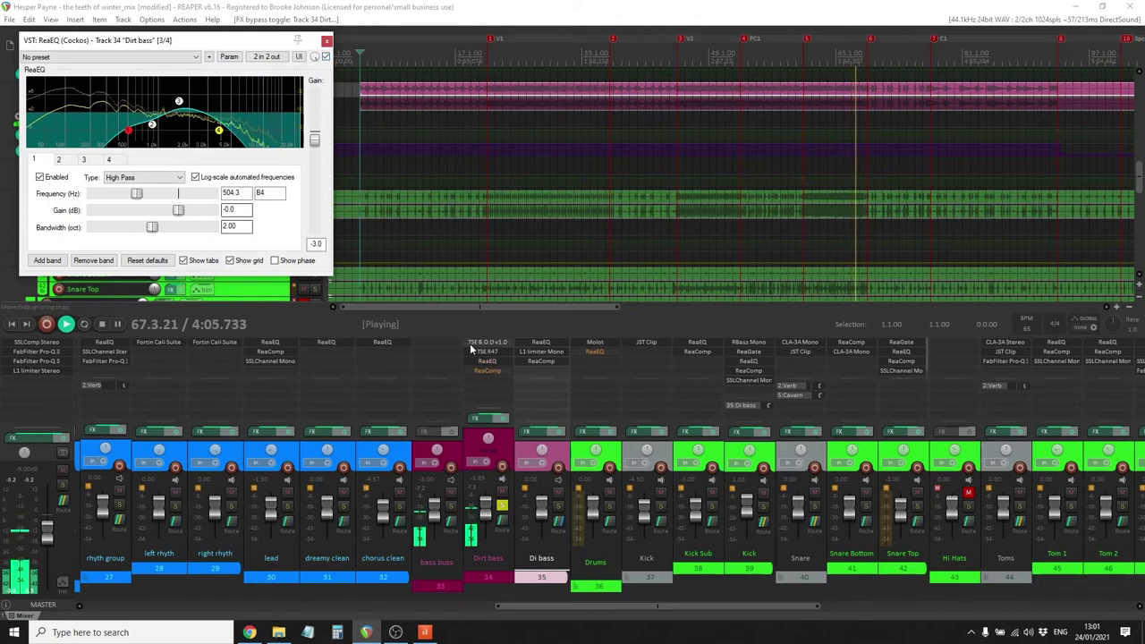
click(543, 344)
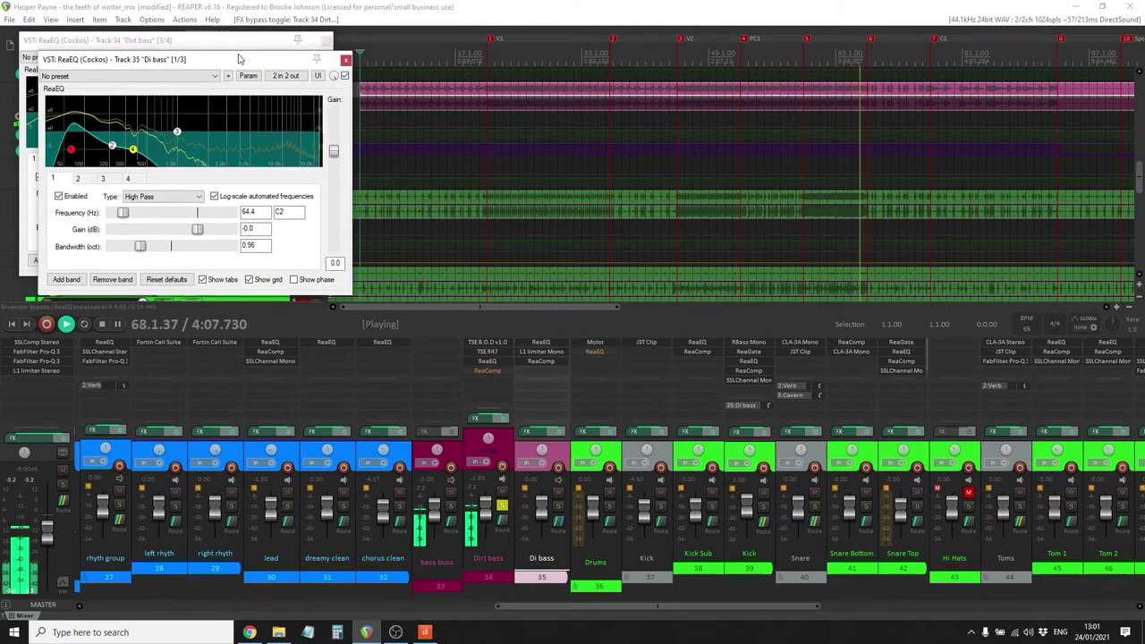
drag(240, 59, 218, 163)
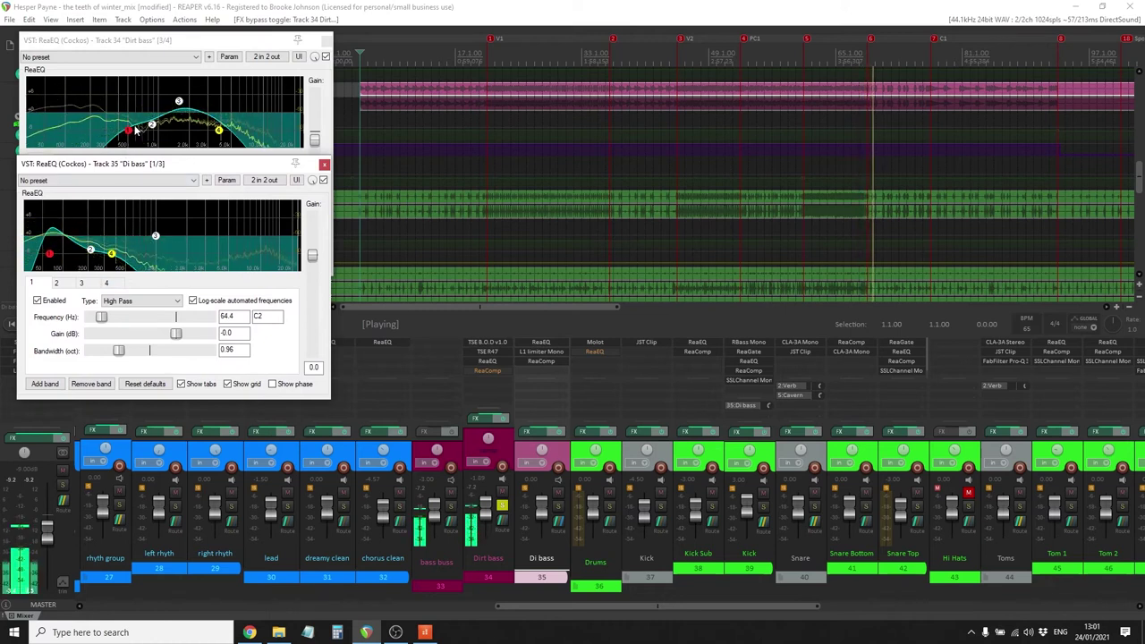
mouse_move(148, 127)
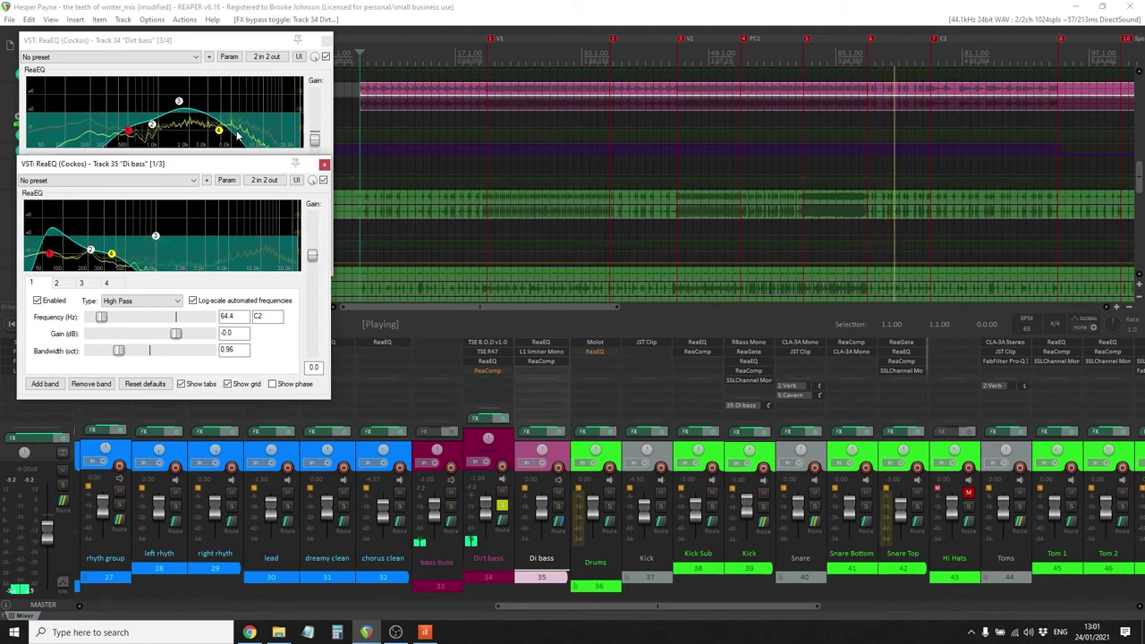
mouse_move(179, 103)
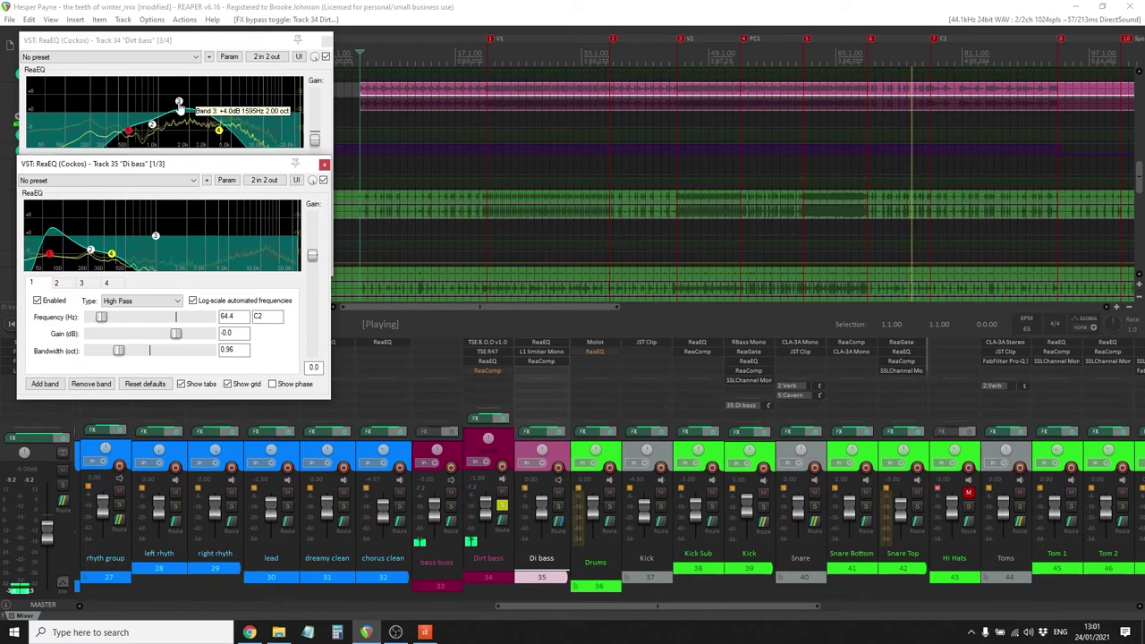
click(324, 164)
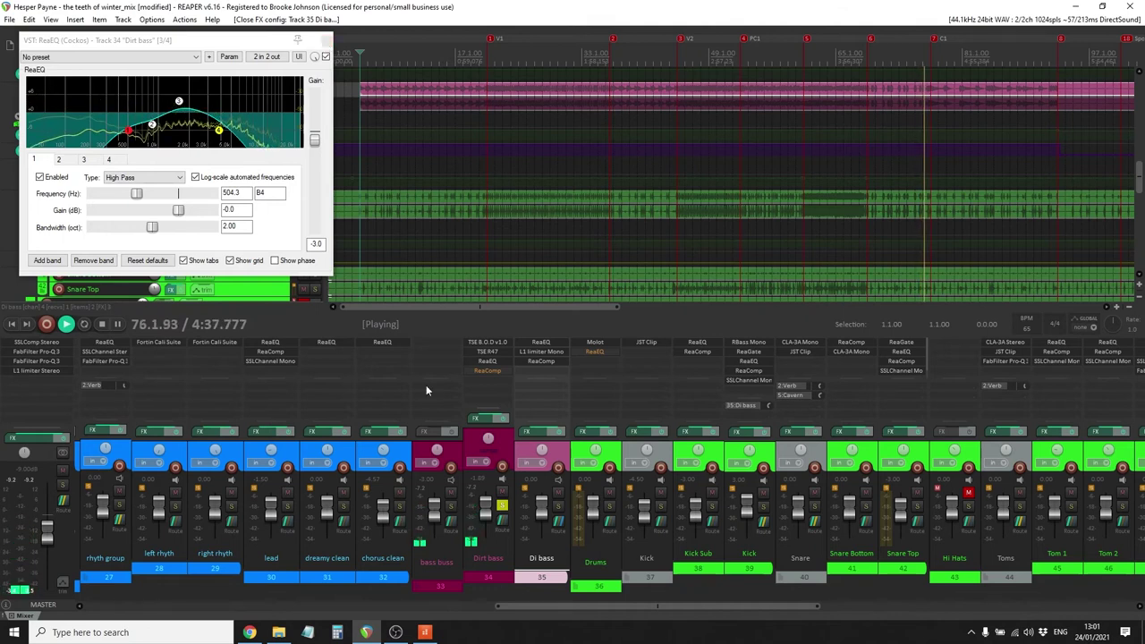
click(325, 40)
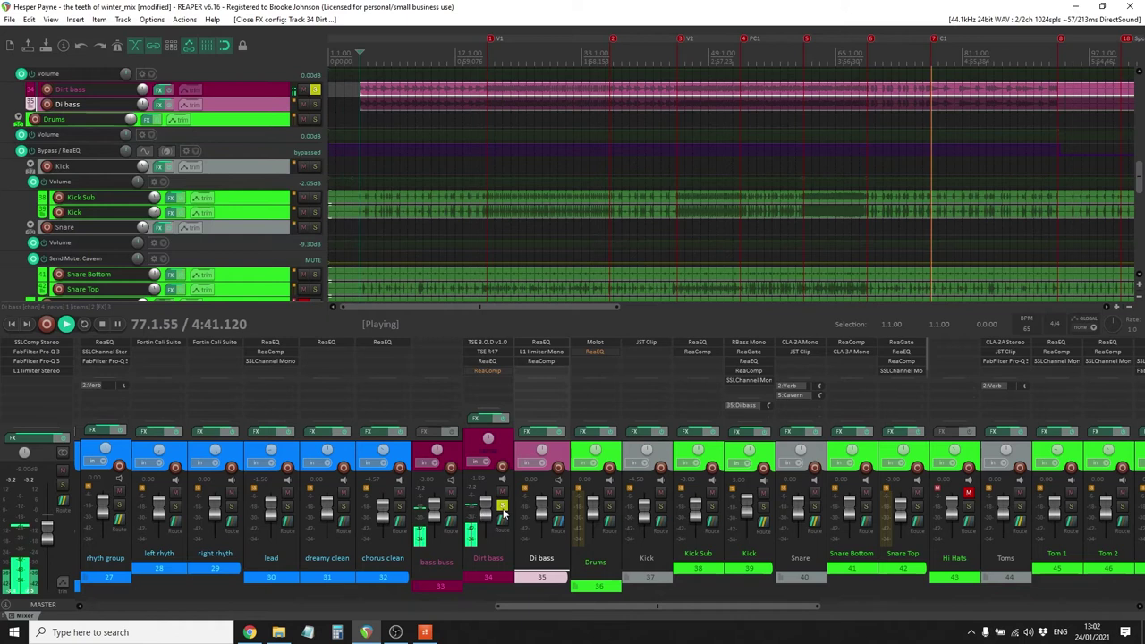
Remove the Dirt bass solo, listen to bass buss soloed, and return to the full mix
click(502, 508)
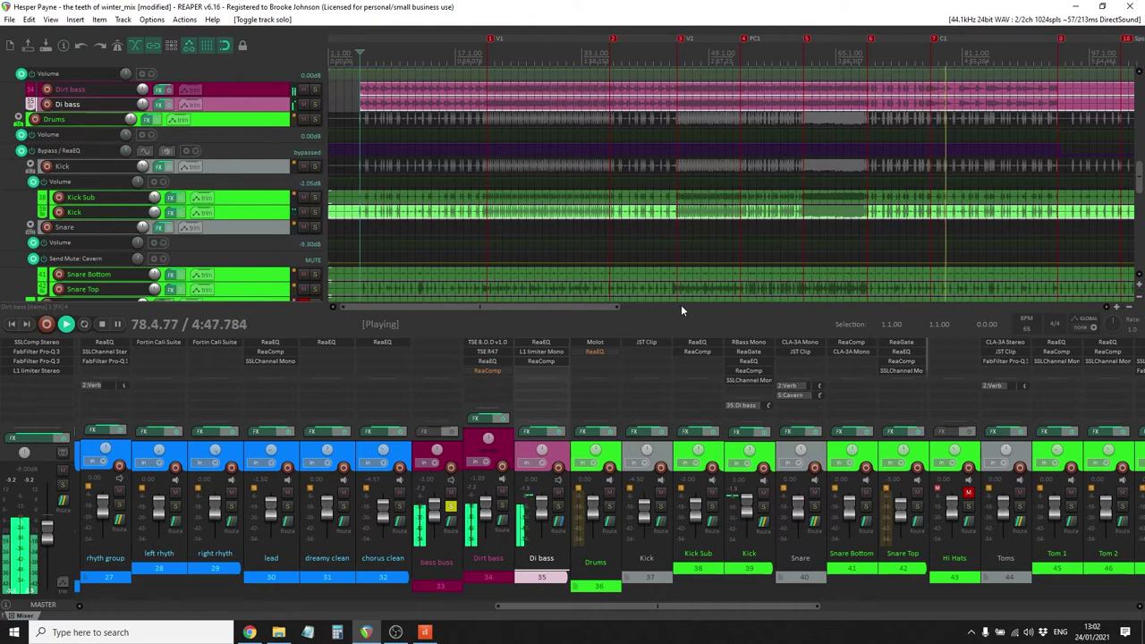
click(451, 508)
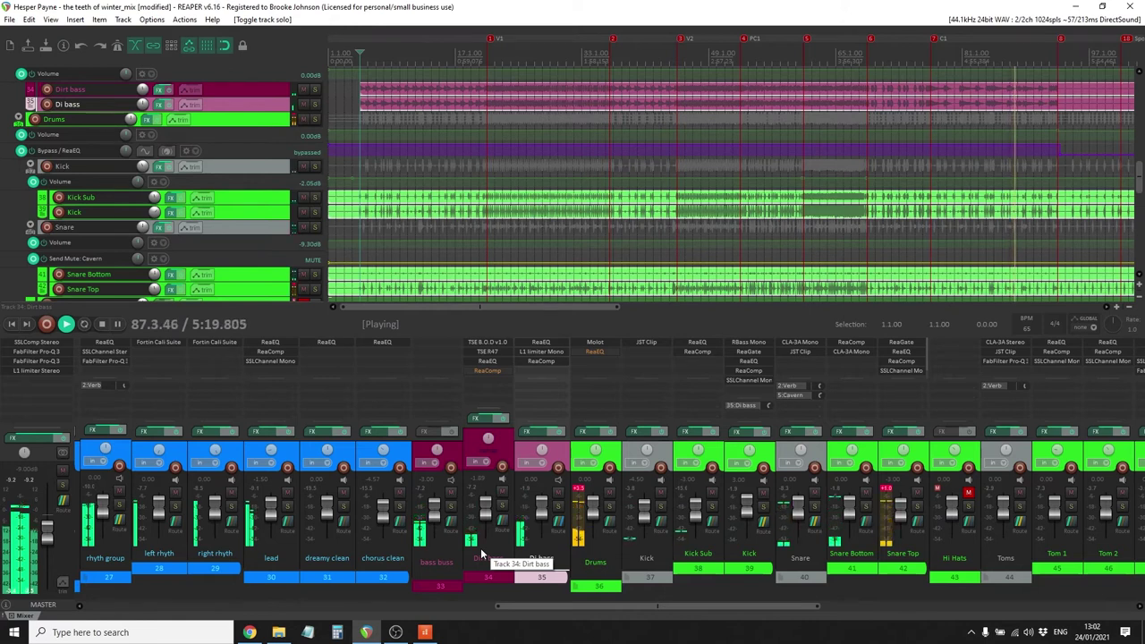
Compare the full mix with Dirt bass muted and with bass buss muted, unmute each and stop playback
click(500, 486)
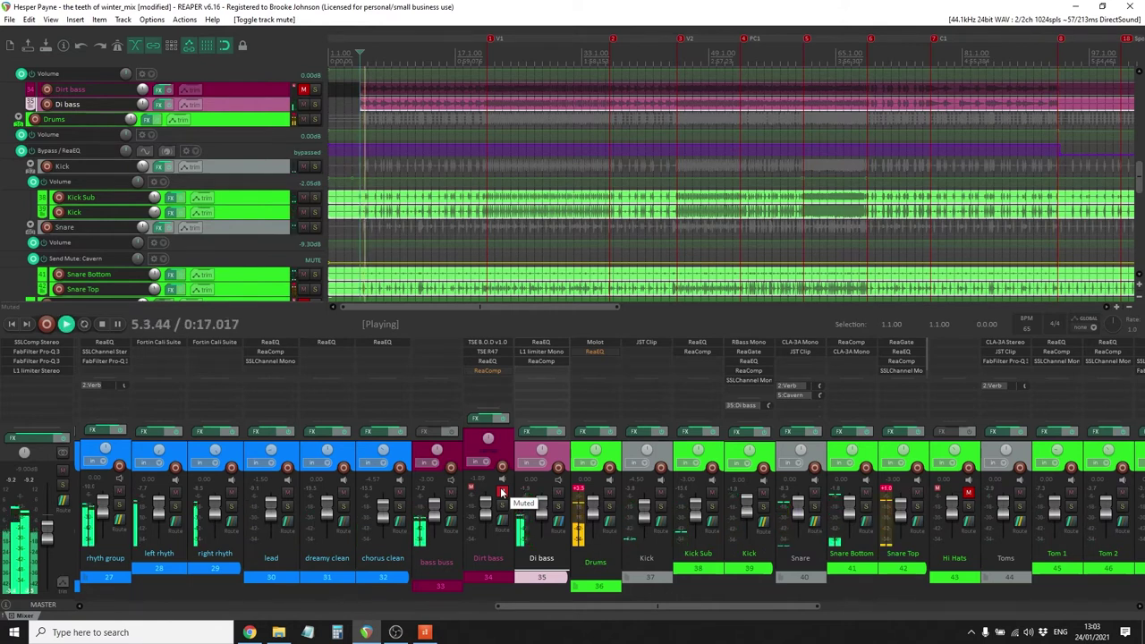
click(501, 491)
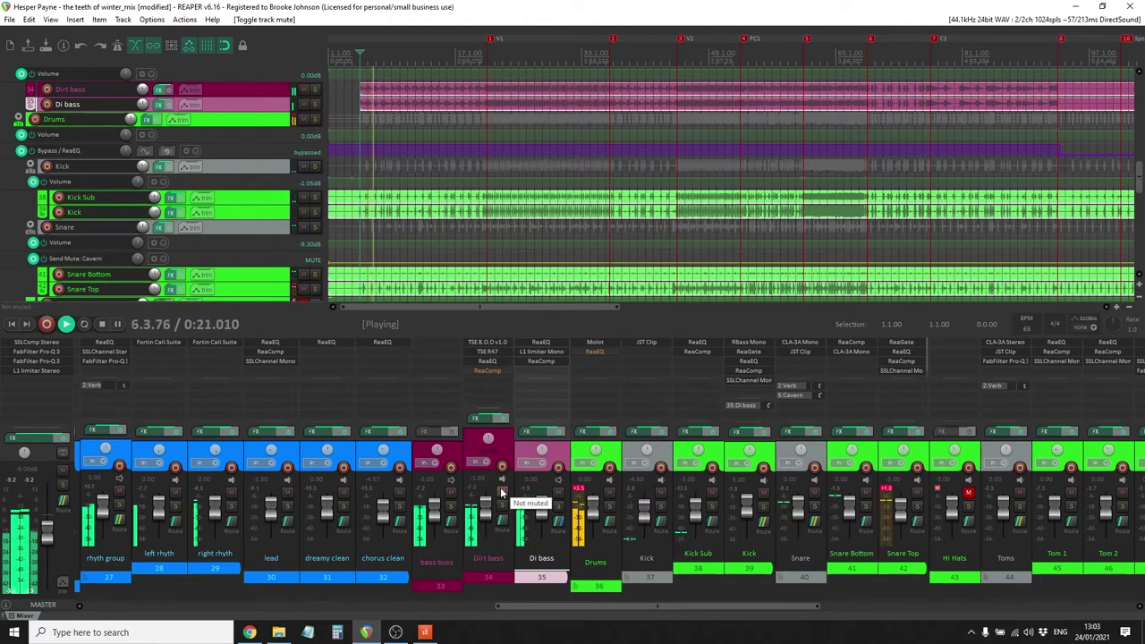
click(449, 494)
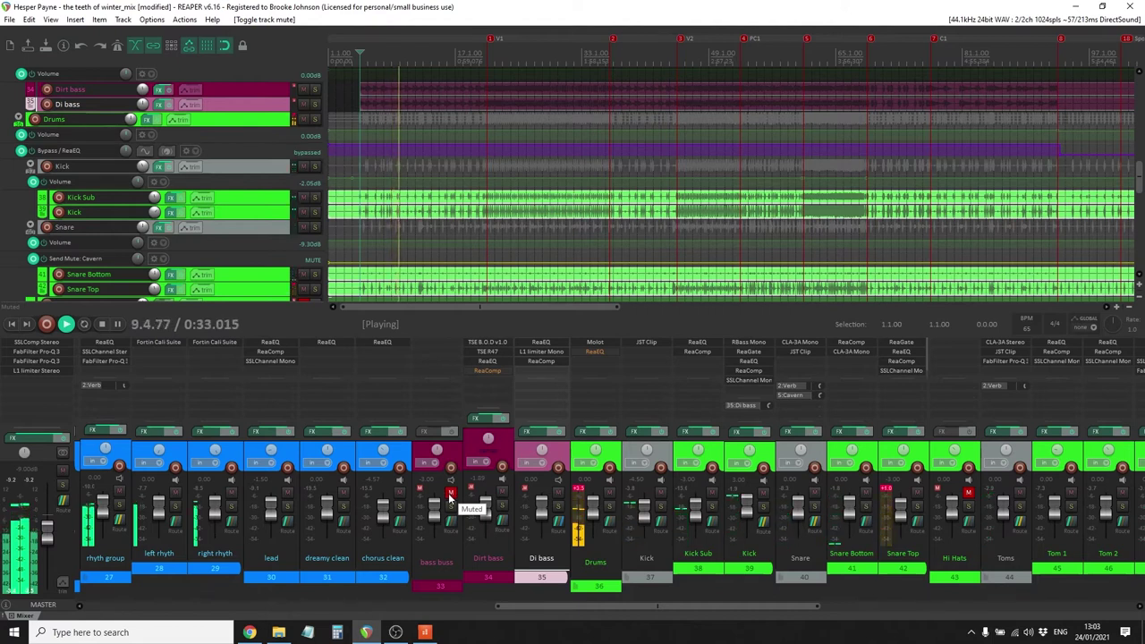
click(450, 494)
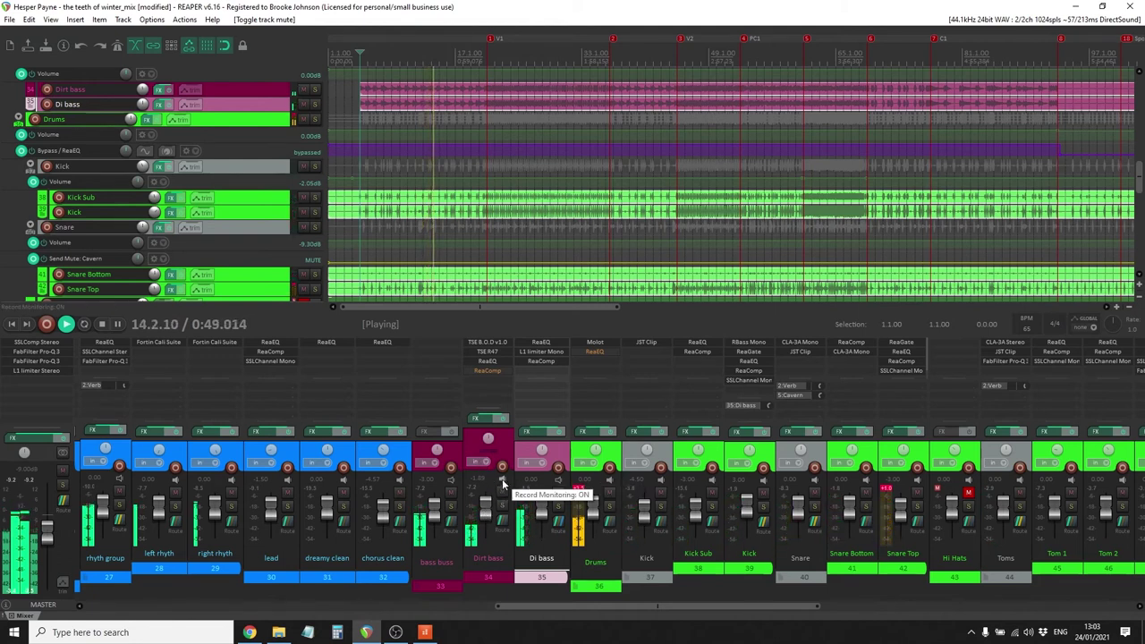
key(space)
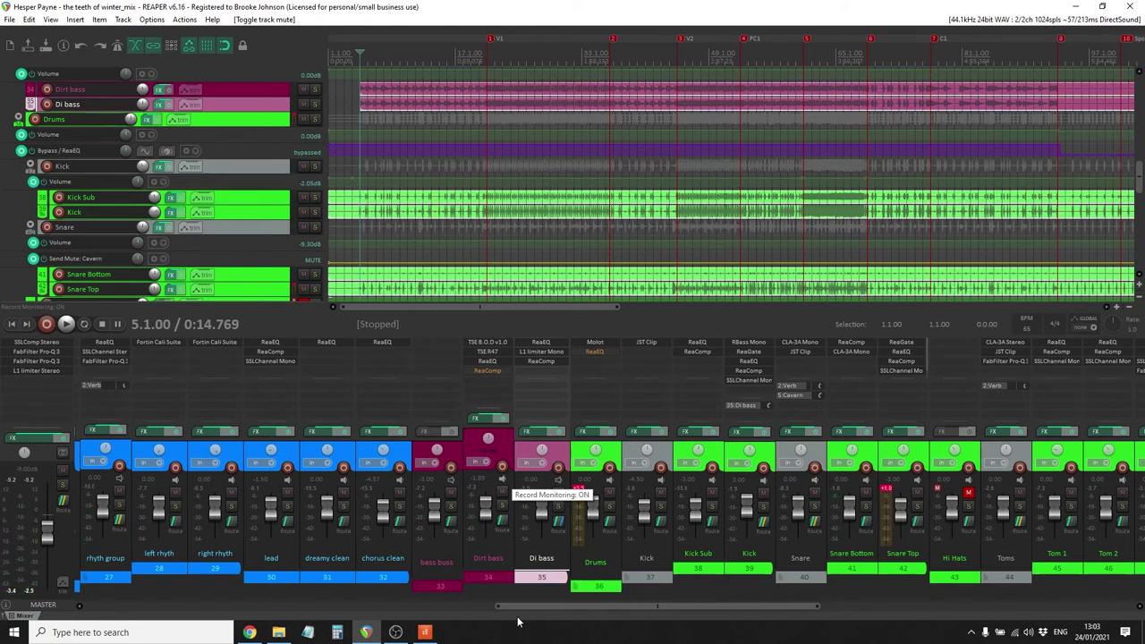
Bypass the left rhyth effects, briefly toggle the right rhyth effects, solo left rhyth and start playback
drag(533, 606, 465, 619)
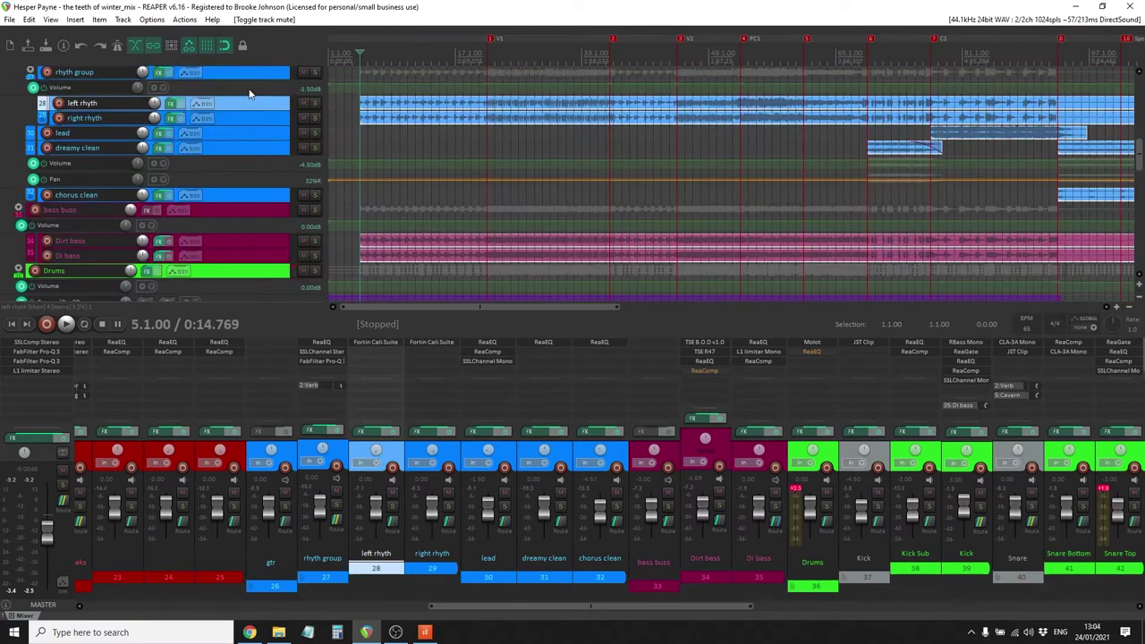
click(393, 432)
click(448, 432)
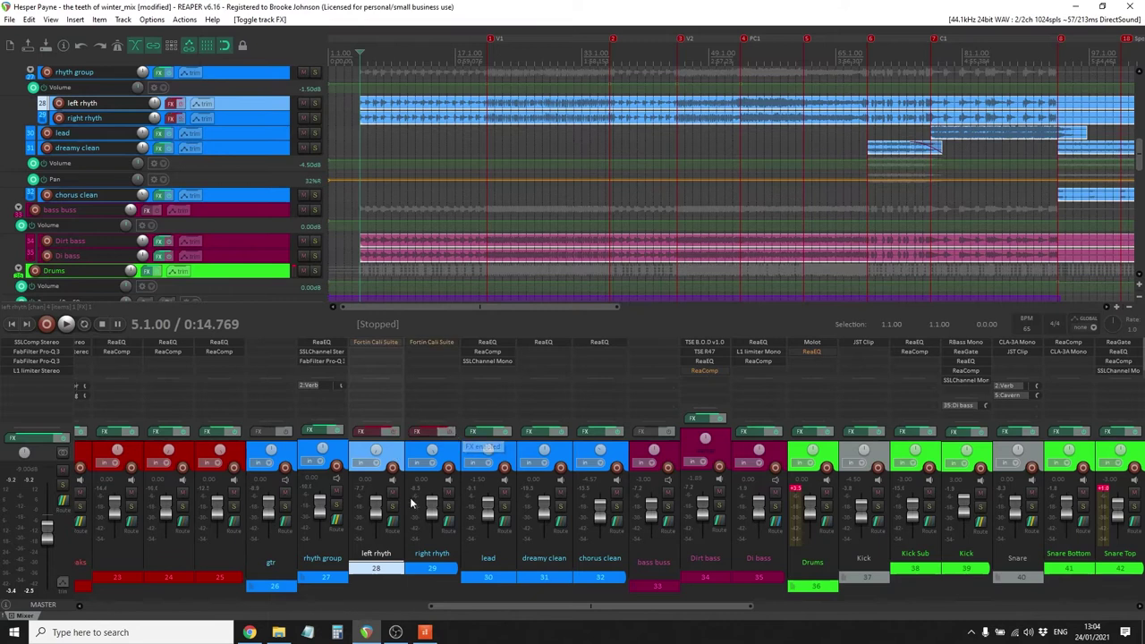
click(391, 507)
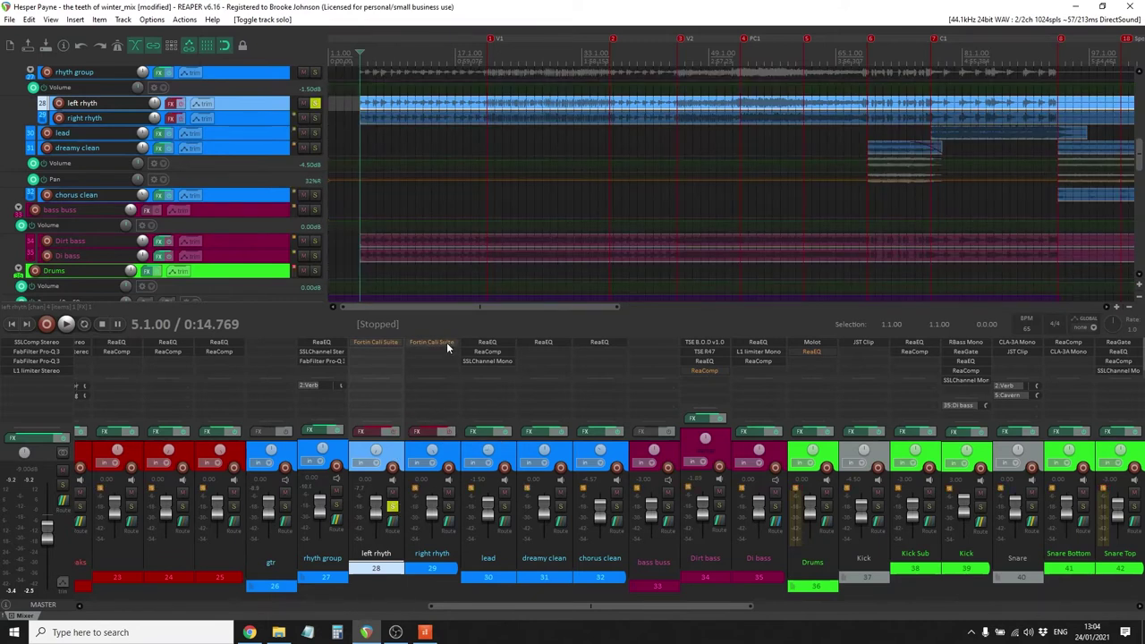
click(448, 432)
key(space)
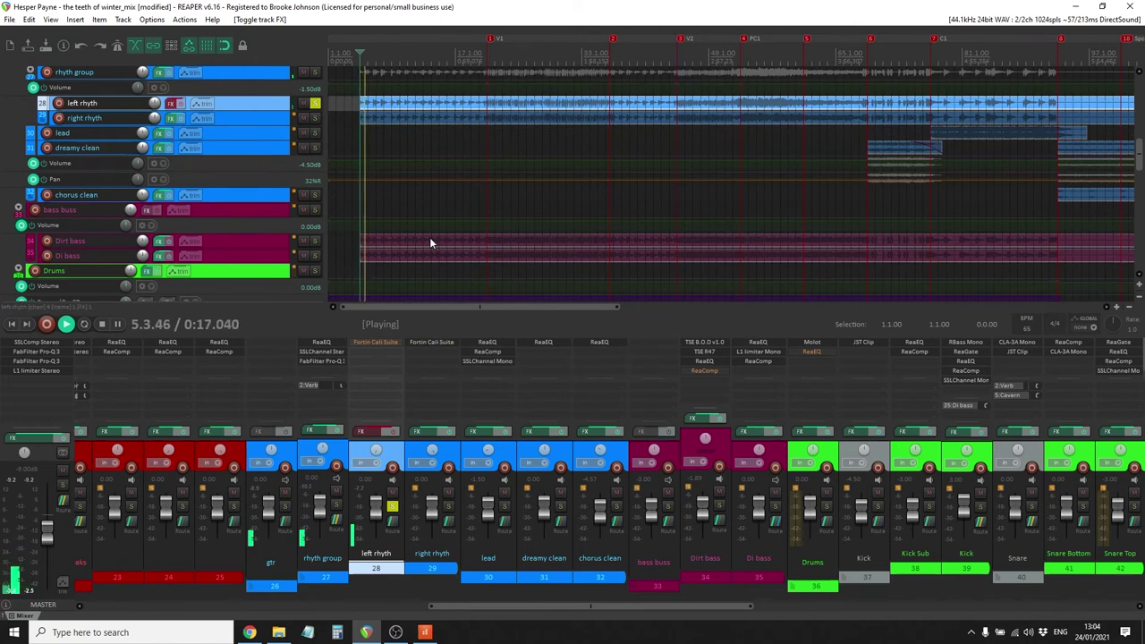
Open Fortin Cali Suite on left rhyth, re-enable the track's effects and toggle the HEXDRIVE pedal
click(390, 345)
click(394, 432)
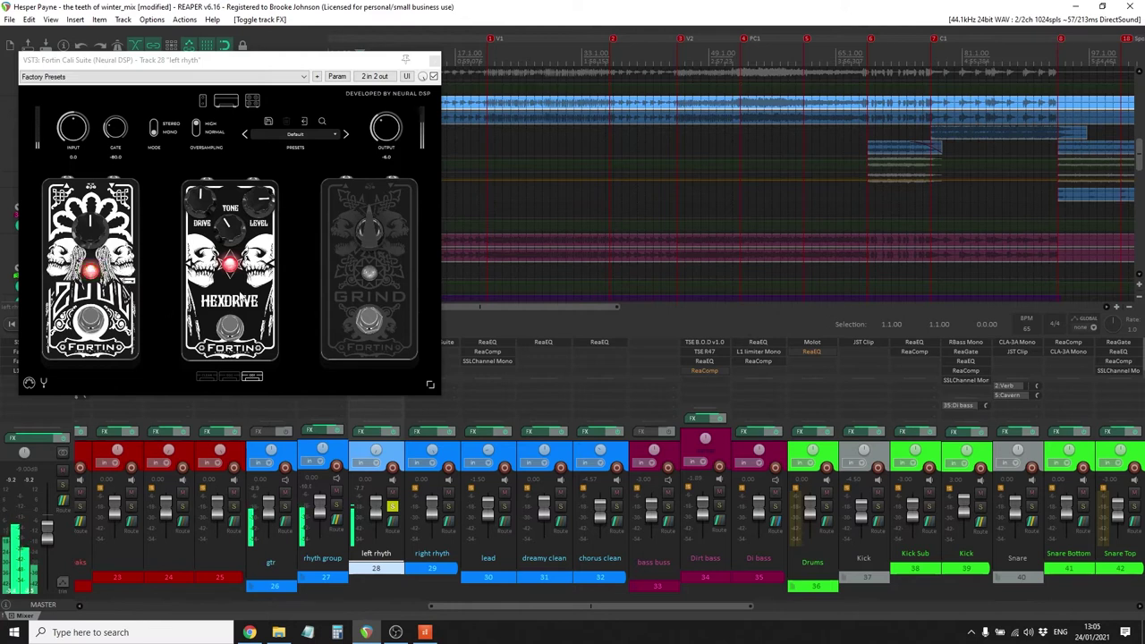
click(229, 331)
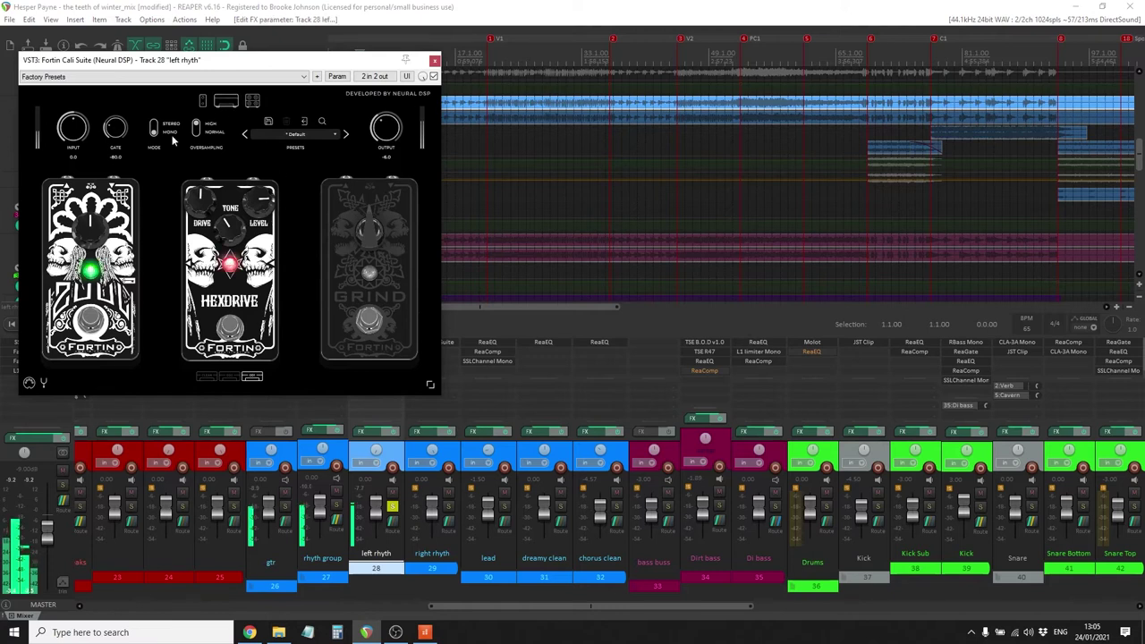
Review the amp head and the cabinet microphone settings in left rhyth's Fortin Cali Suite, and close the plug-in
click(226, 101)
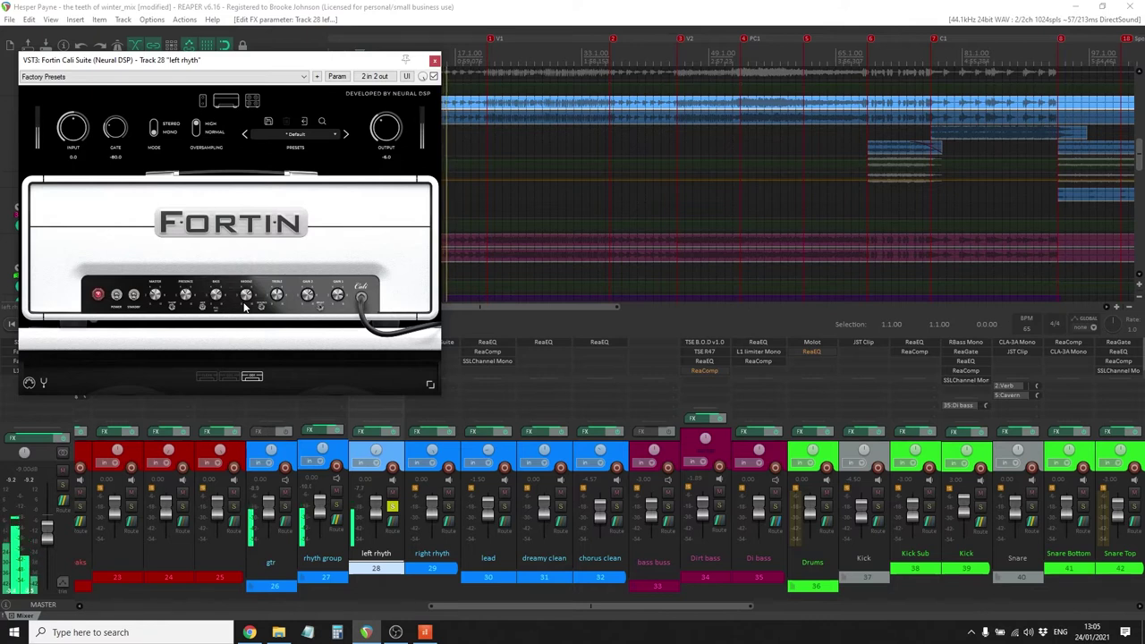
click(253, 105)
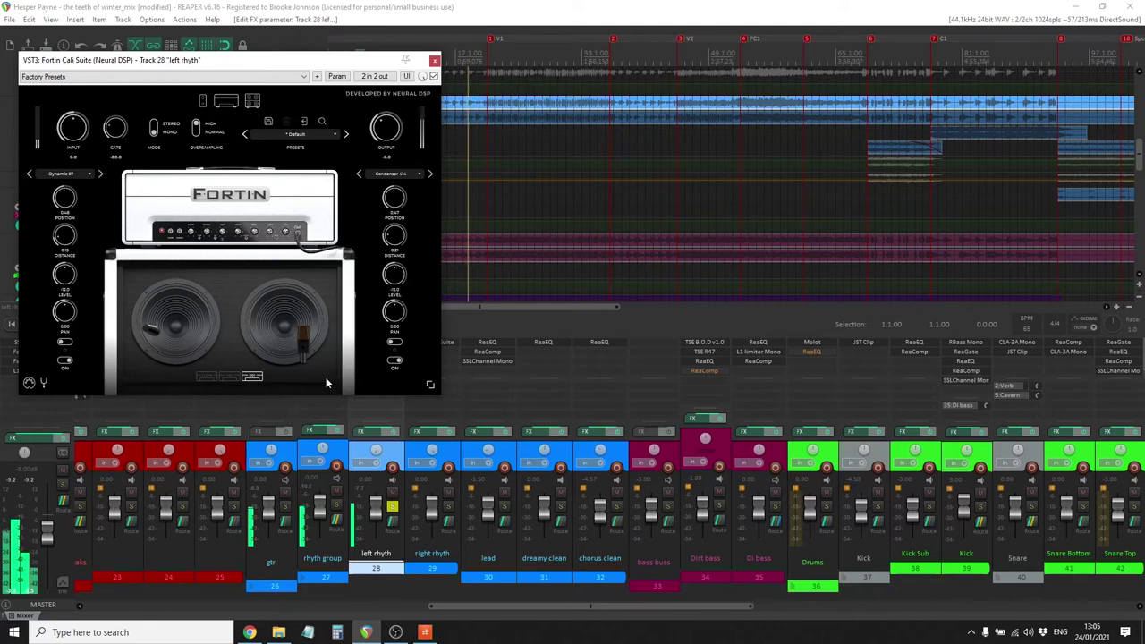
click(435, 61)
Switch the solo from left rhyth to right rhyth
click(447, 506)
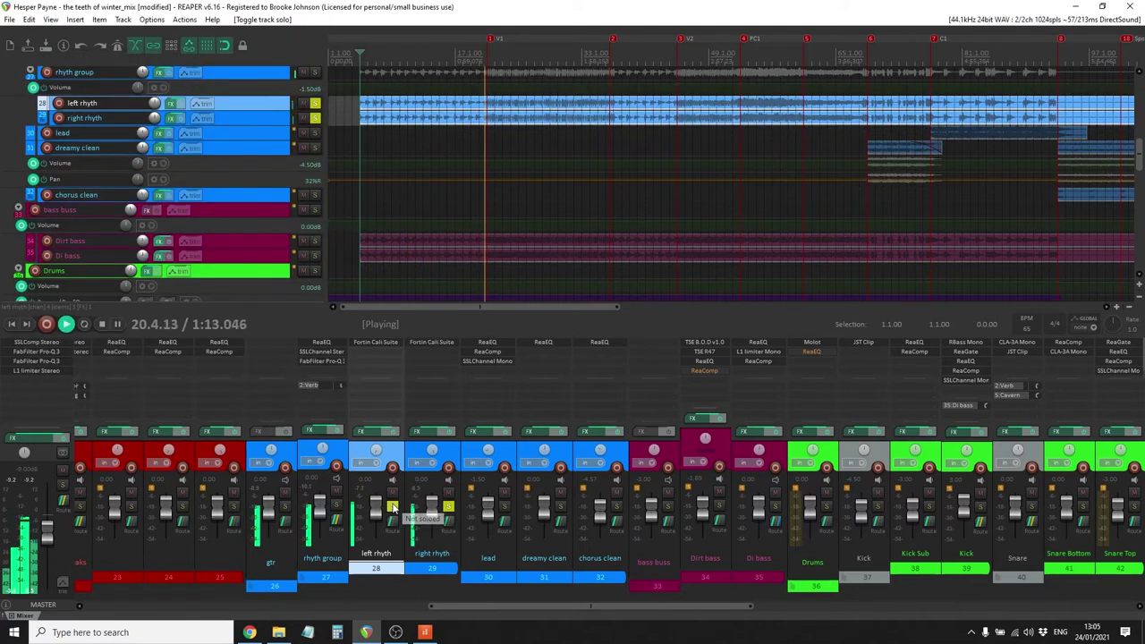
click(392, 506)
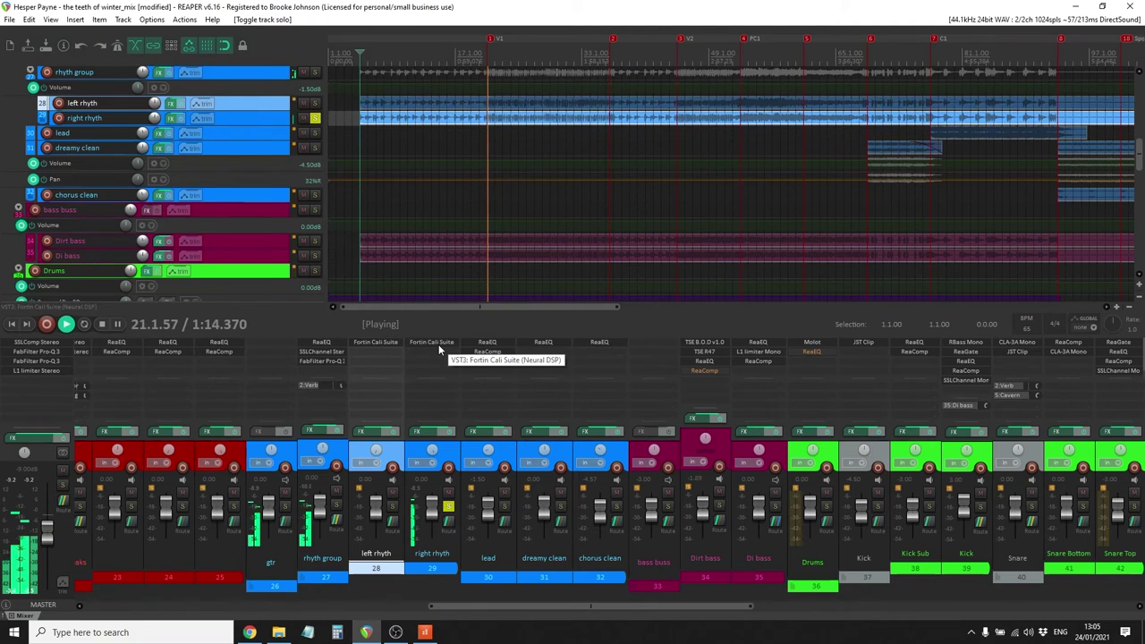
Review the pedals, amp head and cabinet microphone settings in right rhyth's Fortin Cali Suite, and close the plug-in
click(439, 345)
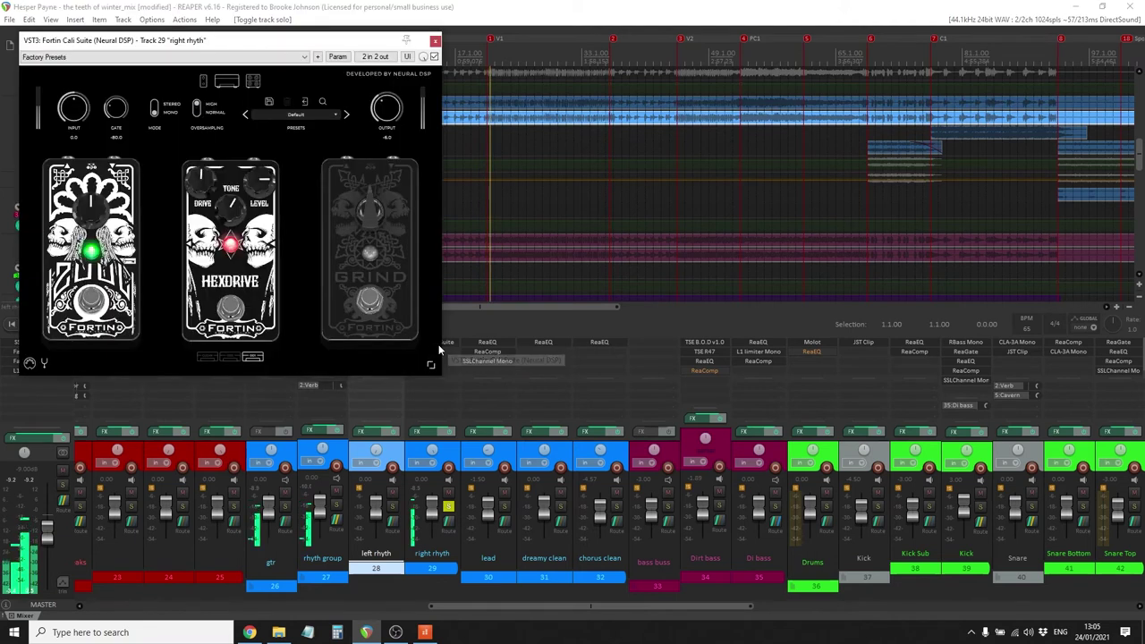
click(225, 82)
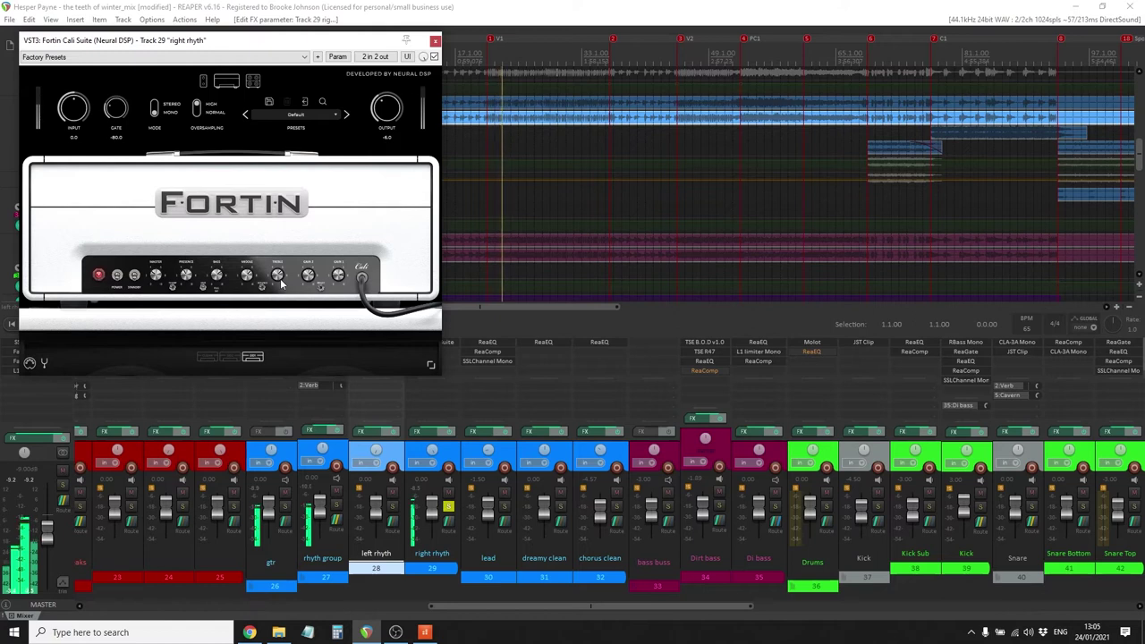
click(254, 81)
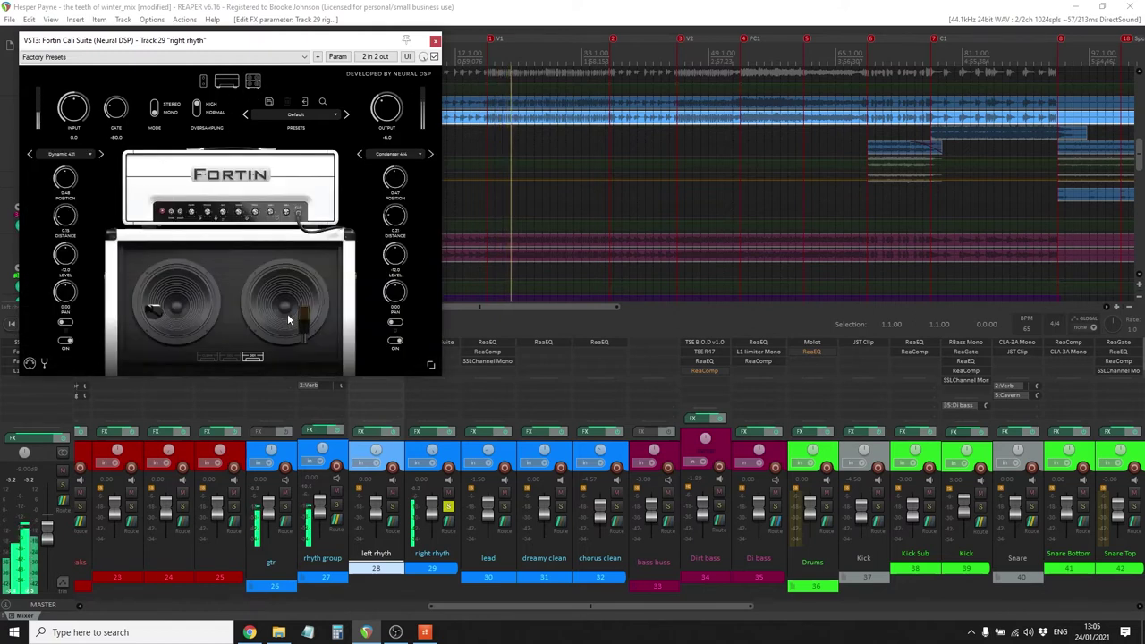
click(435, 42)
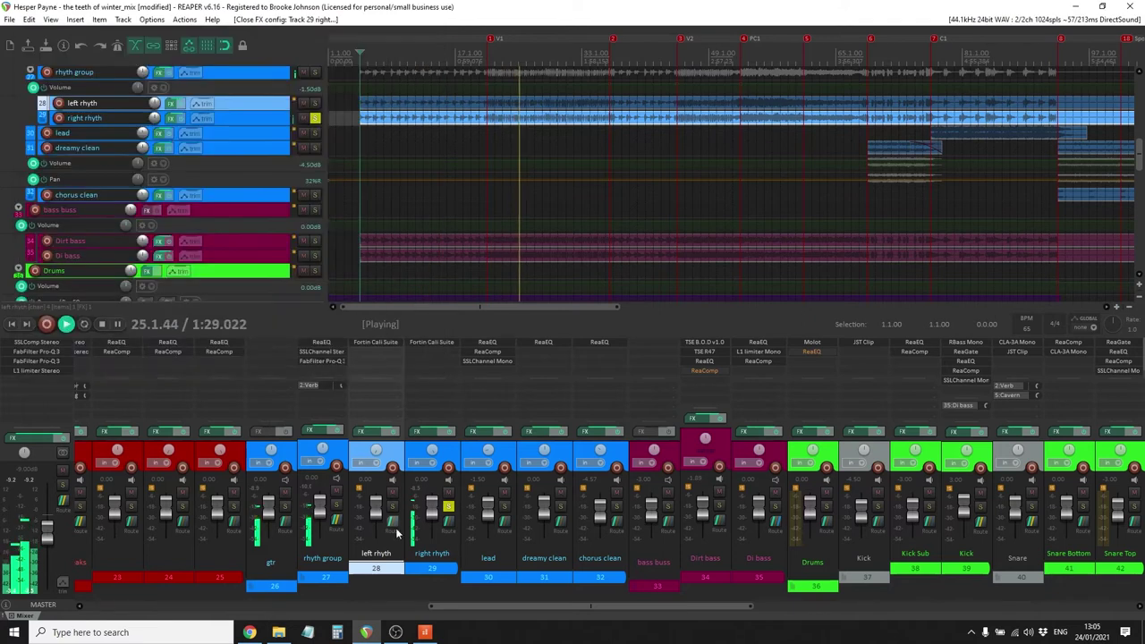
Solo left rhyth alongside right rhyth to hear both guitars together, and clear both solos
click(392, 508)
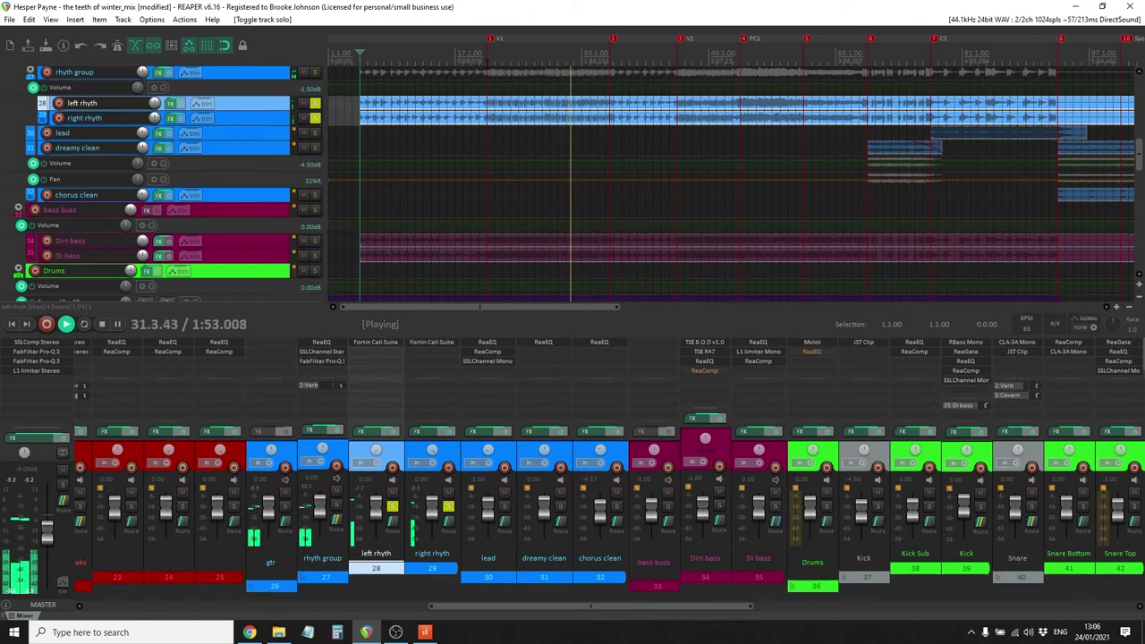
click(448, 508)
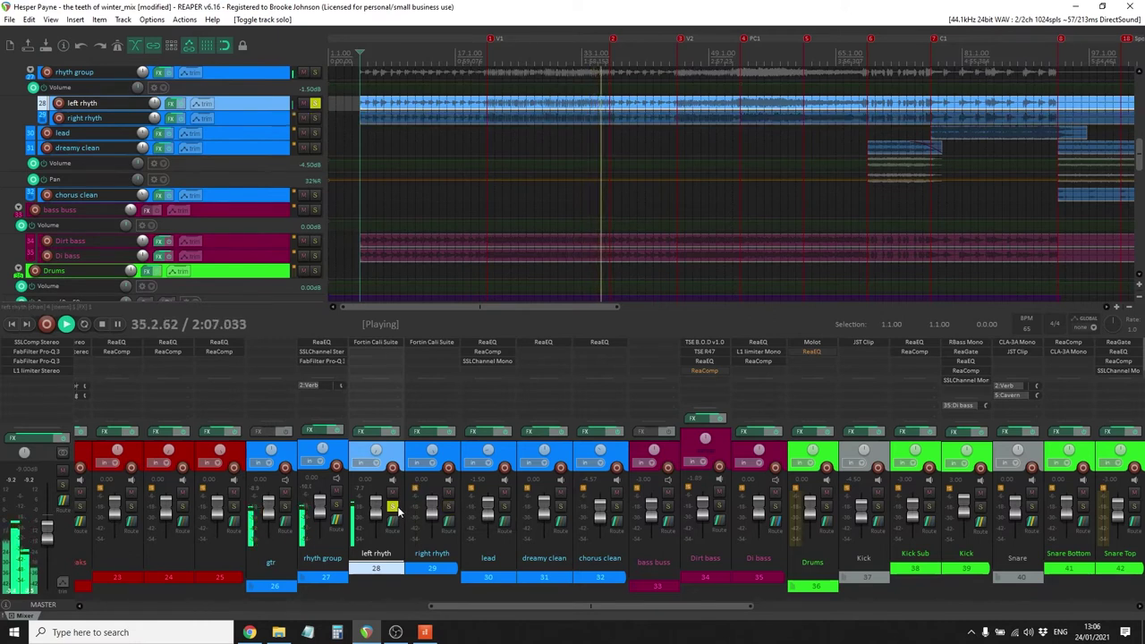
click(397, 508)
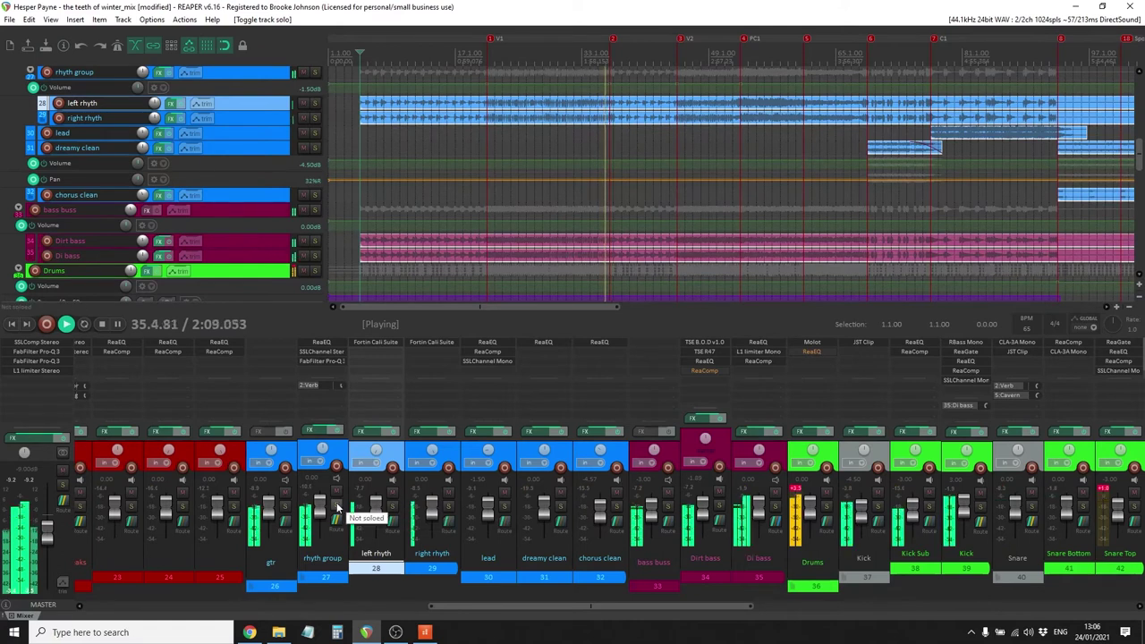
Solo the rhyth group, stop playback, and bypass its ReaEQ, SSLChannel Stereo and FabFilter Pro-Q 3 effects
click(338, 507)
key(space)
shift+click(329, 342)
shift+click(333, 352)
shift+click(336, 362)
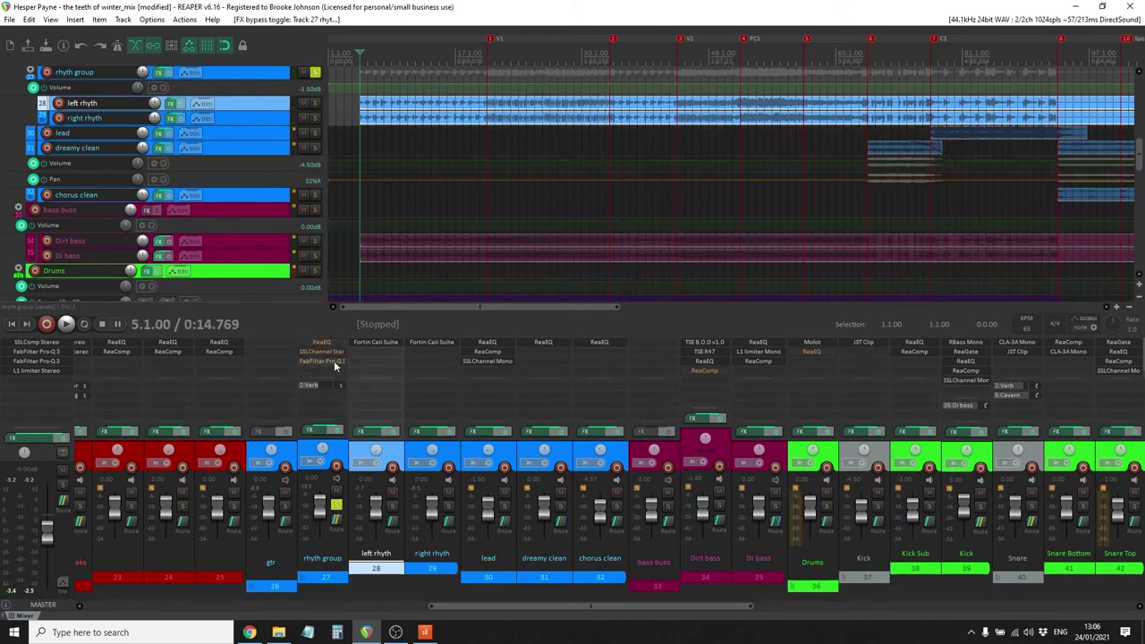
Enable ReaEQ on the rhyth group track and compare it with the bypassed sound during playback
click(339, 344)
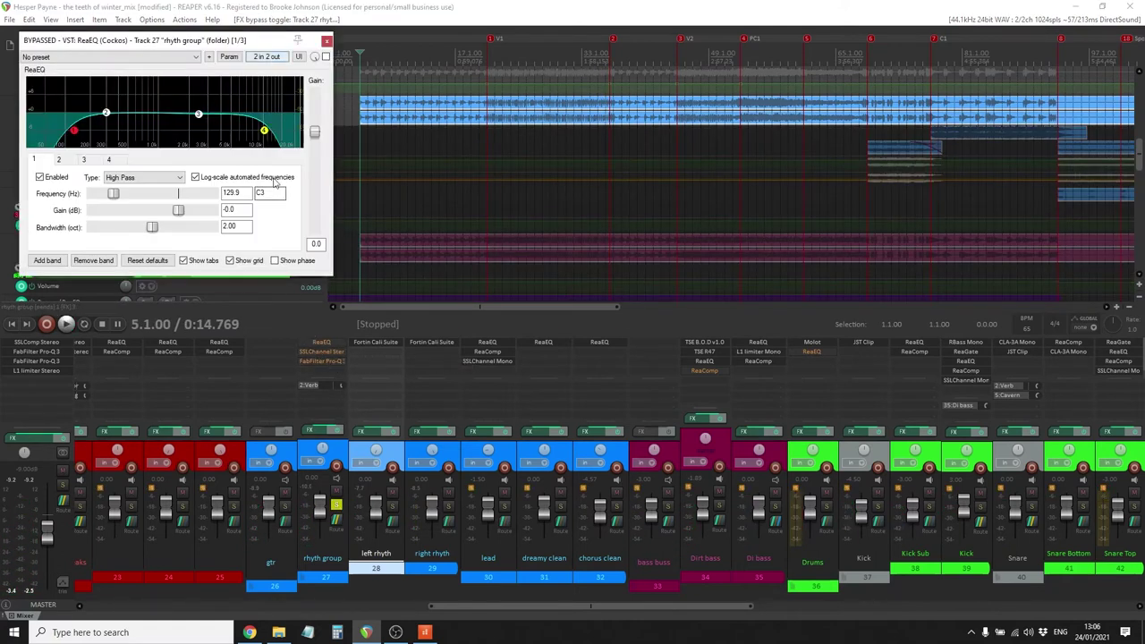
click(326, 56)
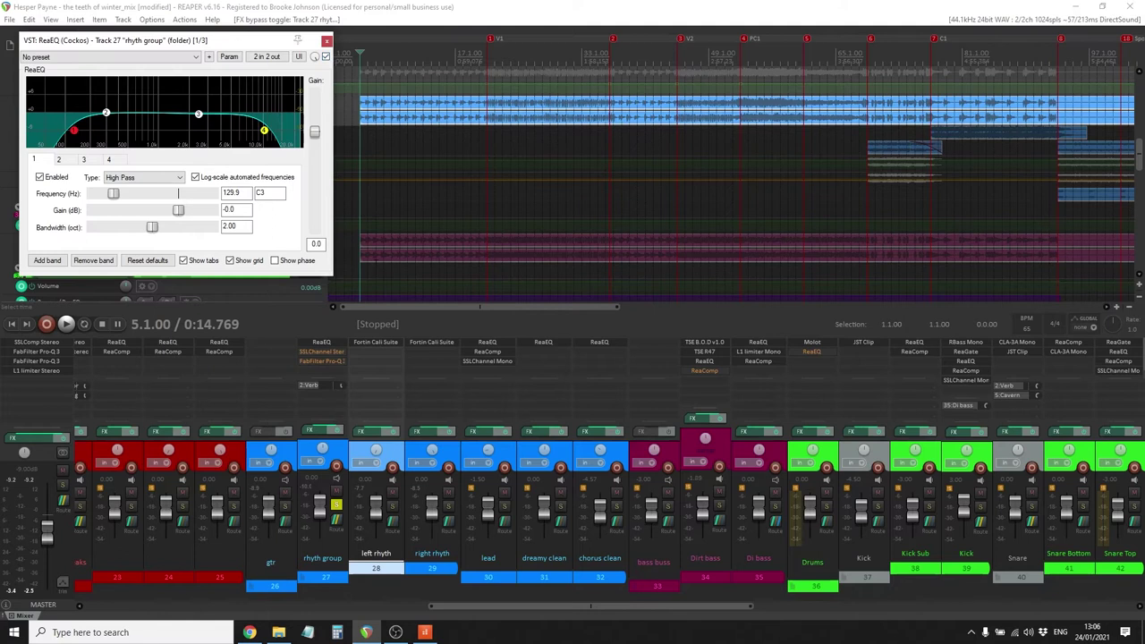
key(space)
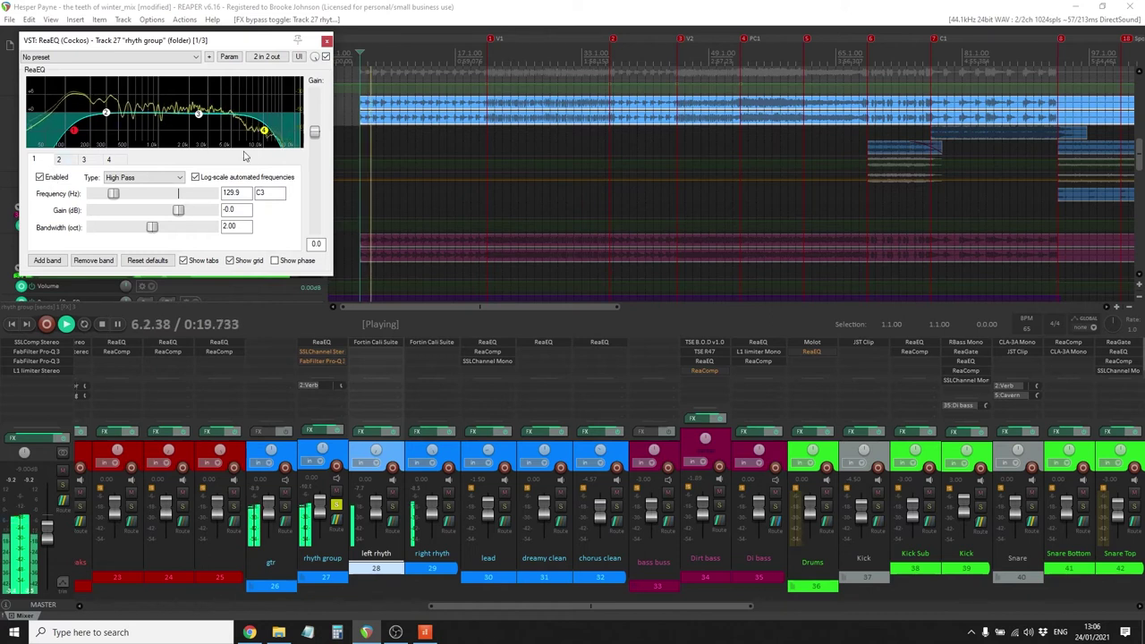
click(326, 58)
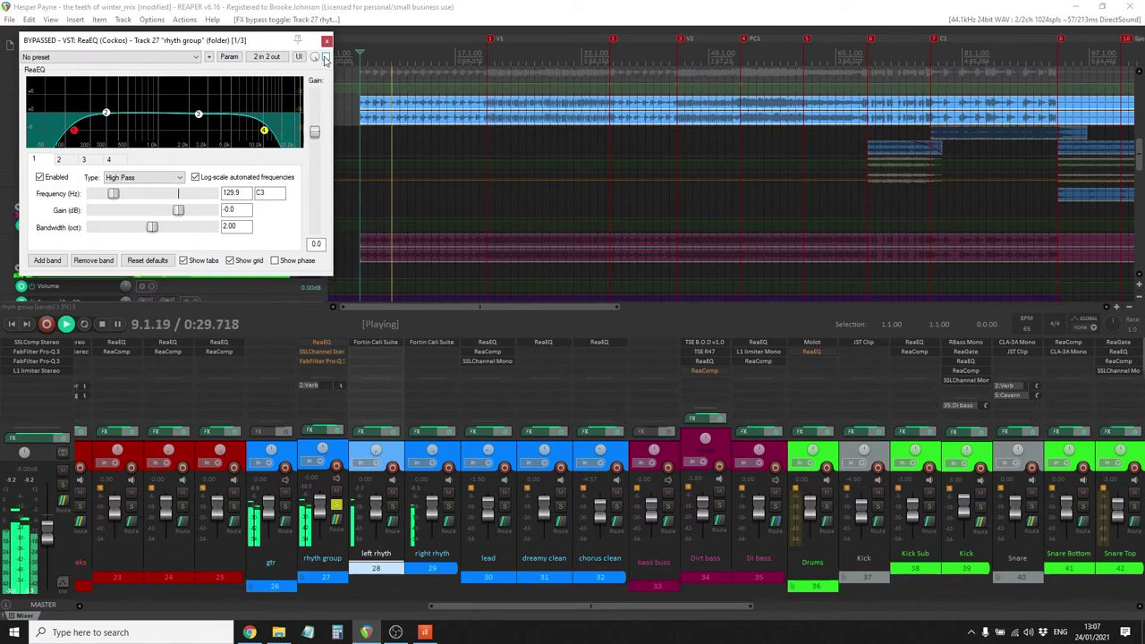
click(326, 57)
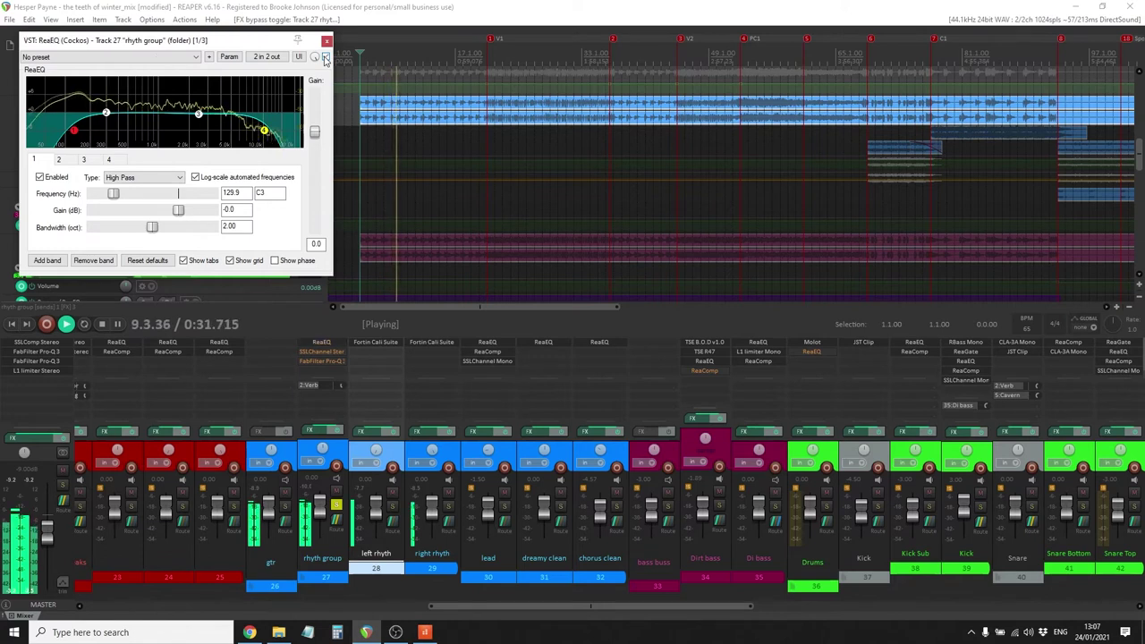
click(326, 41)
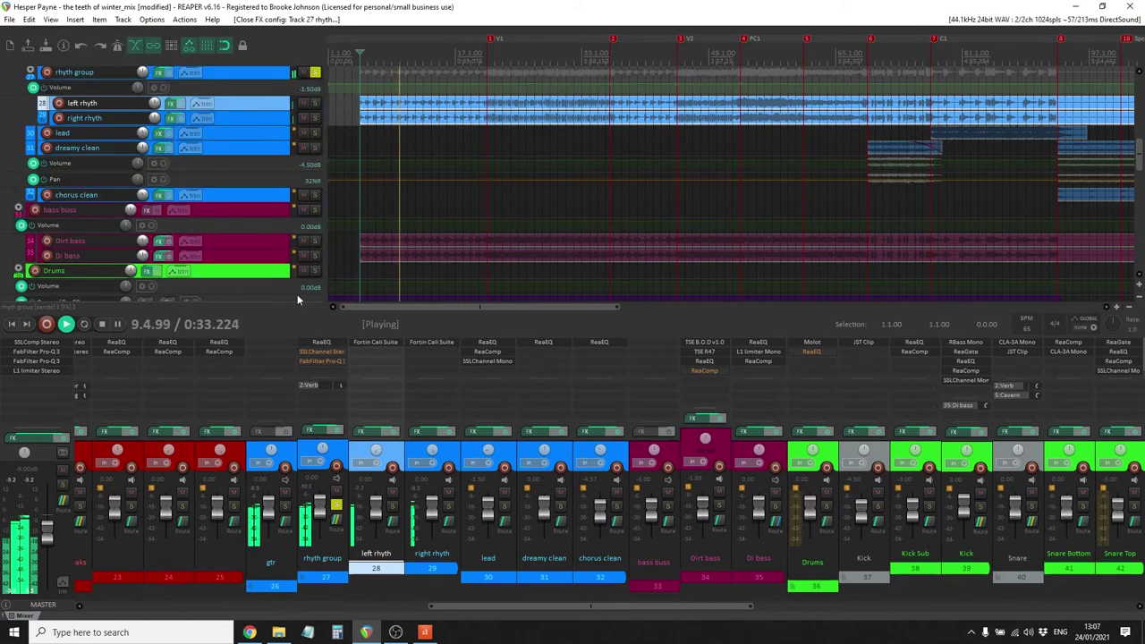
Enable the SSLChannel Stereo plugin on the rhyth group track while it plays, and close its window
click(320, 353)
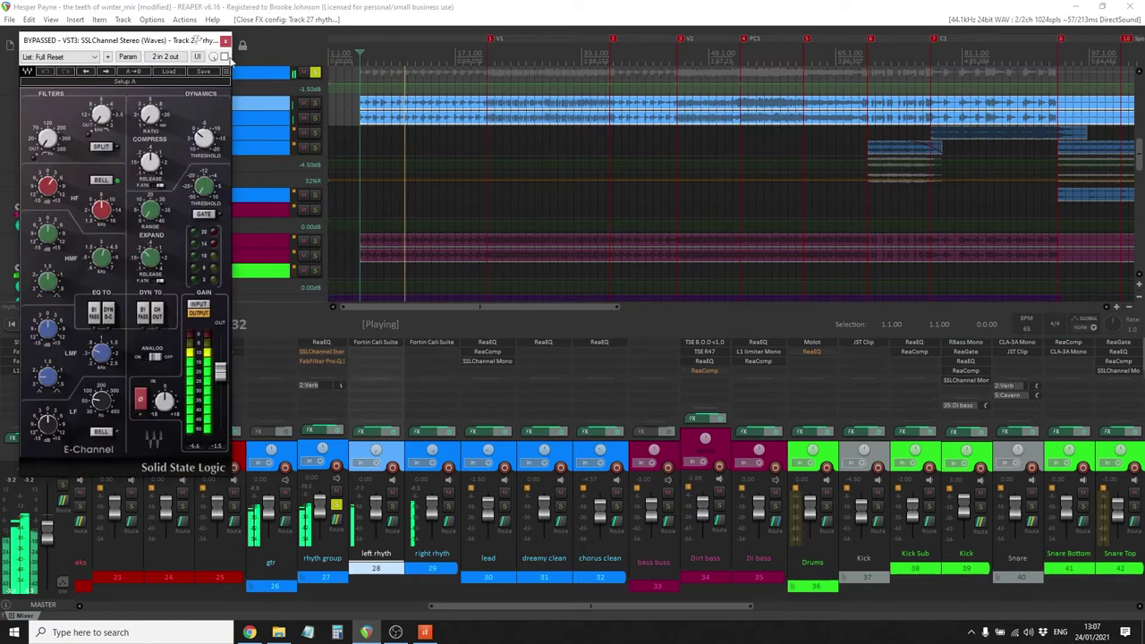
click(224, 56)
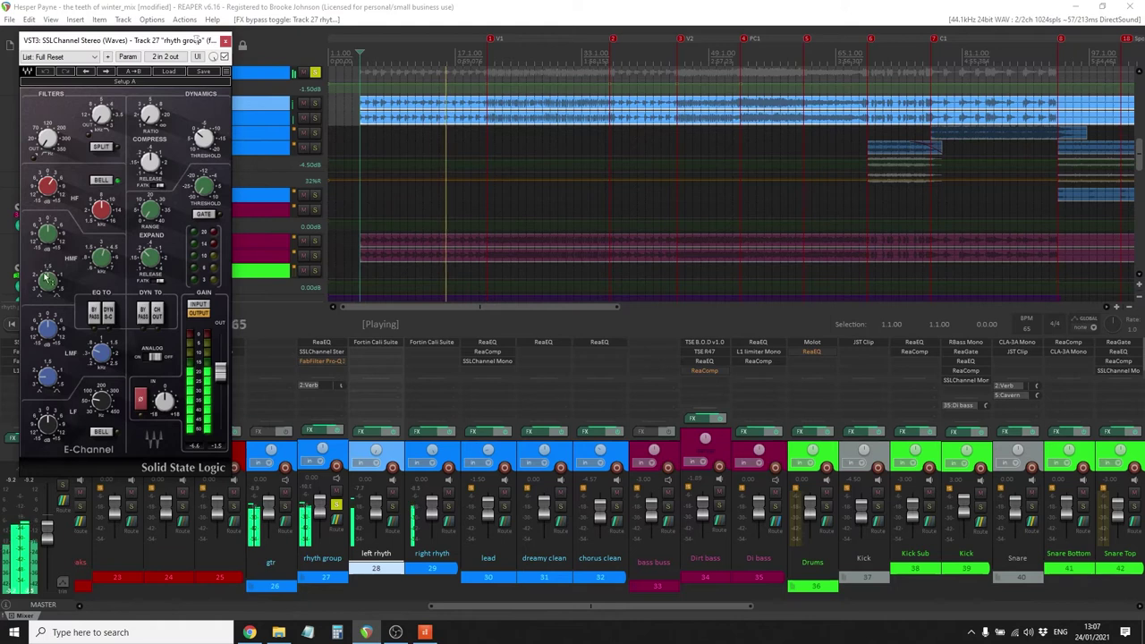
mouse_move(53, 328)
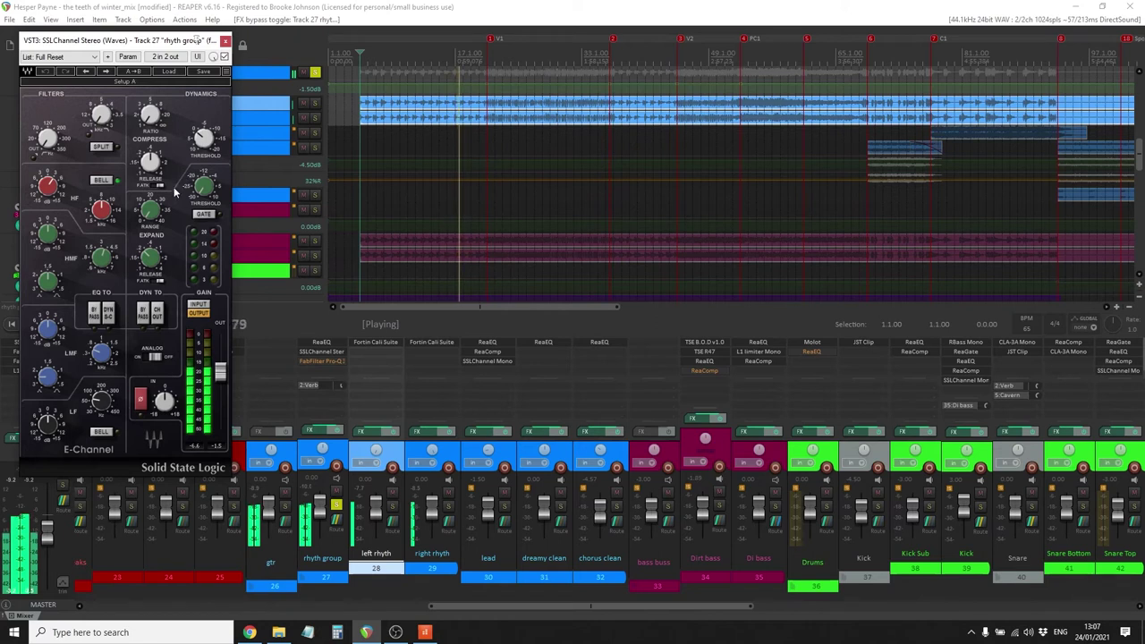
click(226, 42)
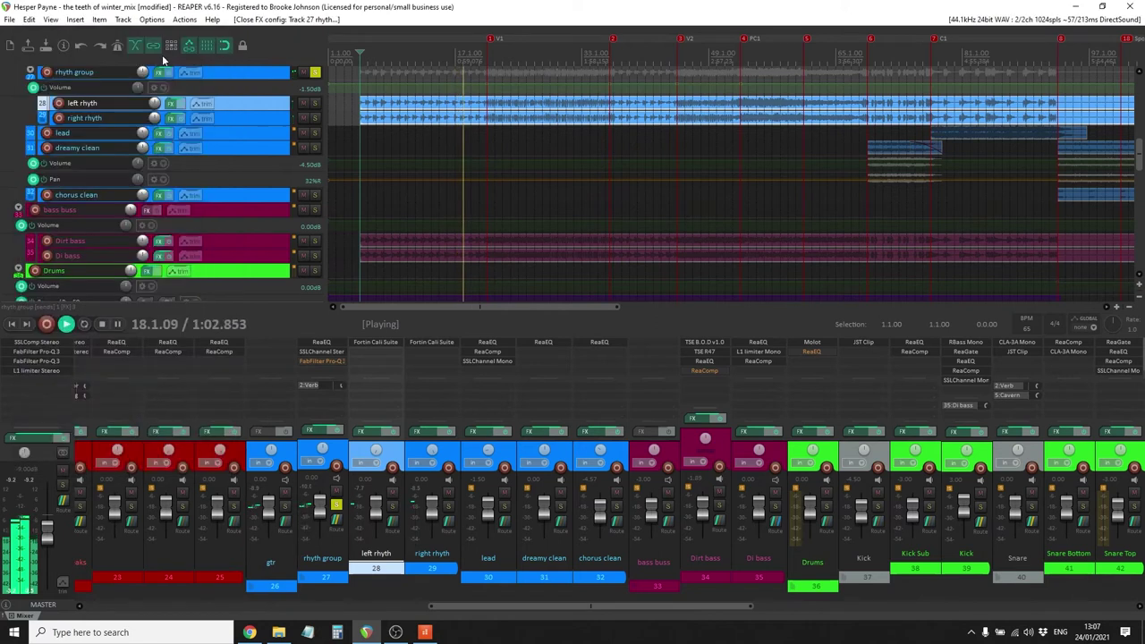
Audition the rhyth group's FabFilter Pro-Q 3 by enabling it during playback and bypassing it again
click(335, 362)
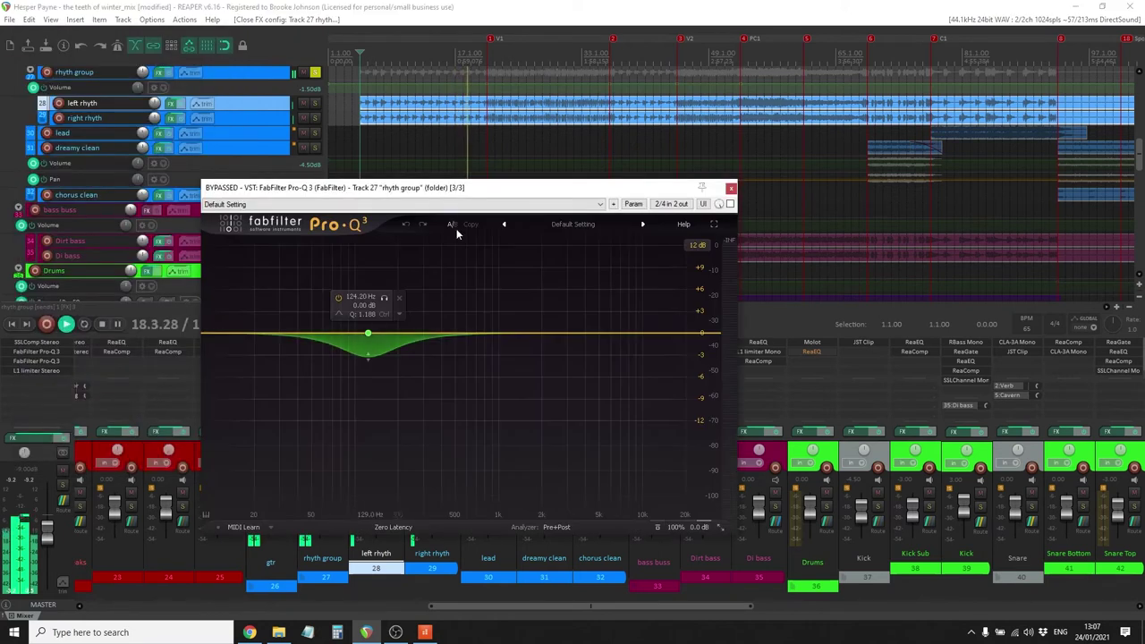
drag(456, 189, 260, 121)
click(534, 136)
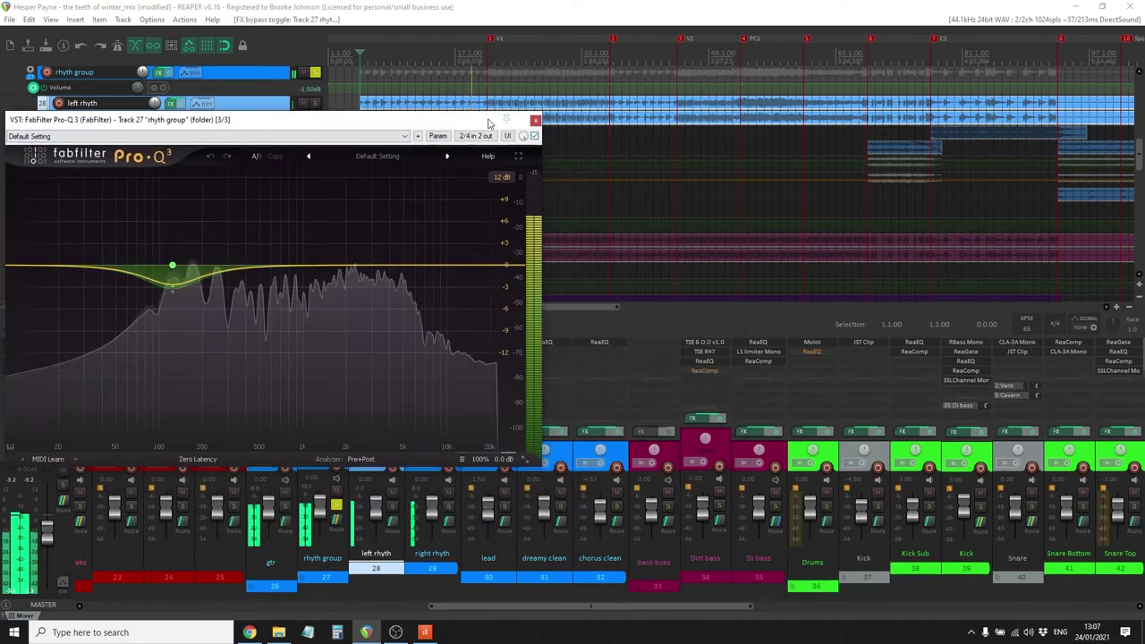
drag(480, 120, 563, 189)
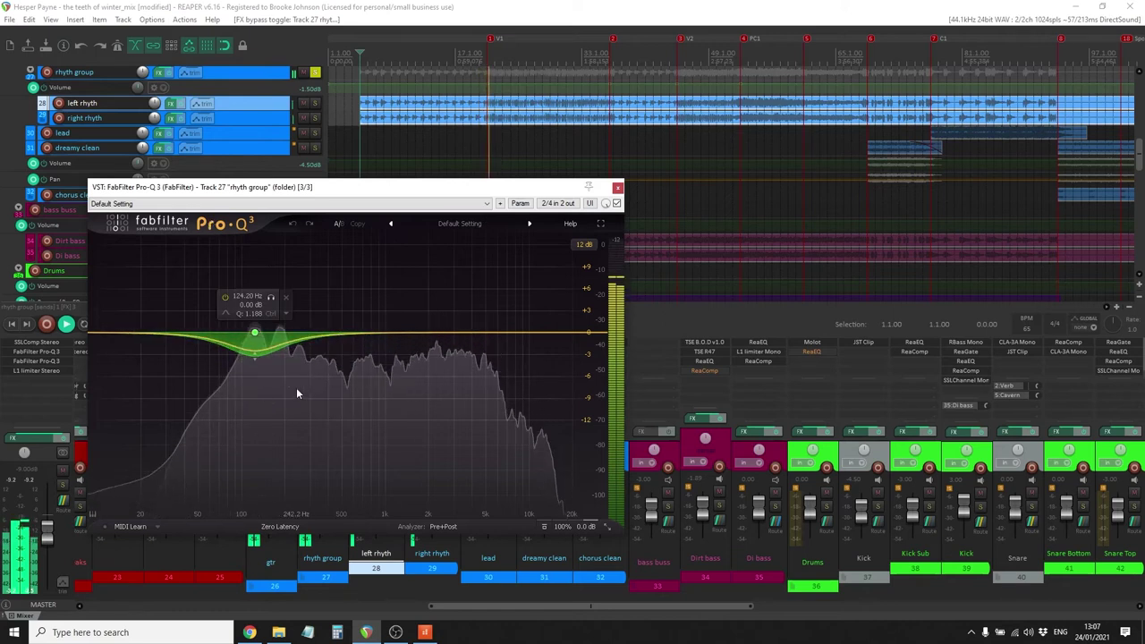
click(617, 203)
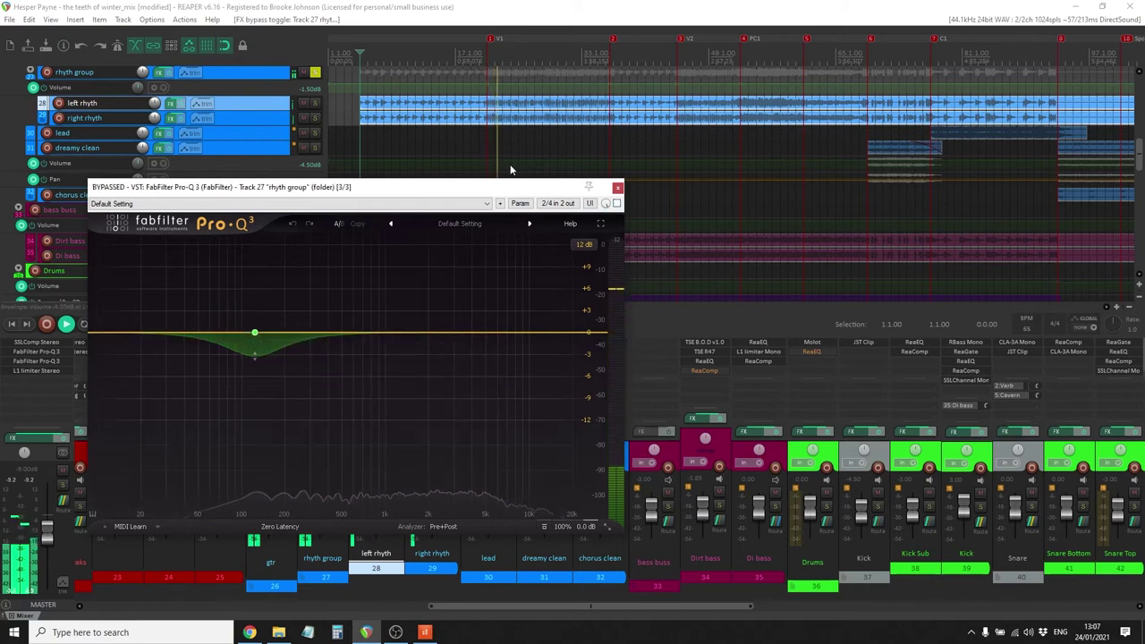
Compare the rhyth group's ReaEQ bypassed and active with Pro-Q 3 off, and close the ReaEQ window
drag(503, 187, 834, 140)
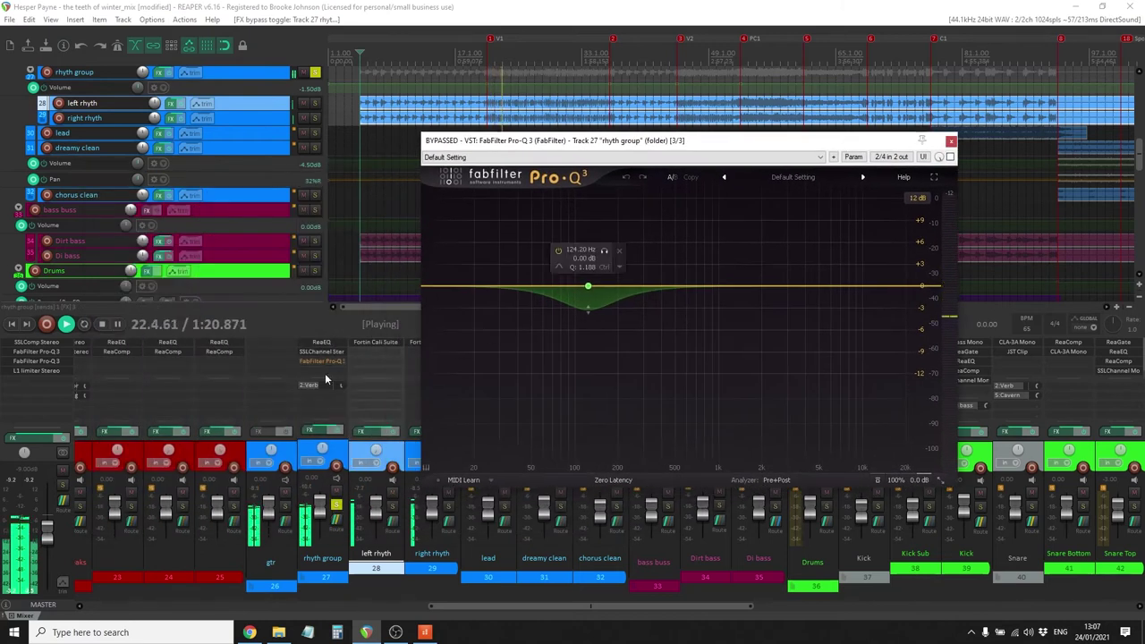
click(322, 343)
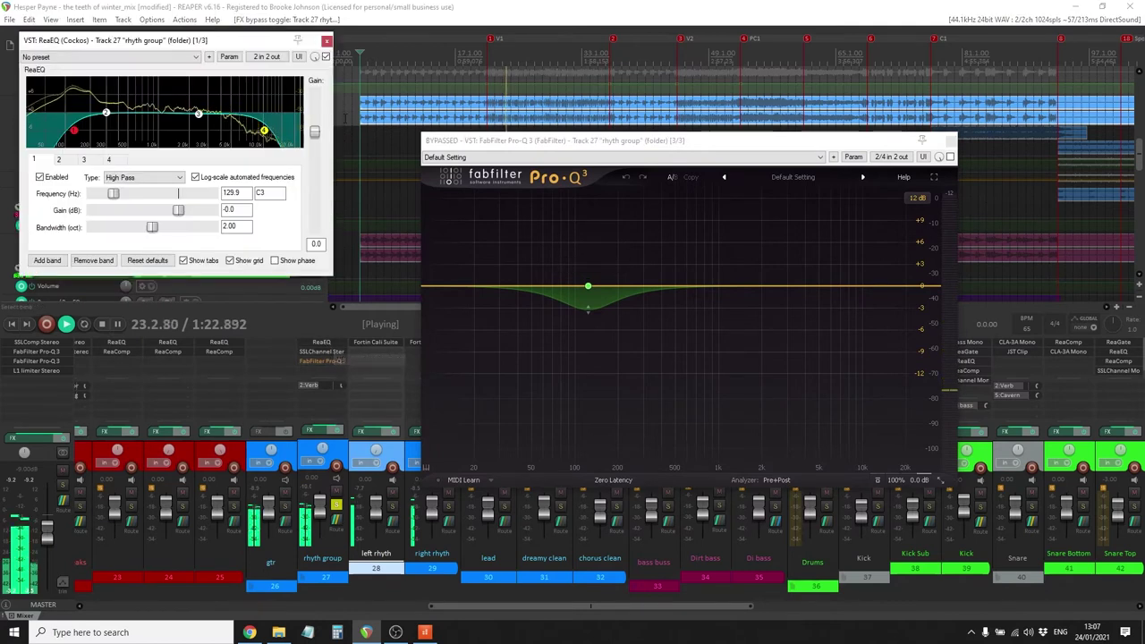
click(326, 56)
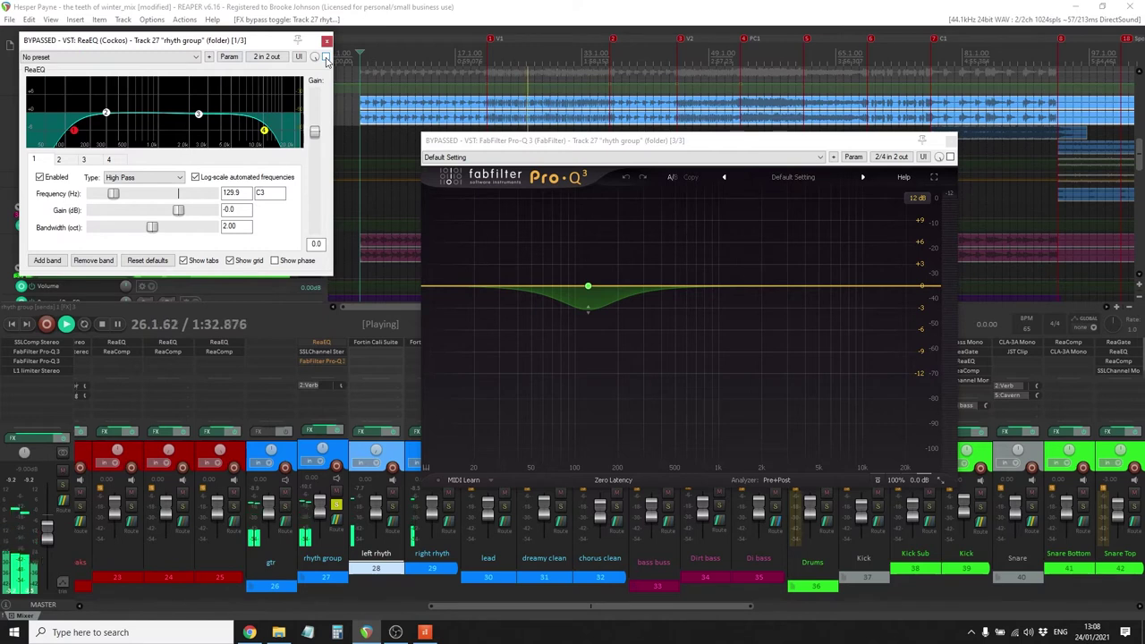
click(325, 58)
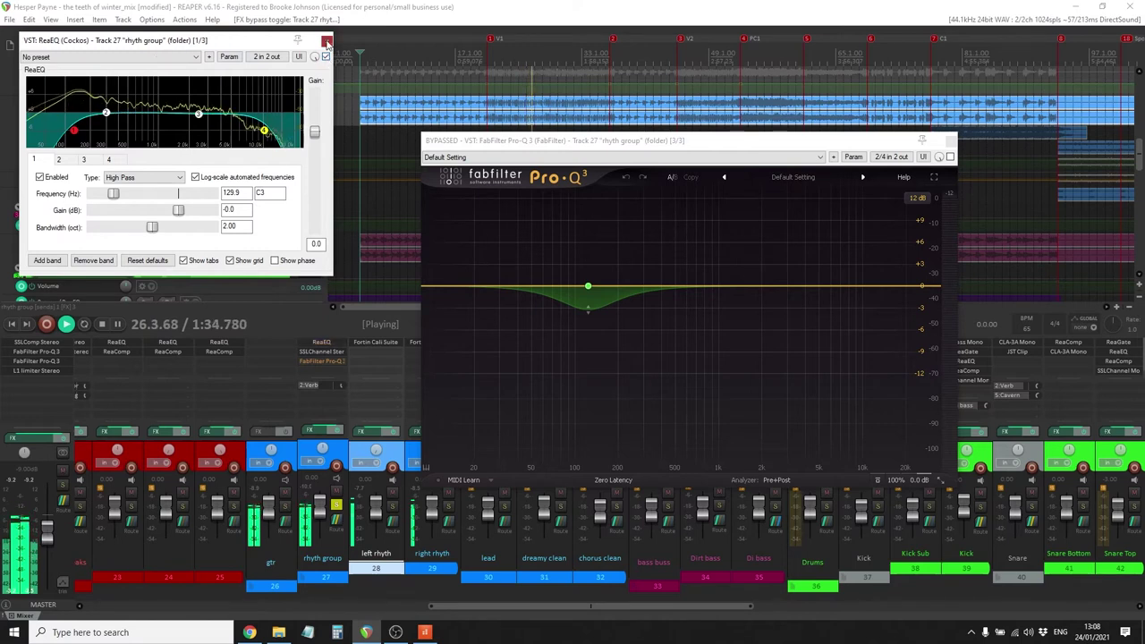
click(326, 41)
Re-enable FabFilter Pro-Q 3 on the rhyth group, watch its 124.20 Hz dynamic band during playback and close the plugin
click(950, 157)
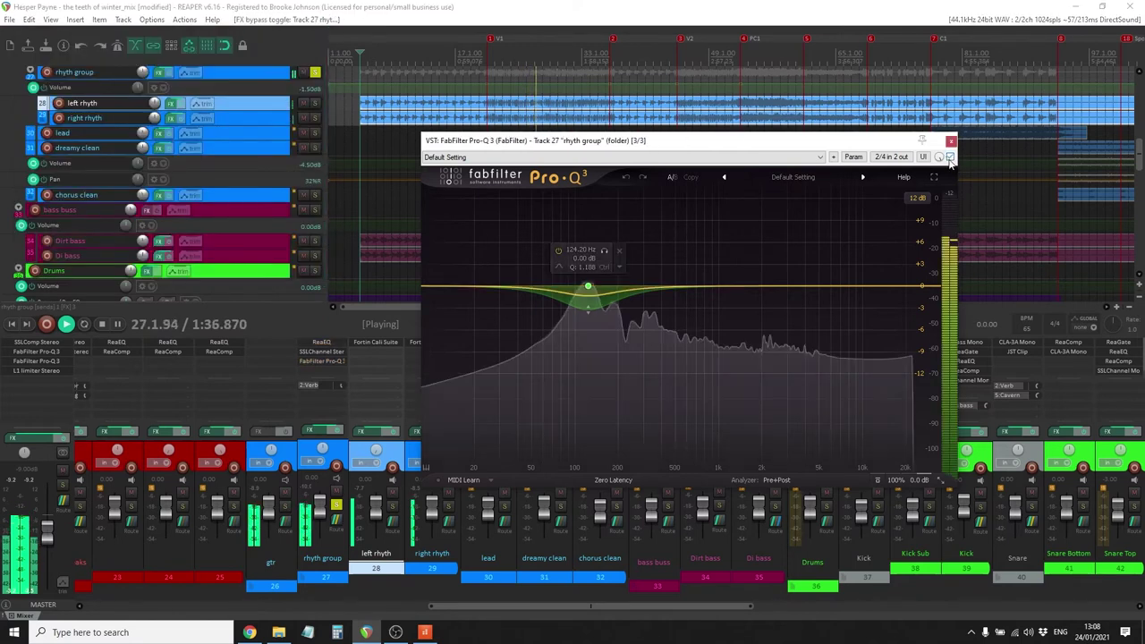
drag(888, 147, 507, 181)
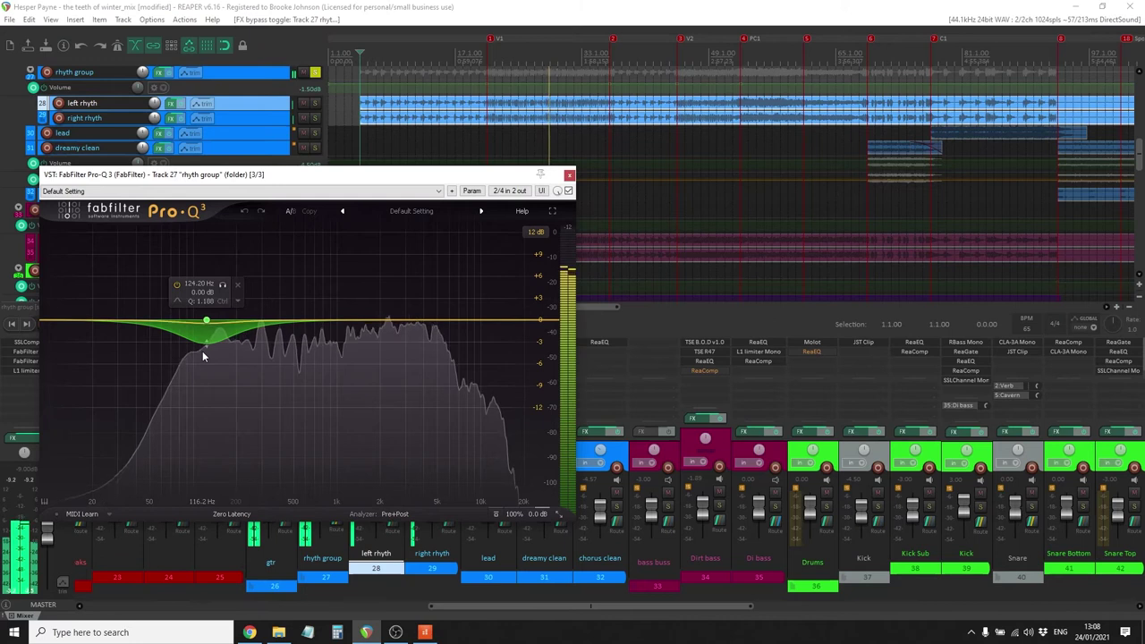
key(space)
key(space)
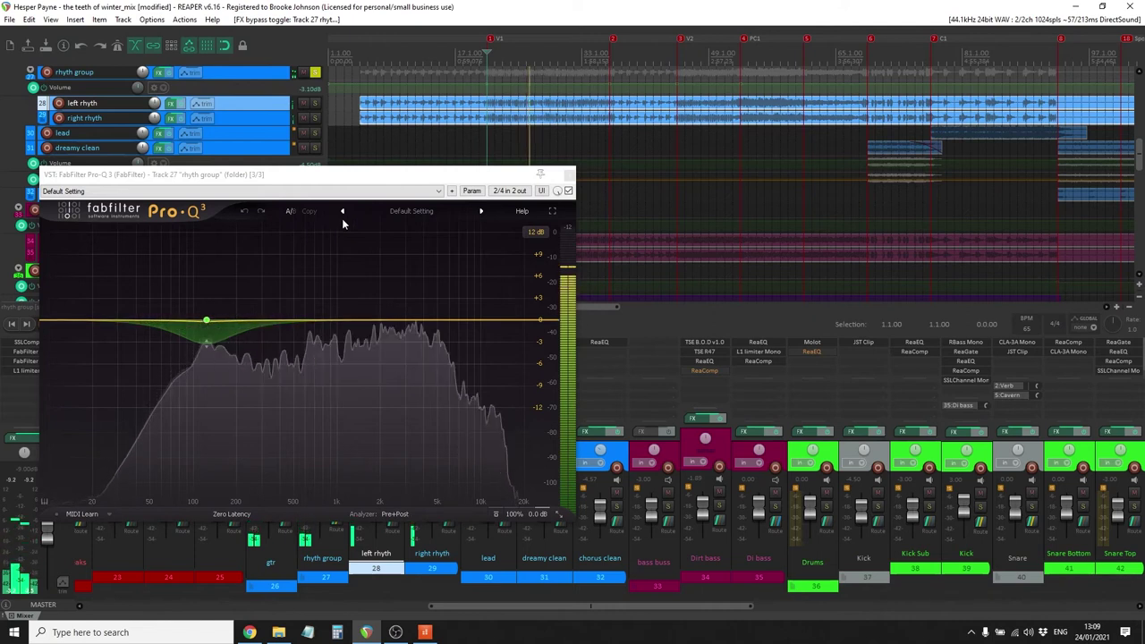
click(569, 176)
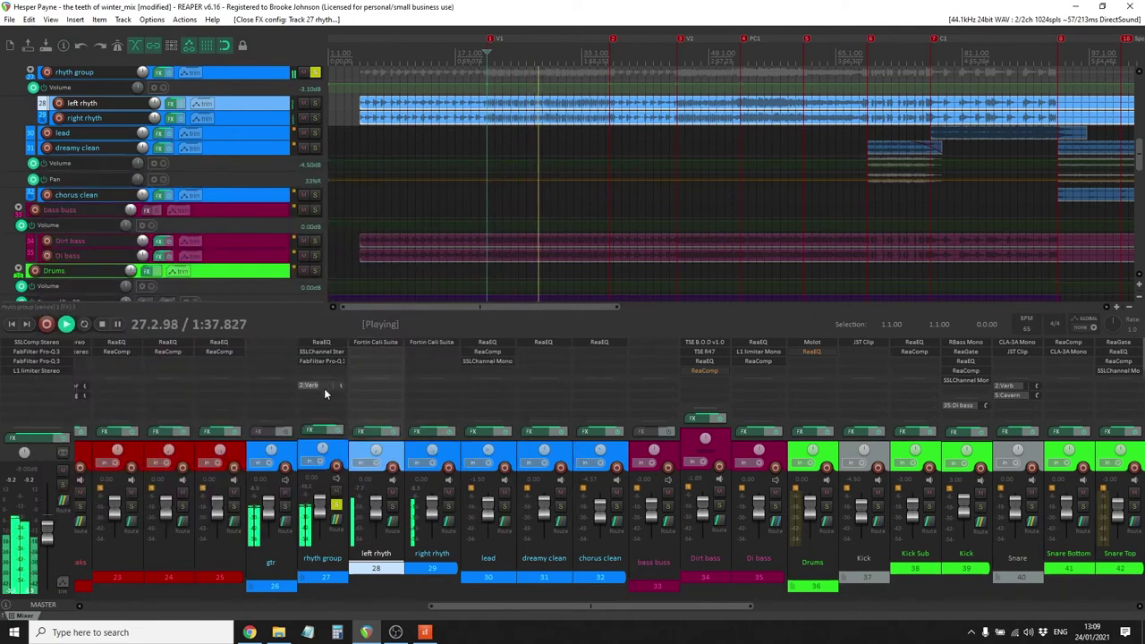
Compare the rhyth group's send to the Verb track muted and unmuted, and save the project
mouse_move(325, 389)
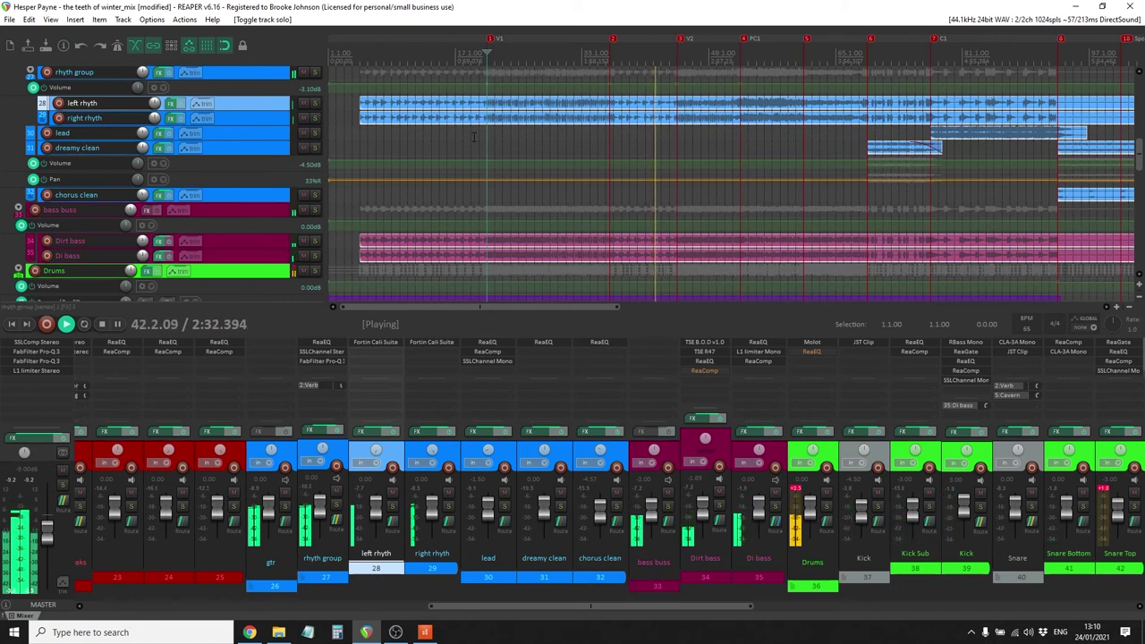
click(309, 385)
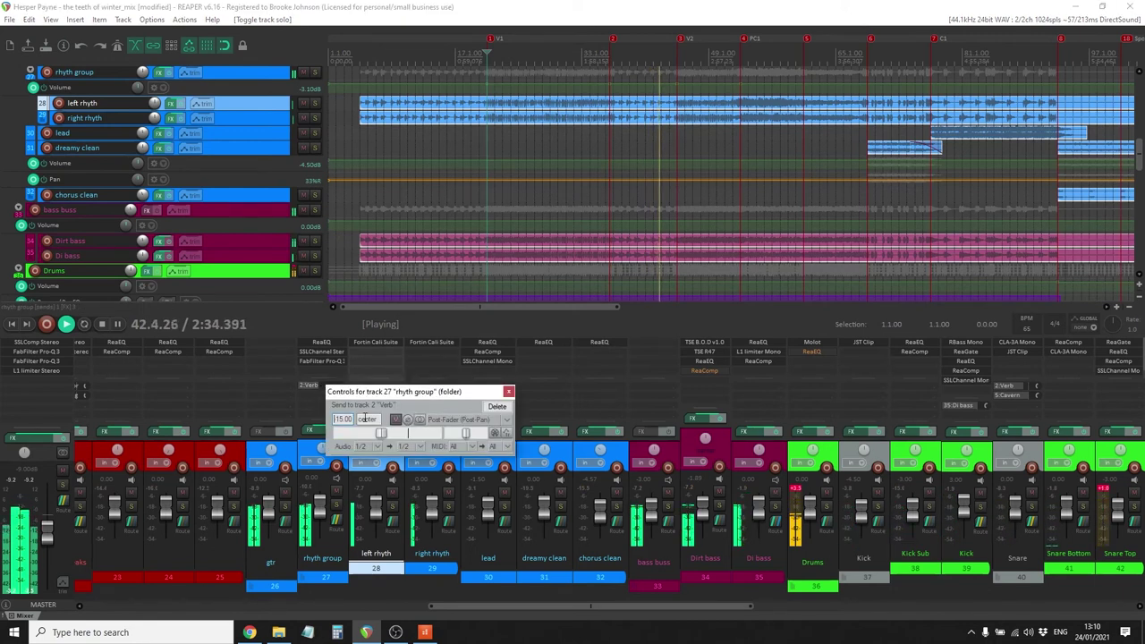
click(394, 421)
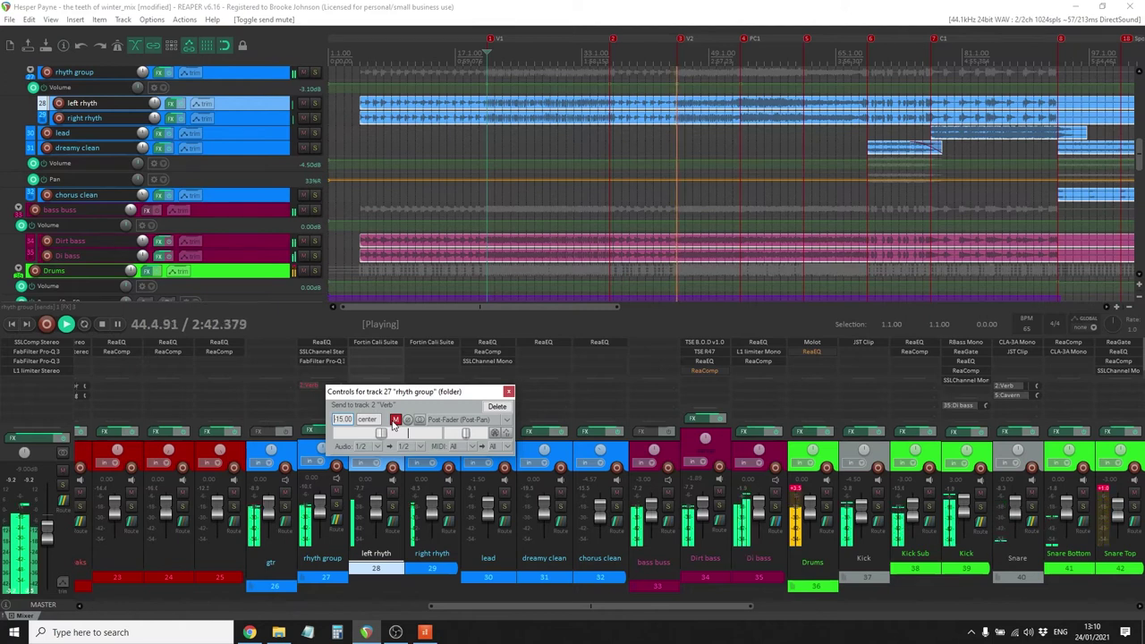
click(394, 421)
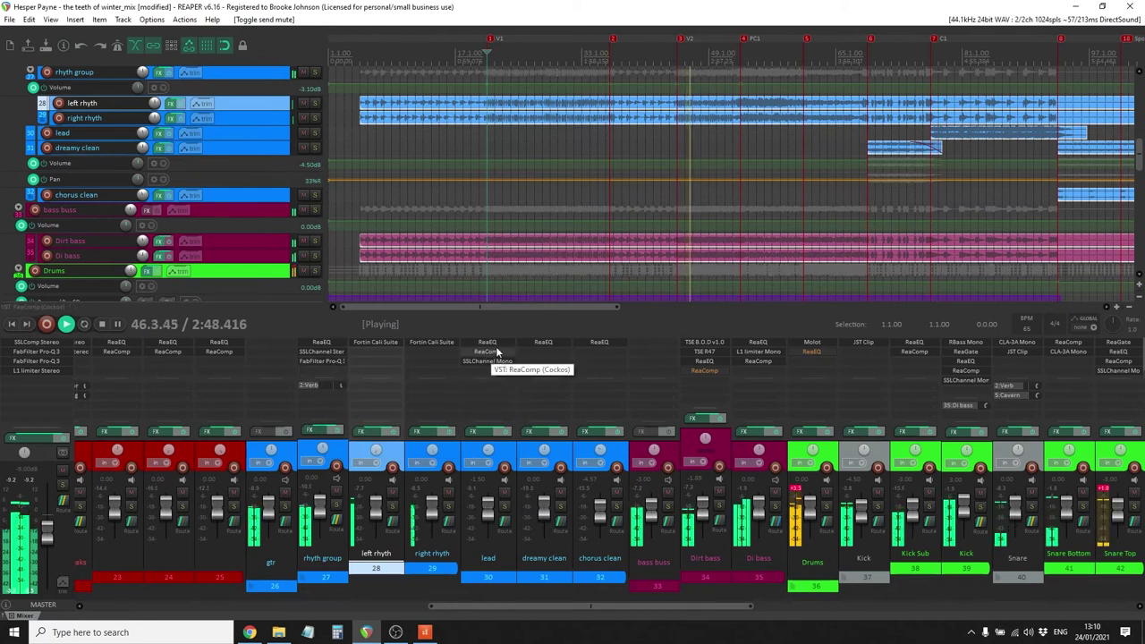
key(ctrl+s)
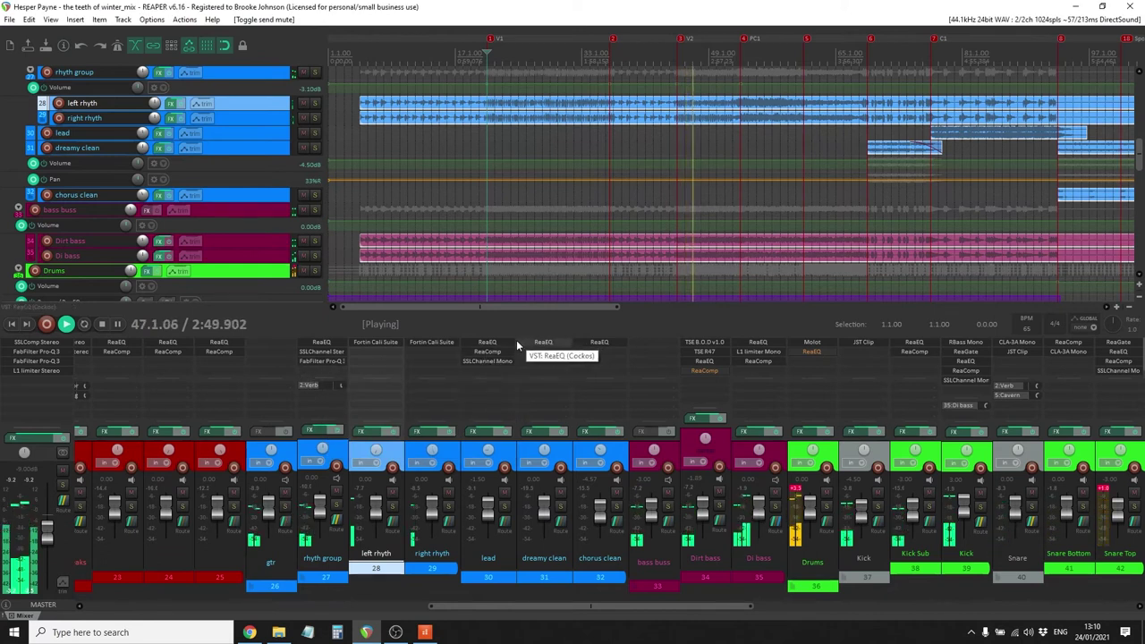
key(space)
Solo the lead track with all its effects bypassed and play its part from bar 77
click(501, 454)
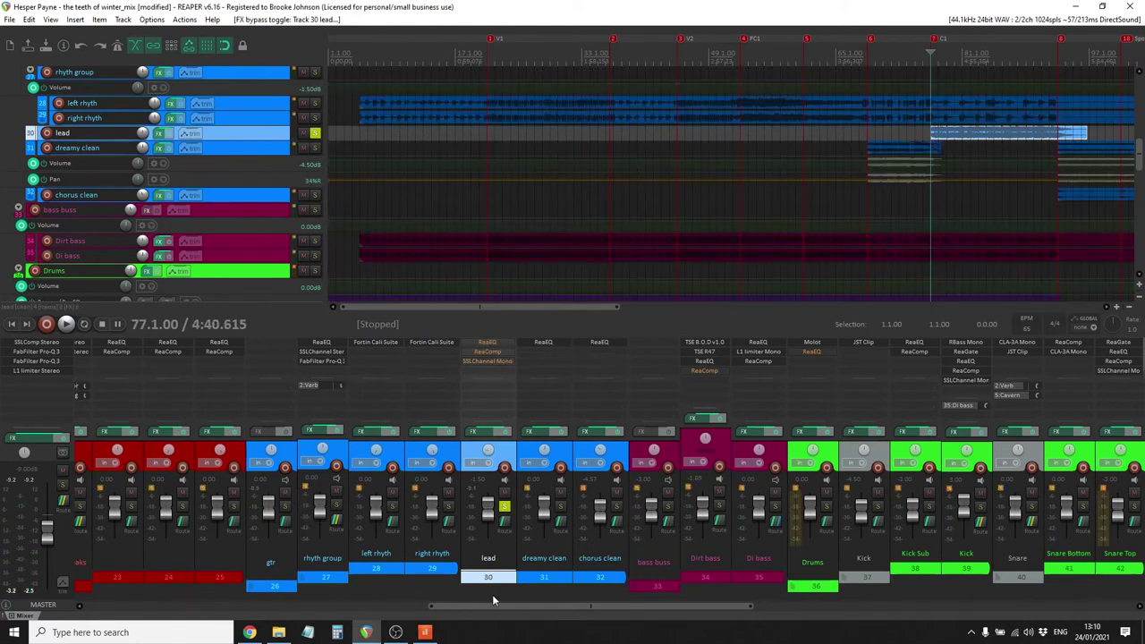
drag(495, 607, 541, 613)
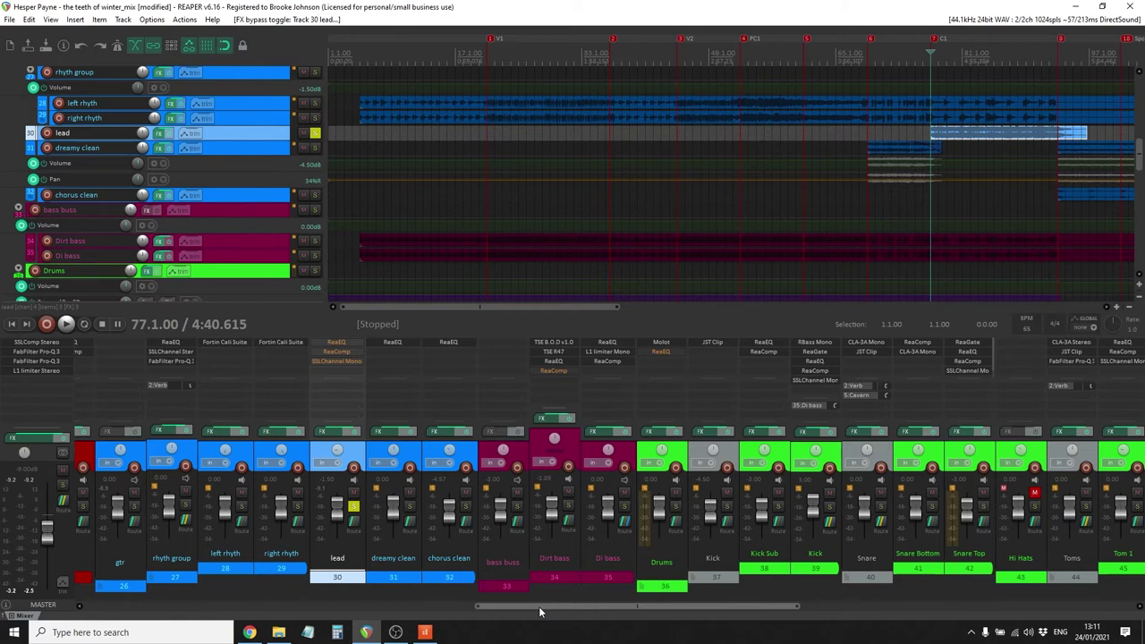
key(space)
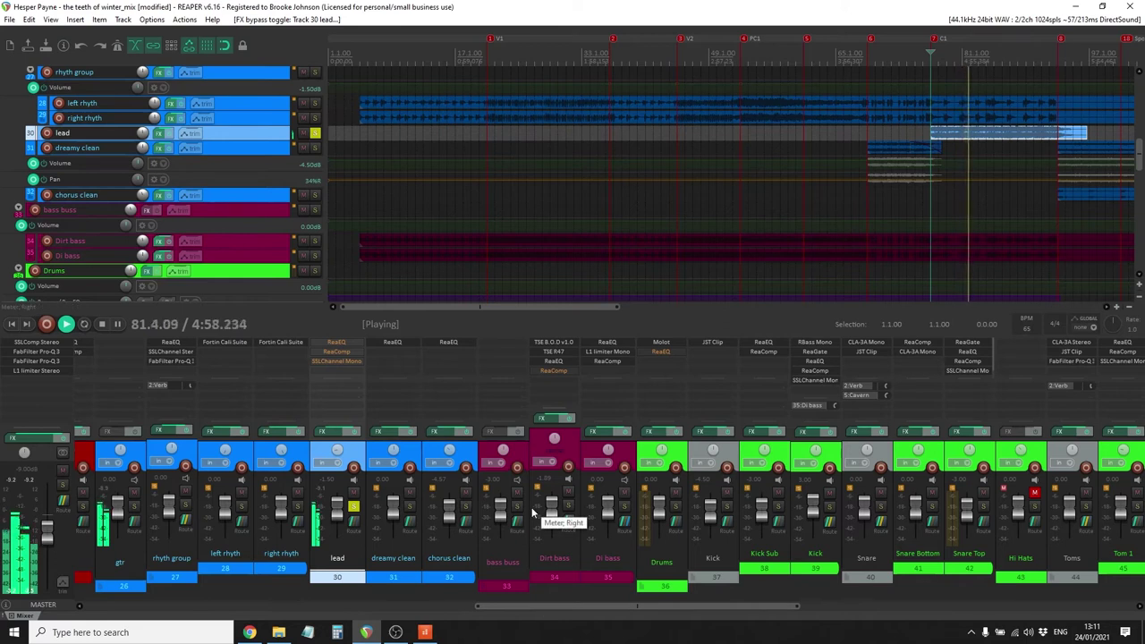
Enable ReaEQ on the lead track, inspect its high-pass and high-shelf bands during playback, and close the plugin
click(347, 343)
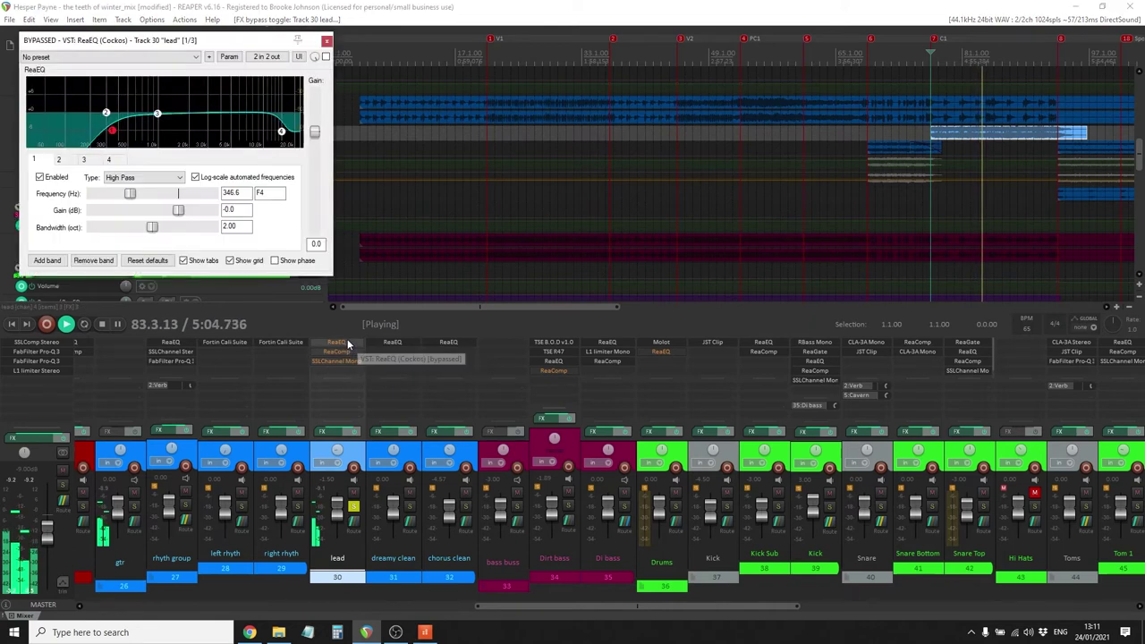
click(326, 56)
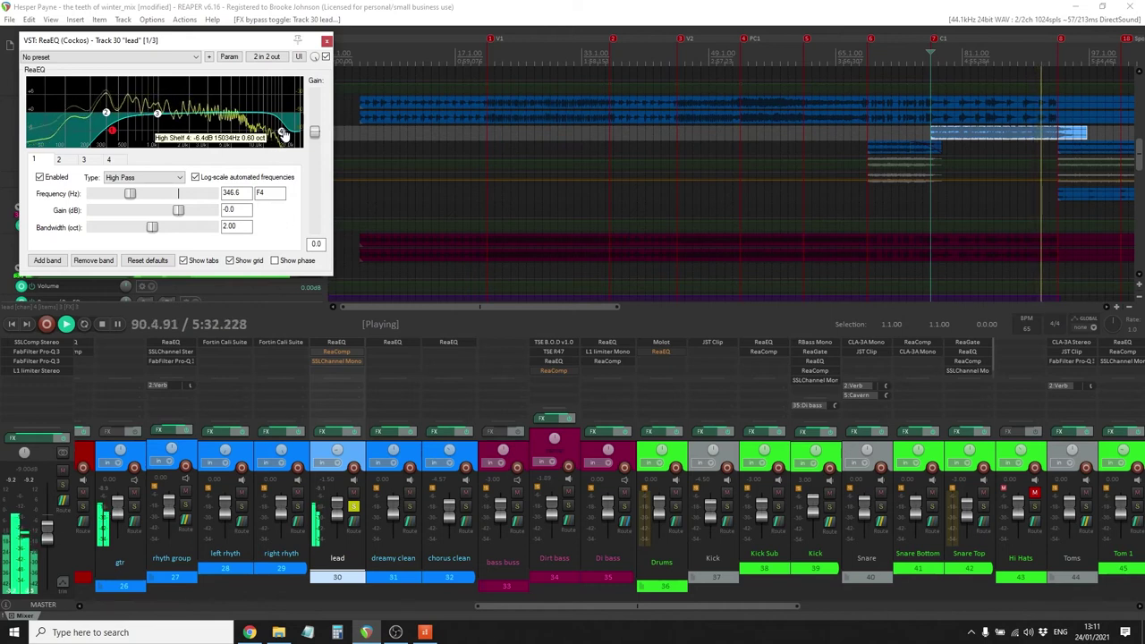
click(326, 40)
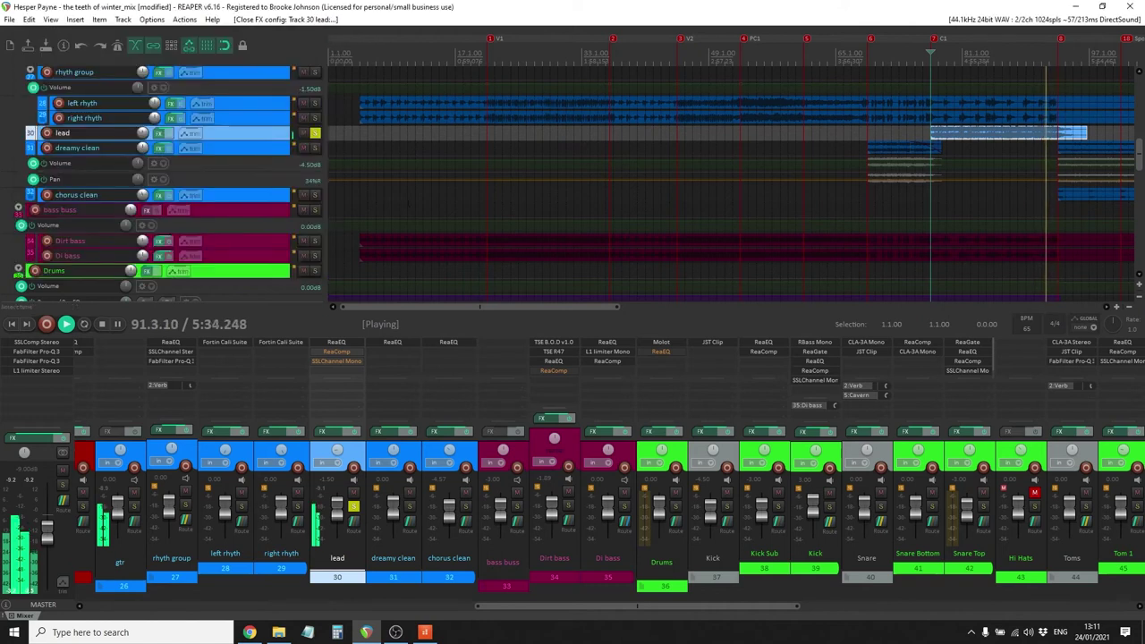
Enable ReaComp on the lead track while it plays
click(351, 351)
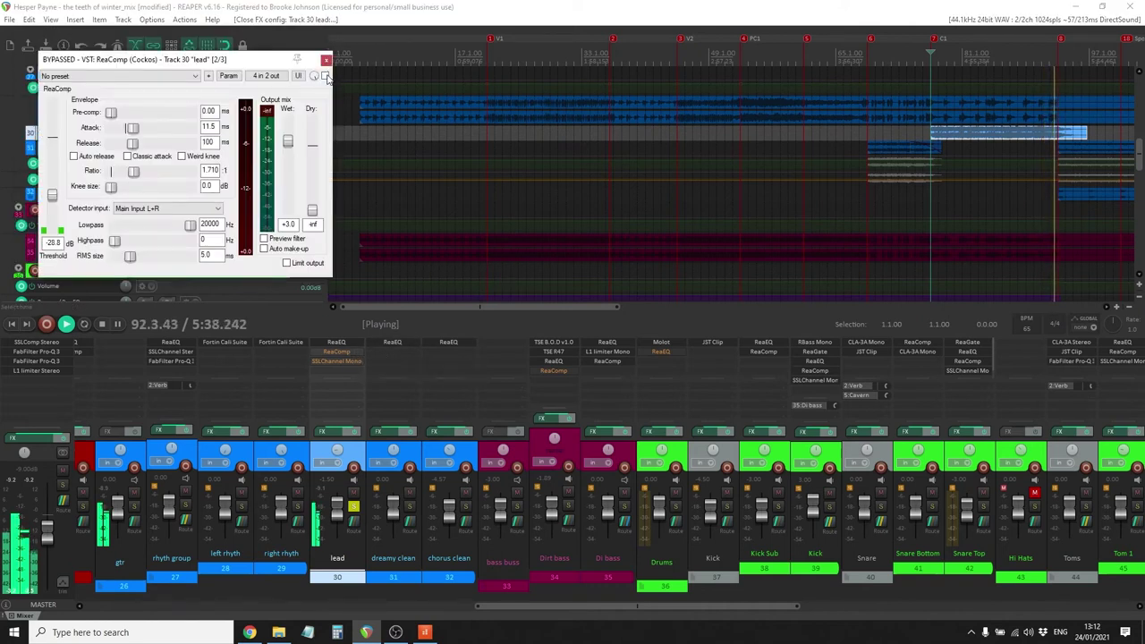
click(325, 75)
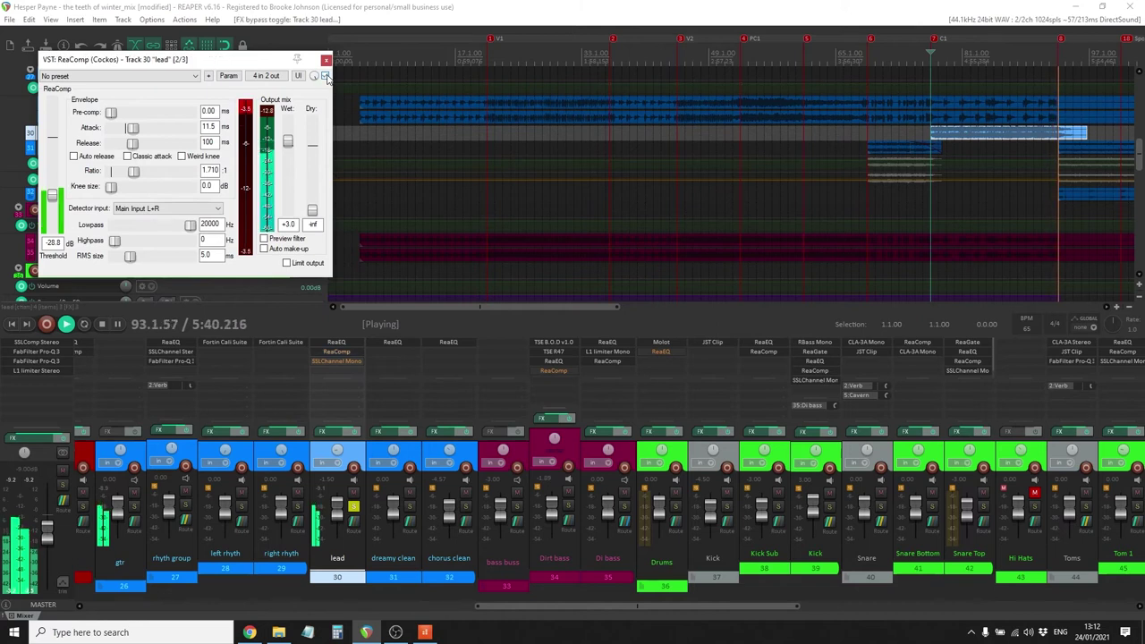
Replay the lead part from bar 77 with ReaComp enabled and close the plugin
key(space)
key(space)
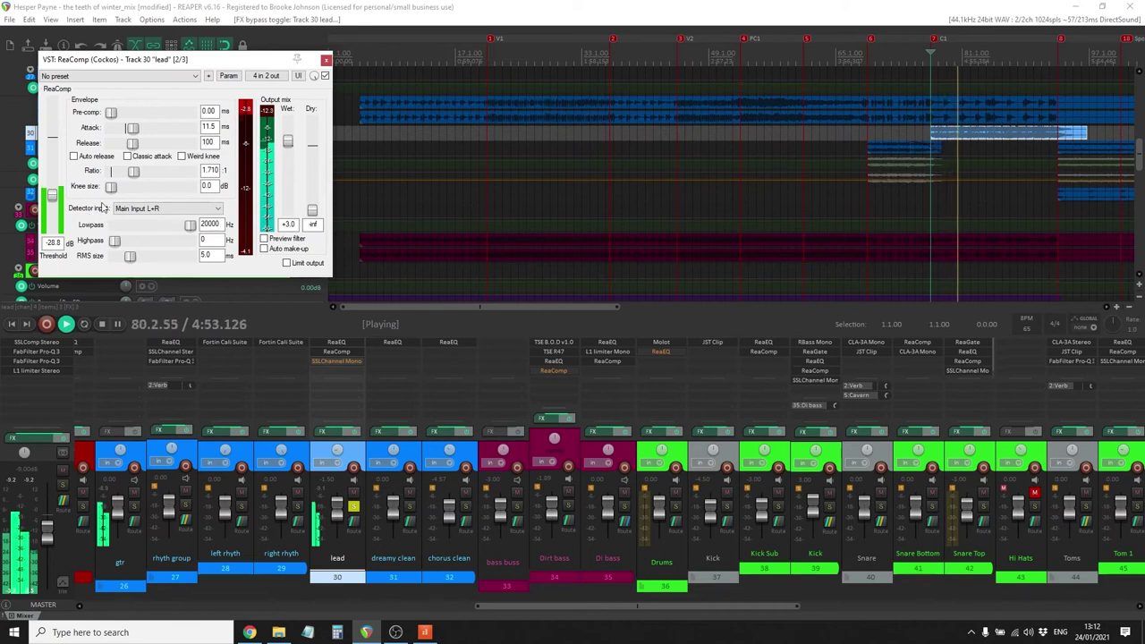
click(326, 60)
Enable SSLChannel Mono on the lead track, nudge its upper HMF knob slightly during playback, and close the plugin
click(340, 361)
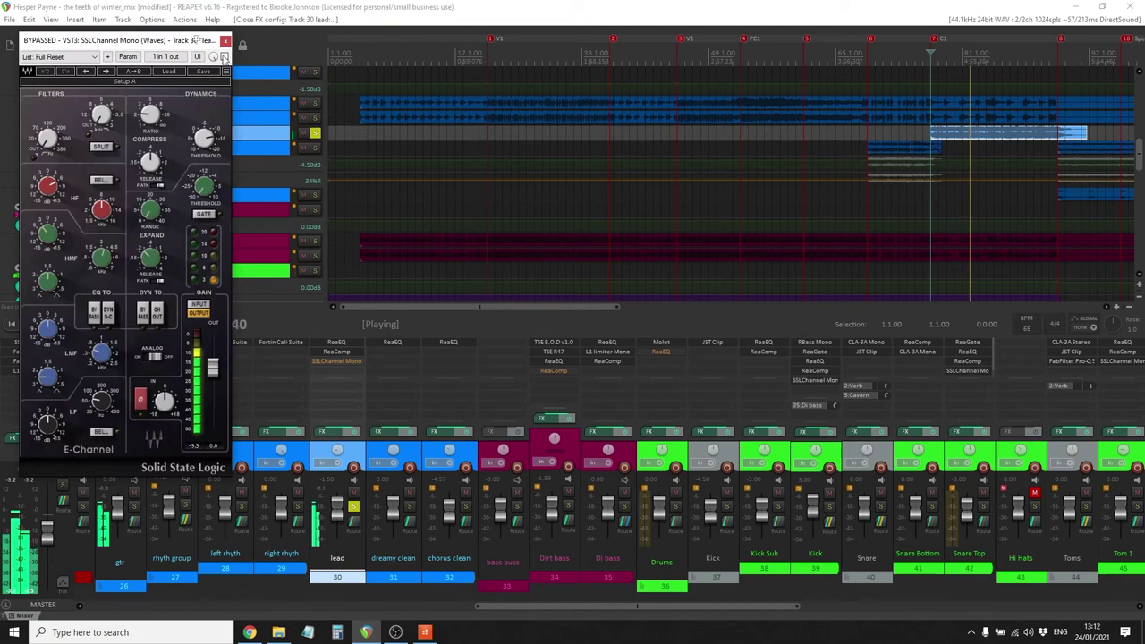
click(223, 57)
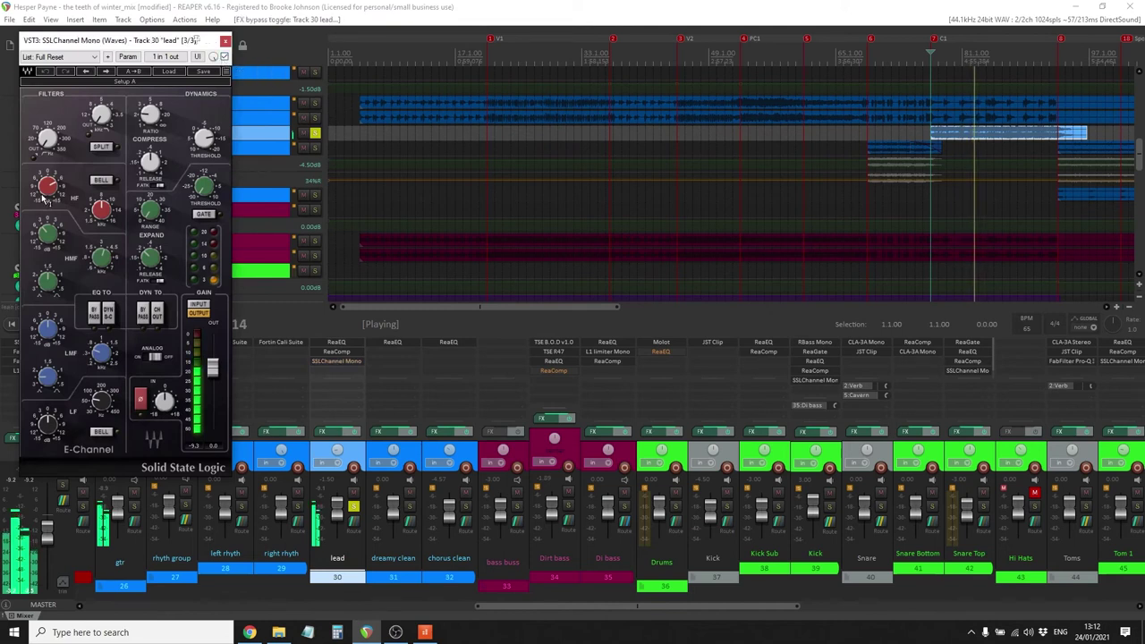
mouse_move(42, 197)
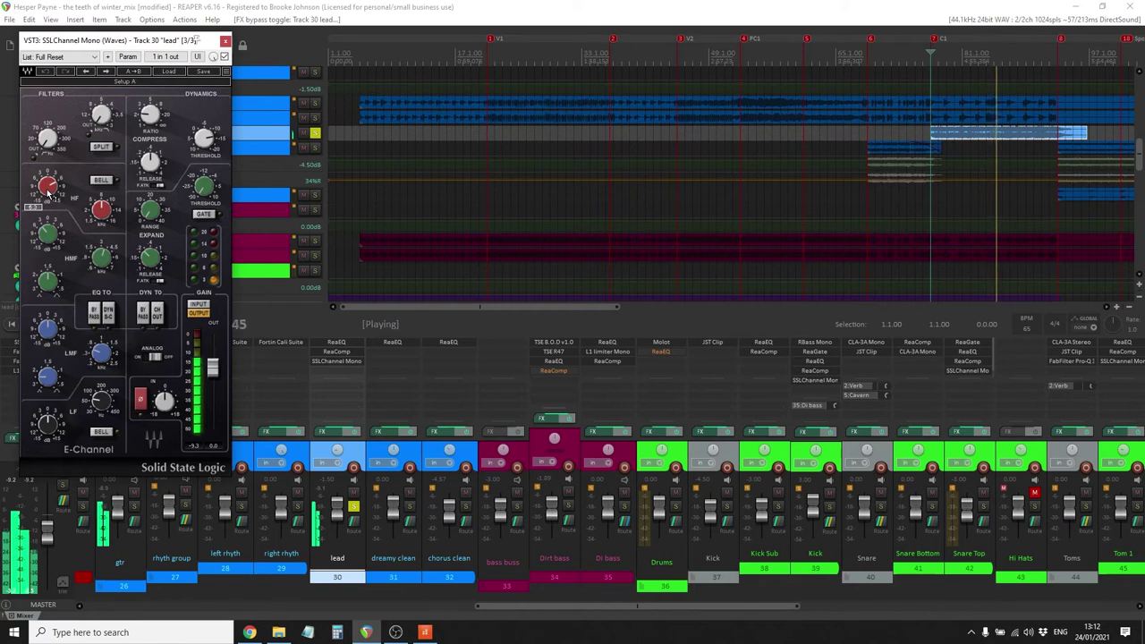
drag(49, 231, 48, 234)
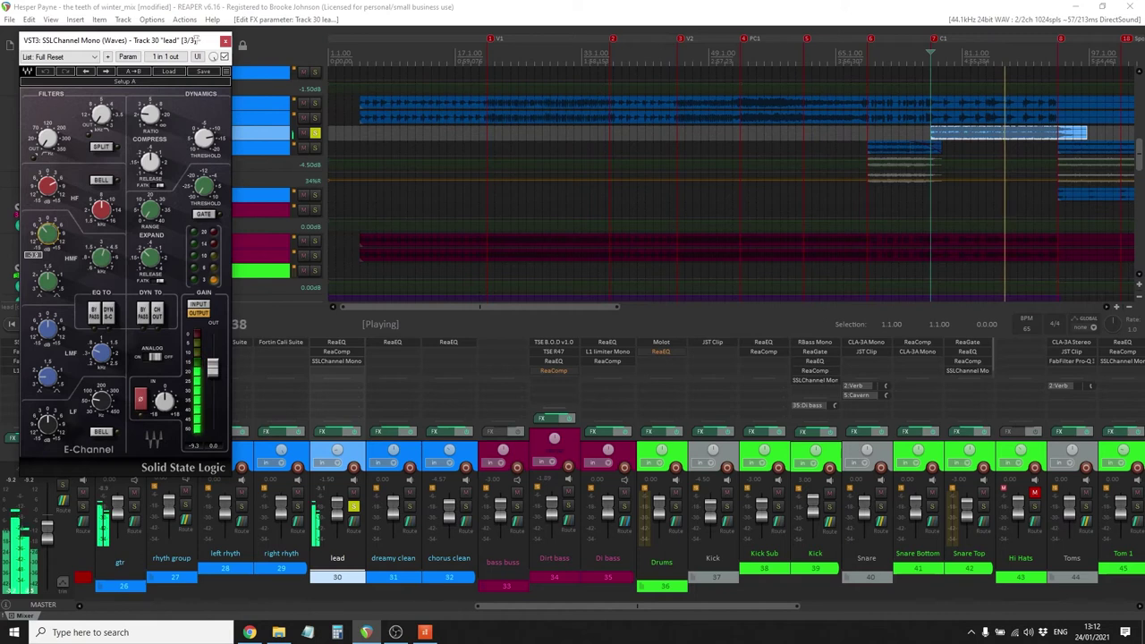
drag(48, 234, 48, 219)
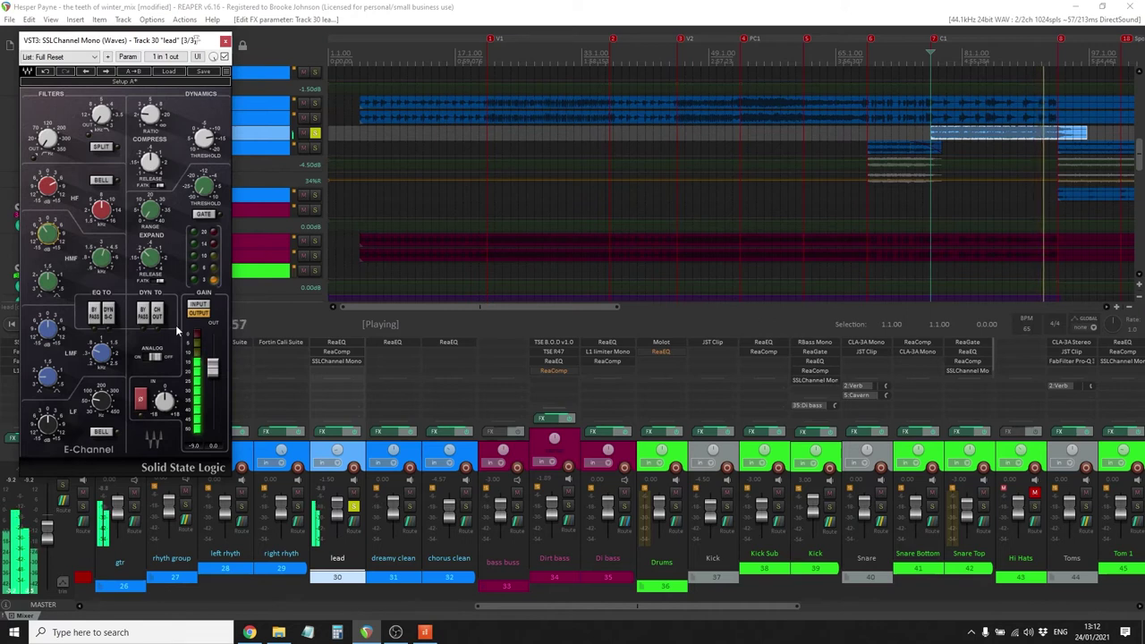
click(224, 42)
Unsolo the lead track, play the full mix from bar 77, and compare it with the gtr bus soloed
click(354, 507)
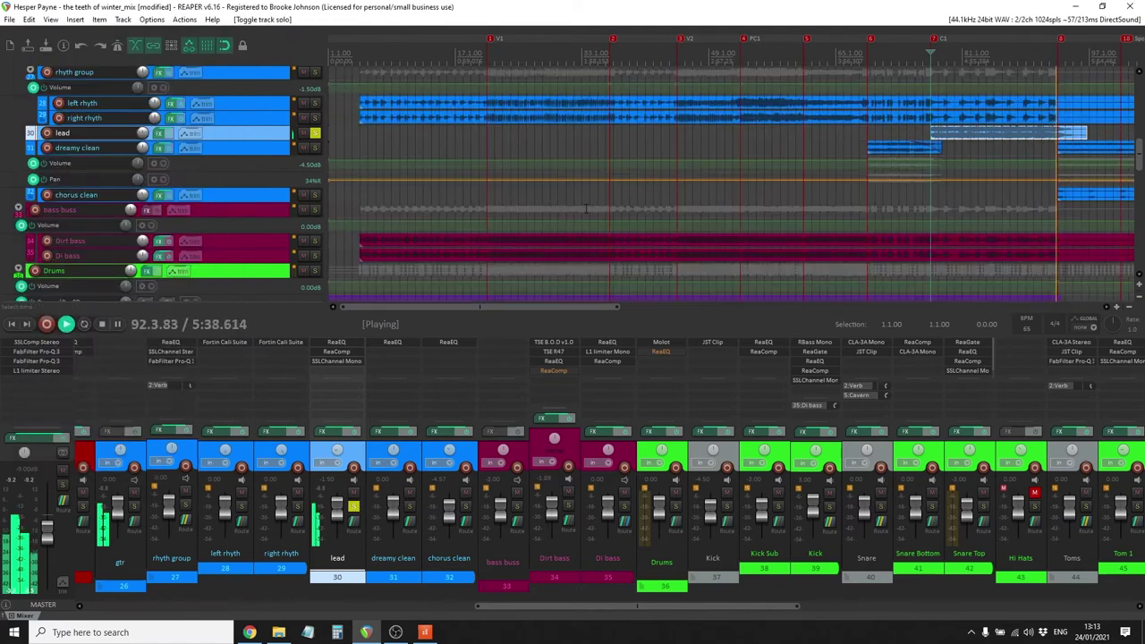
key(7)
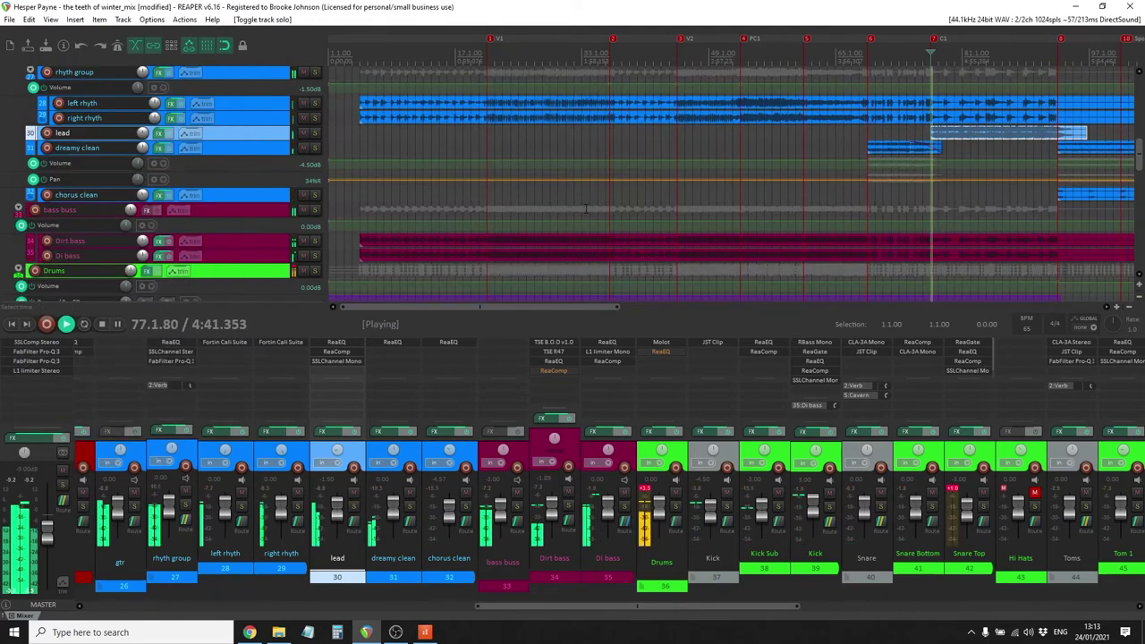
click(134, 508)
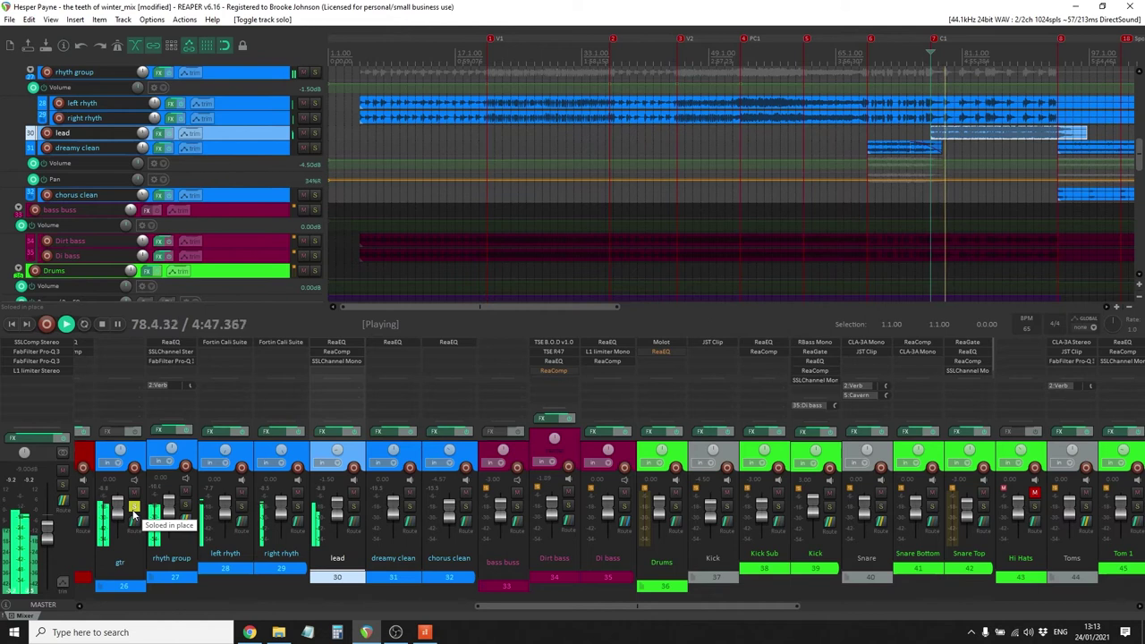
click(133, 512)
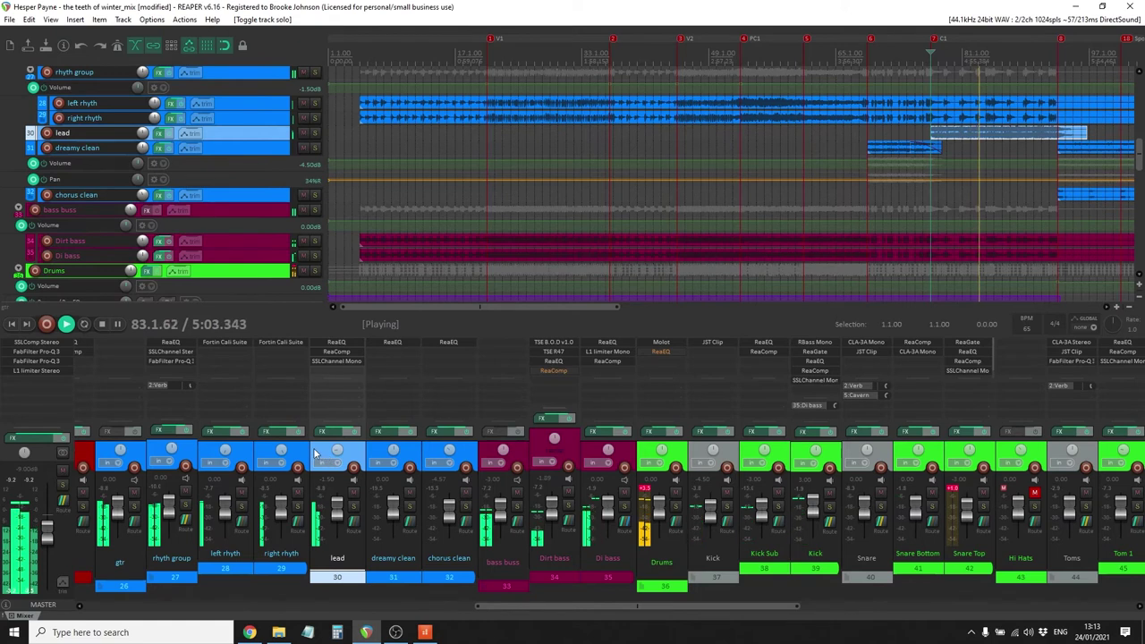
key(space)
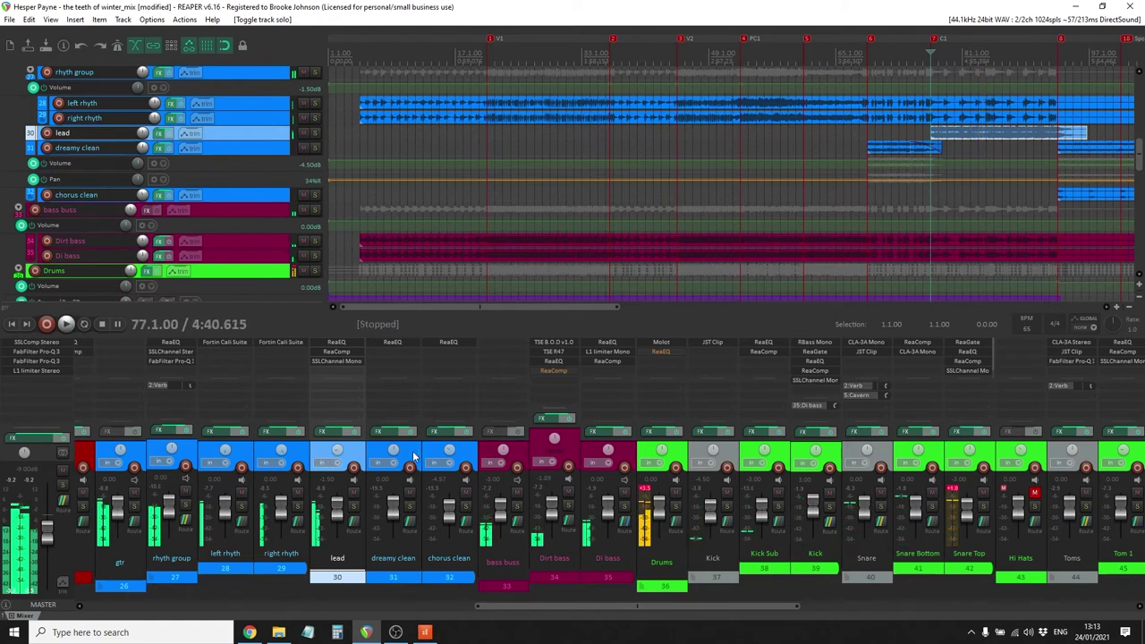
Play the mix from bar 69, where the dreamy clean part begins, and solo the dreamy clean track
click(413, 457)
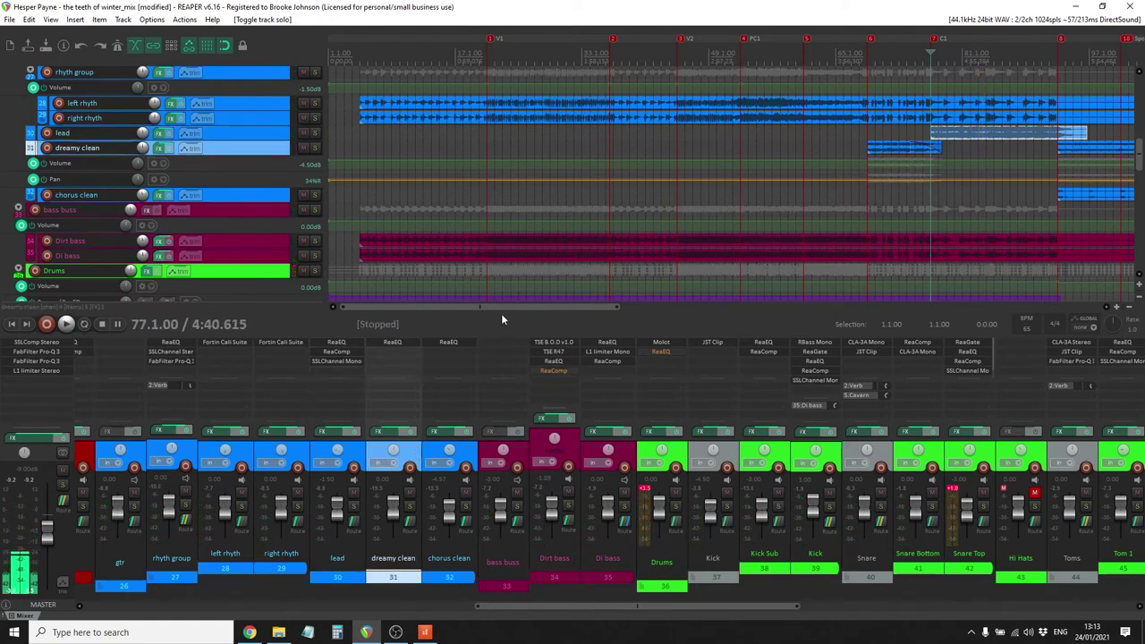
drag(502, 307, 674, 307)
click(569, 57)
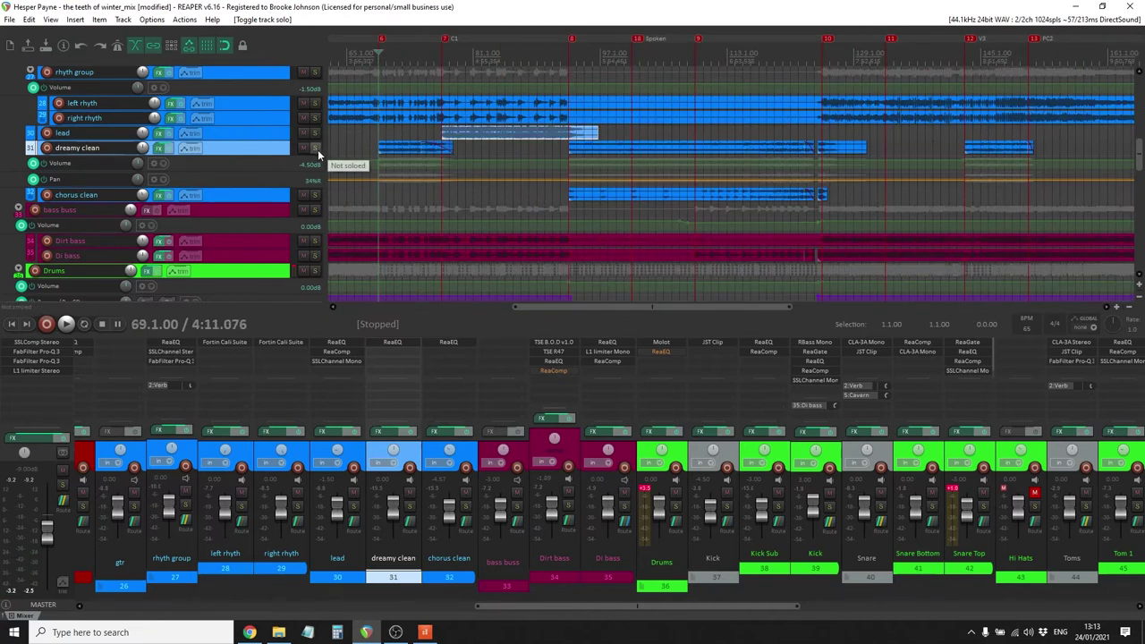
key(space)
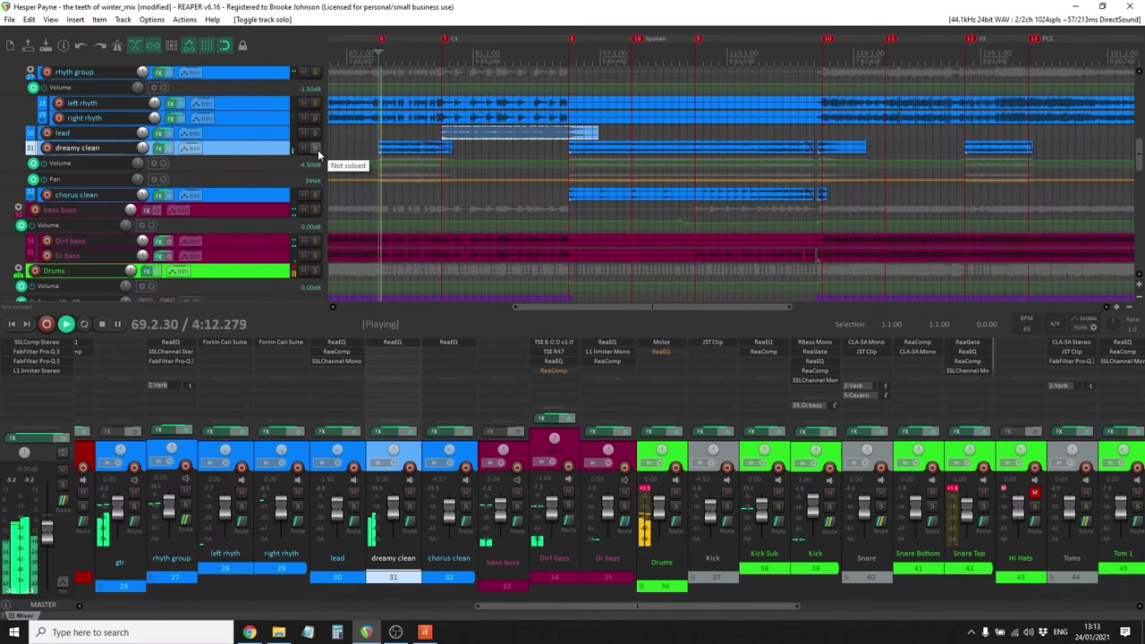
click(315, 148)
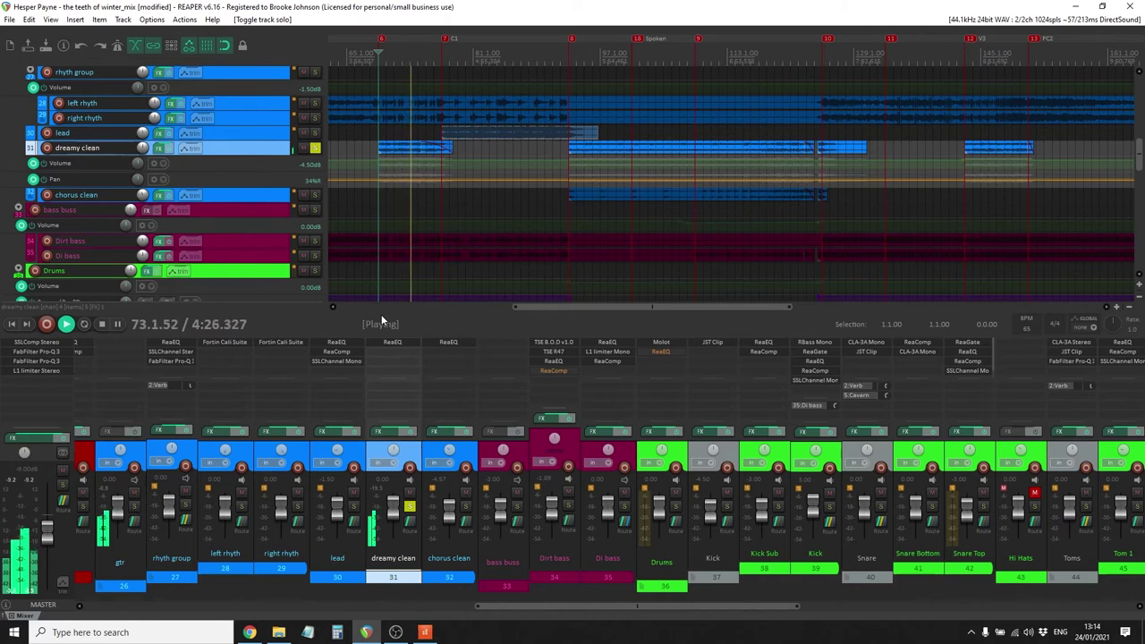
Set the gain of band 3 in the dreamy clean track's ReaEQ to -3.5 dB and close the plugin
click(393, 345)
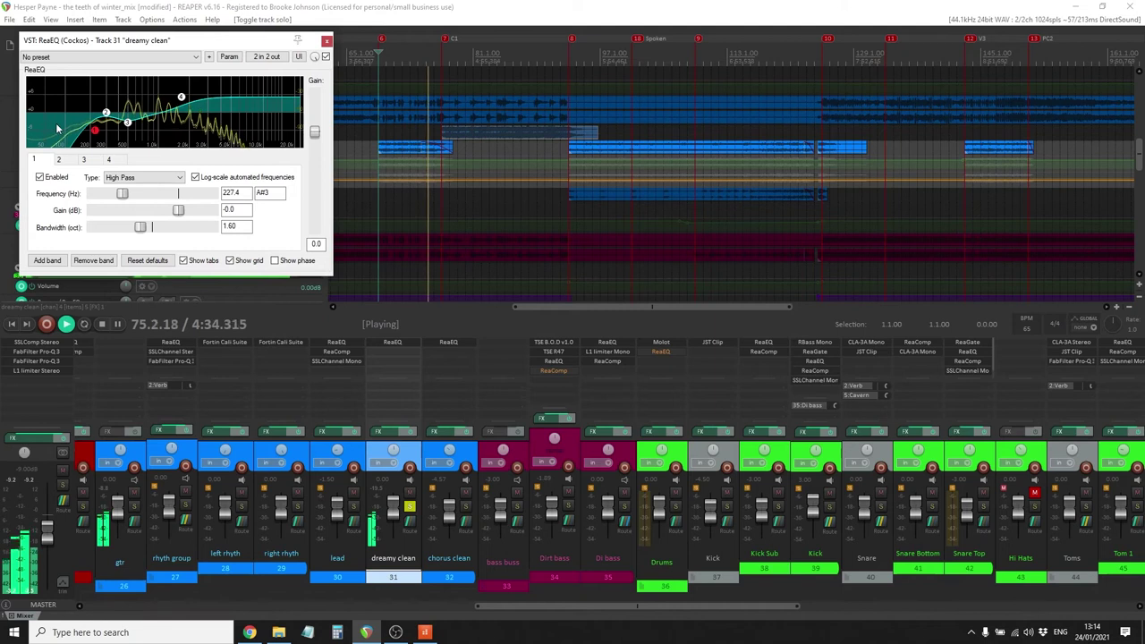
click(130, 125)
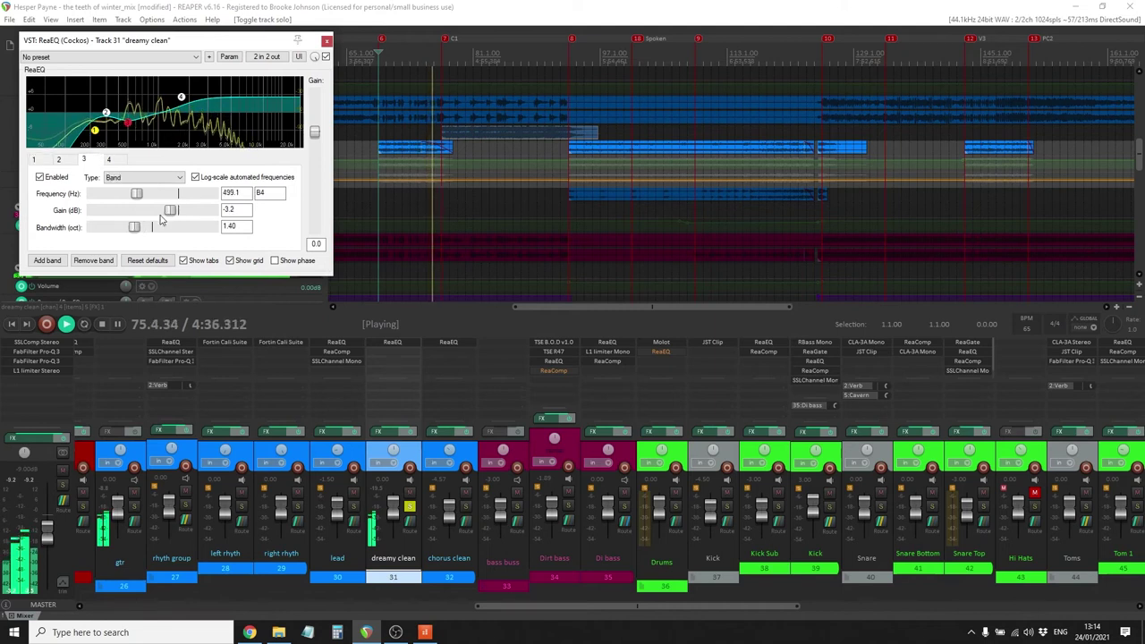
mouse_move(171, 213)
mouse_down()
mouse_move(197, 210)
mouse_move(169, 209)
mouse_up()
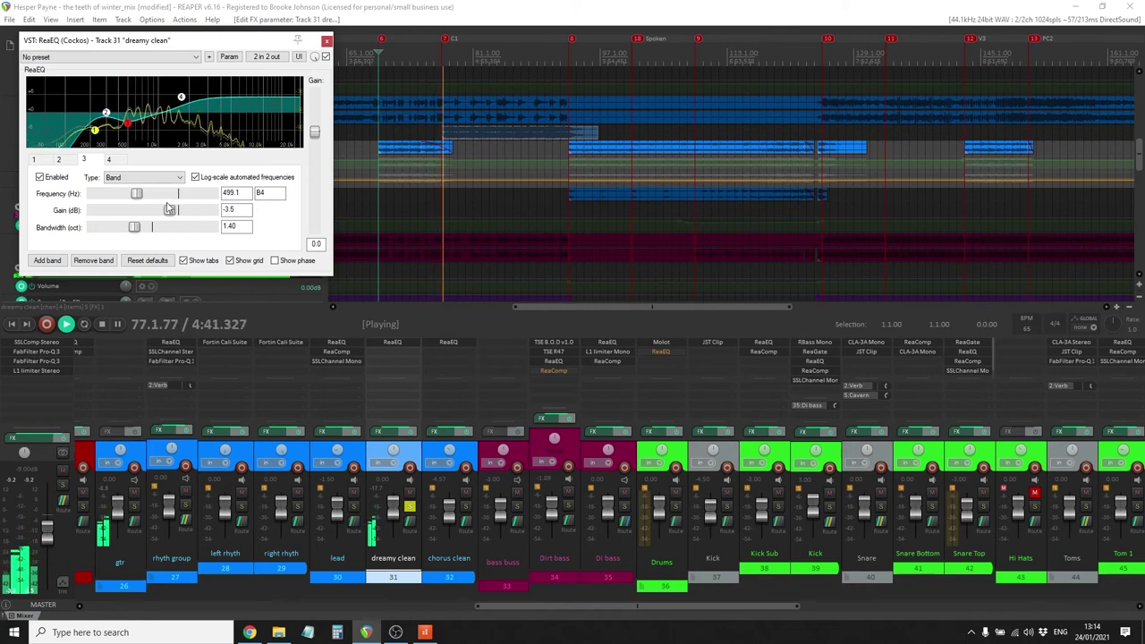
click(326, 41)
Replay dreamy clean from bar 69 with its effects bypassed and re-enabled, and unsolo it to hear the full mix
key(space)
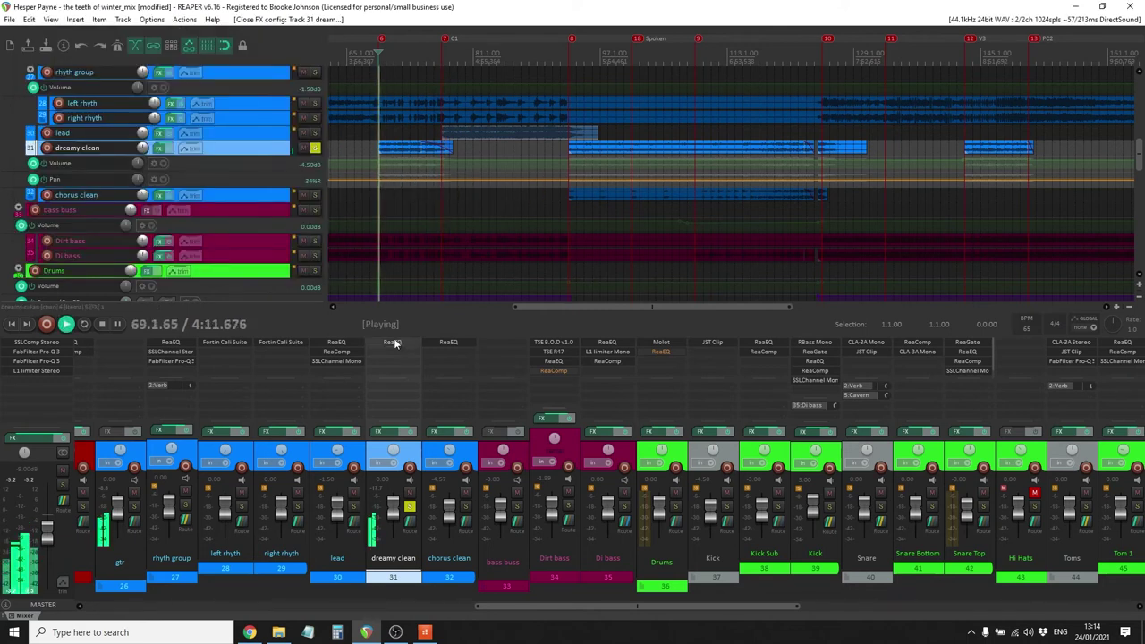
click(408, 433)
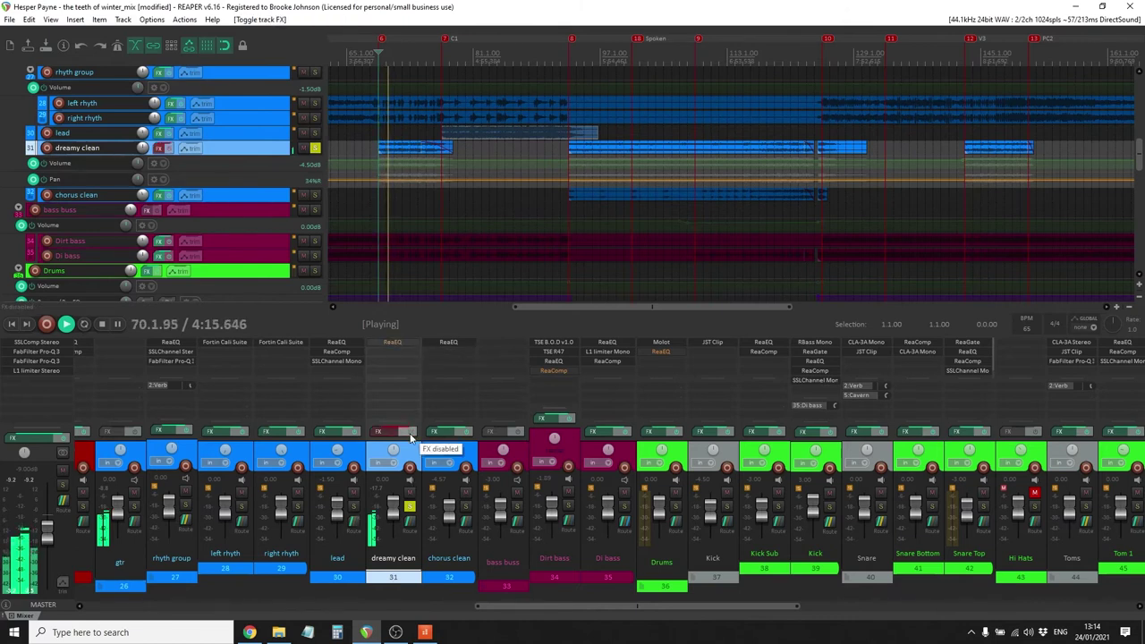
click(408, 434)
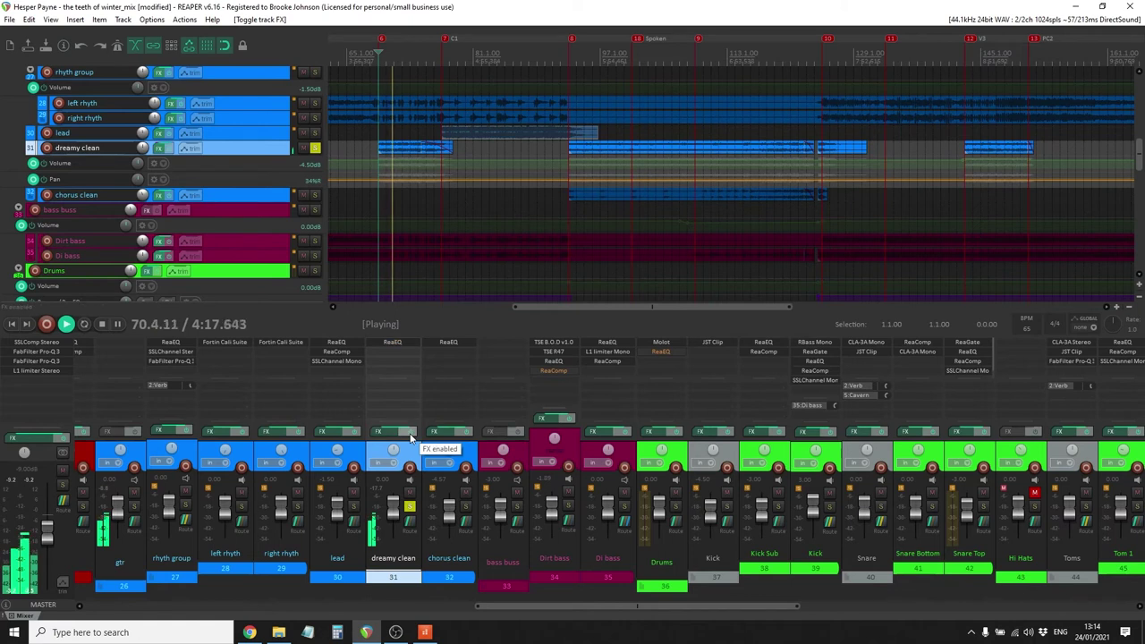
click(414, 491)
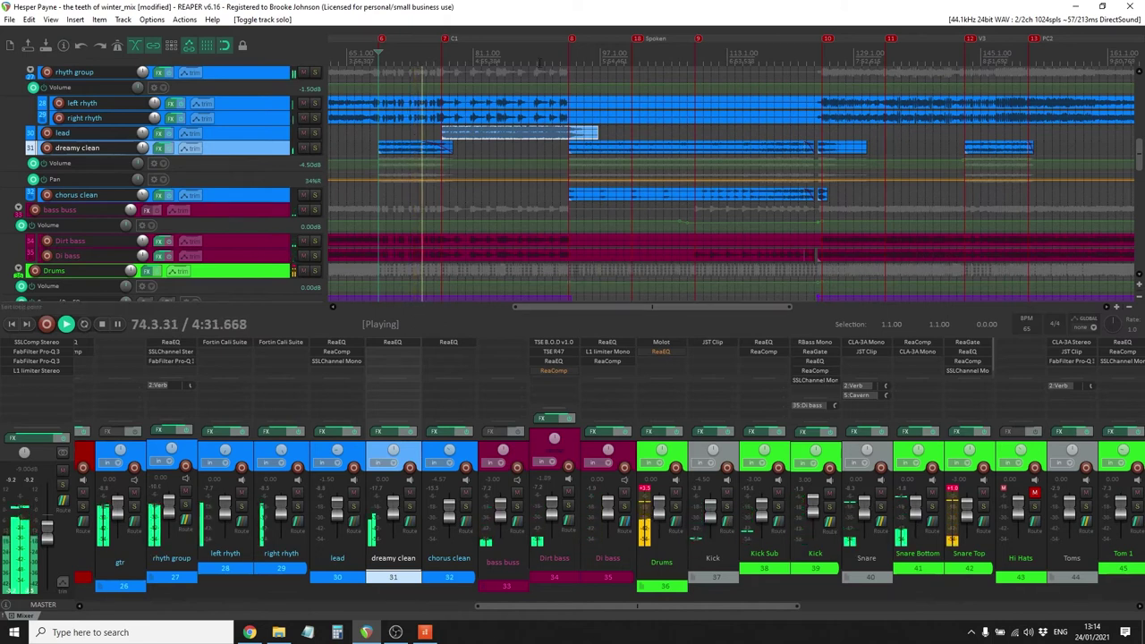
key(space)
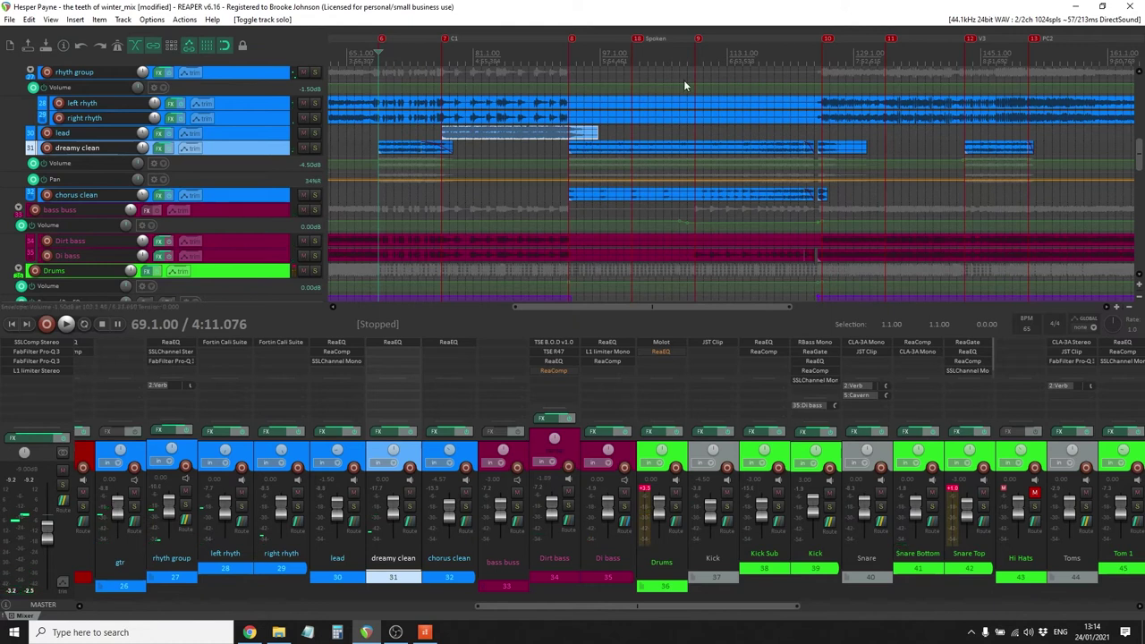
Play the mix from marker 9 at bar 109 and compare it with the dreamy clean track soloed
click(695, 86)
key(space)
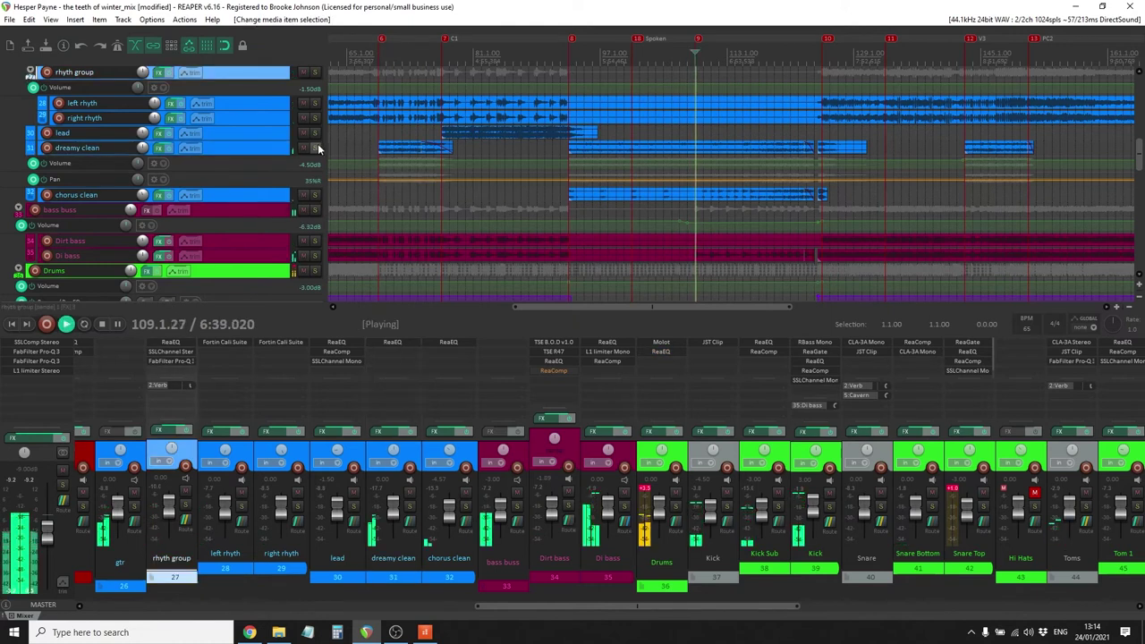
click(314, 148)
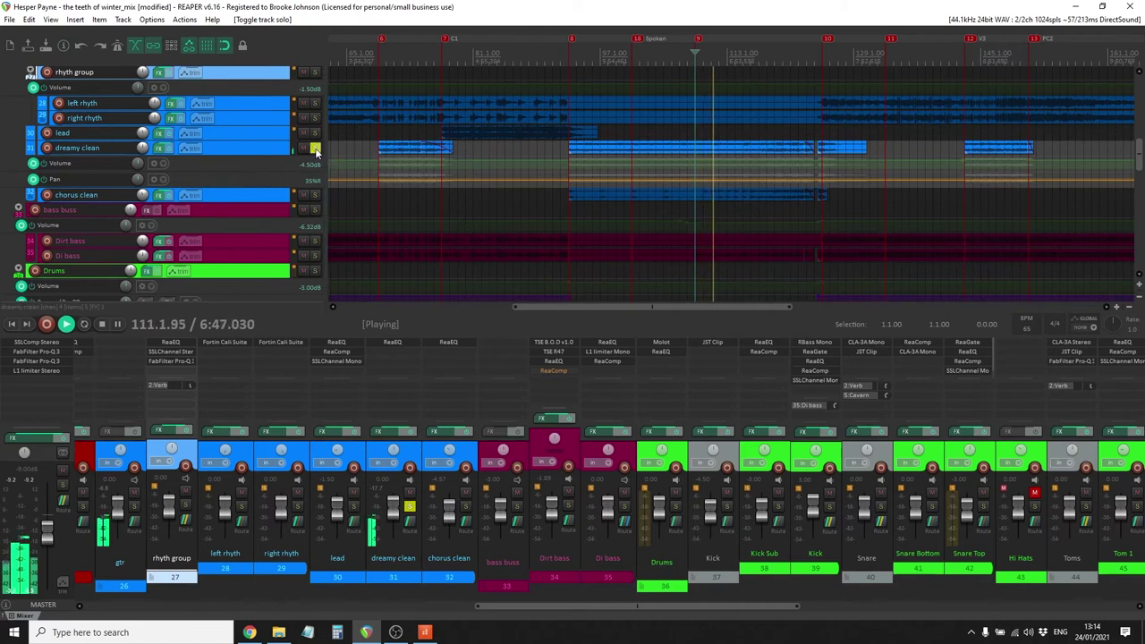
click(315, 148)
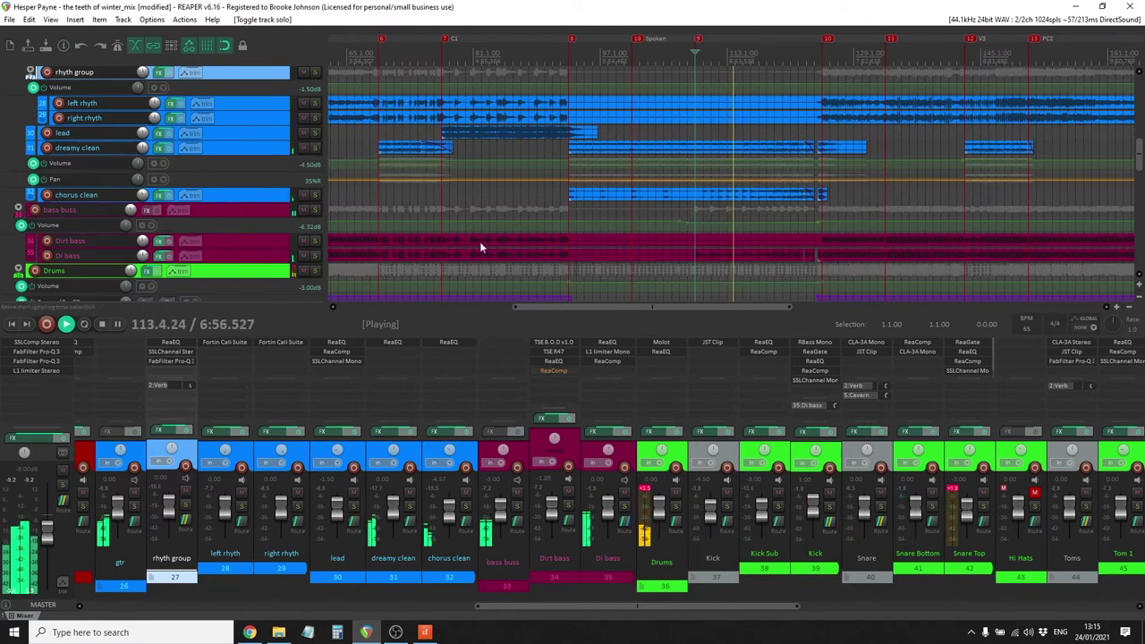
Select the chorus clean track and its items, and play it soloed from bar 119
double_click(281, 197)
scroll(473, 198, down, 3)
scroll(473, 199, up, 4)
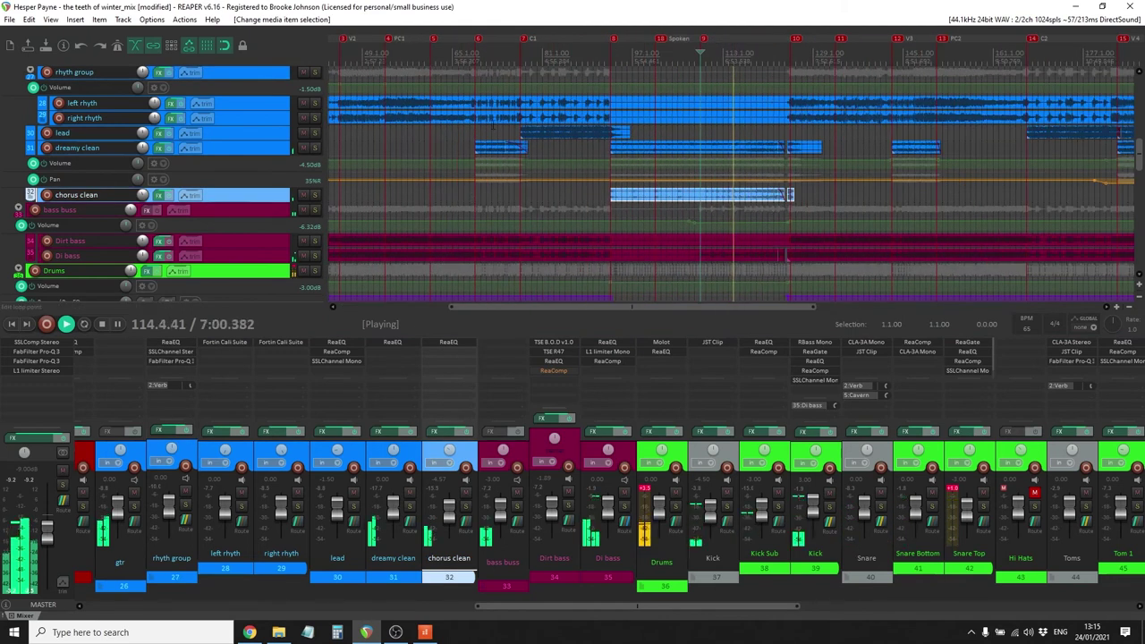
click(316, 195)
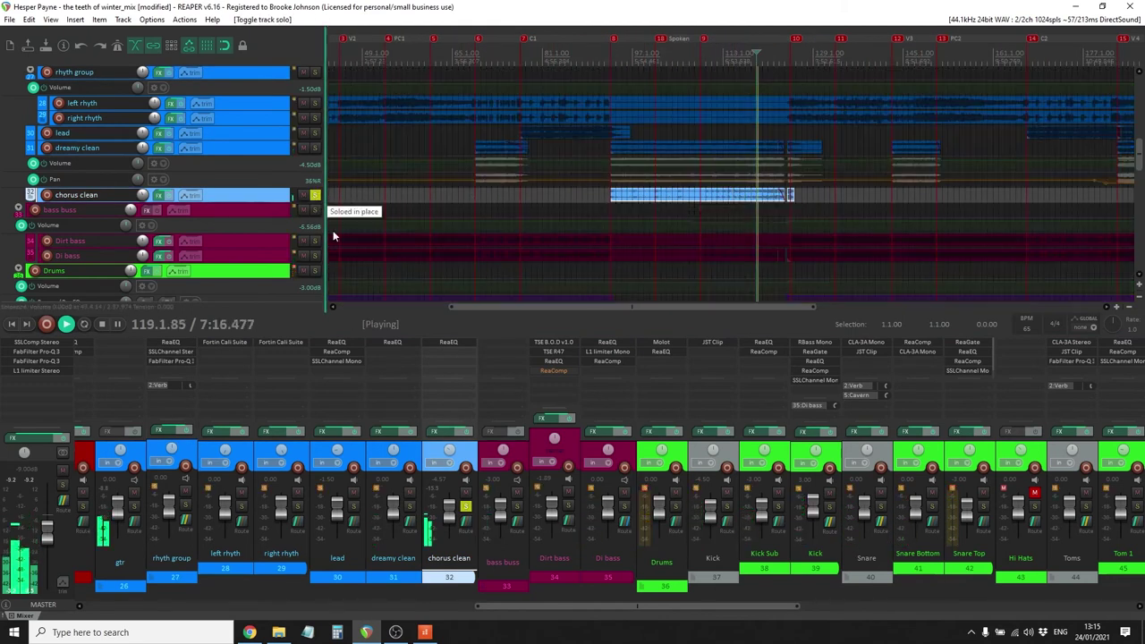
Inspect the chorus clean track's ReaEQ bands, set the gain of band 2 to -4.3 dB, and close the plugin
click(457, 343)
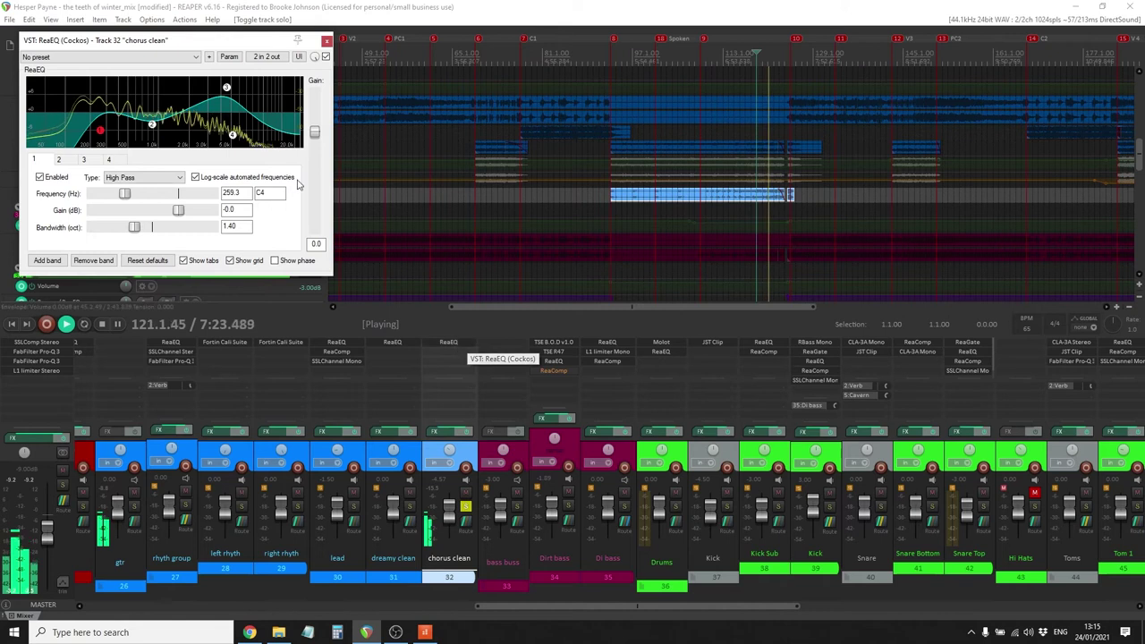
mouse_move(228, 90)
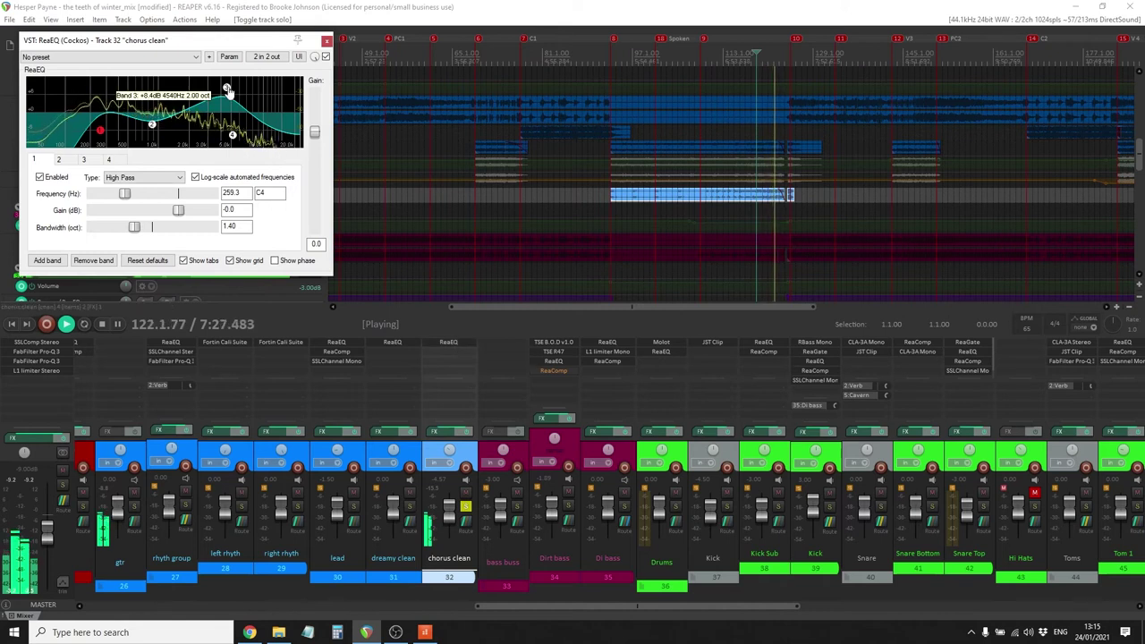
click(152, 124)
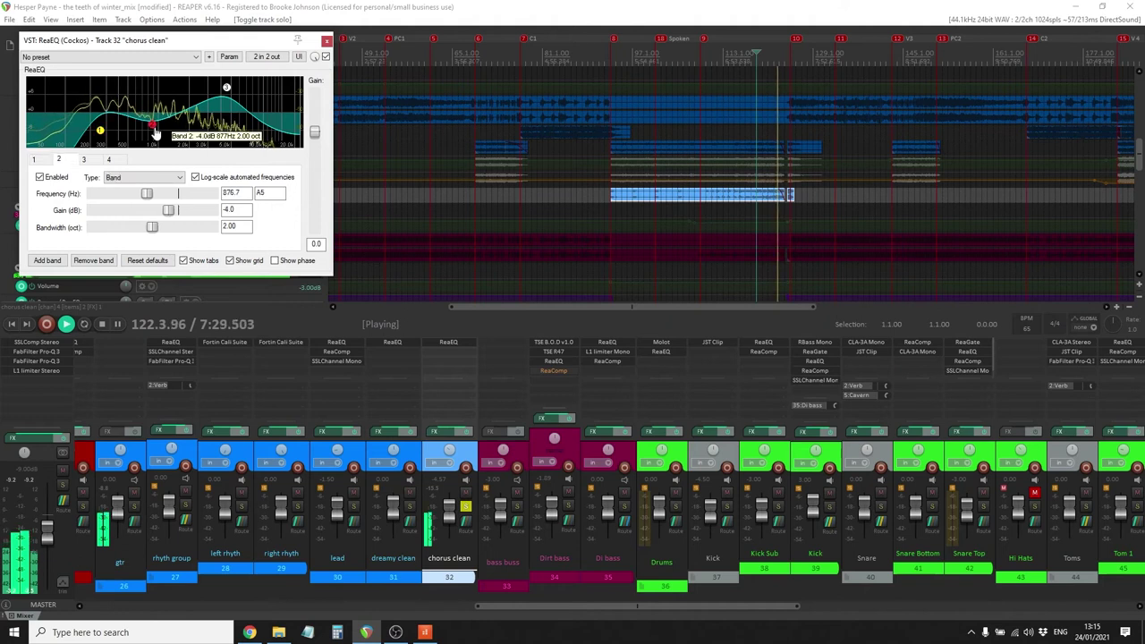
drag(168, 212, 169, 211)
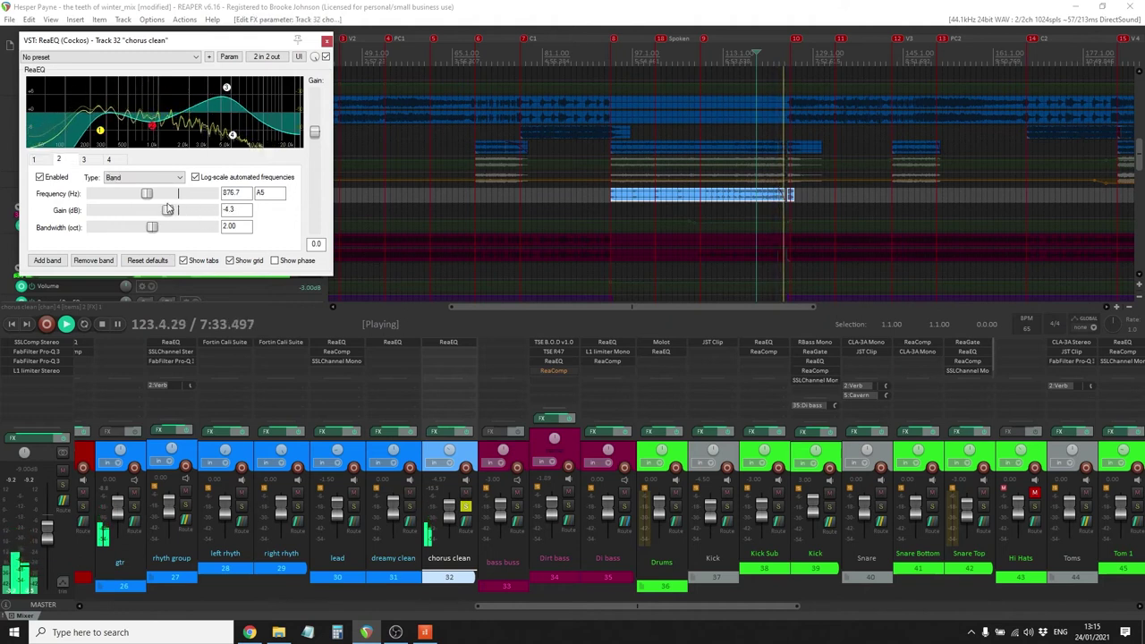
click(326, 41)
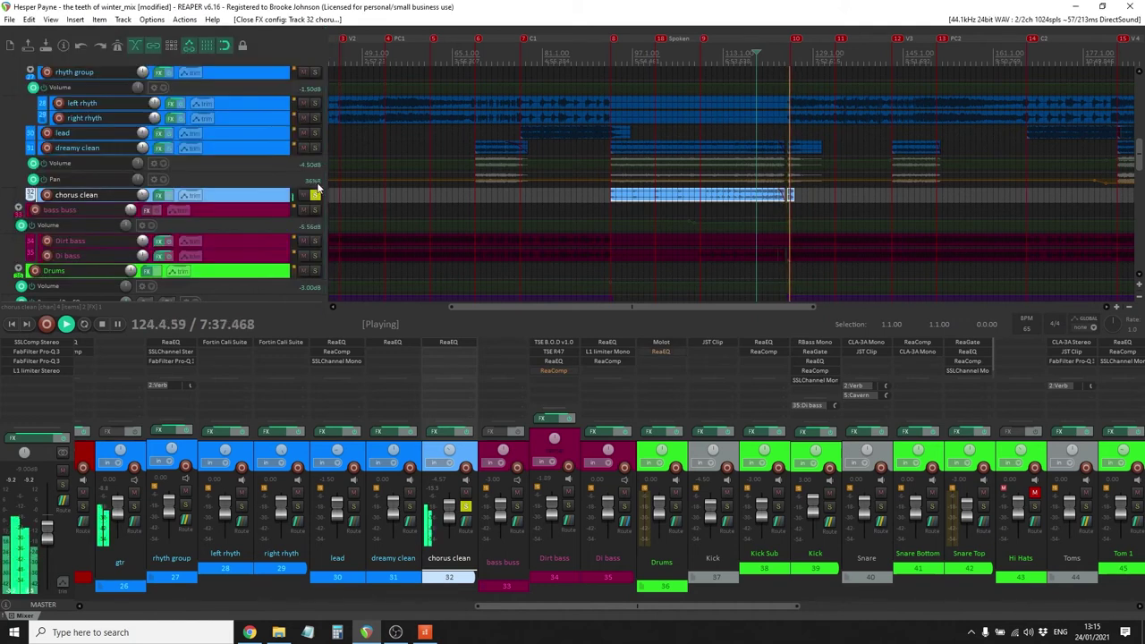
Unsolo the chorus clean track and replay the full mix from bar 119
click(315, 195)
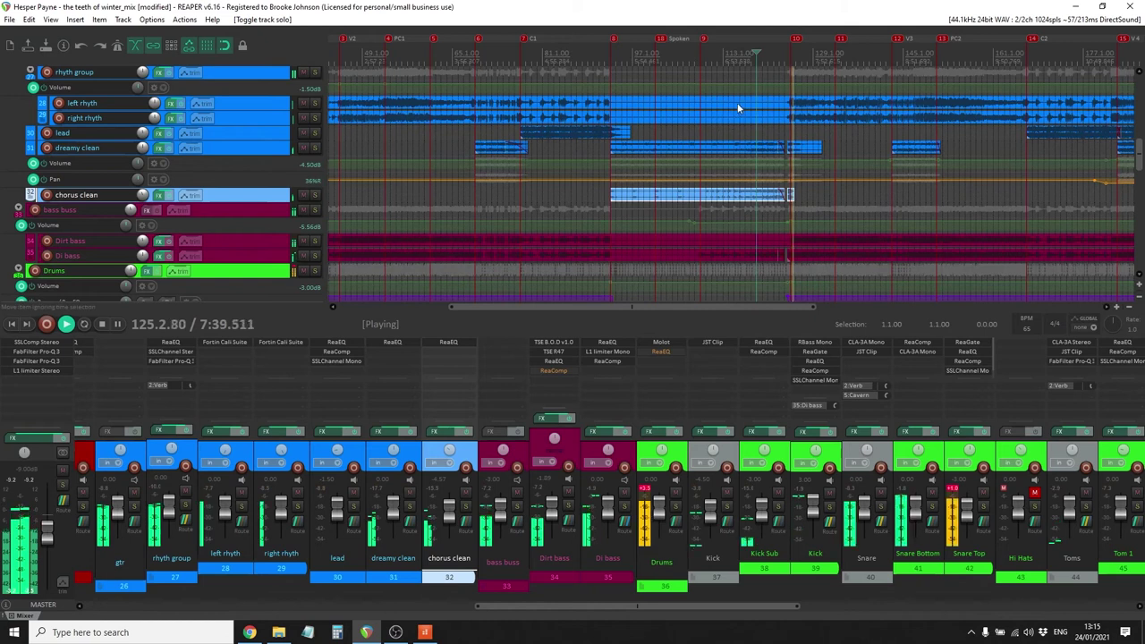
key(space)
key(space)
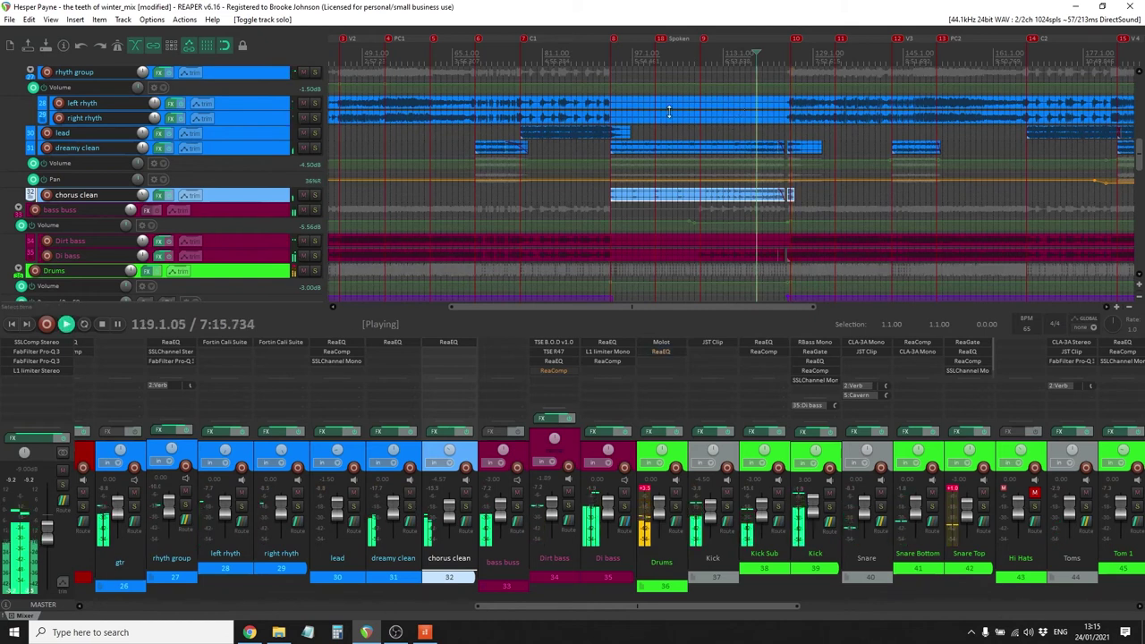
Solo the dreamy clean and chorus clean tracks together, compare them with the full mix, and stop playback
click(315, 148)
click(315, 196)
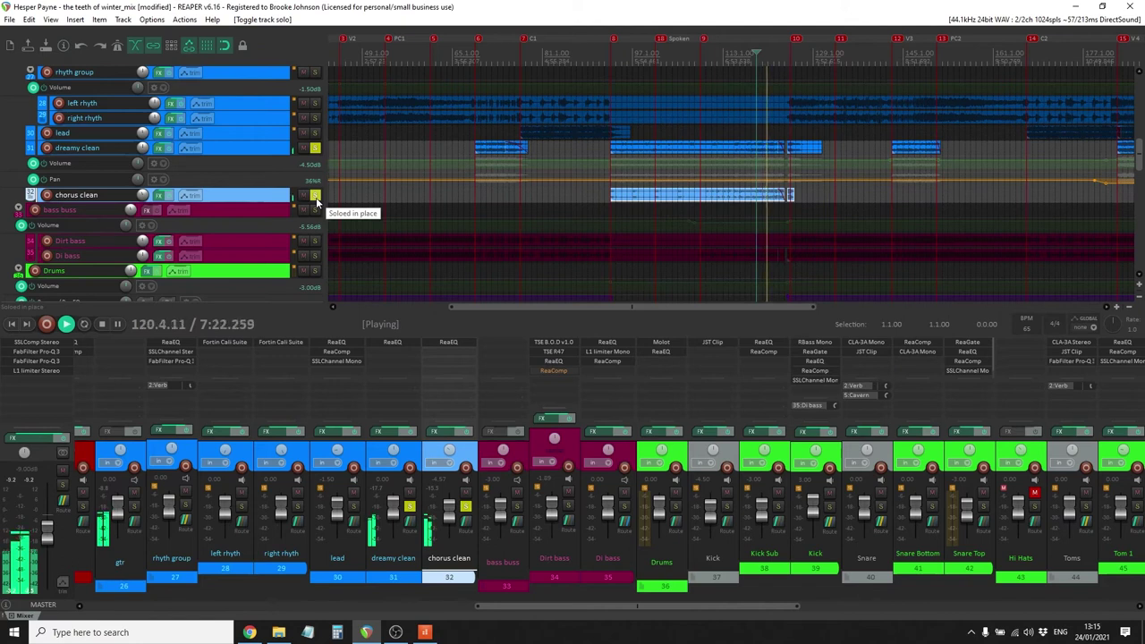
click(316, 197)
click(315, 149)
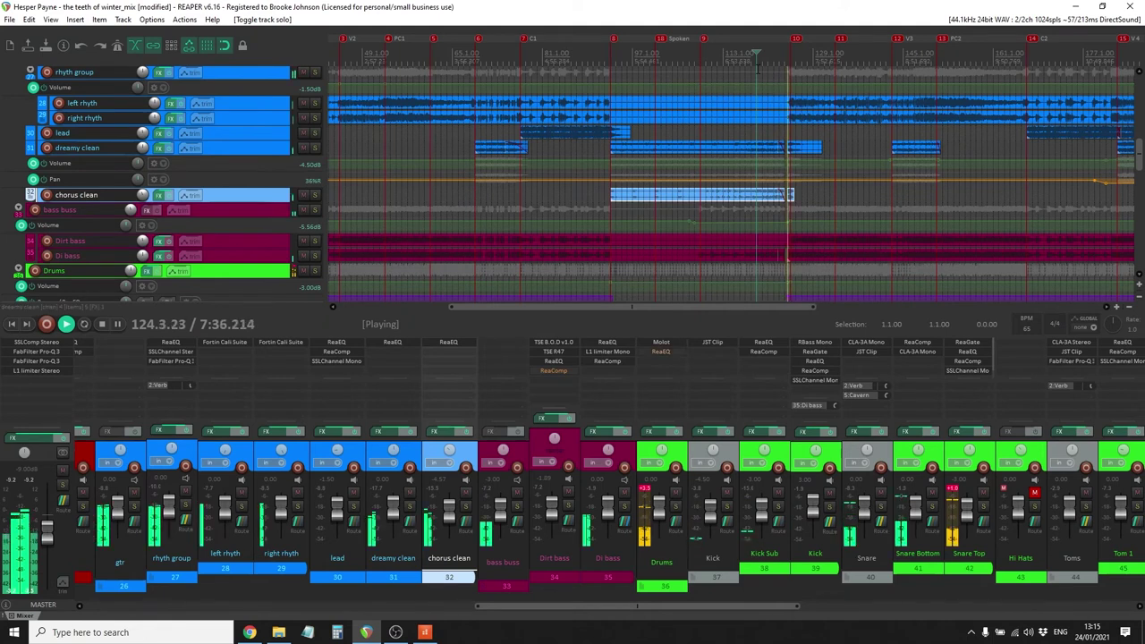
key(space)
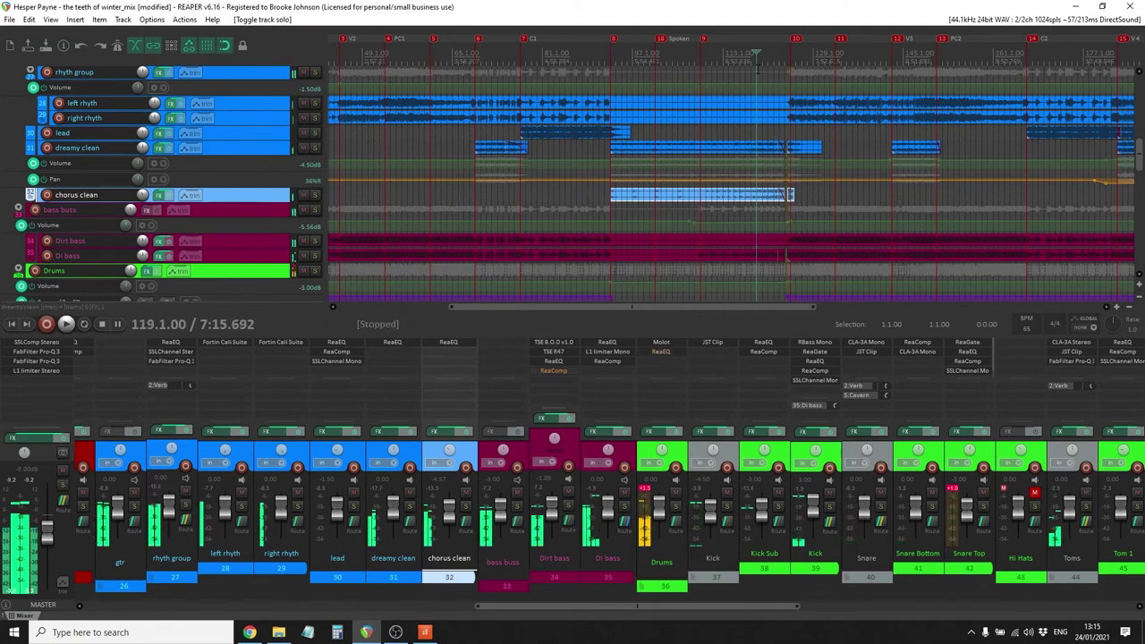
Play the full mix from bar 116 and stop it
click(741, 64)
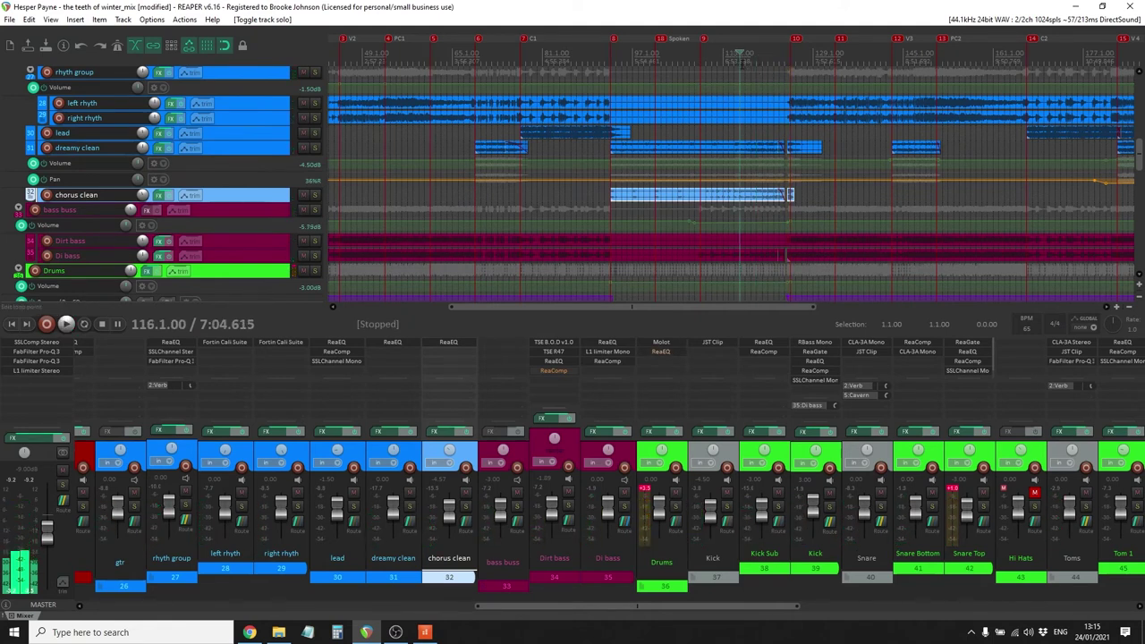
key(space)
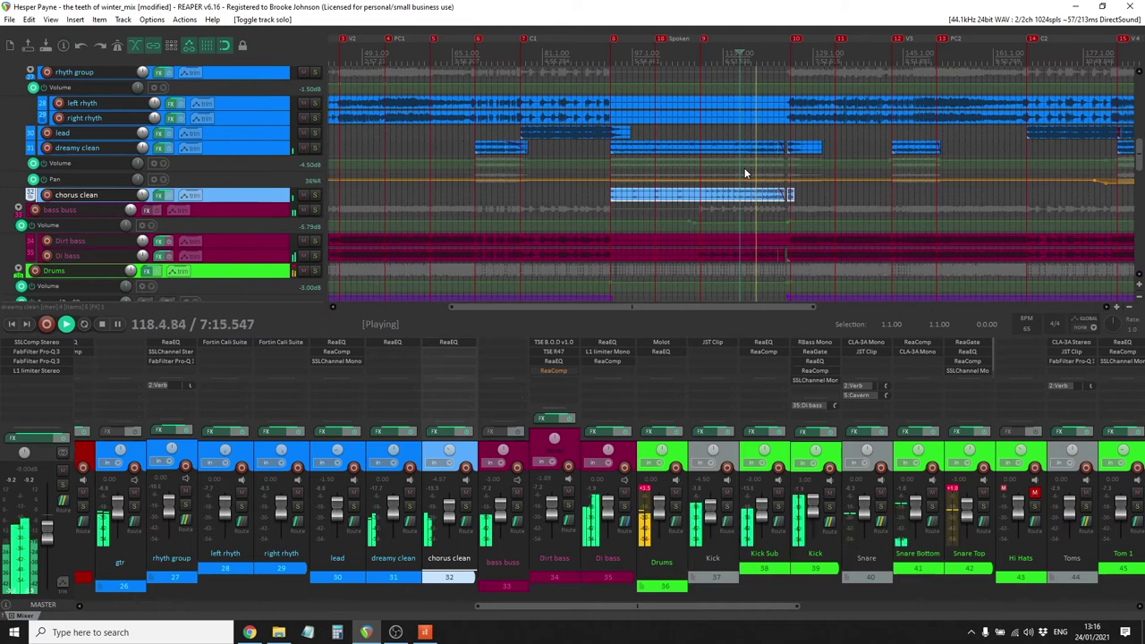
key(space)
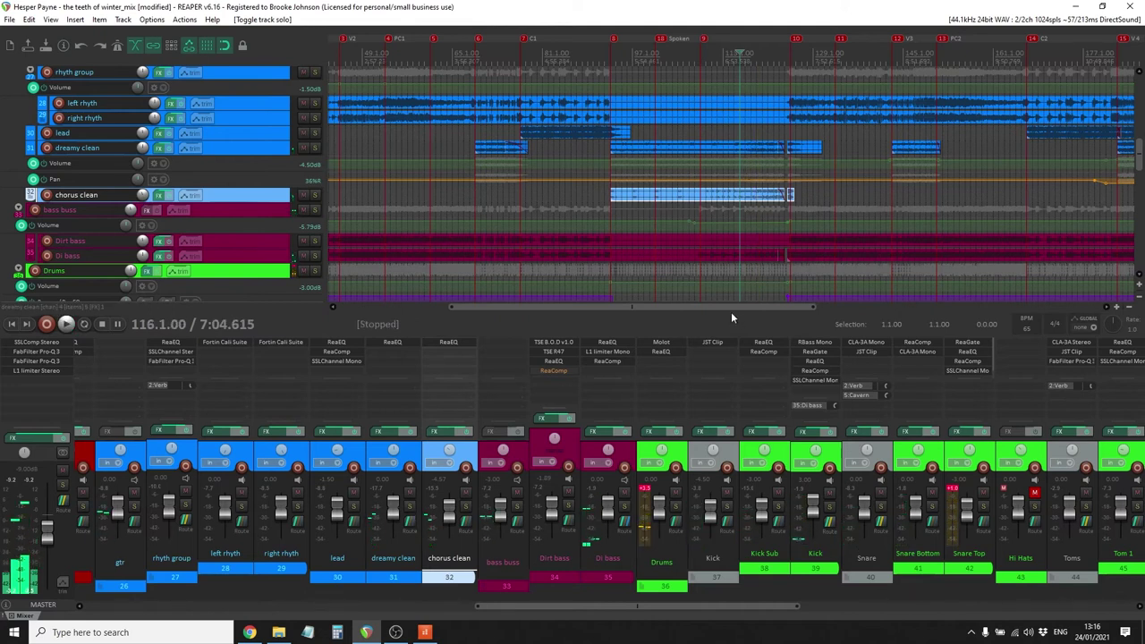
Play the dreamy clean track soloed from marker 15 at bar 183, compare it with the full mix, and stop playback
drag(731, 308, 875, 305)
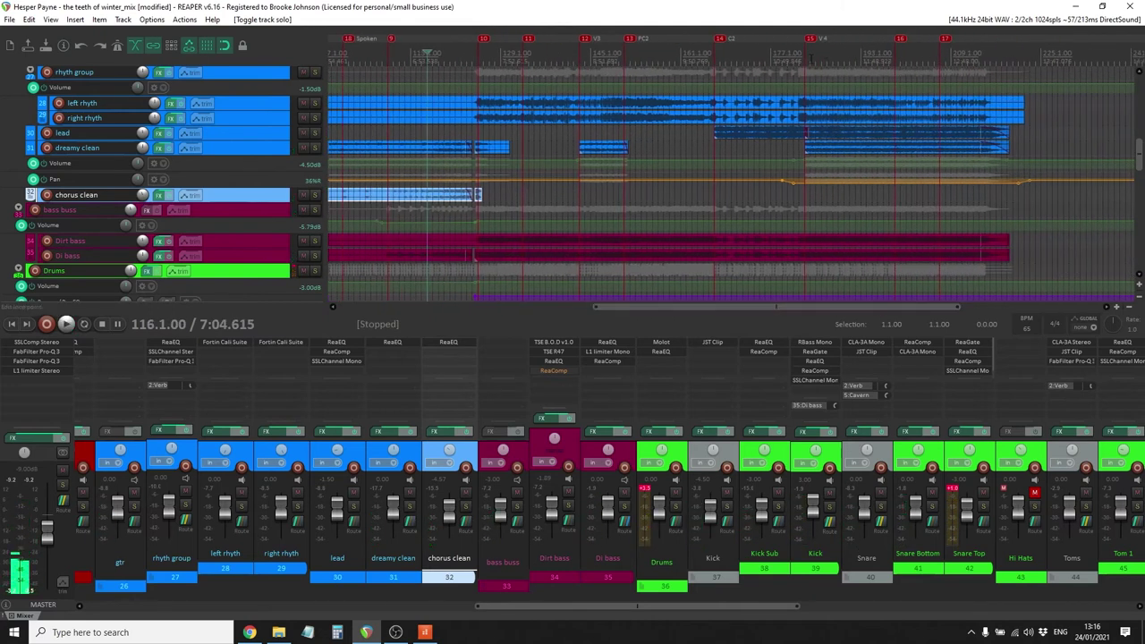
click(807, 60)
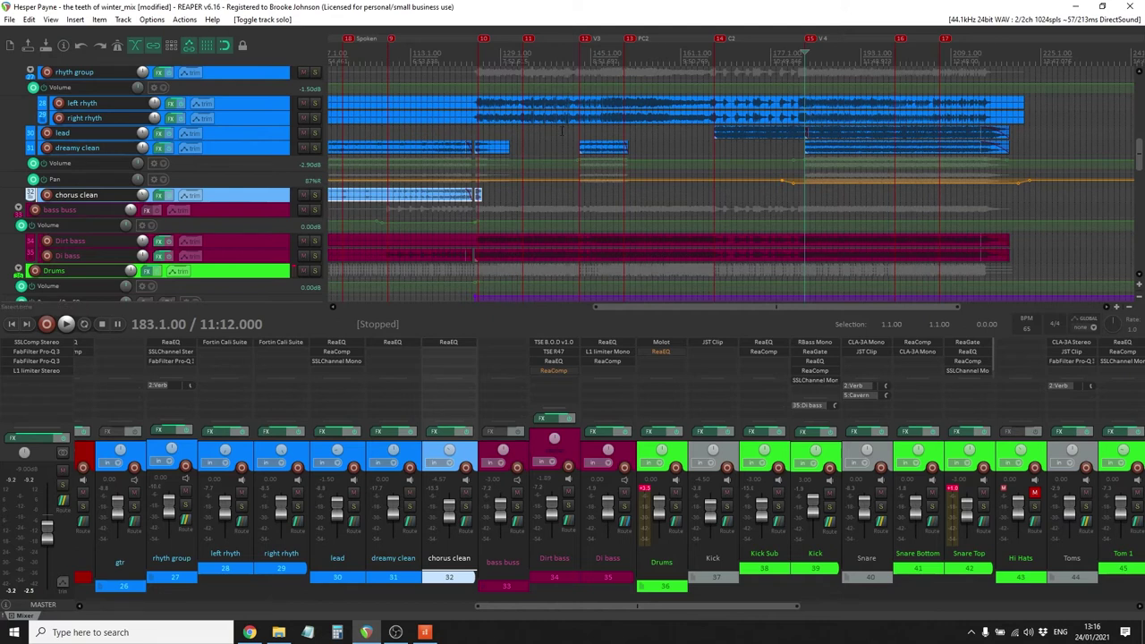
click(315, 149)
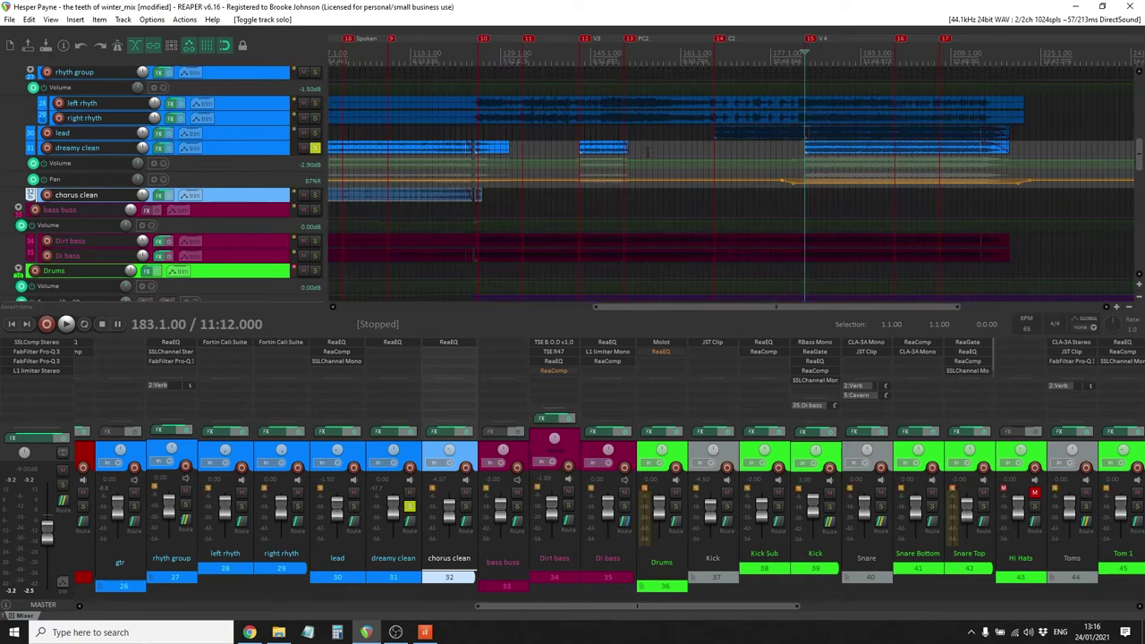
key(space)
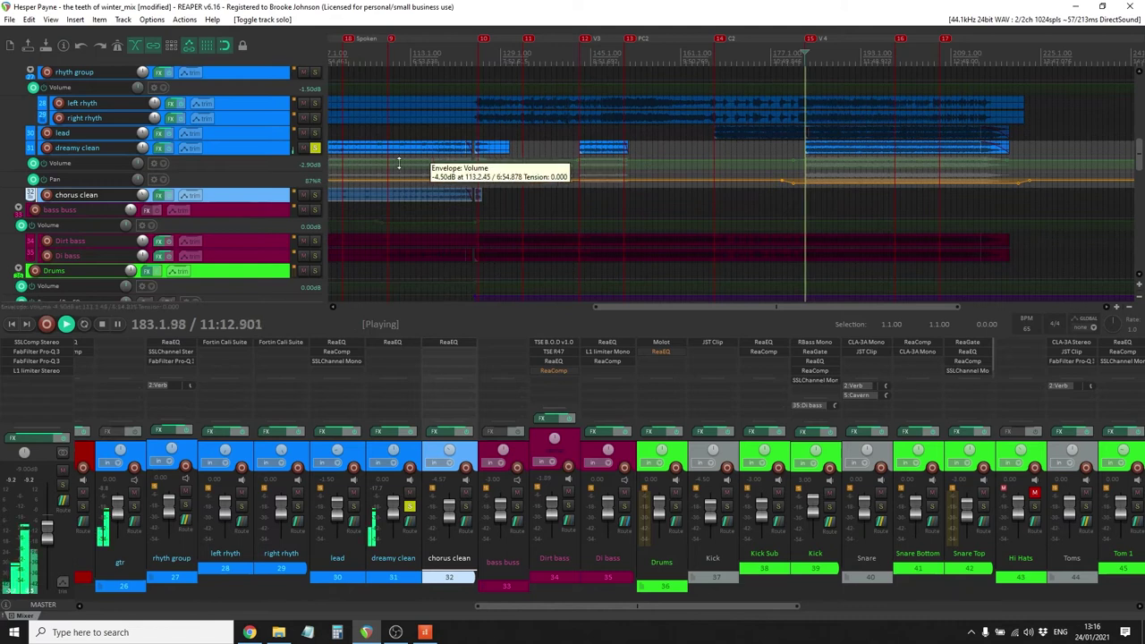
click(315, 149)
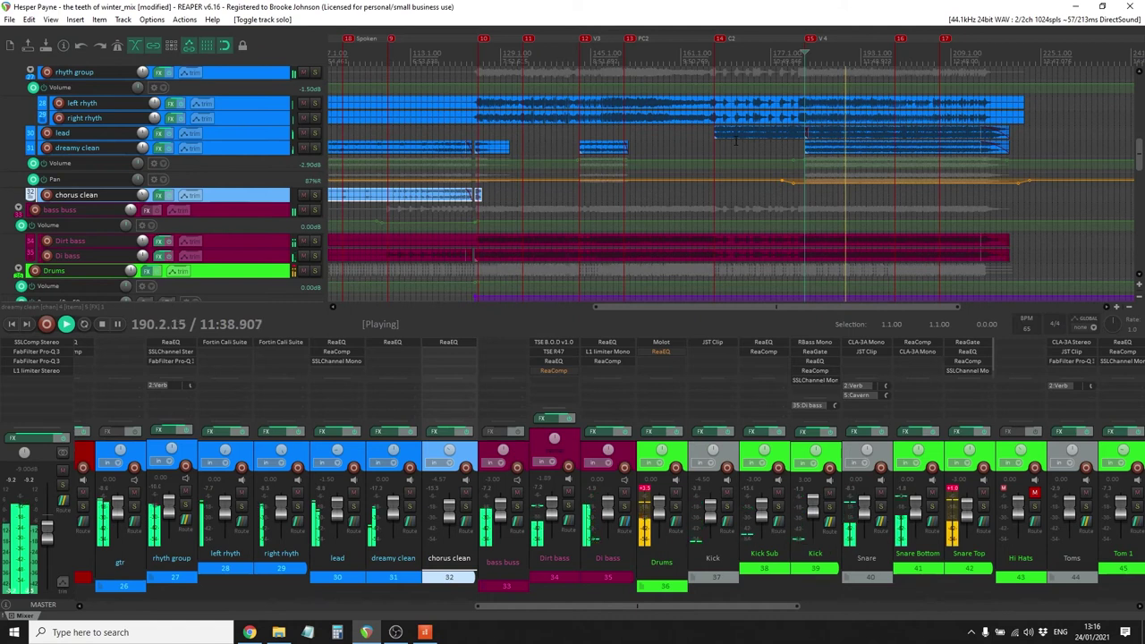
key(space)
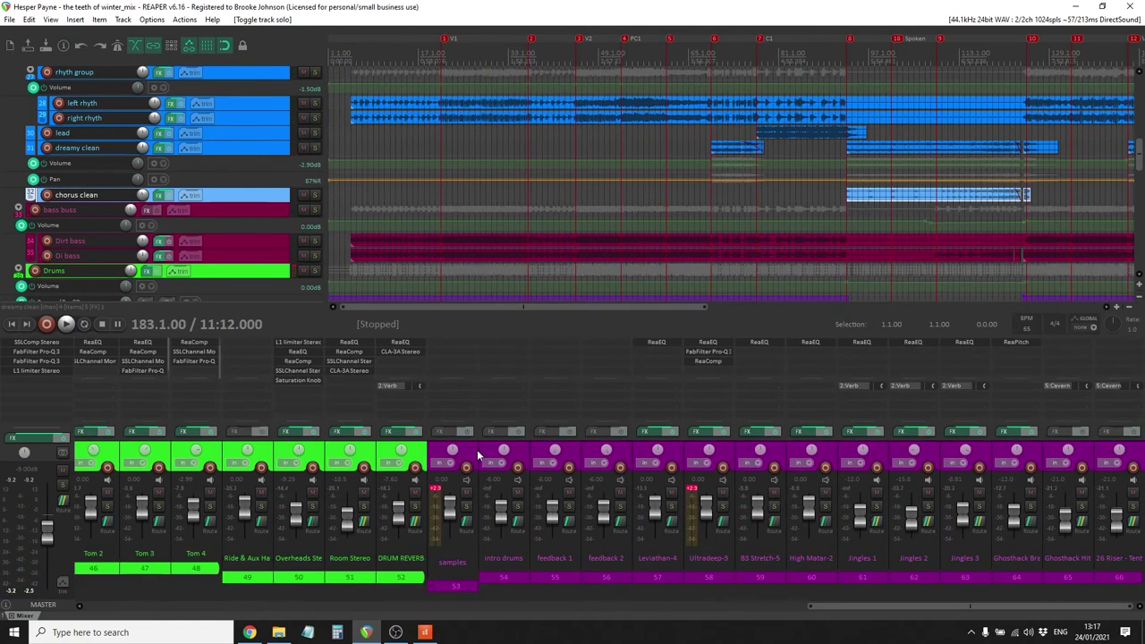
Select the samples folder track and the Leviathan-4 track to bring the sample tracks into view
click(478, 457)
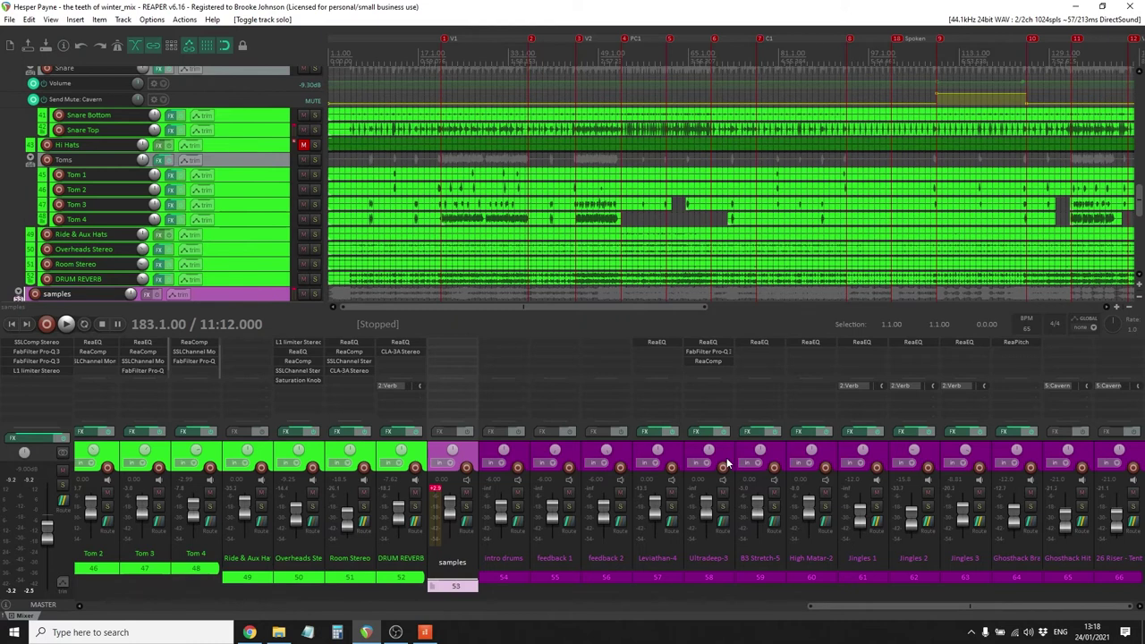
click(685, 453)
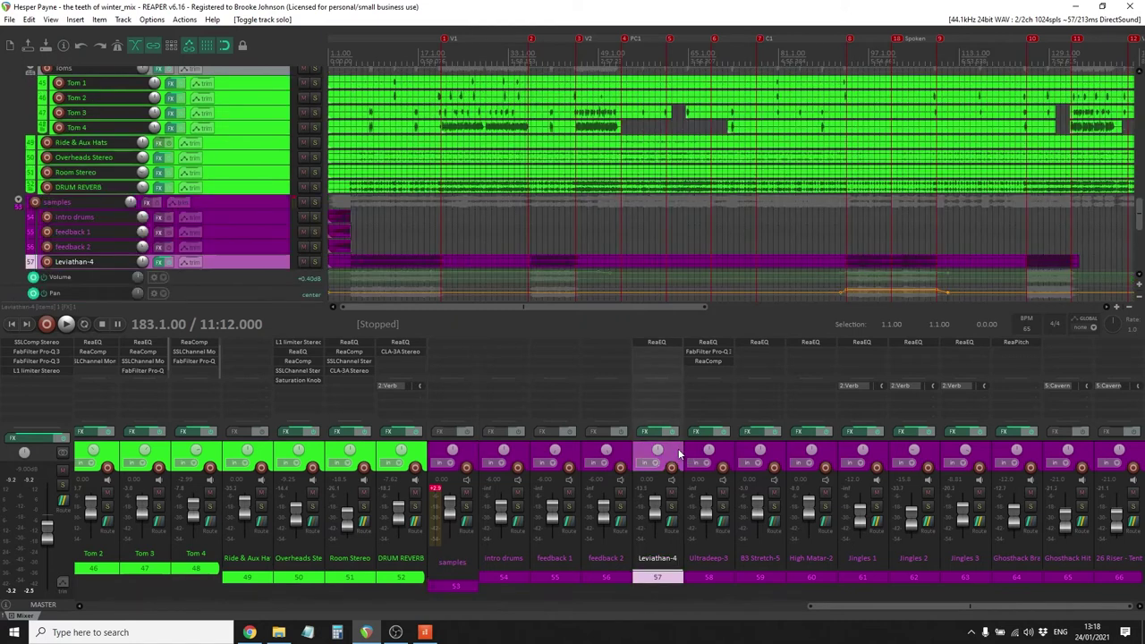
mouse_move(886, 606)
mouse_down()
mouse_move(836, 606)
mouse_move(886, 608)
mouse_up()
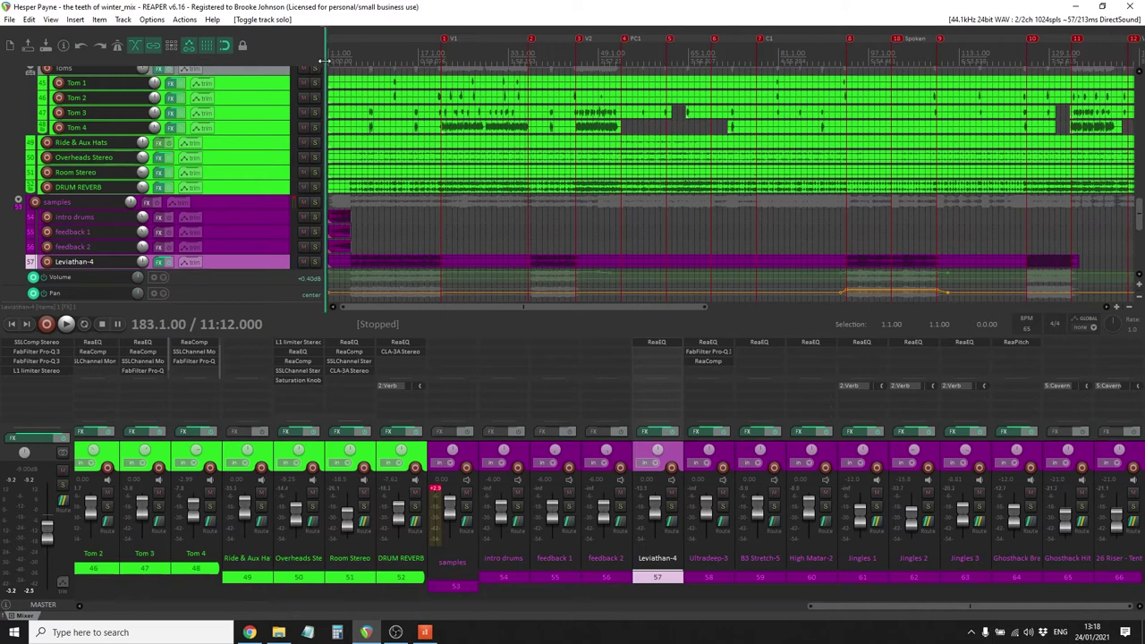
Play from the project start with the samples folder, intro drums, feedback 1 and feedback 2 soloed, and stop playback
key(Home)
key(space)
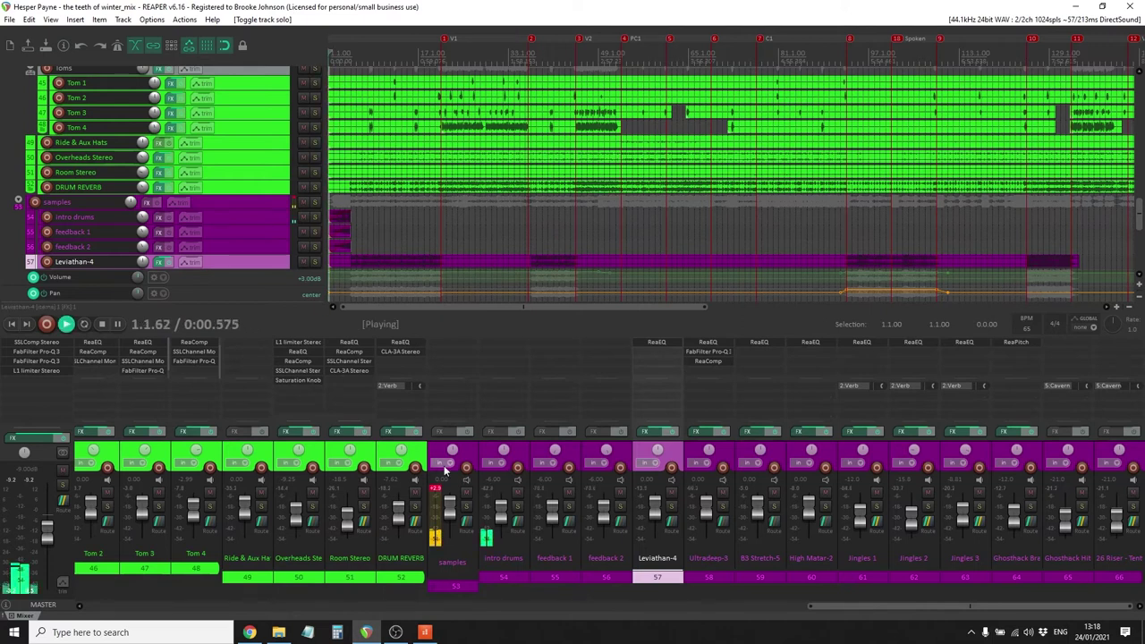
click(466, 507)
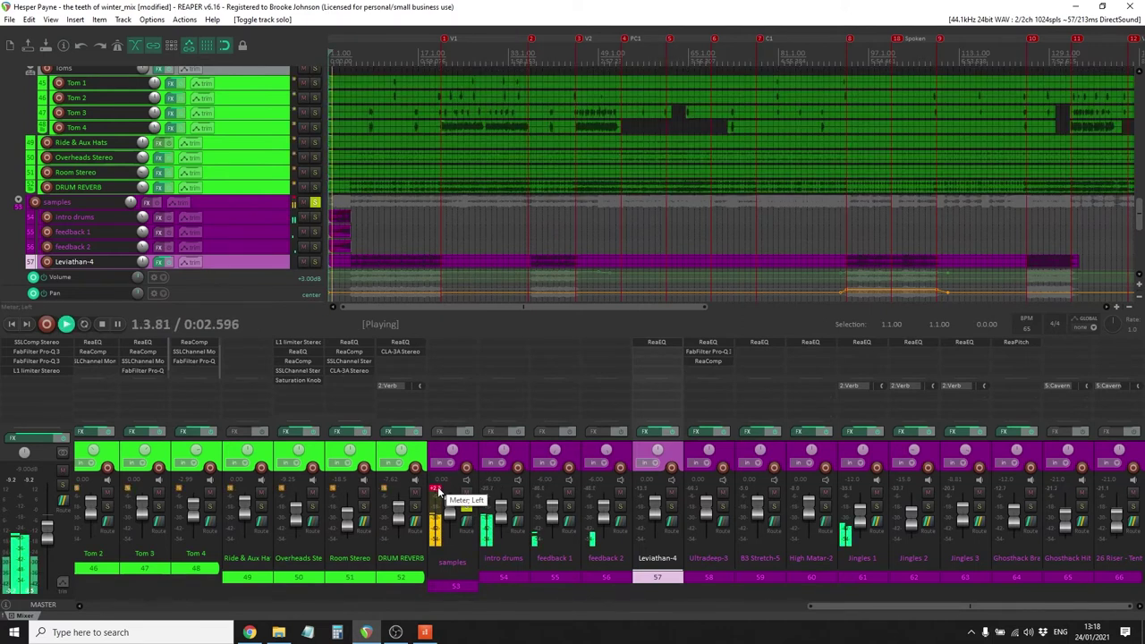
click(517, 506)
click(568, 506)
click(619, 506)
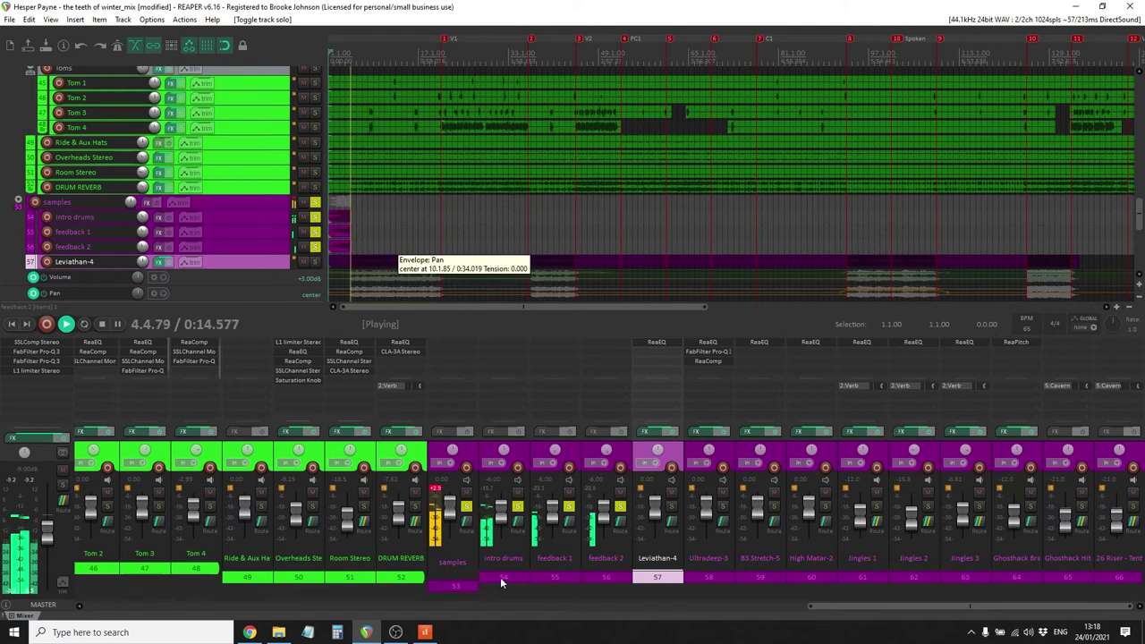
key(space)
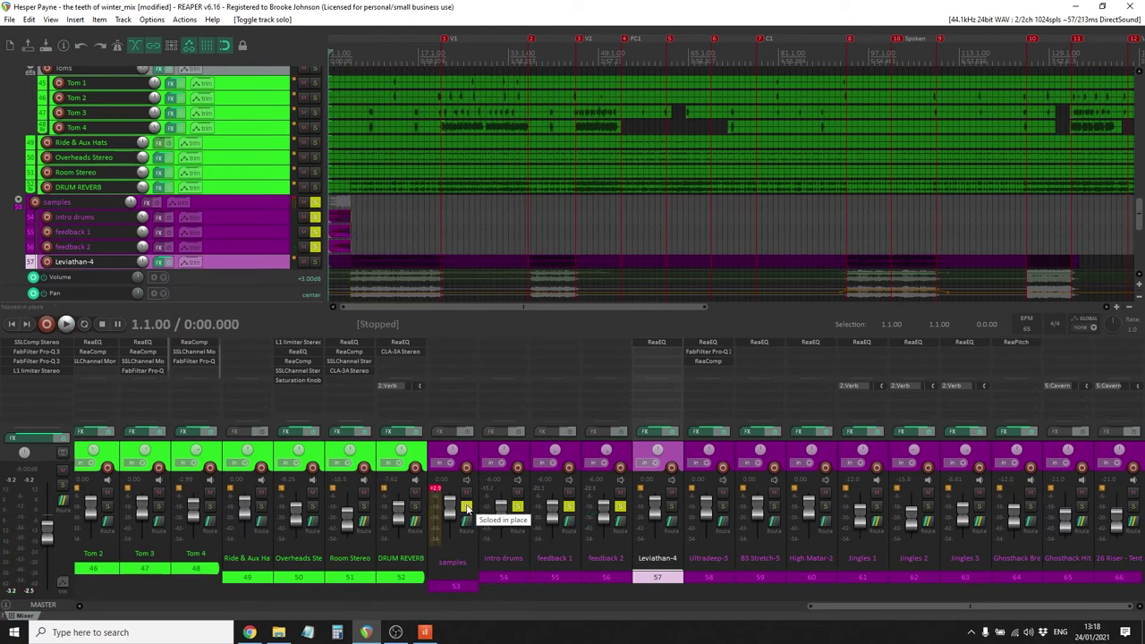
Select the feedback 1, feedback 2 and intro drums tracks in turn and replay the soloed intro samples from the start
click(550, 562)
click(590, 566)
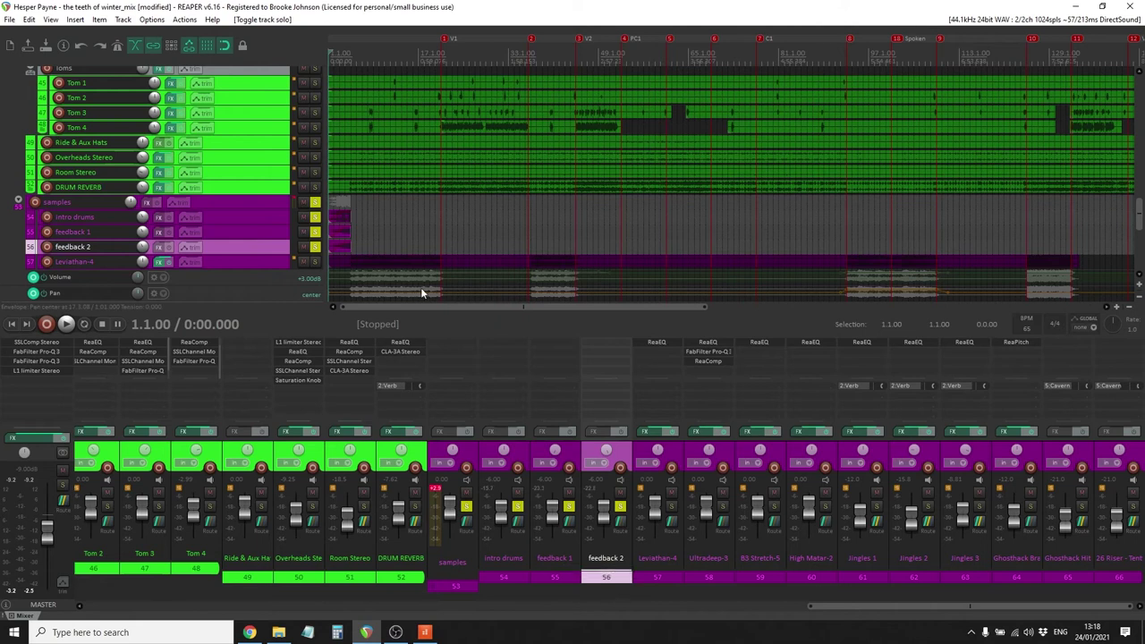
click(488, 455)
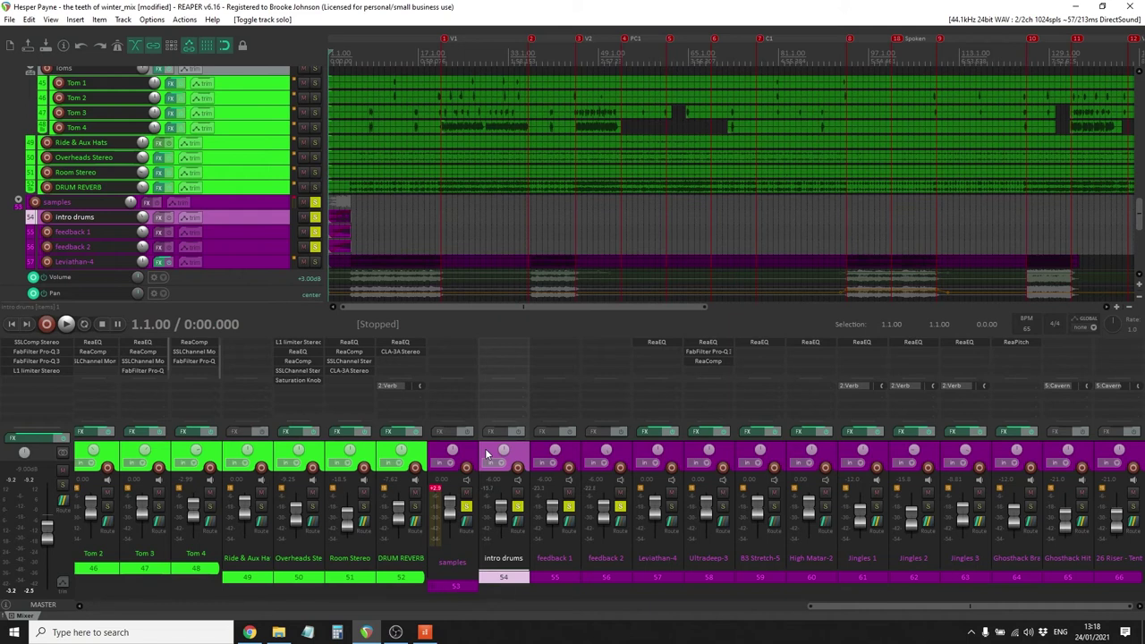
key(space)
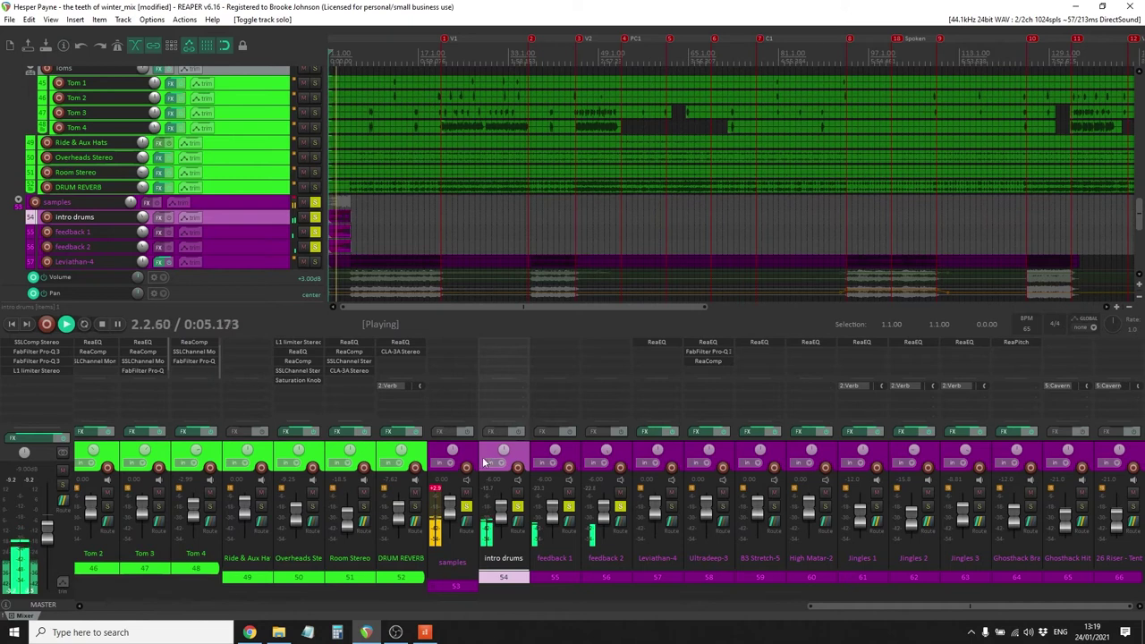
key(space)
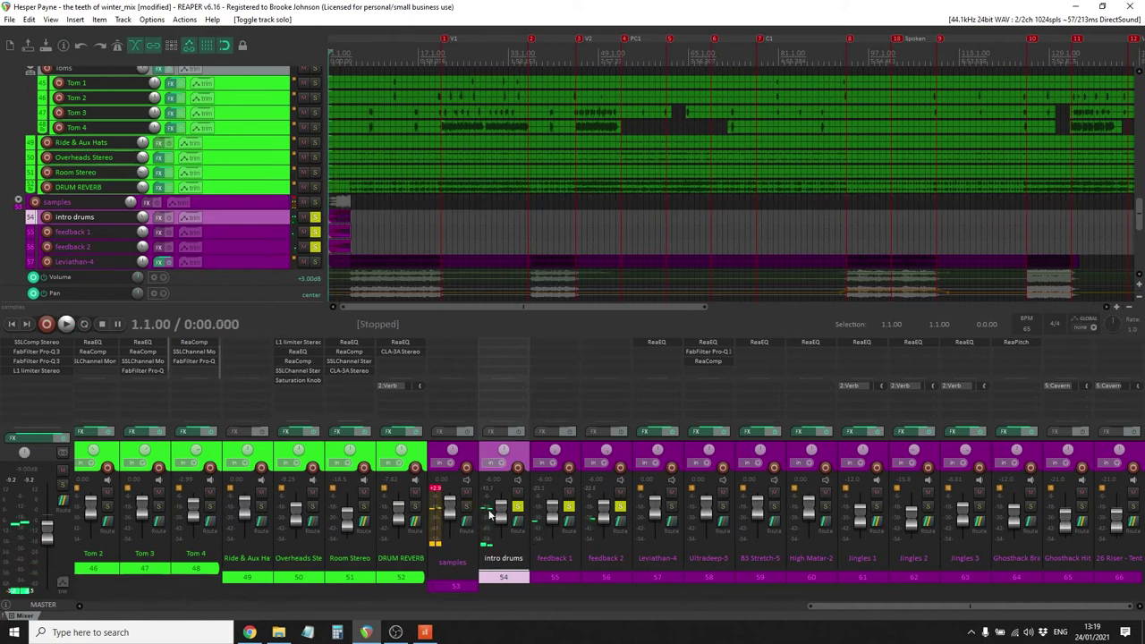
Unsolo the intro drums, feedback 1 and feedback 2 tracks
click(517, 506)
click(568, 506)
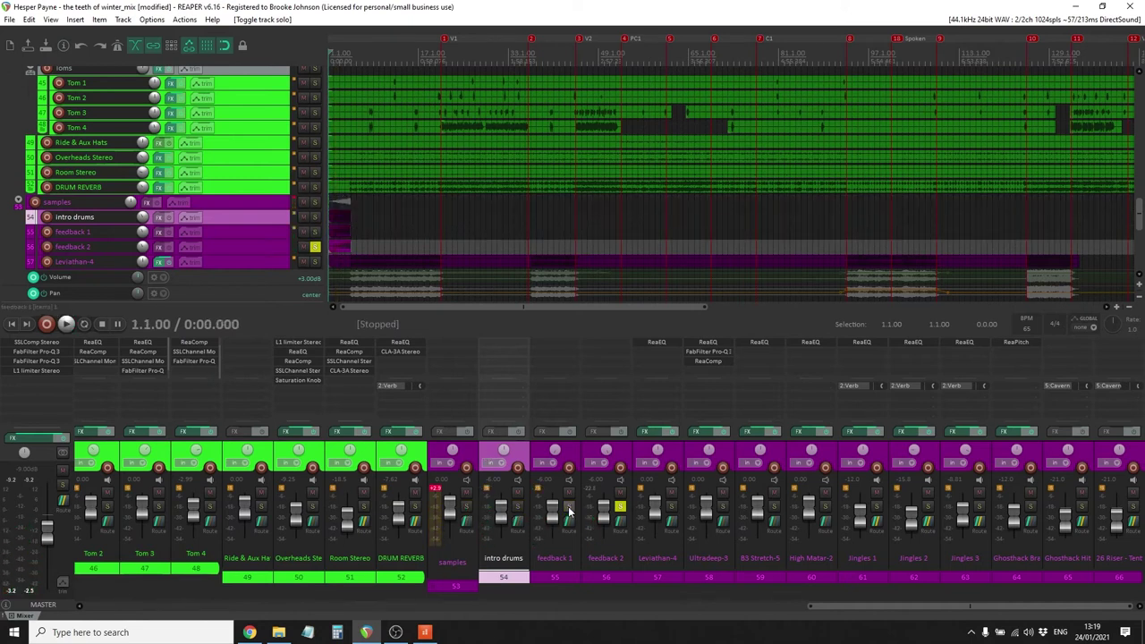
click(620, 506)
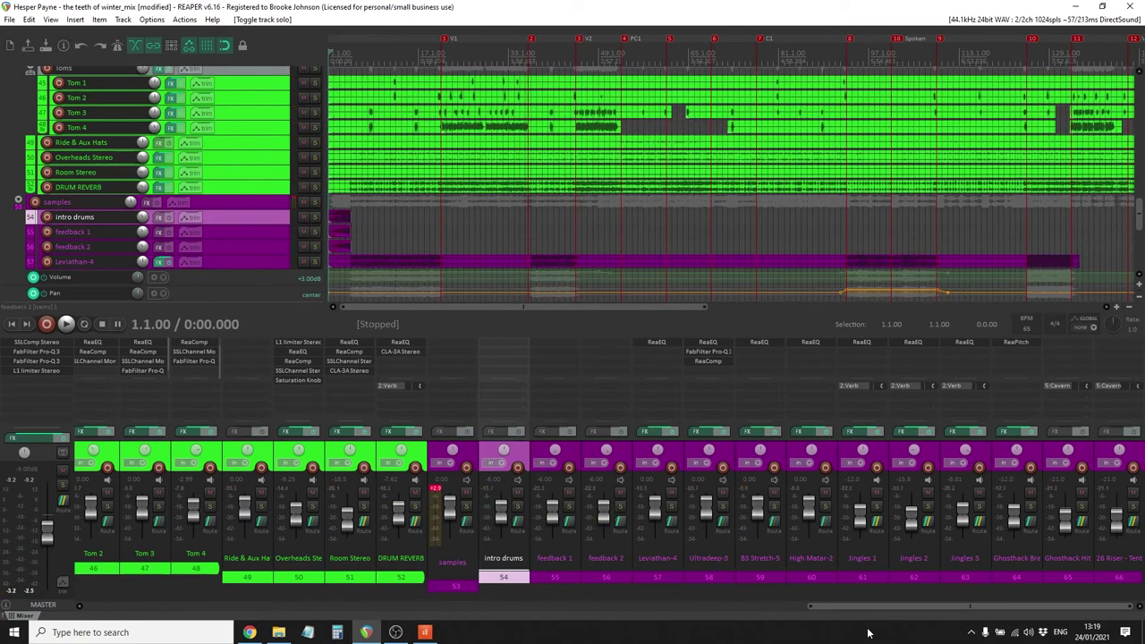
Solo the Jingles 1, Jingles 2 and Jingles 3 tracks and play them from the project start
click(876, 507)
click(927, 507)
click(979, 507)
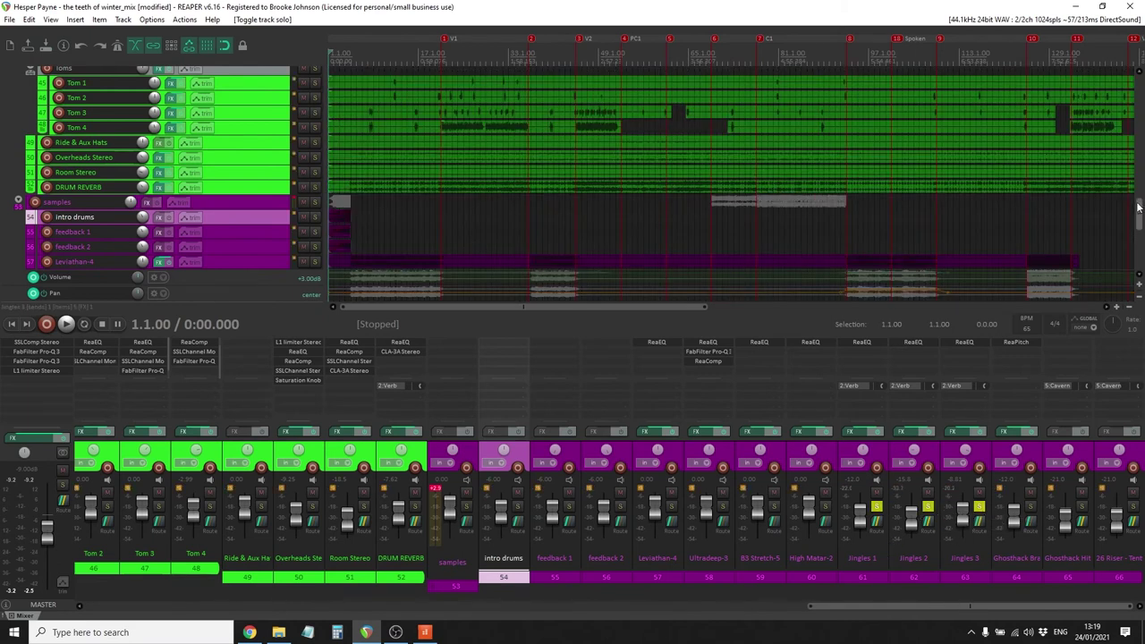
scroll(1138, 207, down, 5)
key(space)
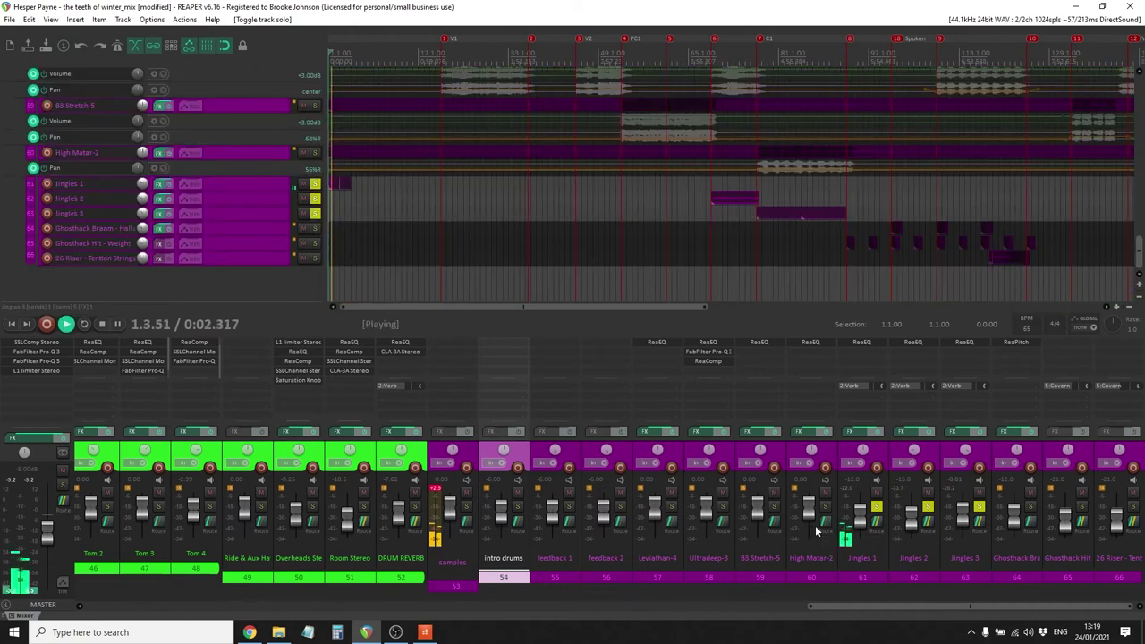
Adjust the gain of band 2 in the Jingles 1 track's ReaEQ, inspect band 3, and close the plugin
click(865, 342)
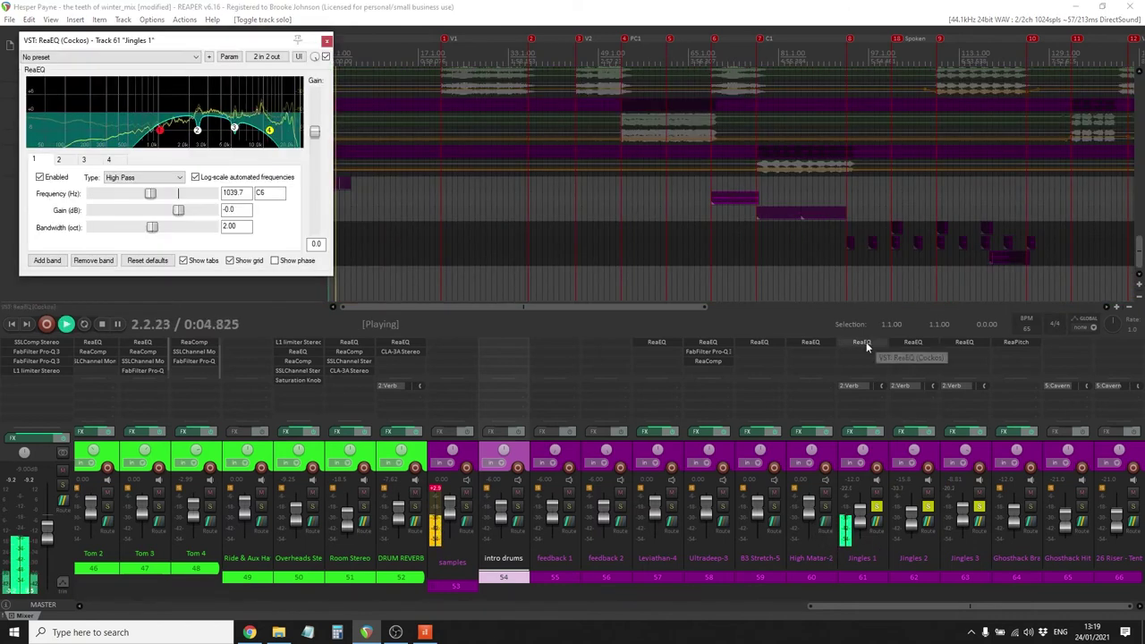
click(198, 135)
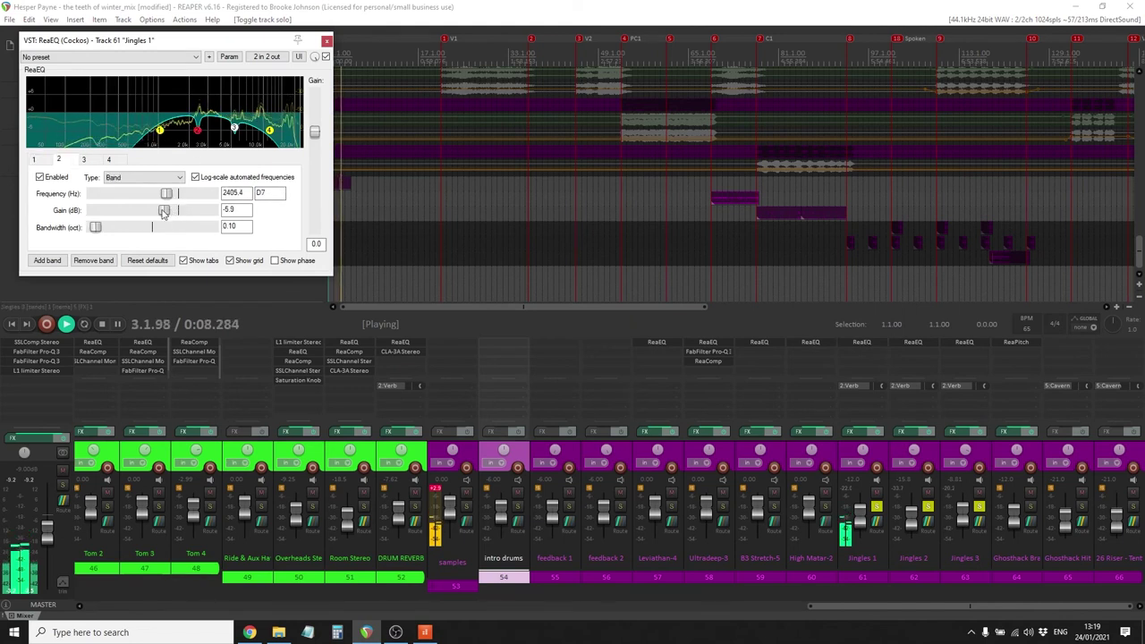
mouse_move(163, 212)
mouse_down()
mouse_move(185, 215)
mouse_move(153, 220)
mouse_move(210, 211)
mouse_move(167, 211)
mouse_up()
click(236, 131)
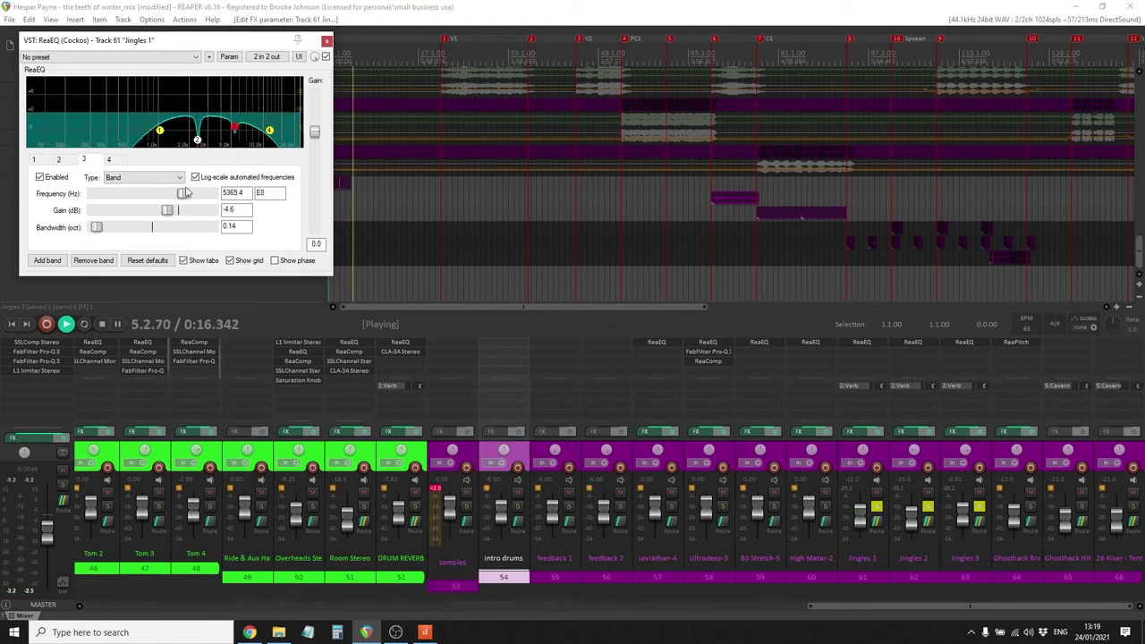
click(326, 40)
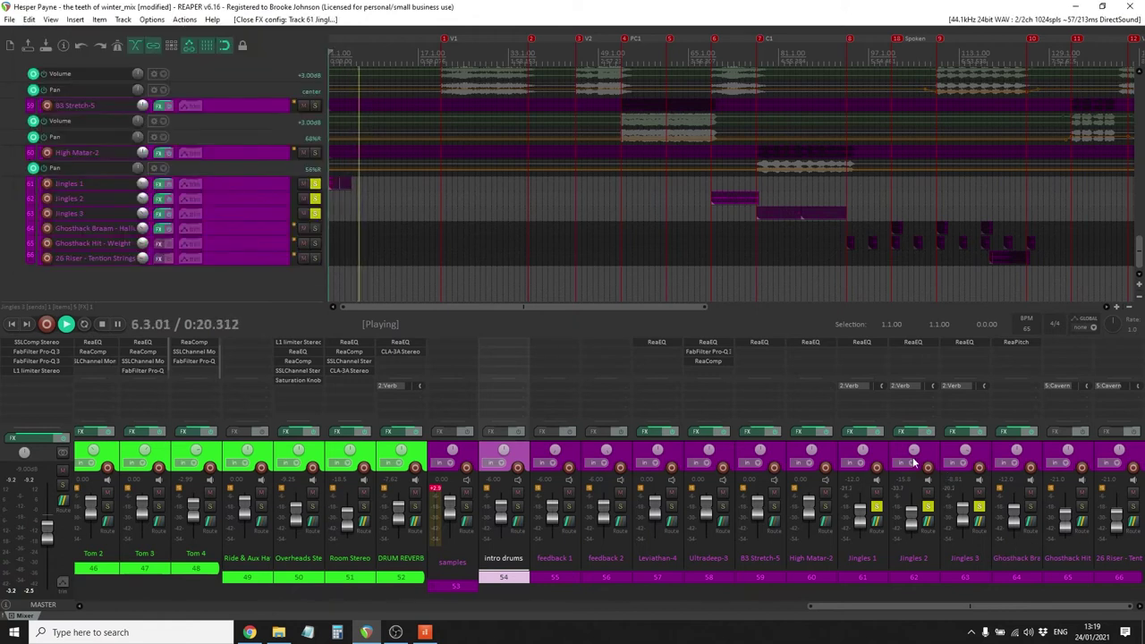
Replay Jingles 1 from the start and toggle the mute on its Verb send to compare it with and without reverb
key(space)
key(space)
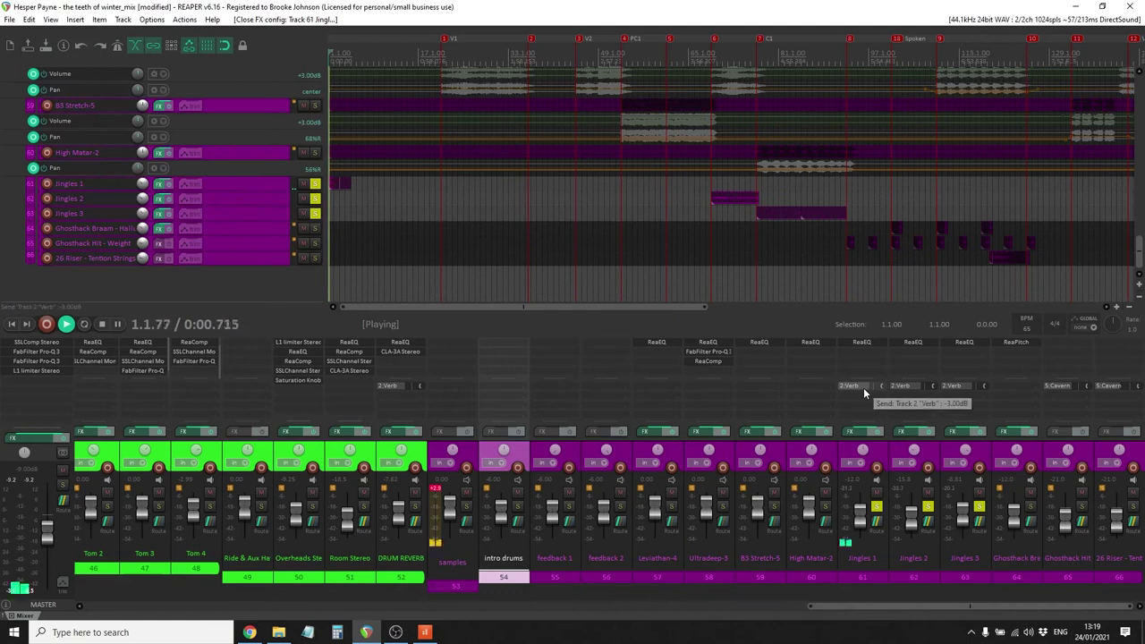
click(863, 387)
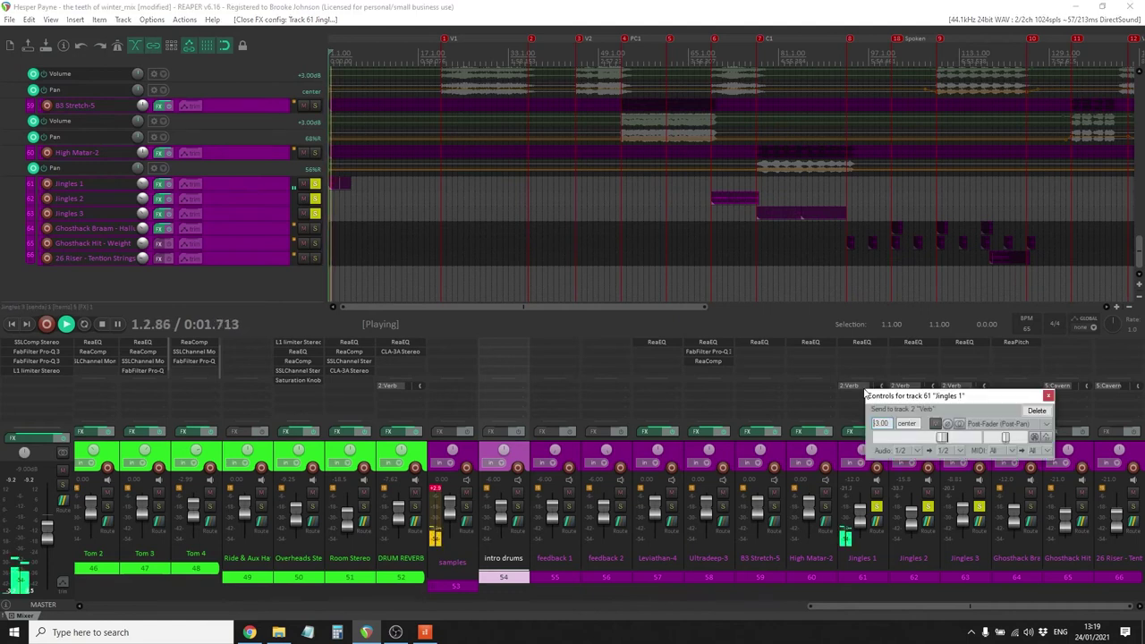
click(935, 424)
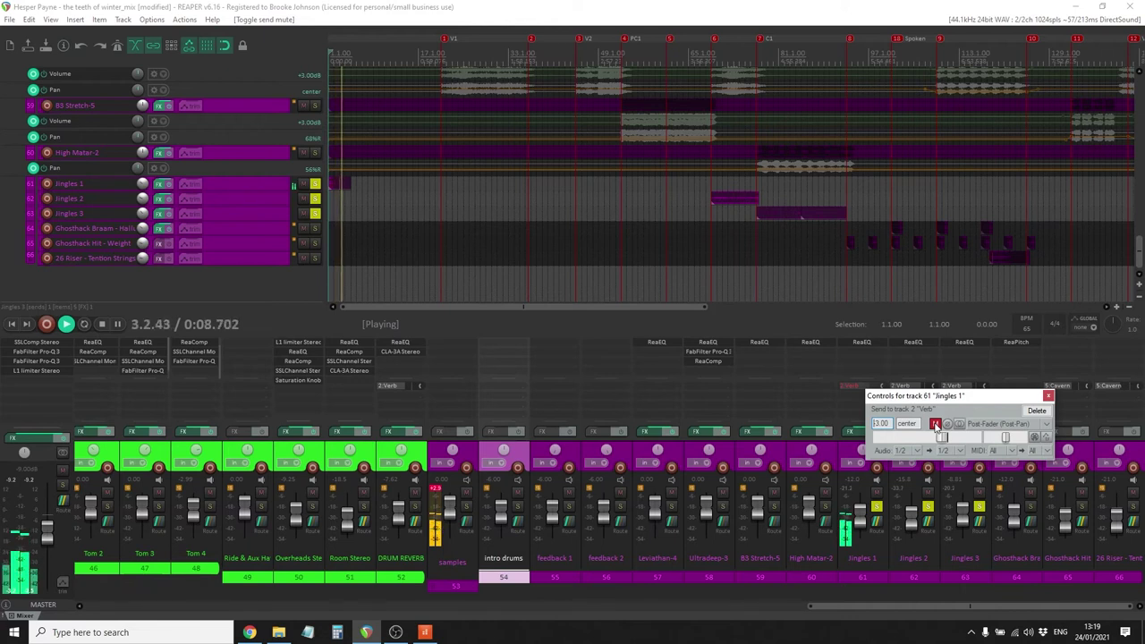
click(936, 424)
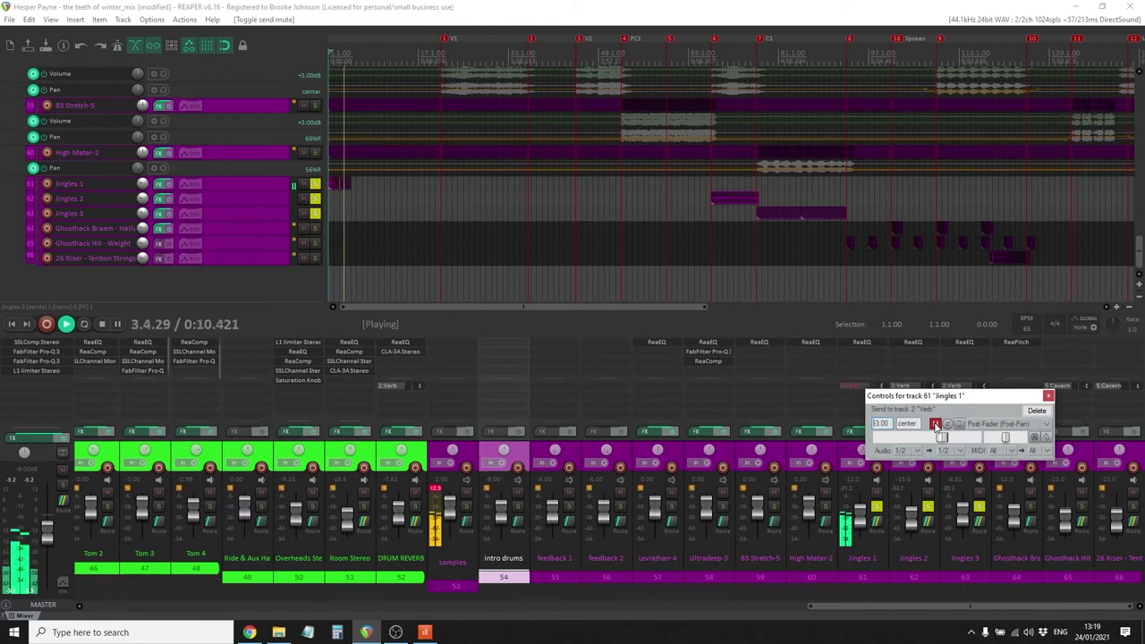
Stop playback, close the Verb send controls, and unsolo the Jingles 1, Jingles 2 and Jingles 3 tracks
key(space)
click(1048, 396)
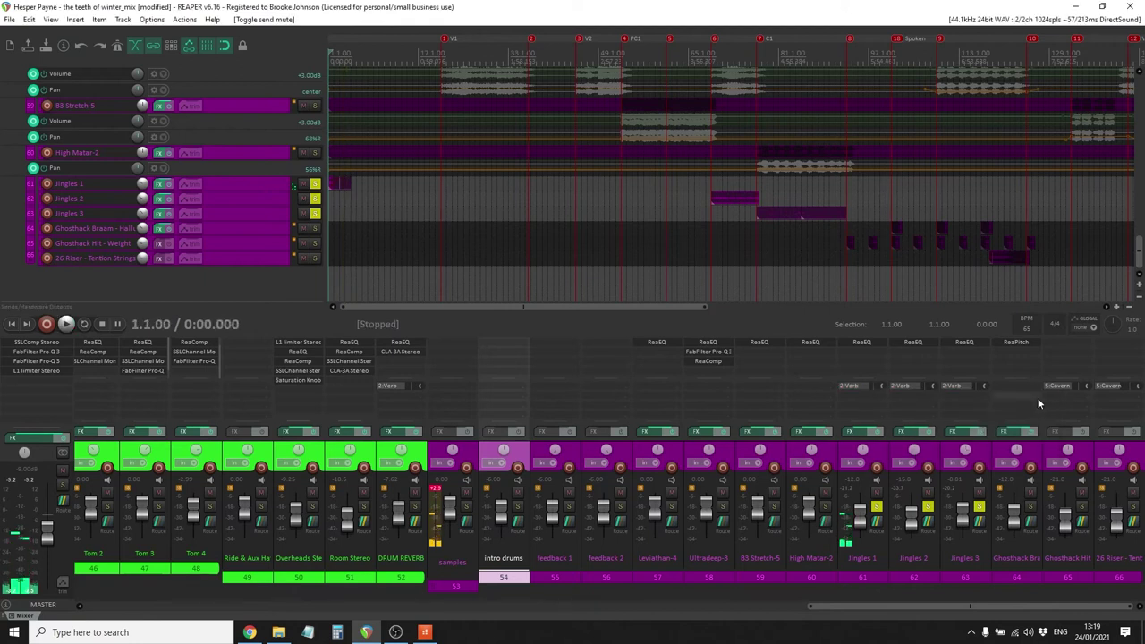
click(885, 454)
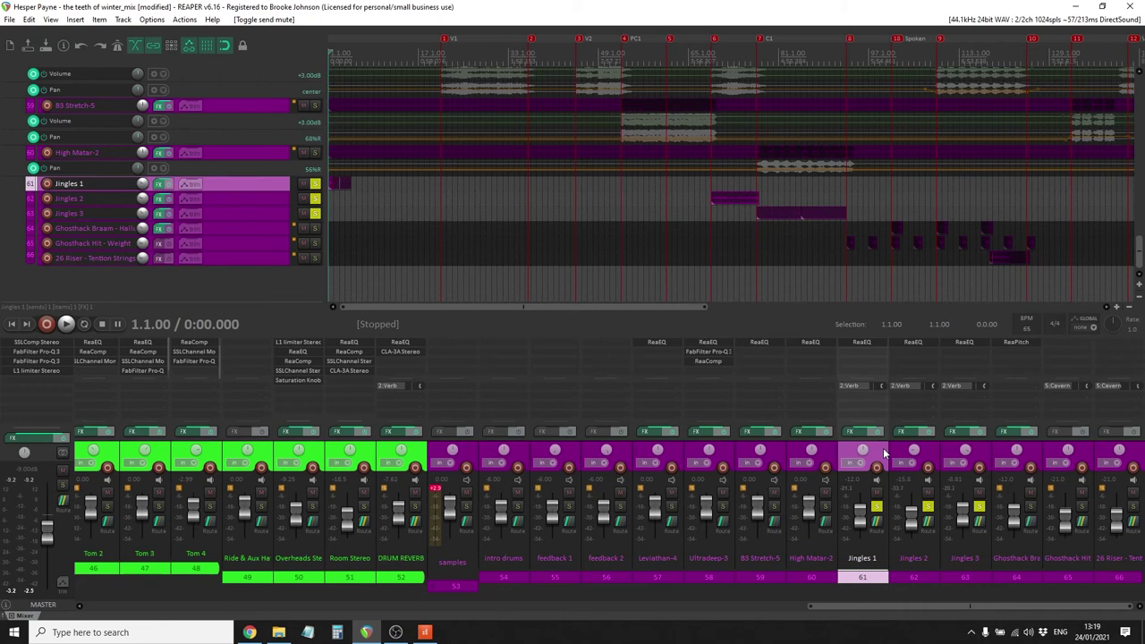
click(877, 507)
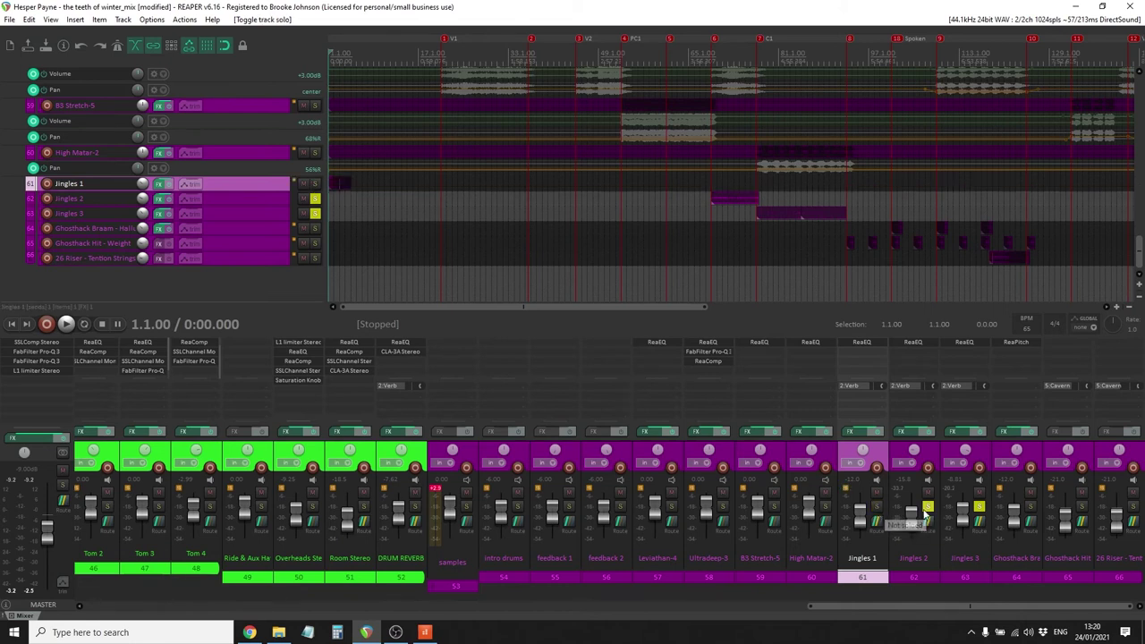
click(927, 508)
click(978, 507)
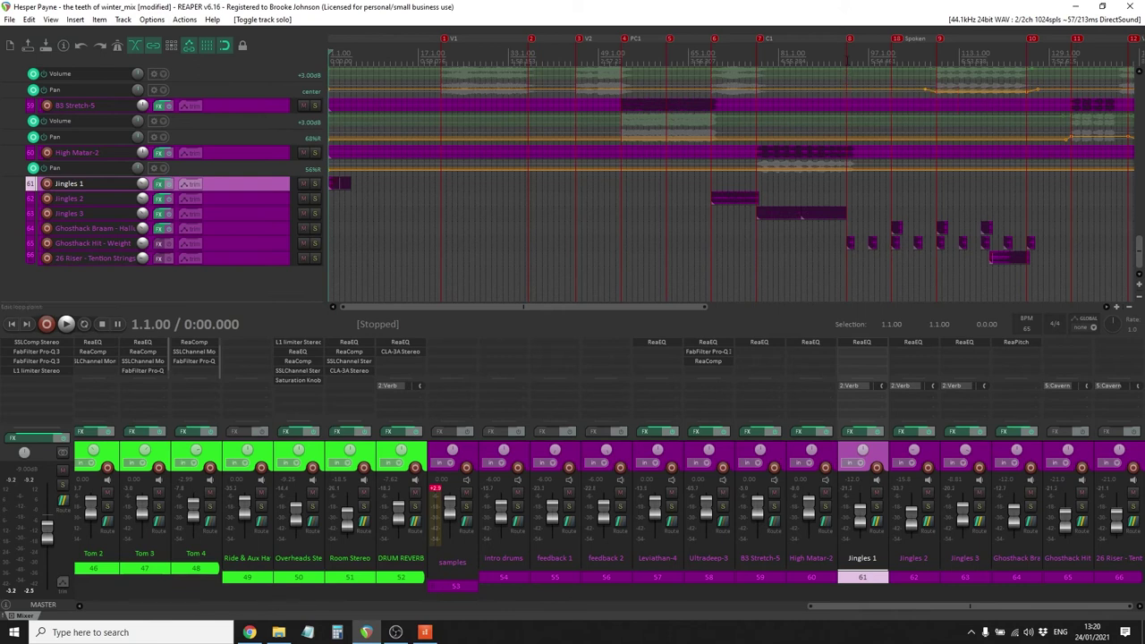
Play the full mix from the start of the C1 section at bar 77 and stop playback
click(846, 56)
click(891, 54)
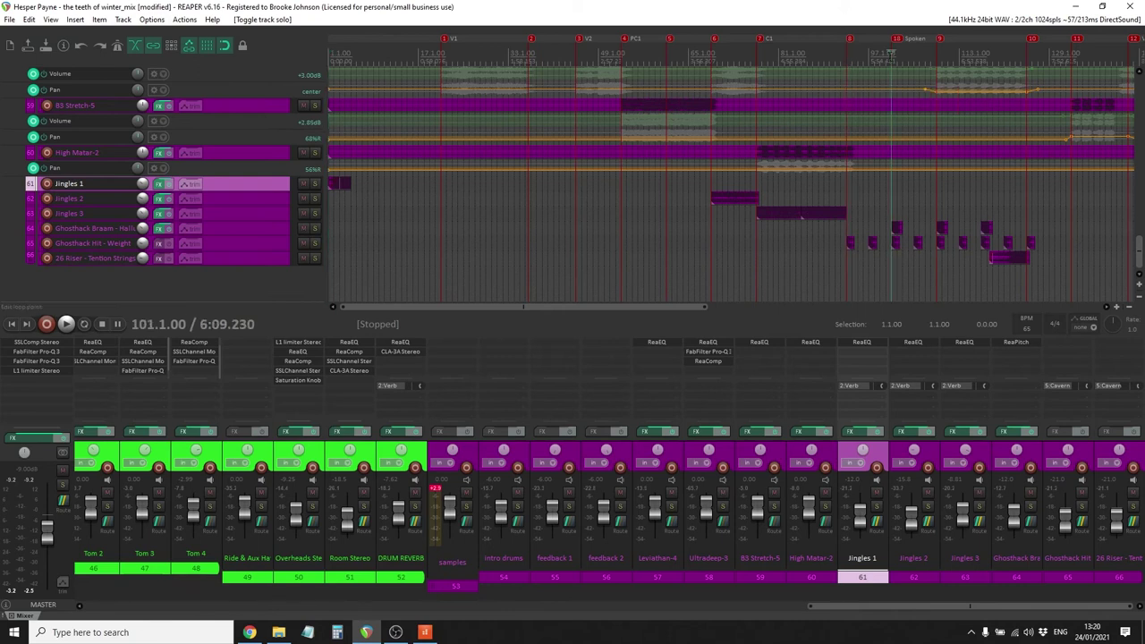
click(757, 55)
key(space)
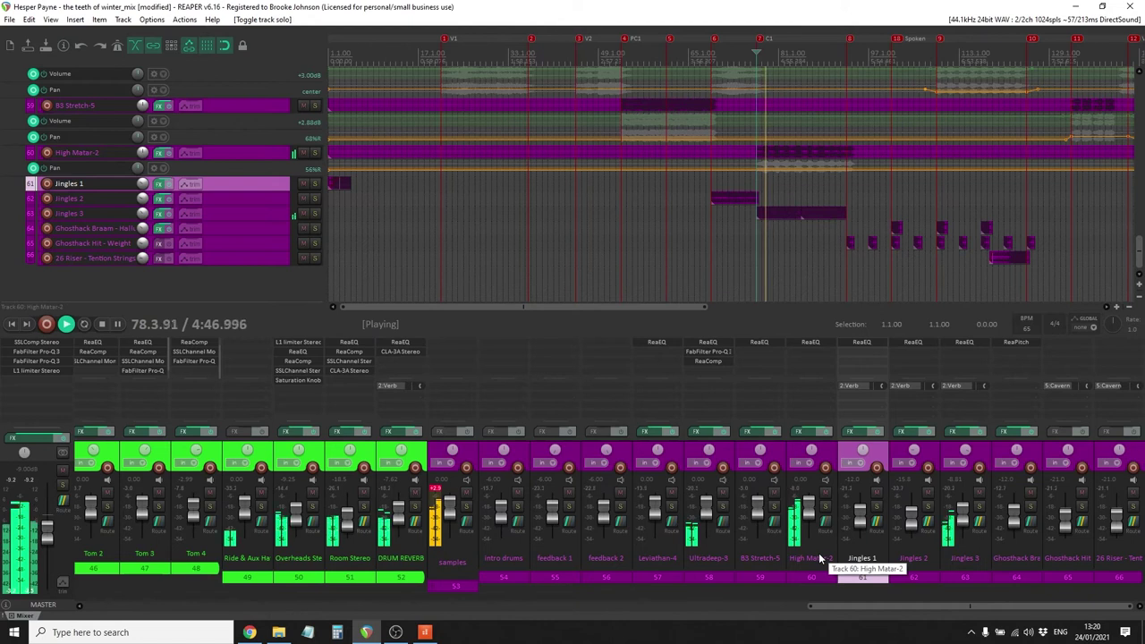
key(space)
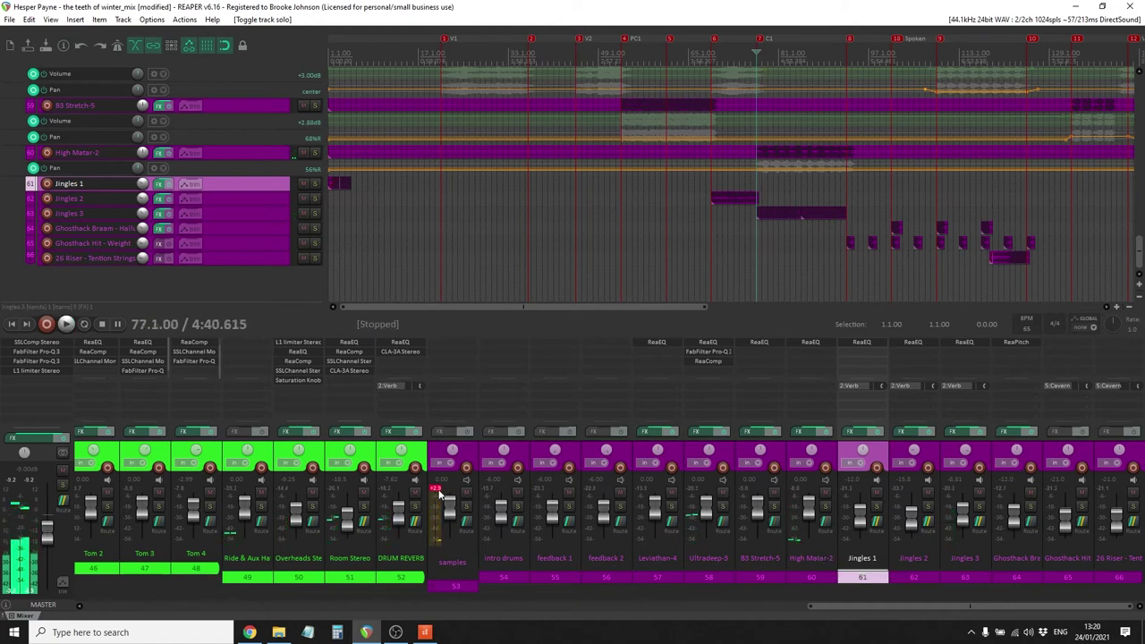
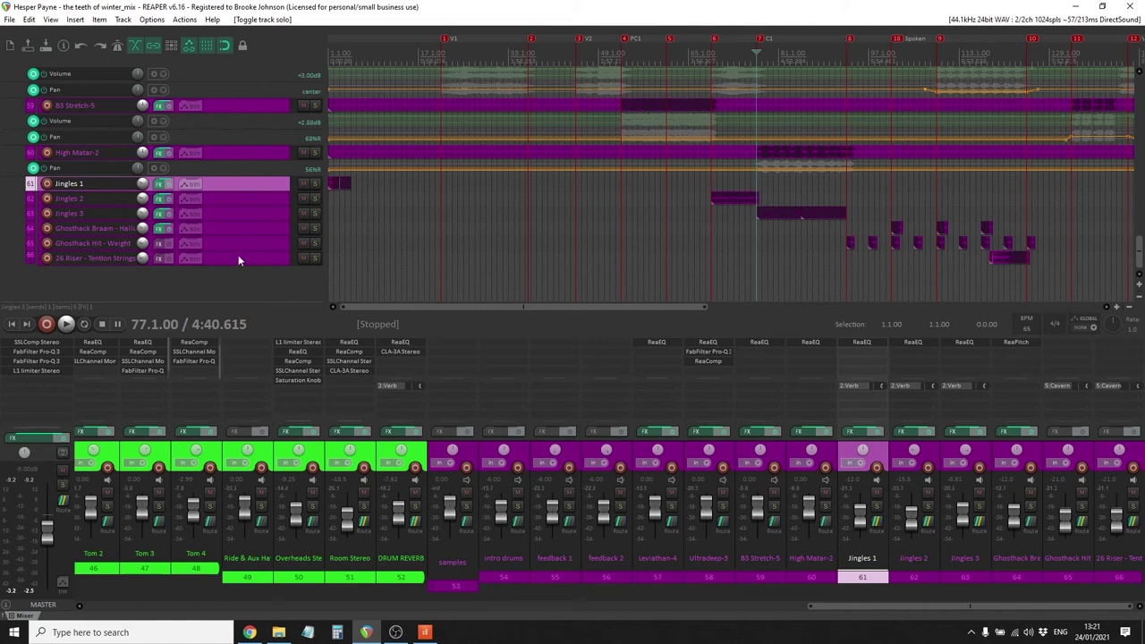
Solo the Ultradeep-3 track and play it from the V1 marker at bar 21, skipping ahead to bar 24
click(262, 103)
scroll(259, 108, up, 1)
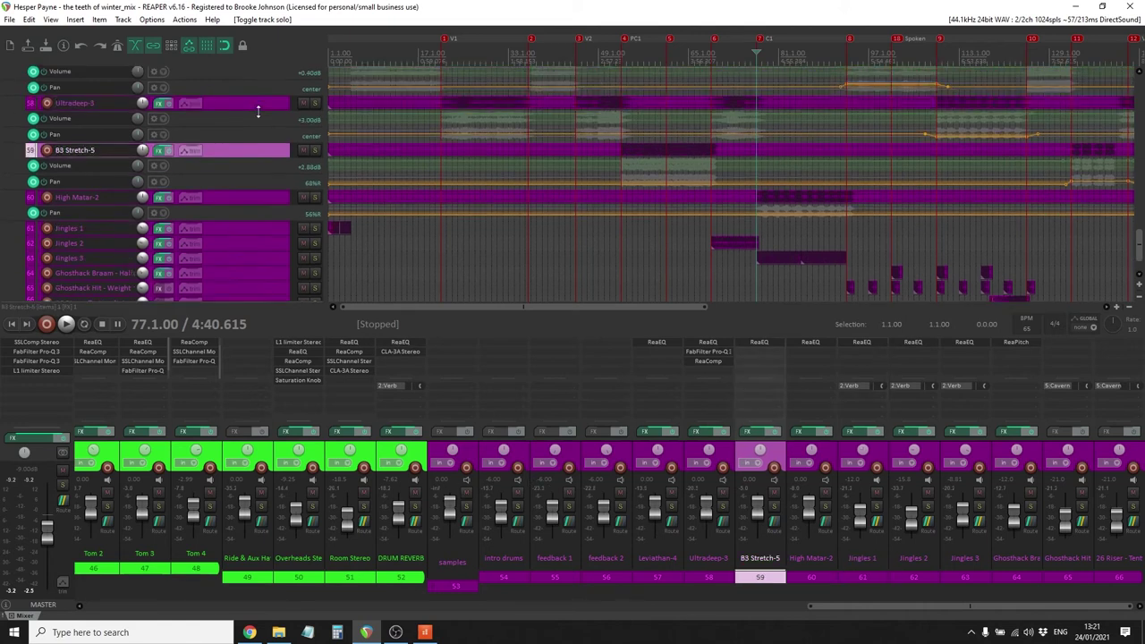
click(253, 106)
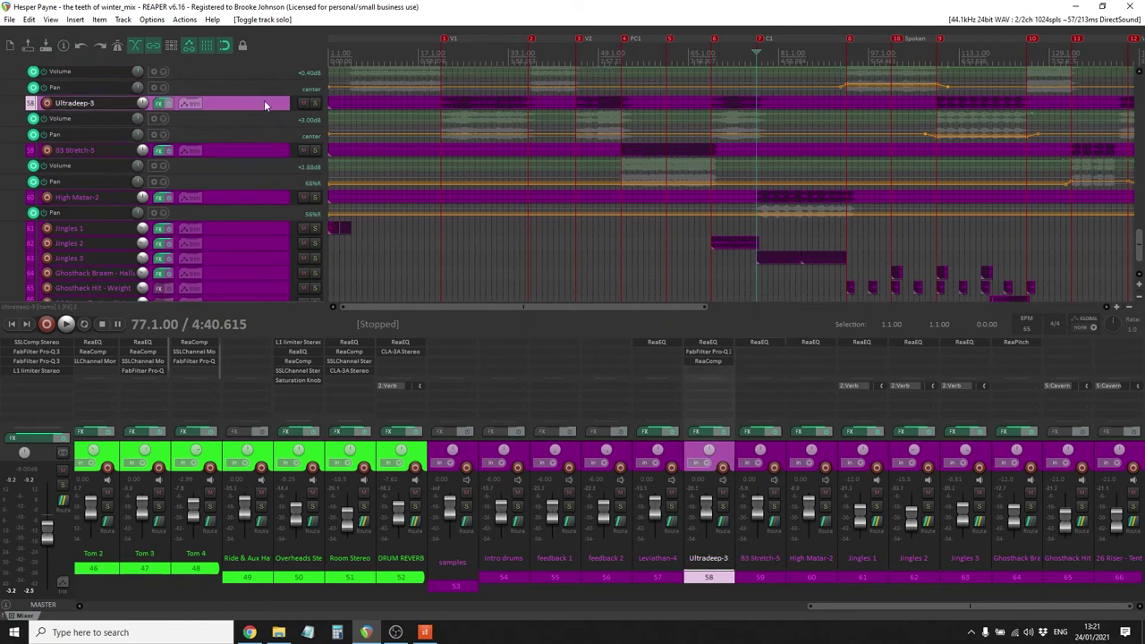
click(439, 53)
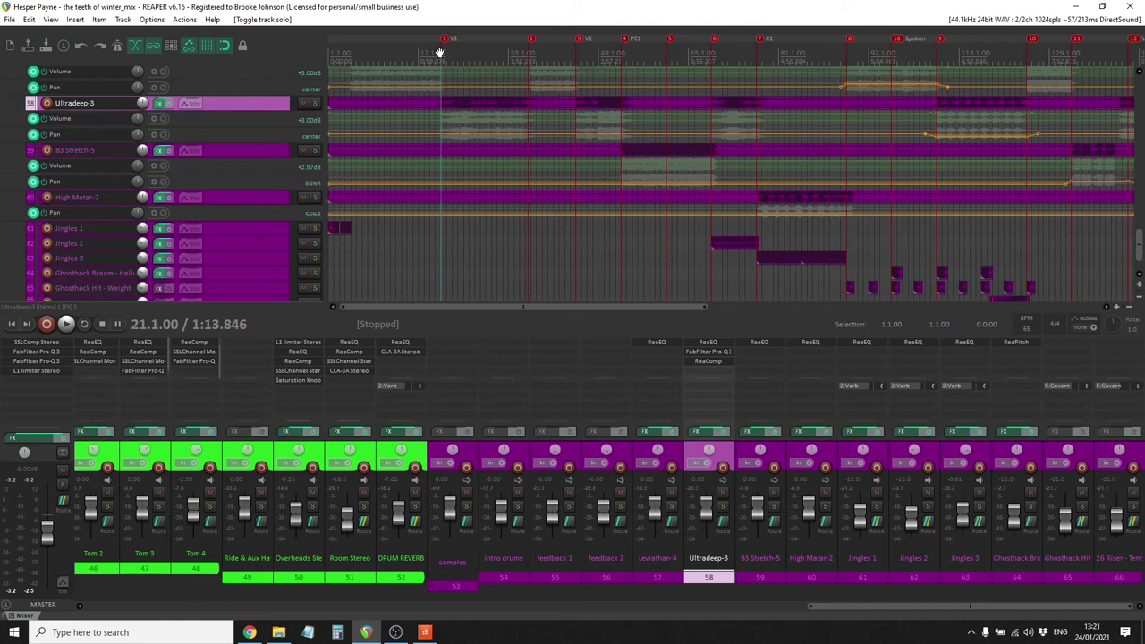
click(315, 105)
key(space)
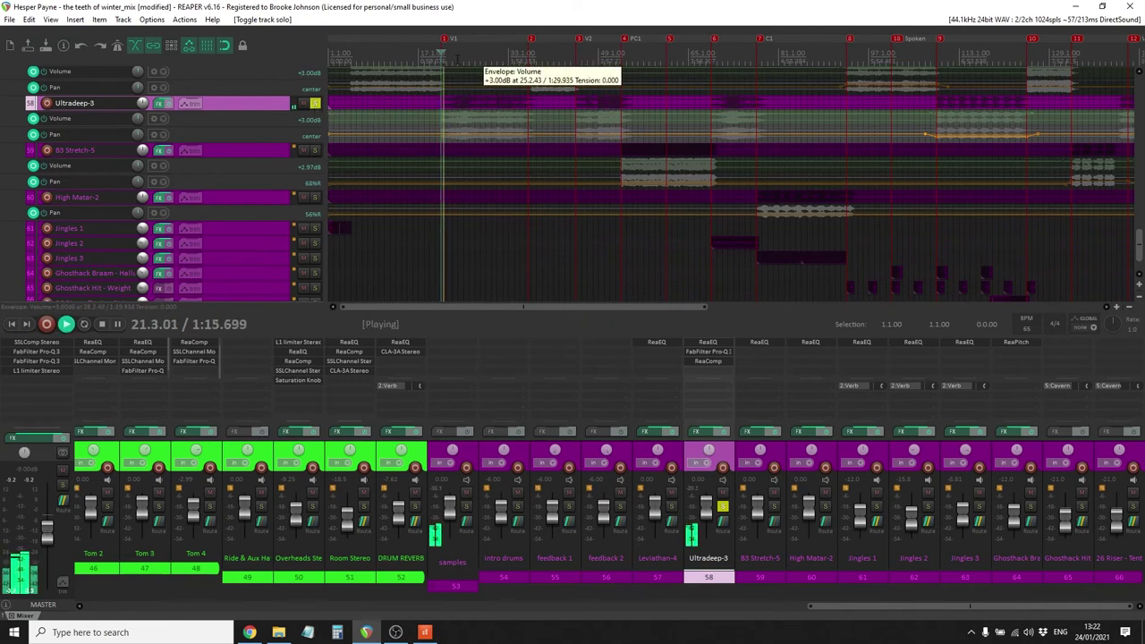
click(457, 59)
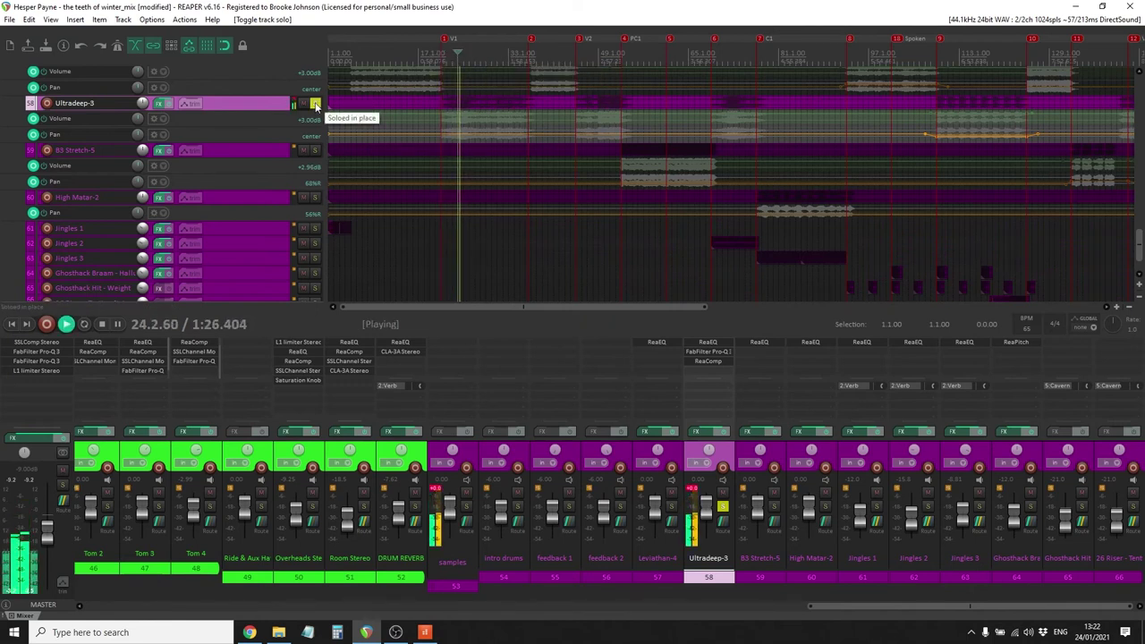
Unsolo Ultradeep-3 and toggle its mute during playback to compare the mix with and without it
click(315, 105)
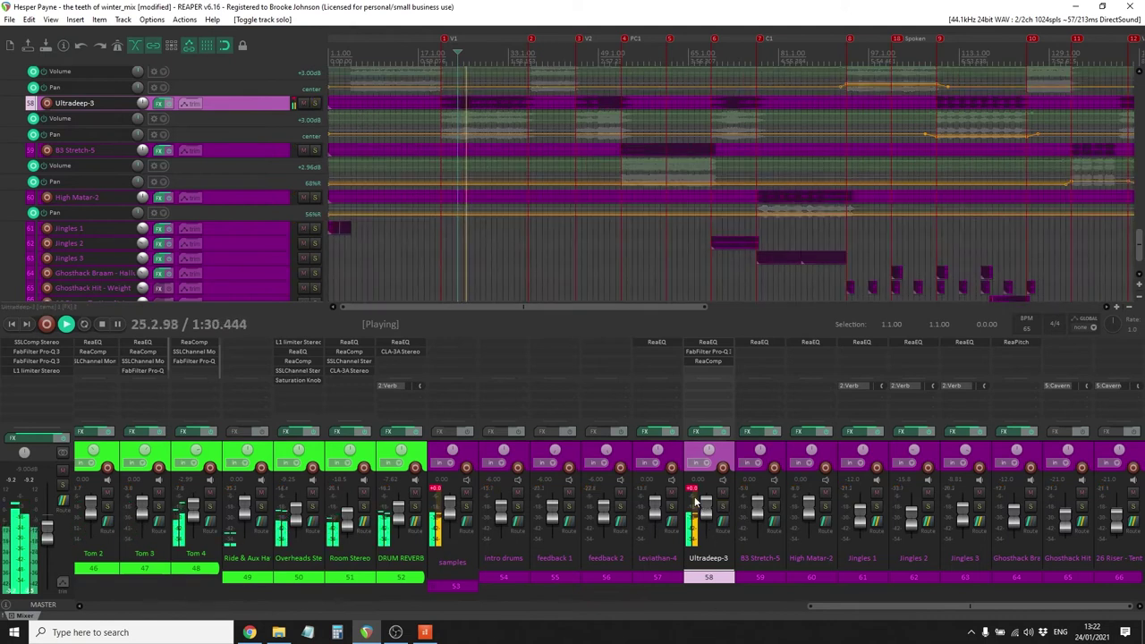
click(722, 492)
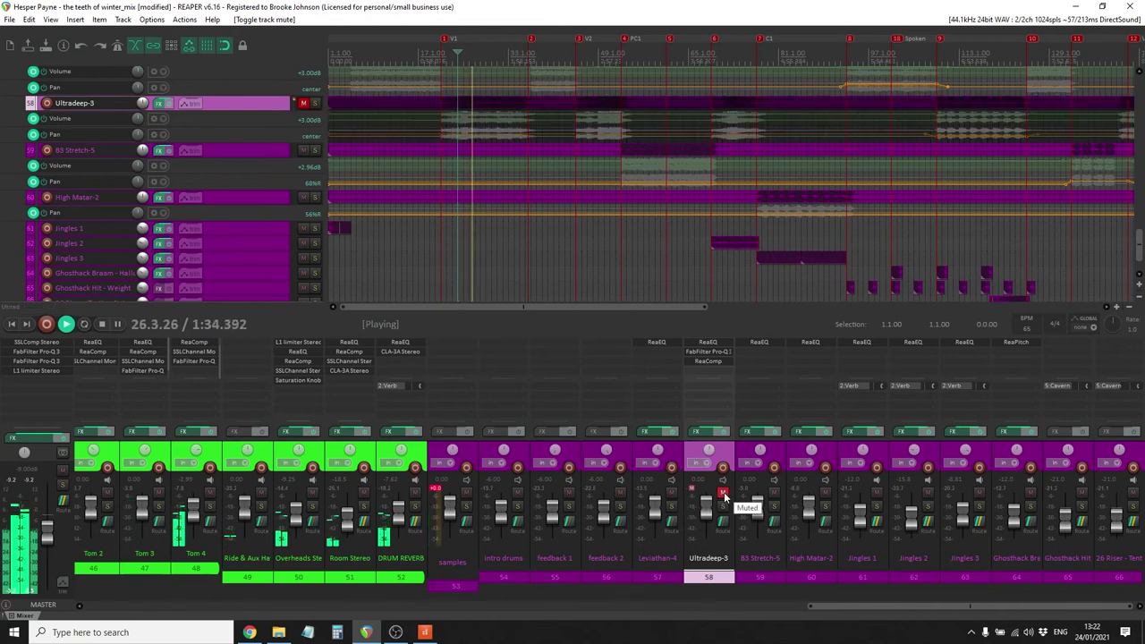
click(723, 492)
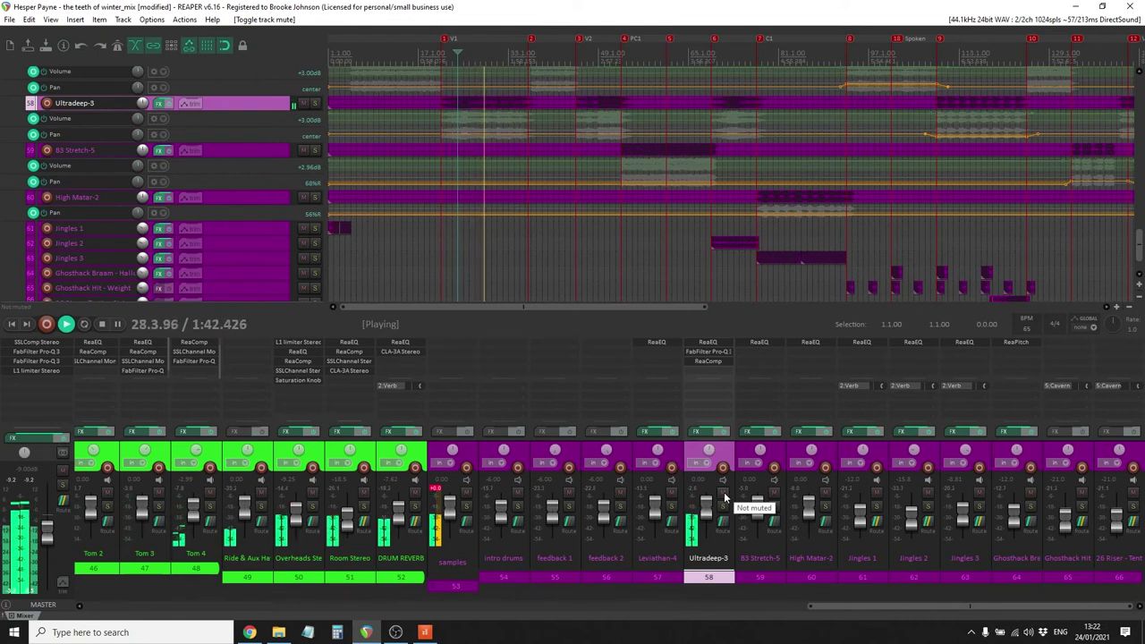
click(723, 492)
click(723, 492)
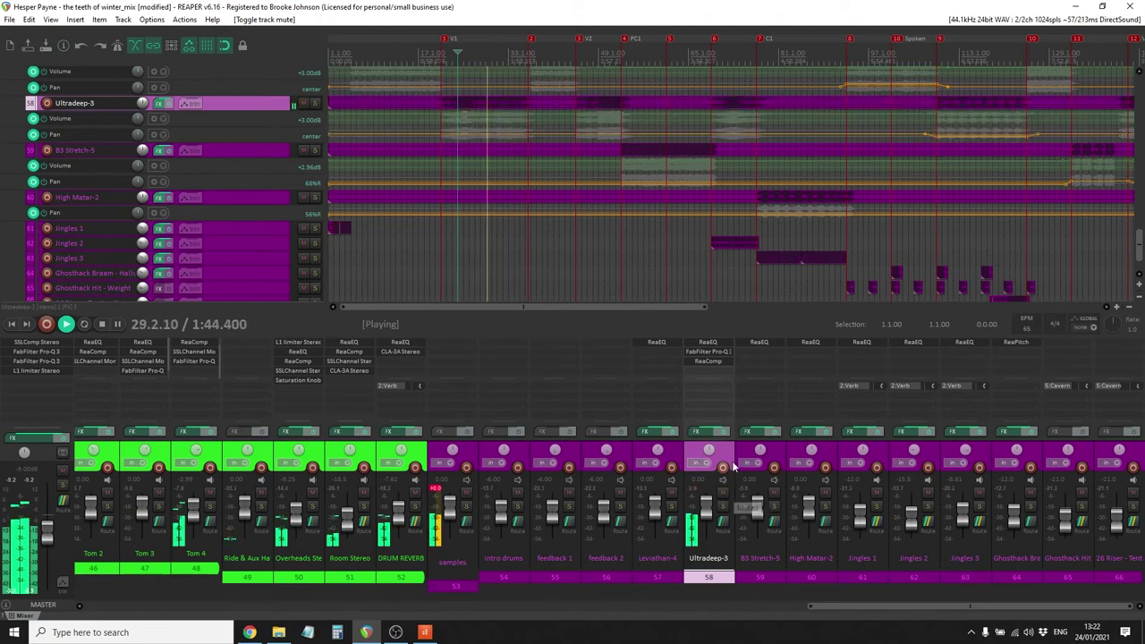
Set the loop selection to the V1 section from bar 21 to bar 36 and replay the mix from bar 24
key(space)
drag(445, 67, 527, 76)
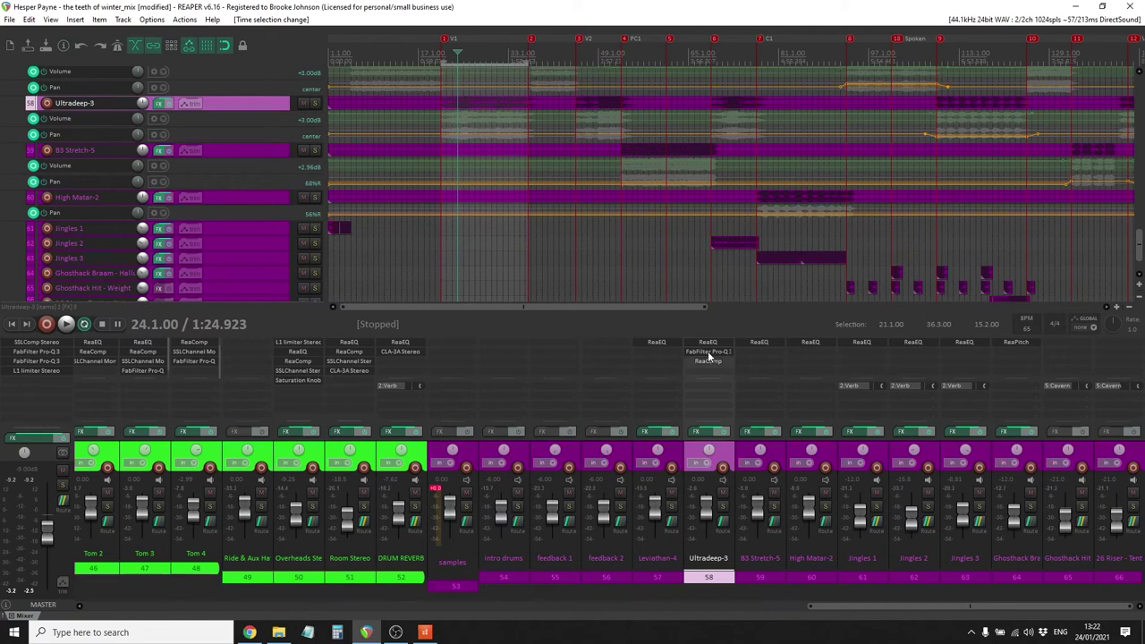
key(space)
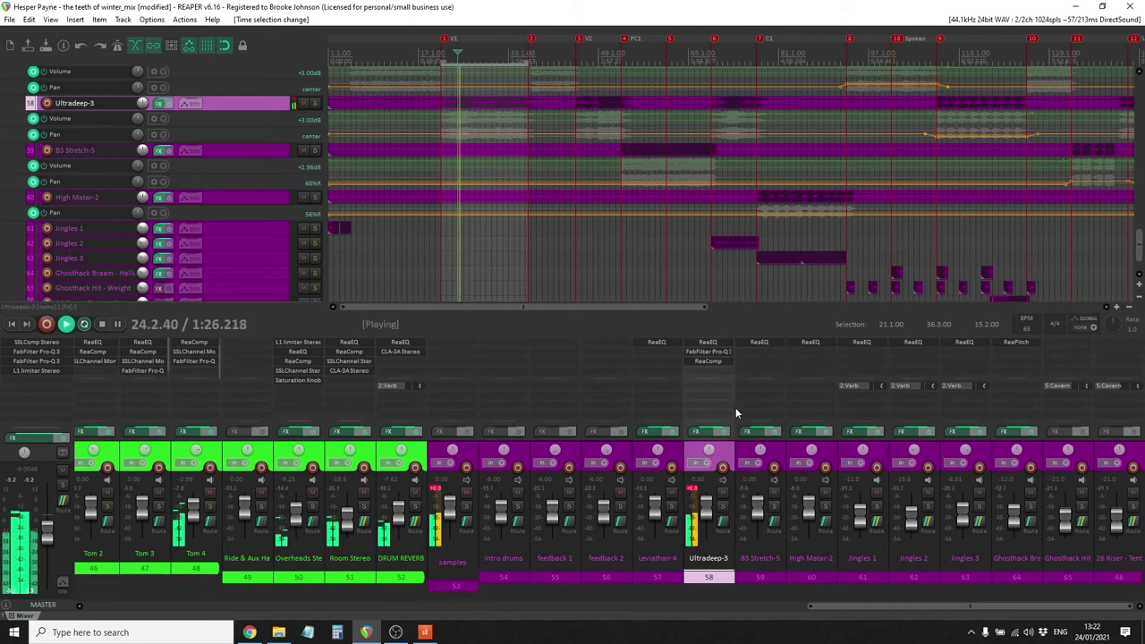
Solo Ultradeep-3 with FabFilter Pro-Q 3 and ReaComp bypassed, compare its ReaEQ bypassed and enabled, and close ReaEQ
click(709, 342)
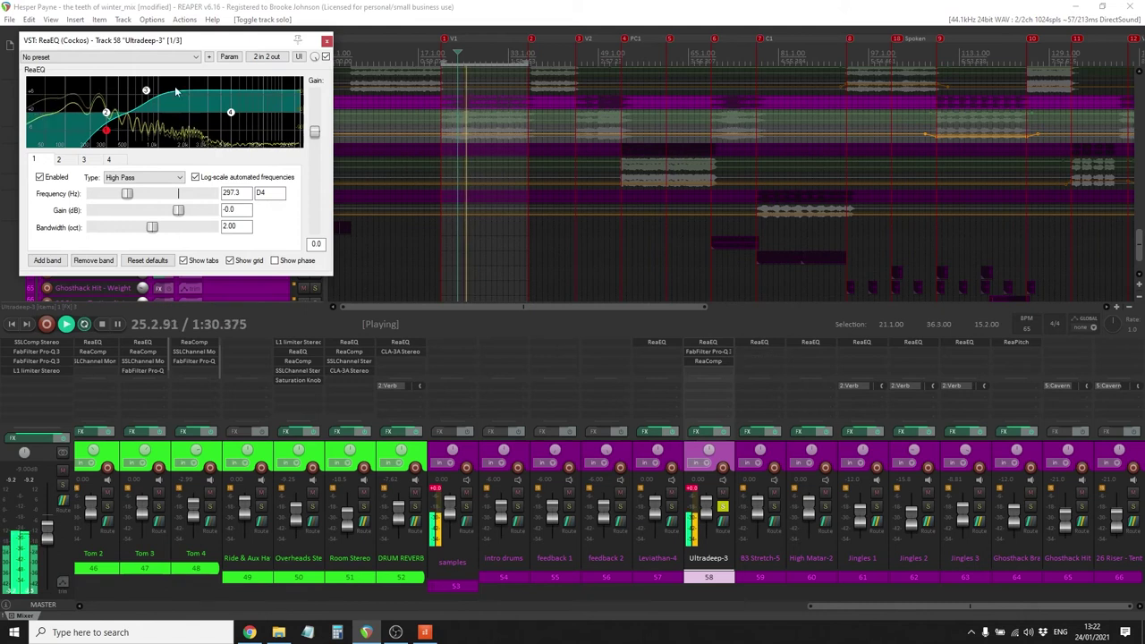
shift+click(694, 351)
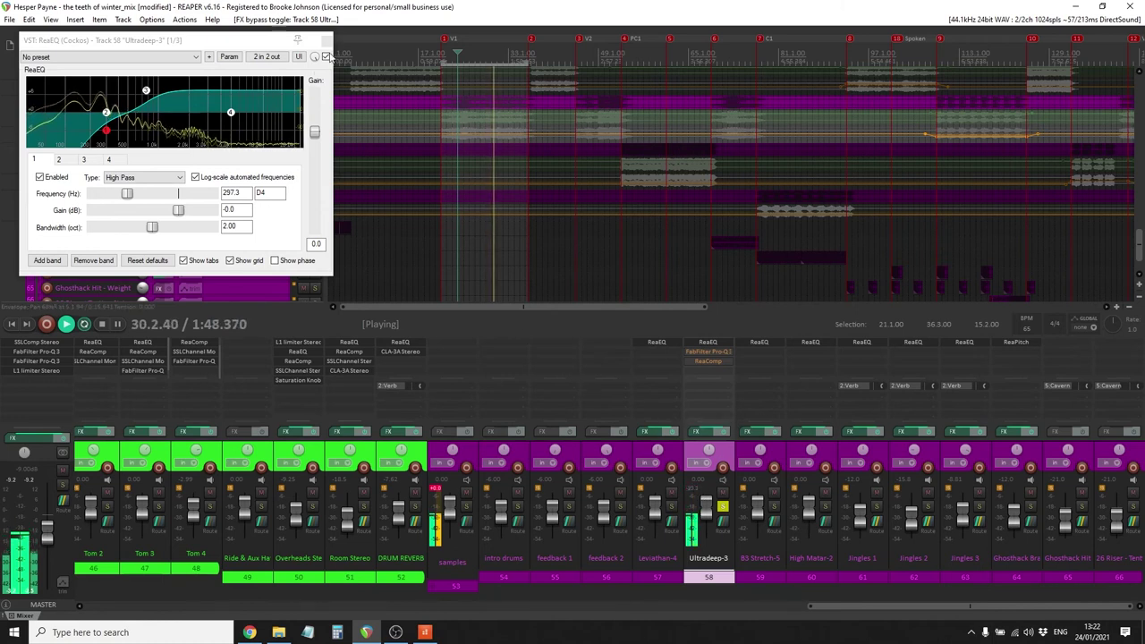
click(326, 57)
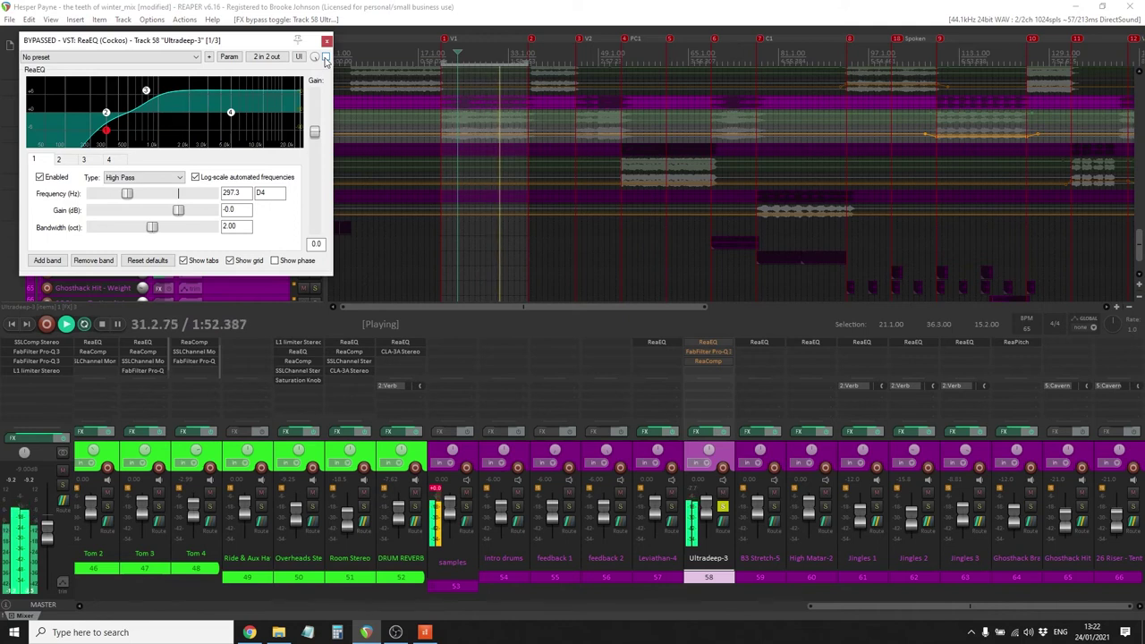
click(326, 56)
click(326, 41)
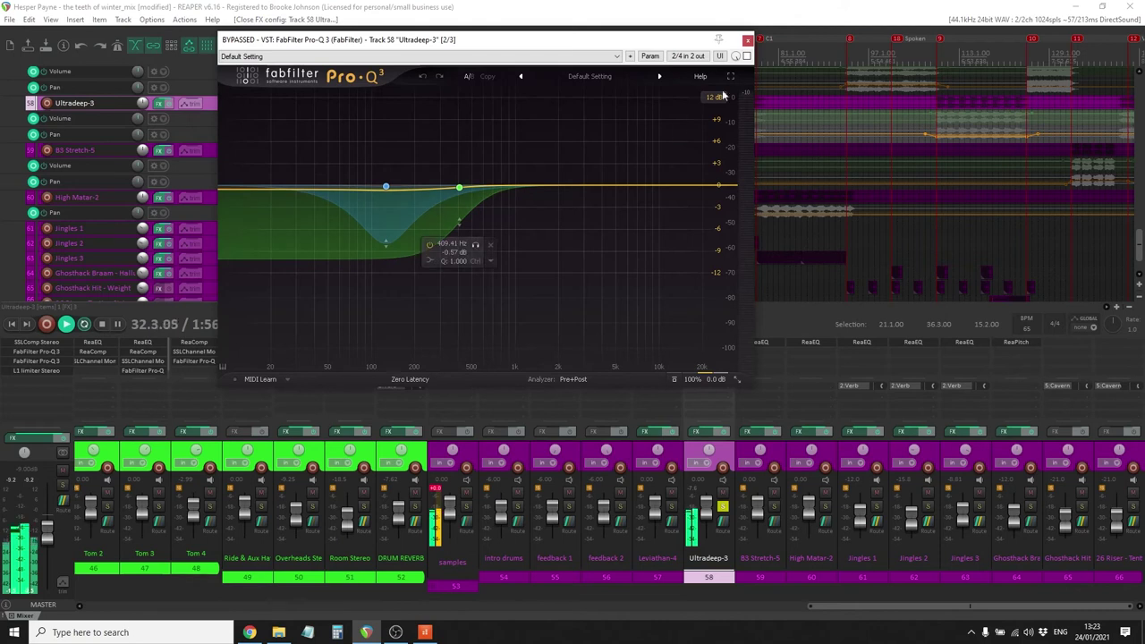
Re-enable FabFilter Pro-Q 3 on Ultradeep-3, inspect its low-shelf and bell bands, and close the plugin
click(747, 56)
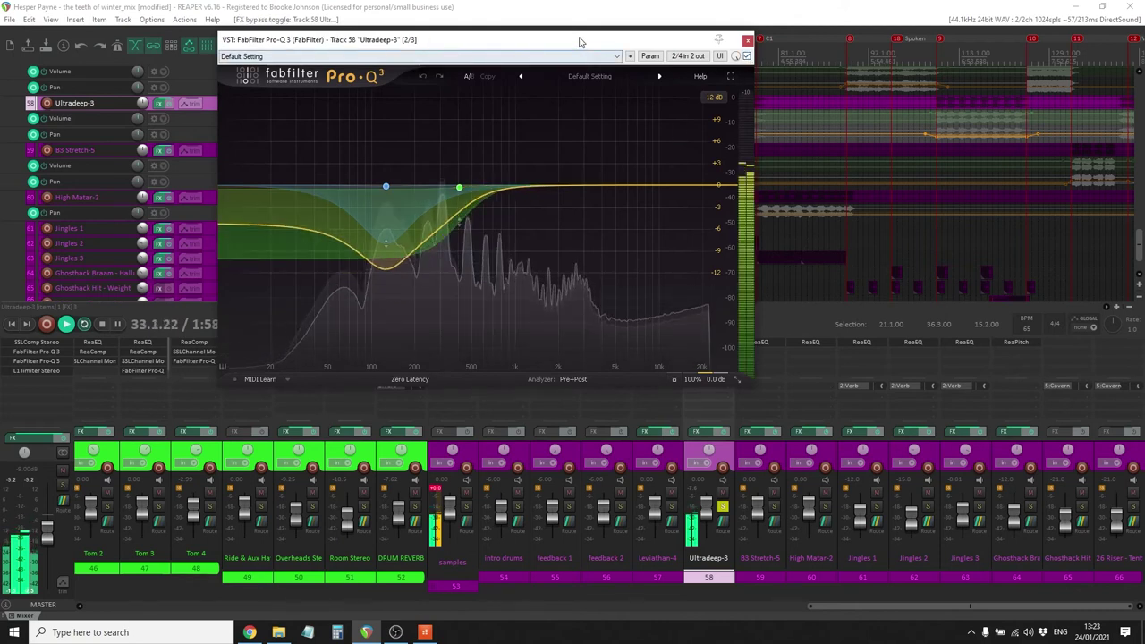
drag(578, 44, 449, 42)
mouse_move(337, 184)
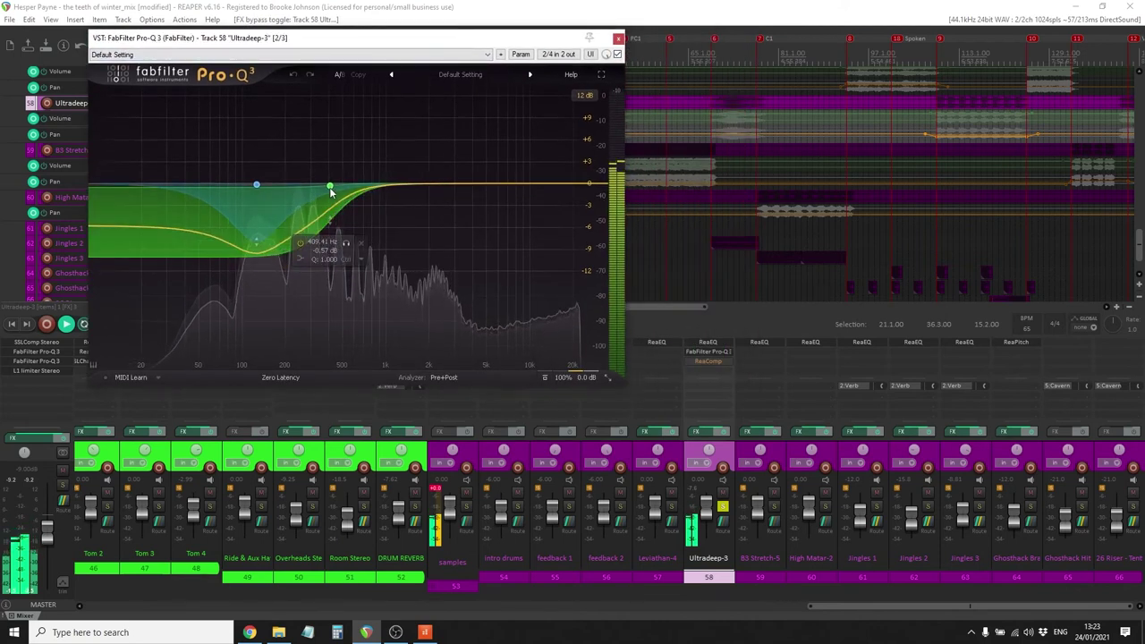
click(330, 188)
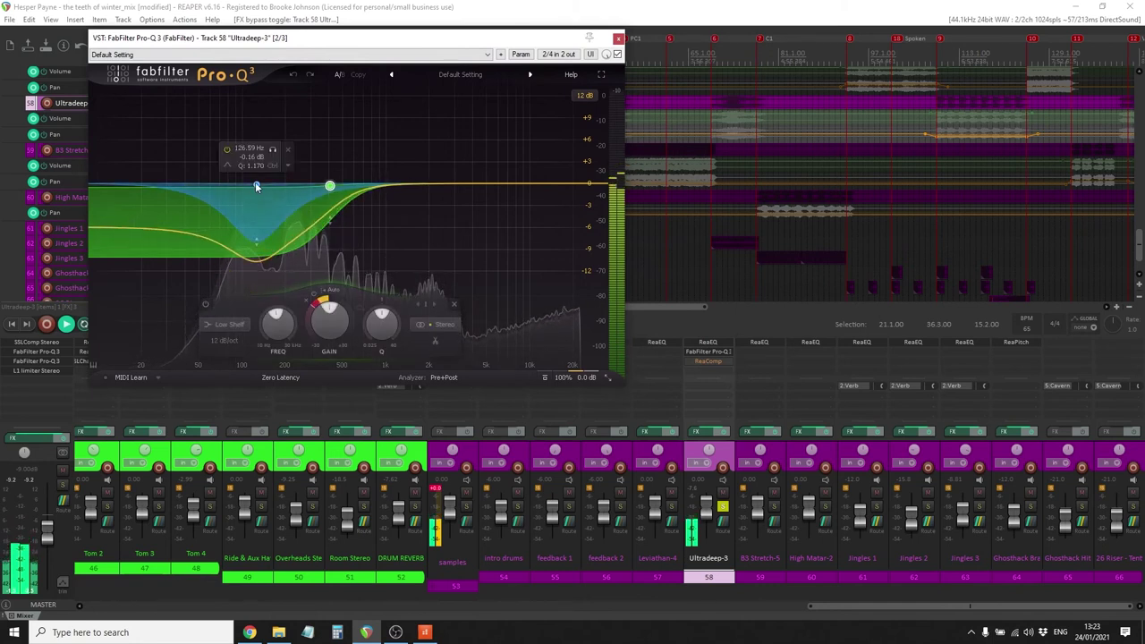
click(256, 184)
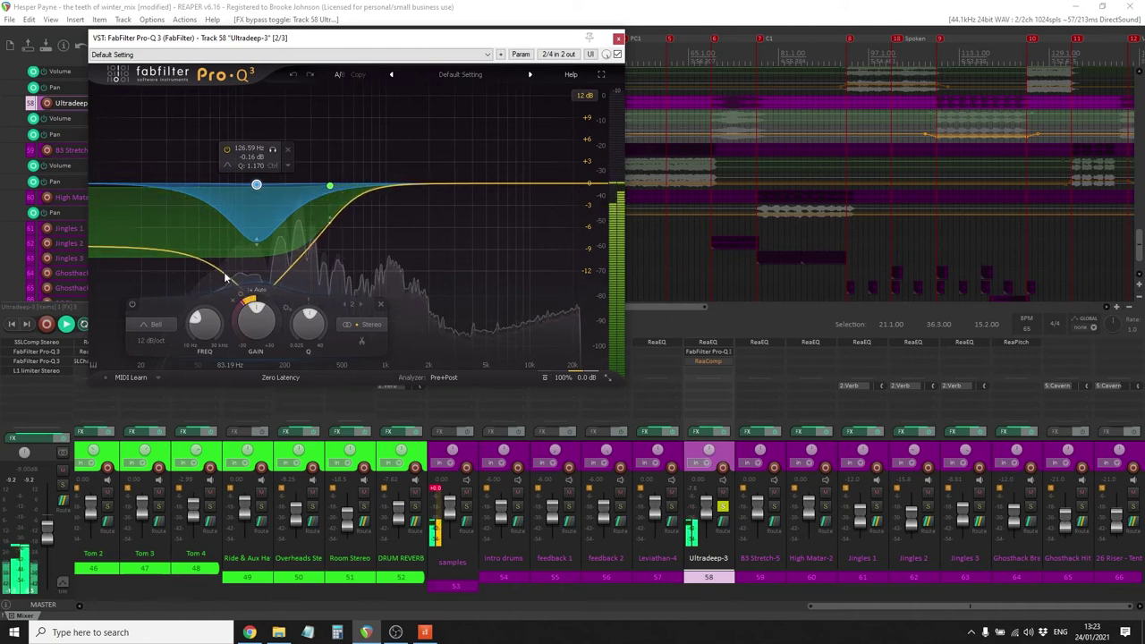
click(617, 37)
Re-enable ReaComp on Ultradeep-3, close the plugin after reviewing it, and hear the track unsoloed in the mix
click(705, 362)
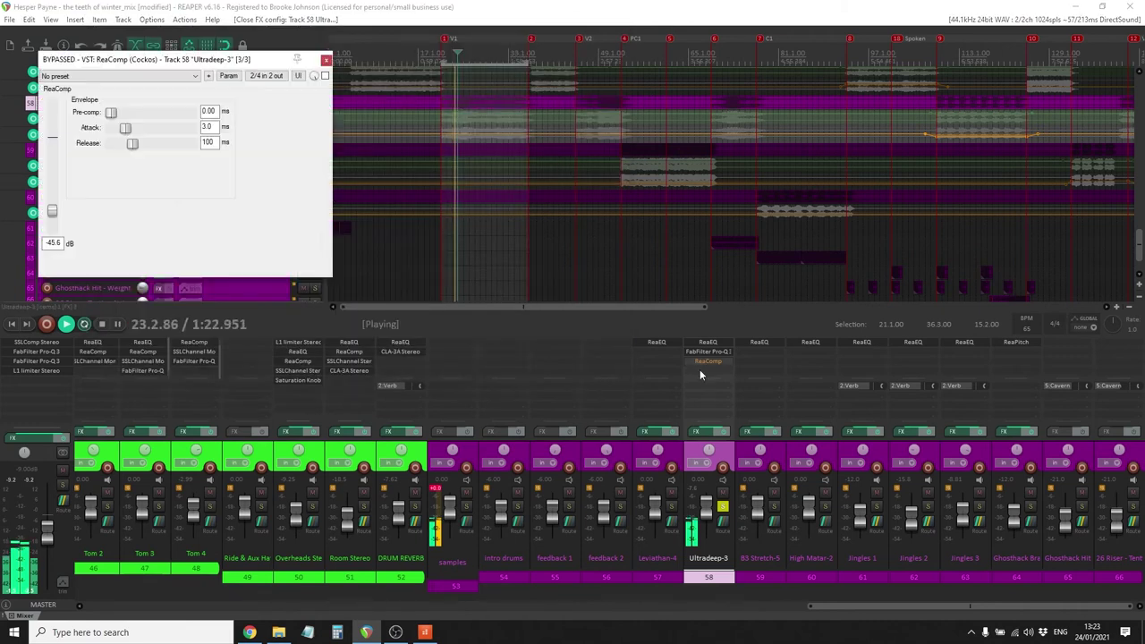
click(324, 75)
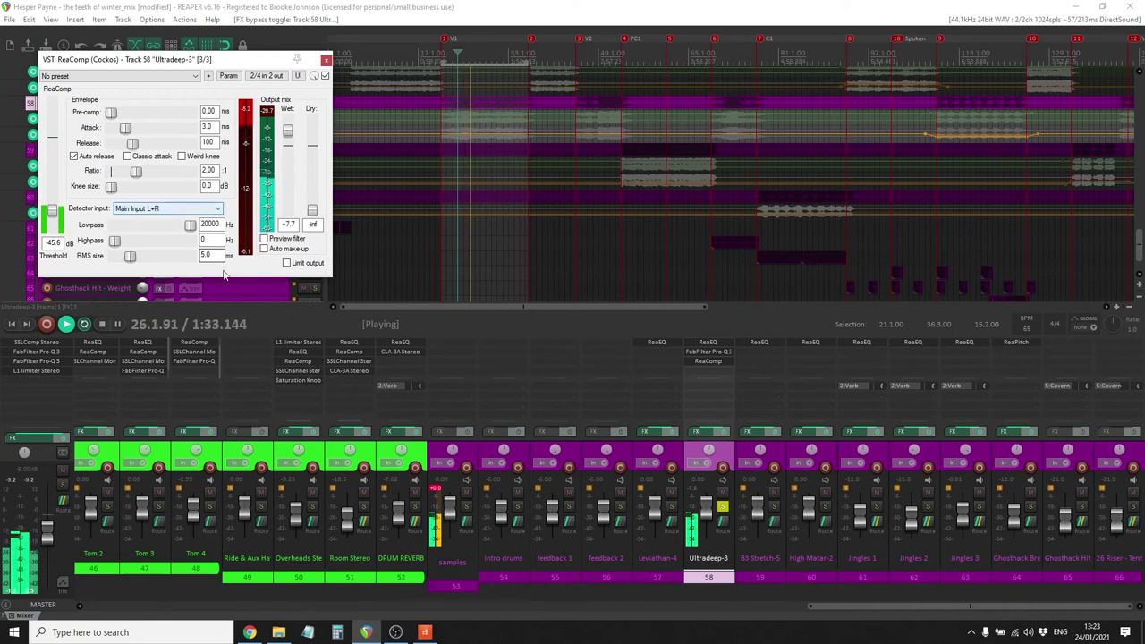
click(326, 60)
click(726, 462)
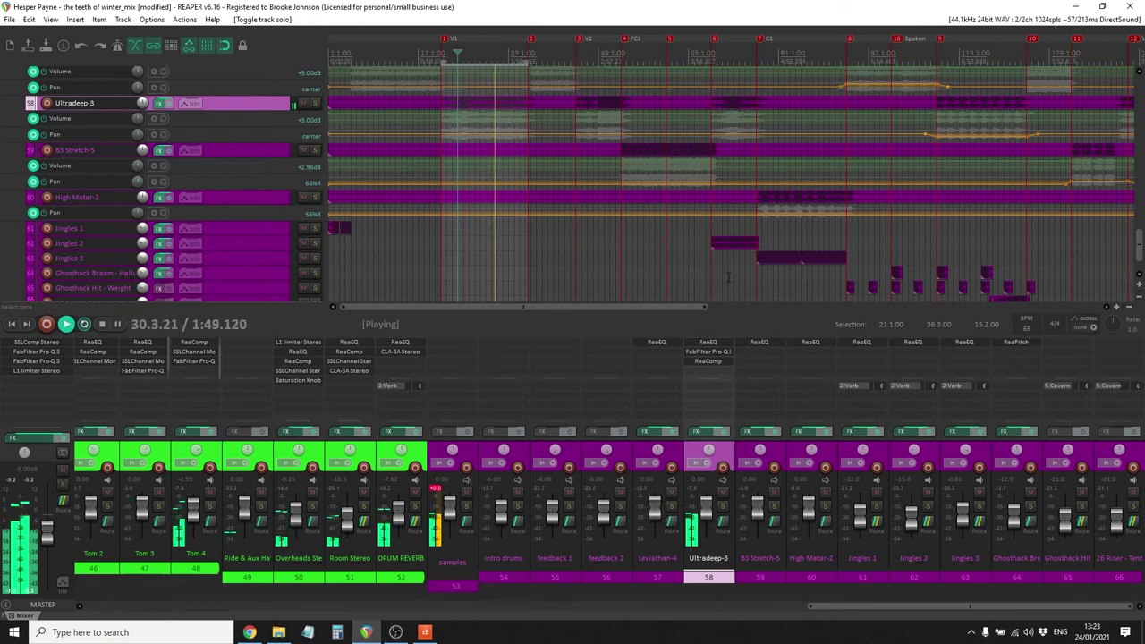
key(space)
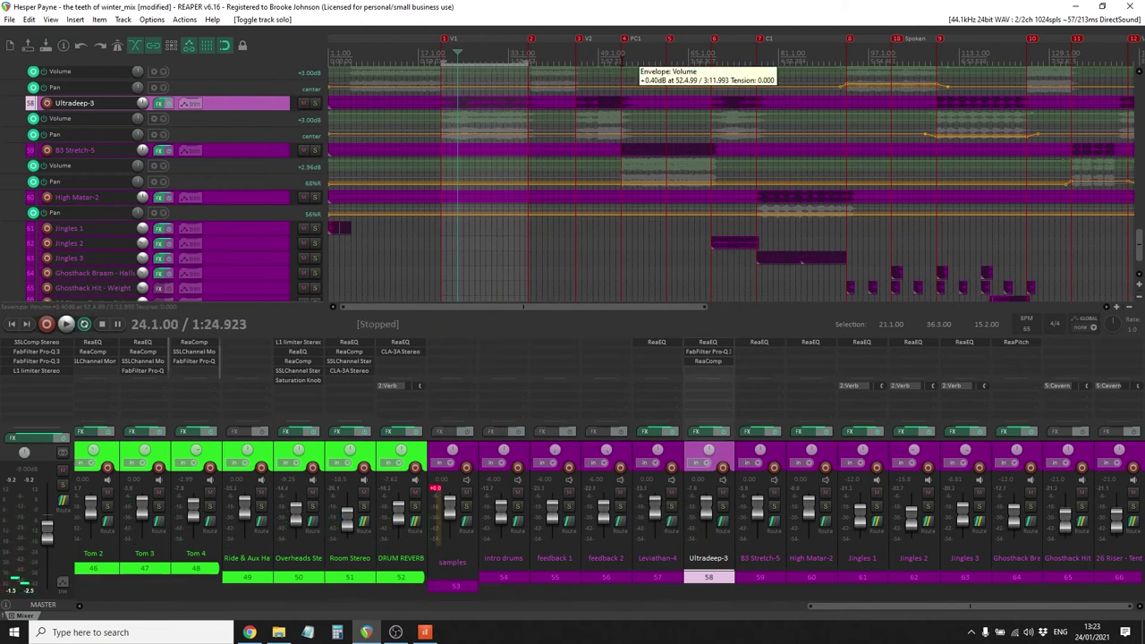
Loop bars 53 to 69 and play B3 Stretch-5 from bar 53, toggling its solo to compare it alone and in context
drag(624, 64, 714, 72)
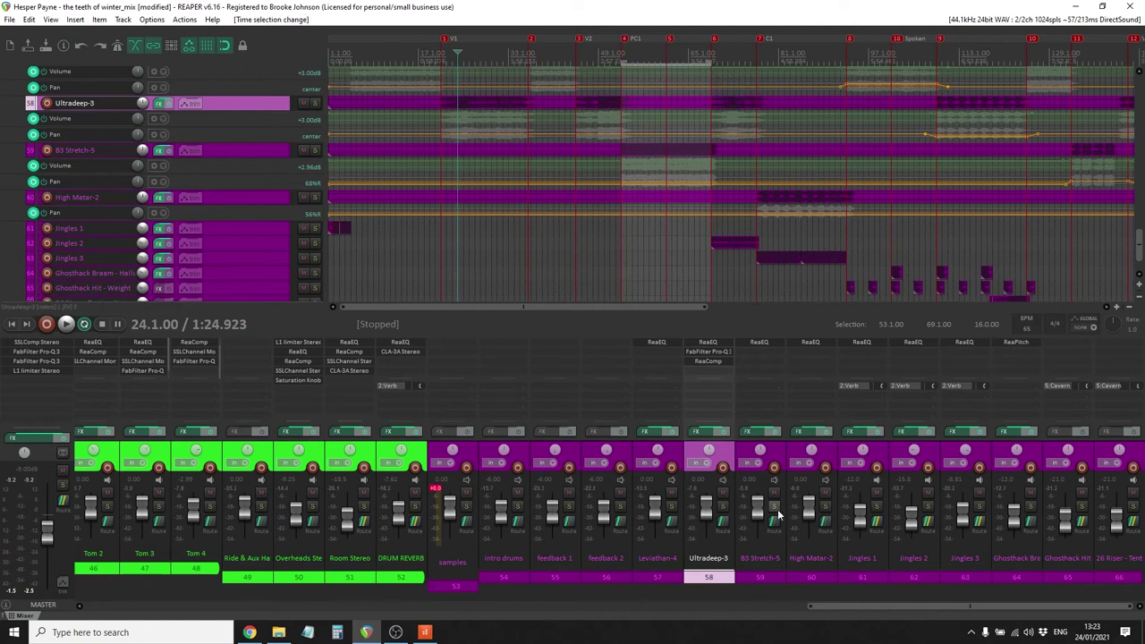
click(623, 66)
key(space)
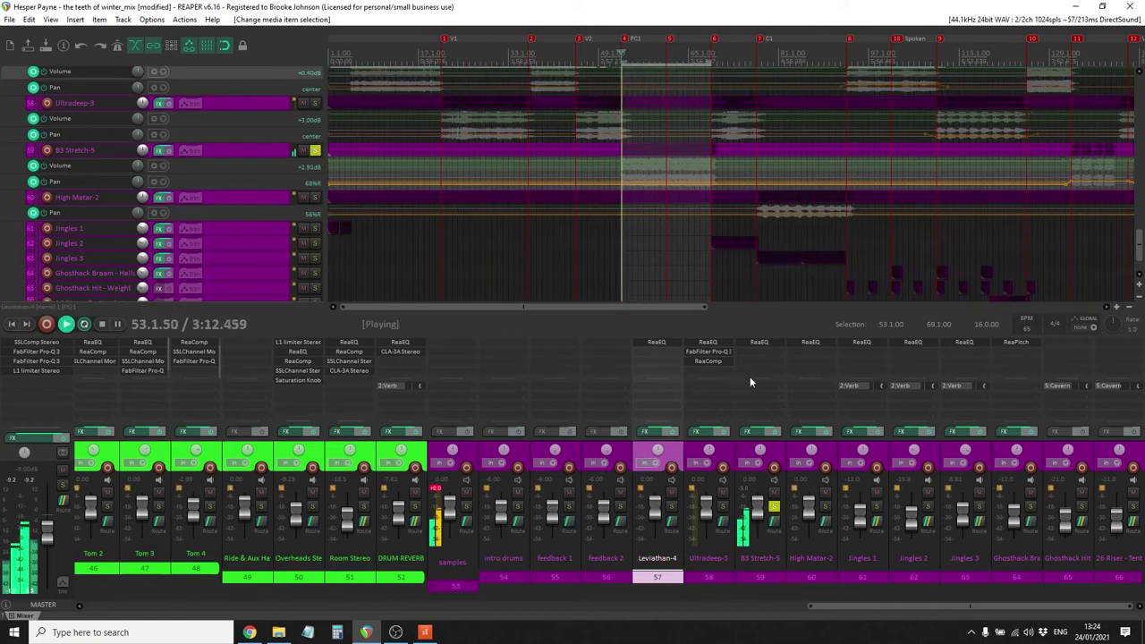
click(775, 507)
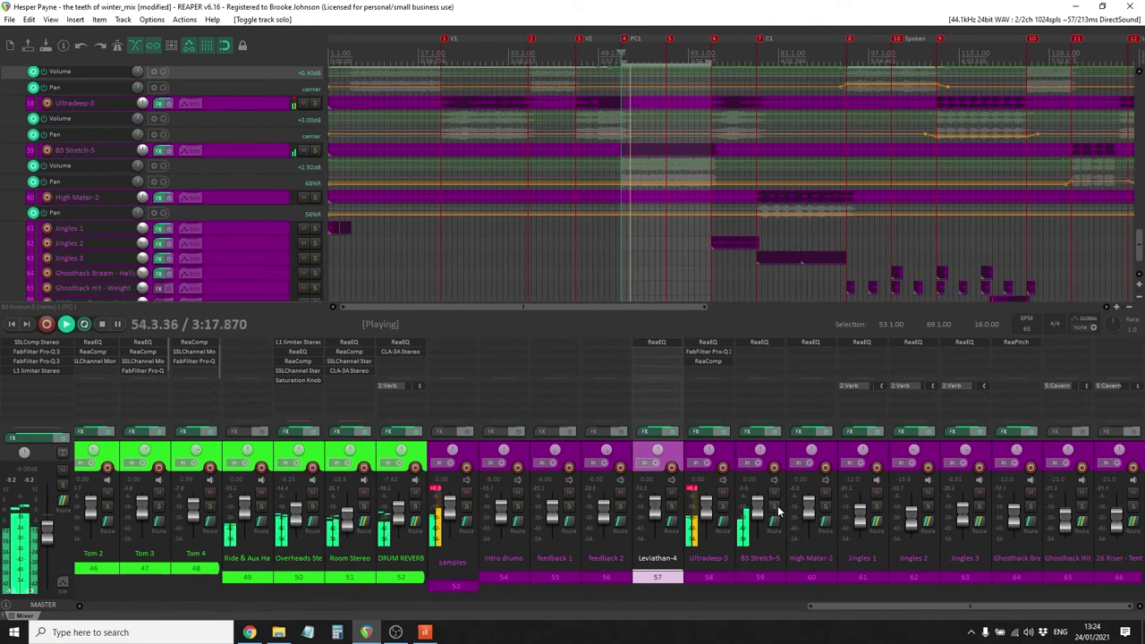
click(775, 507)
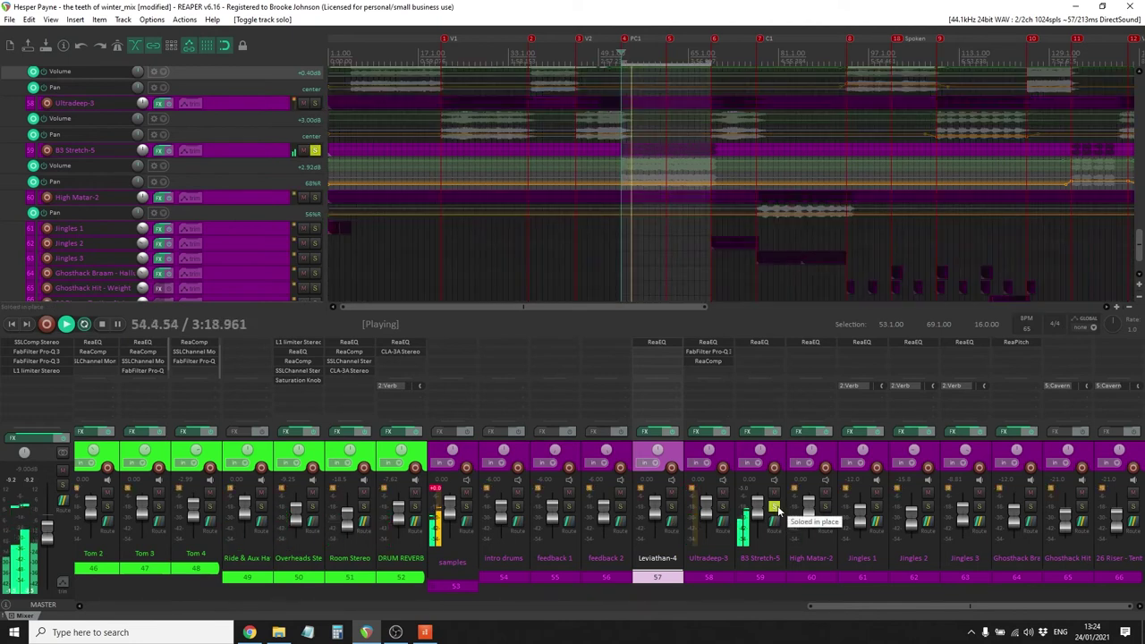
Inspect the high-pass and band 2 of B3 Stretch-5's ReaEQ, close it, hear the track unsoloed in the mix, and stop playback
click(759, 342)
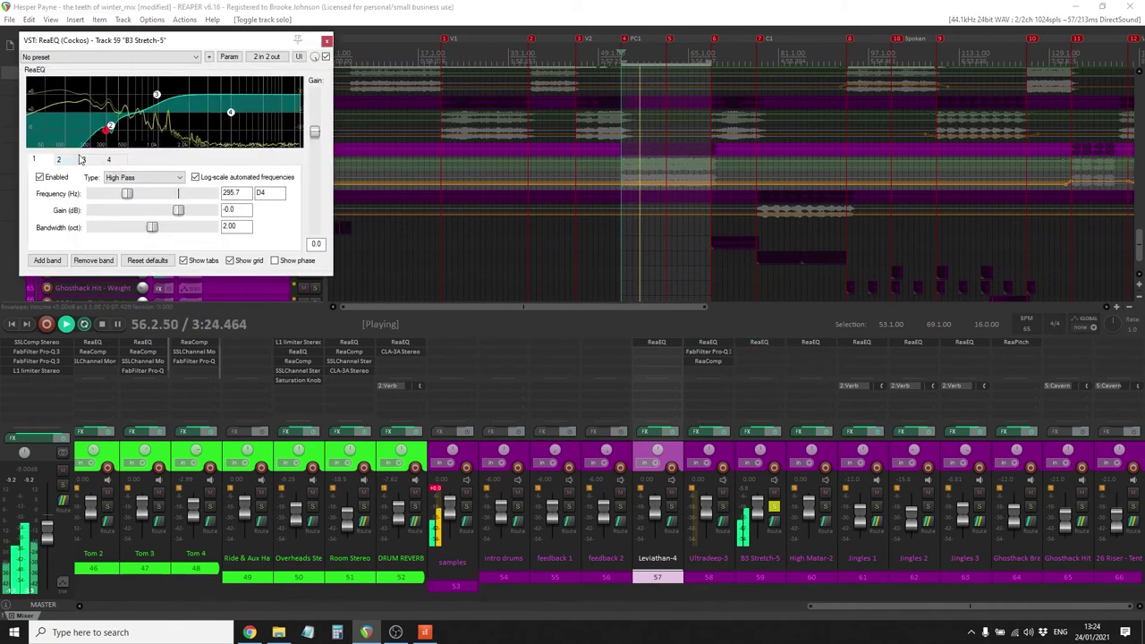
click(109, 127)
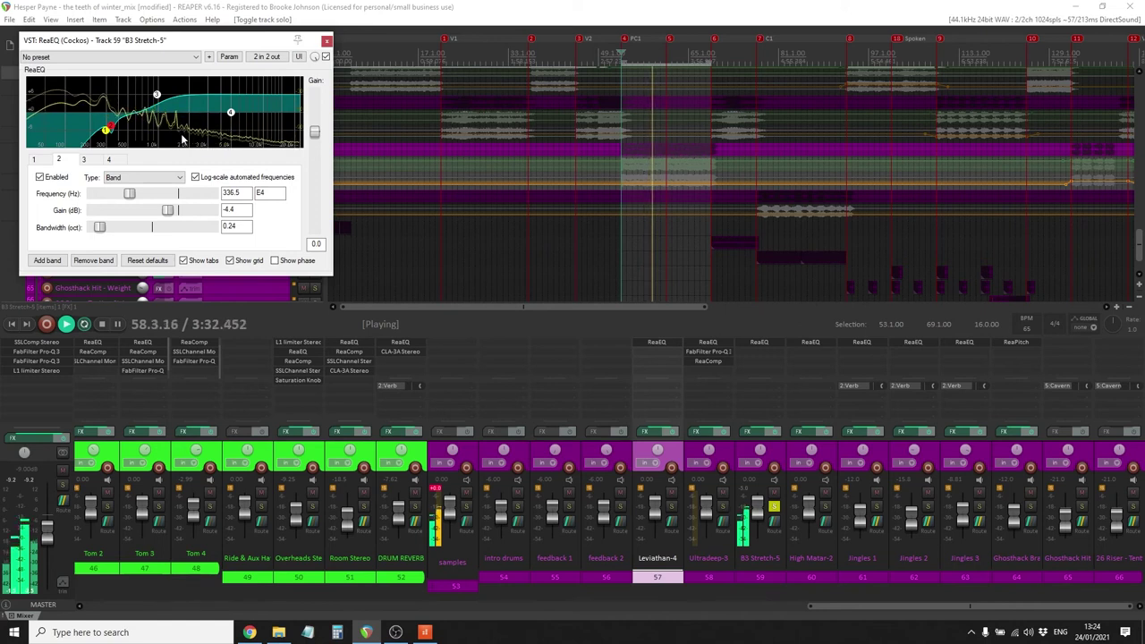
click(325, 43)
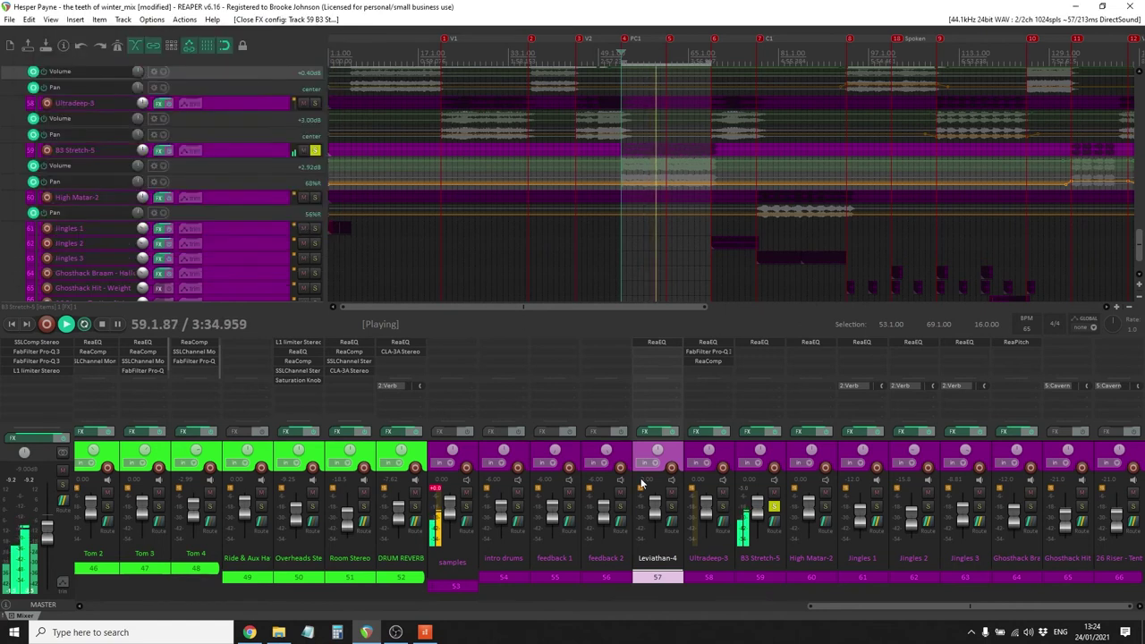
click(774, 508)
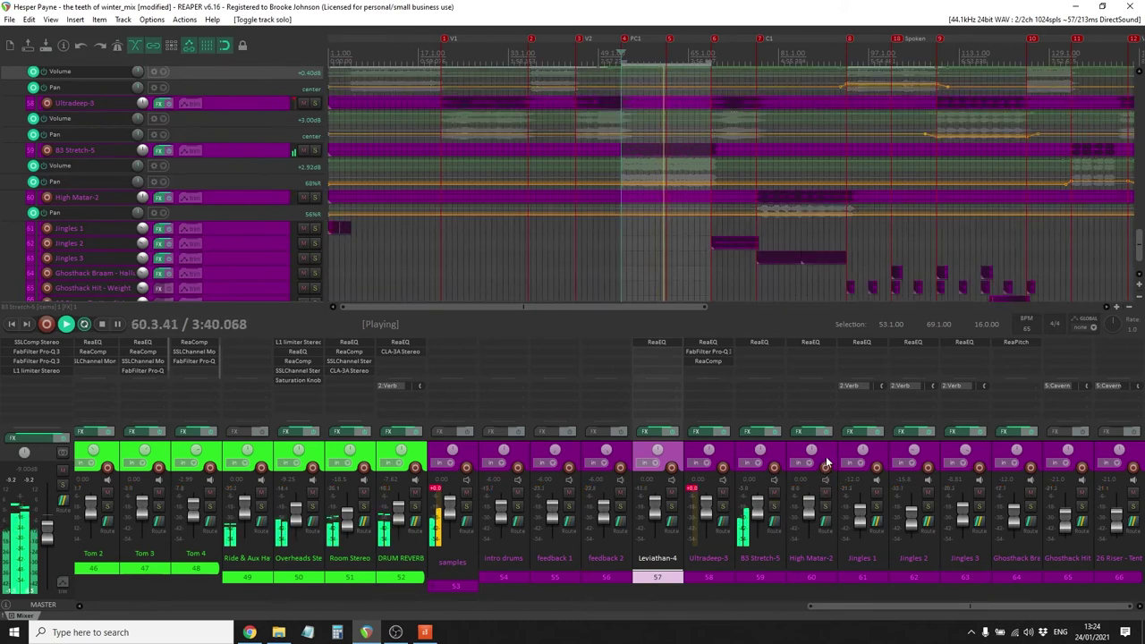
key(space)
Solo High Matar-2, loop bars 77 to 93, and play the section from bar 77
click(828, 474)
click(826, 507)
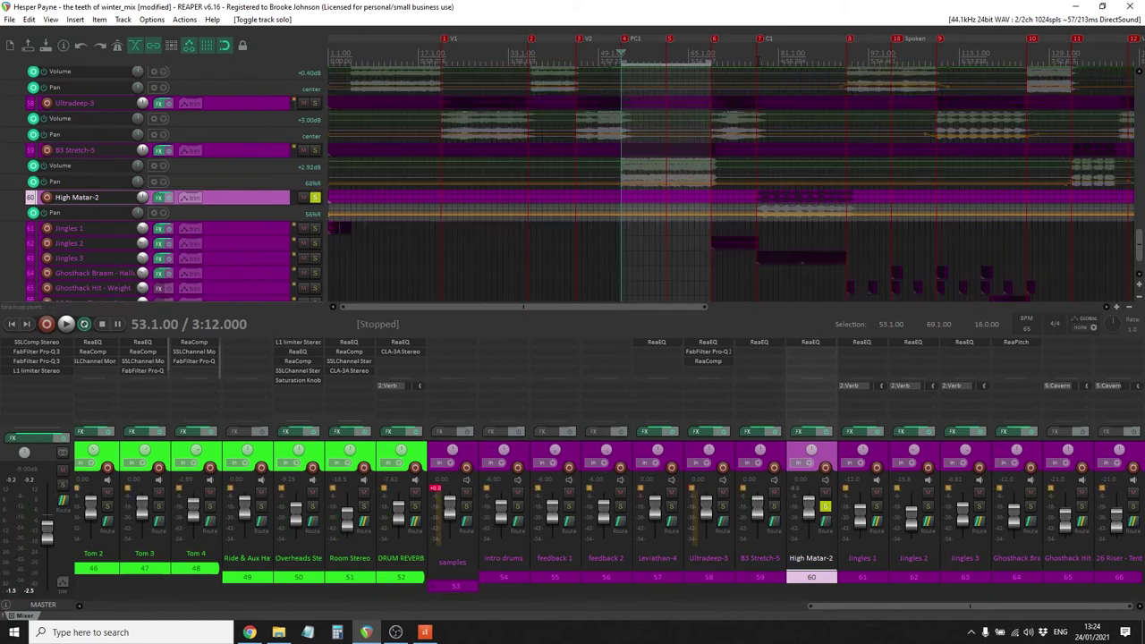
drag(758, 59, 846, 62)
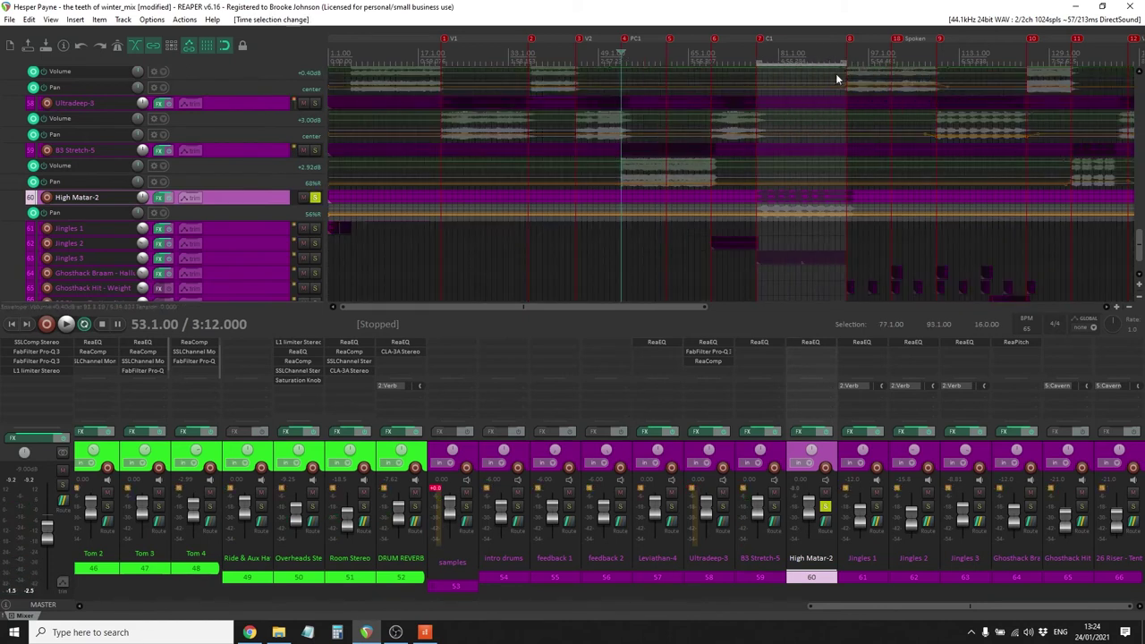
click(757, 64)
key(space)
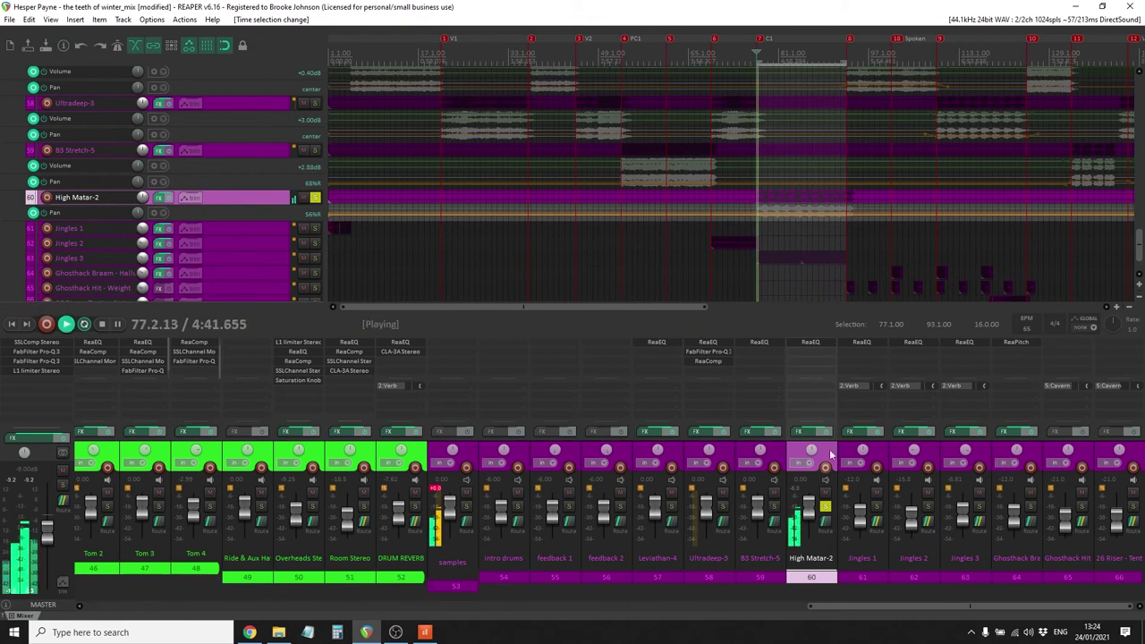
Compare High Matar-2's ReaEQ bypassed and enabled during playback, leave it enabled, and close the plugin
click(818, 341)
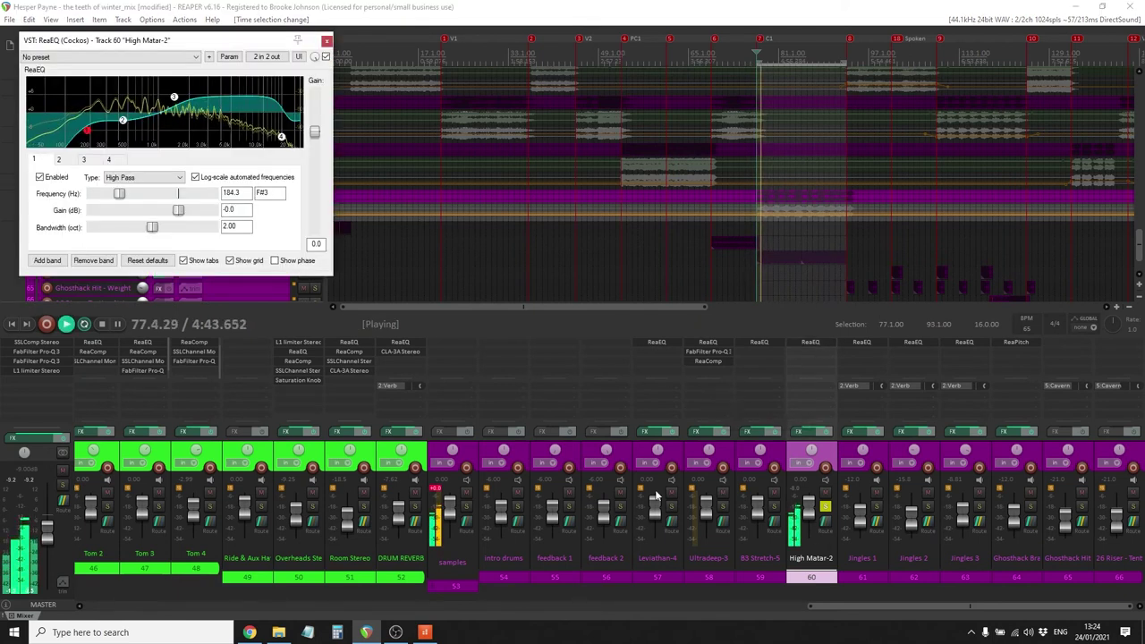
click(326, 57)
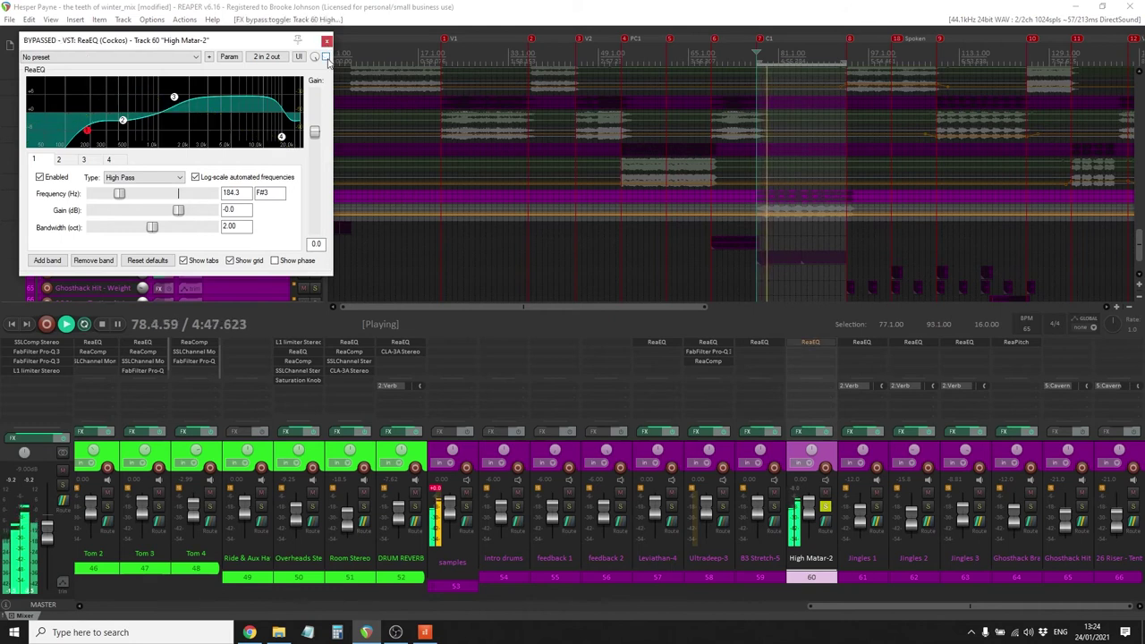
click(326, 57)
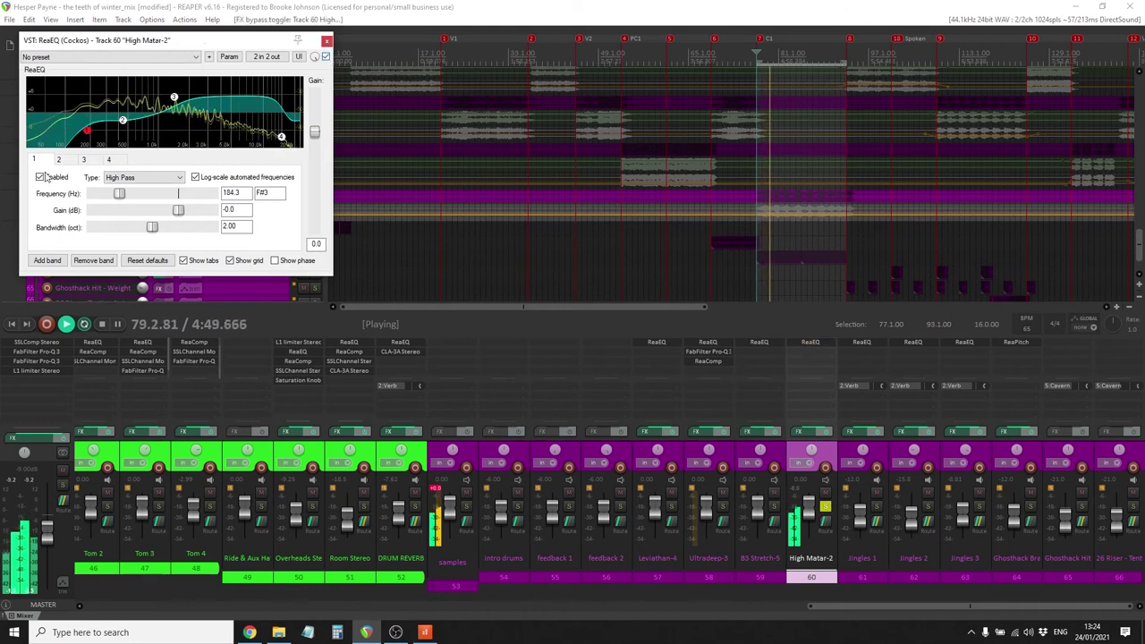
click(327, 58)
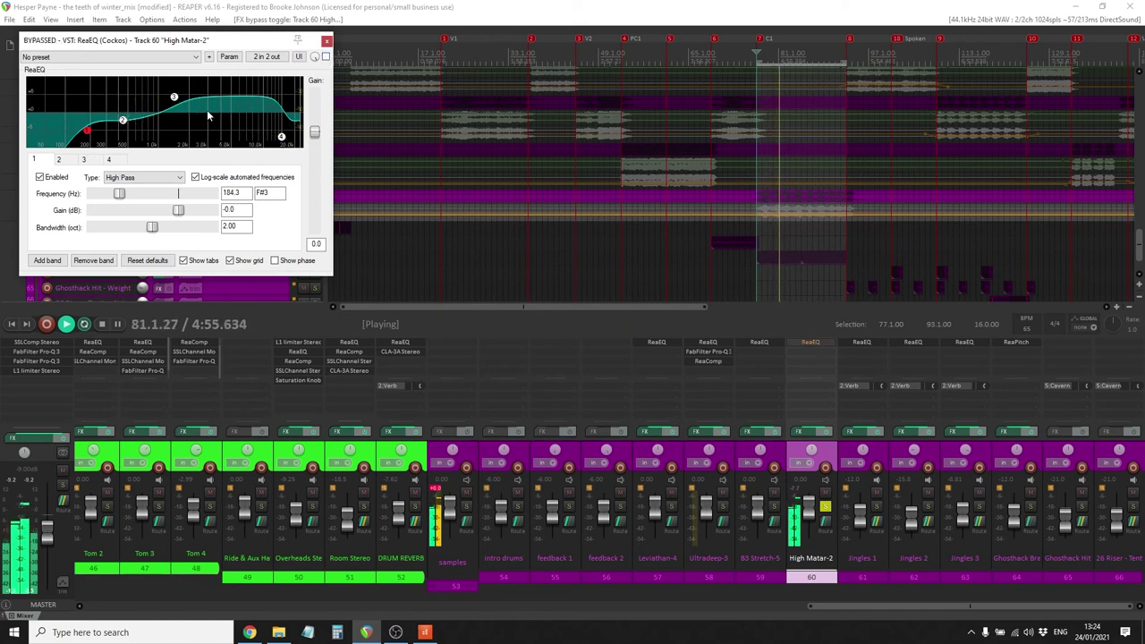
click(326, 57)
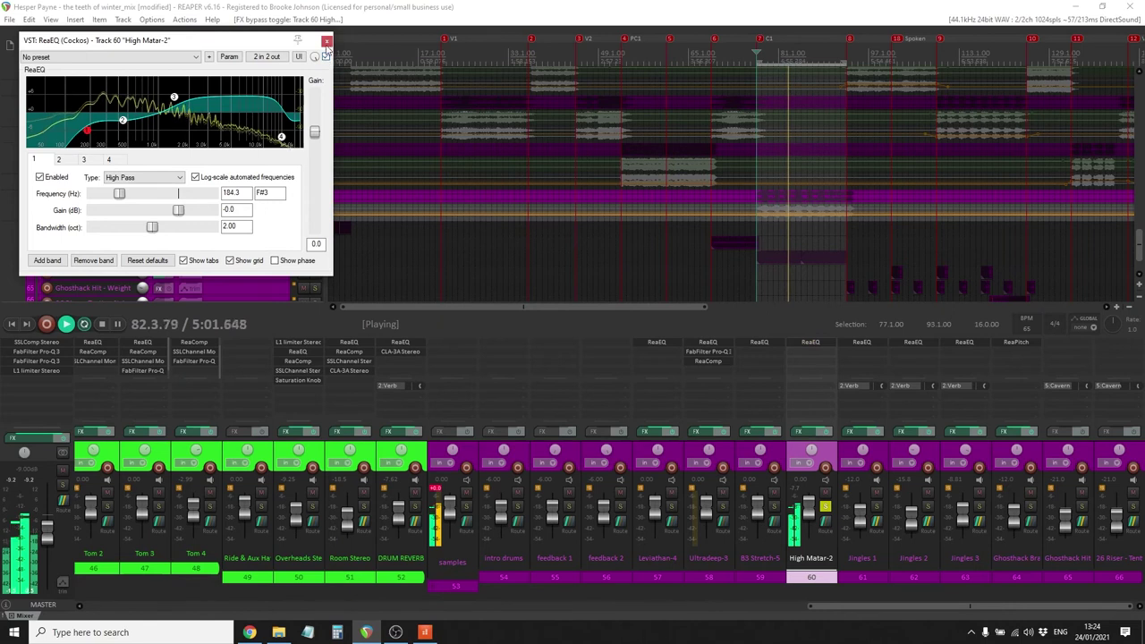
click(326, 41)
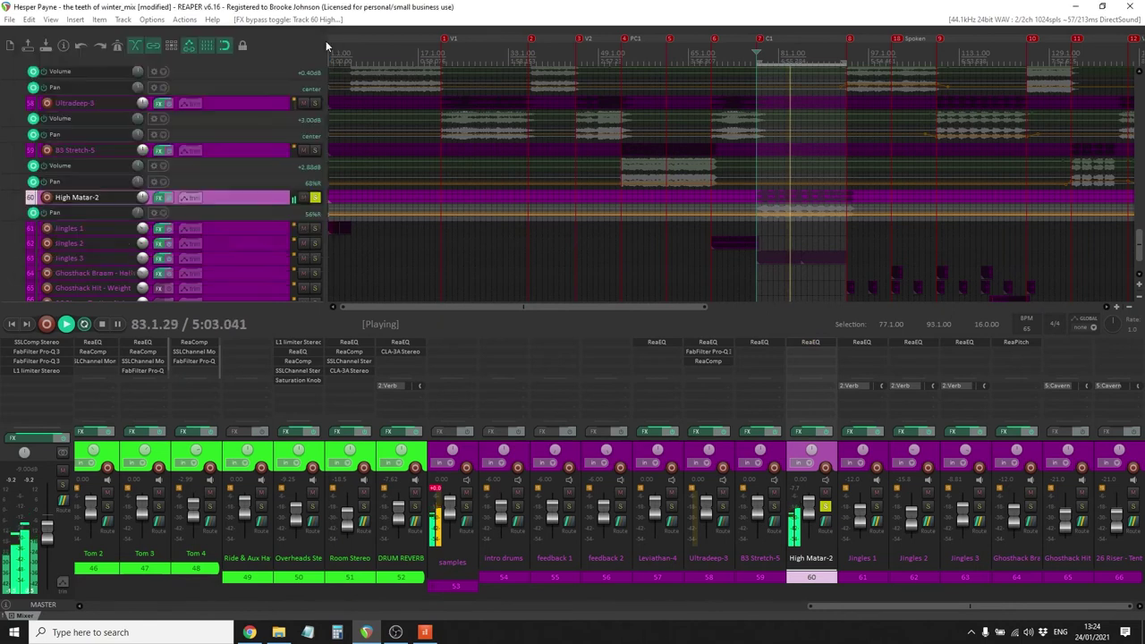
Unsolo High Matar-2, compare the mix with it muted and unmuted, stop playback, and leave the track muted
click(825, 508)
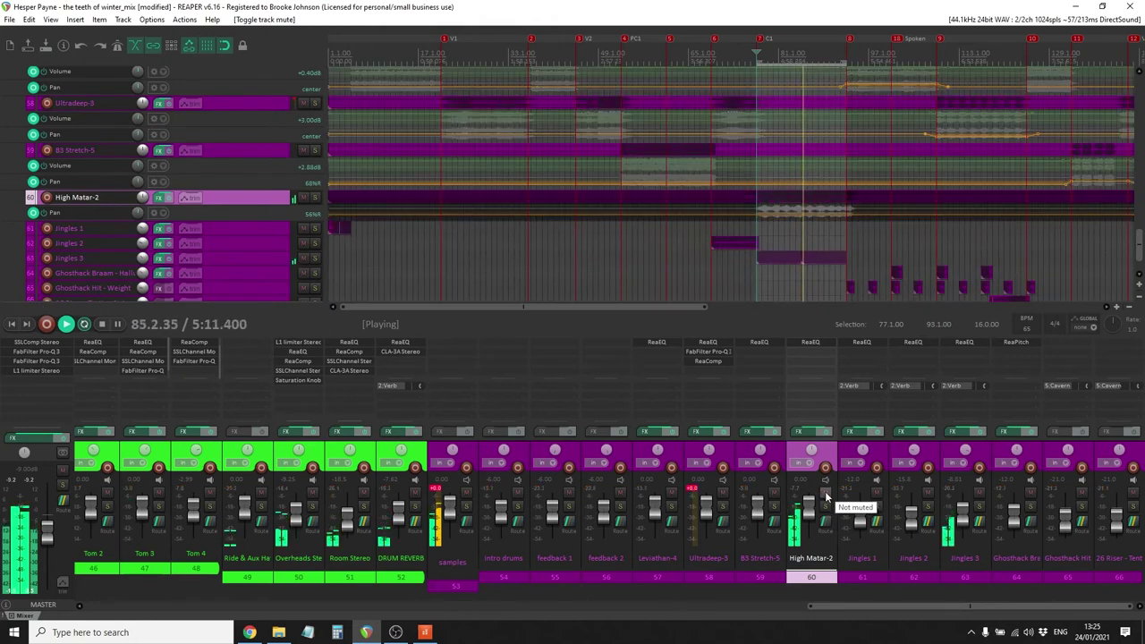
click(825, 493)
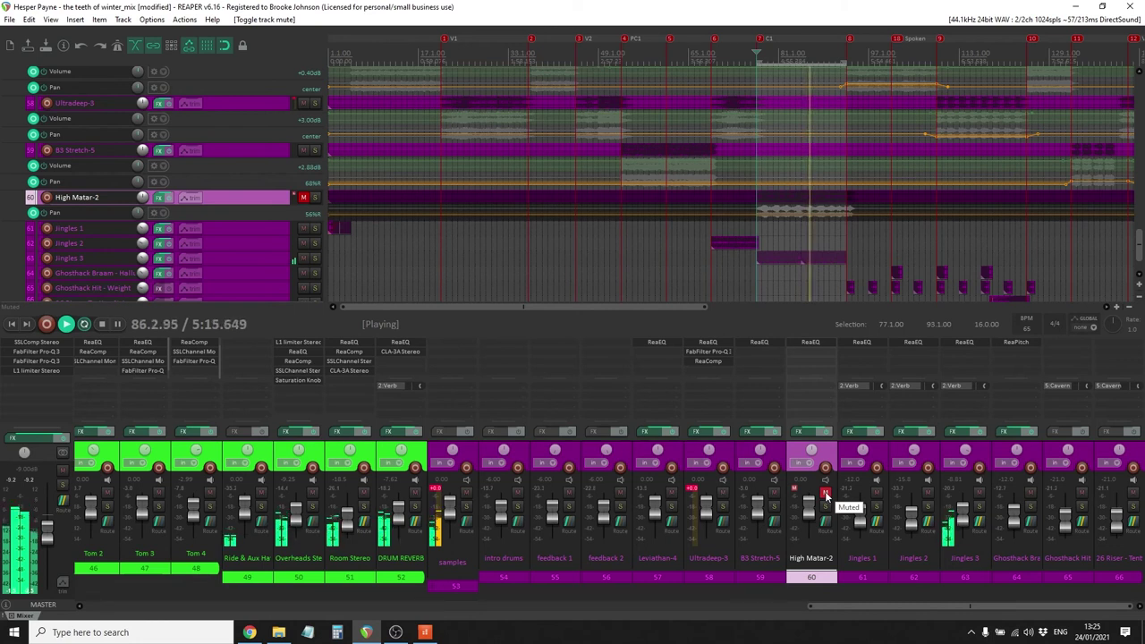
click(825, 493)
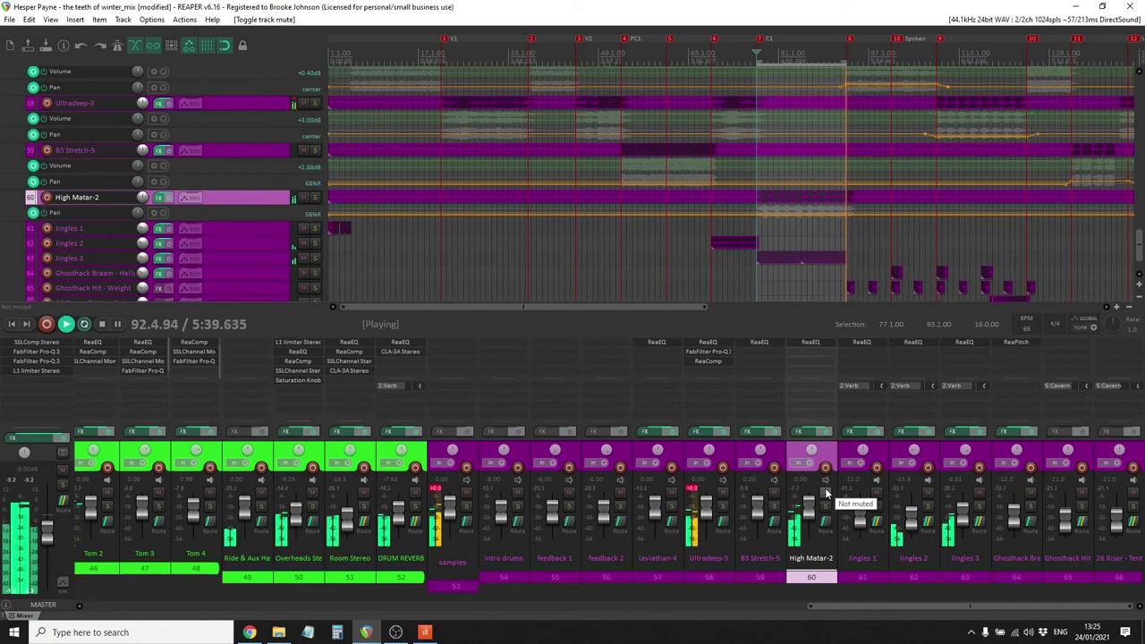
key(space)
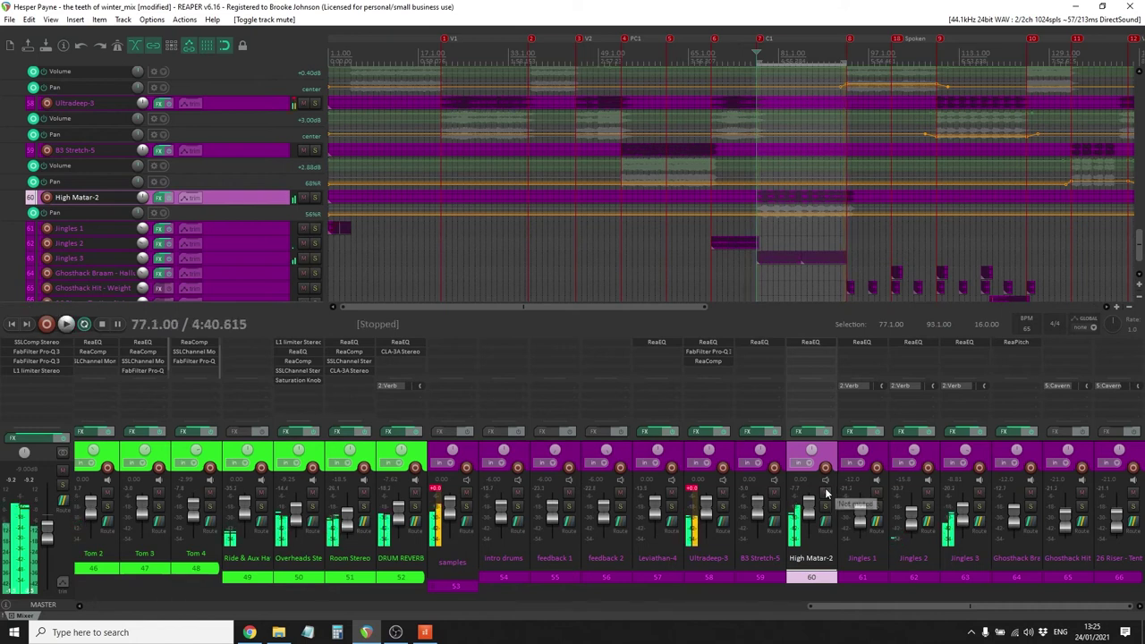
click(826, 492)
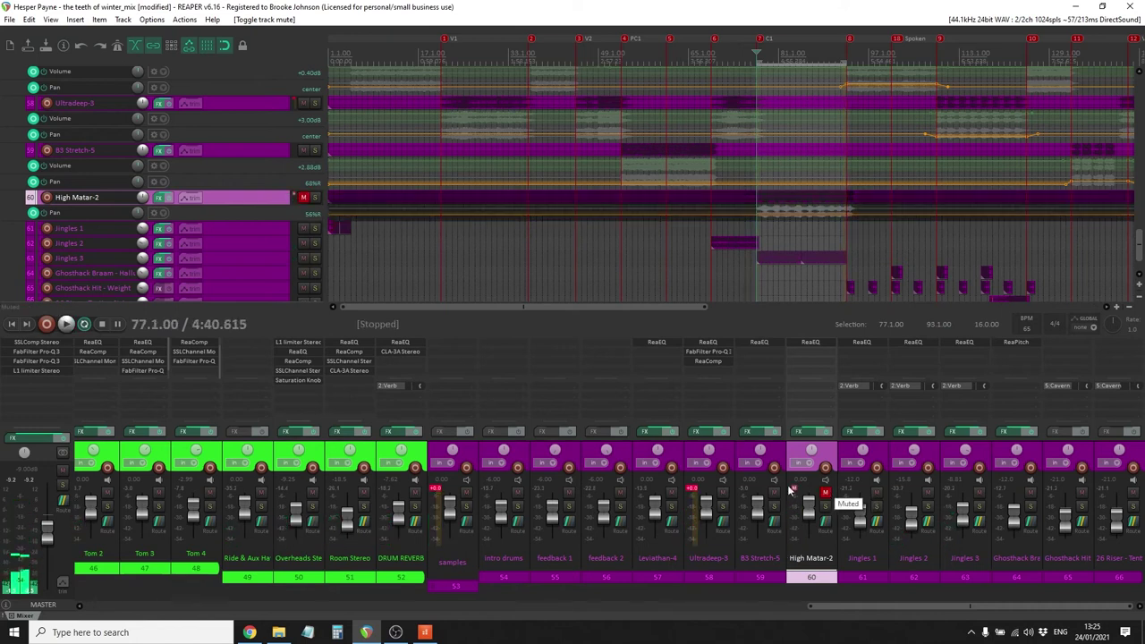
Clear the loop selection, play Leviathan-4 soloed from bar 5, and inspect its ReaEQ high-pass band before closing the plugin
double_click(671, 458)
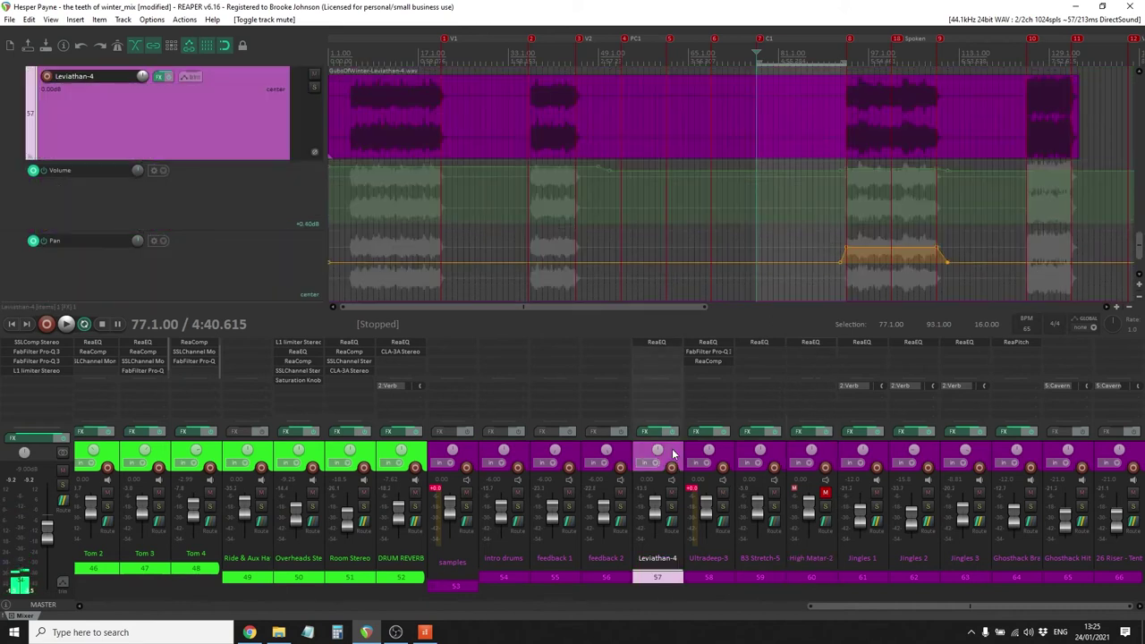
click(352, 59)
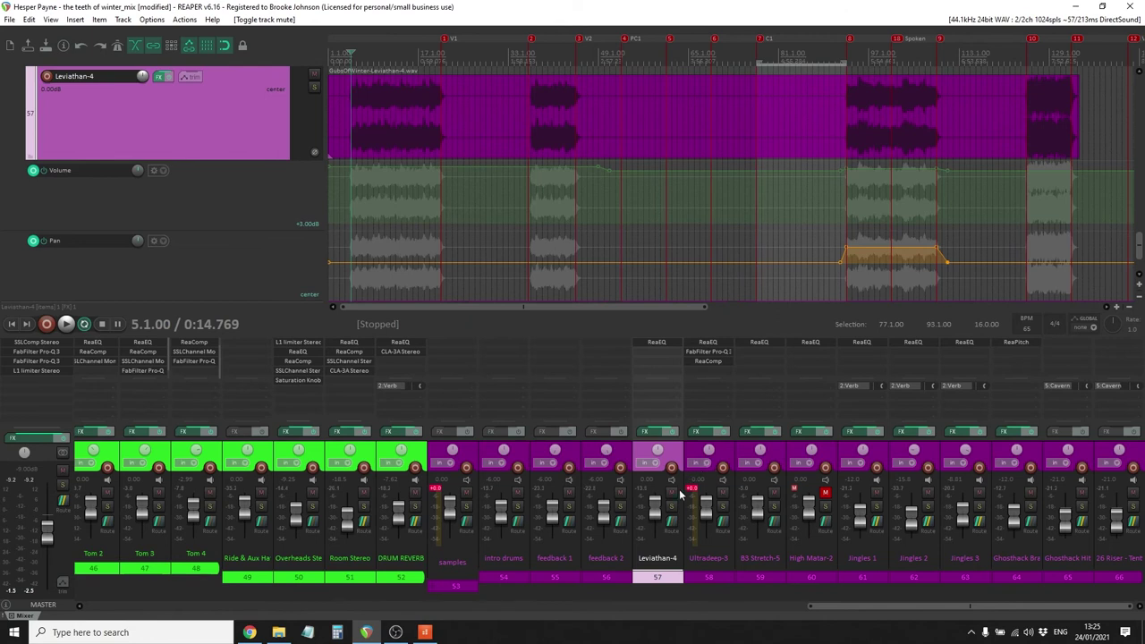
click(673, 508)
key(Escape)
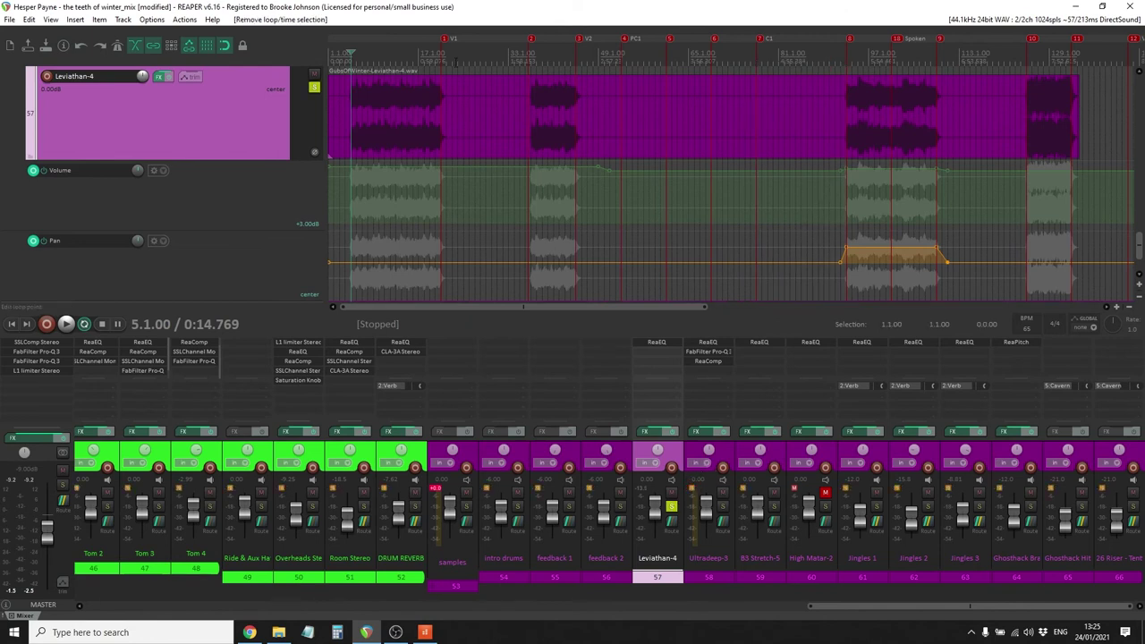
key(space)
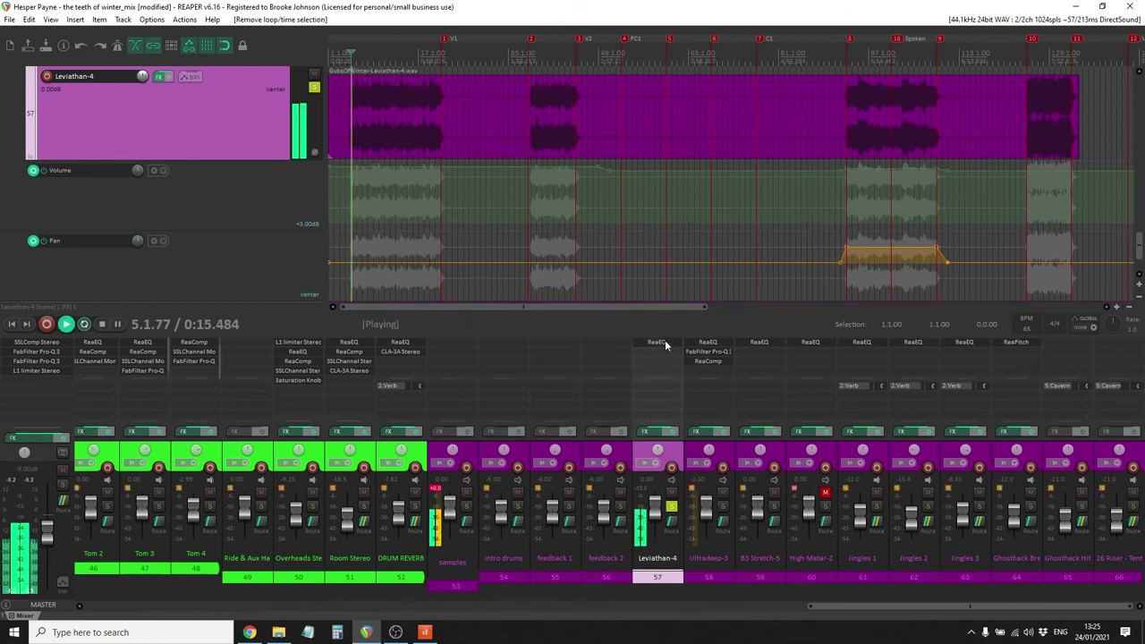
click(656, 341)
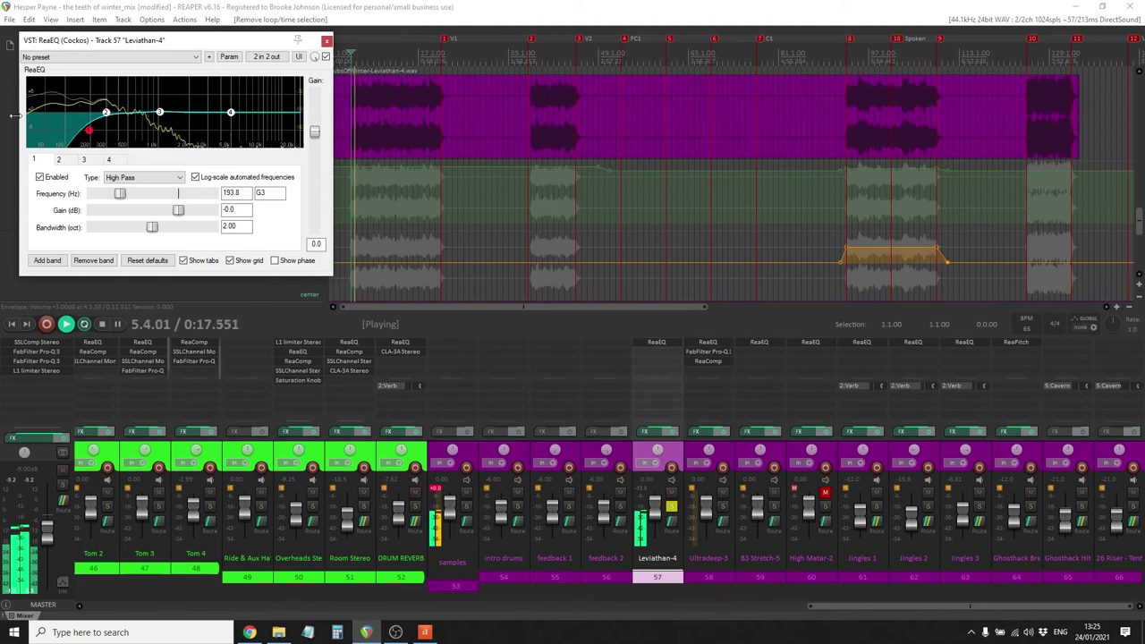
click(326, 40)
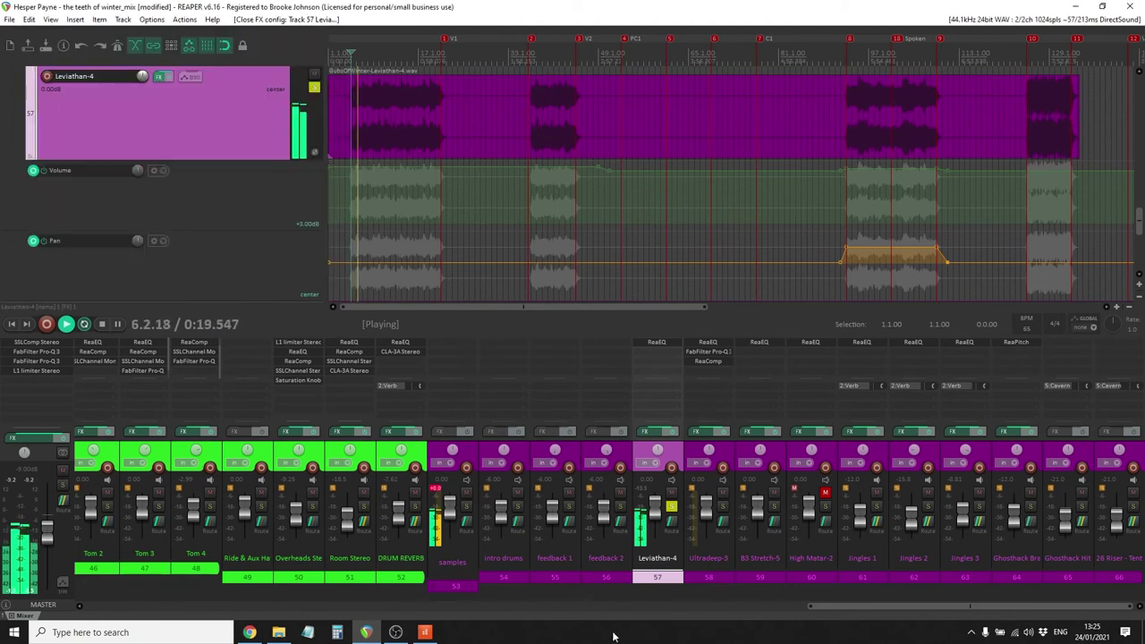
Unsolo Leviathan-4, compare the mix with it muted and unmuted, and listen briefly from bar 96 before stopping playback
click(672, 508)
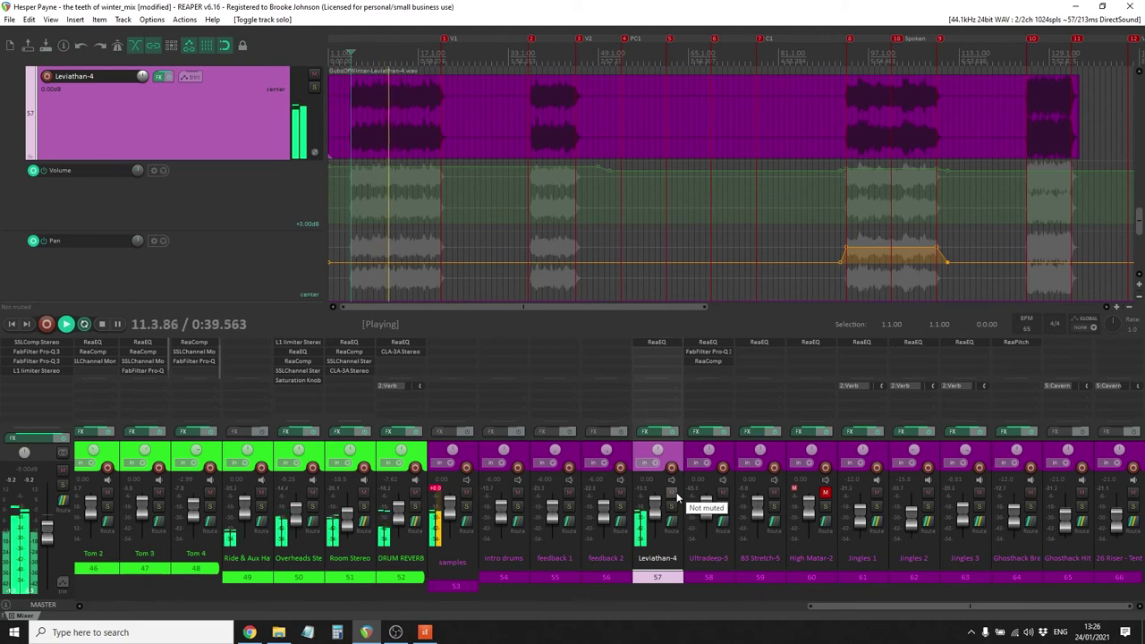
click(672, 492)
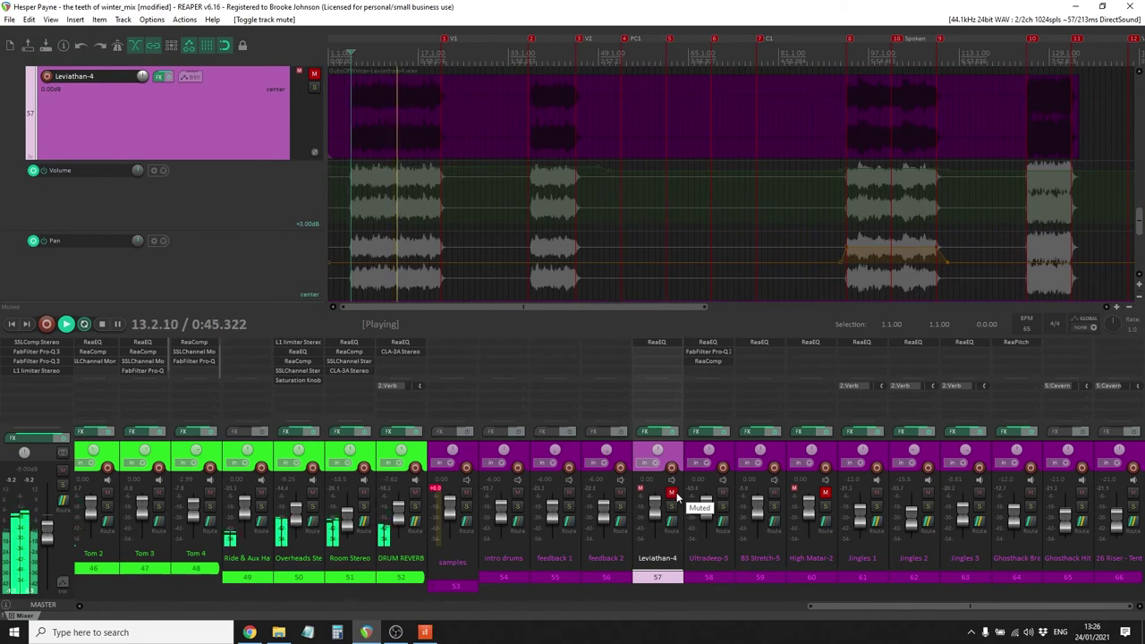
click(672, 493)
scroll(198, 256, up, 1)
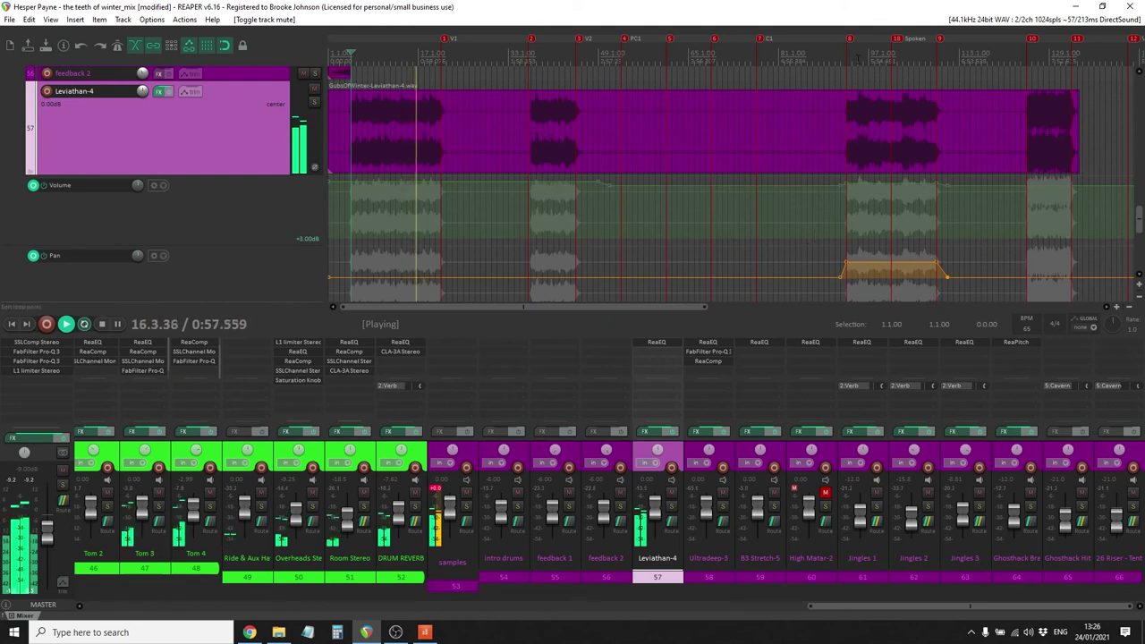
click(863, 56)
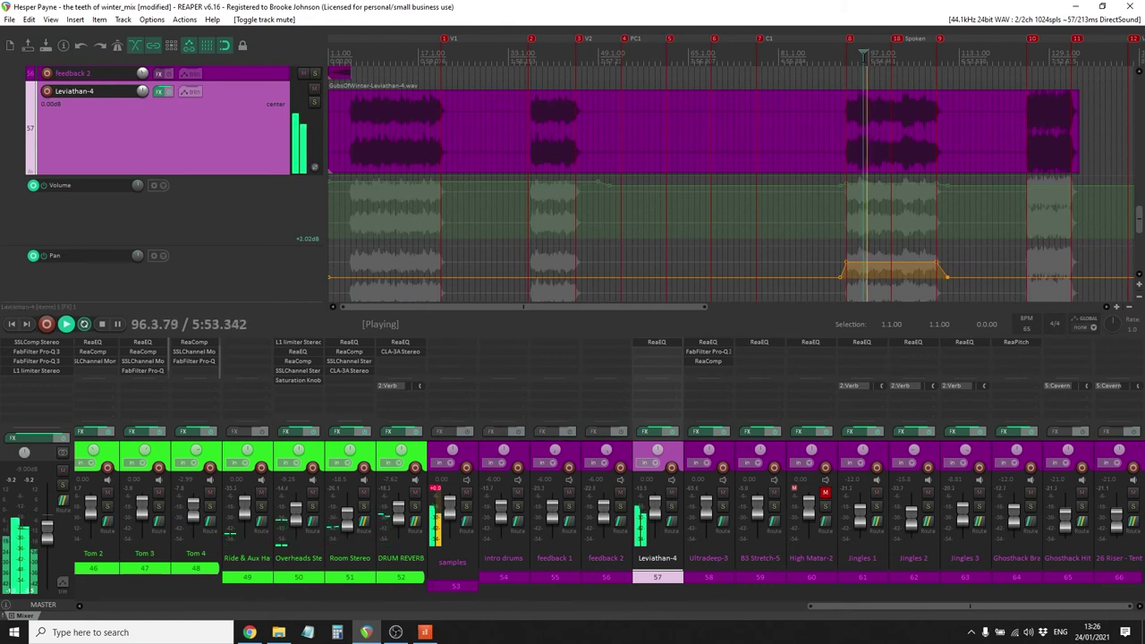
key(space)
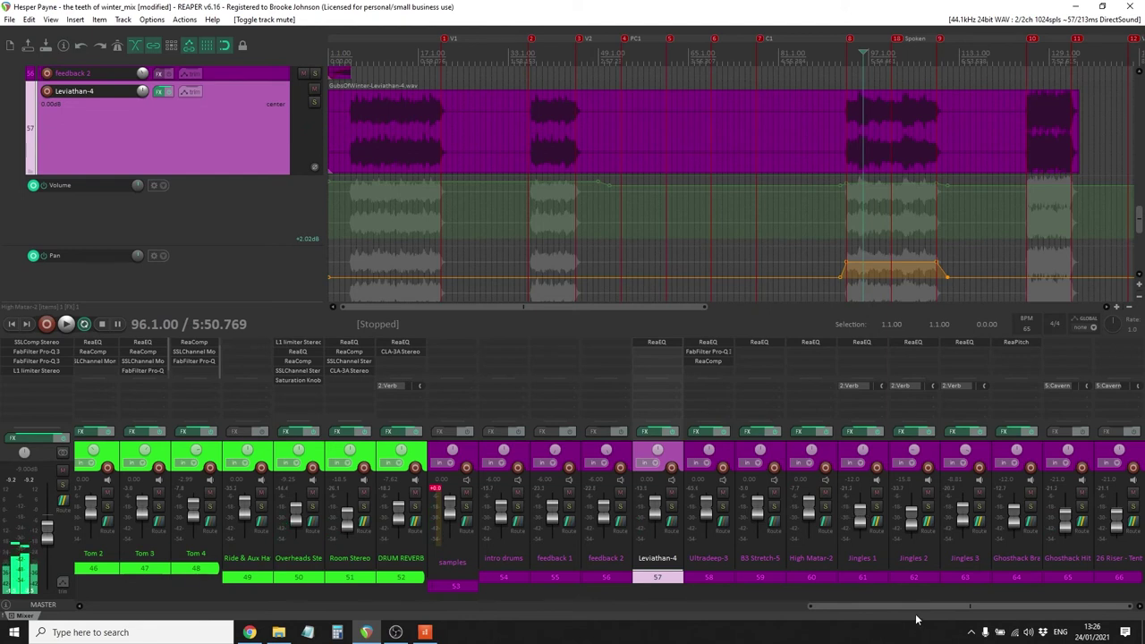
Solo Ghosthack Hit - Weight and play its first hit from bar 93, stopping playback after it
click(1038, 470)
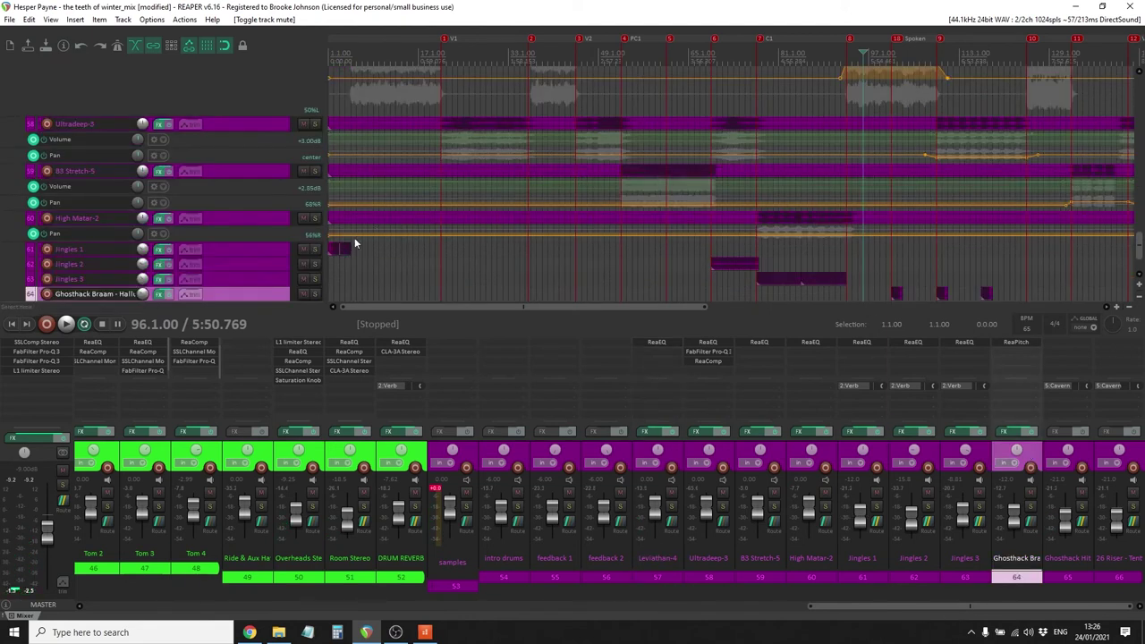
scroll(344, 234, down, 3)
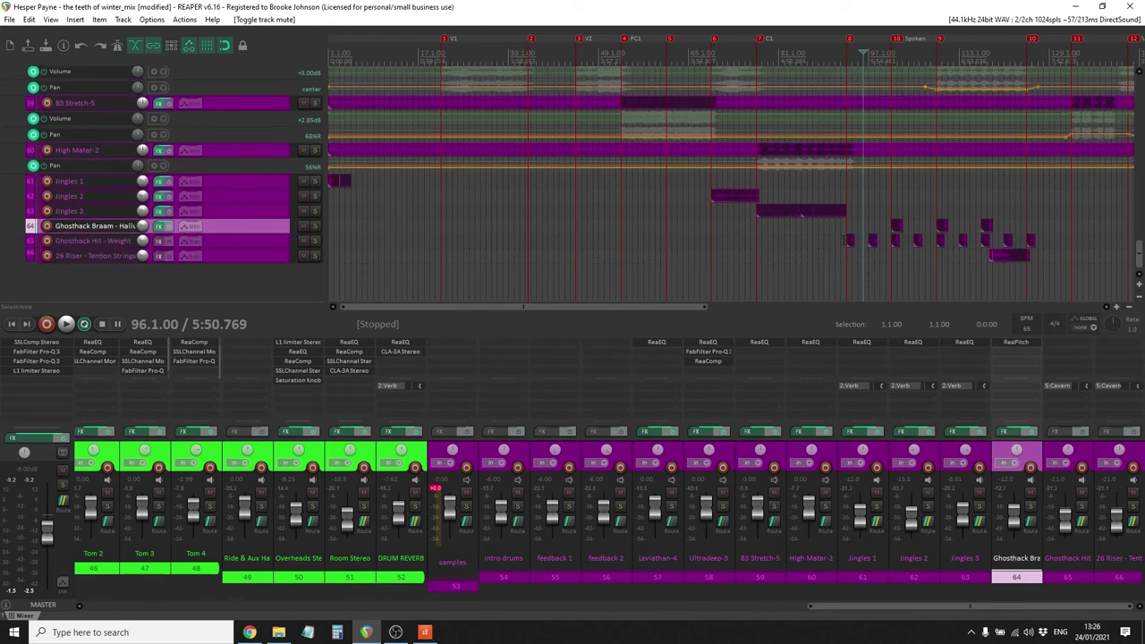
click(846, 237)
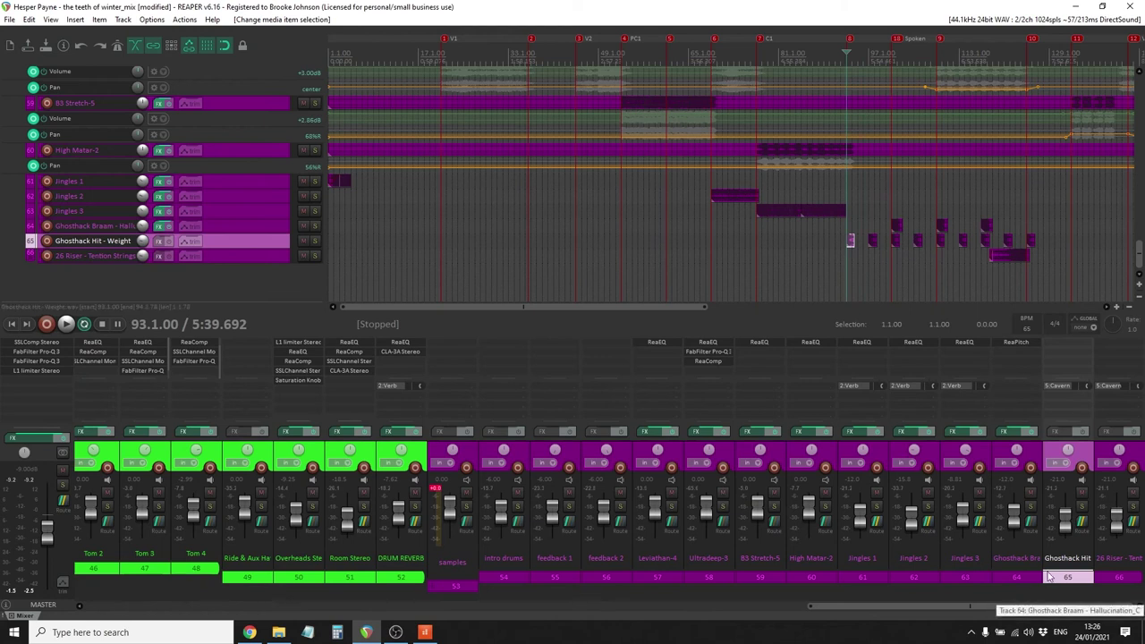
click(1080, 508)
key(space)
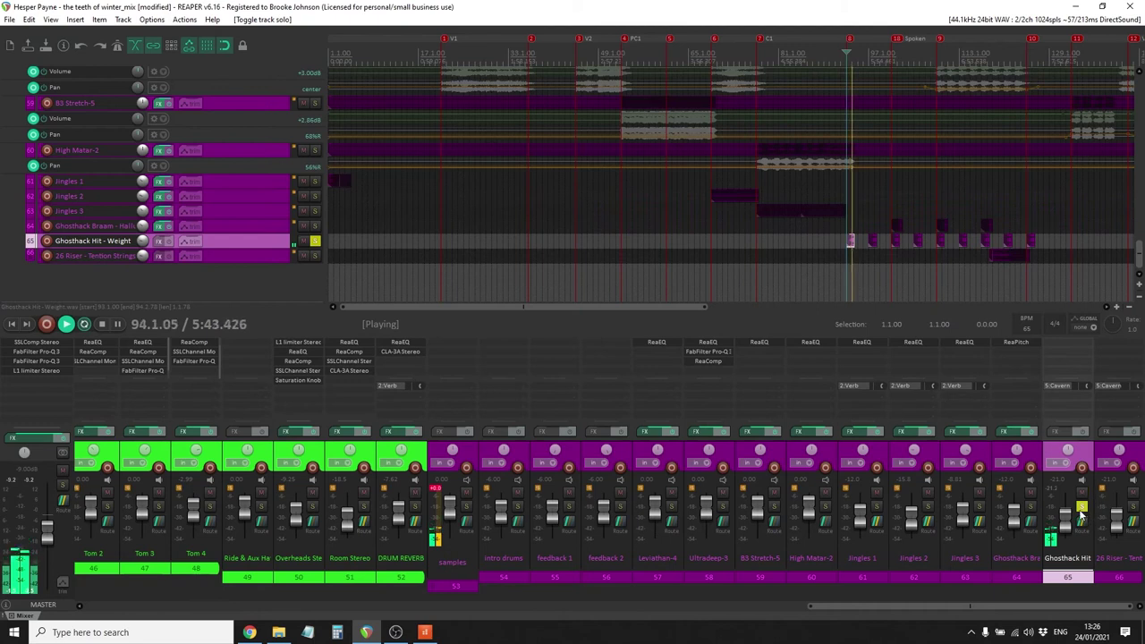
key(space)
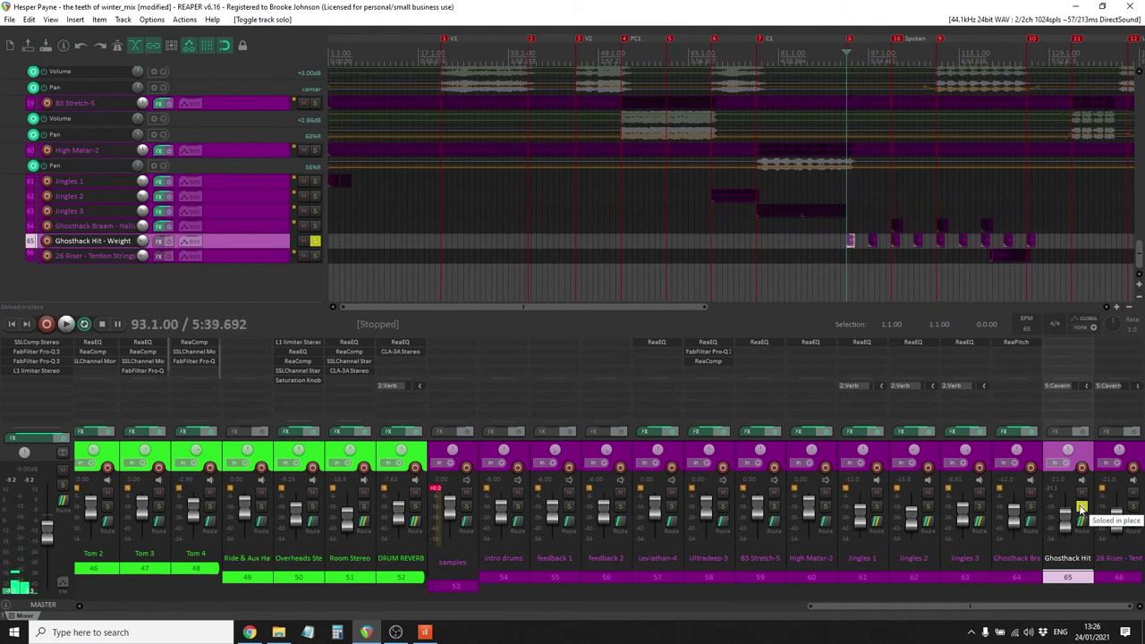
Solo 26 Riser - Tention Strings, play it briefly from bar 122, stop playback, and unsolo the track
click(1134, 507)
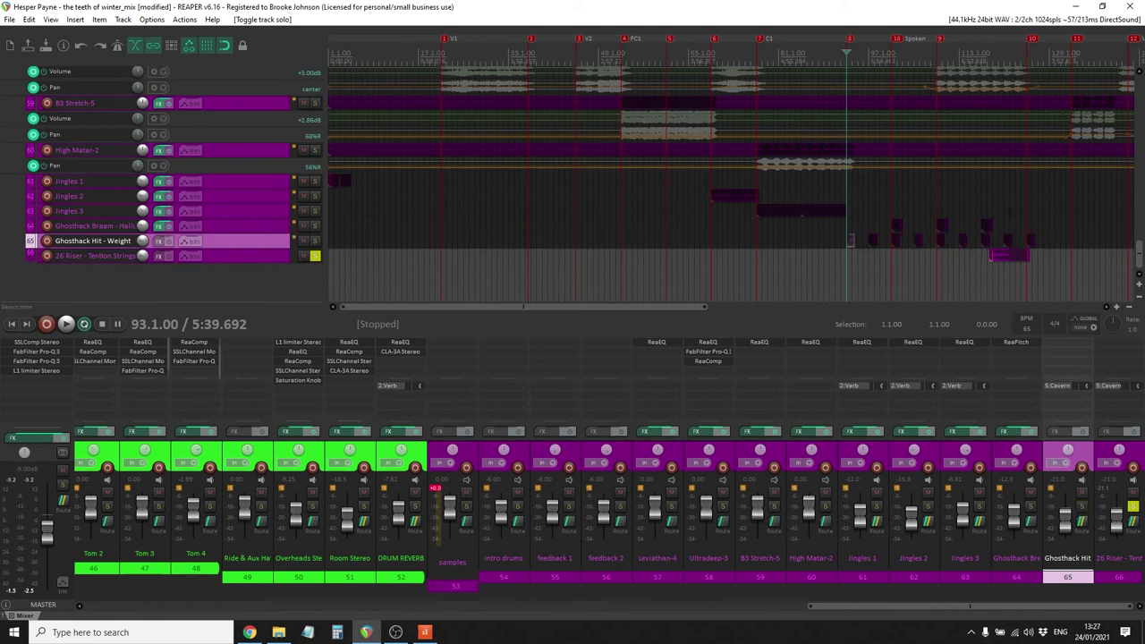
click(1010, 211)
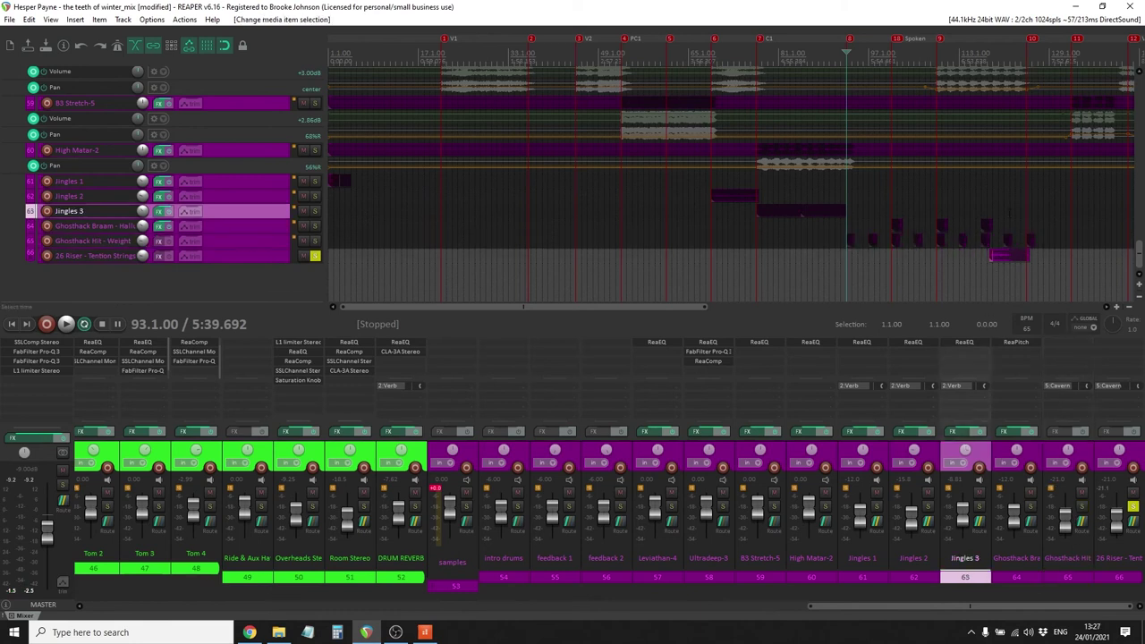
key(space)
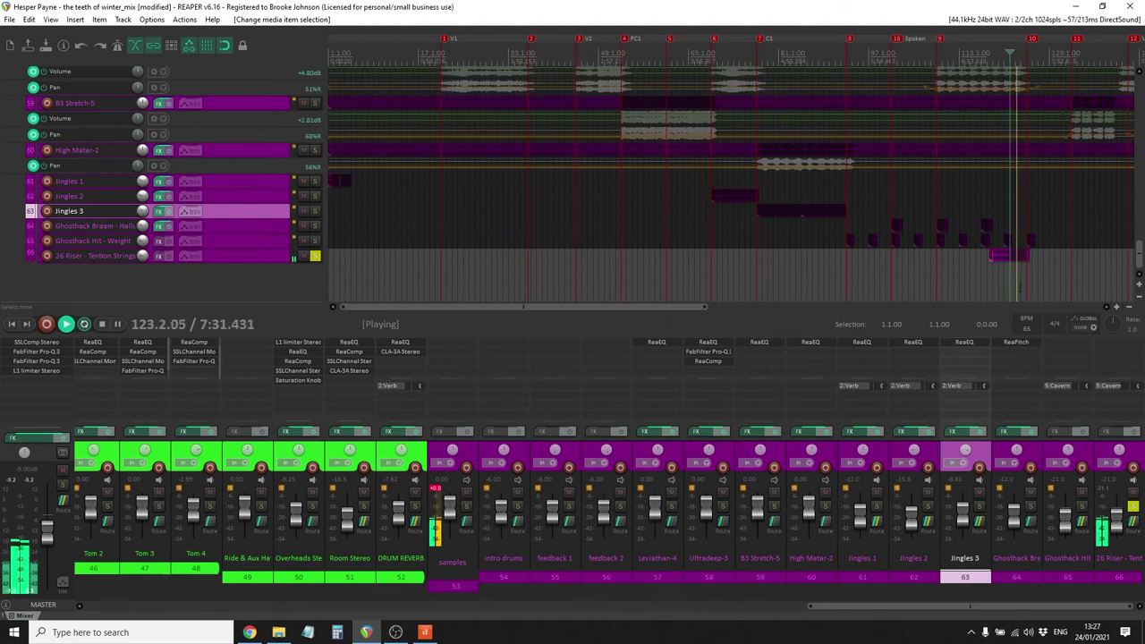
key(space)
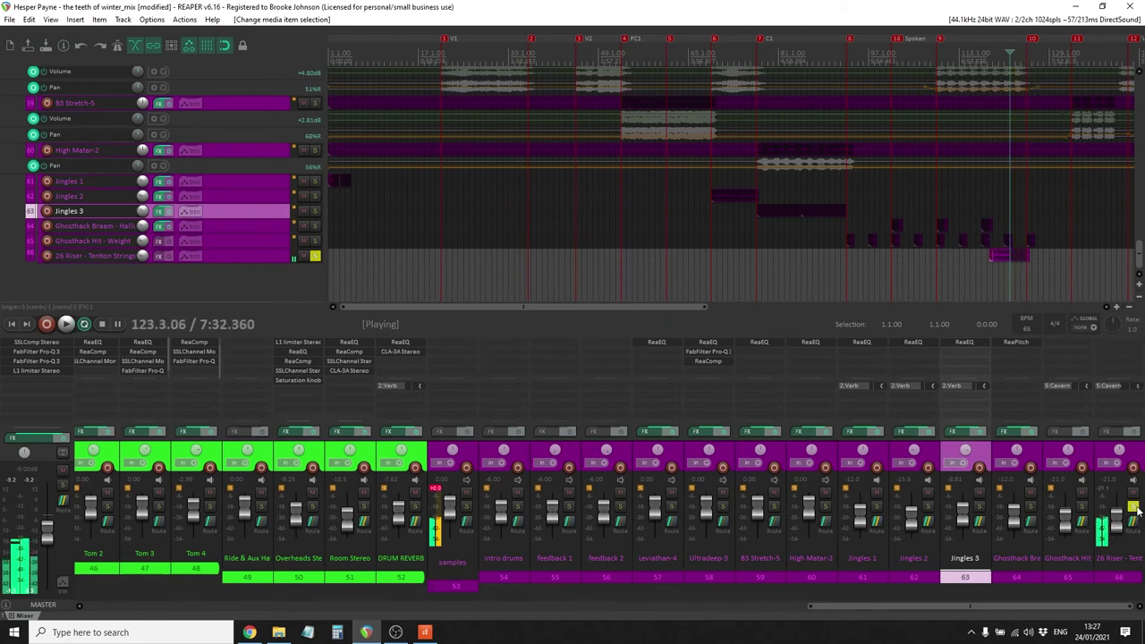
click(1136, 509)
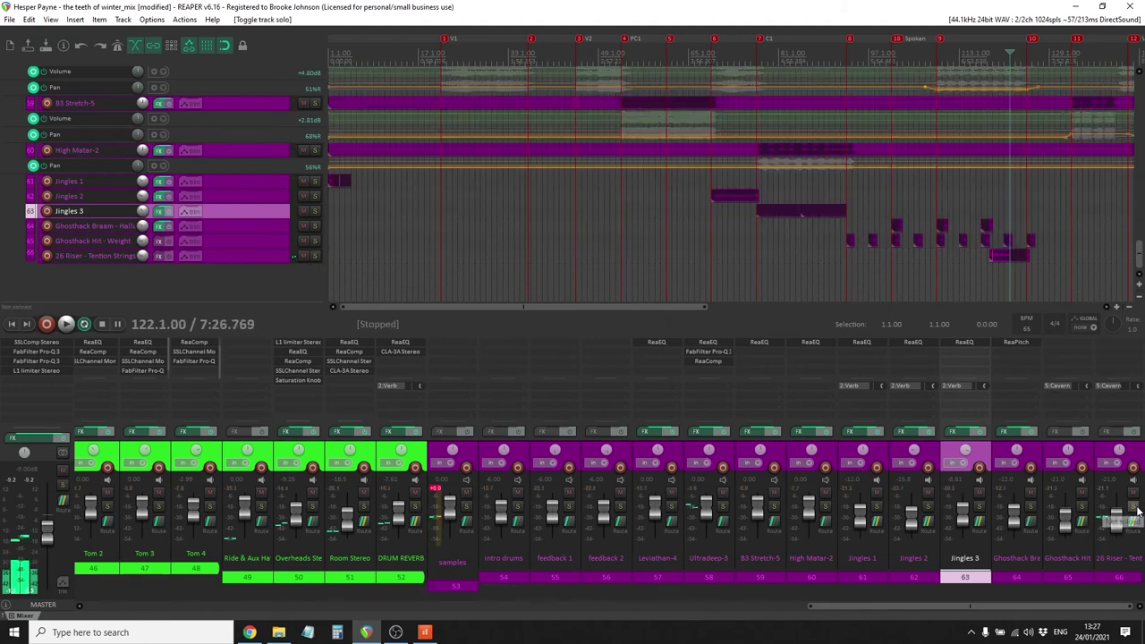
Play Ghosthack Braam soloed from bar 109, first alone and again with Ghosthack Hit - Weight soloed alongside it
click(937, 209)
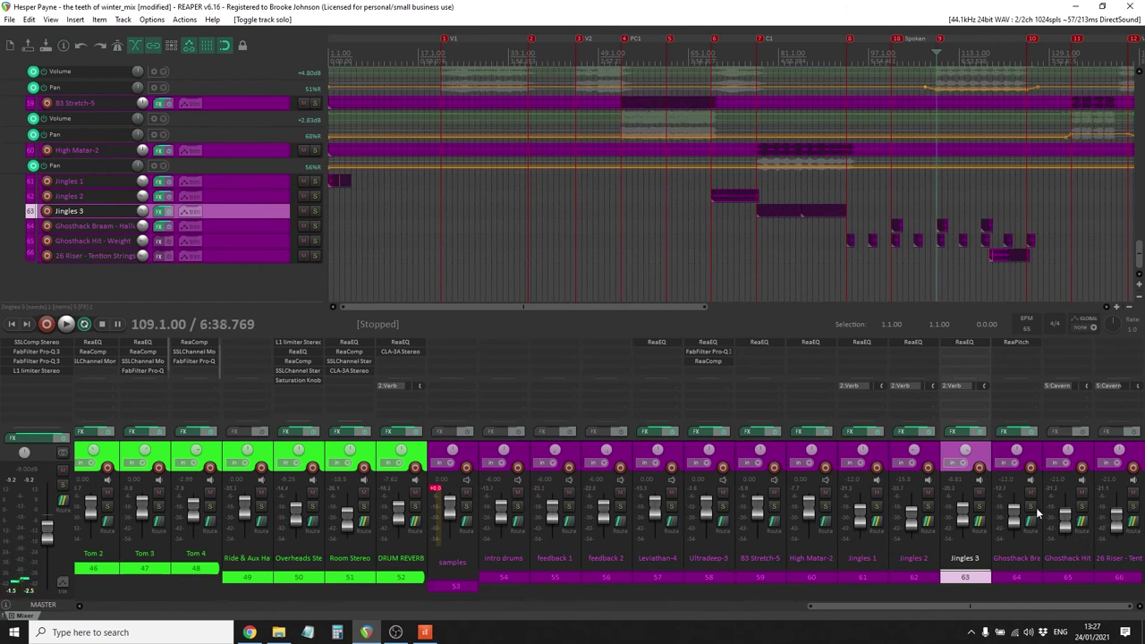
click(1031, 507)
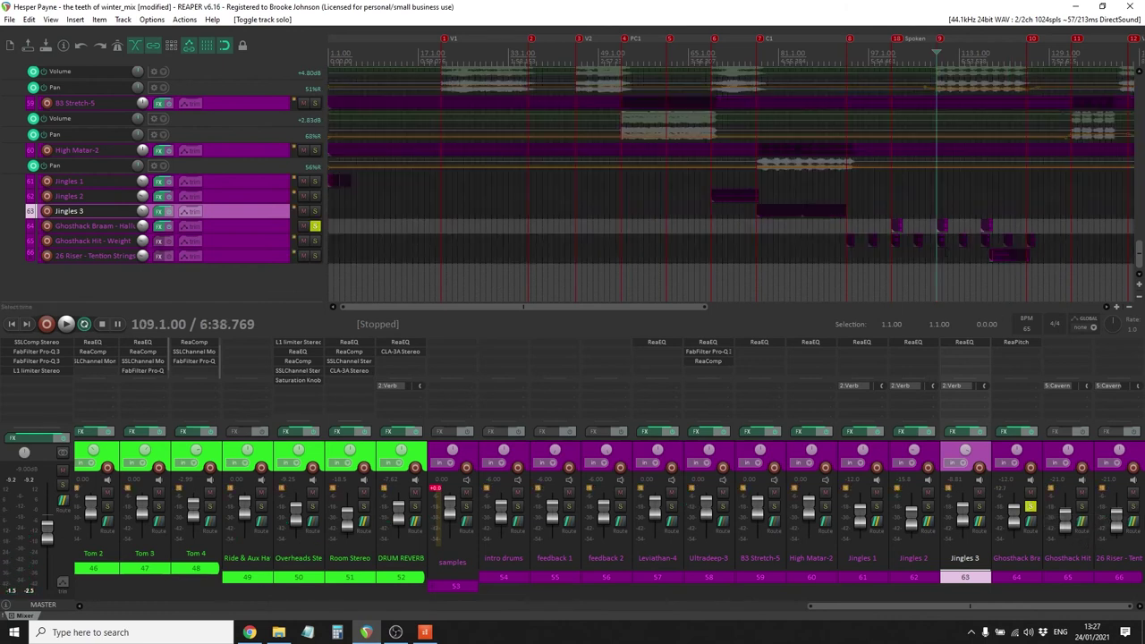
key(space)
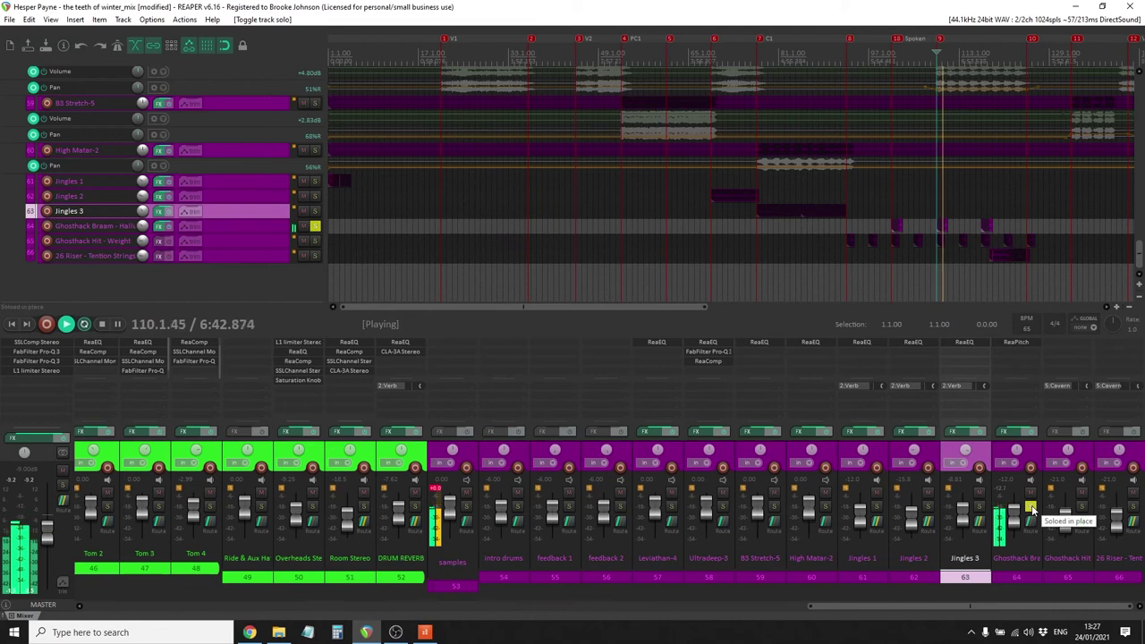
key(space)
click(1081, 507)
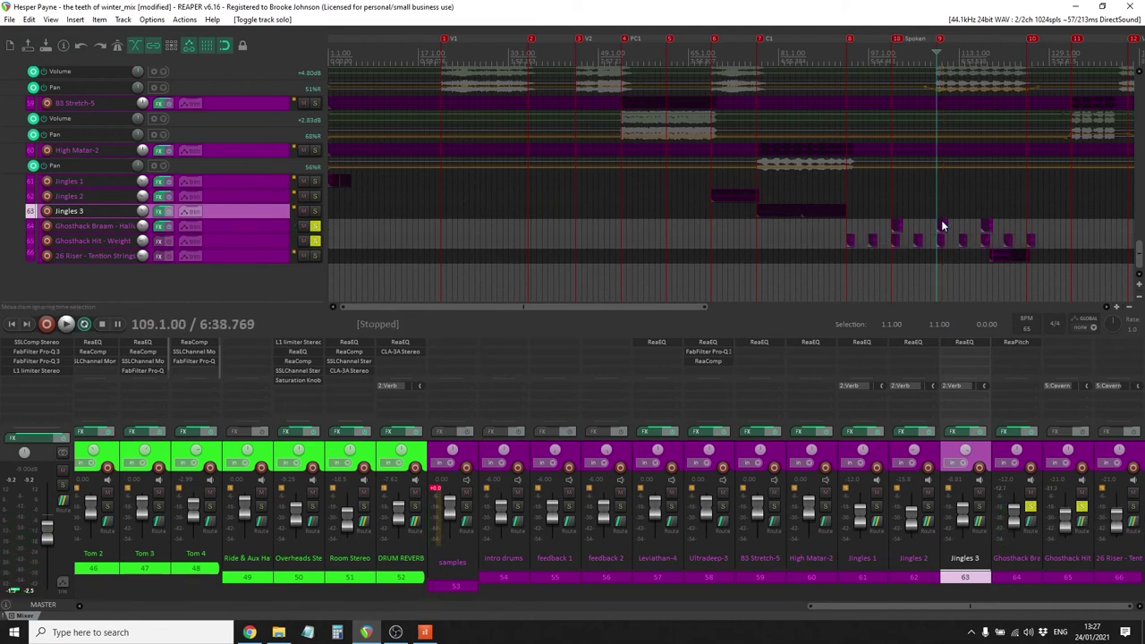
key(space)
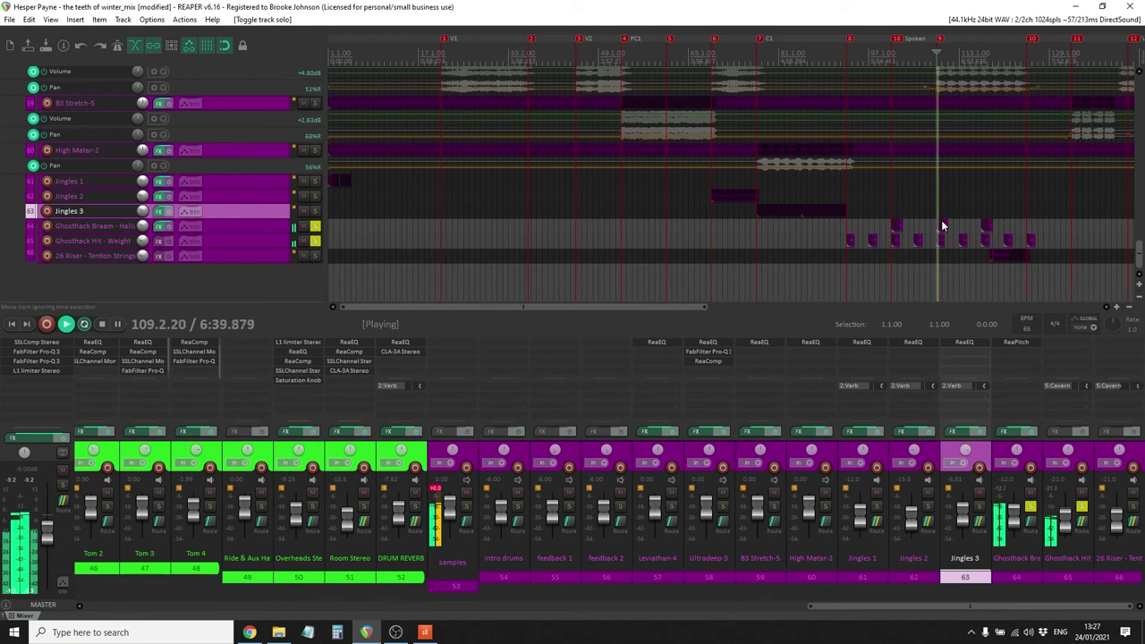
key(space)
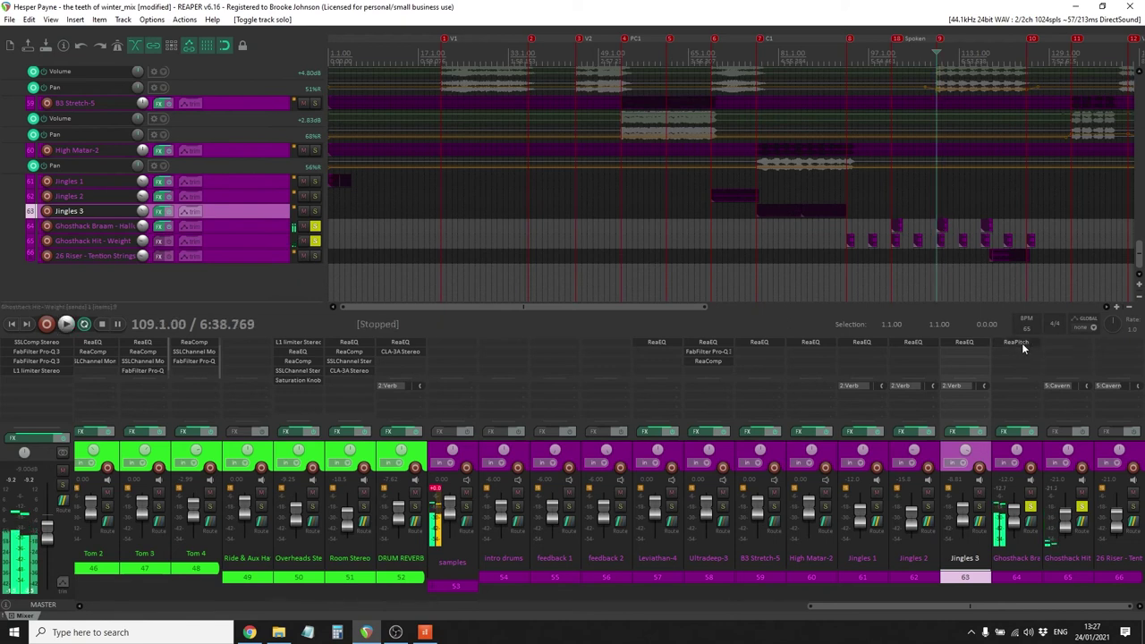
Inspect Ghosthack Braam's ReaPitch settings, replay both soloed Ghosthack tracks from bar 109, and unsolo them
click(1021, 343)
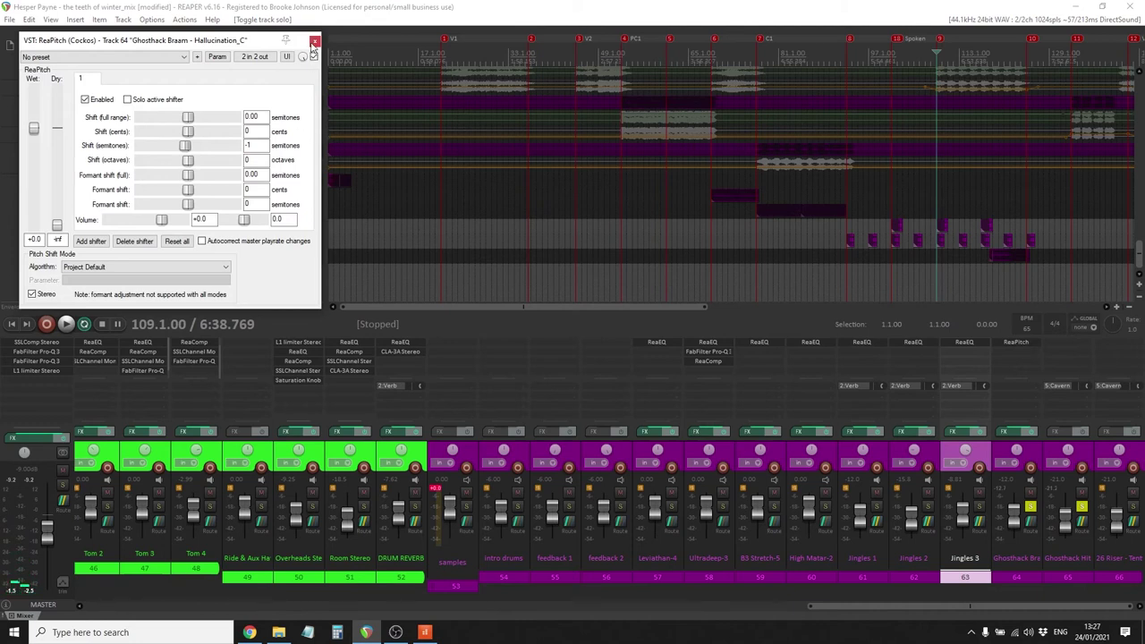
click(314, 42)
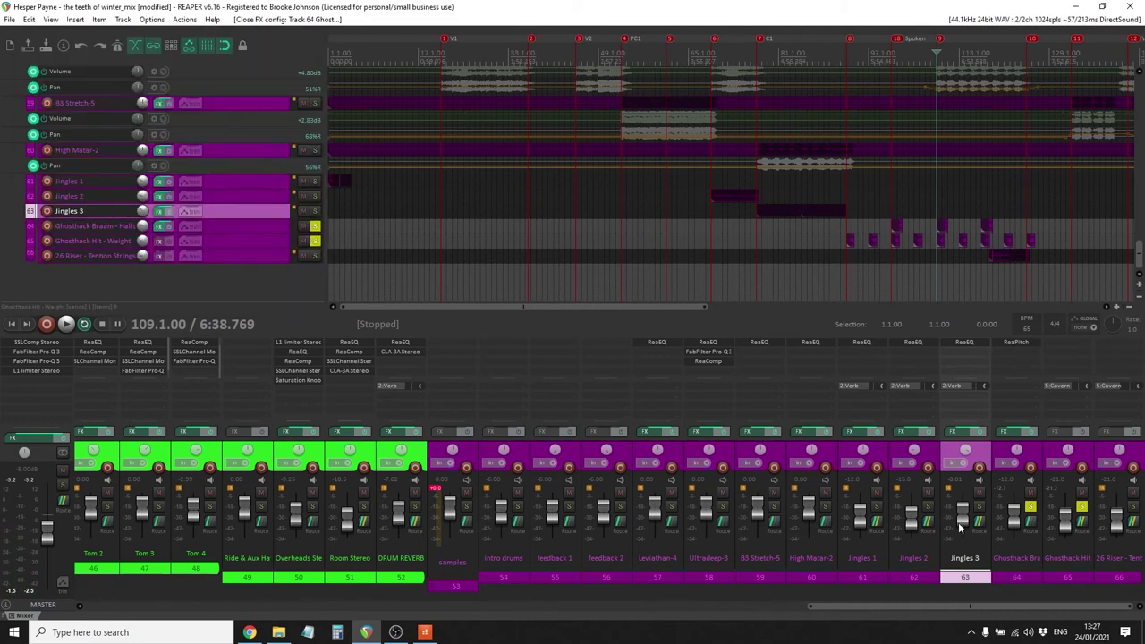
key(space)
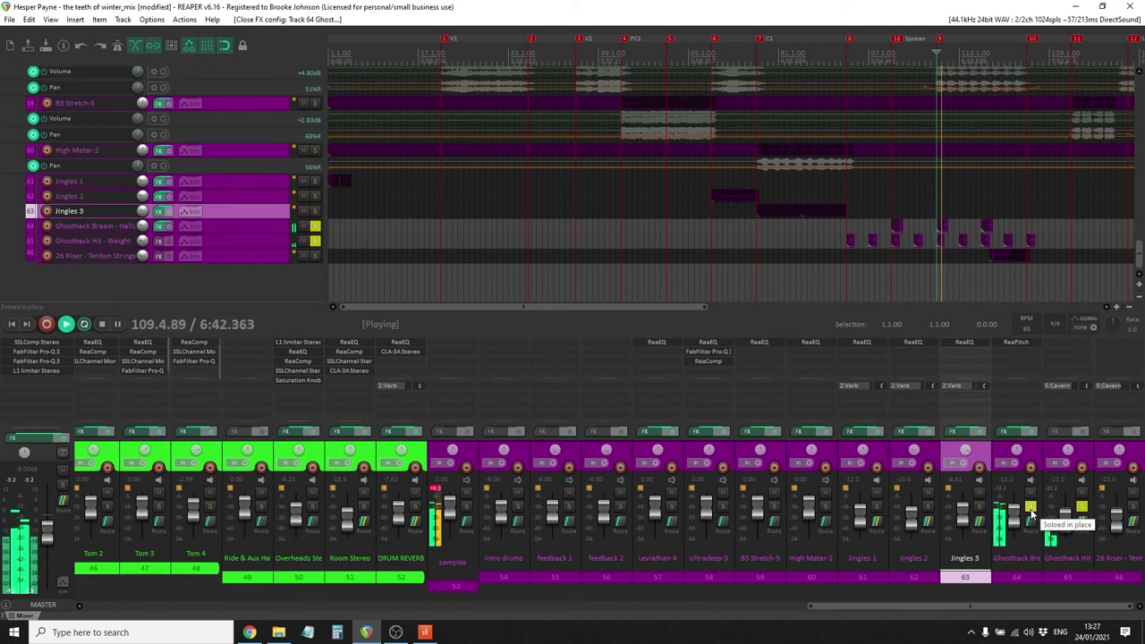
key(space)
click(1080, 507)
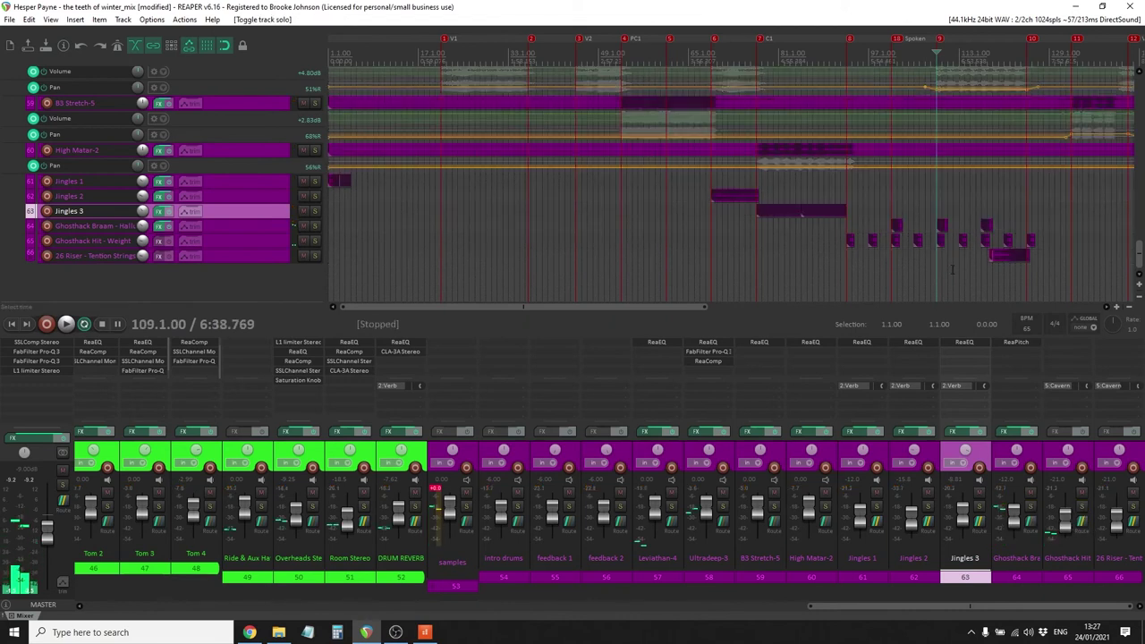
Play the full mix from bar 108 and again from 118.3 through the riser into marker 10, stopping playback after it
scroll(939, 238, up, 5)
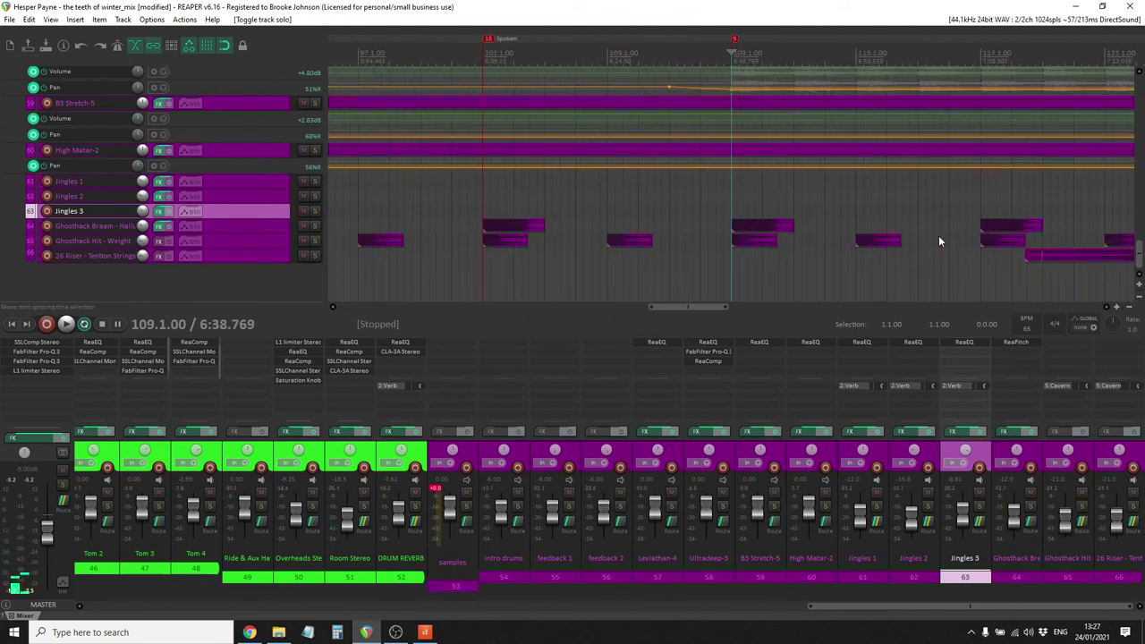
key(space)
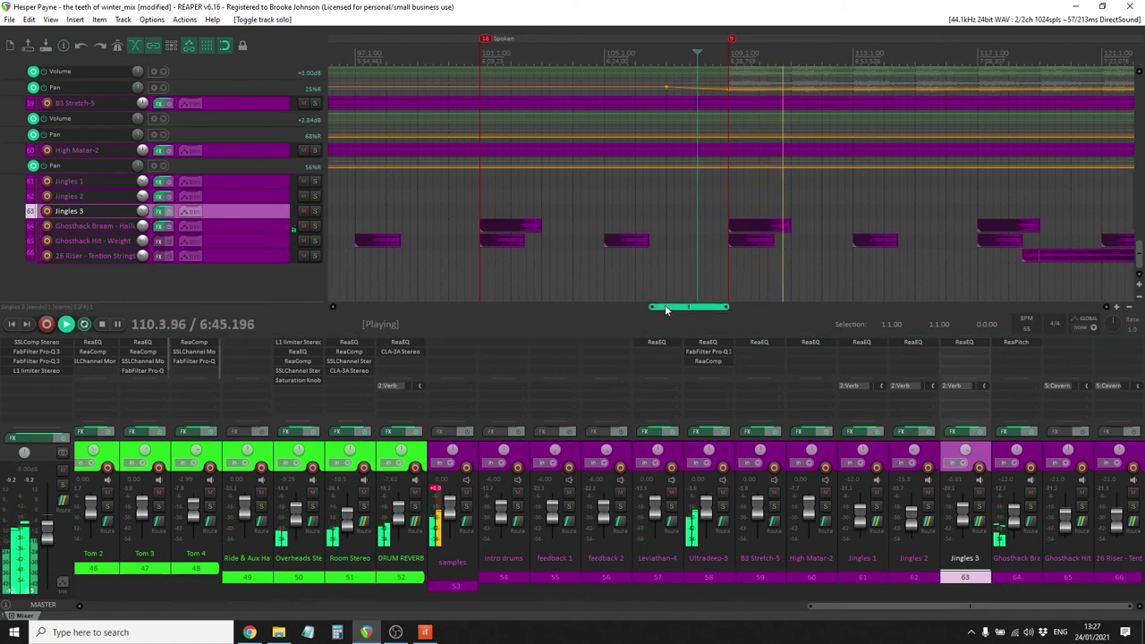
drag(666, 313, 697, 312)
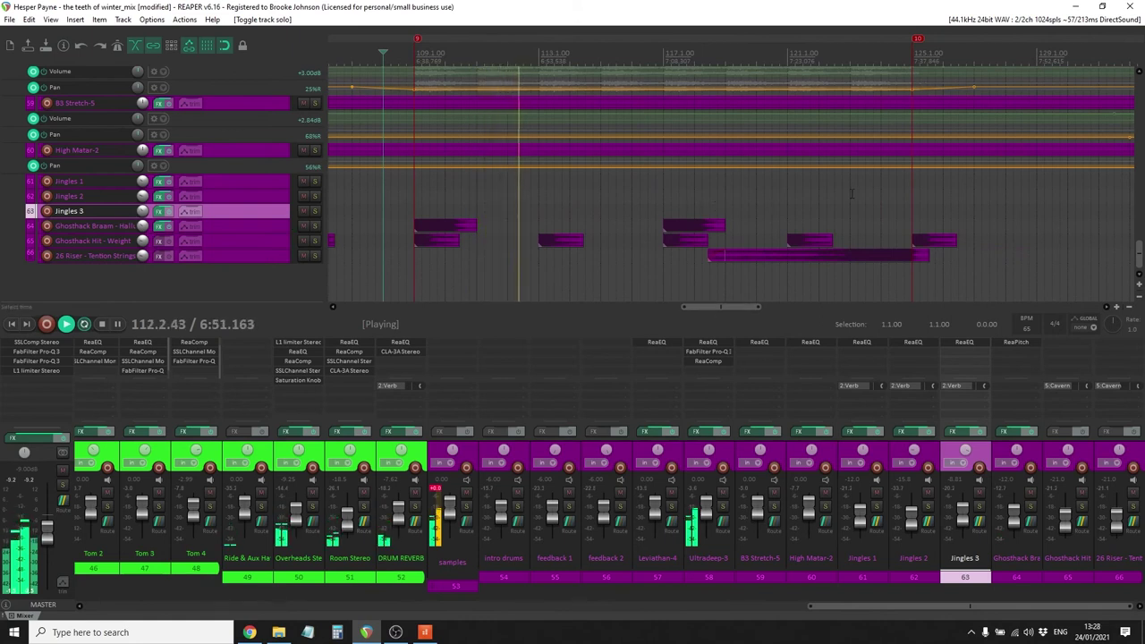
click(708, 187)
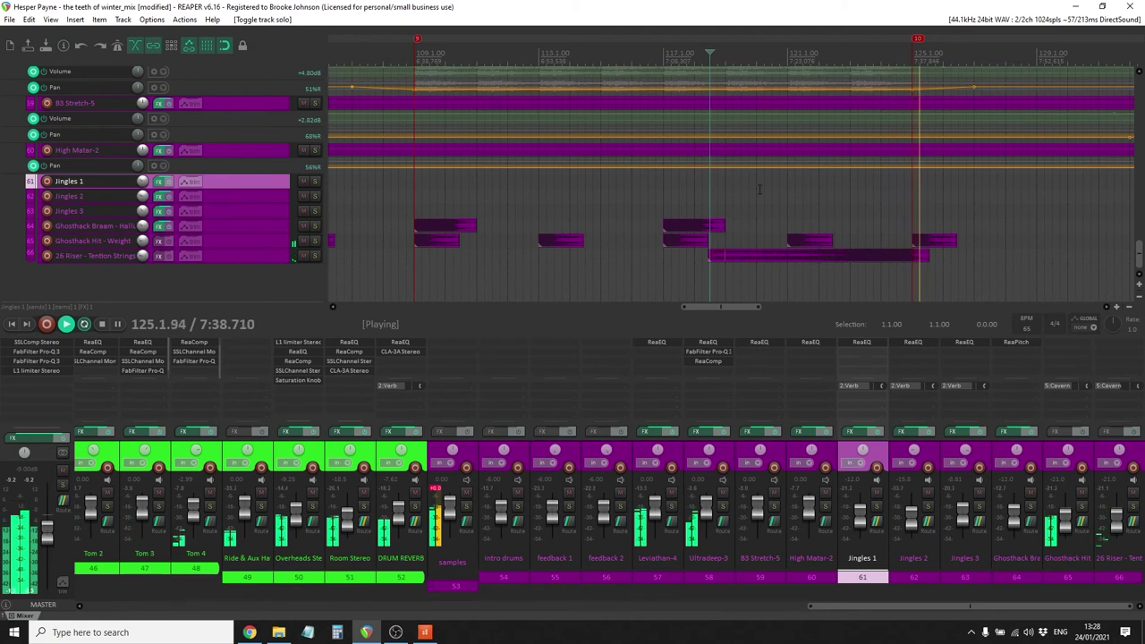
key(space)
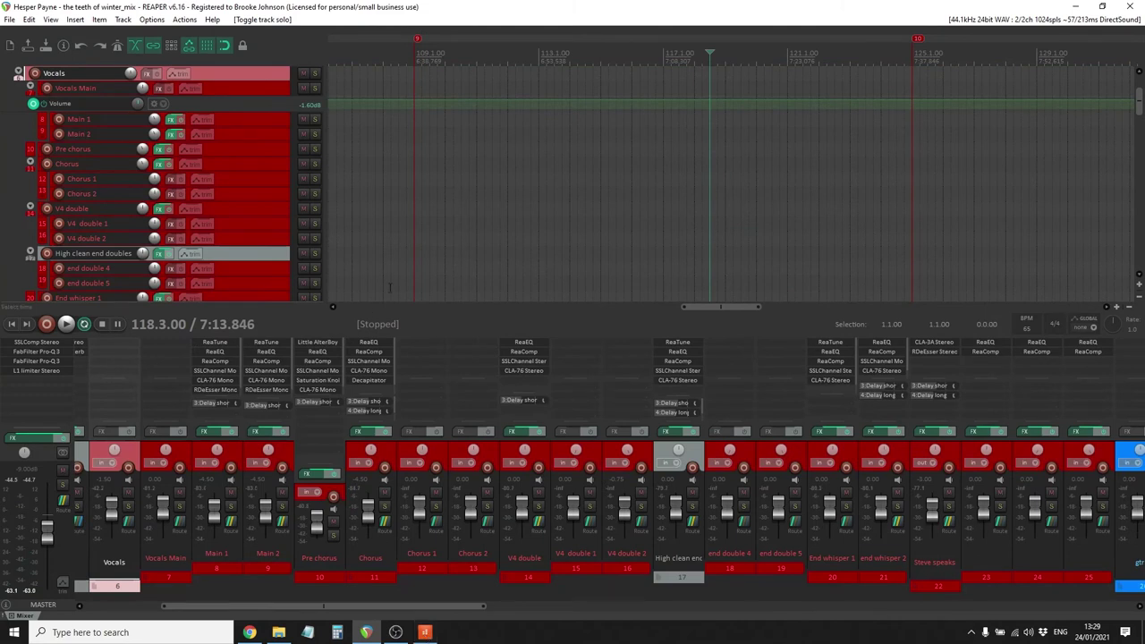
Go to the vocal tracks, solo Main 1, and play it from bar 21 with all its effects bypassed
scroll(247, 158, down, 5)
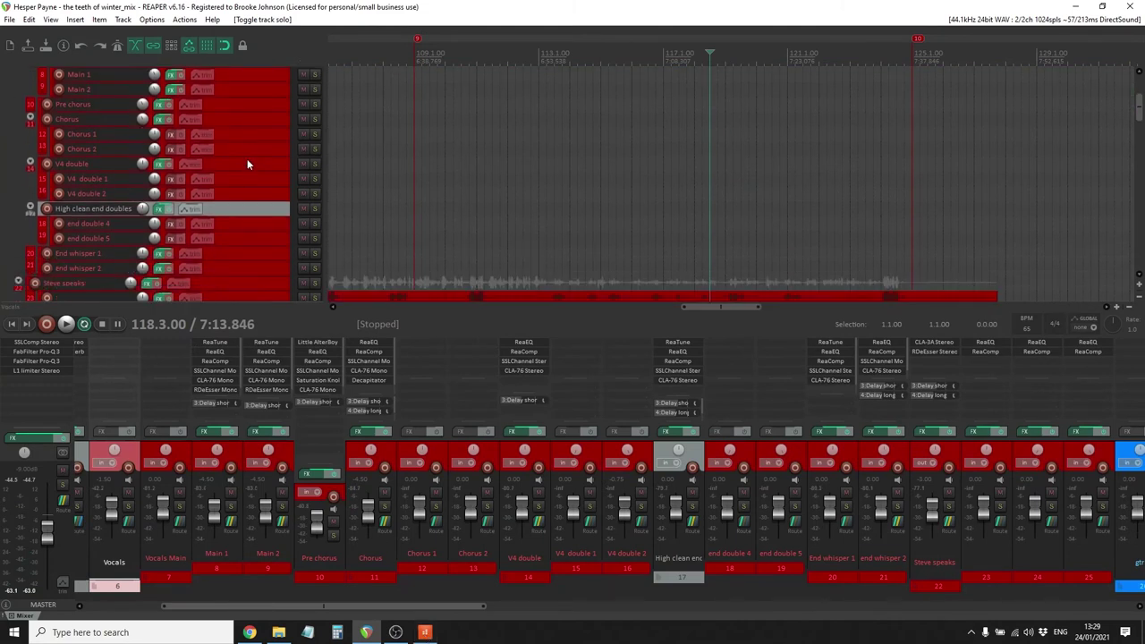
scroll(244, 166, up, 6)
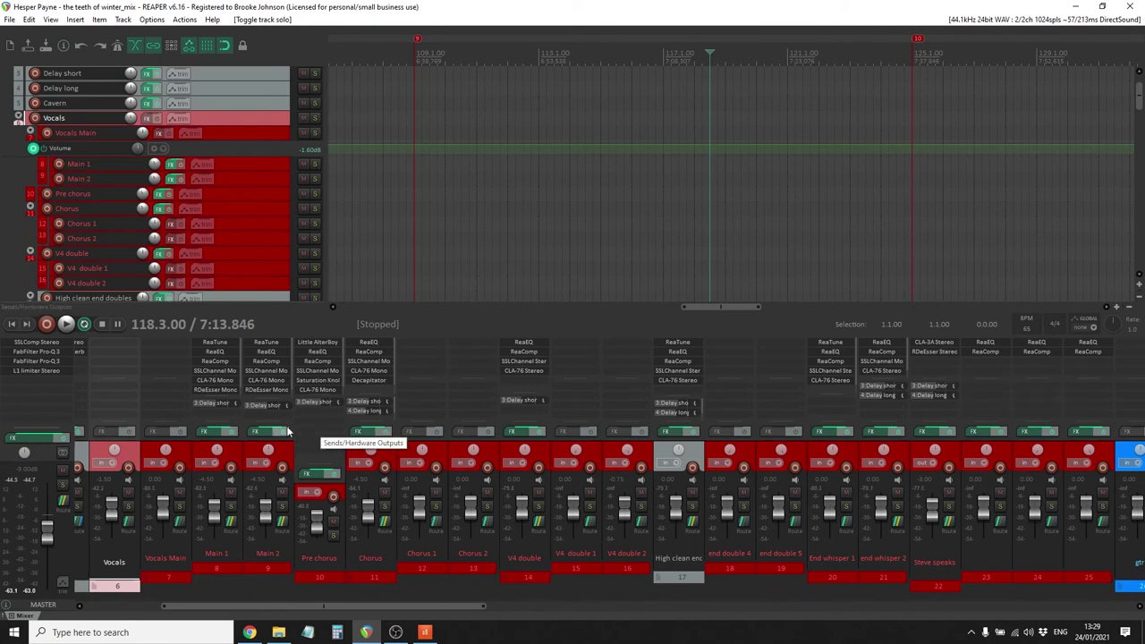
drag(340, 605, 320, 605)
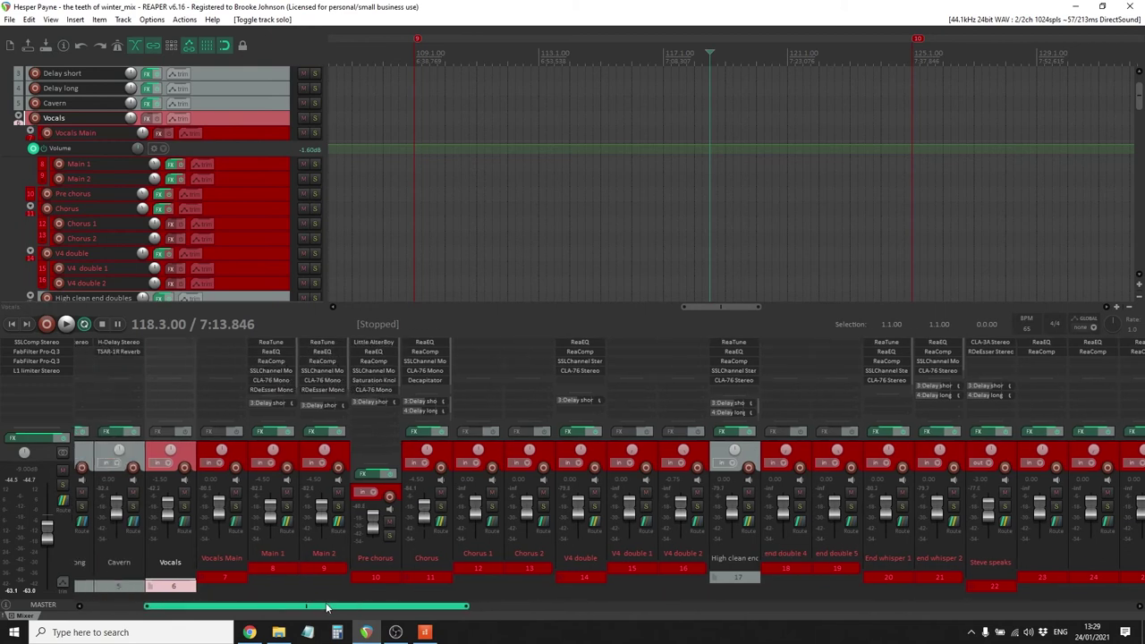
click(287, 453)
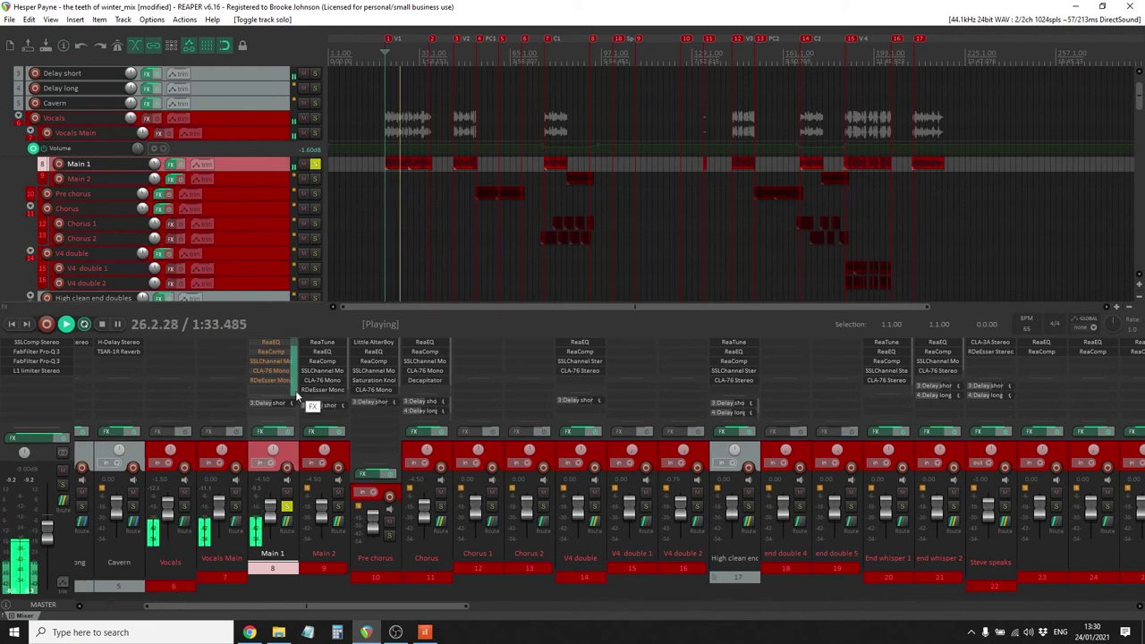
Enable ReaTune on Main 1 and inspect its automatic pitch correction settings before closing the plugin
drag(295, 391, 293, 365)
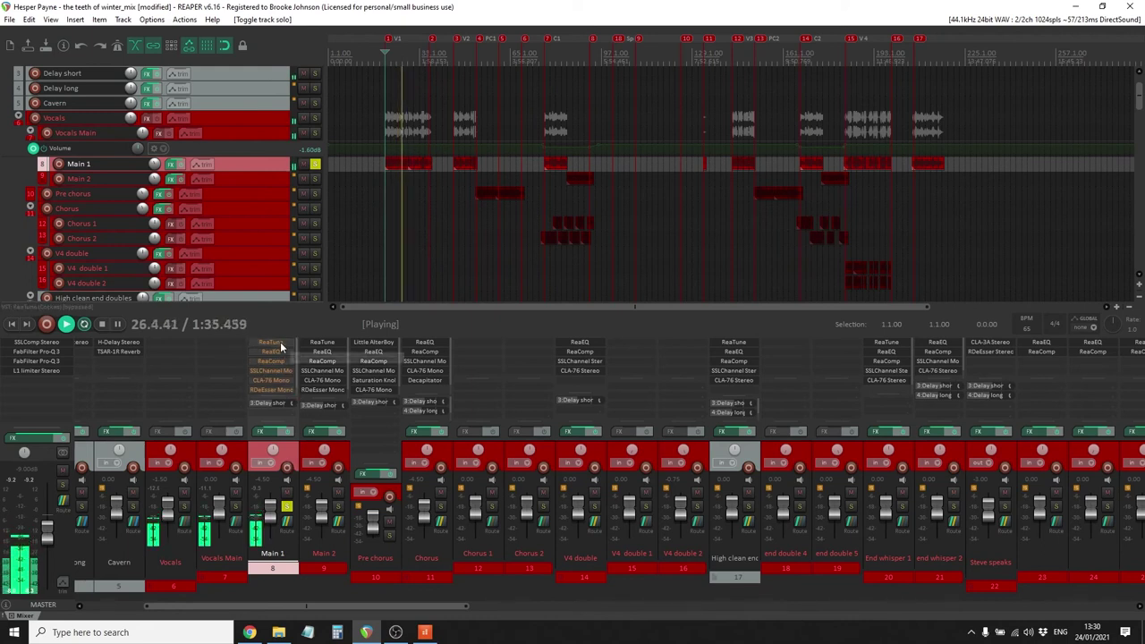
shift+click(281, 343)
click(280, 342)
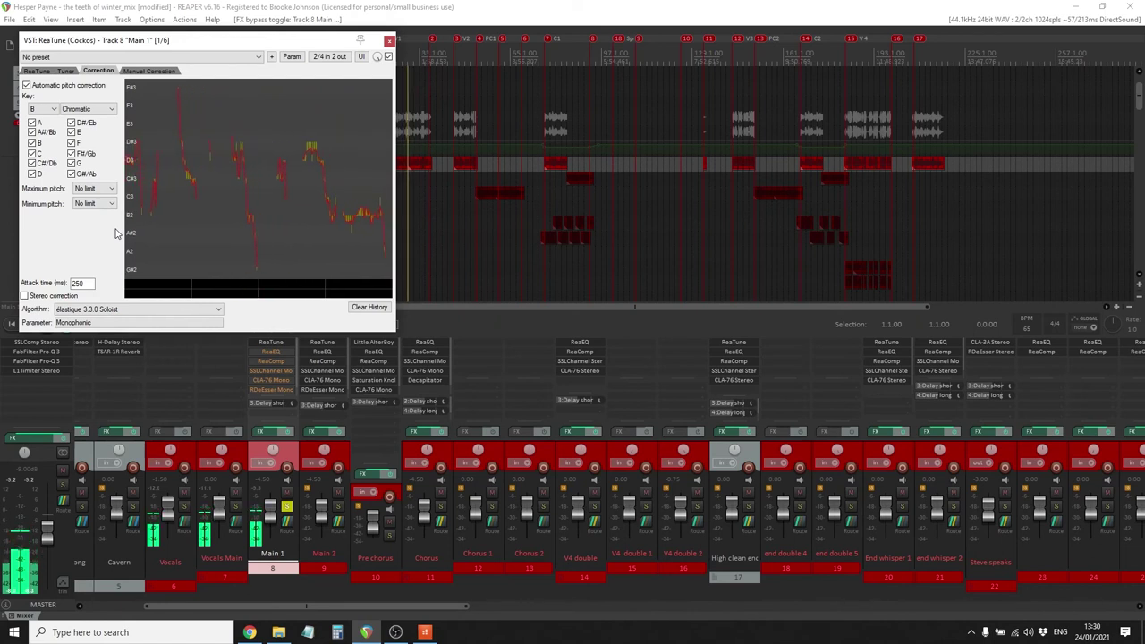
click(390, 41)
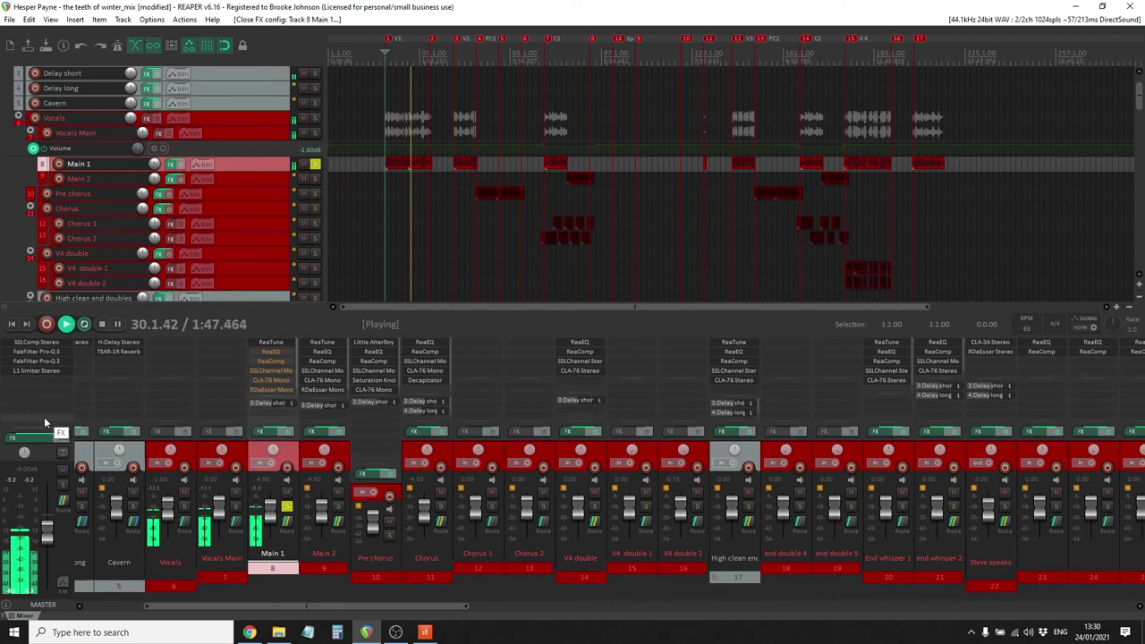
Enable Main 1's ReaEQ, audition band 3 boosted to 10.2 dB, set its gain to -6.1 dB, and close the plugin
click(285, 351)
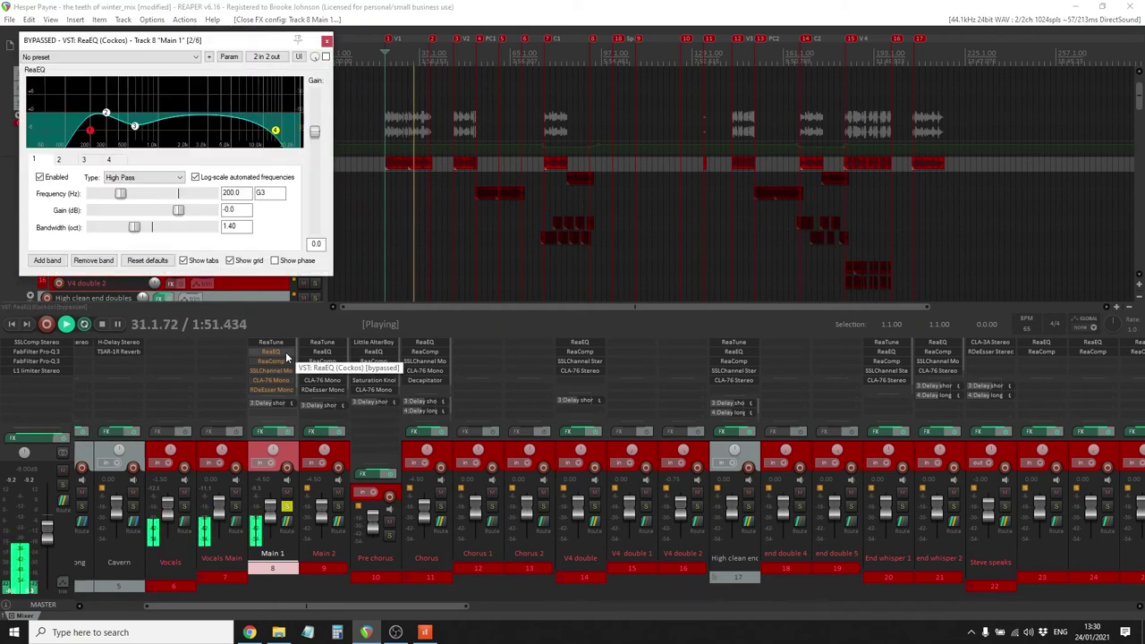
click(327, 57)
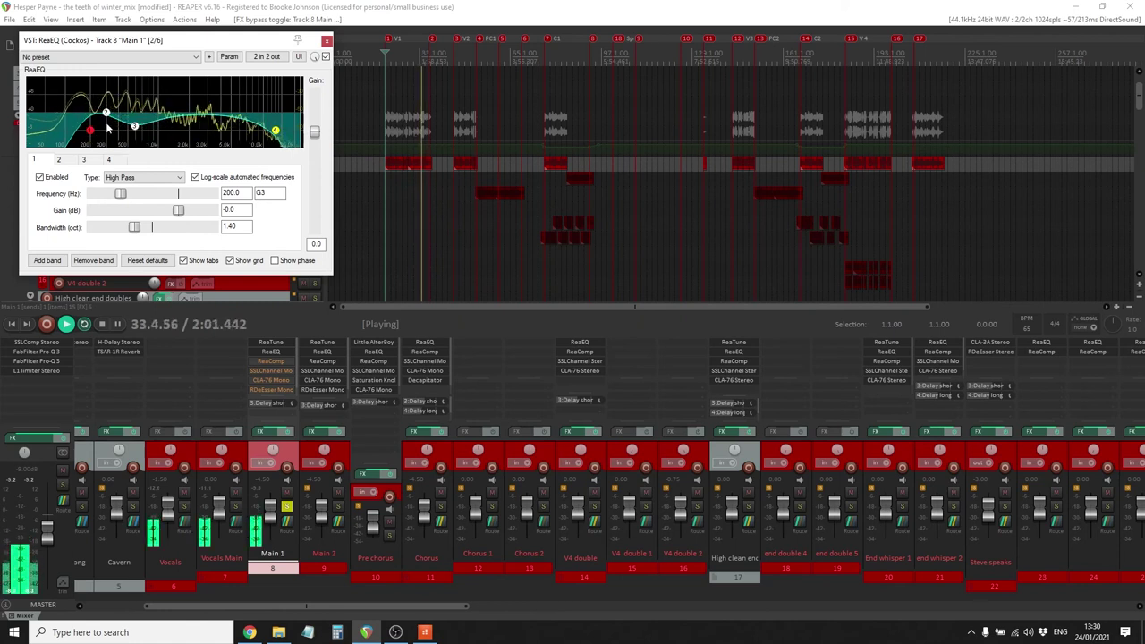
click(135, 128)
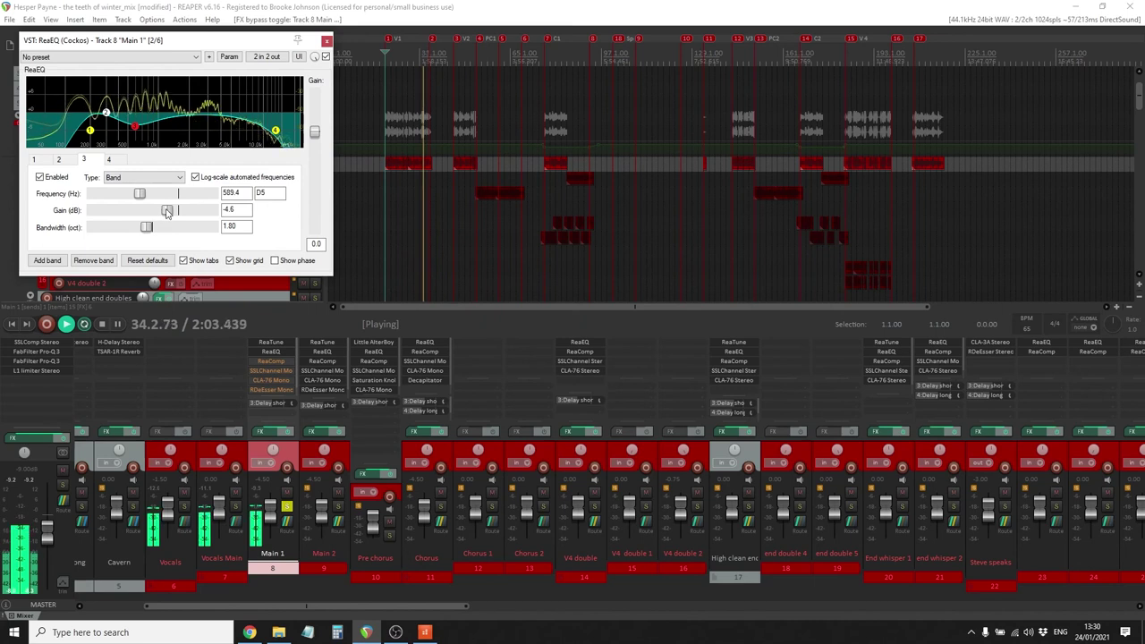
drag(166, 212, 202, 219)
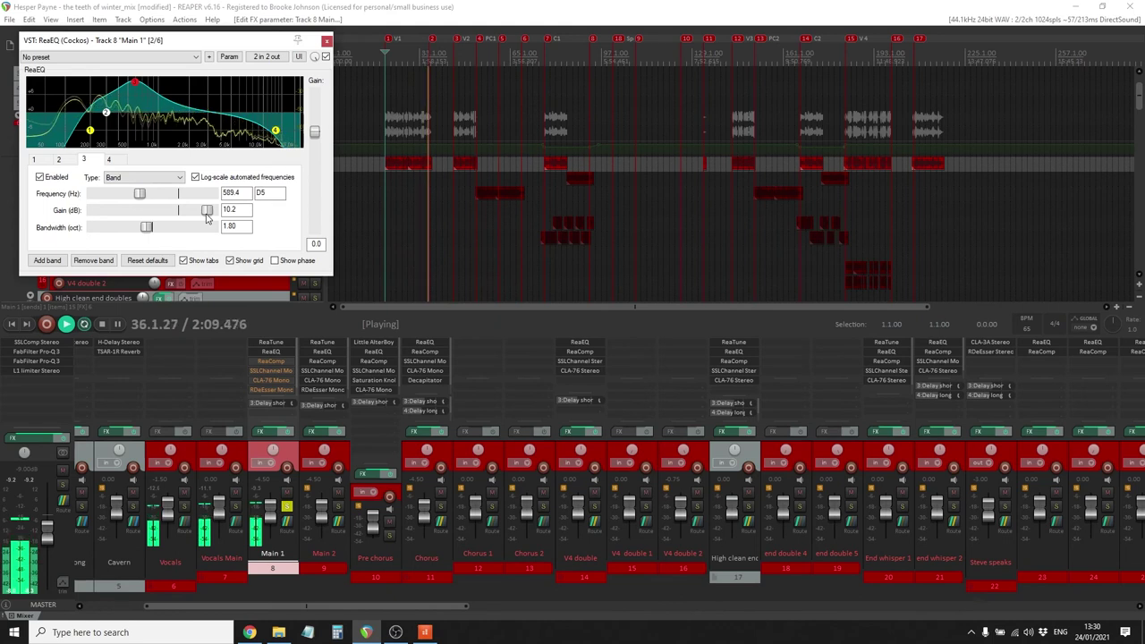
drag(207, 218, 163, 211)
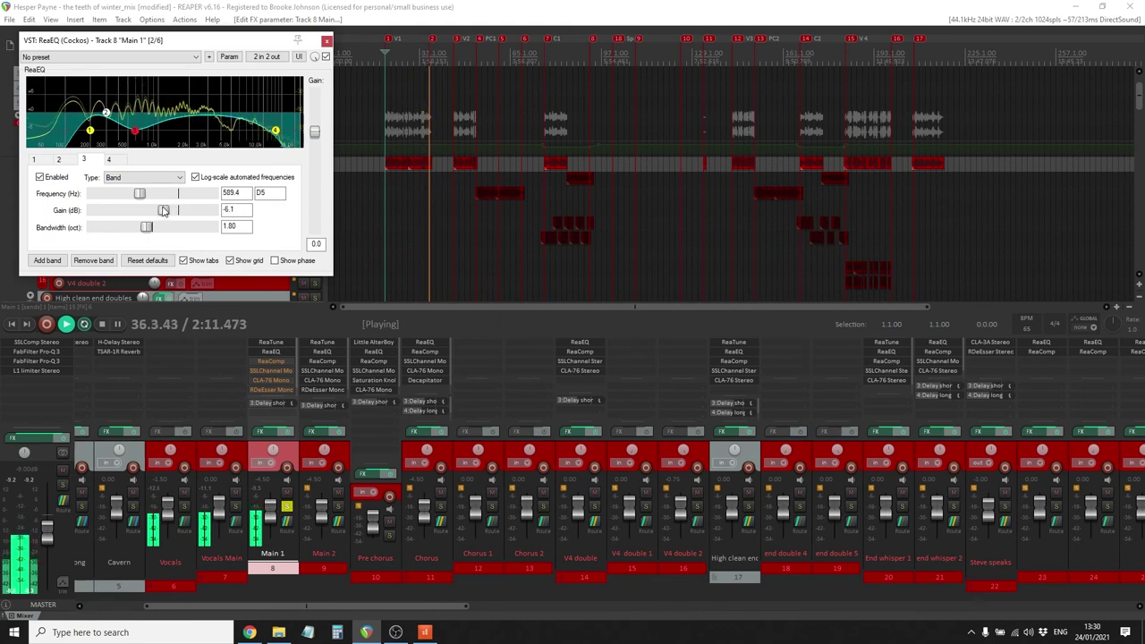
click(327, 41)
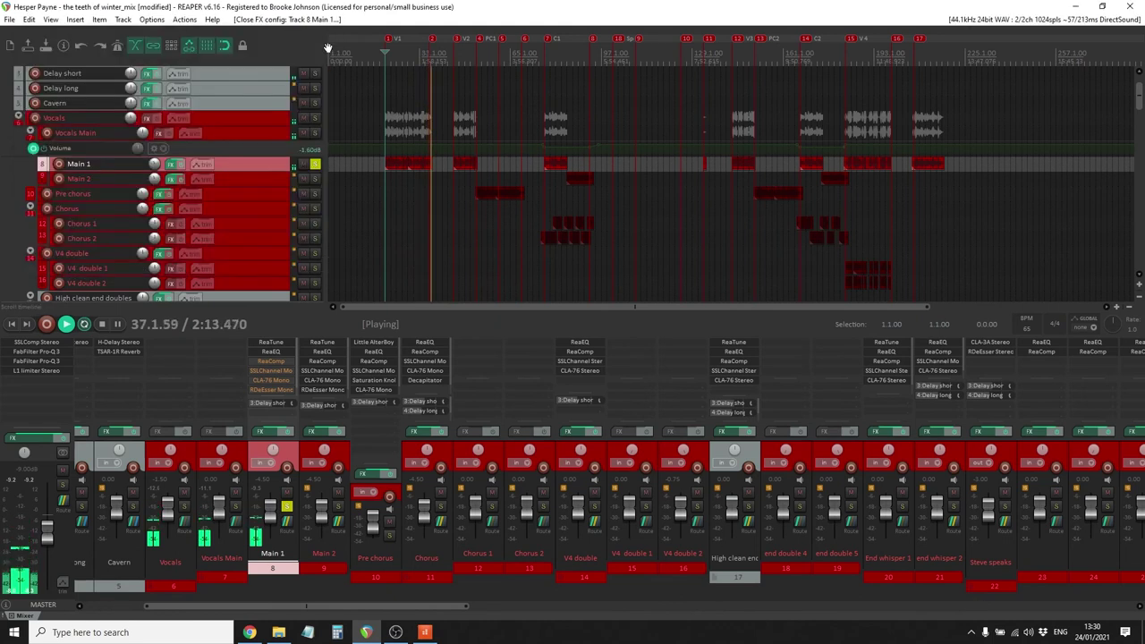
Replay soloed Main 1 from bar 21, enable its ReaComp to hear the compression, and close the plugin
key(space)
key(space)
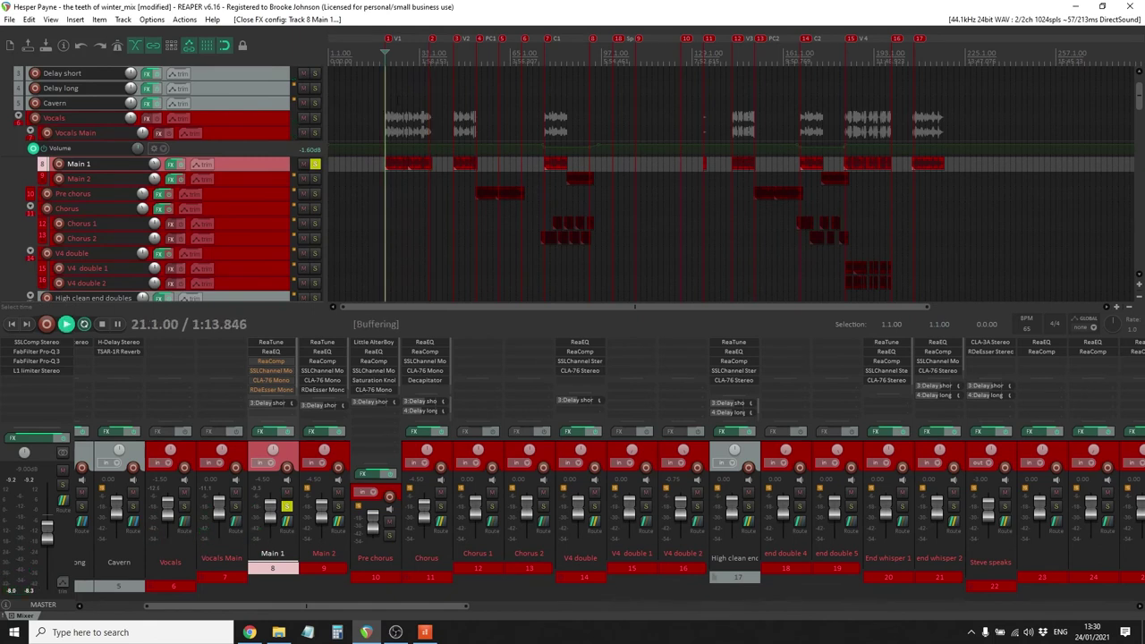
click(283, 361)
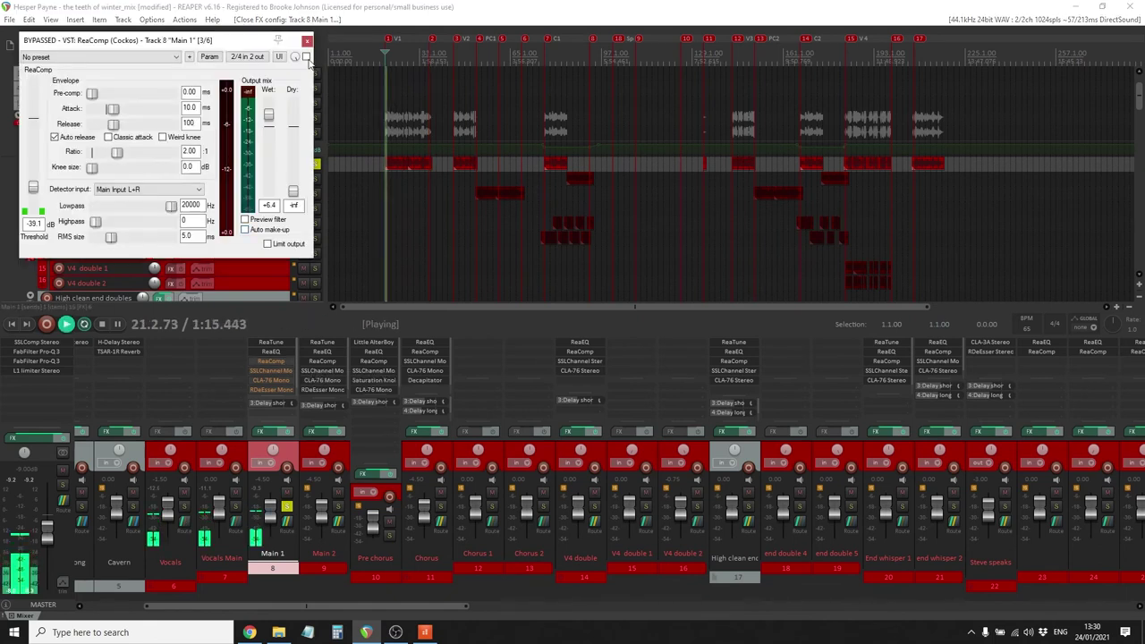
click(306, 56)
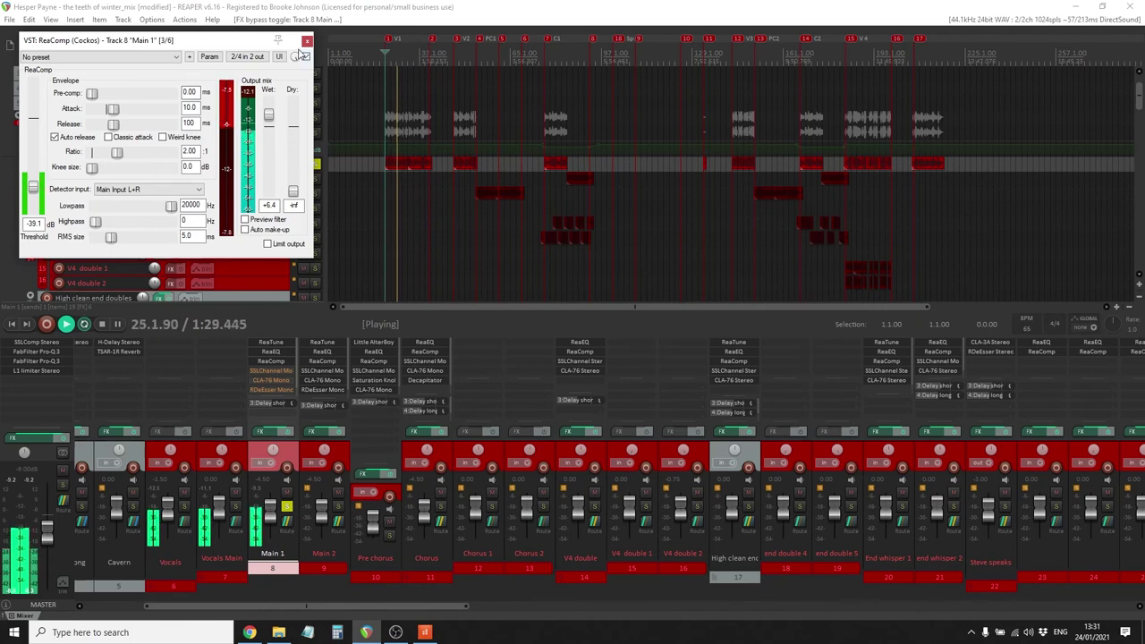
click(306, 41)
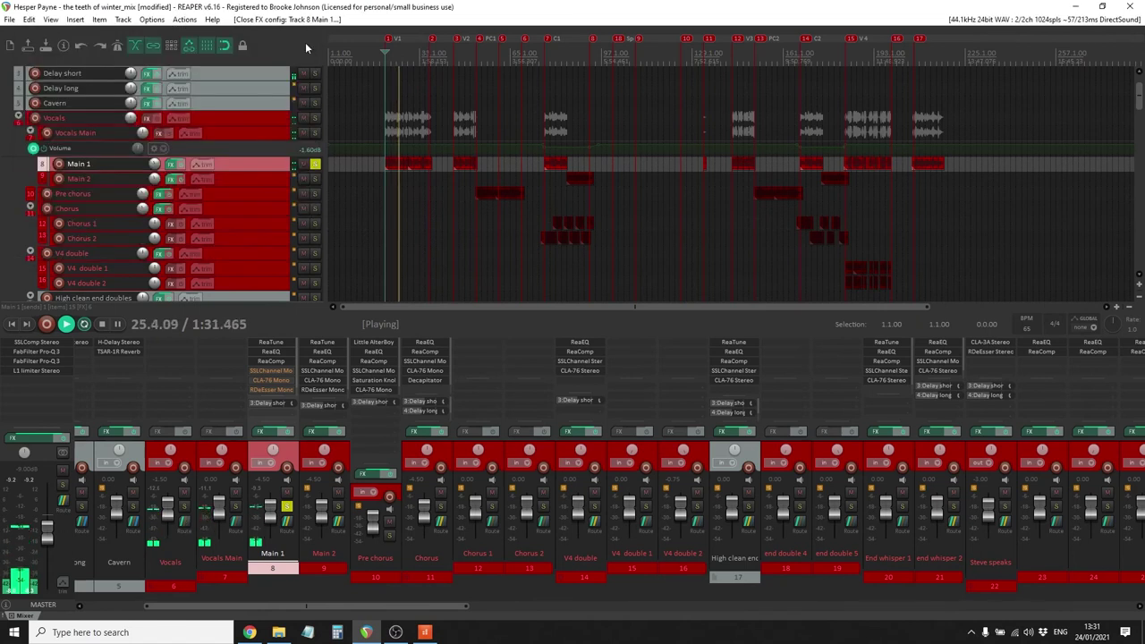
Enable SSLChannel Mono on Main 1 and review the track's ReaComp settings again
click(252, 370)
click(223, 58)
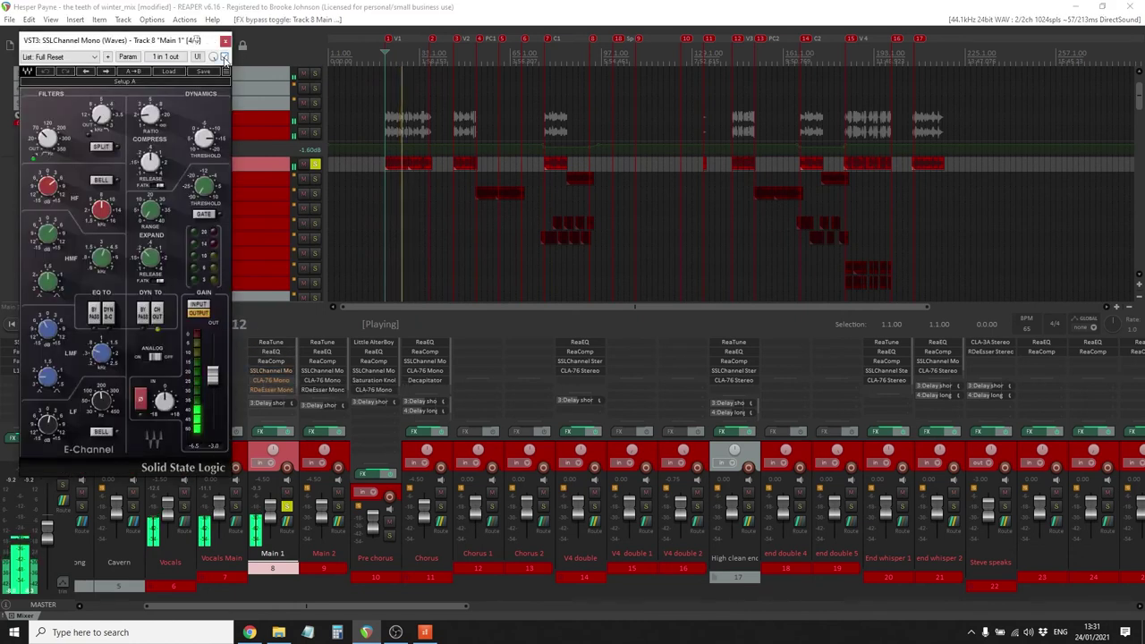
click(271, 361)
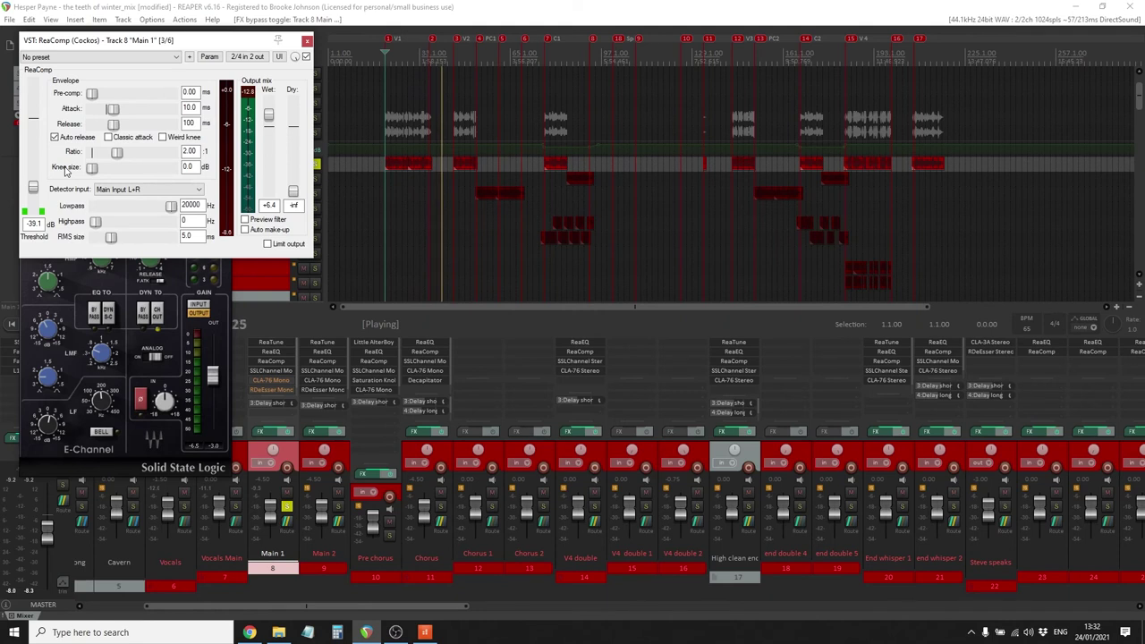
click(308, 41)
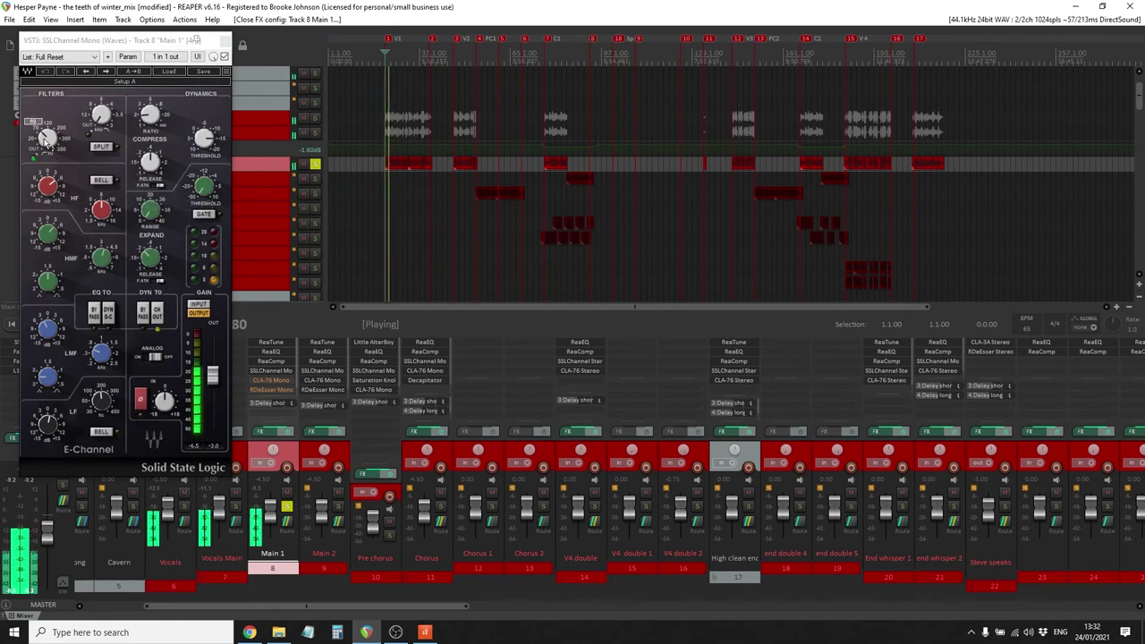
Adjust the HF, HMF and LMF gain controls in Main 1's SSLChannel EQ while the vocal plays
click(47, 185)
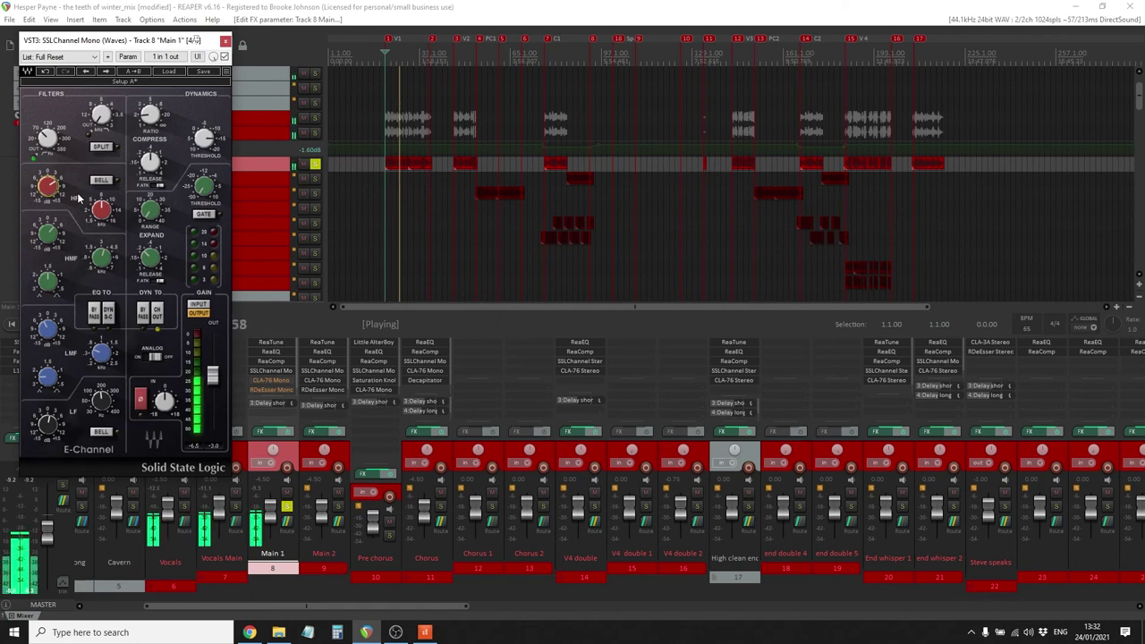
drag(47, 237, 48, 235)
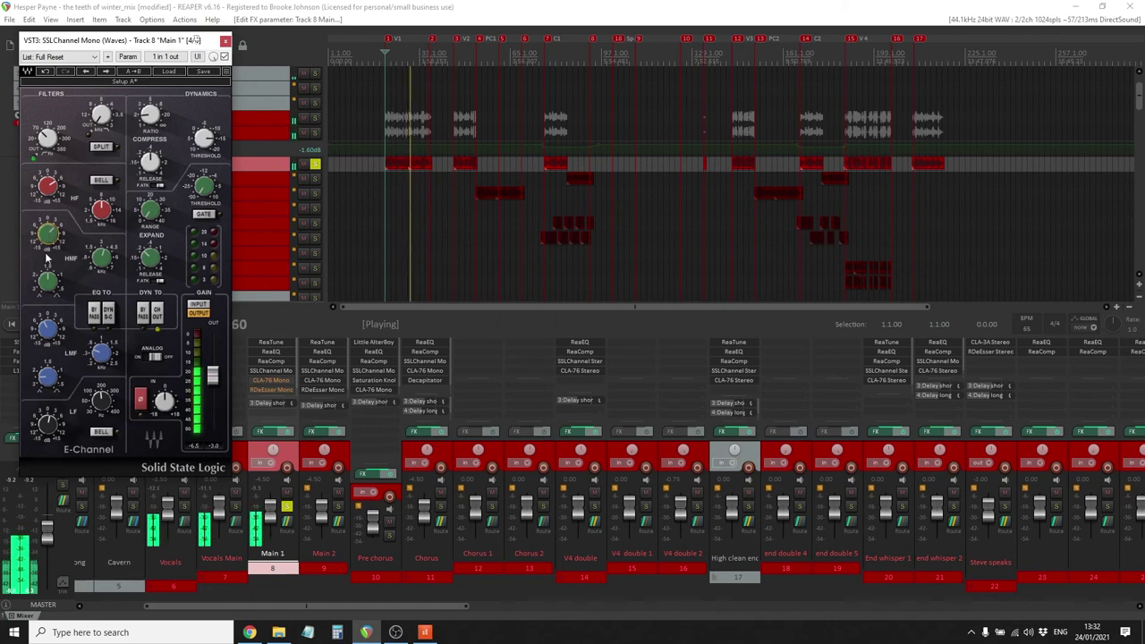
drag(48, 330, 49, 311)
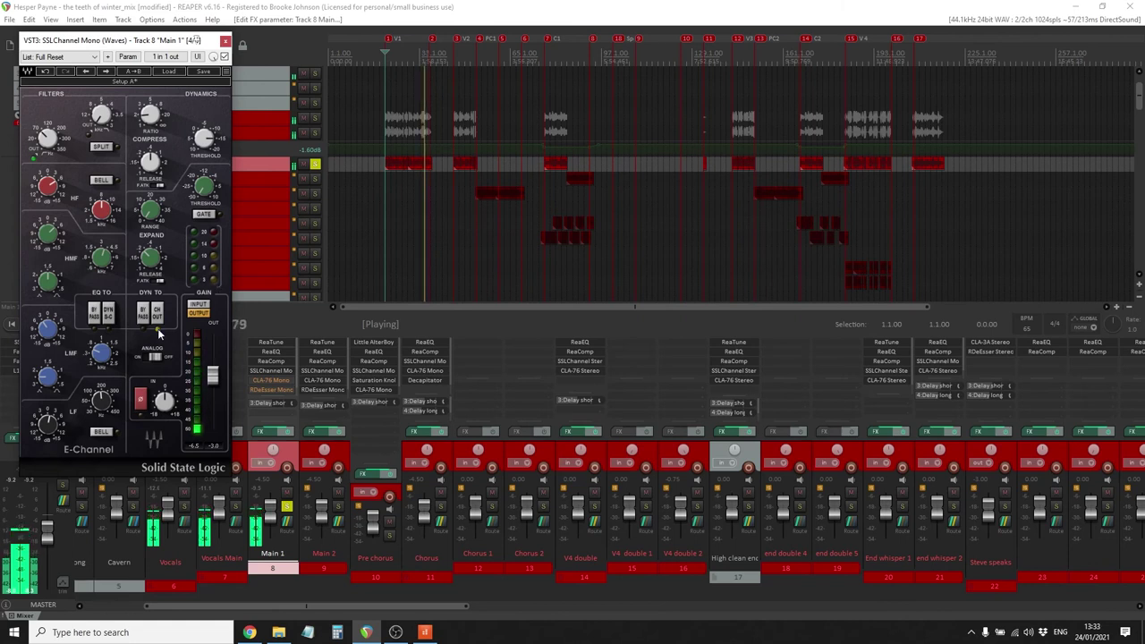
Switch from SSLChannel to an enabled CLA-76 on Main 1, hear the vocal unsoloed in the mix, and solo it again
click(225, 42)
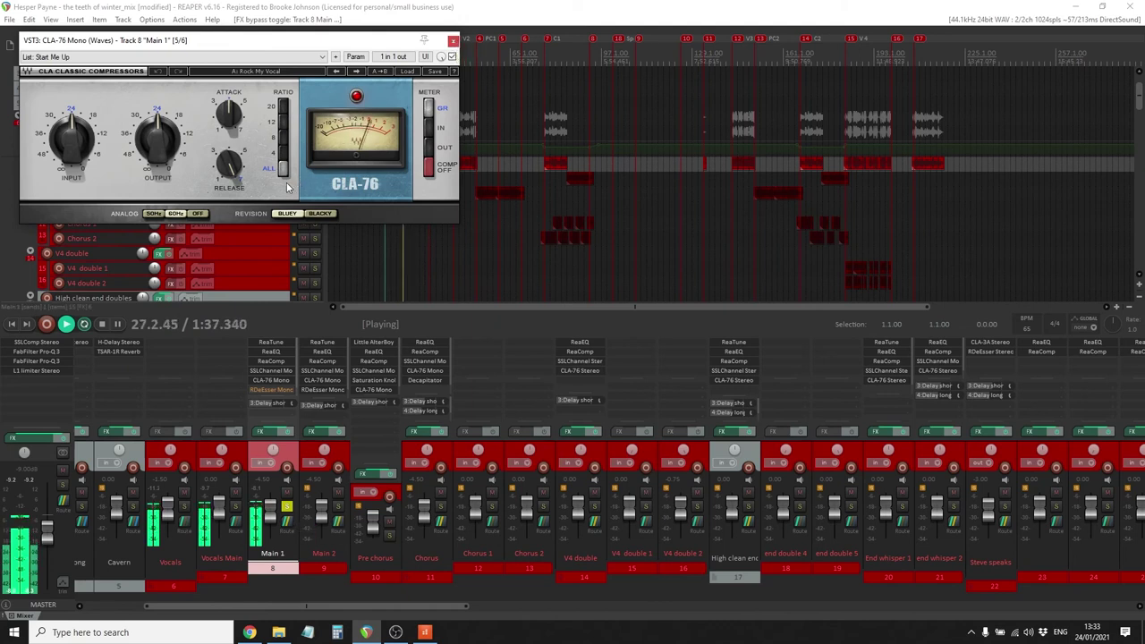
click(291, 512)
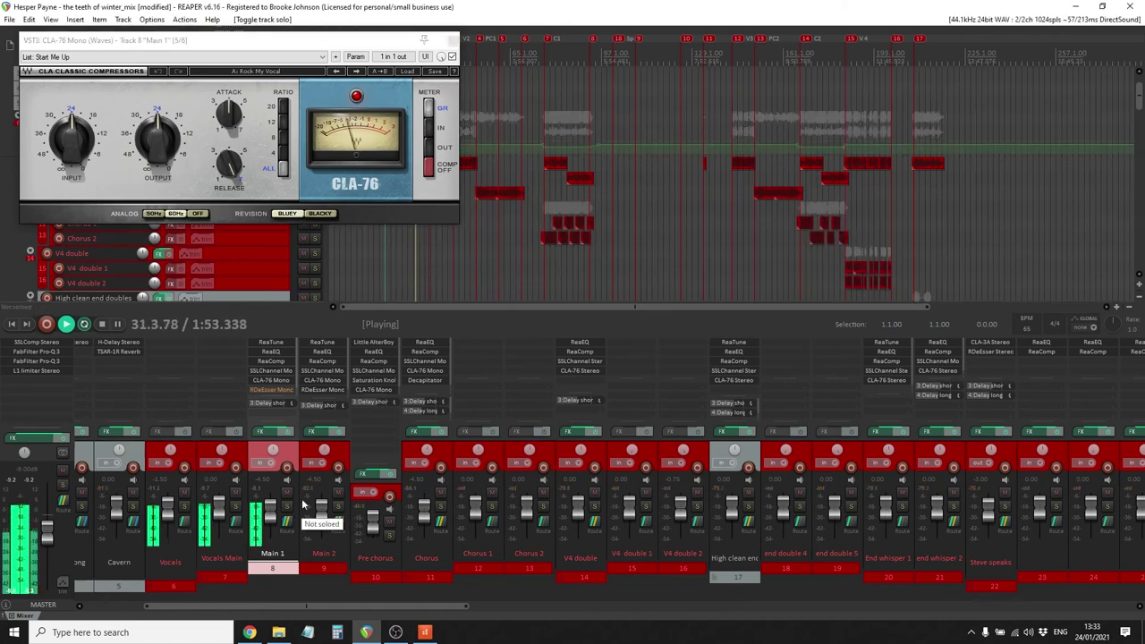
click(453, 41)
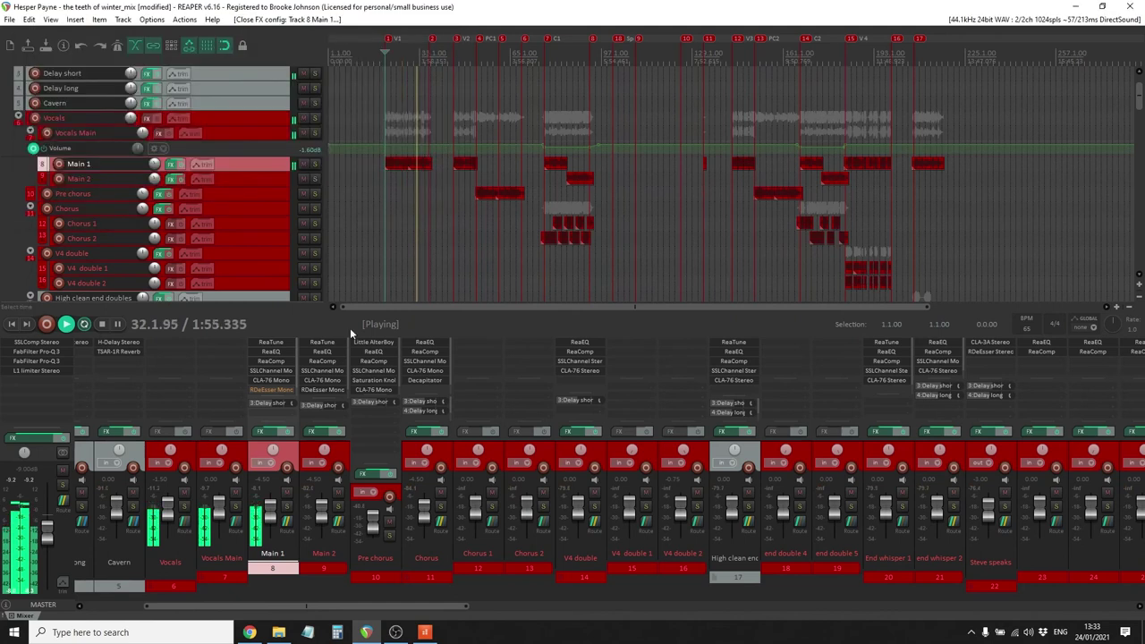
click(286, 508)
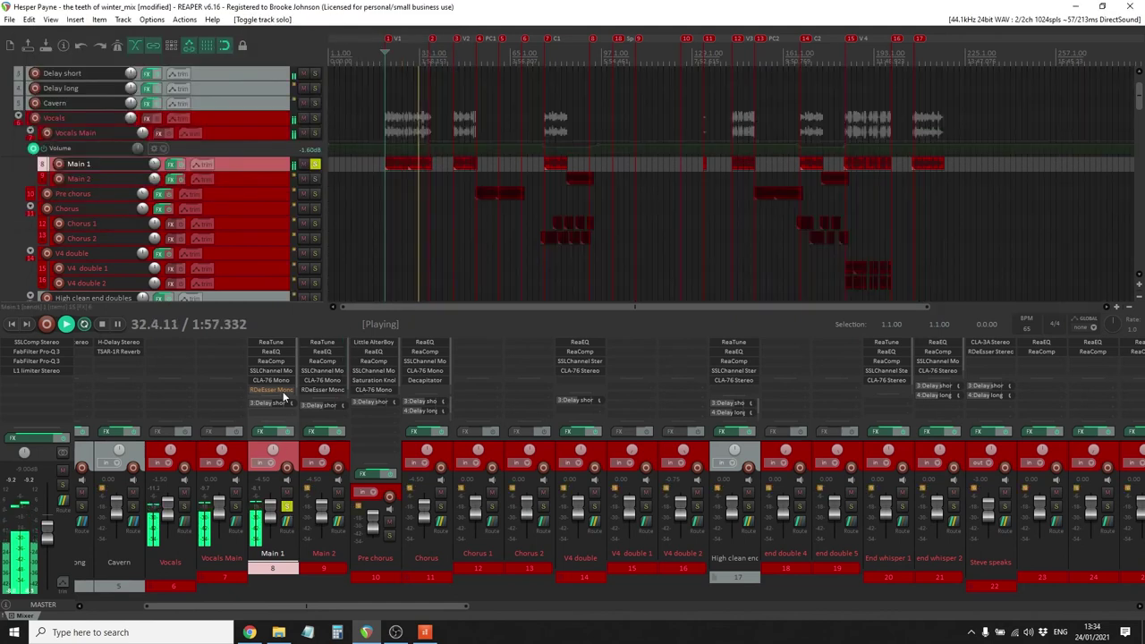
Enable RDeEsser Mono on Main 1 during playback and close the plugin
click(271, 390)
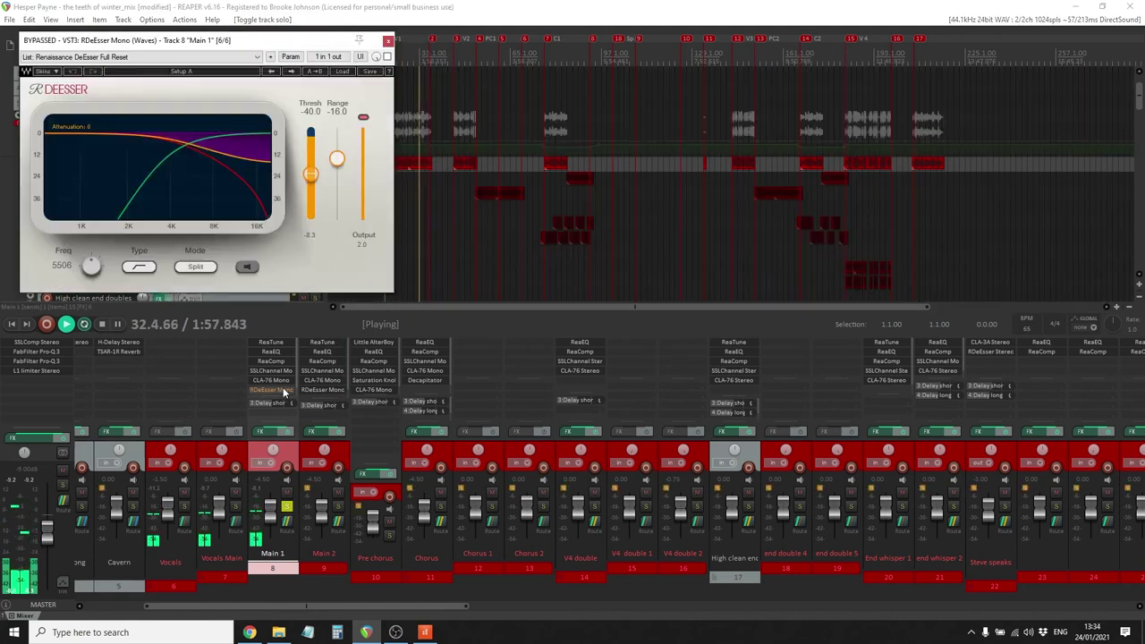
click(387, 57)
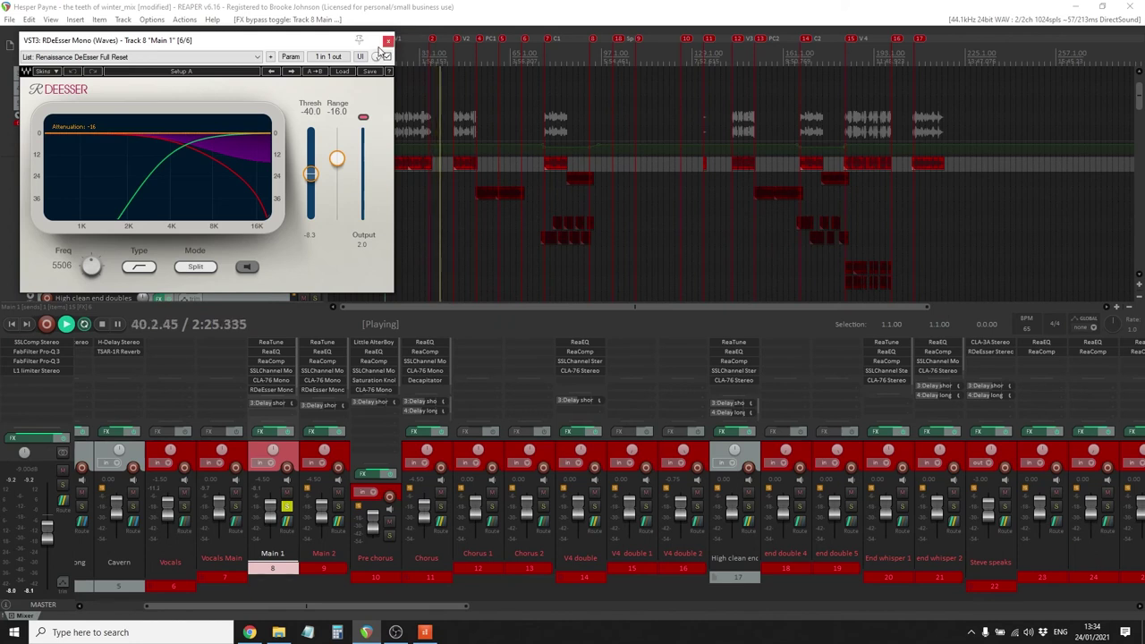
click(387, 41)
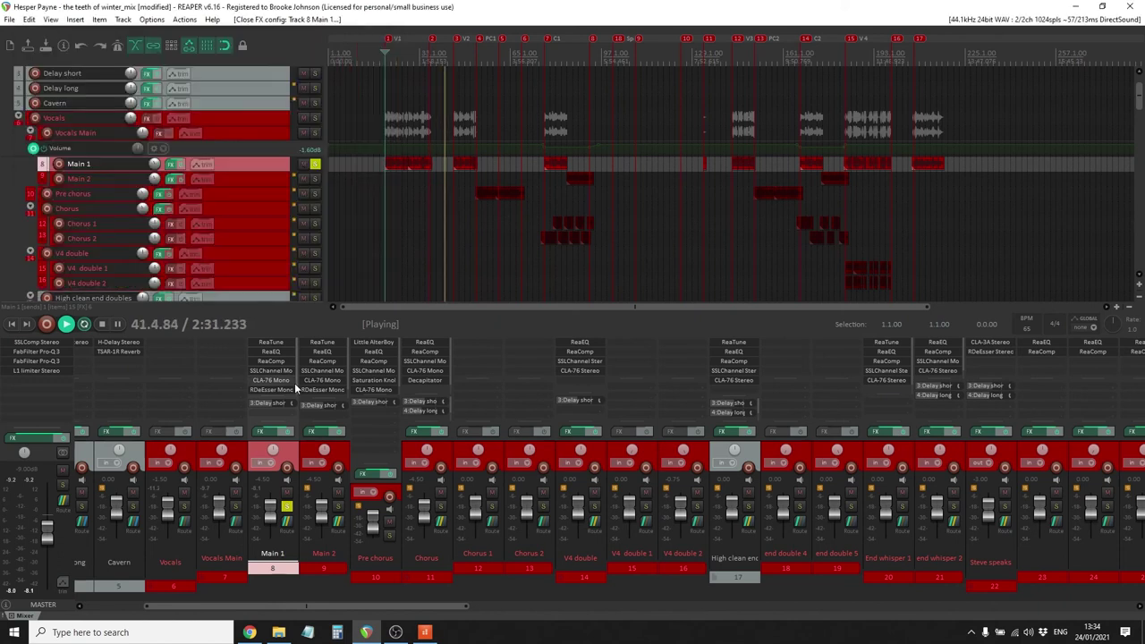
Inspect Main 1's Delay short send and that track's H-Delay settings, replaying the soloed vocal from bar 21
click(281, 405)
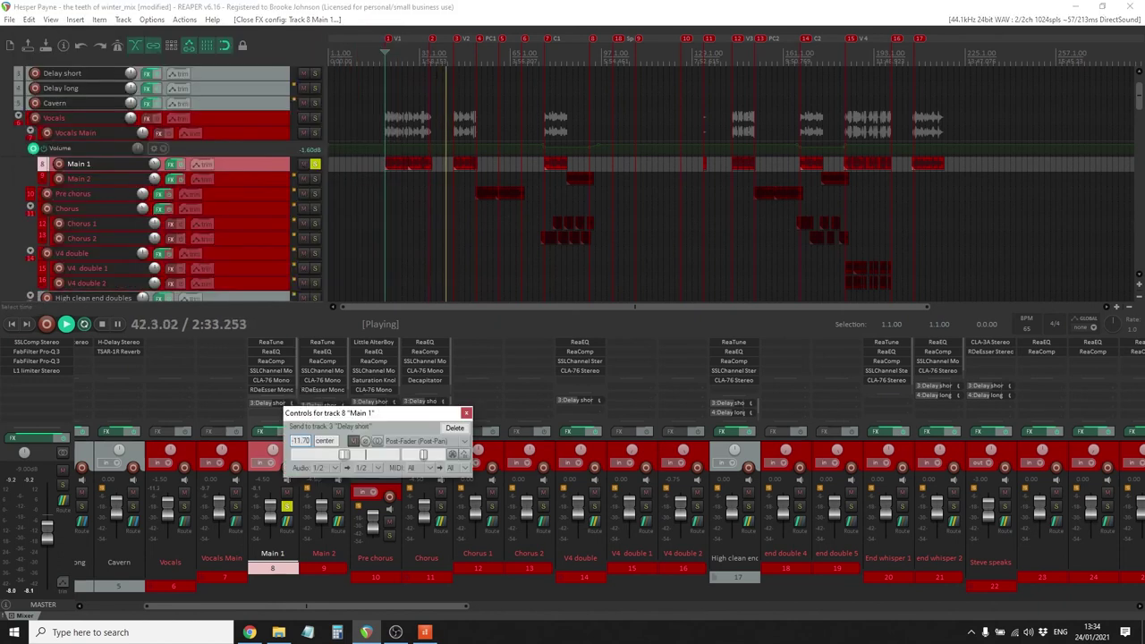
click(263, 453)
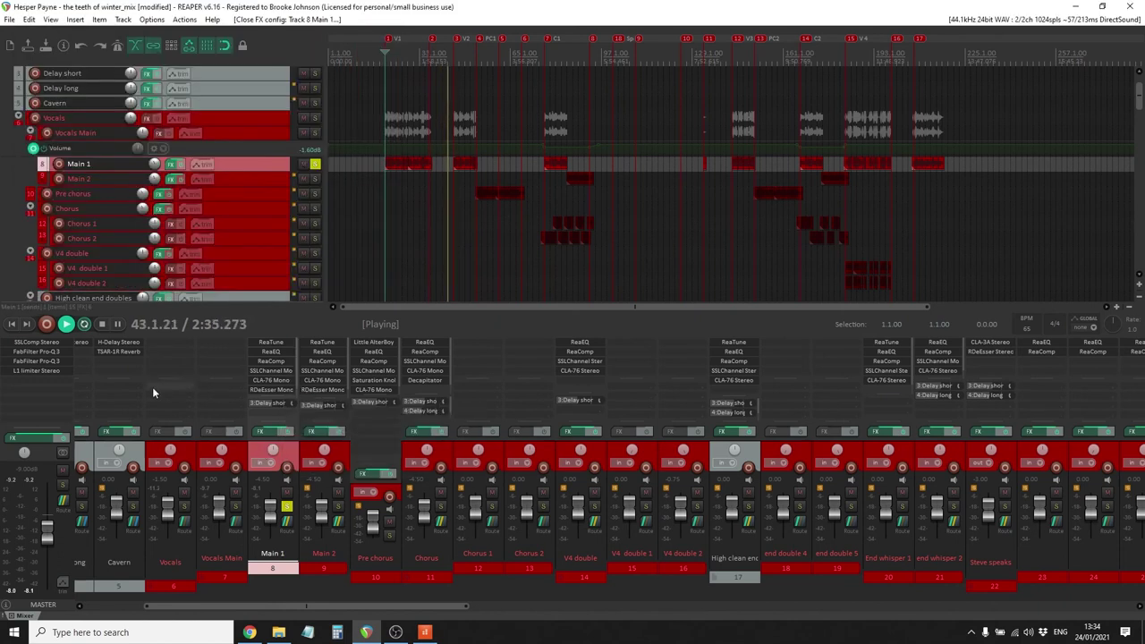
scroll(152, 388, left, 4)
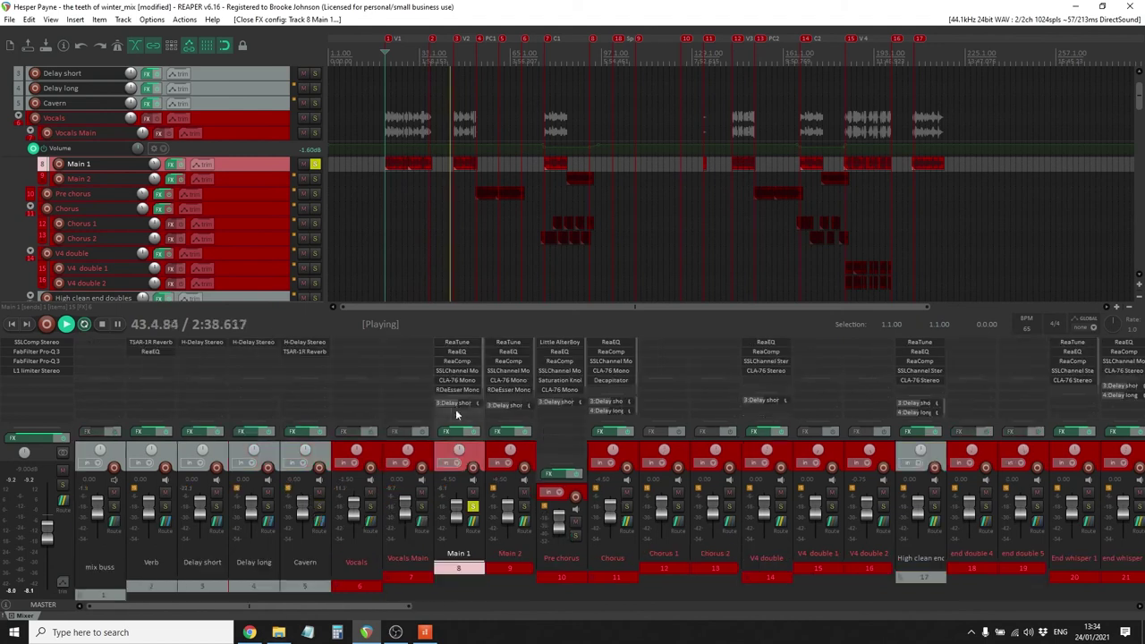
click(213, 340)
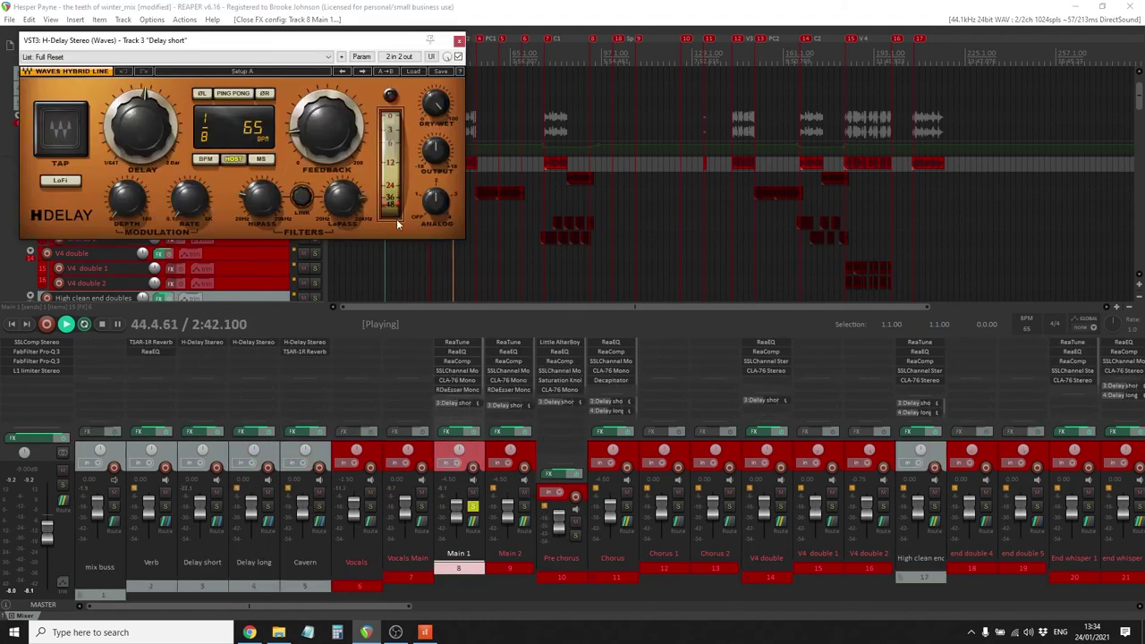
key(space)
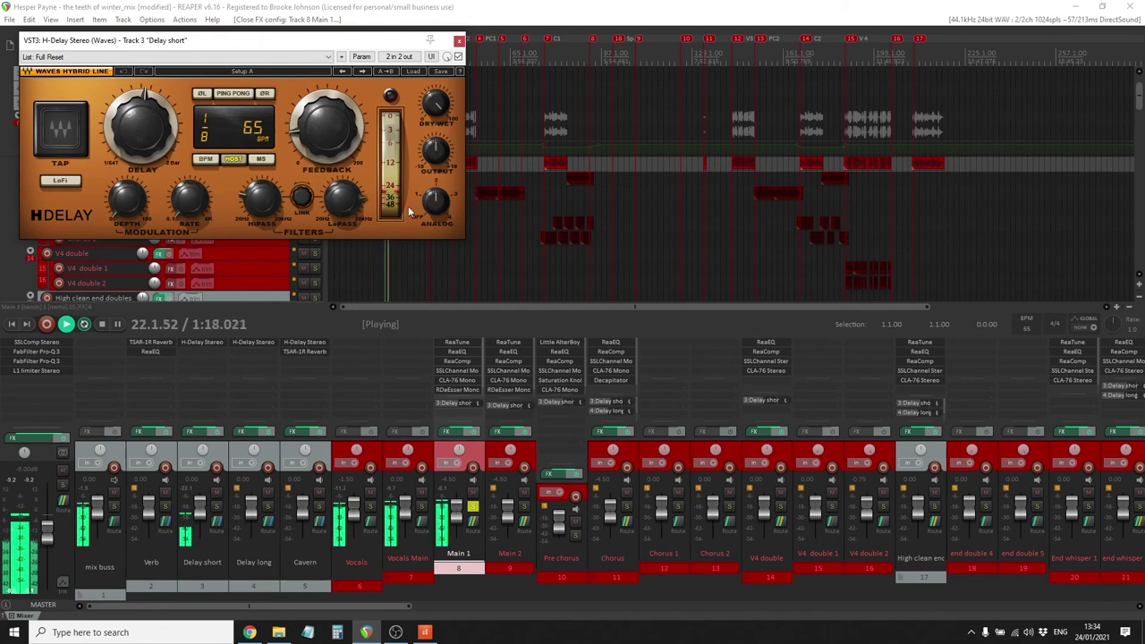
Close H-Delay, unsolo Main 1 to hear it in the full mix, and stop playback
click(459, 42)
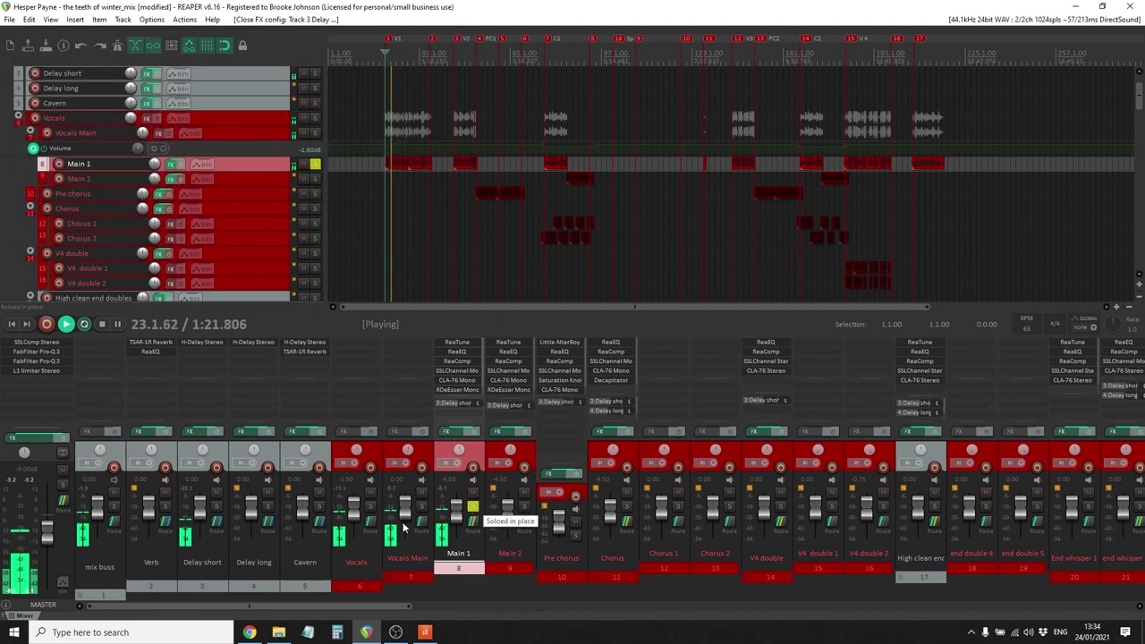
click(472, 507)
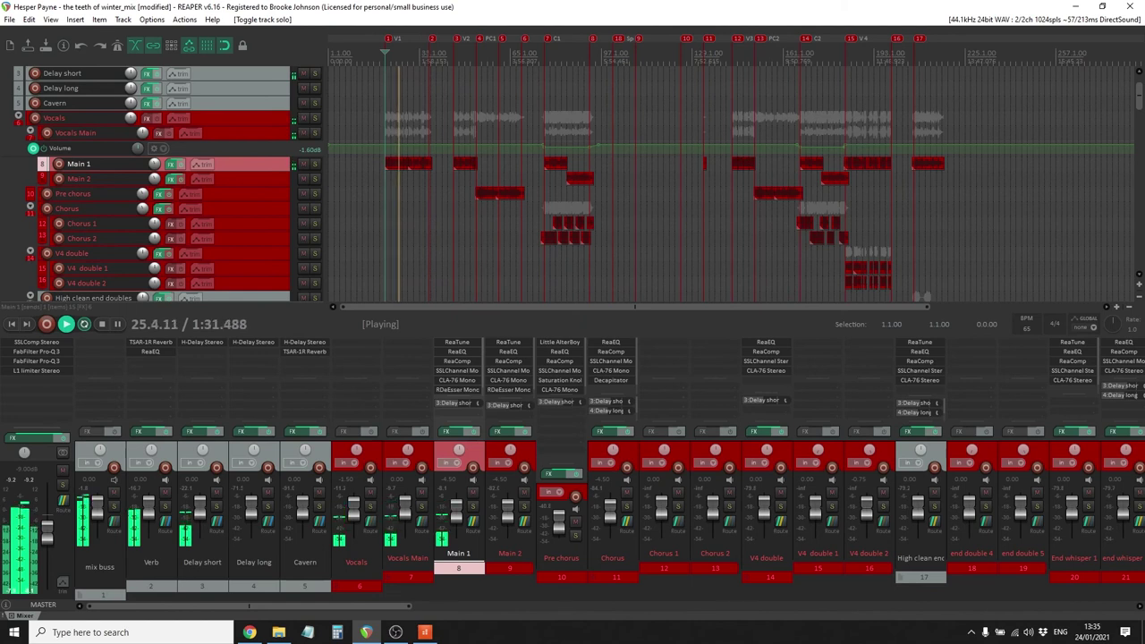
key(space)
Solo the Pre chorus vocal and play it from bar 53 at marker 4
drag(384, 609, 461, 609)
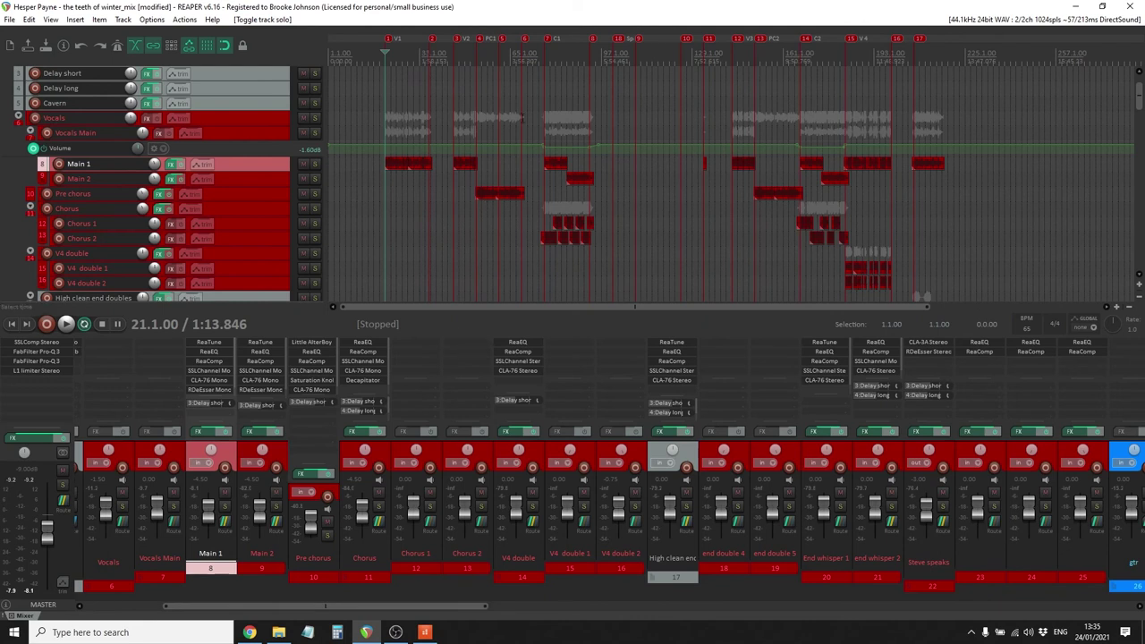
click(477, 52)
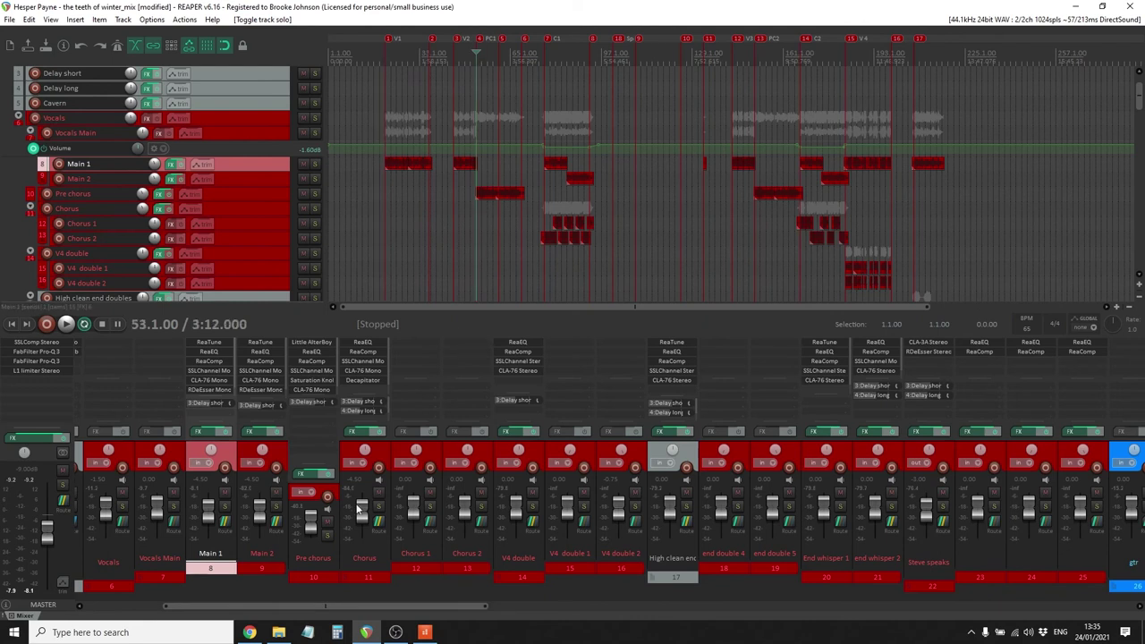
click(327, 535)
key(space)
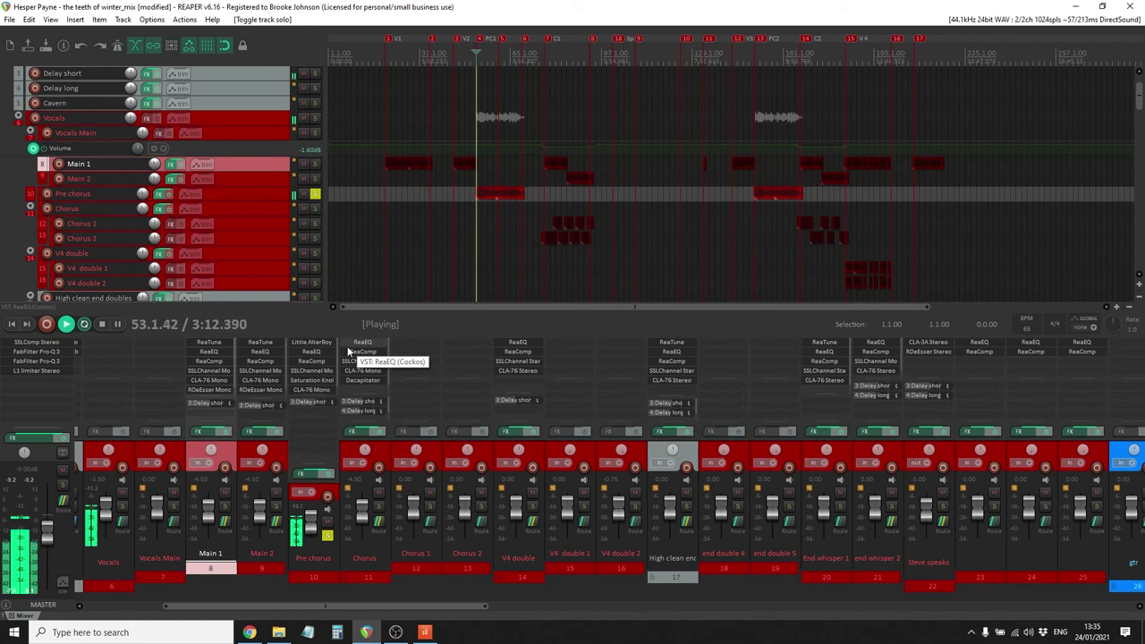
Inspect the Little AlterBoy and Saturation Knob settings on the Pre chorus vocal
click(322, 340)
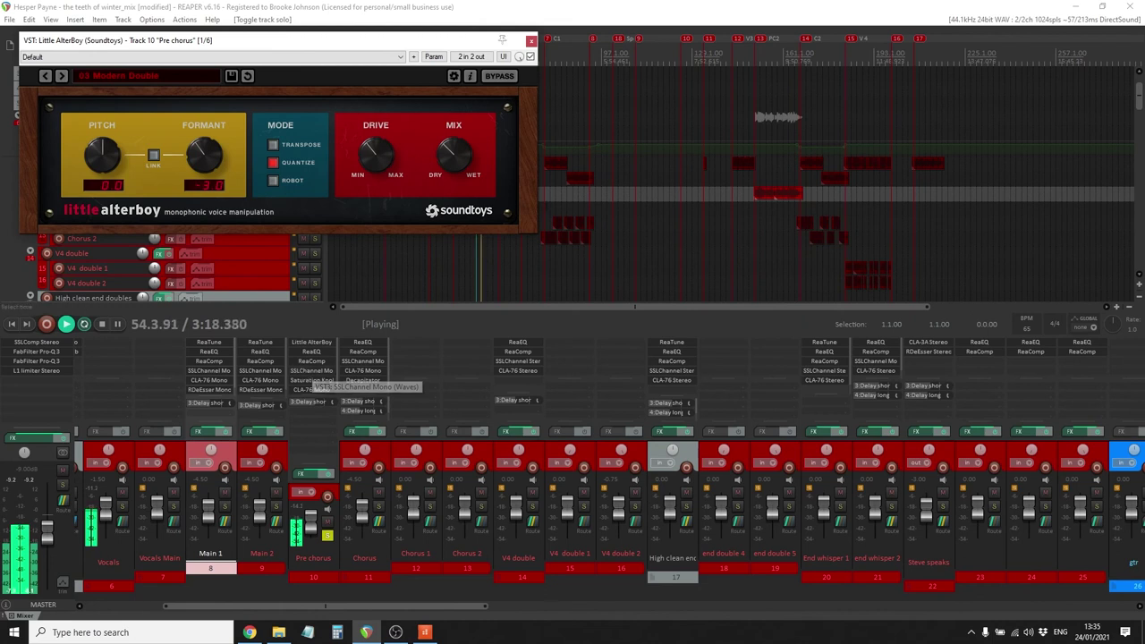
click(531, 41)
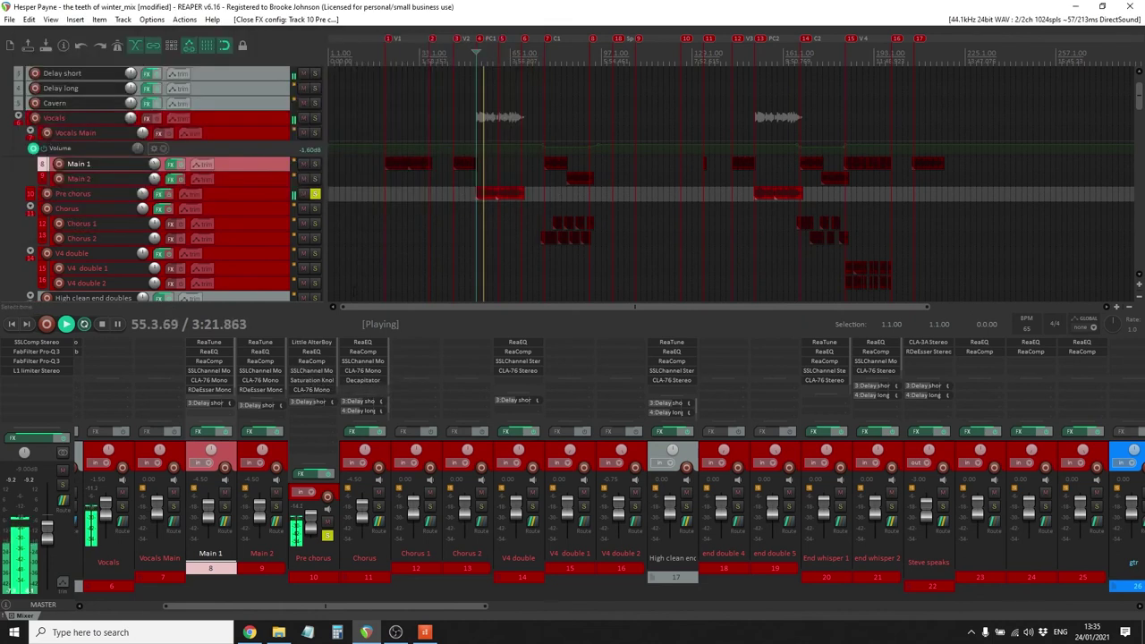
click(311, 381)
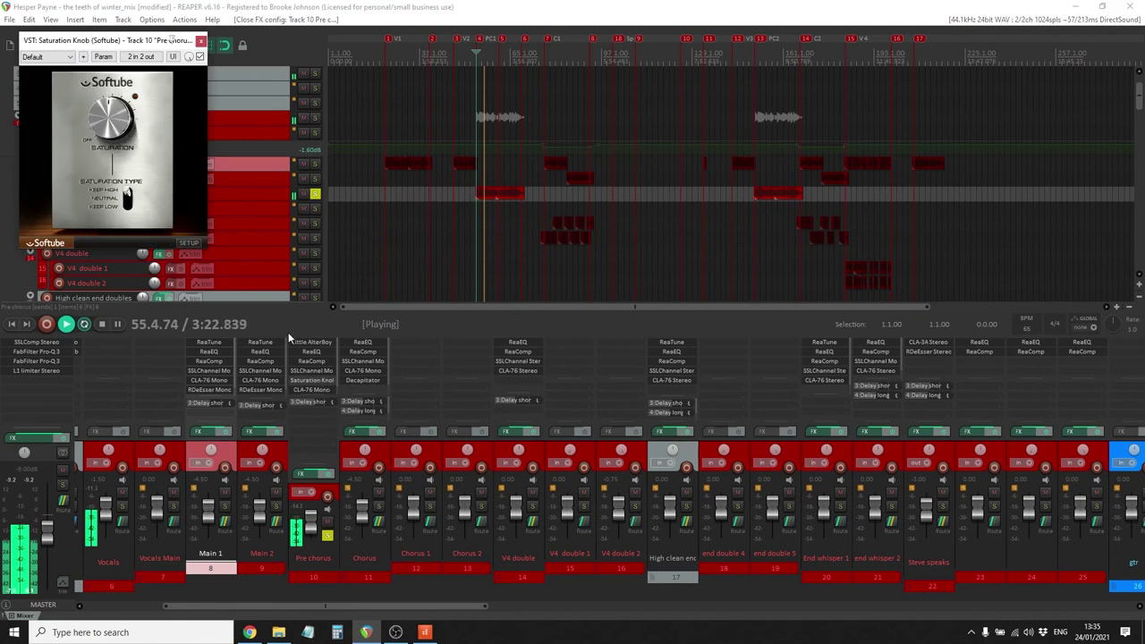
click(202, 42)
Play the mix from marker 7, open Decapitator on the Chorus vocal folder, and solo that folder
click(30, 208)
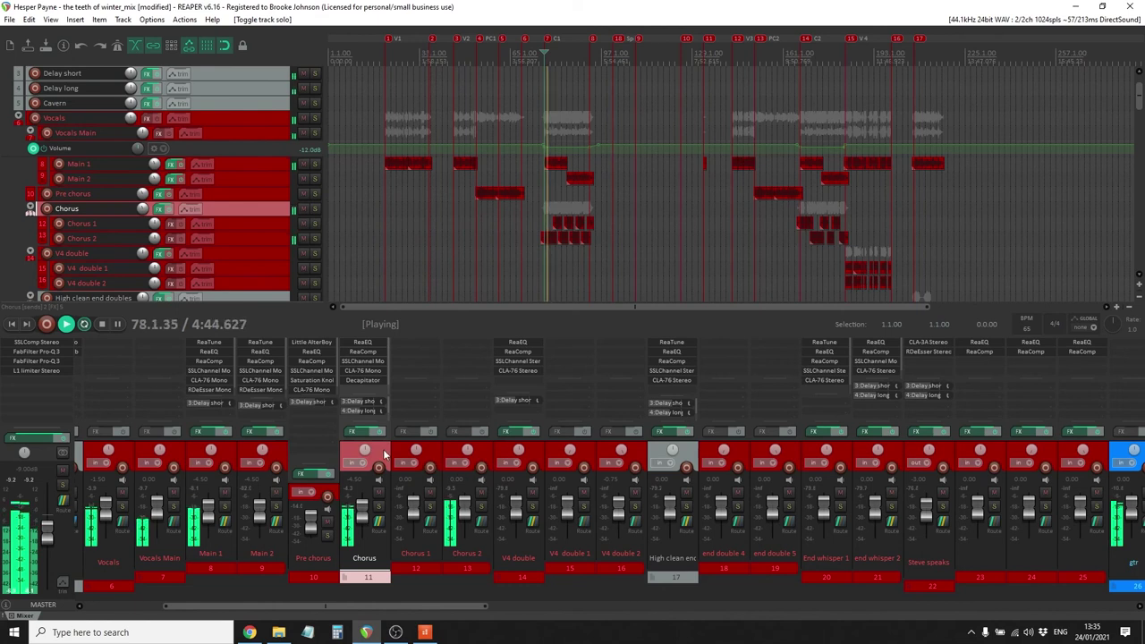
scroll(384, 379, down, 1)
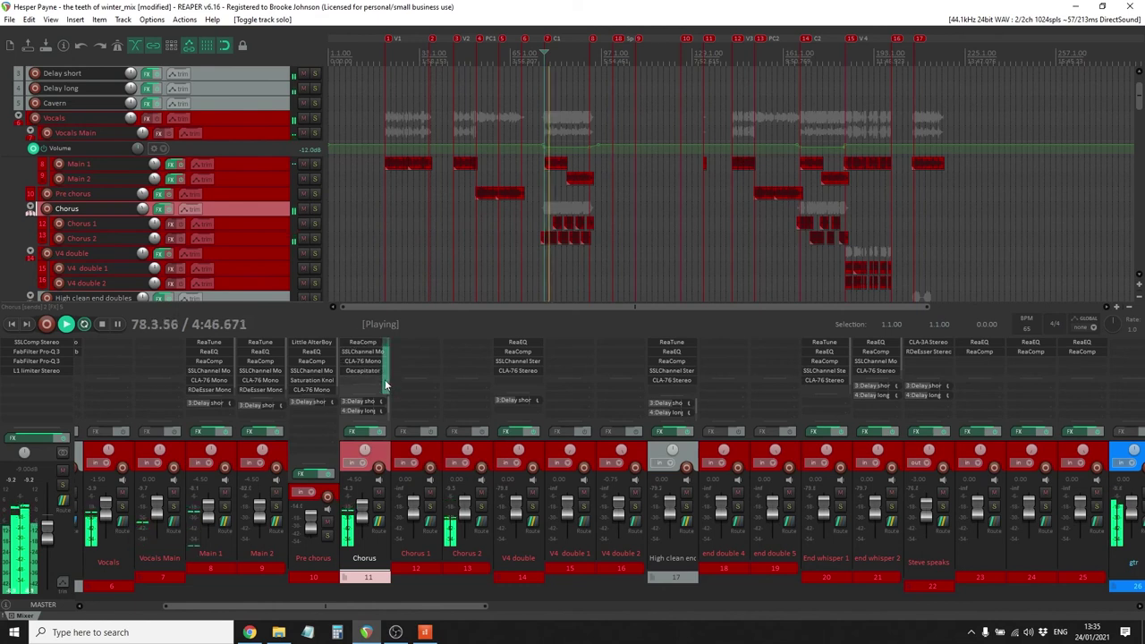
click(372, 370)
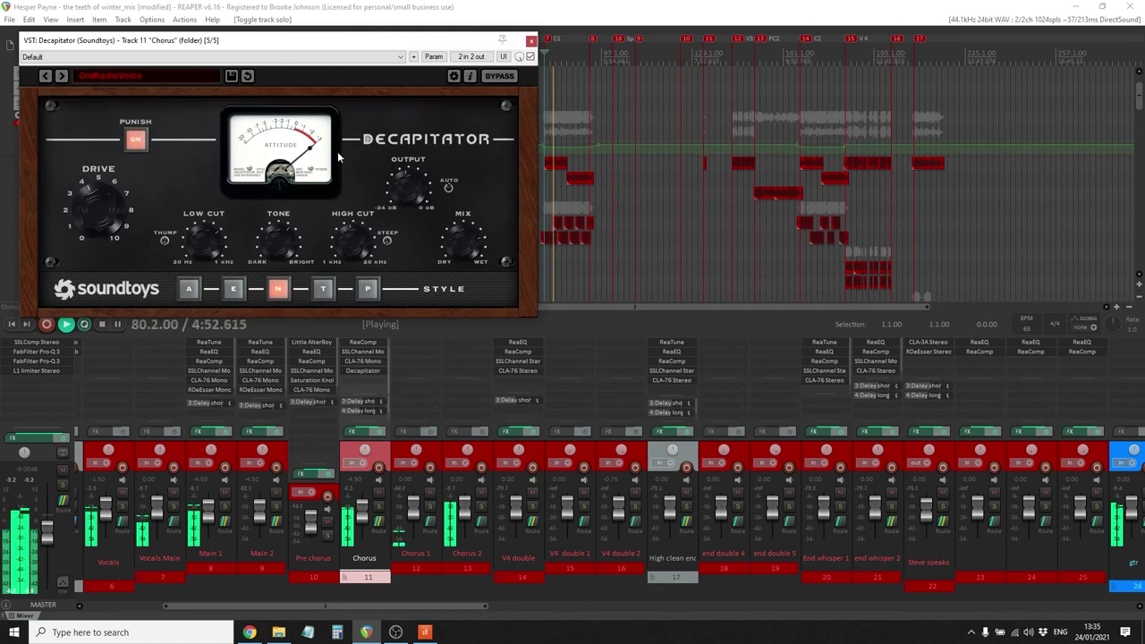
click(383, 513)
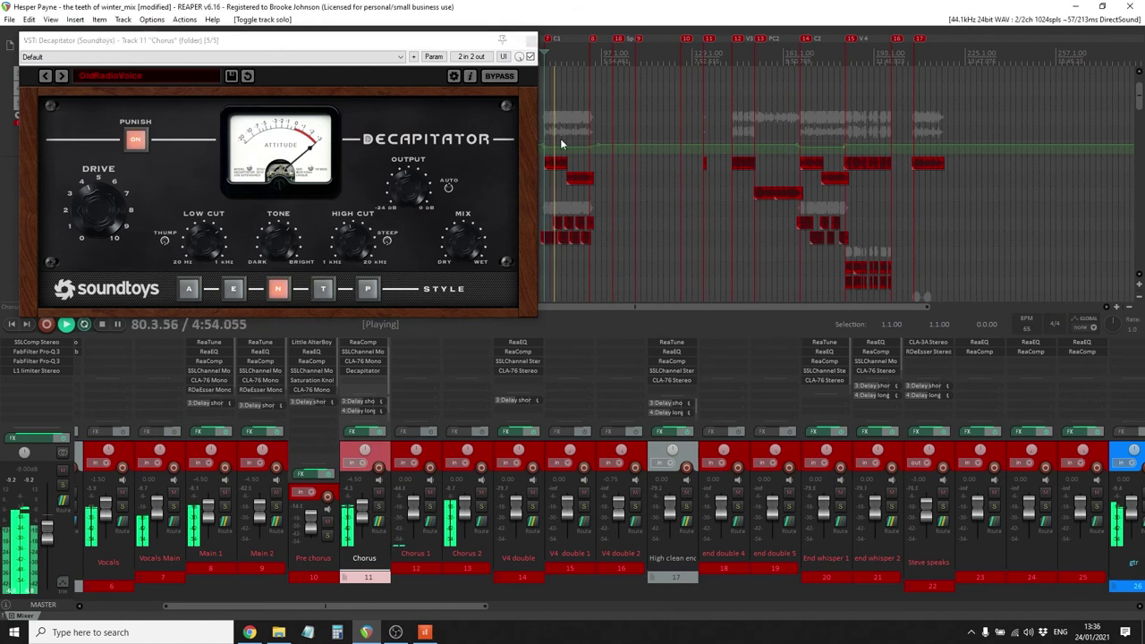
click(379, 507)
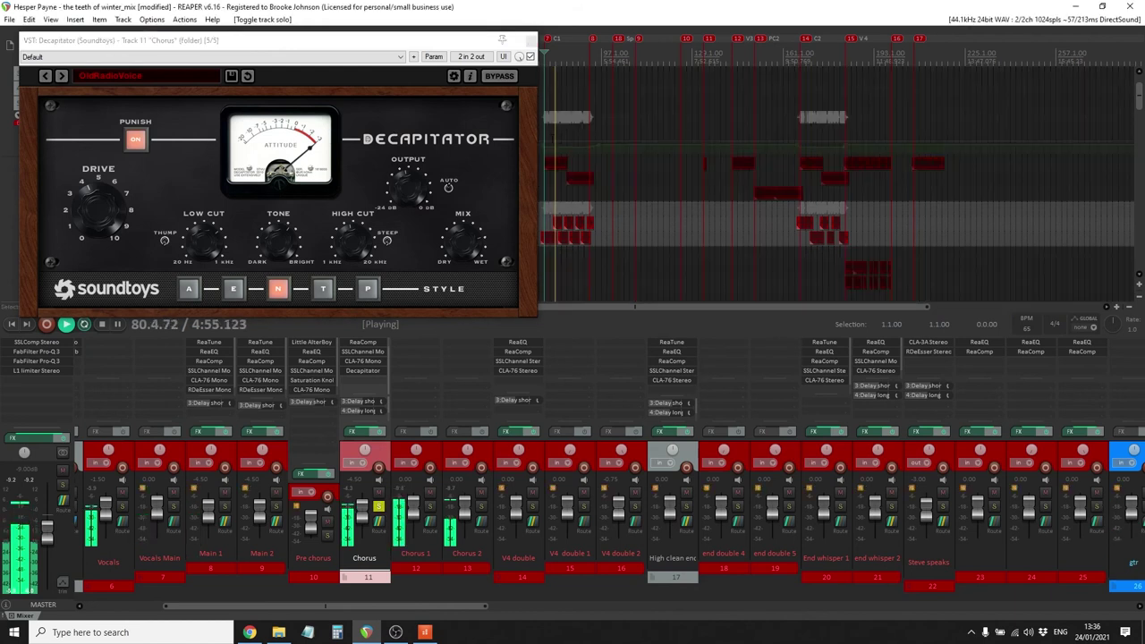
Compare the soloed Chorus vocals with Decapitator bypassed and active, and close the plug-in
click(530, 57)
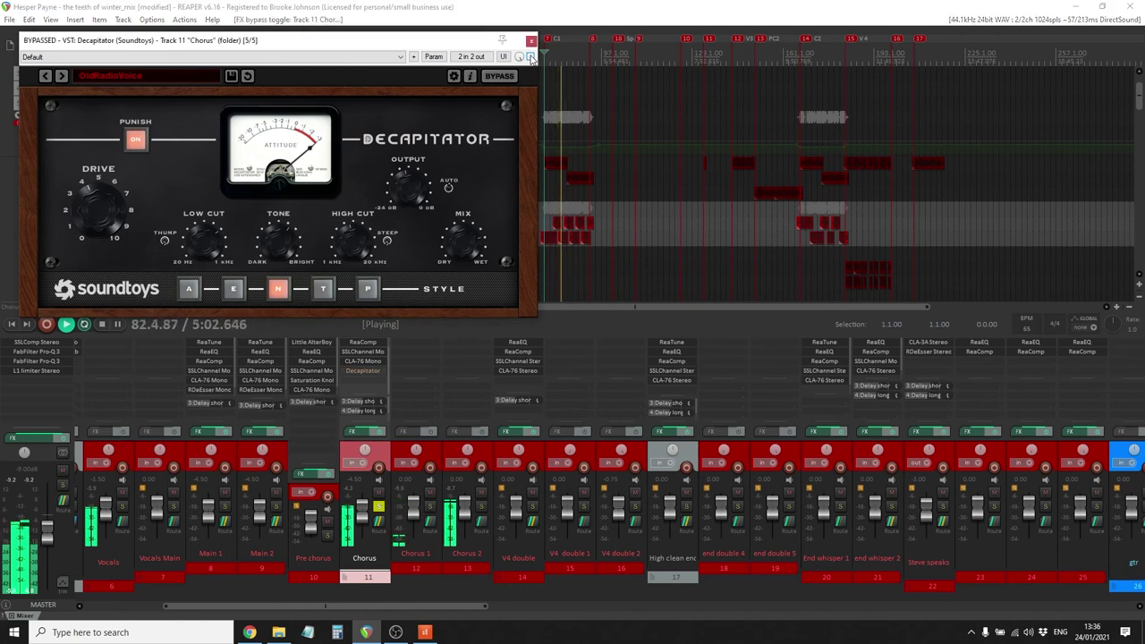
click(531, 57)
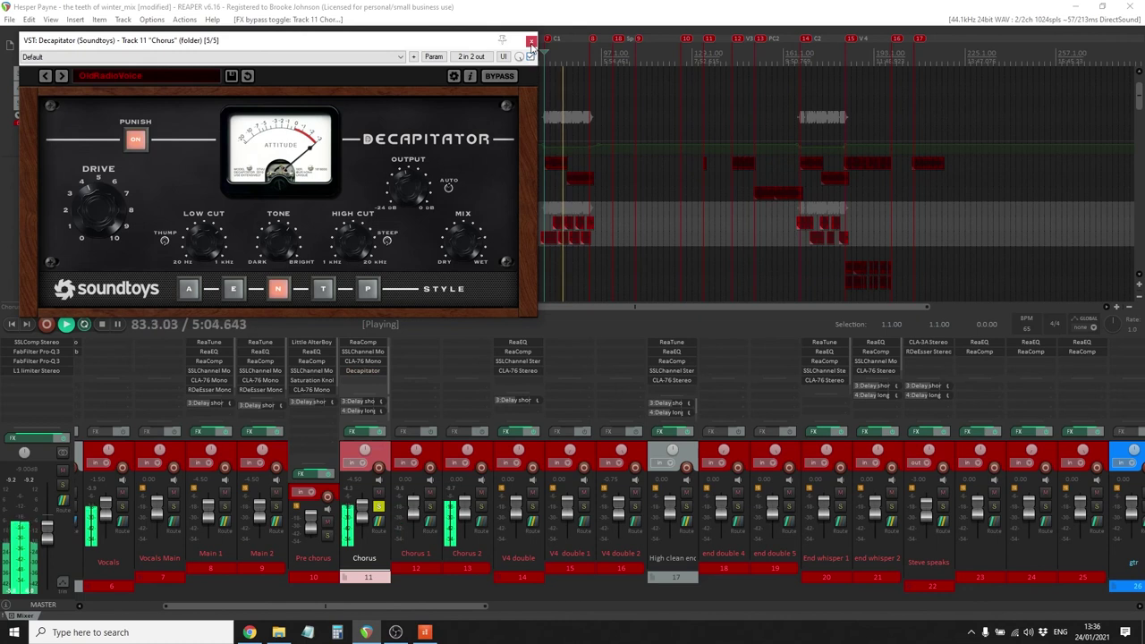
click(530, 41)
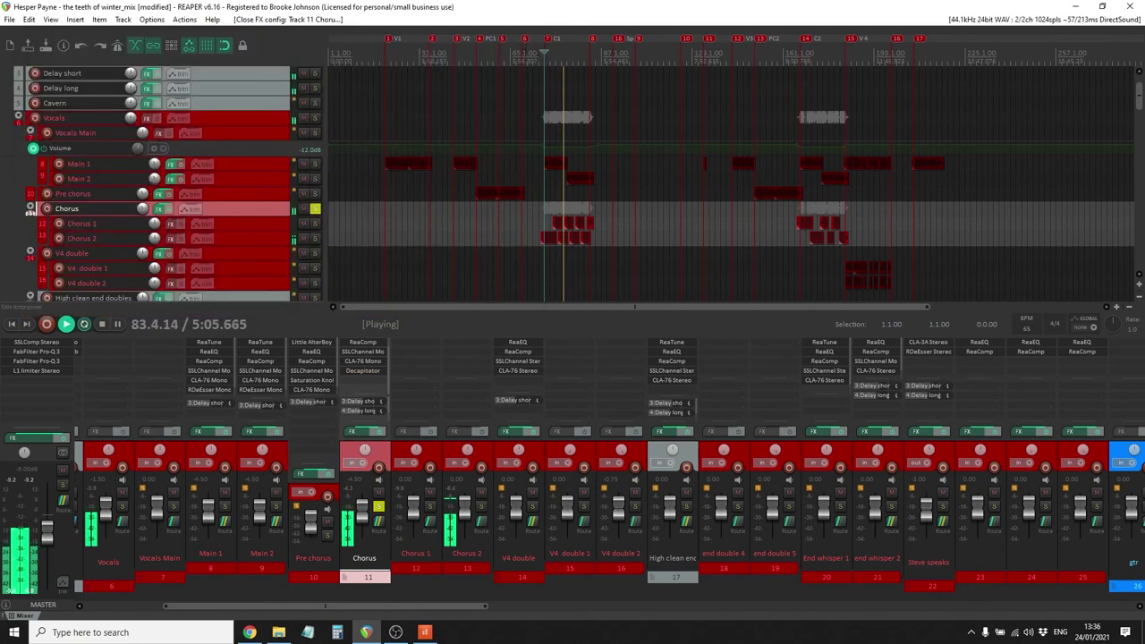
Compare the Chorus folder soloed and in the full mix, and check its send to Delay long
click(379, 508)
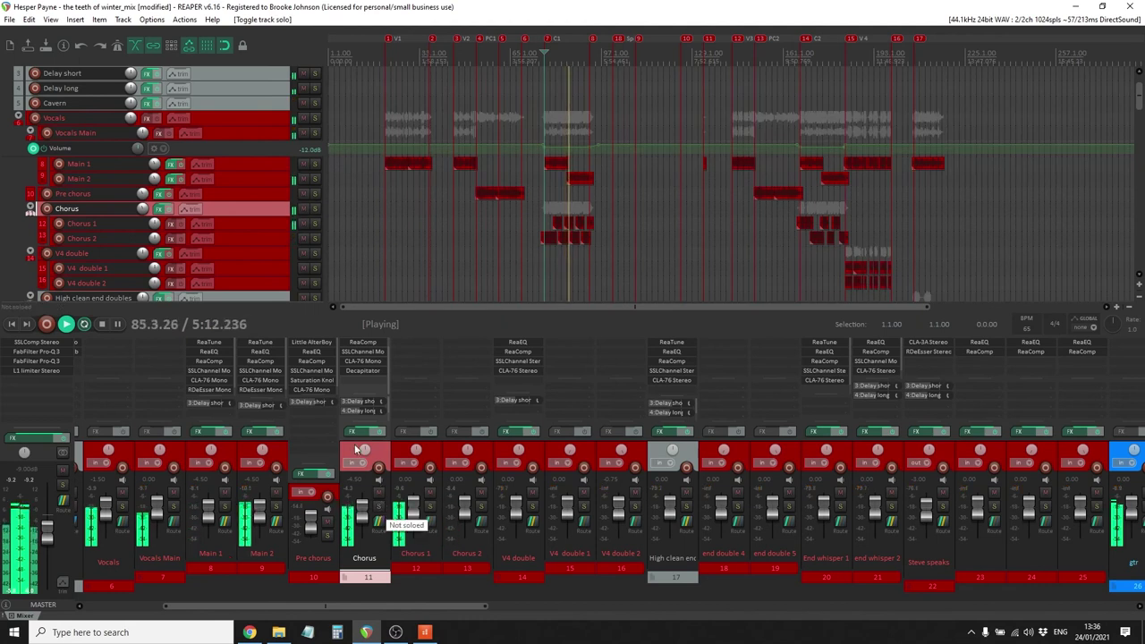
click(379, 508)
click(363, 412)
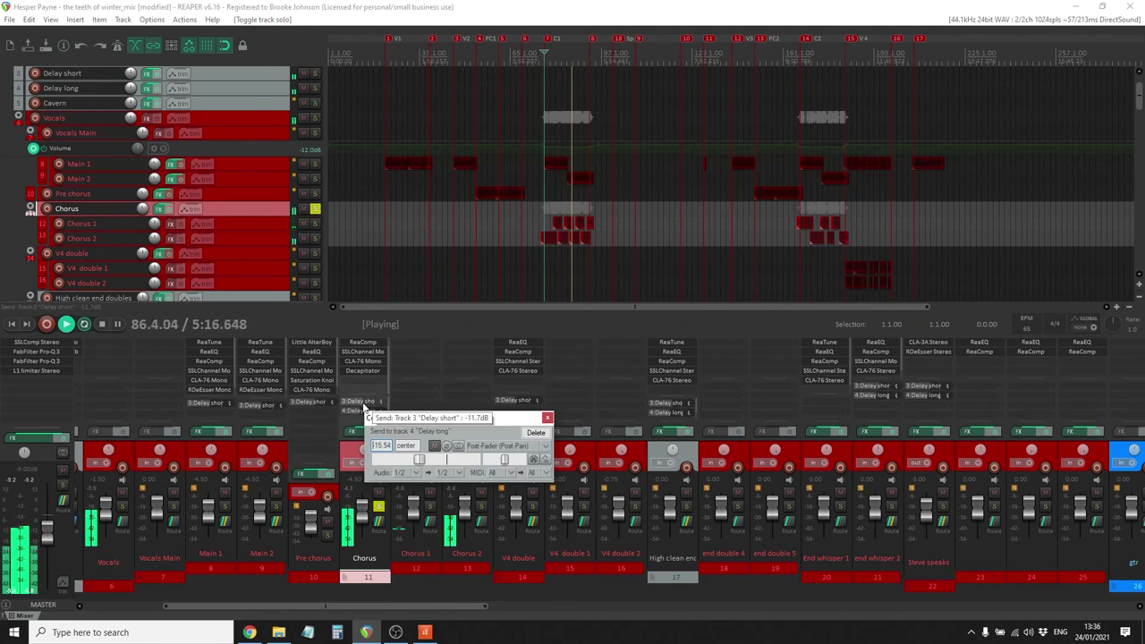
click(548, 418)
drag(388, 615, 313, 616)
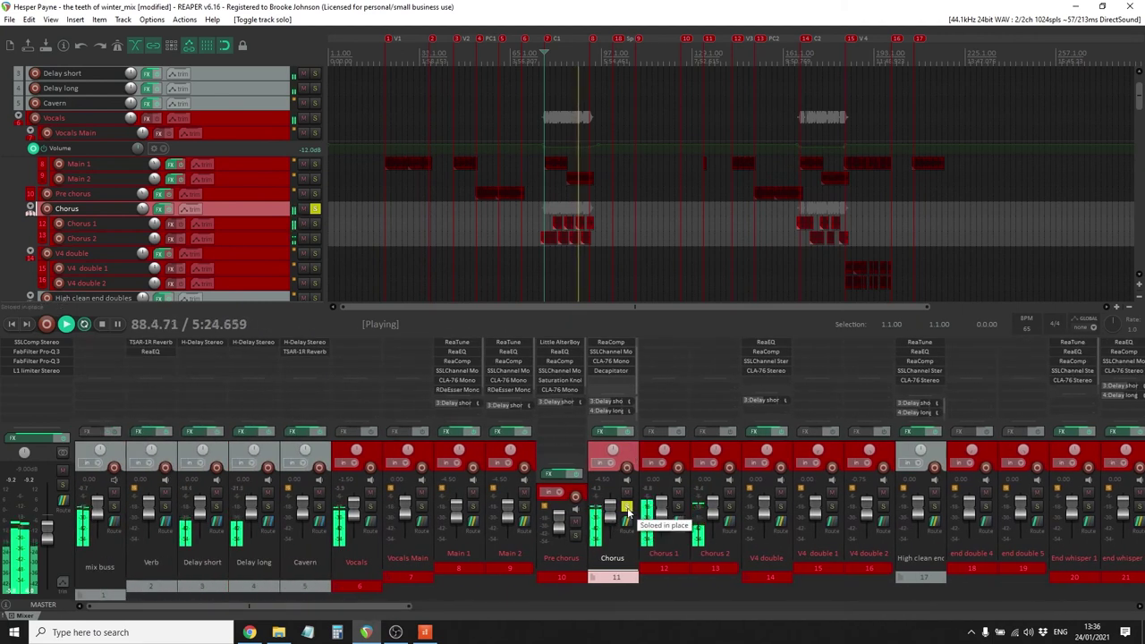
click(627, 507)
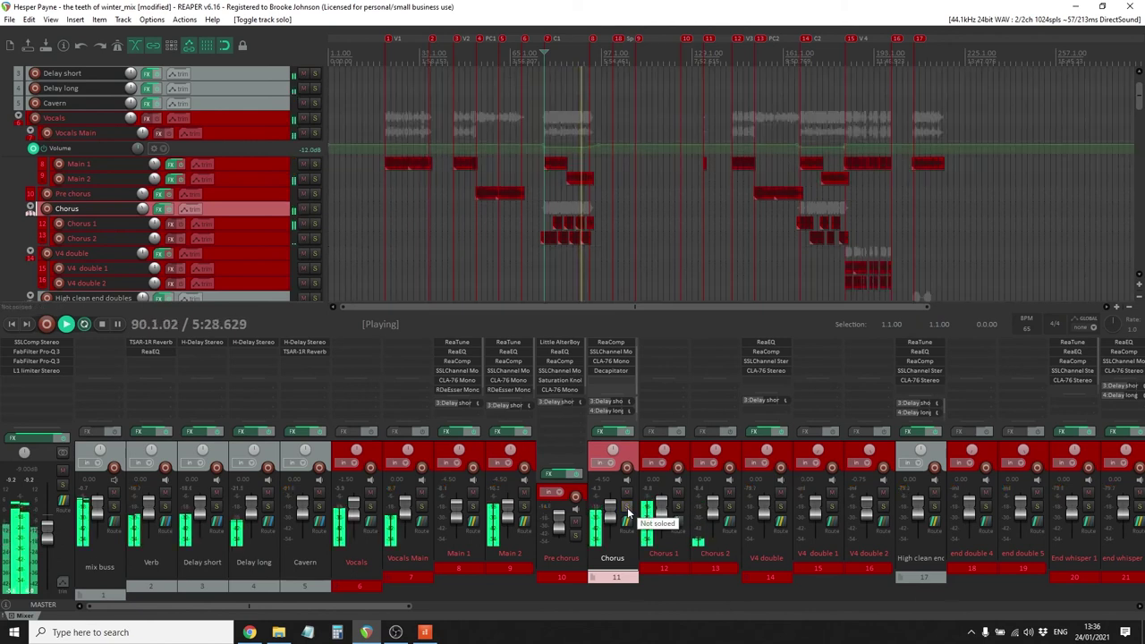
Stop playback and inspect the ReaEQ curve on track 23, the first unnamed spoken-vocal track
drag(380, 606, 499, 607)
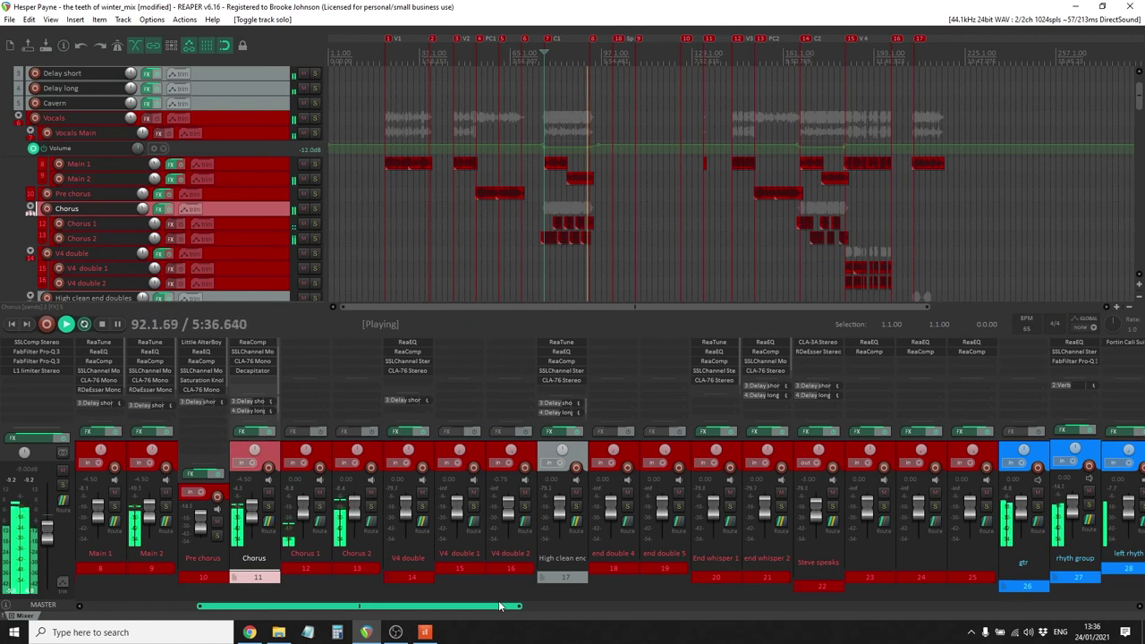
drag(499, 607, 558, 606)
key(space)
click(687, 344)
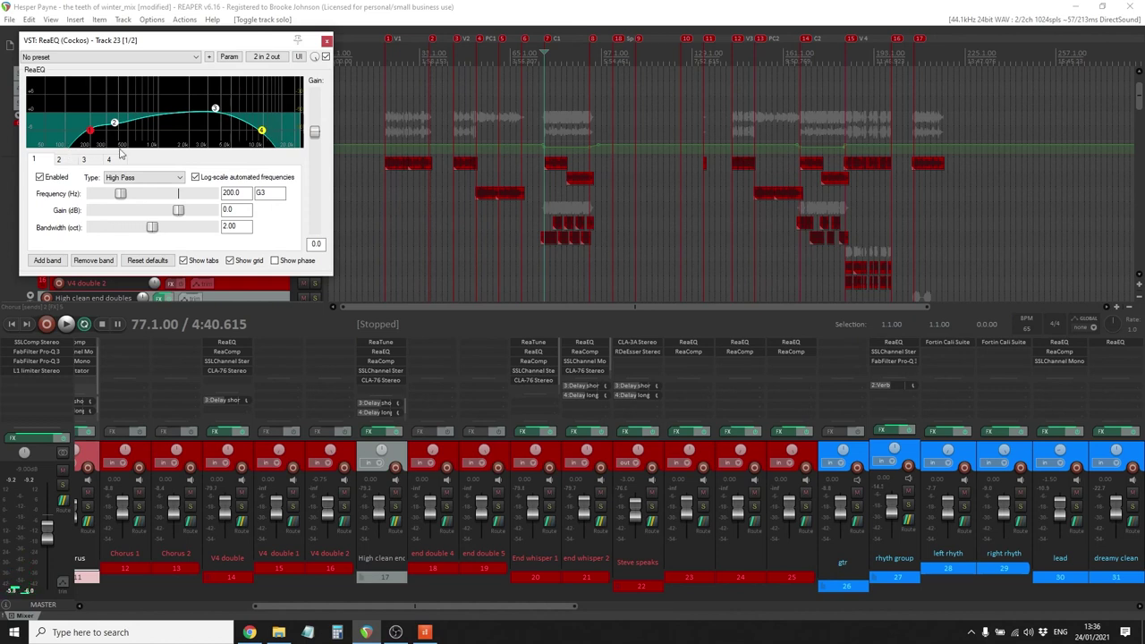
click(706, 456)
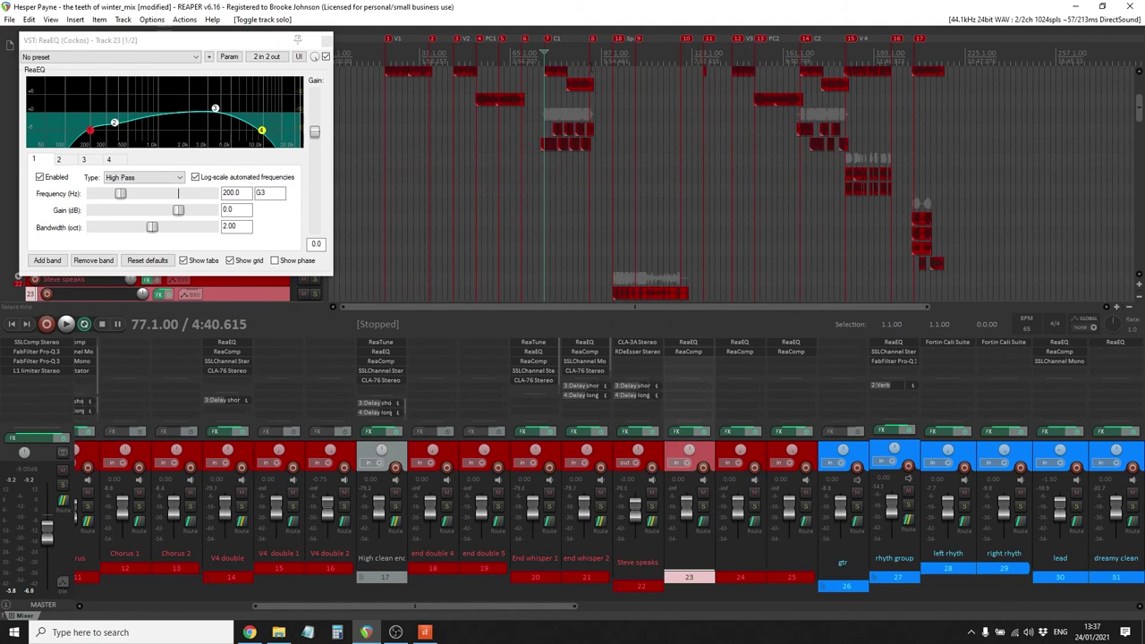
Place the edit cursor at bar 101, where the spoken-vocal clips start, and close track 23's ReaEQ
click(612, 59)
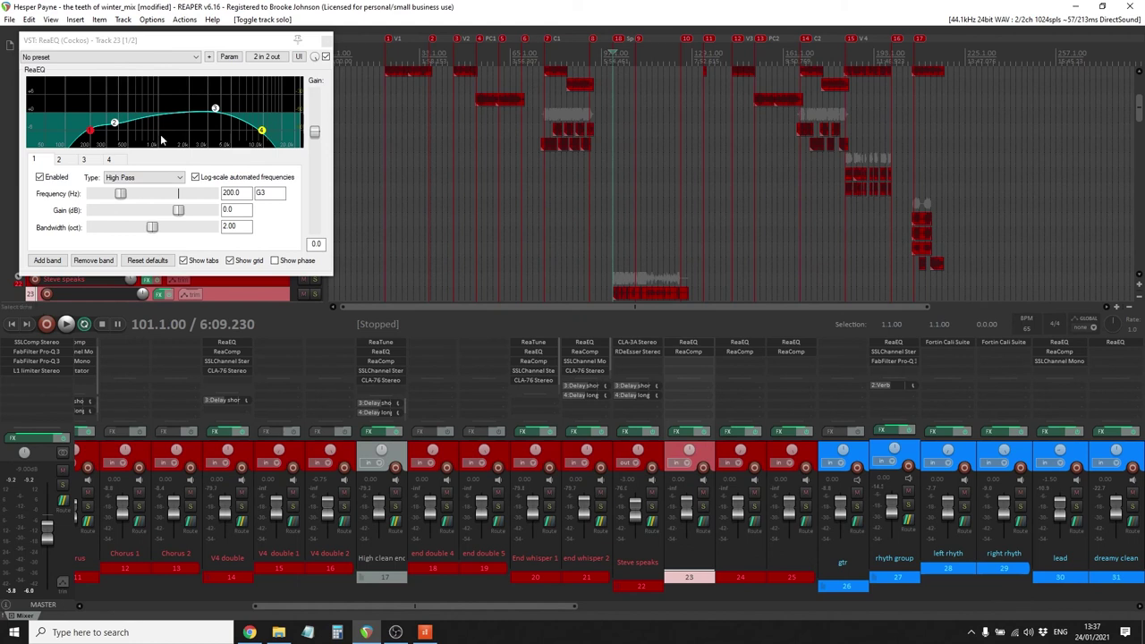
scroll(286, 293, down, 3)
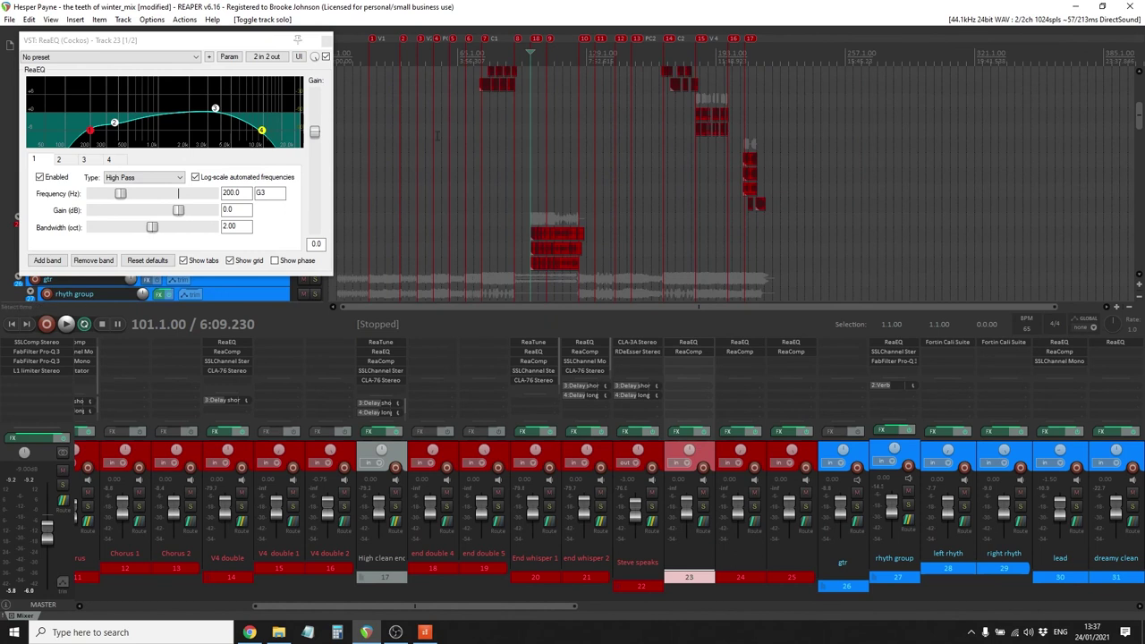
click(324, 42)
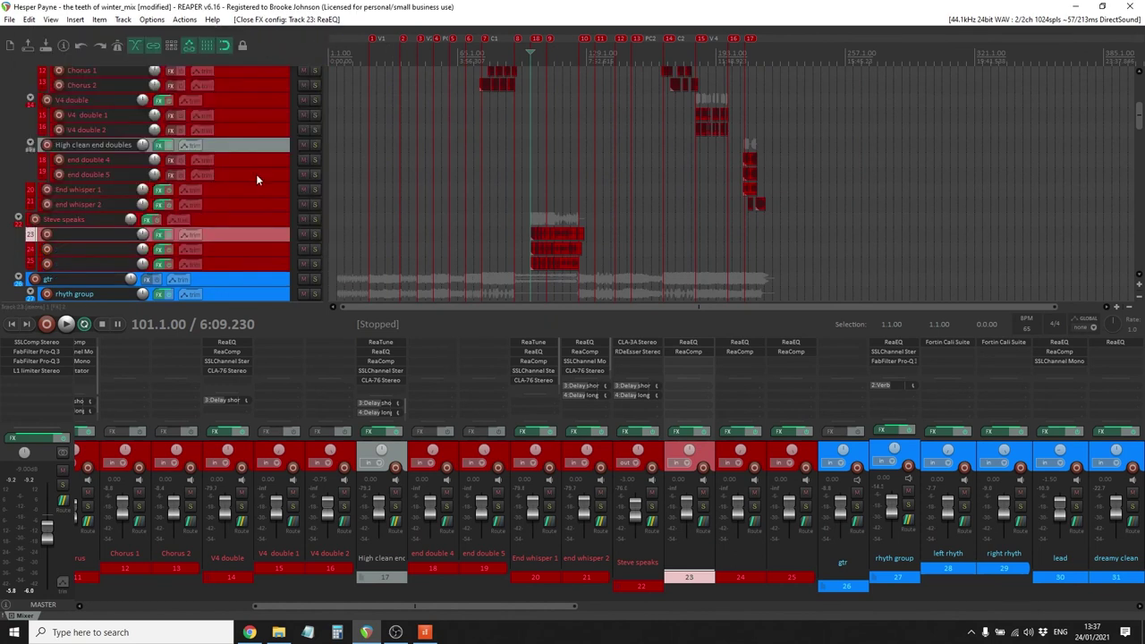
scroll(256, 179, up, 1)
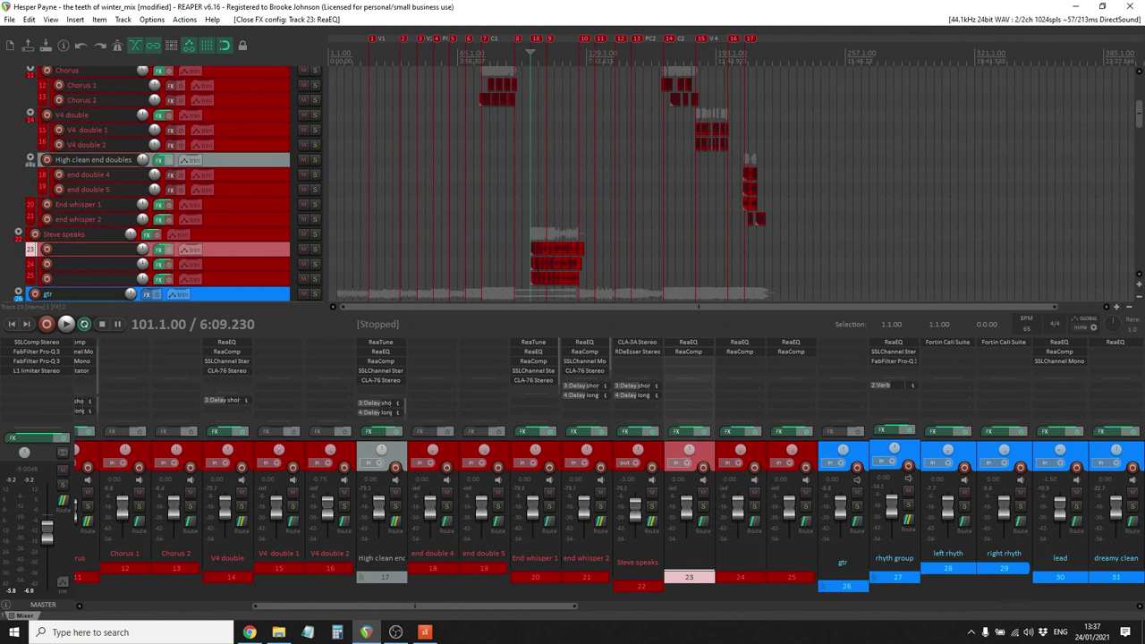
Inspect TSAR-1R Reverb on the Verb track and play that return soloed, from bar 101 and from marker 7
drag(491, 608, 277, 613)
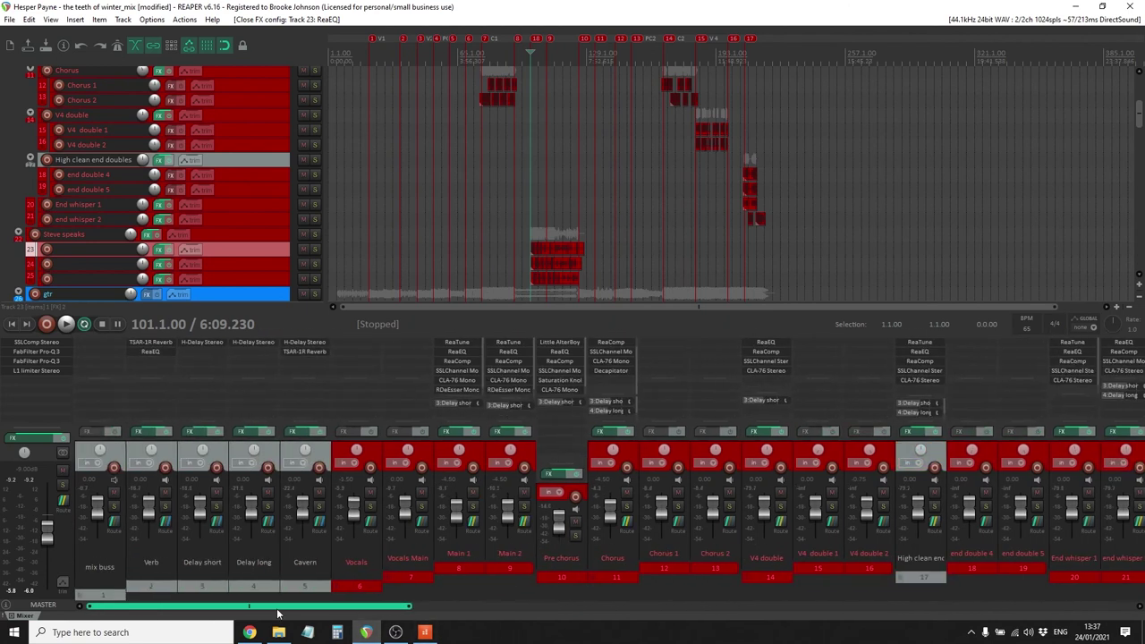
click(171, 458)
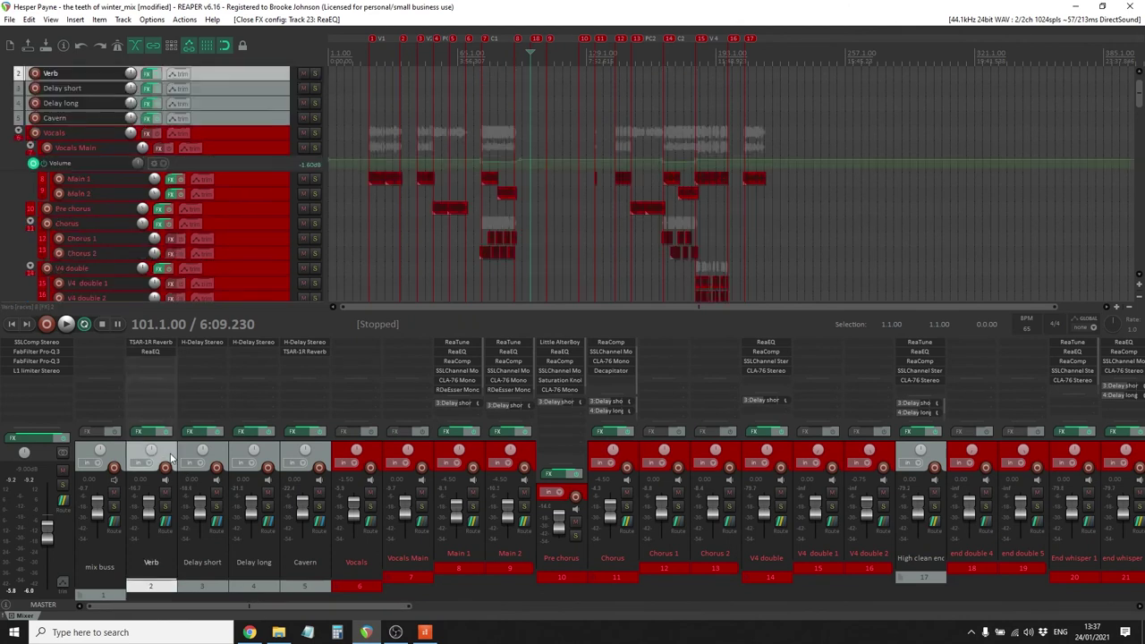
click(153, 343)
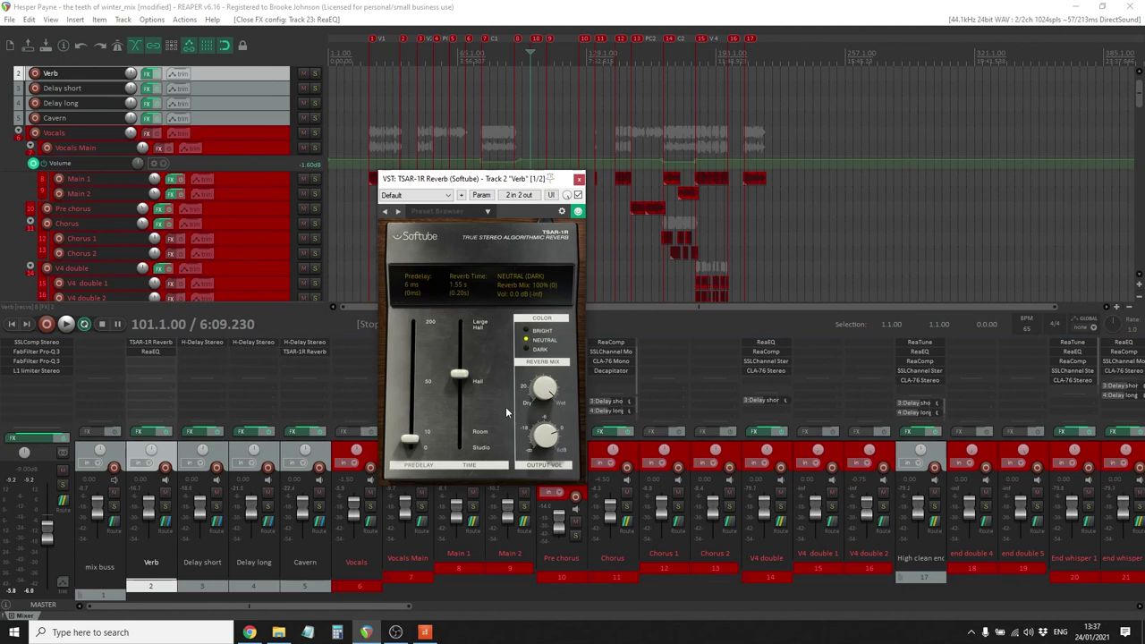
click(165, 508)
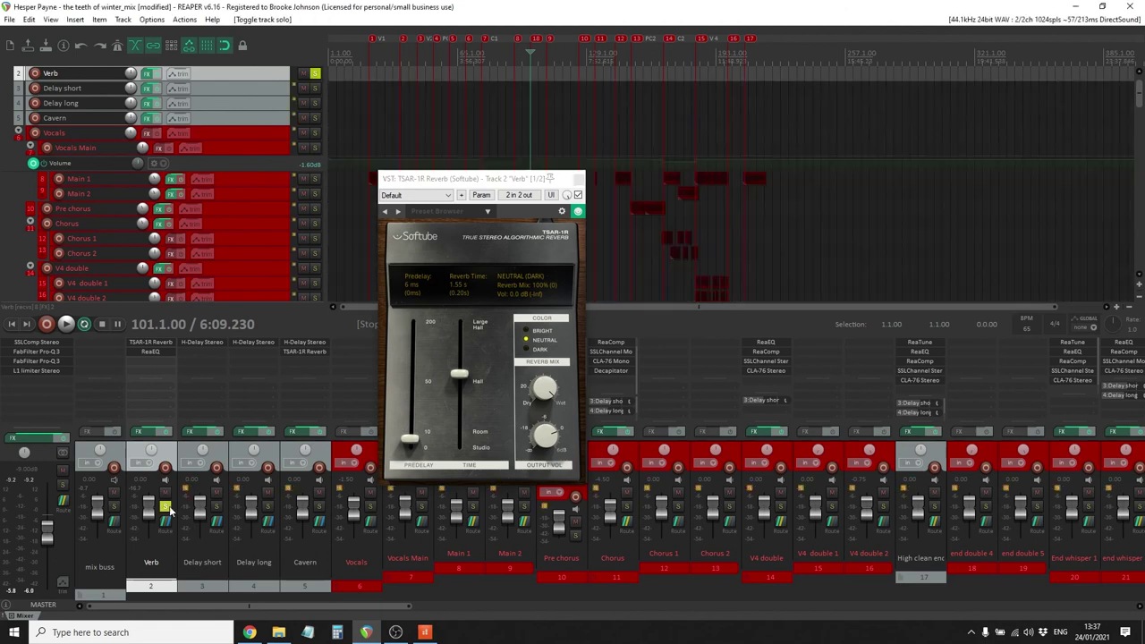
key(space)
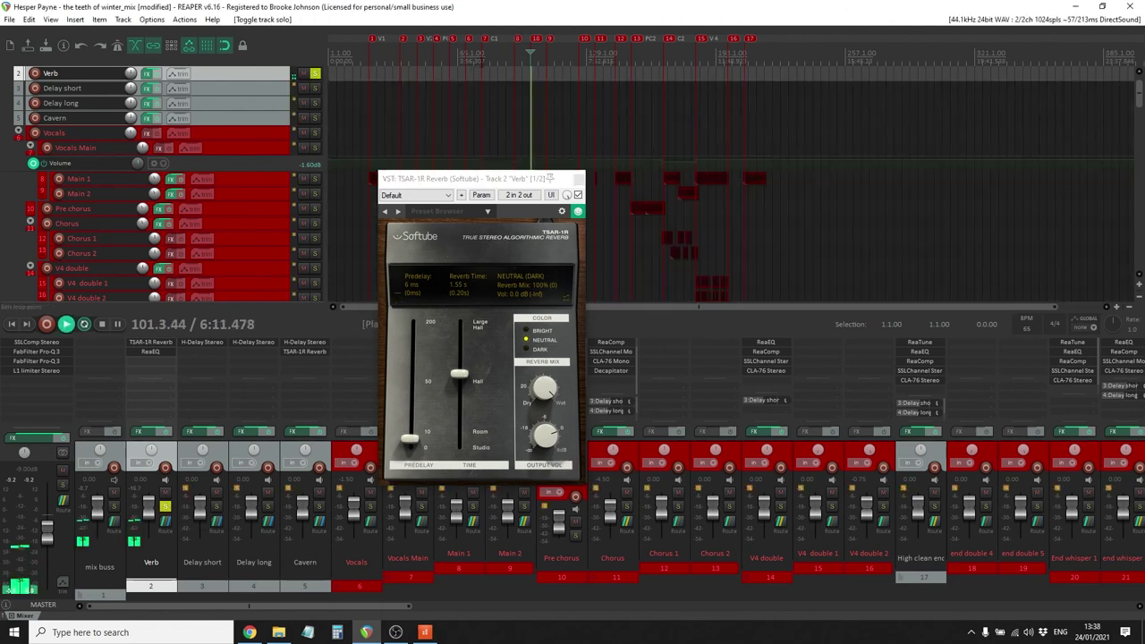
click(482, 53)
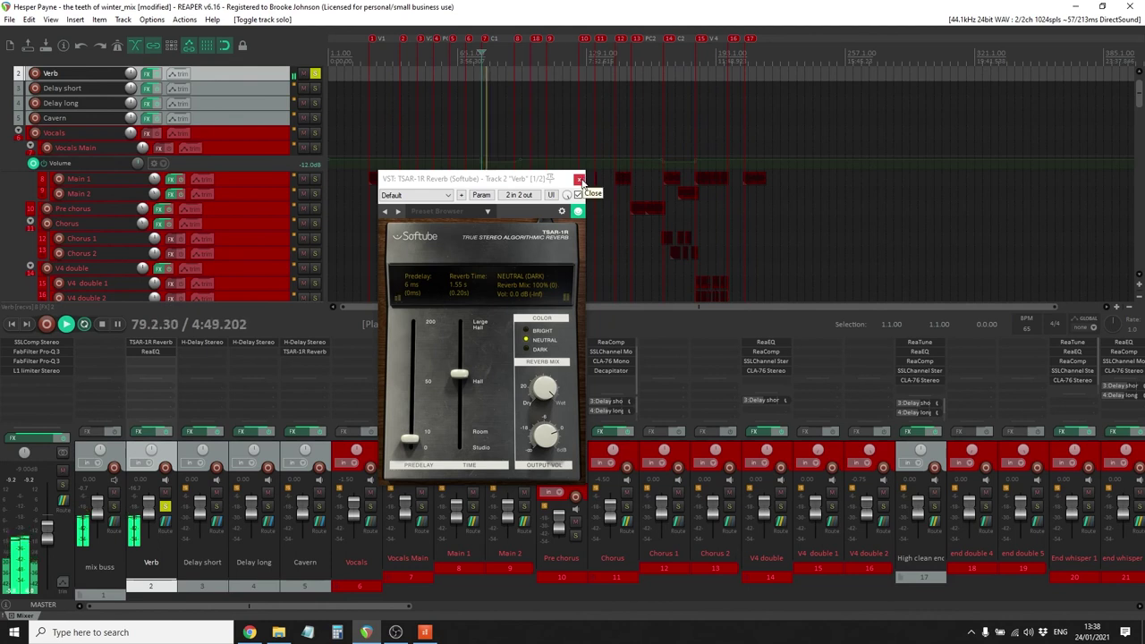
click(582, 182)
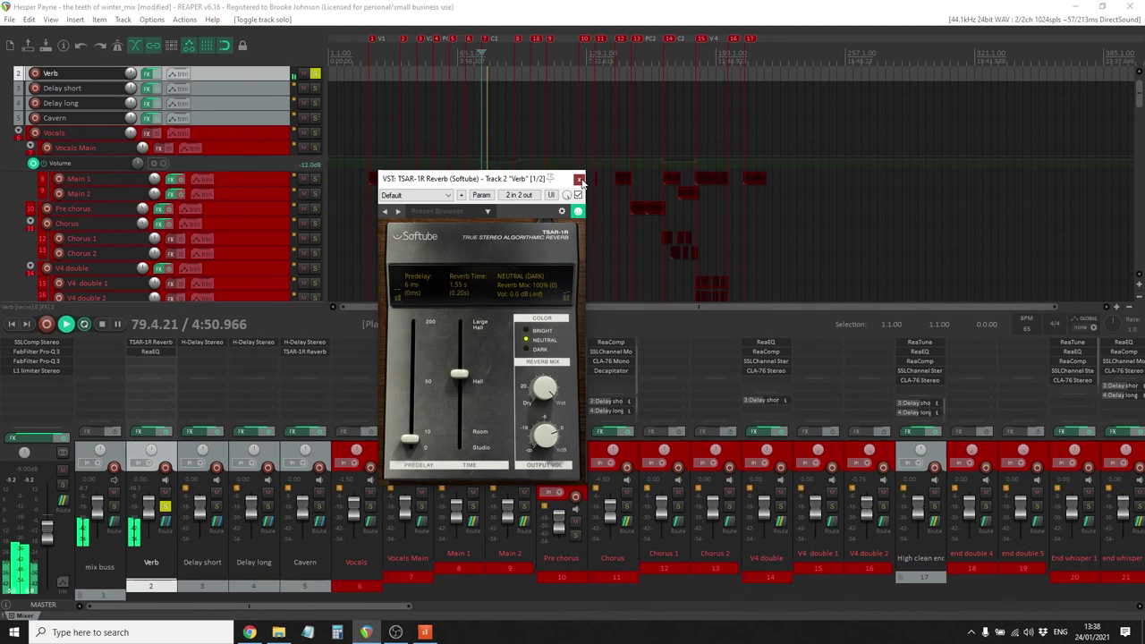
click(581, 184)
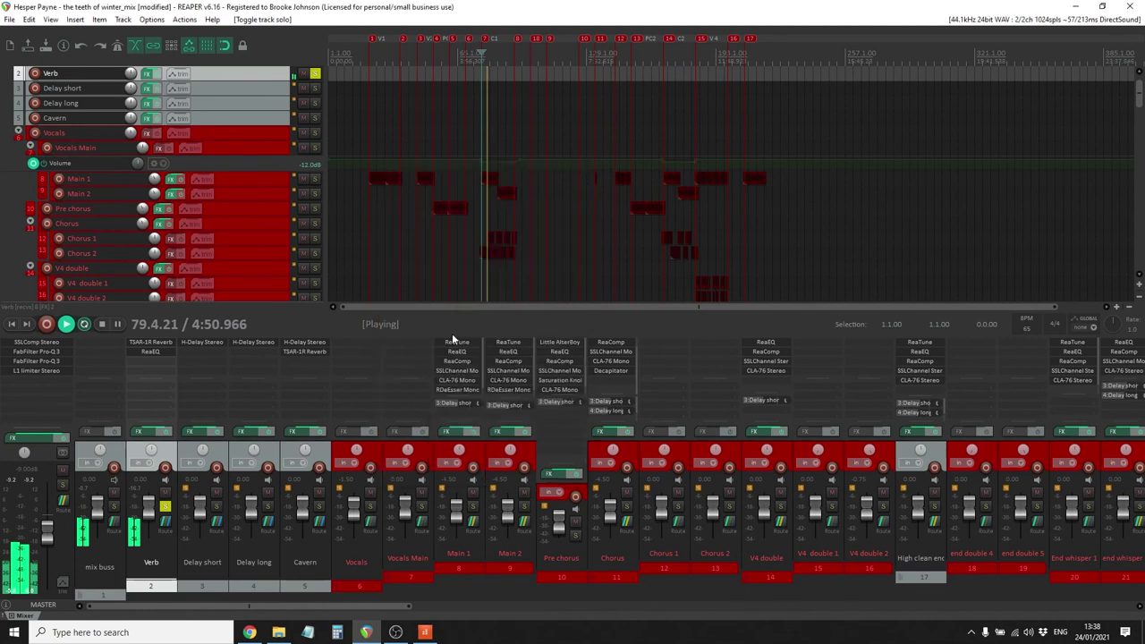
Switch the solo from Verb to Delay short and inspect its H-Delay settings while it plays
click(165, 507)
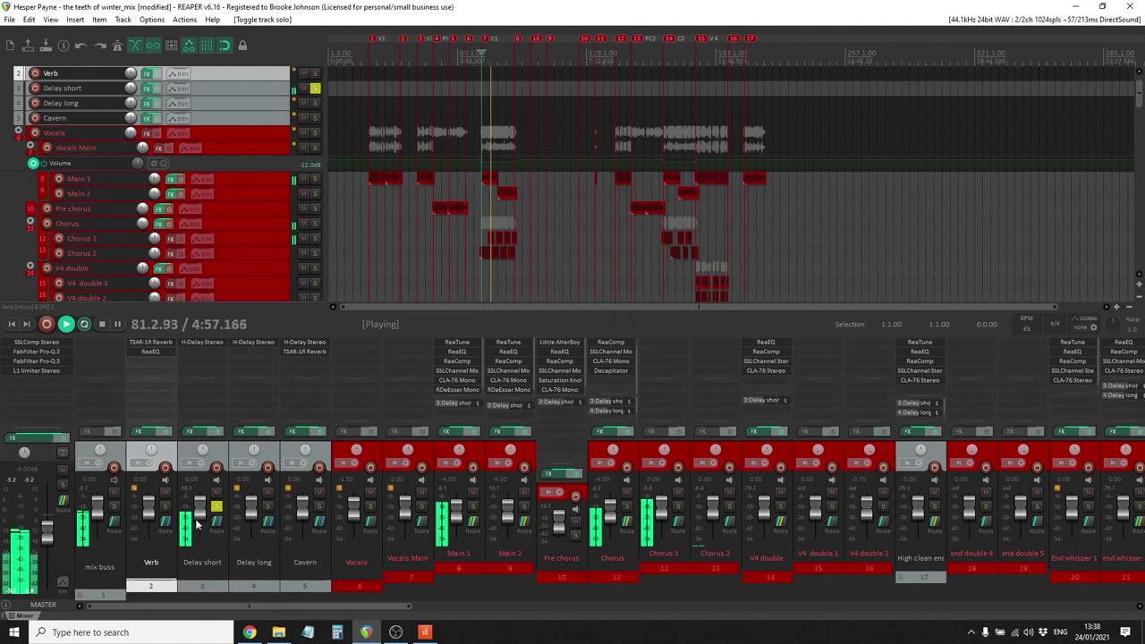
click(216, 507)
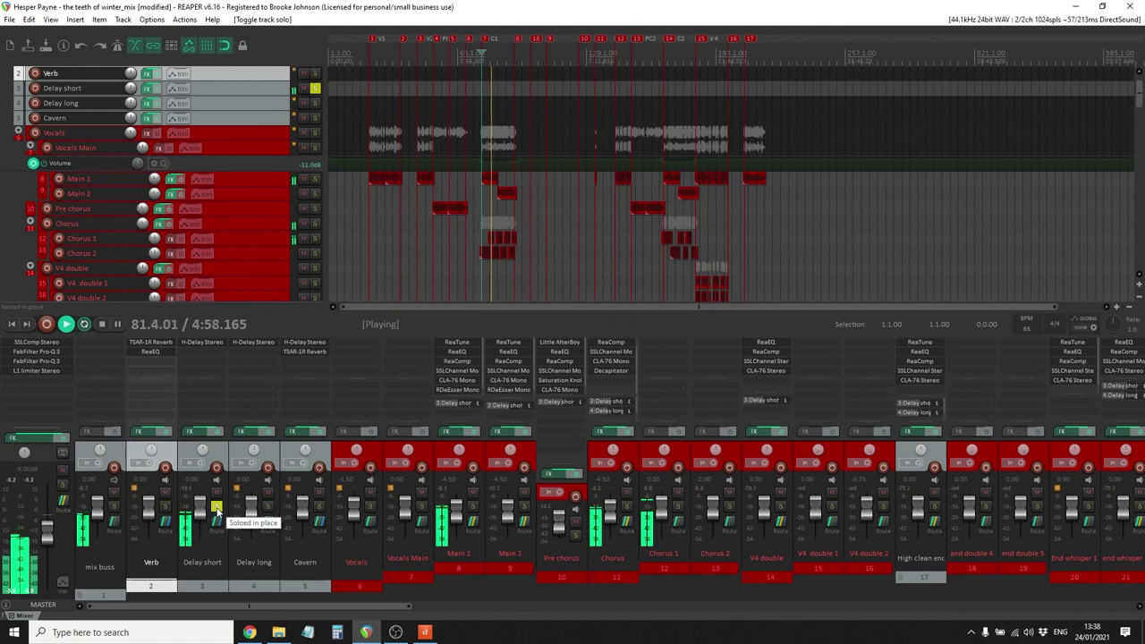
click(211, 342)
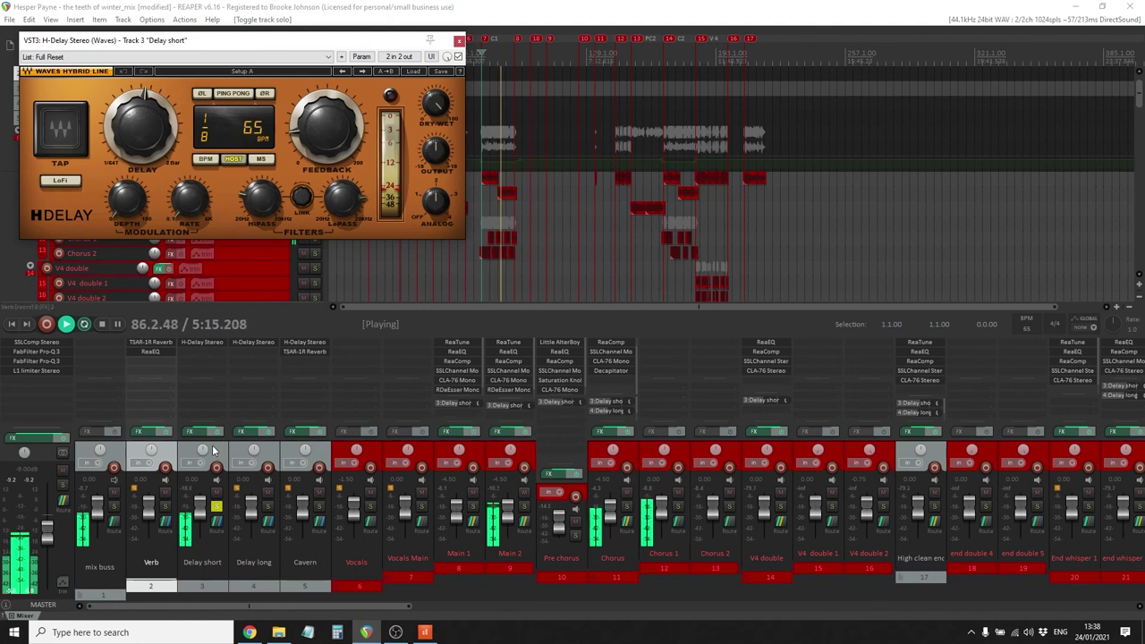
click(458, 41)
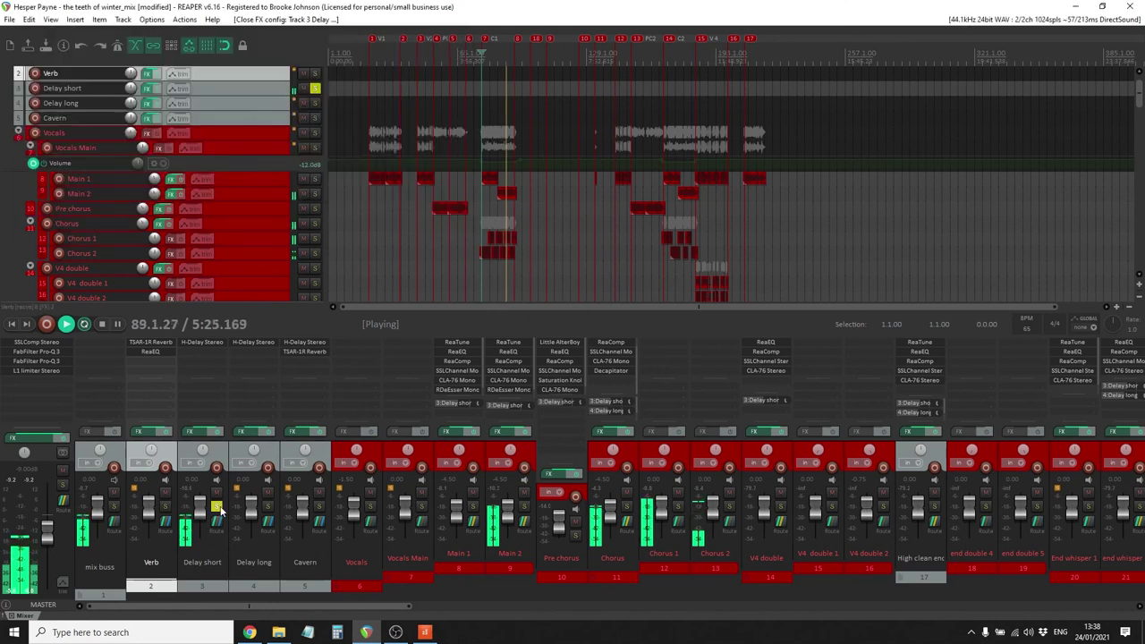
Move the solo to Delay long and inspect its H-Delay settings during the chorus playback
click(267, 509)
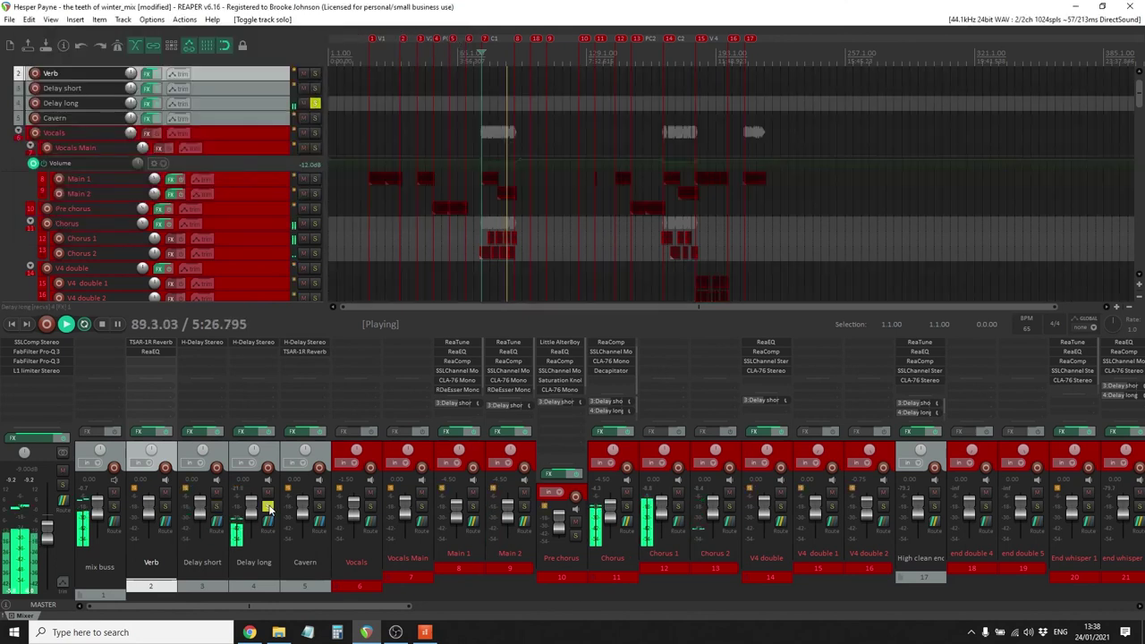
click(269, 341)
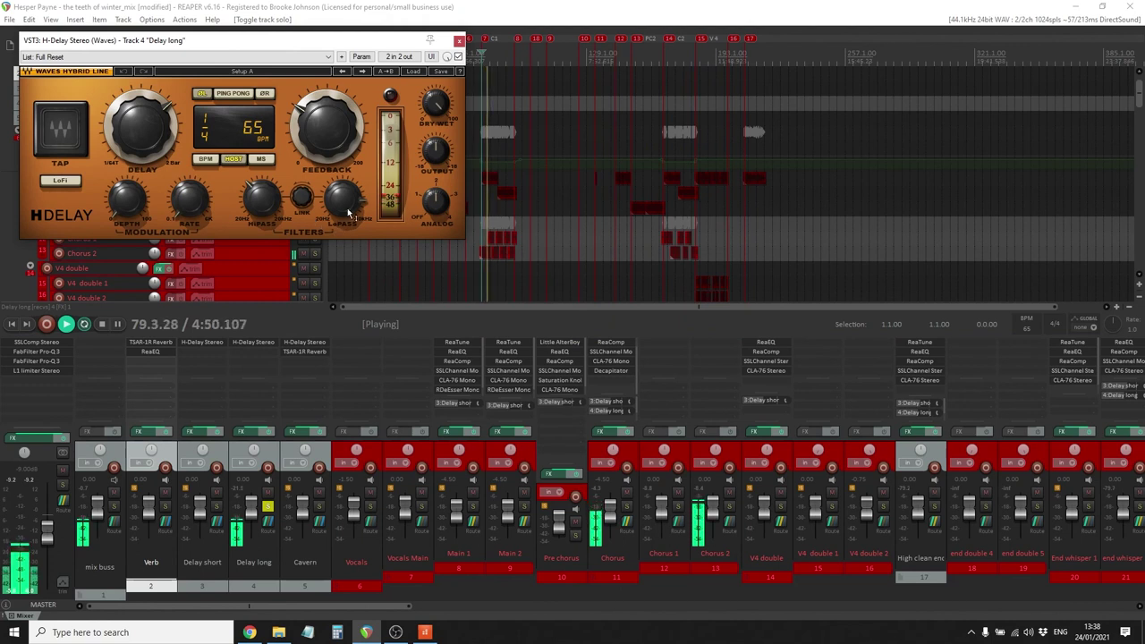
mouse_move(263, 211)
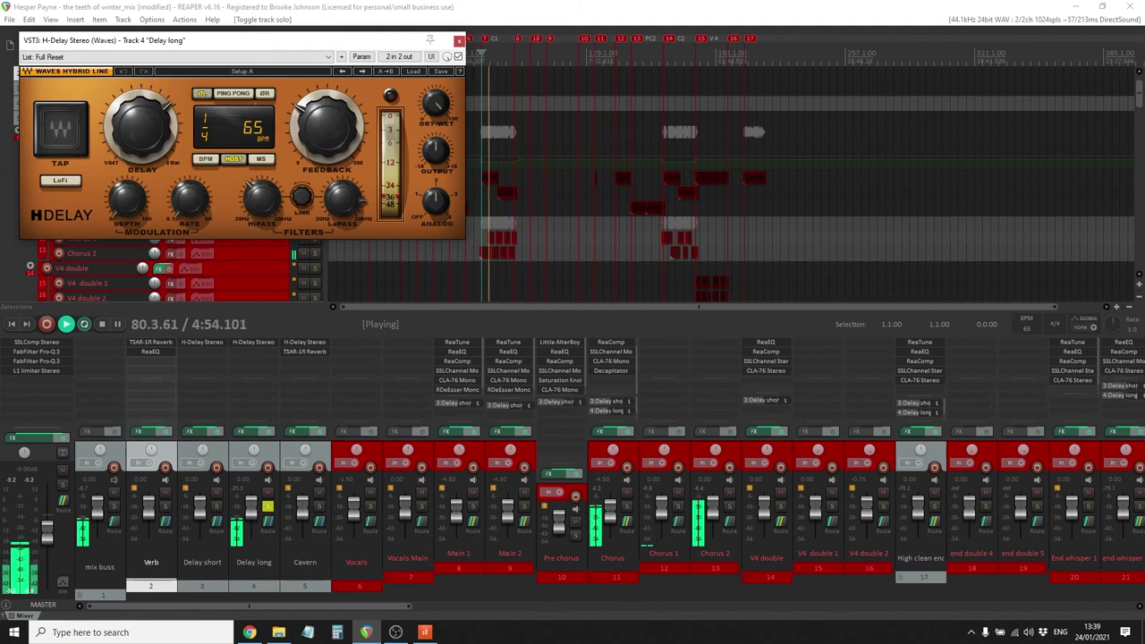
click(458, 42)
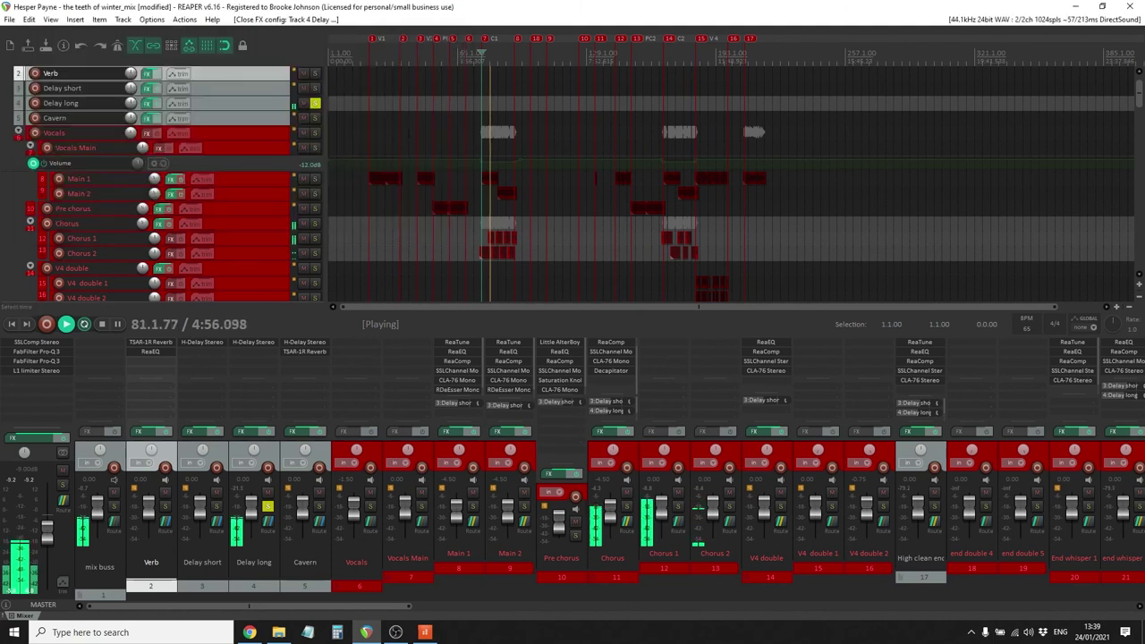
Move the solo from Delay long to the Cavern return and play it from bar 101, among the Ghosthack sample hits
click(318, 507)
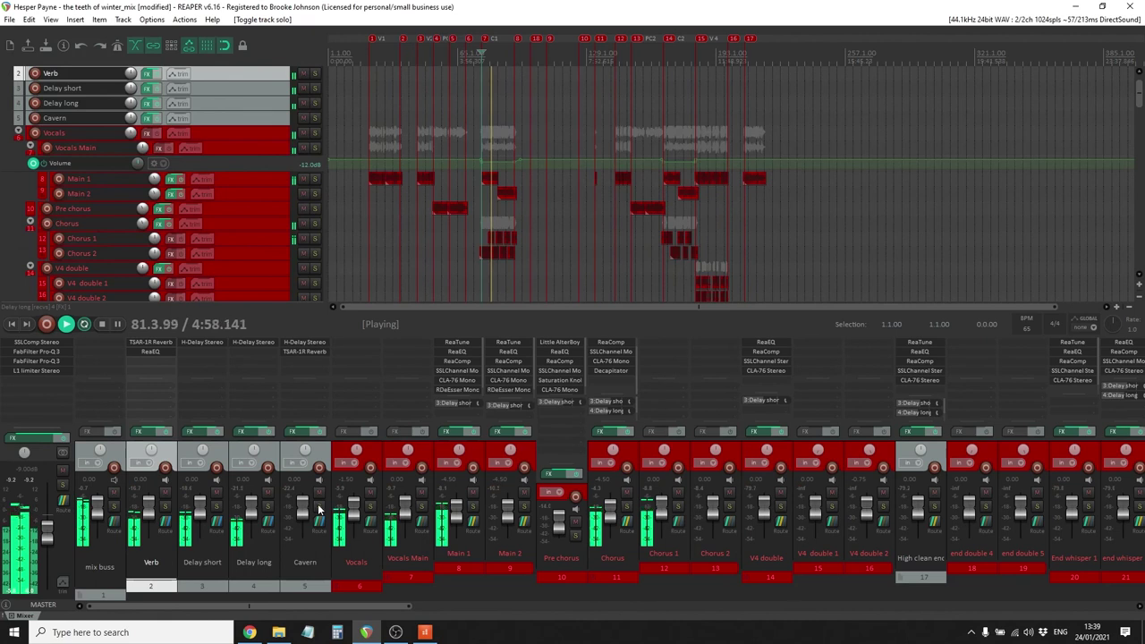
drag(383, 610, 443, 610)
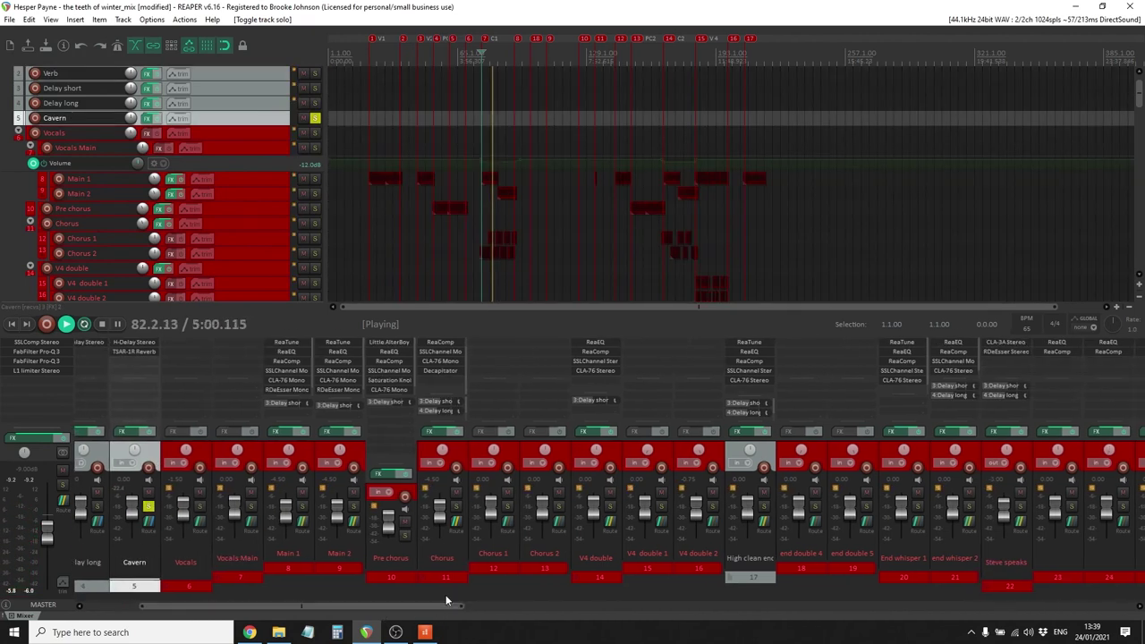
scroll(265, 209, down, 5)
scroll(264, 209, down, 5)
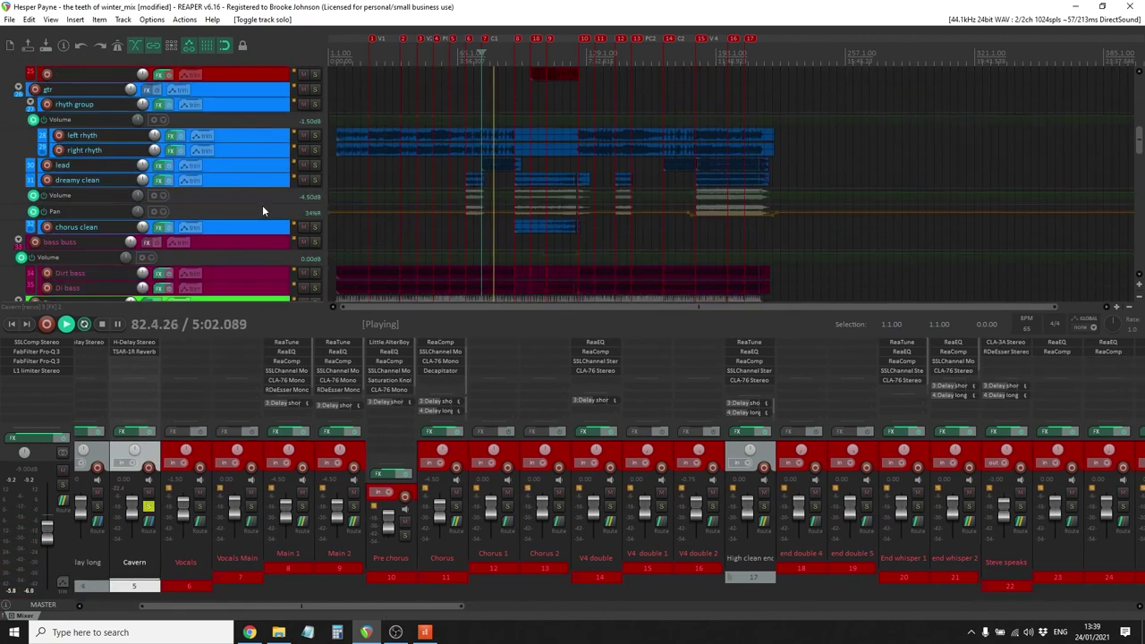
scroll(263, 211, down, 6)
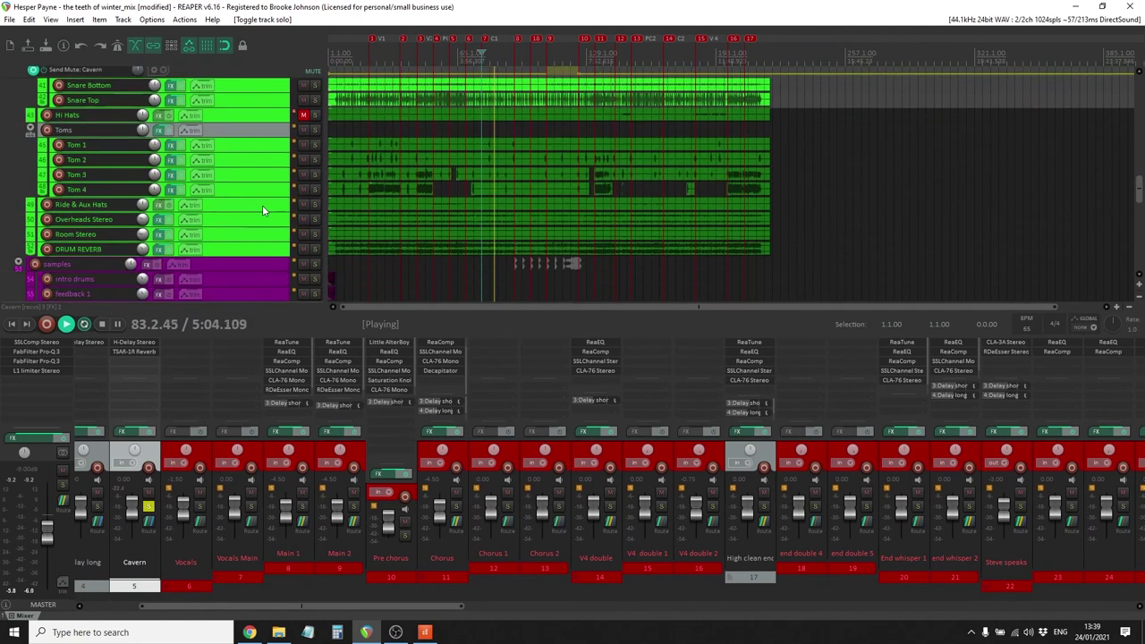
scroll(263, 211, down, 6)
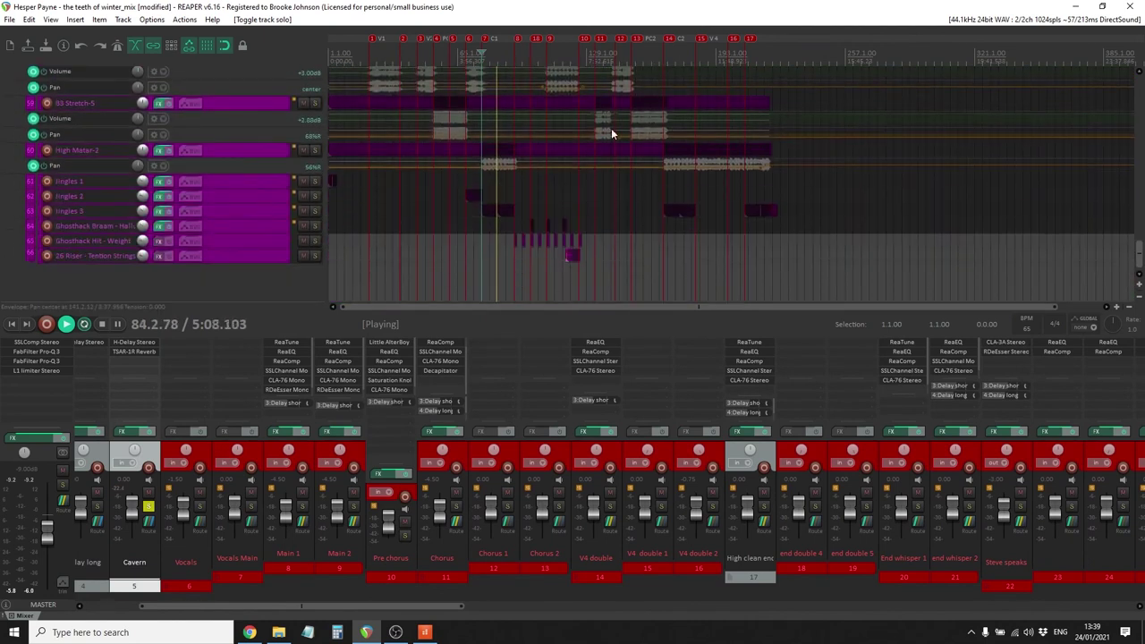
click(530, 59)
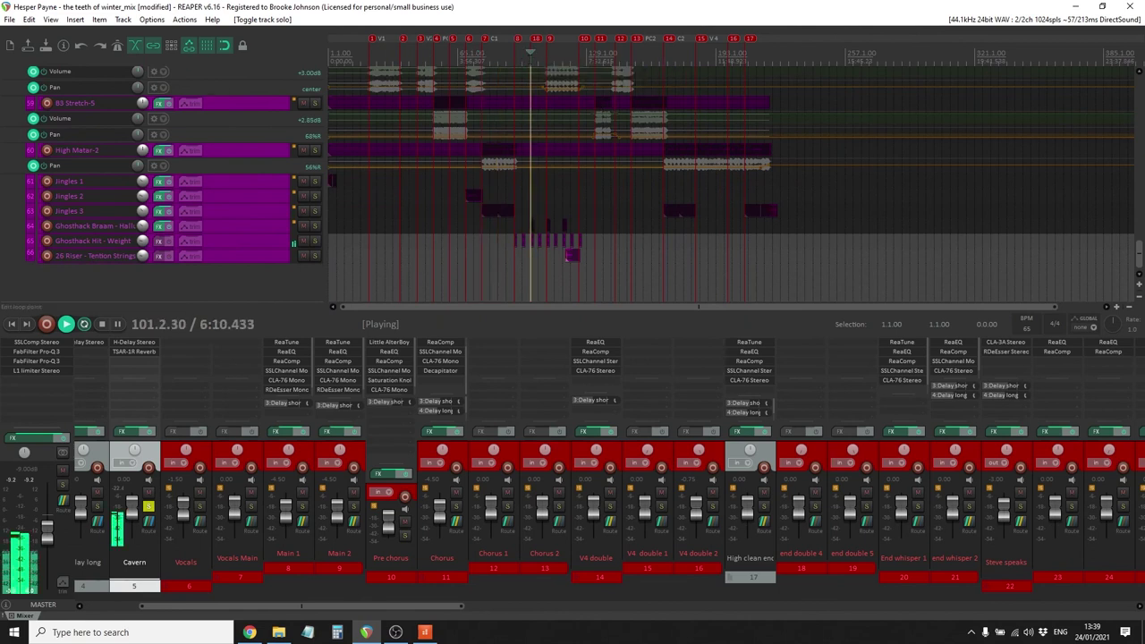
Inspect the Cavern return's H-Delay and TSAR-1R Reverb settings during playback, closing both and stopping the transport
click(155, 341)
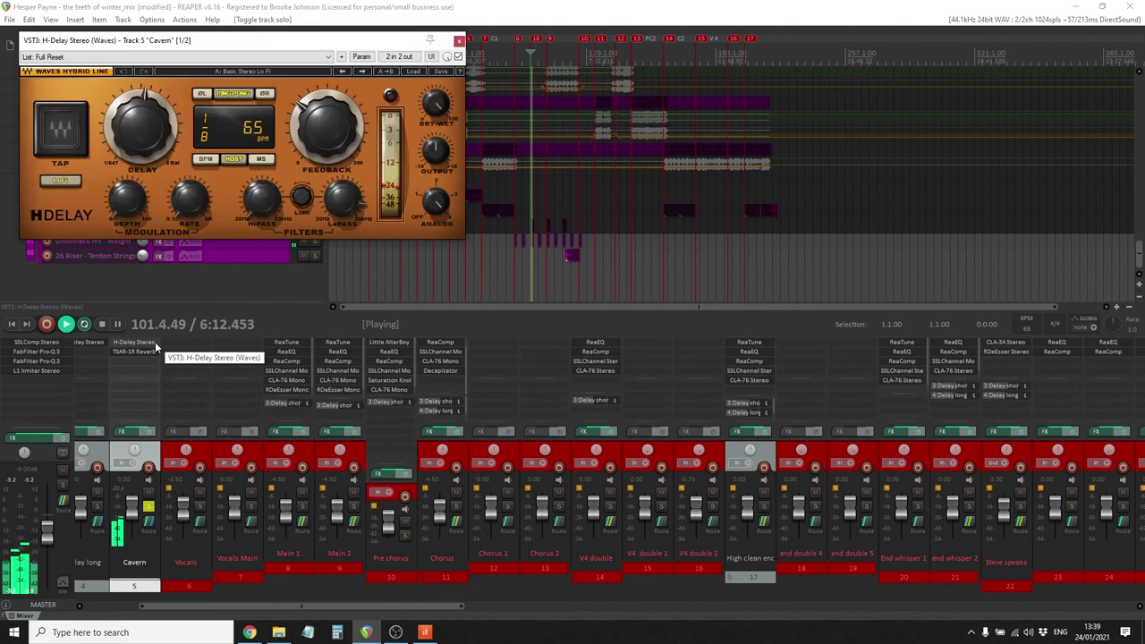
click(459, 42)
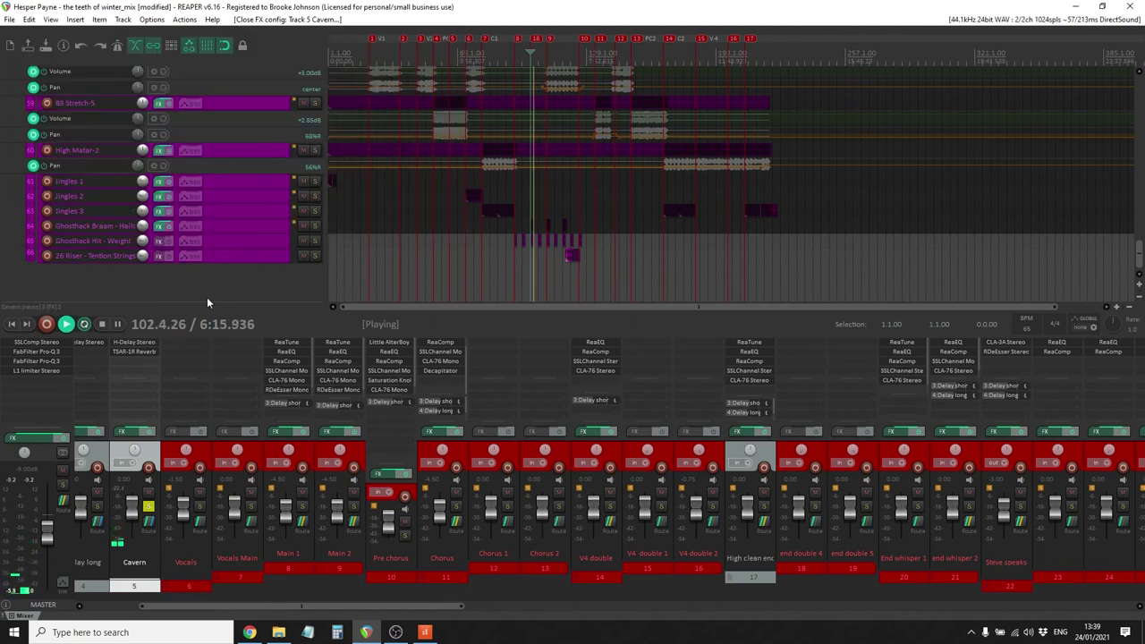
click(136, 352)
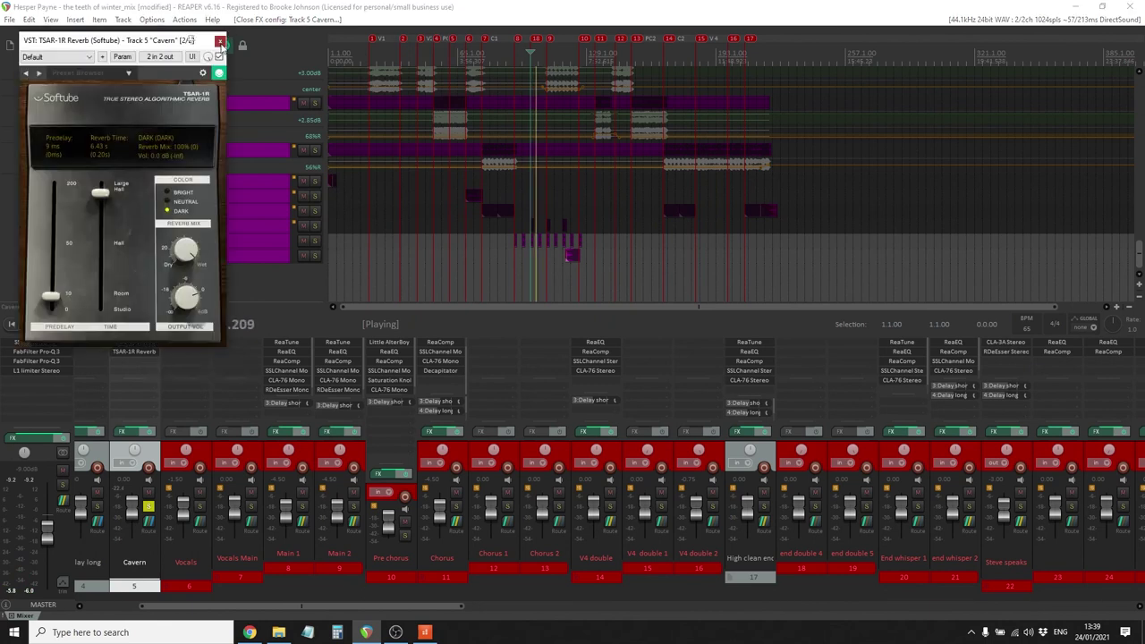
click(220, 41)
key(space)
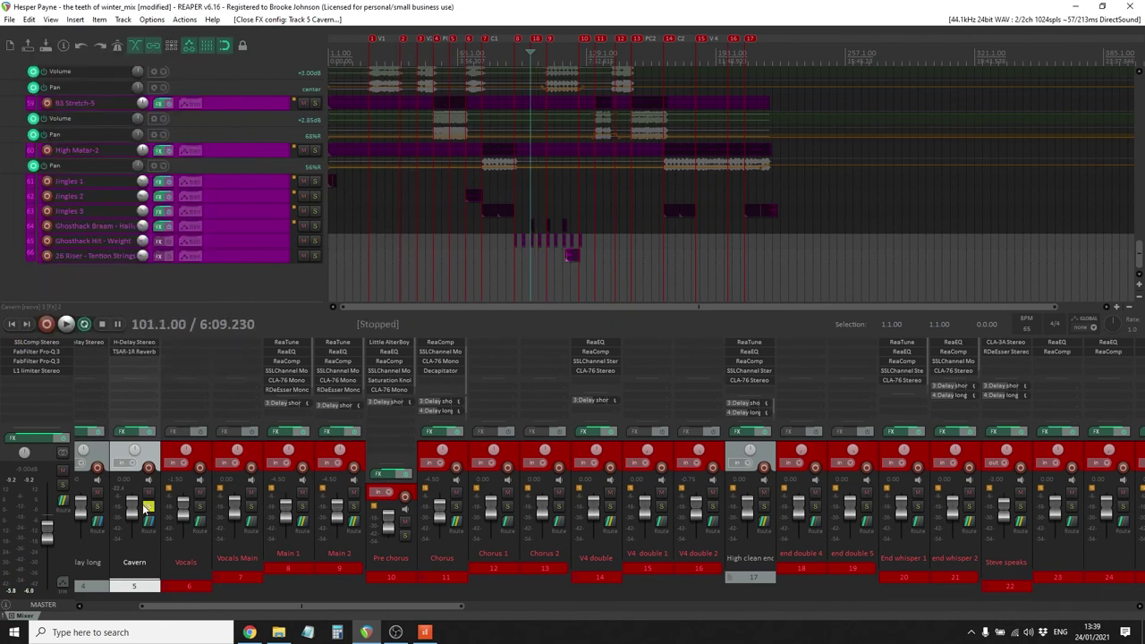
Unsolo Cavern and inspect the Main 1 vocal's send controls to Delay short
click(148, 507)
scroll(251, 610, left, 3)
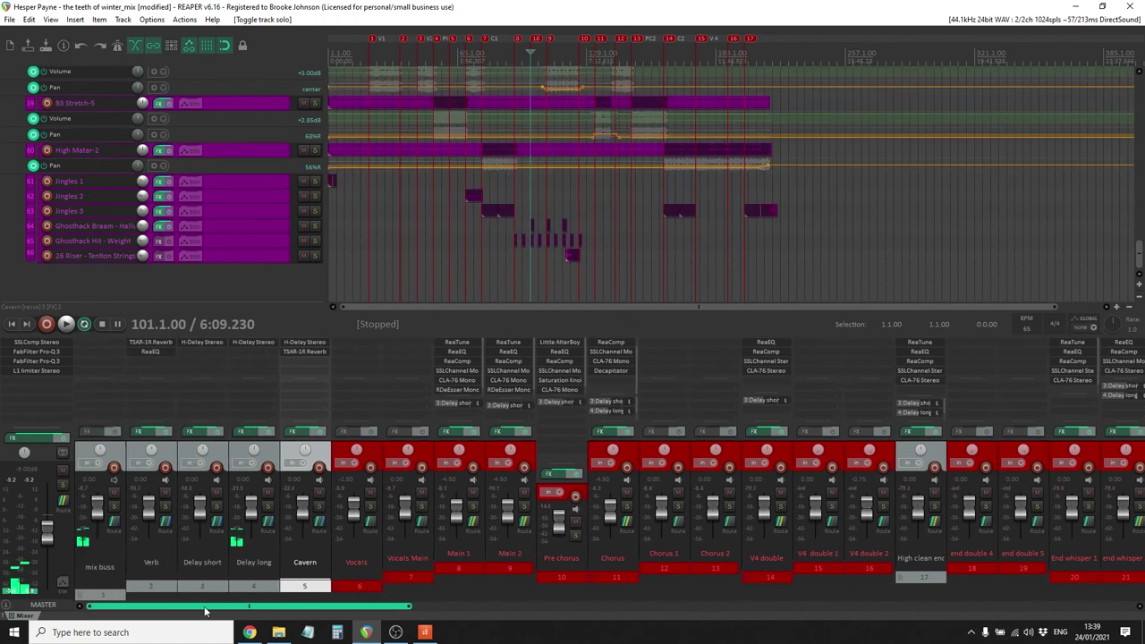
click(454, 403)
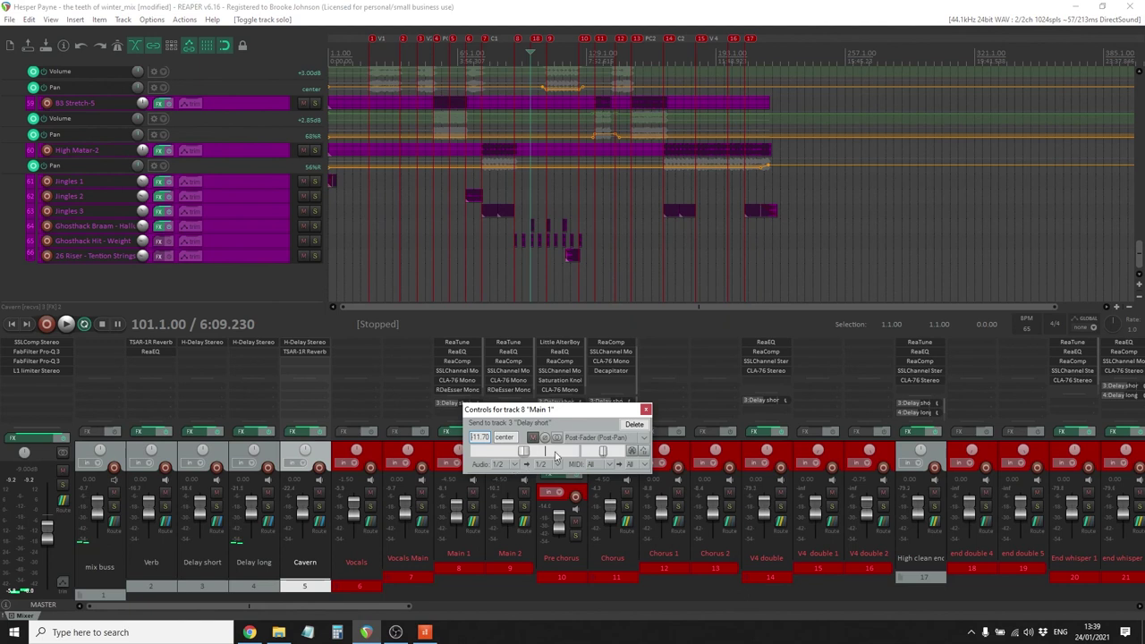
click(645, 409)
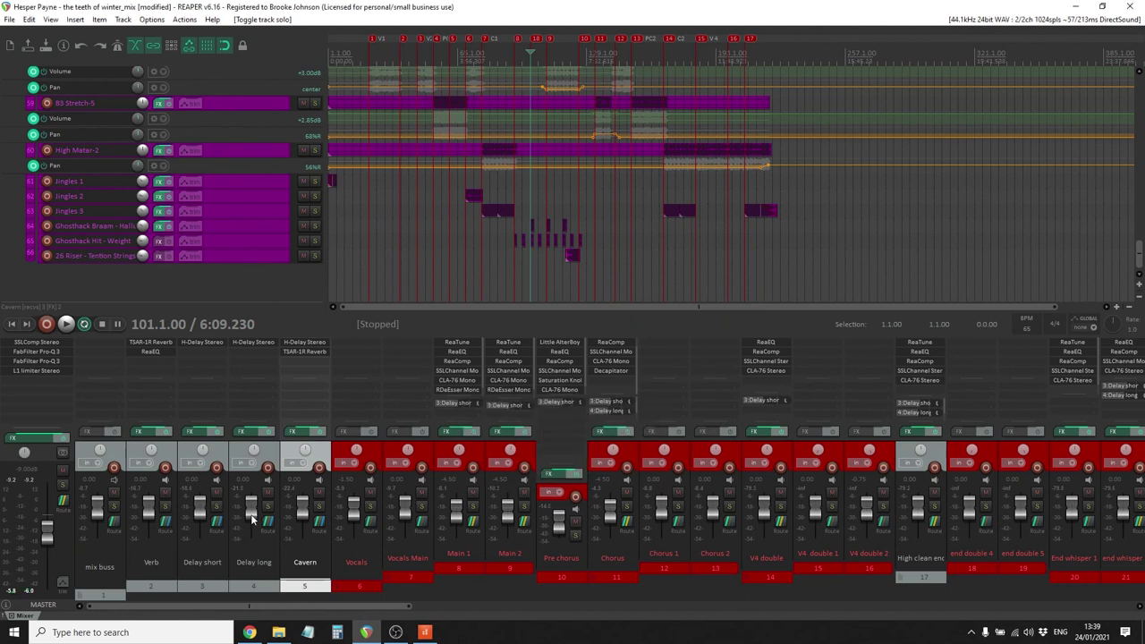
Play the Verb return soloed from marker 7, comparing its ReaEQ bypassed and active, and then close the EQ and unsolo Verb
click(158, 351)
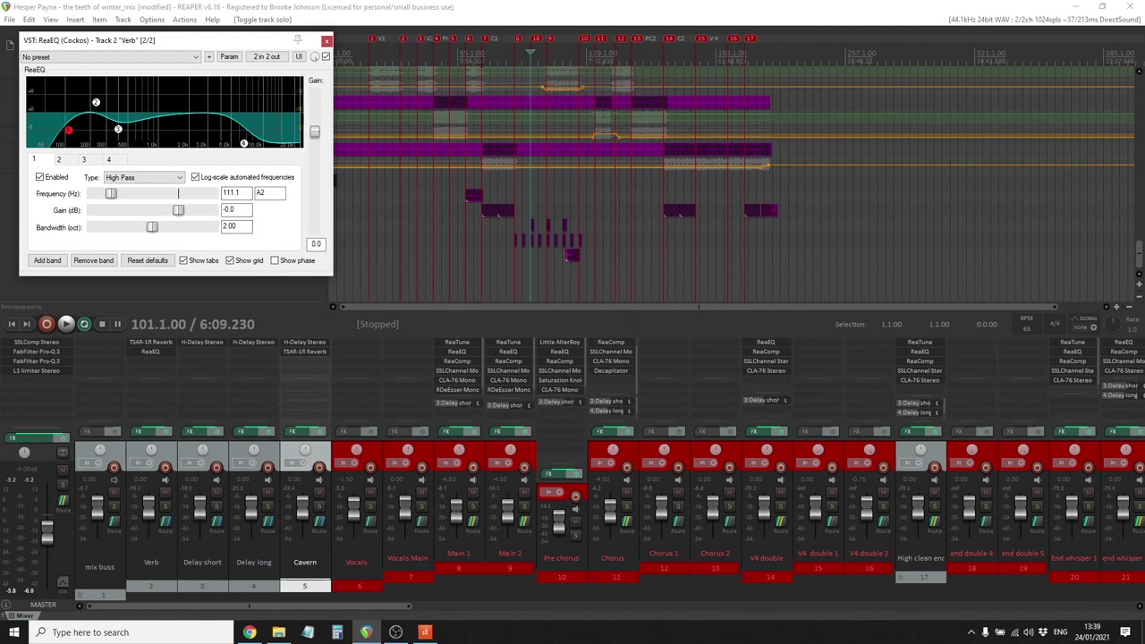
click(481, 53)
key(space)
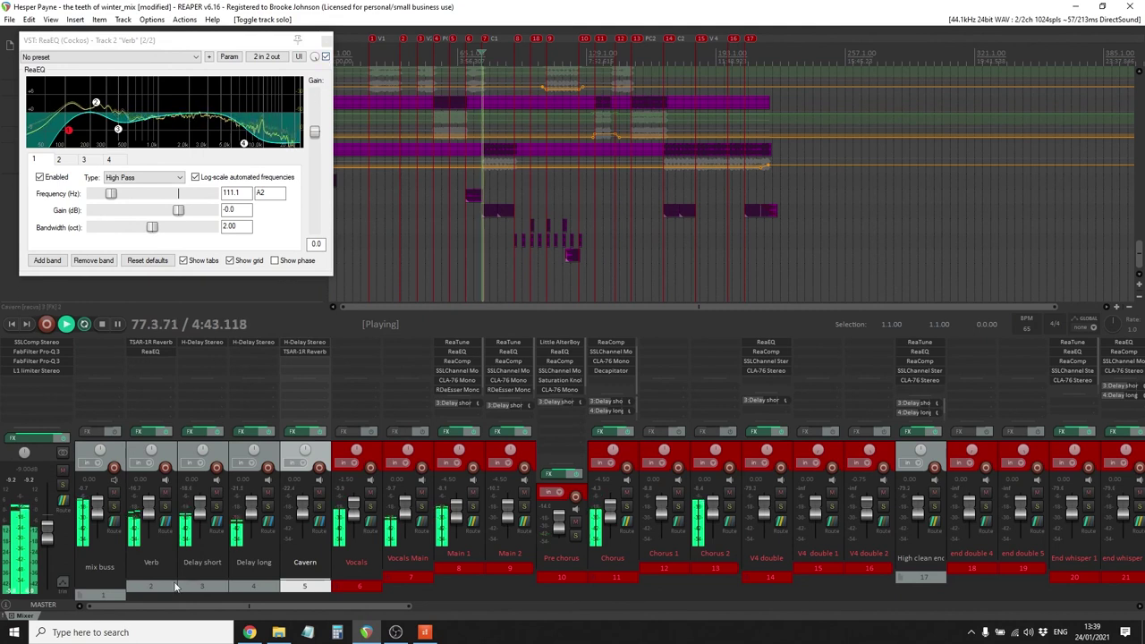
click(165, 506)
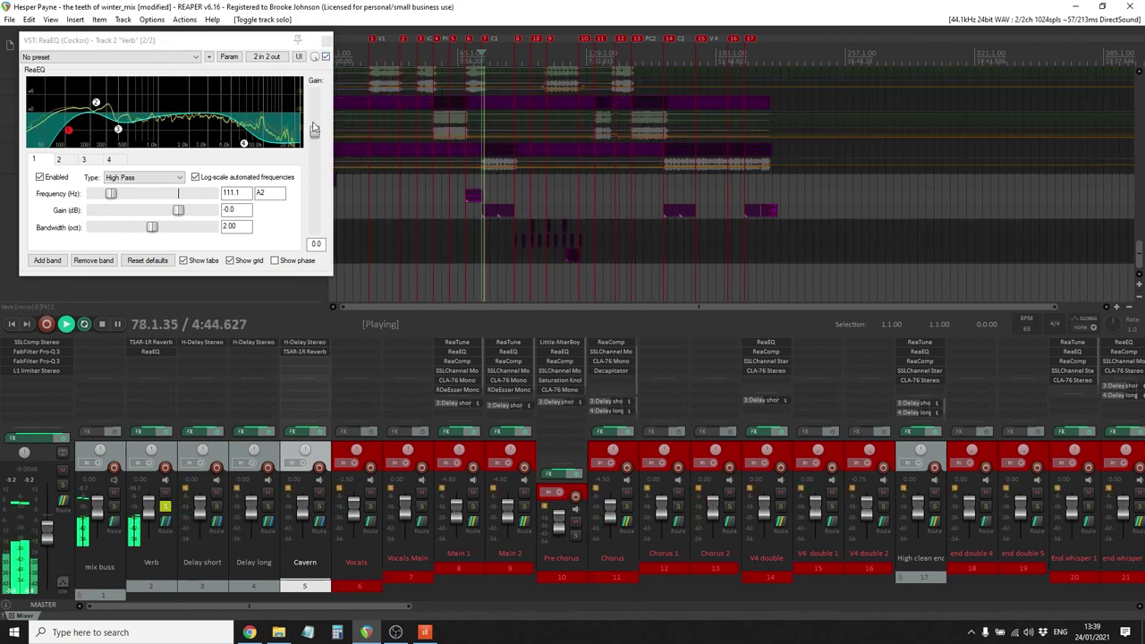
click(327, 58)
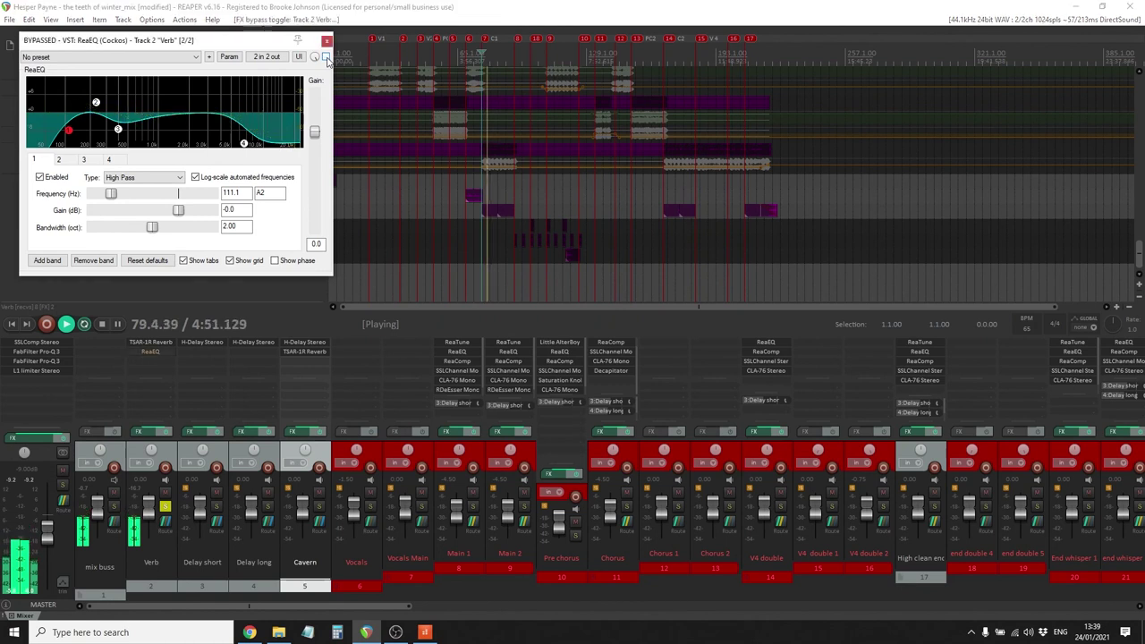
click(326, 57)
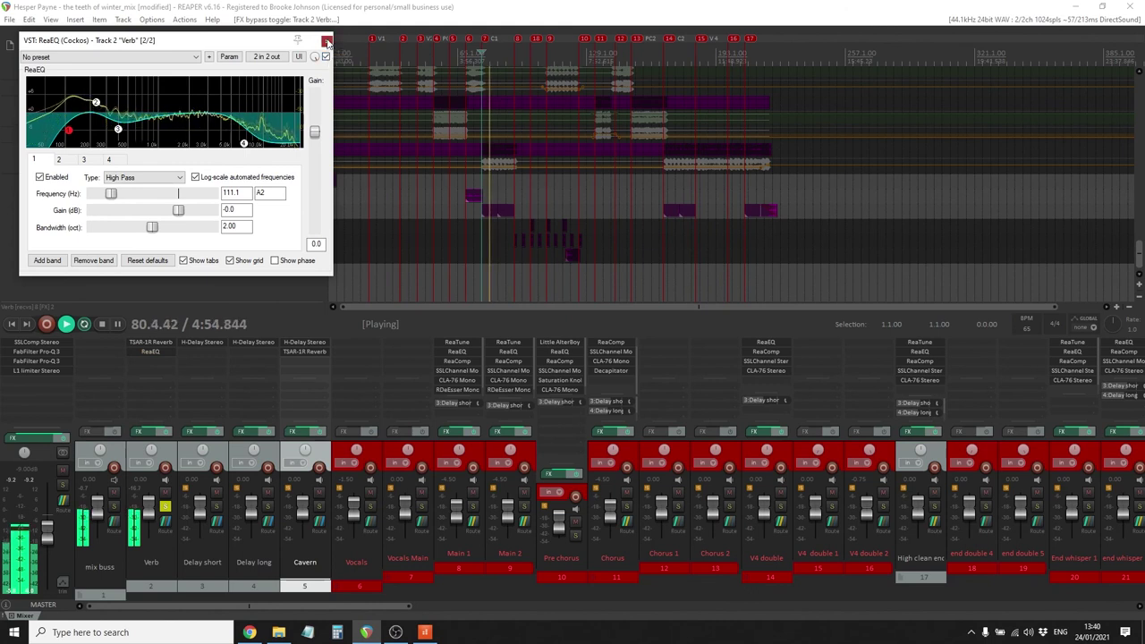
click(327, 41)
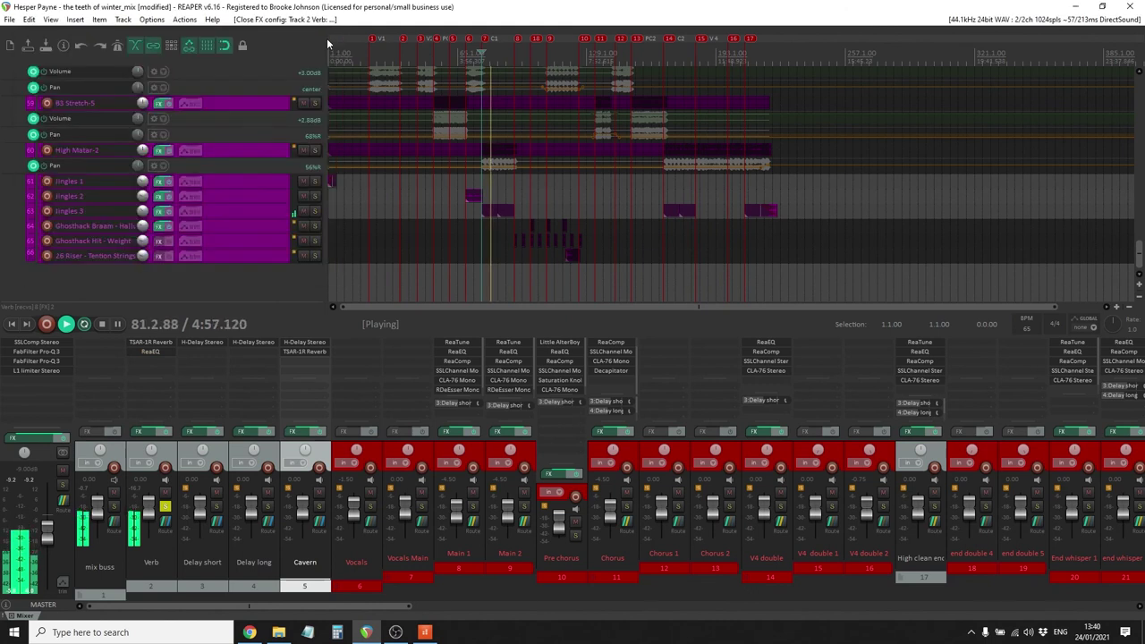
key(space)
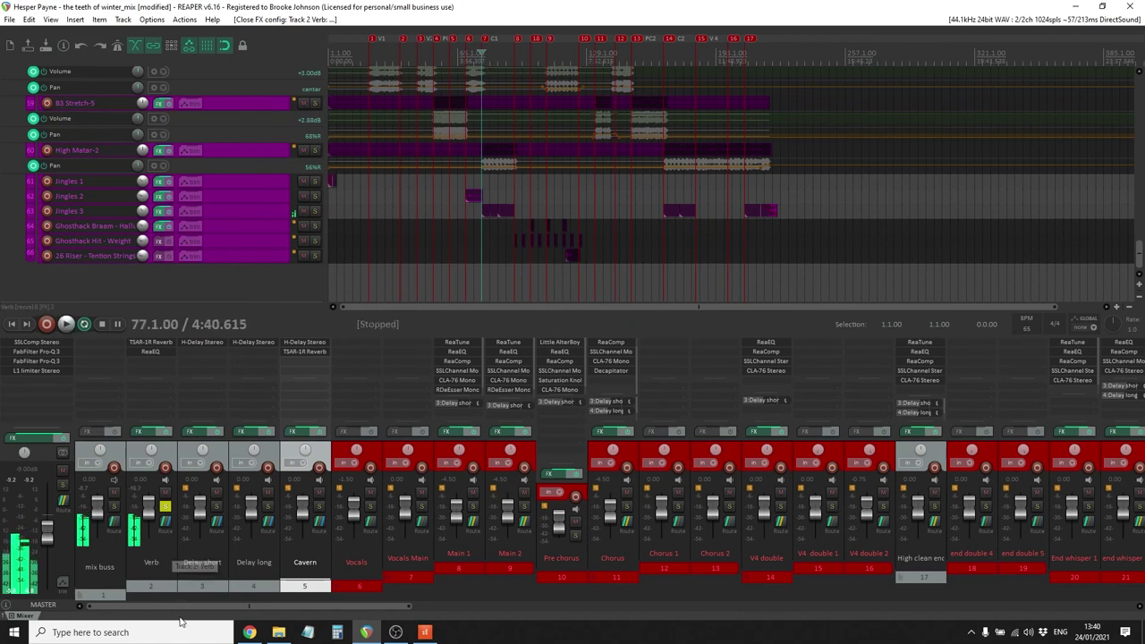
click(165, 453)
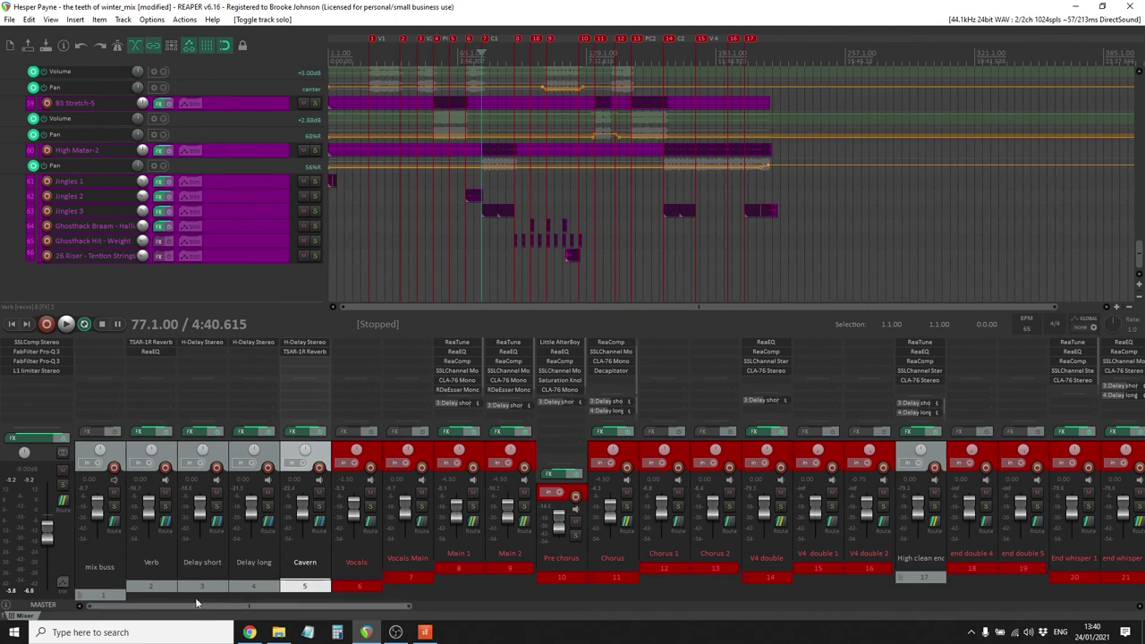
Bypass all four effects on the master track and play the full mix from marker 7
click(117, 453)
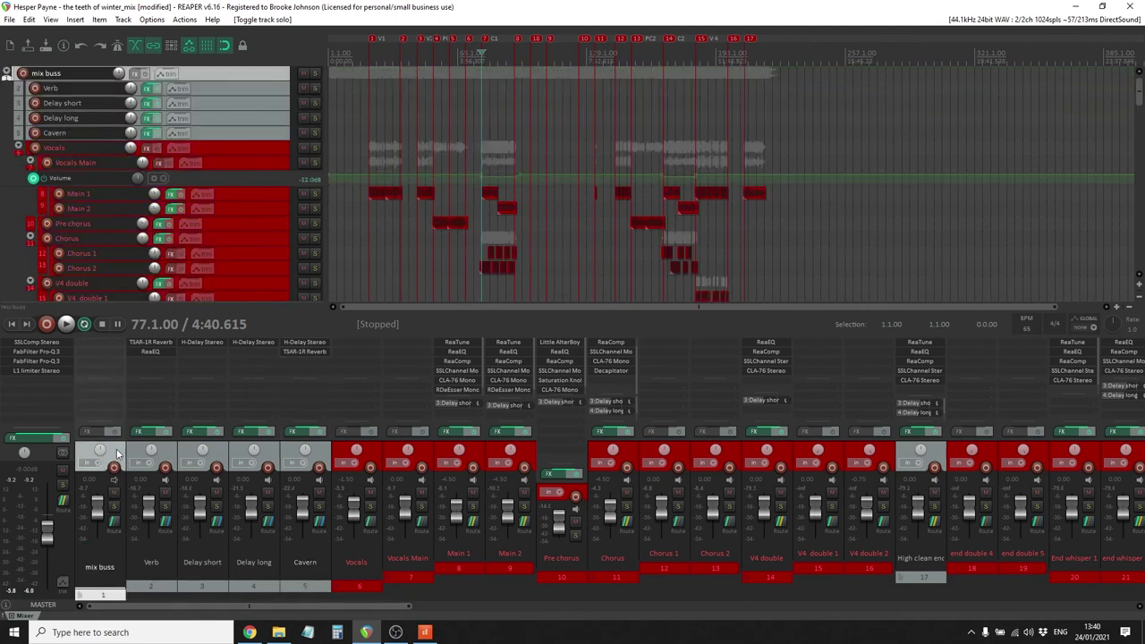
click(53, 344)
click(189, 41)
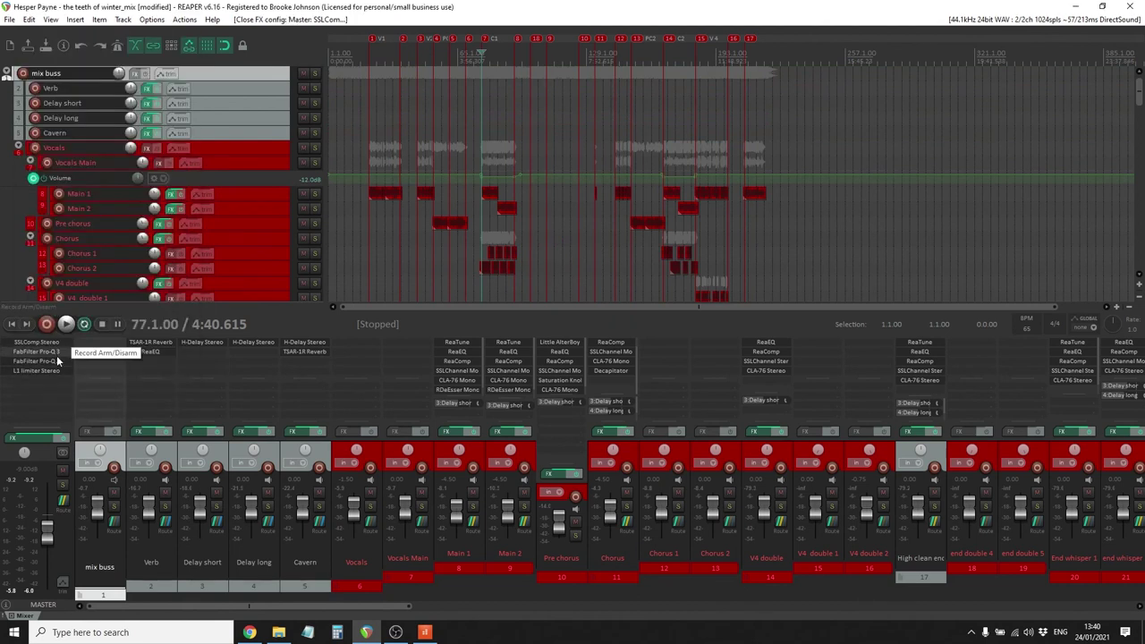
shift+click(57, 342)
key(space)
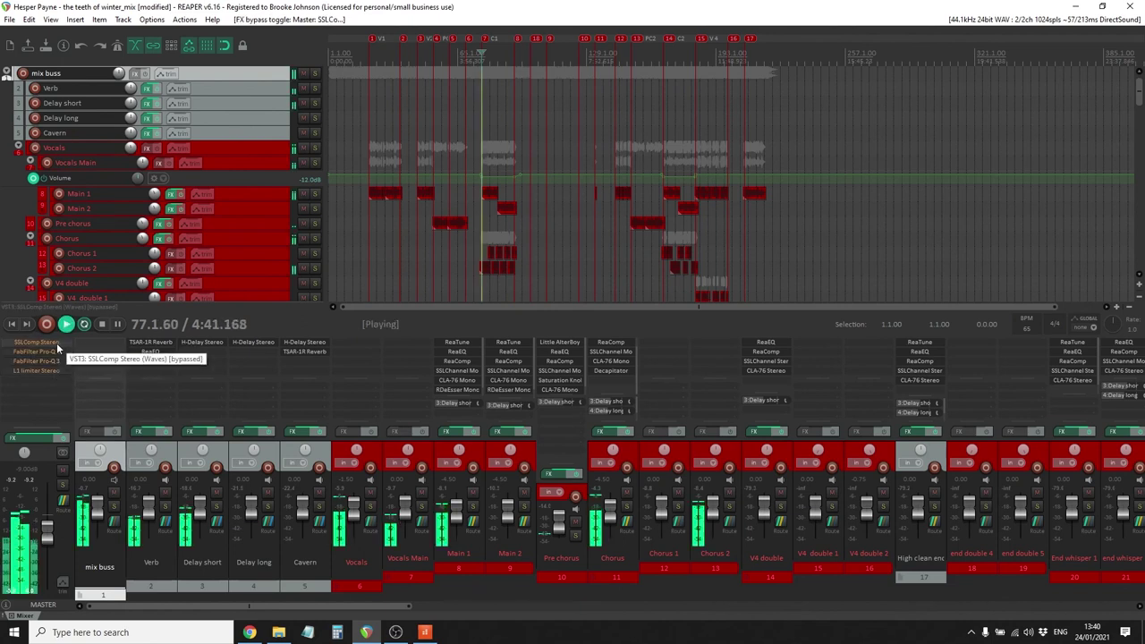
Re-enable the master track's SSLComp during playback and close its window
click(56, 342)
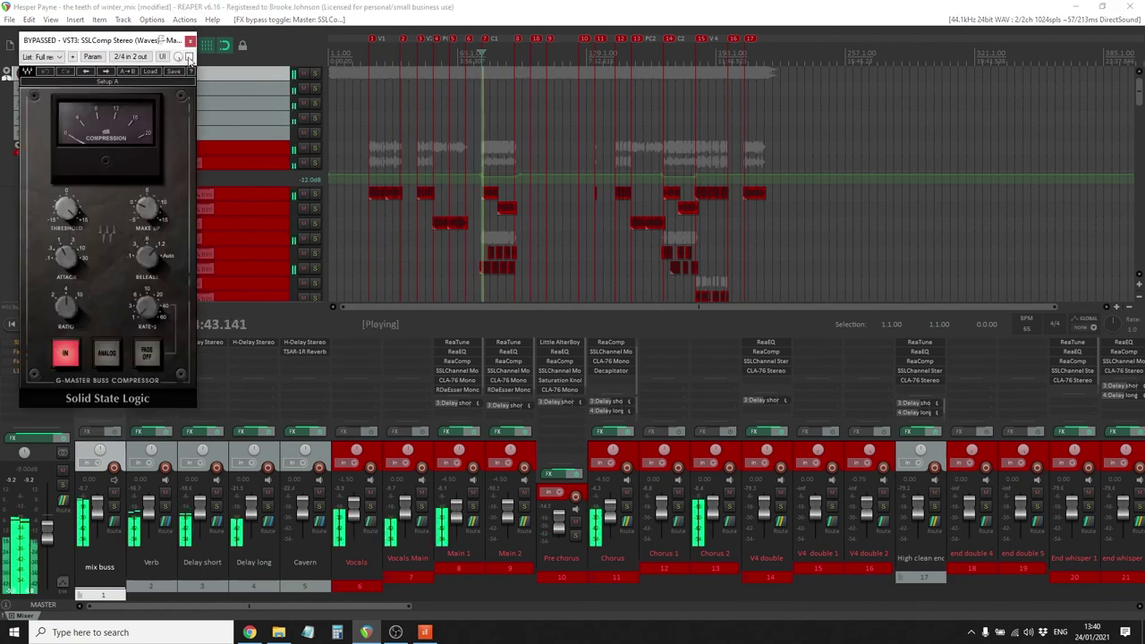
click(189, 58)
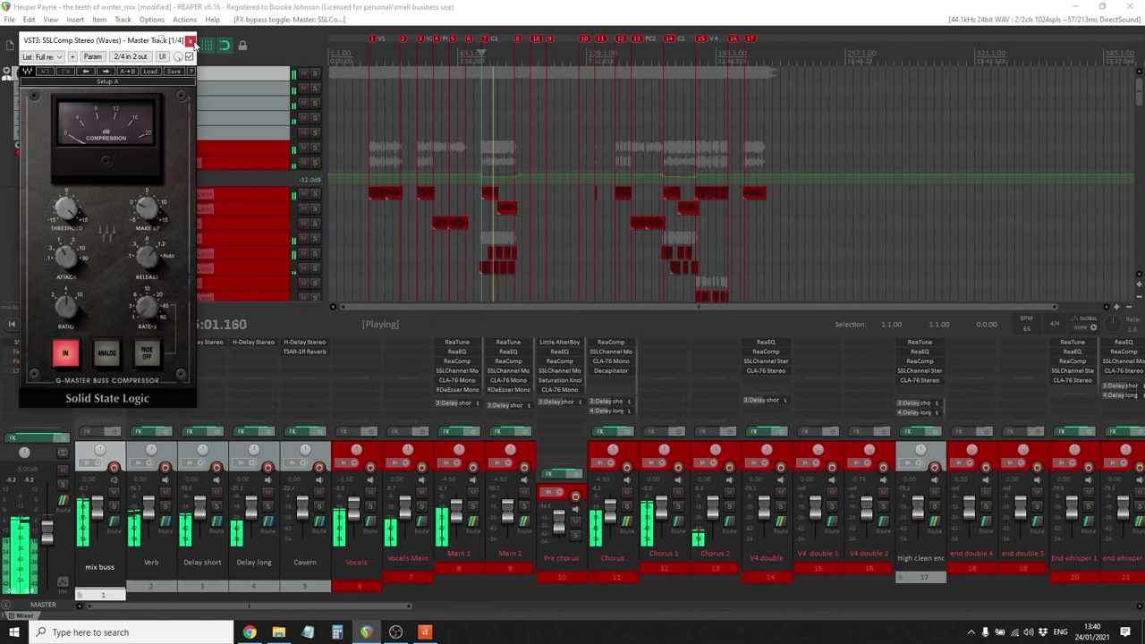
click(191, 42)
Re-enable the first FabFilter Pro-Q 3 on the master track and examine its low-frequency bands during playback
click(45, 351)
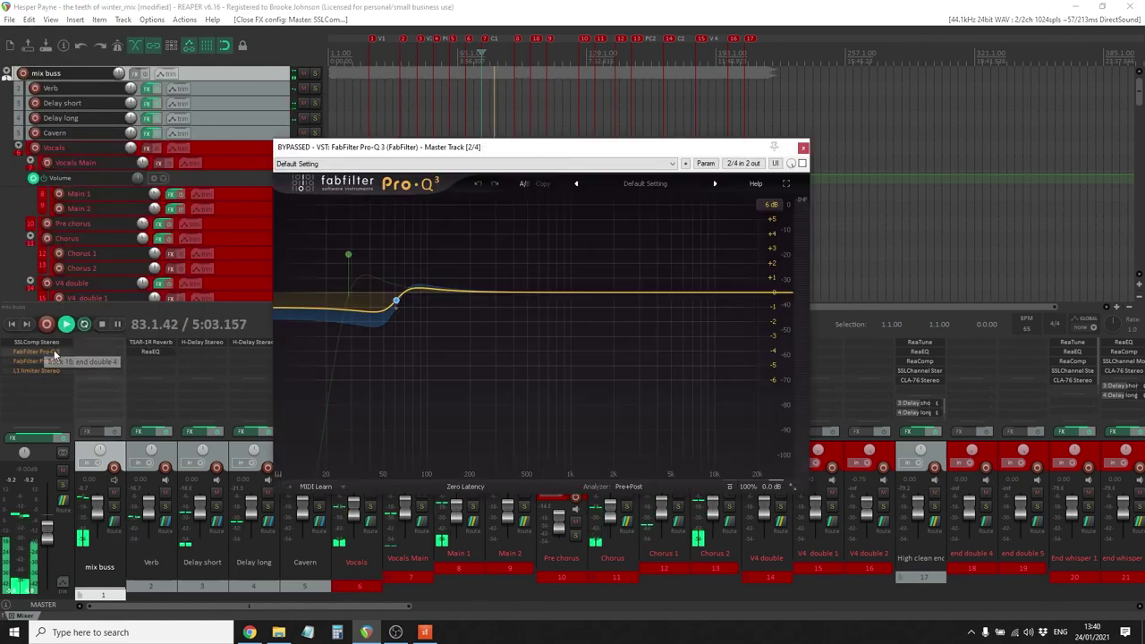
click(803, 164)
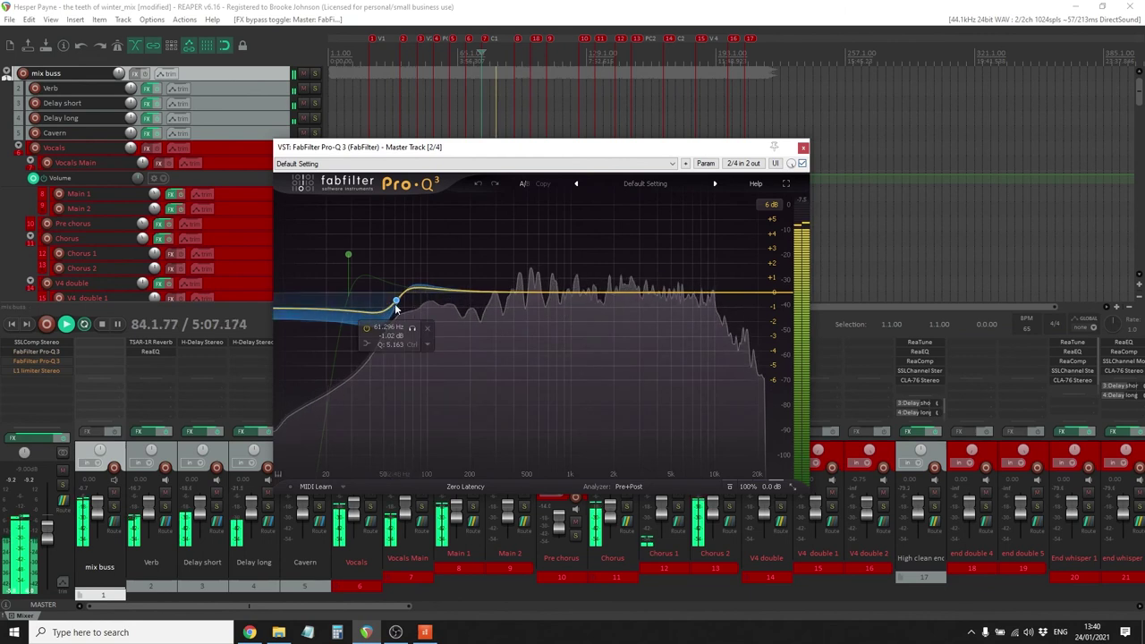
click(395, 302)
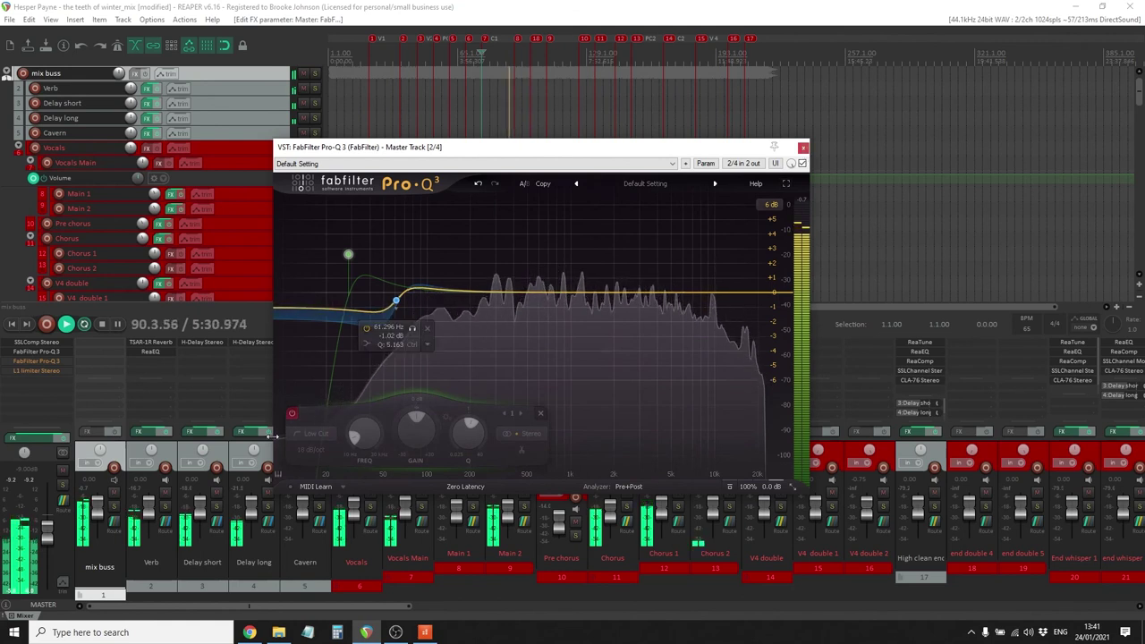
click(802, 148)
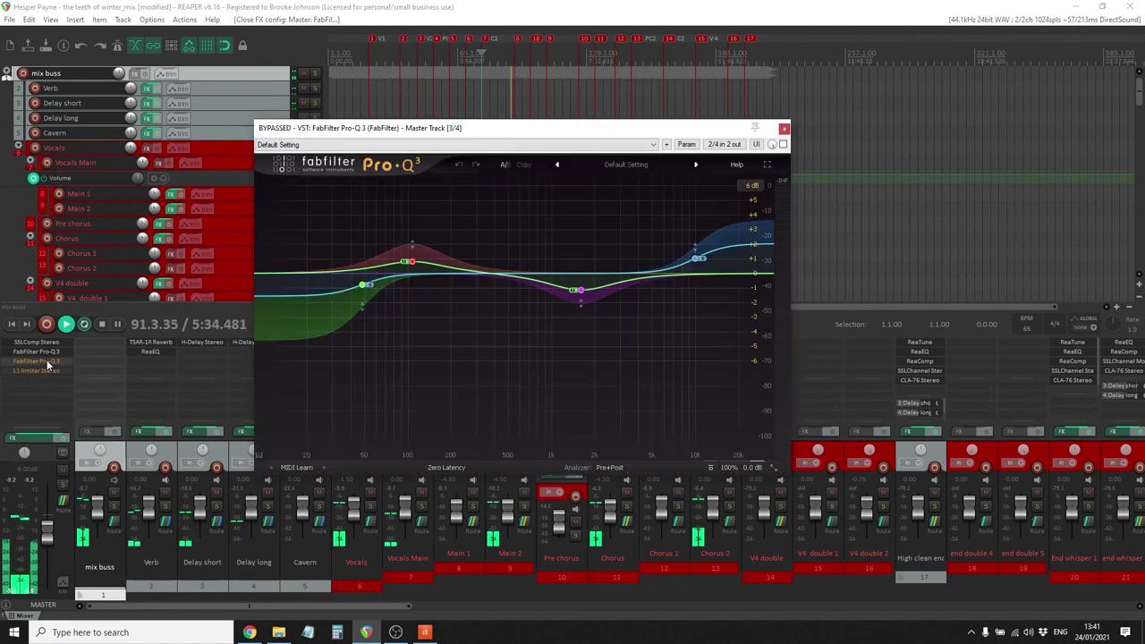
Re-enable the second FabFilter Pro-Q 3 on the master track during playback, and then stop playback
click(47, 360)
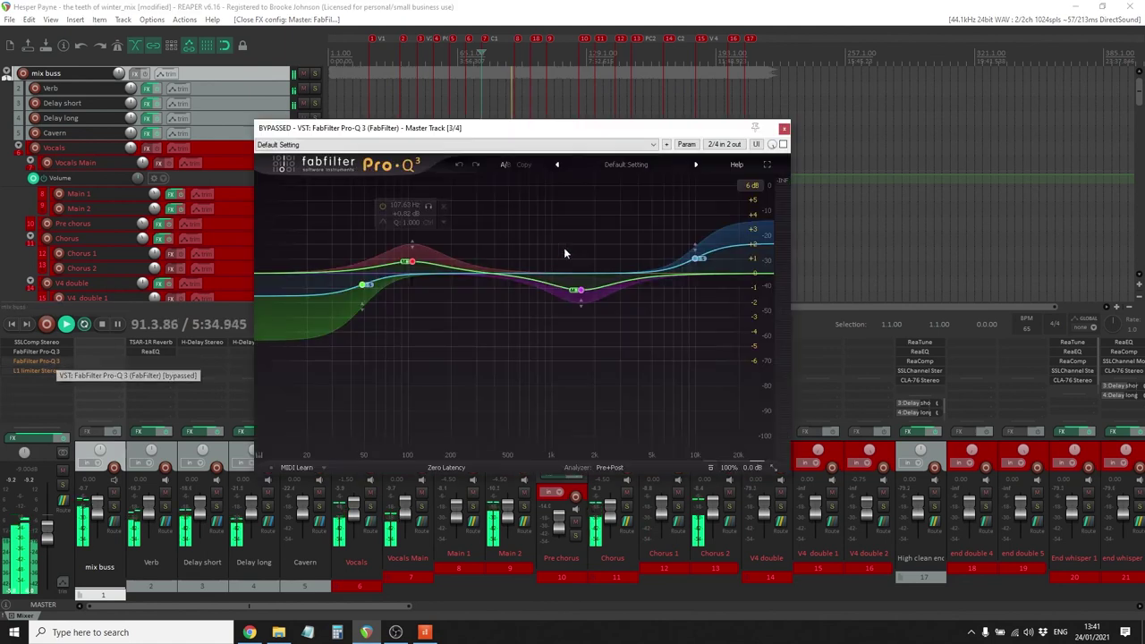
click(782, 144)
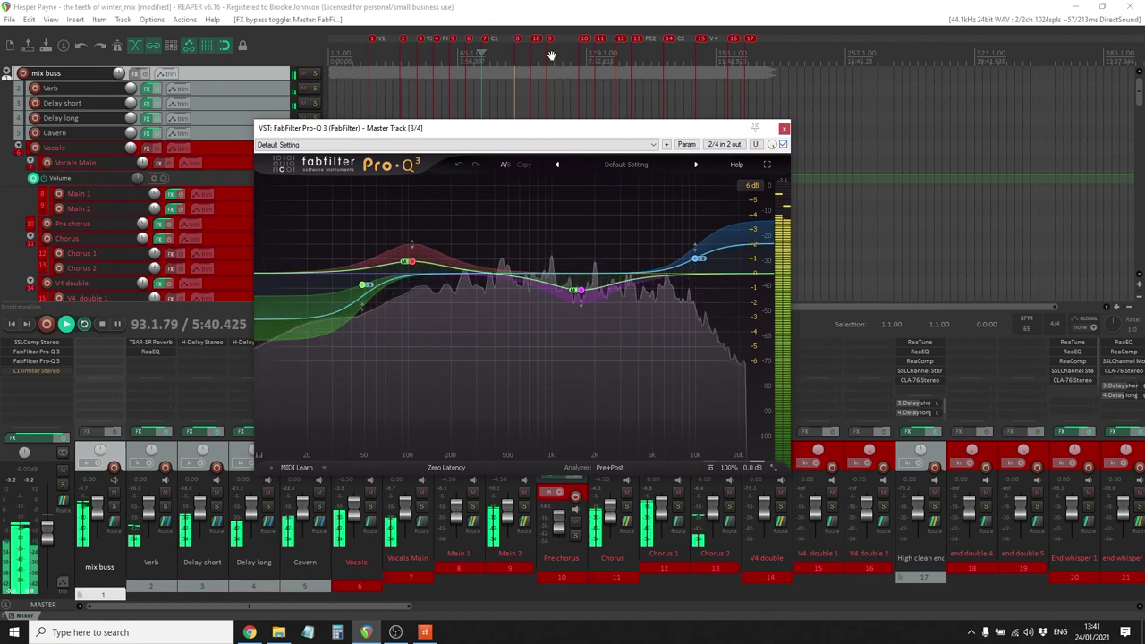
key(space)
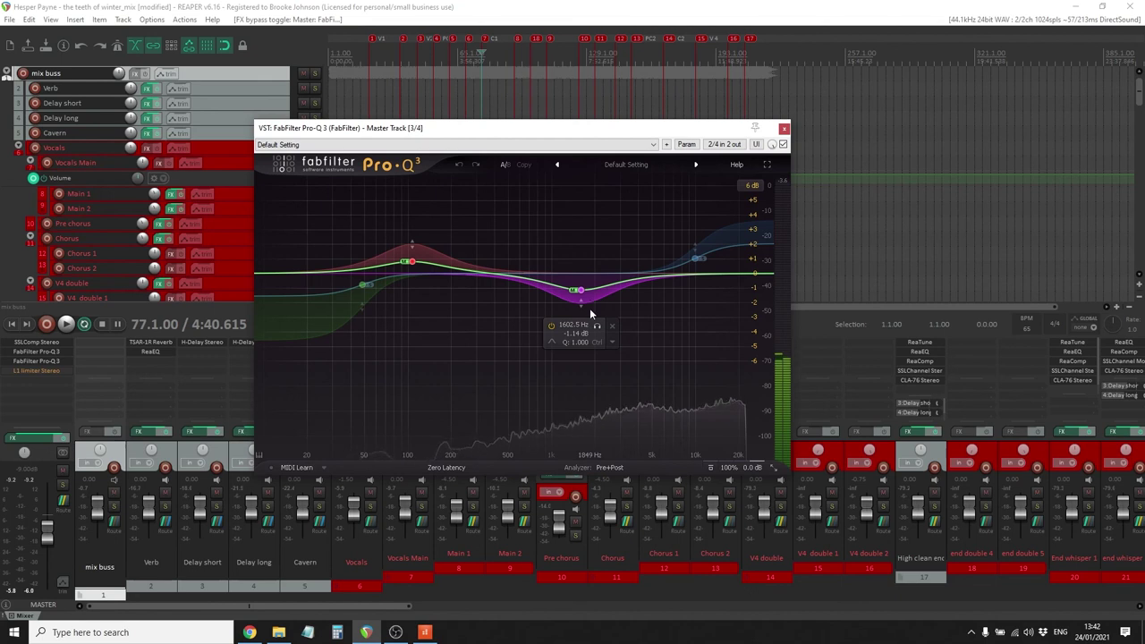
Play the mix from marker 7, comparing the master track's second Pro-Q 3 bypassed and active, and then close its window
key(space)
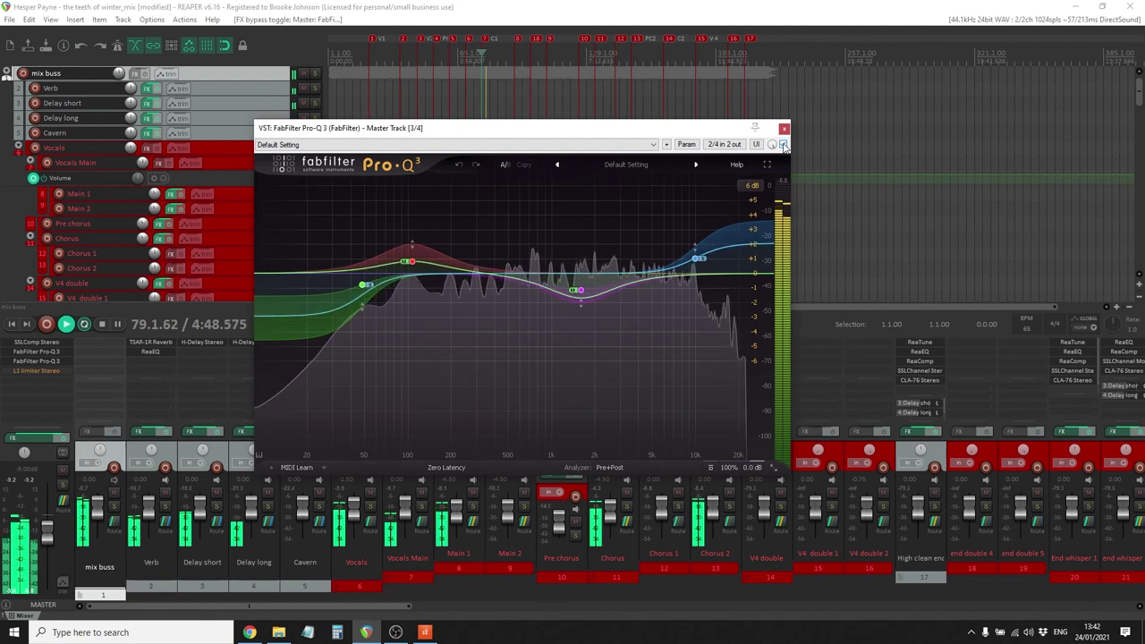
click(783, 144)
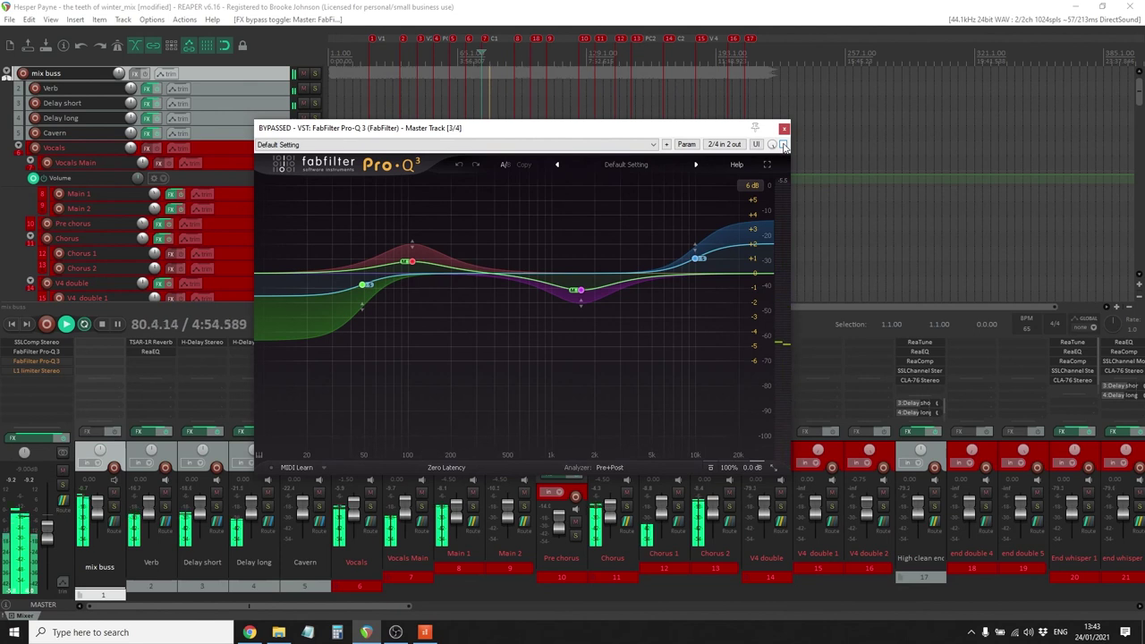
click(784, 145)
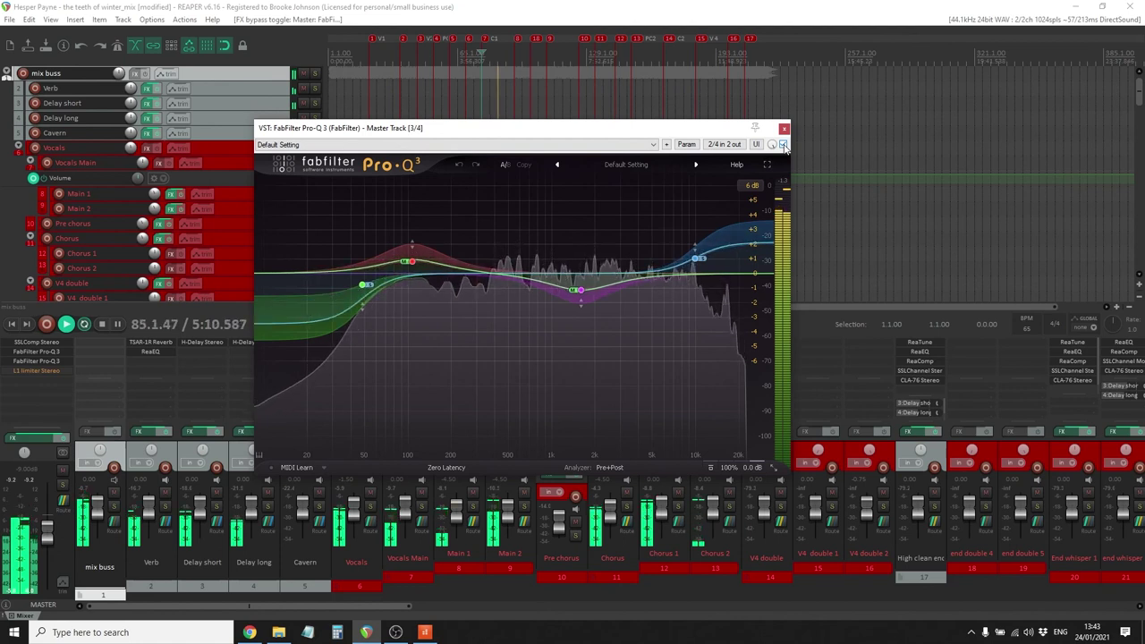
click(784, 145)
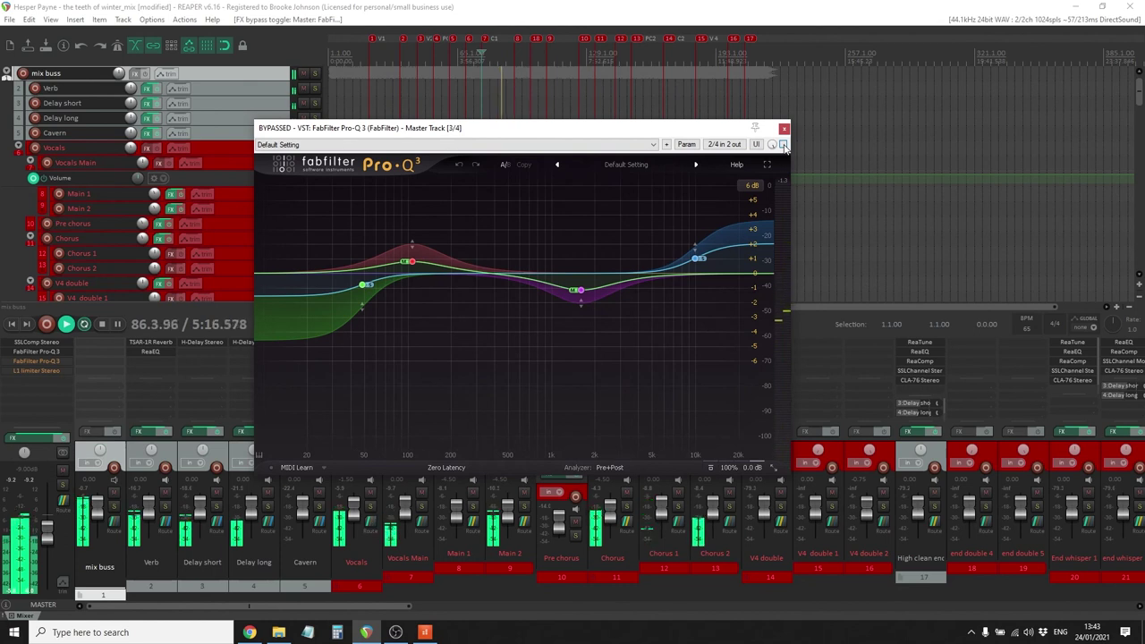
click(783, 145)
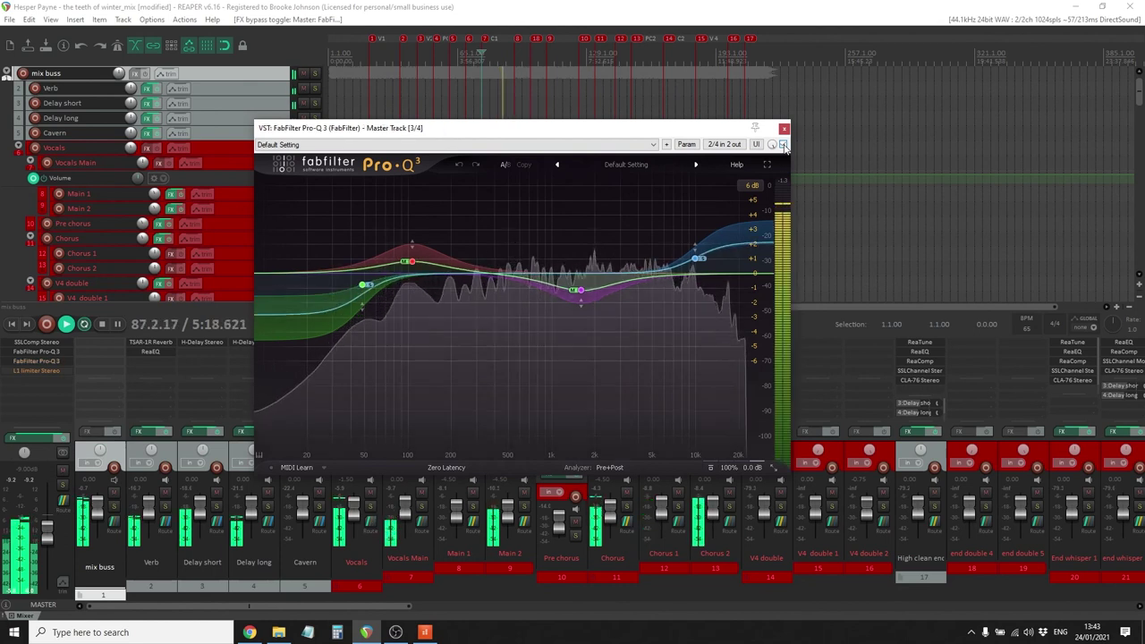
click(784, 145)
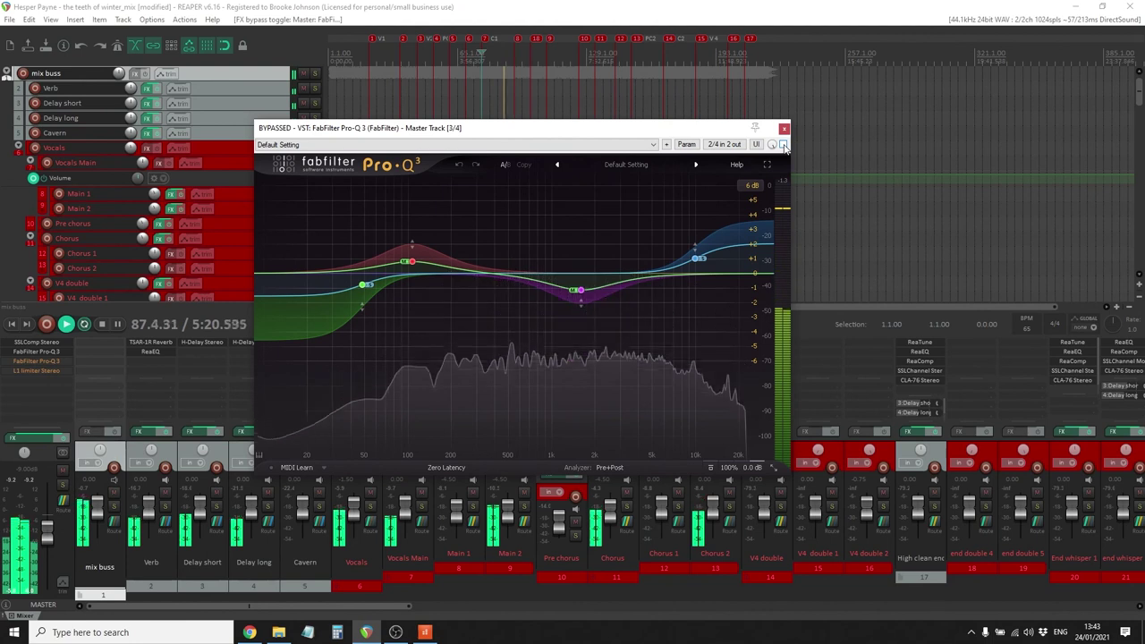
click(783, 145)
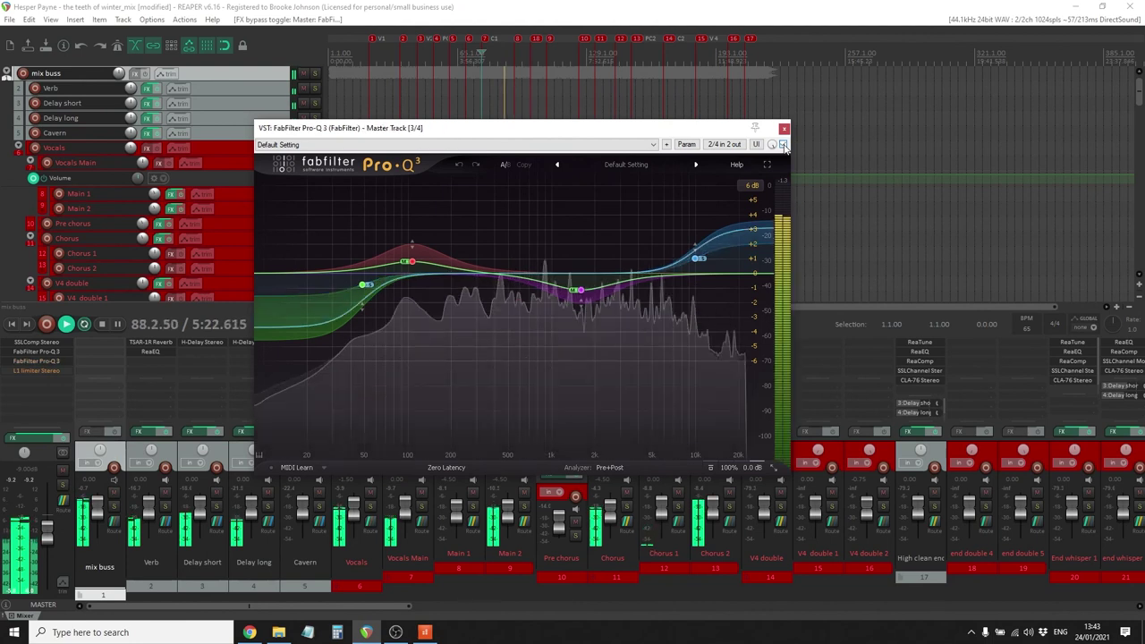
click(784, 127)
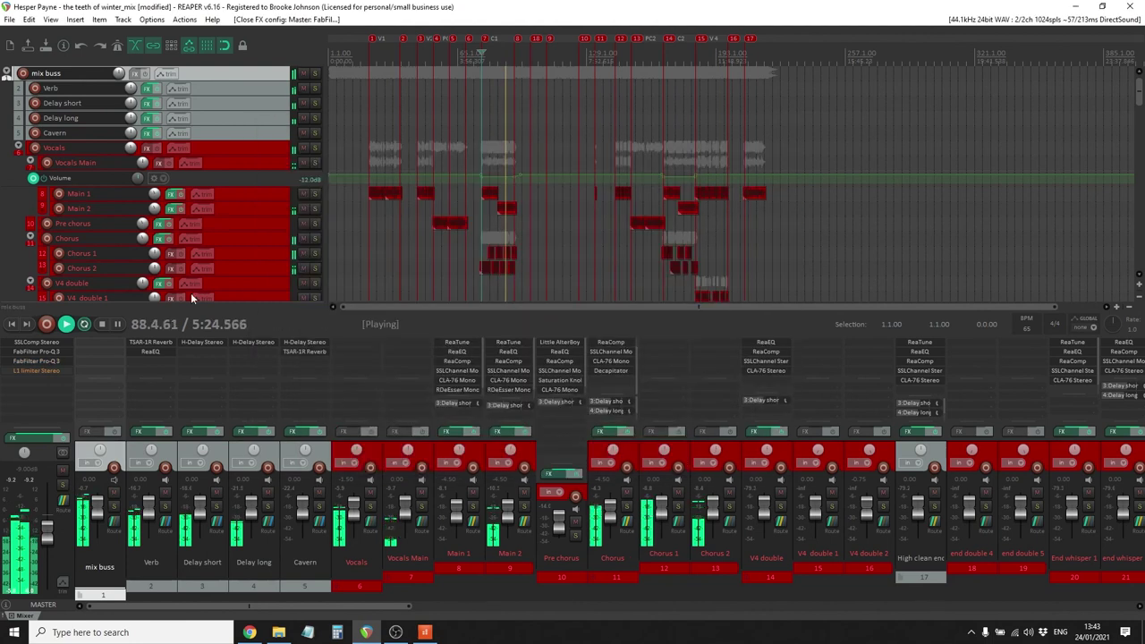
Re-enable the master track's L1 limiter Stereo, examine its threshold and ceiling settings, and compare it bypassed and active during playback
shift+click(48, 370)
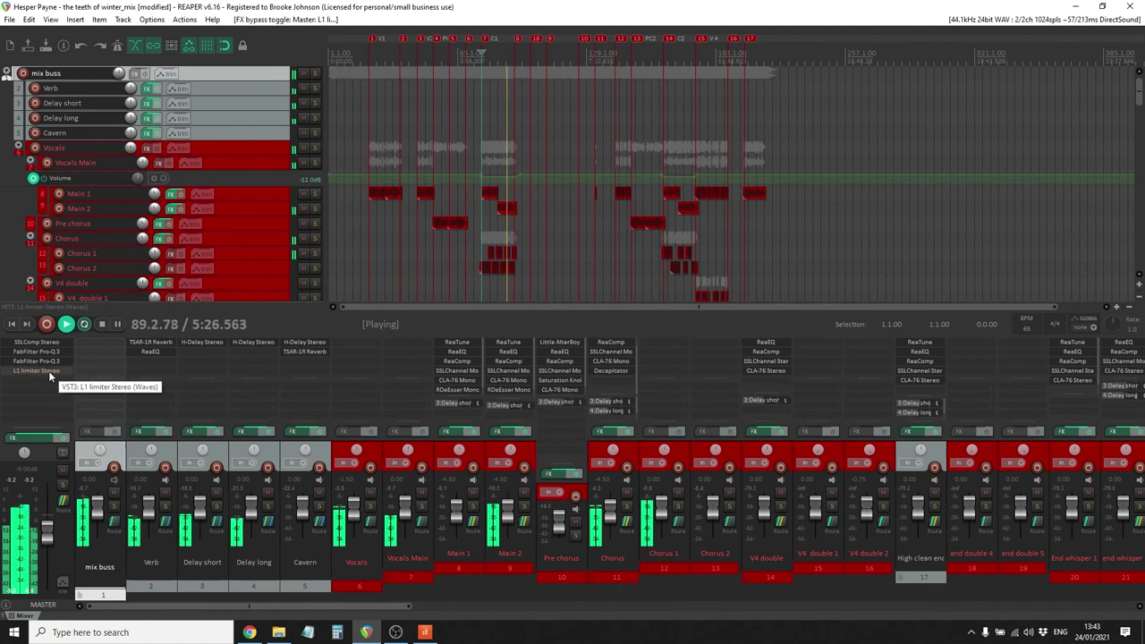
click(49, 370)
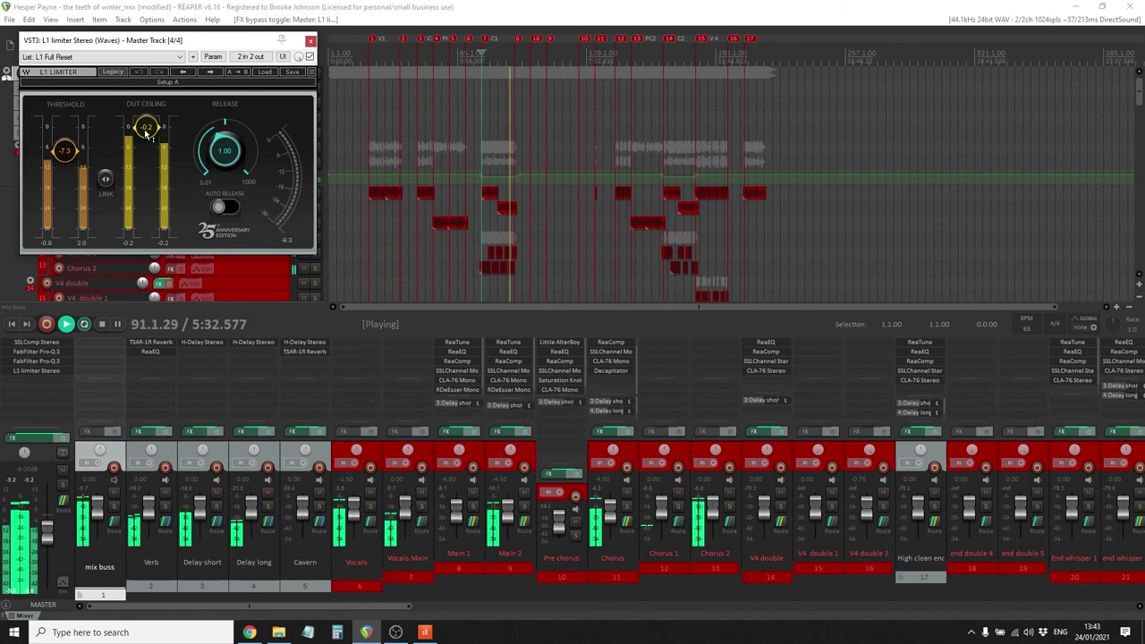
click(310, 40)
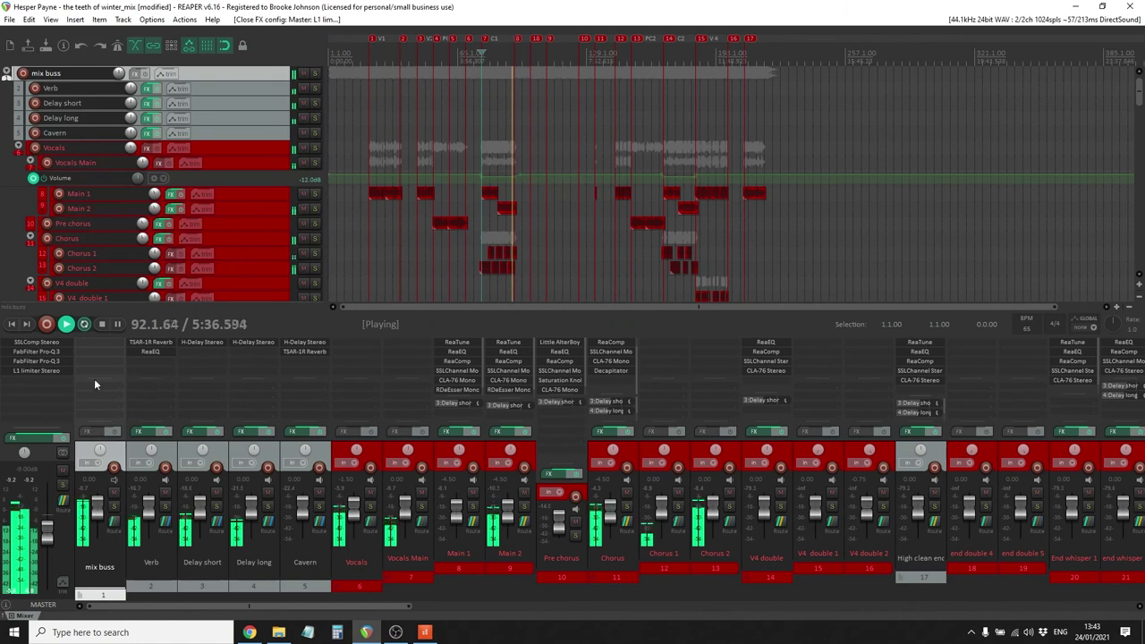
shift+click(57, 372)
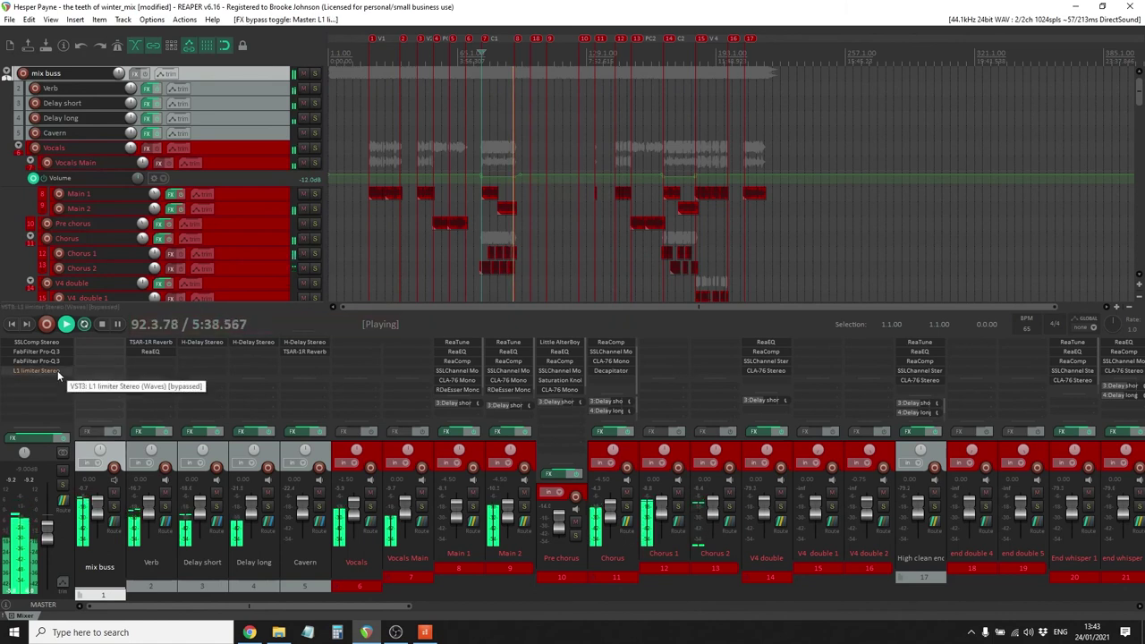
shift+click(57, 370)
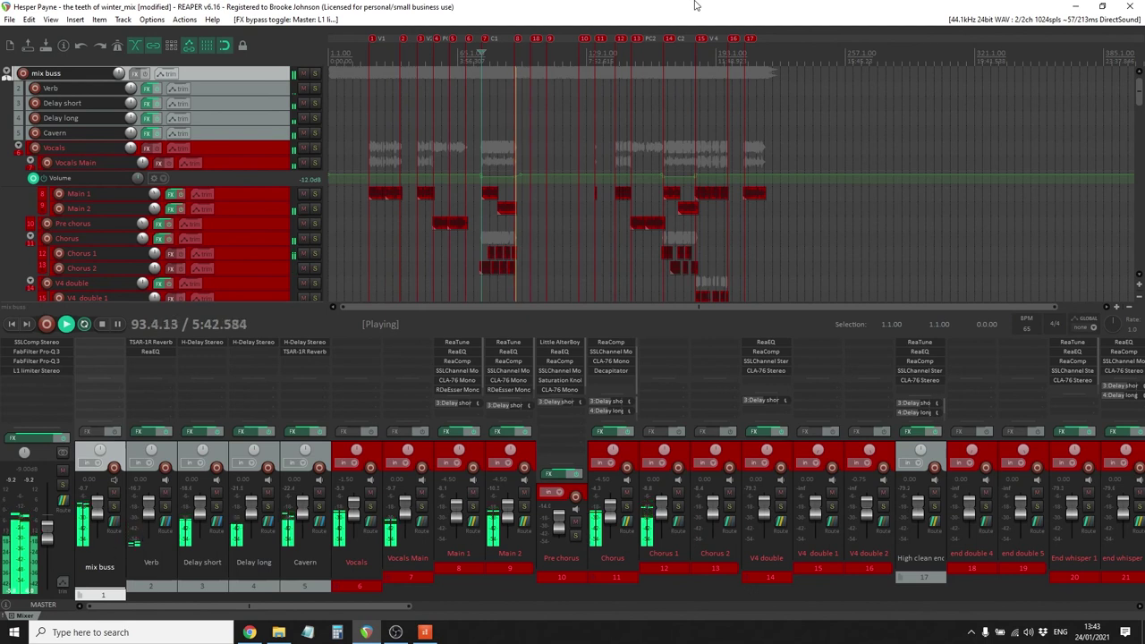
Stop playback and save the project
key(space)
key(ctrl+s)
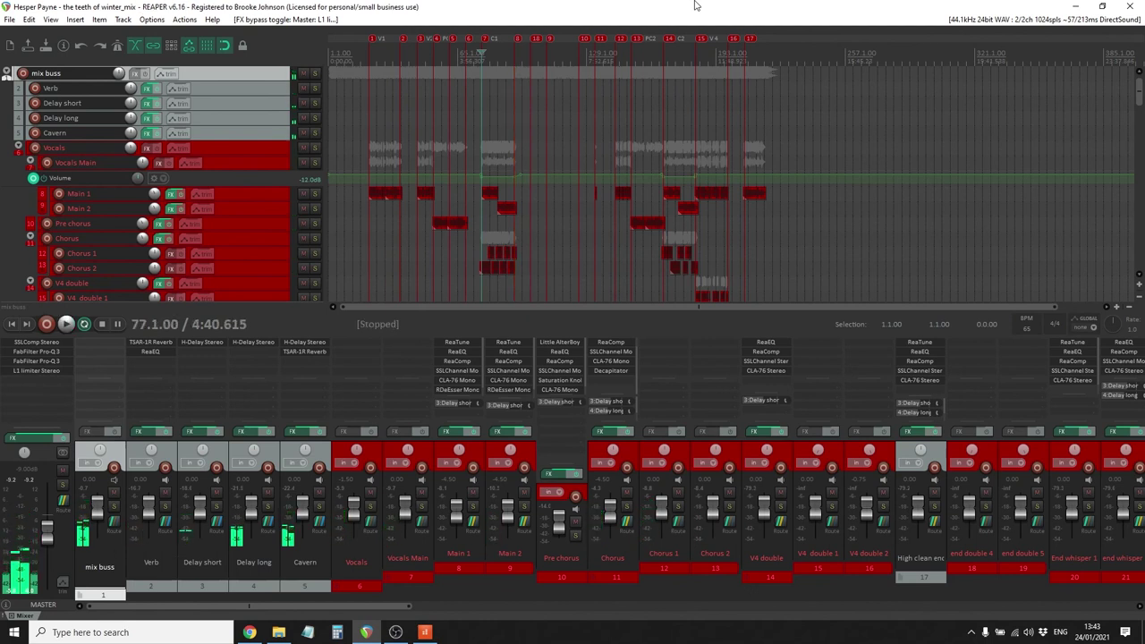